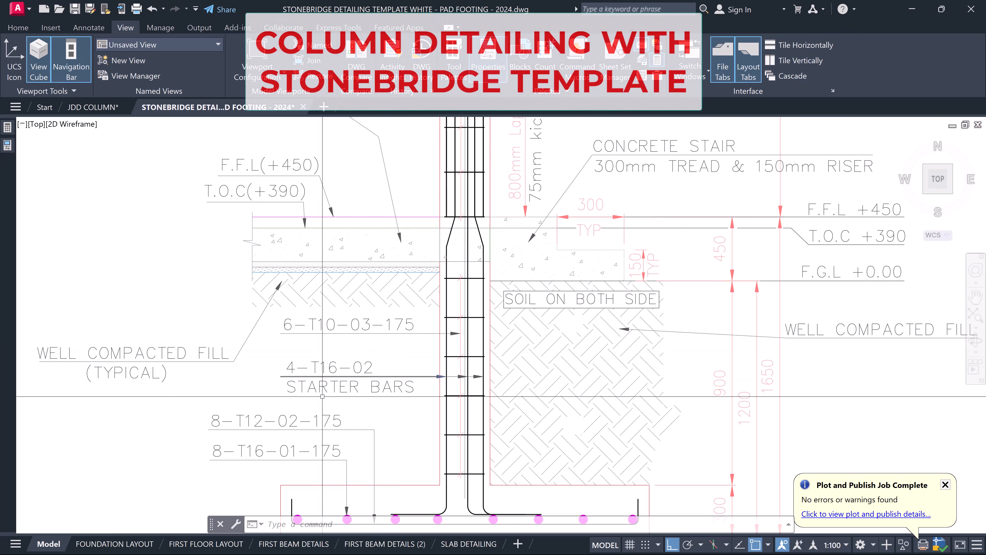
Examine the column details on pad footings and pile caps, including their starter bars, links, levels and cap reinforcement
scroll(316, 367, down, 4)
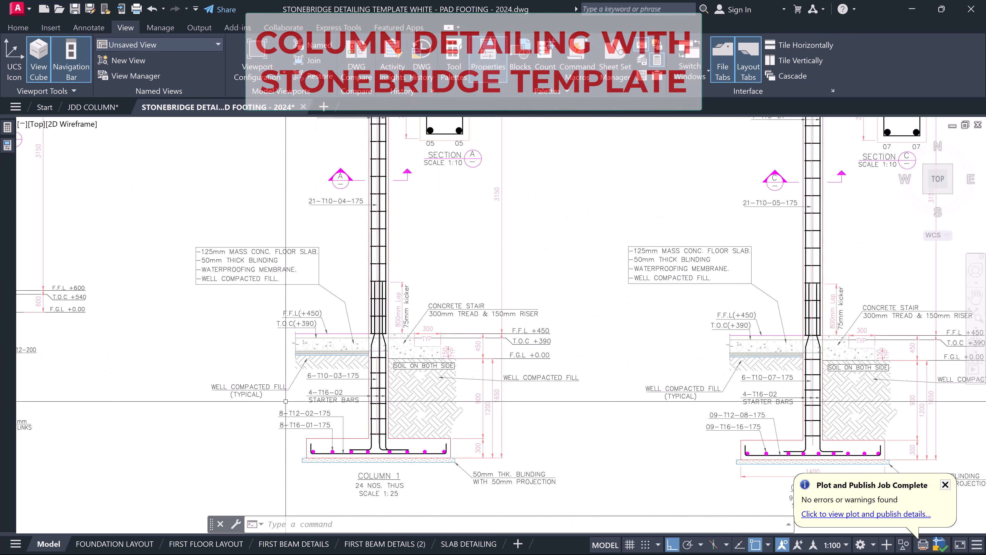
scroll(295, 402, down, 2)
middle_drag(301, 379, 545, 371)
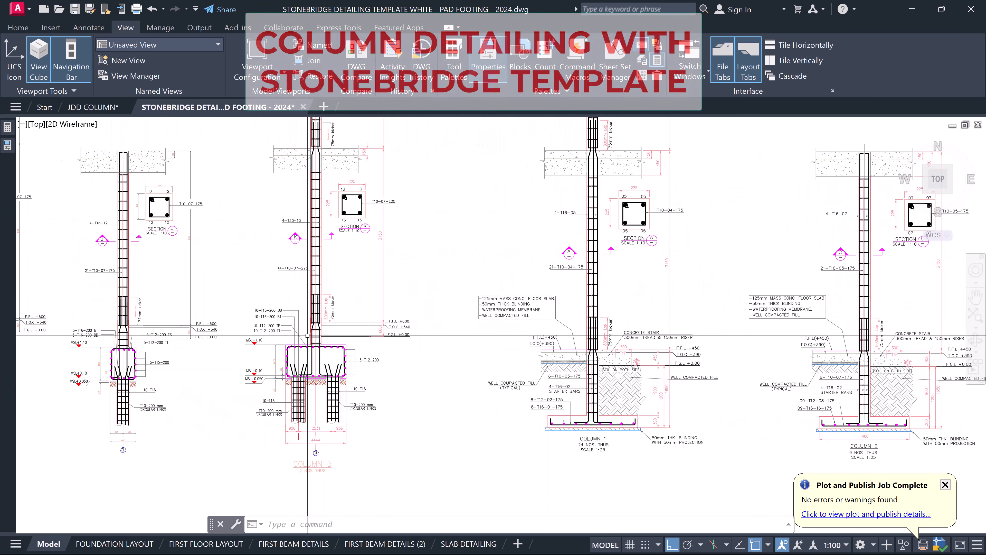
scroll(293, 331, up, 3)
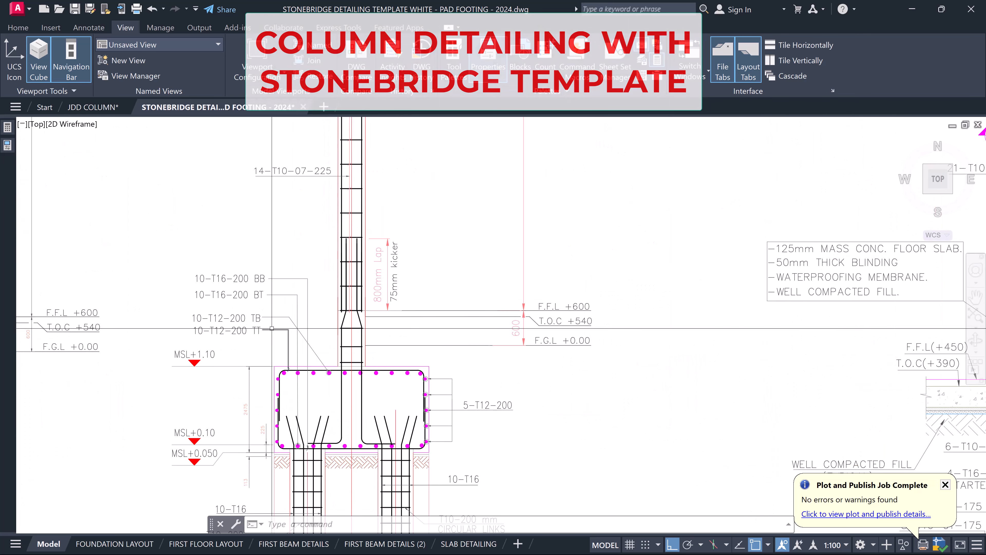
middle_drag(271, 328, 499, 322)
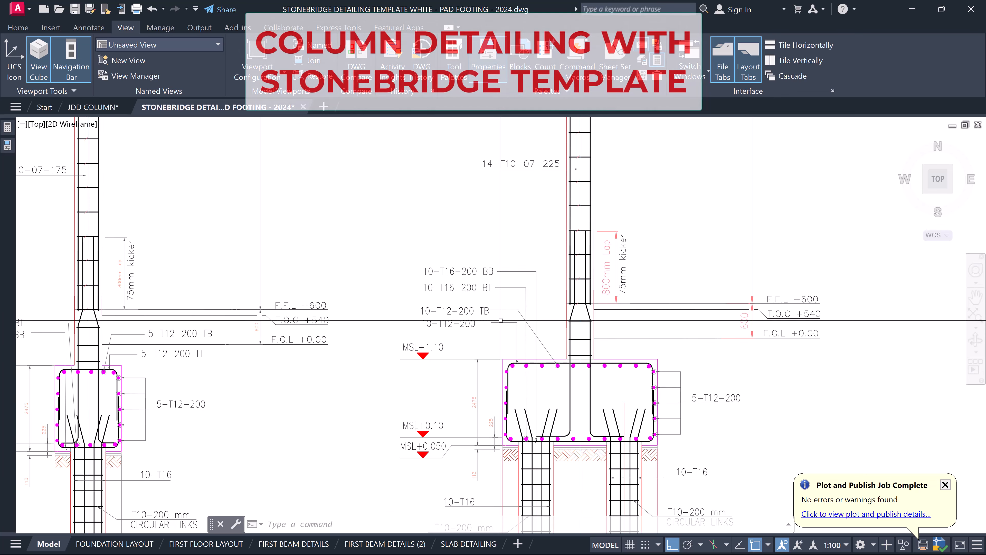
scroll(491, 280, down, 3)
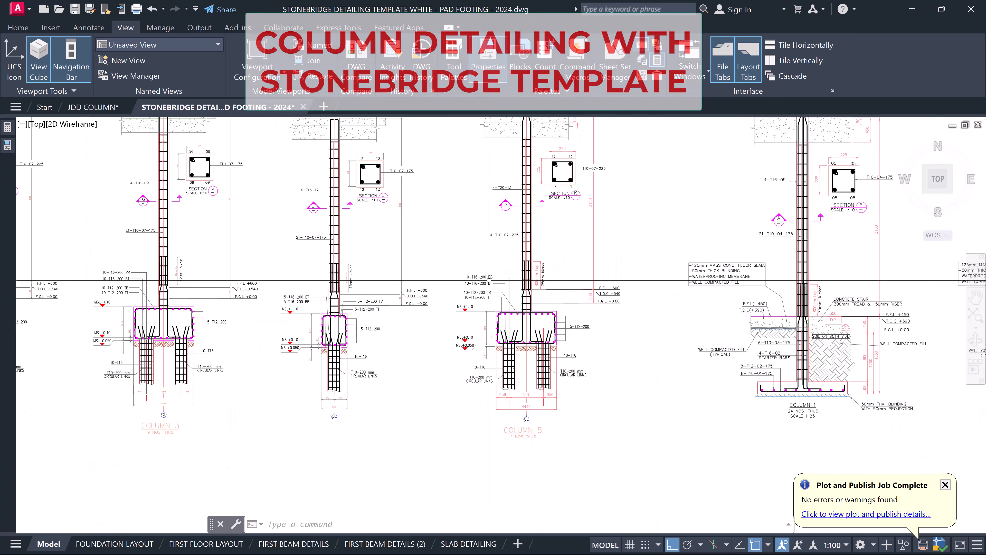
scroll(497, 287, down, 1)
scroll(514, 311, down, 1)
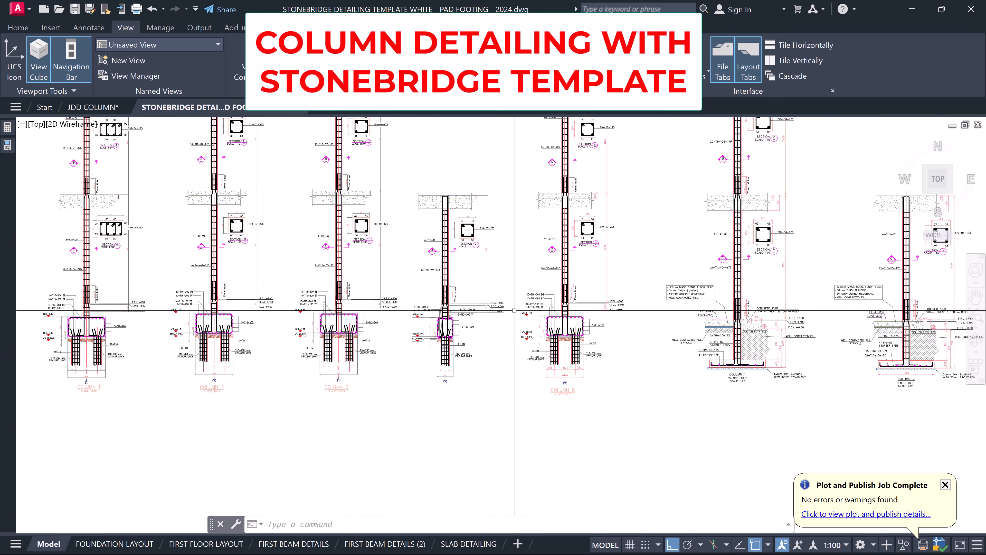
scroll(333, 317, up, 4)
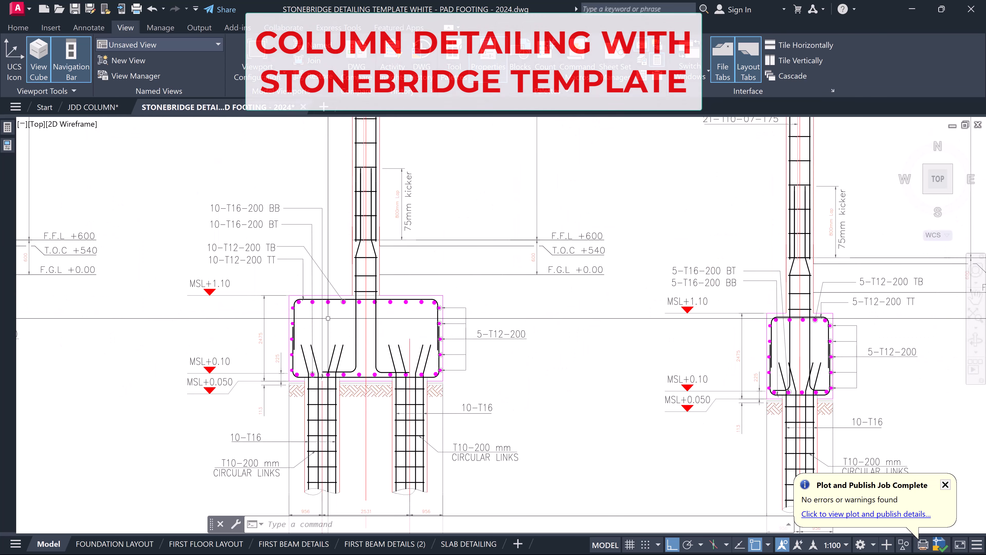
middle_drag(246, 324, 342, 326)
scroll(342, 324, down, 1)
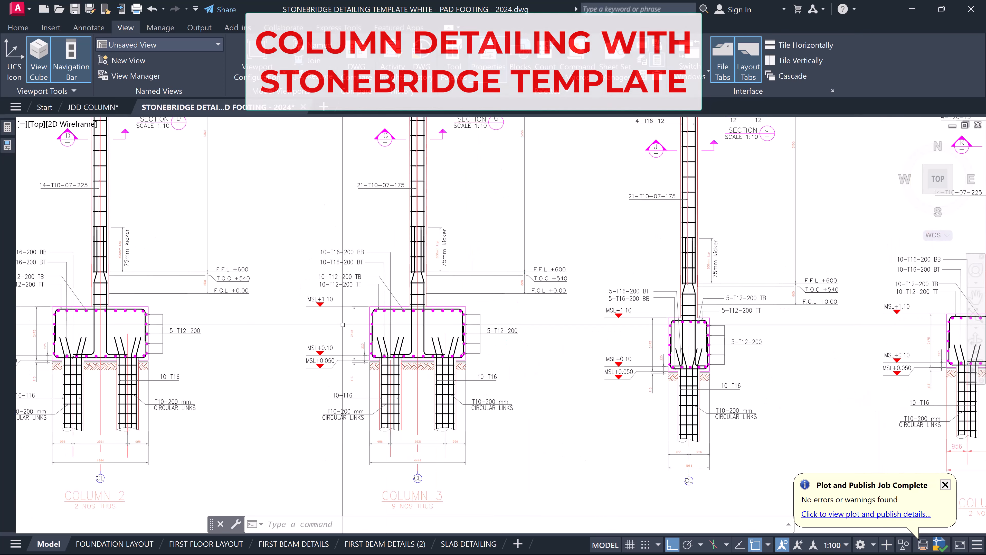
scroll(342, 324, down, 2)
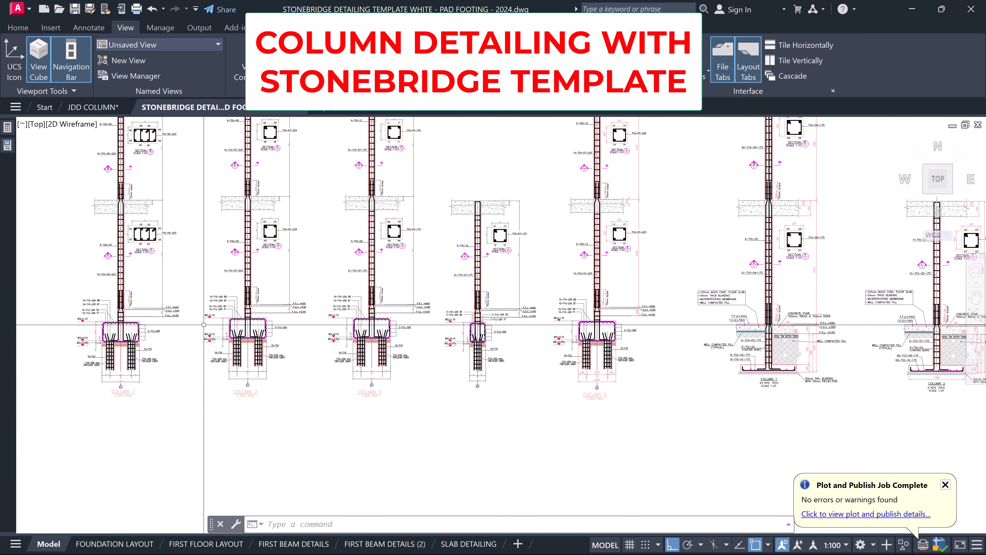
scroll(203, 325, up, 3)
scroll(199, 348, down, 3)
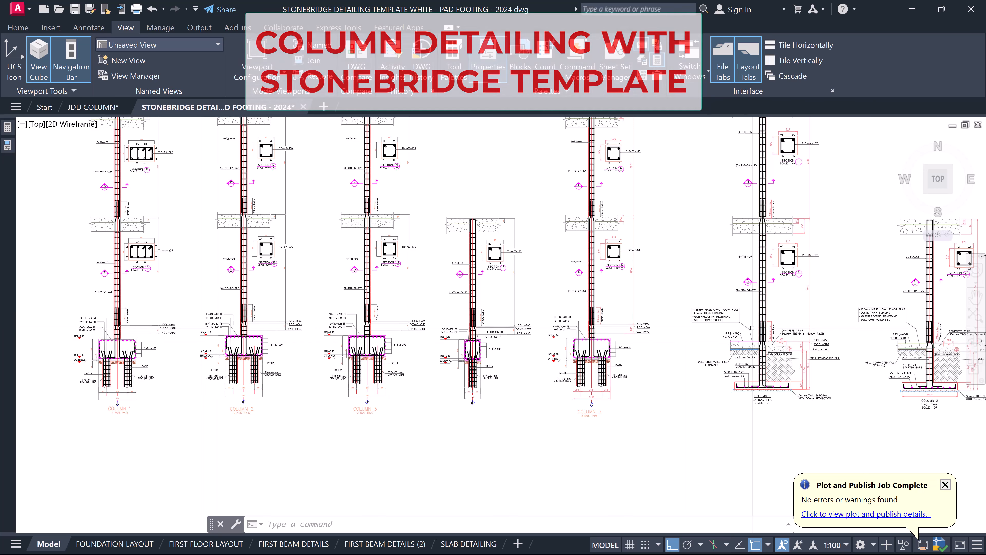
Compare the pad-footing columns with the pile-cap columns, including their cross-sections, floor build-up notes and full-height elevations
scroll(829, 304, up, 2)
scroll(828, 305, up, 2)
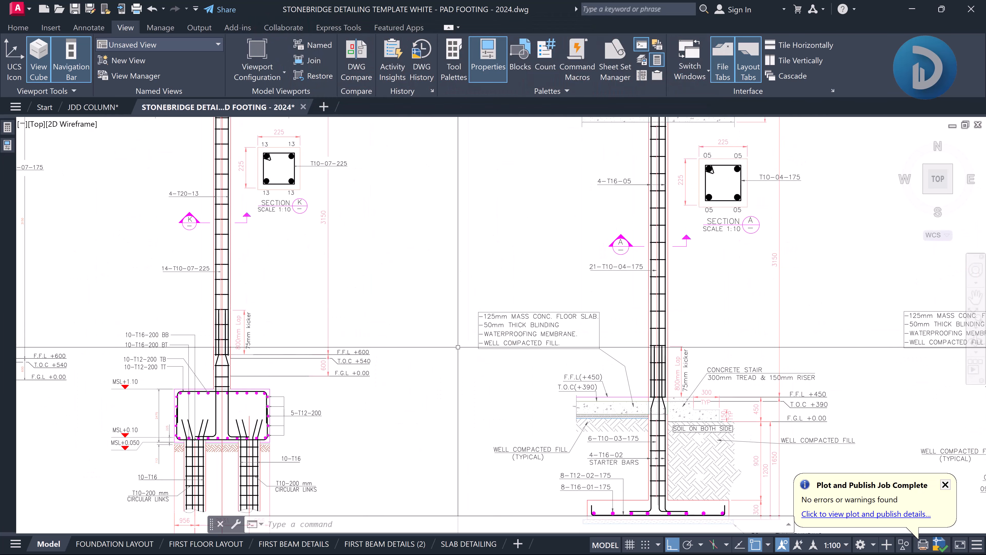
scroll(451, 351, down, 2)
scroll(445, 353, down, 2)
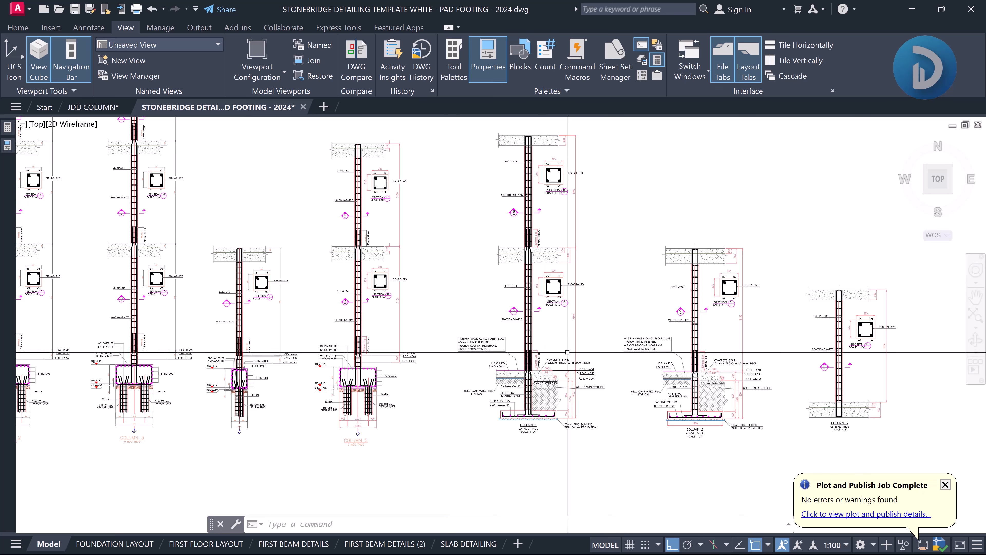
scroll(661, 351, up, 4)
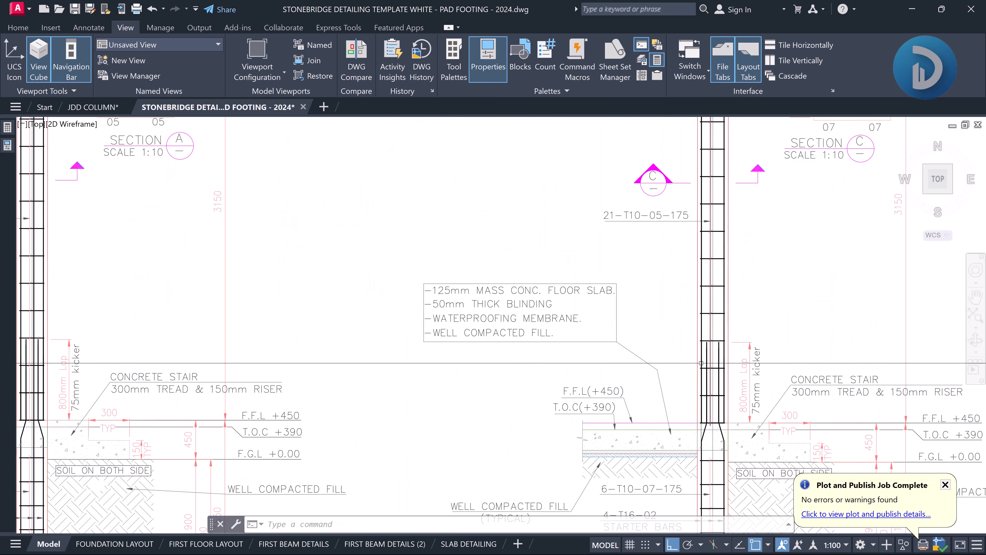
scroll(693, 383, down, 2)
scroll(693, 383, down, 2)
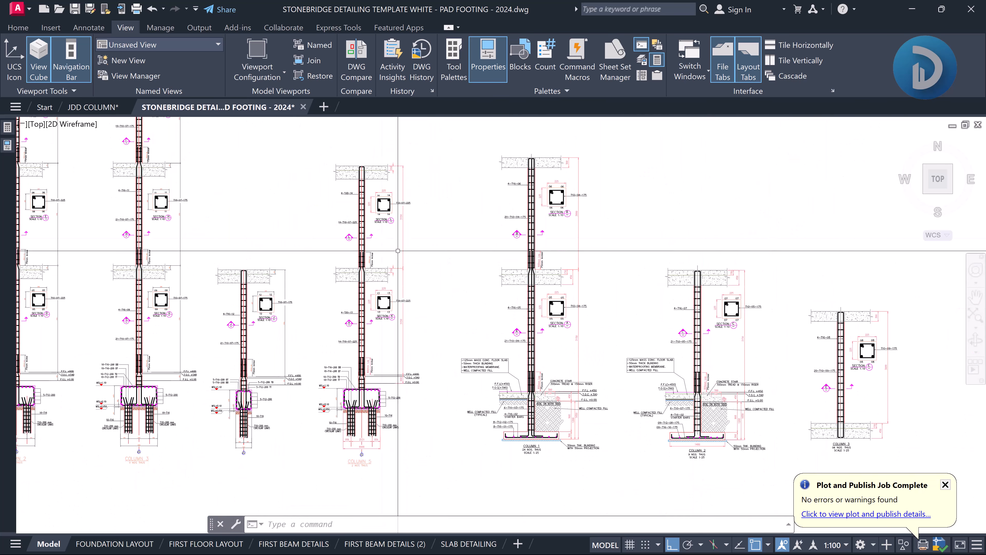
scroll(373, 252, up, 2)
scroll(388, 273, down, 2)
scroll(391, 276, down, 2)
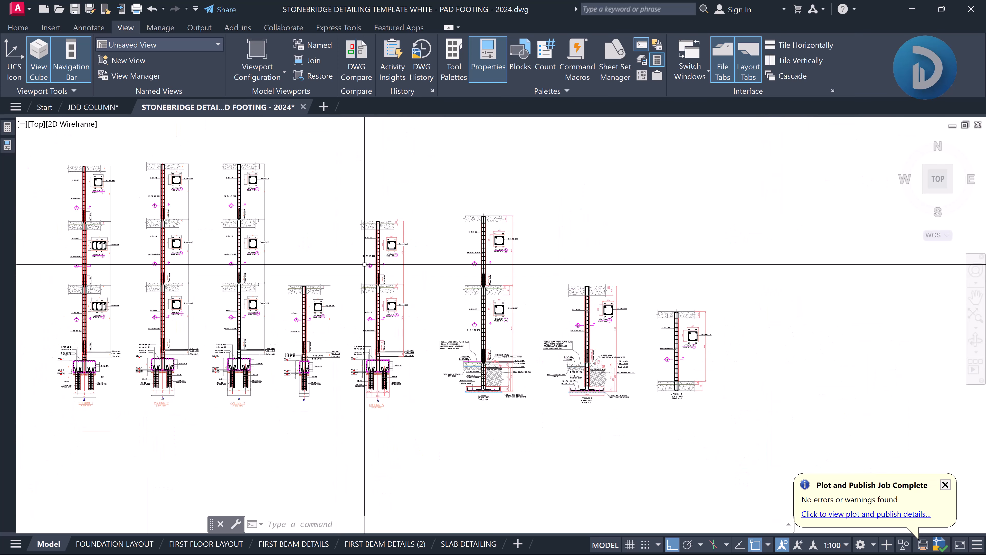
scroll(124, 190, up, 2)
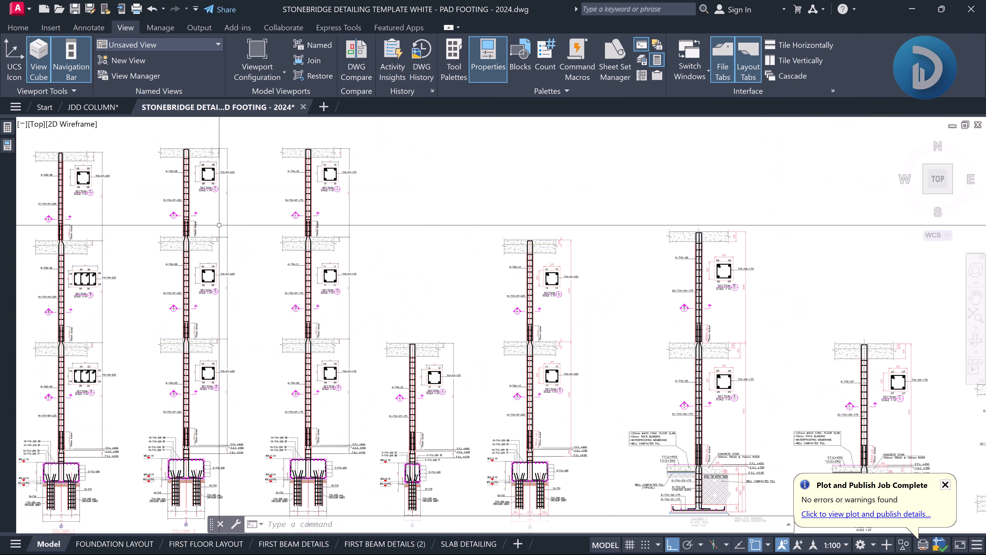
scroll(250, 241, down, 2)
Review the foundation/ground floor layout sheet with its footing section and the sheet of base reinforcement details
scroll(121, 314, up, 2)
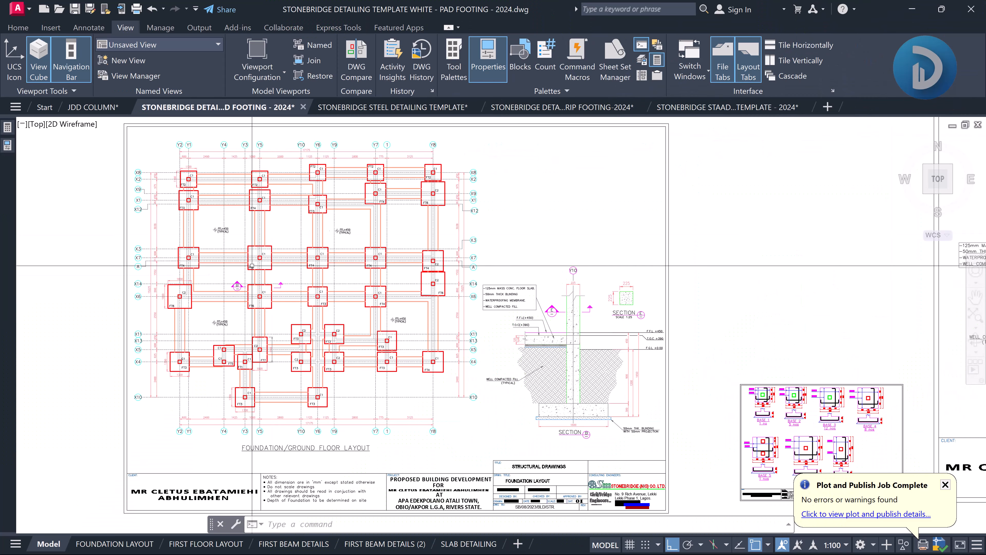
middle_drag(216, 279, 228, 280)
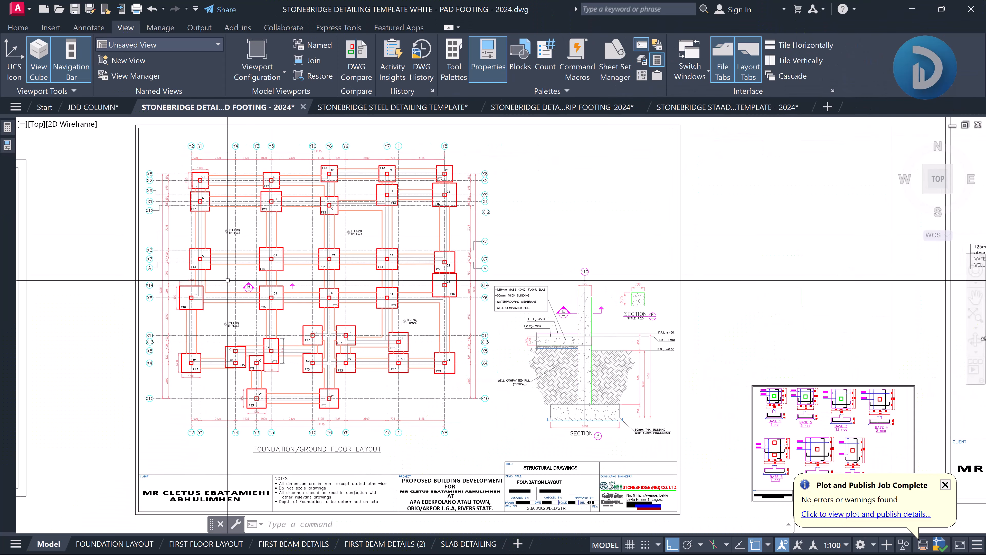
scroll(226, 286, down, 1)
middle_drag(345, 277, 308, 303)
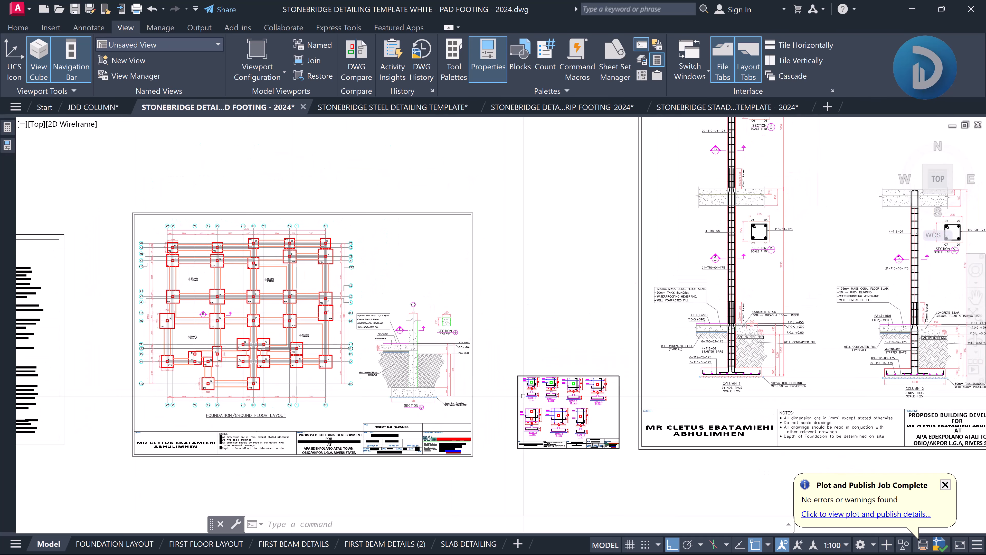
scroll(587, 426, up, 1)
scroll(597, 396, up, 1)
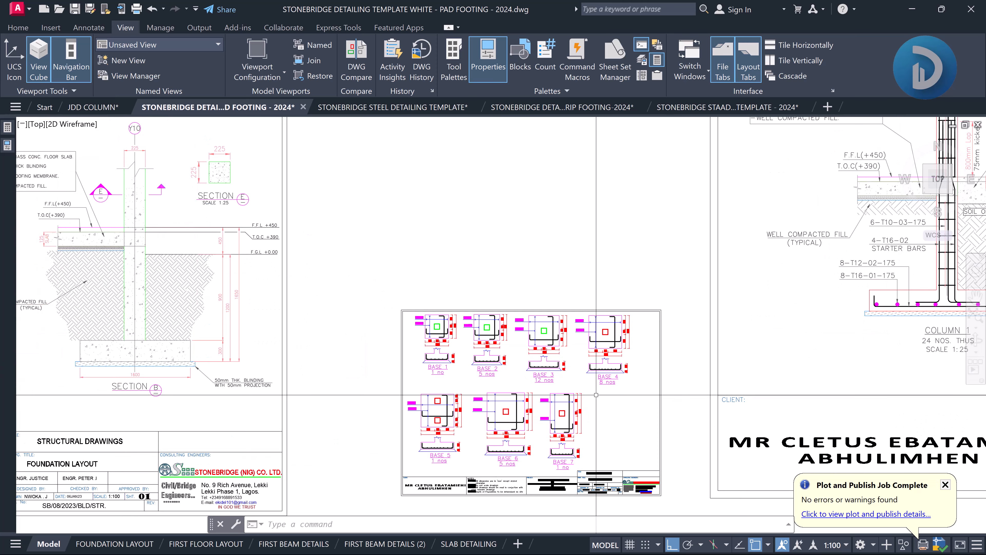
scroll(593, 391, up, 1)
scroll(454, 381, down, 4)
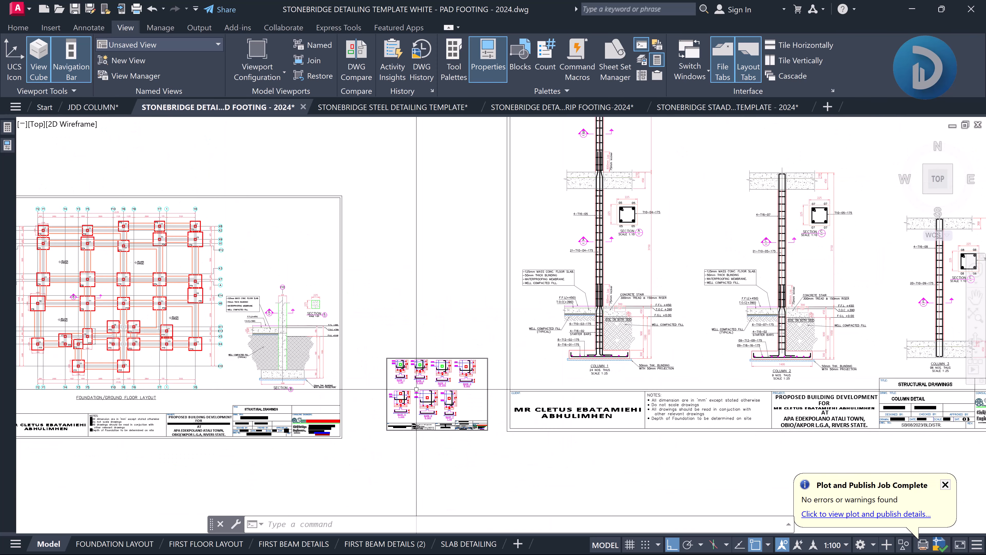
Review the column detail sheet for Columns 1 to 3 and the first floor beam and column layout
scroll(700, 258, up, 1)
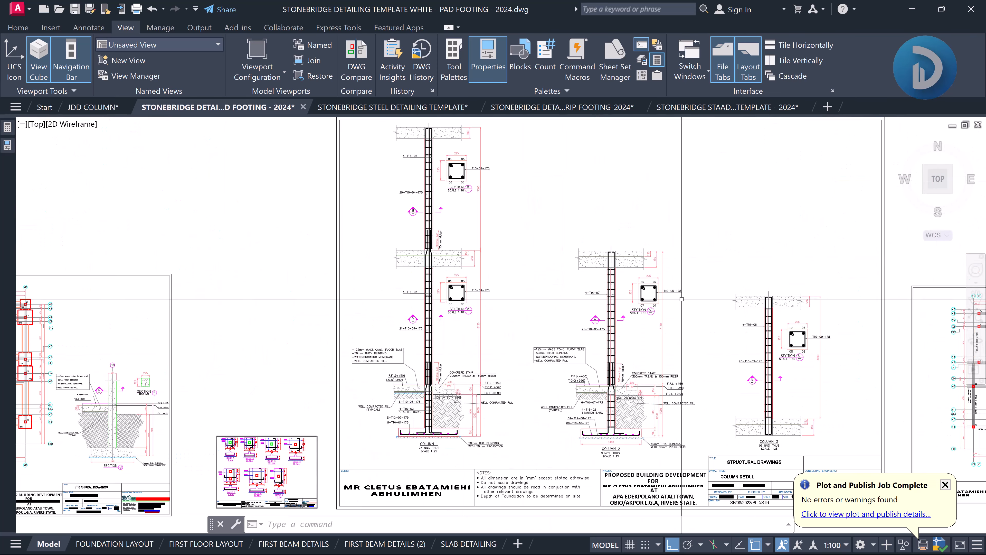
scroll(626, 407, up, 1)
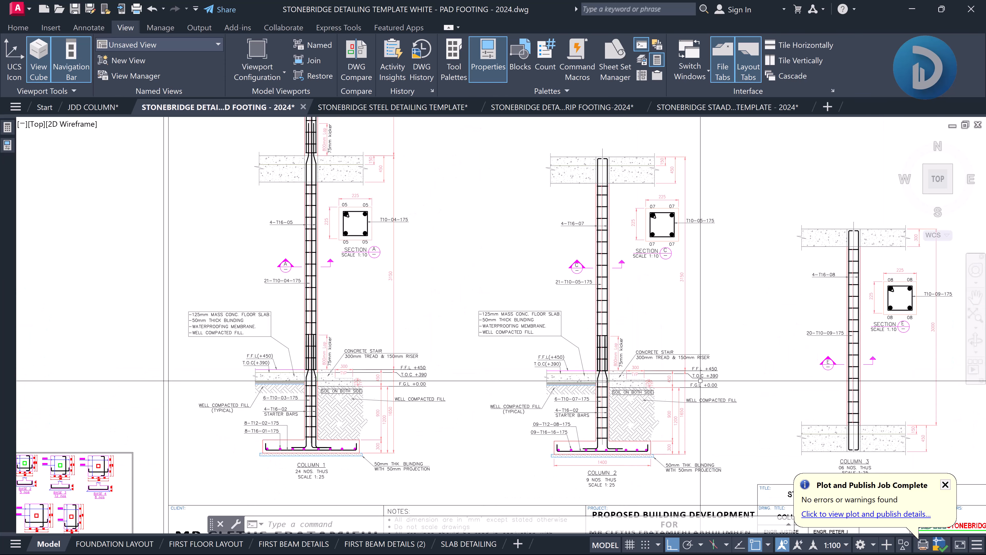
mouse_move(700, 381)
middle_down()
mouse_move(587, 399)
mouse_move(359, 366)
middle_up()
scroll(587, 399, down, 1)
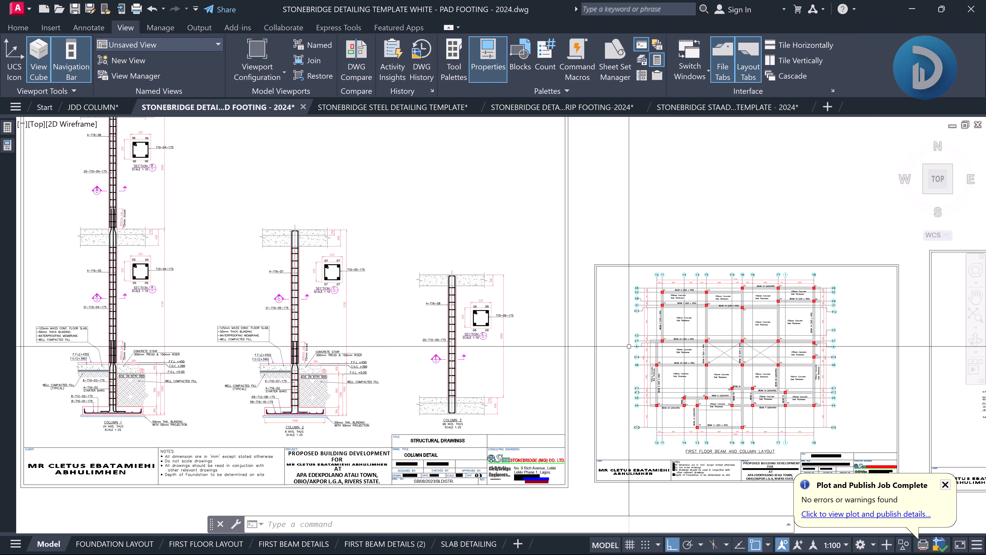
middle_drag(629, 346, 483, 373)
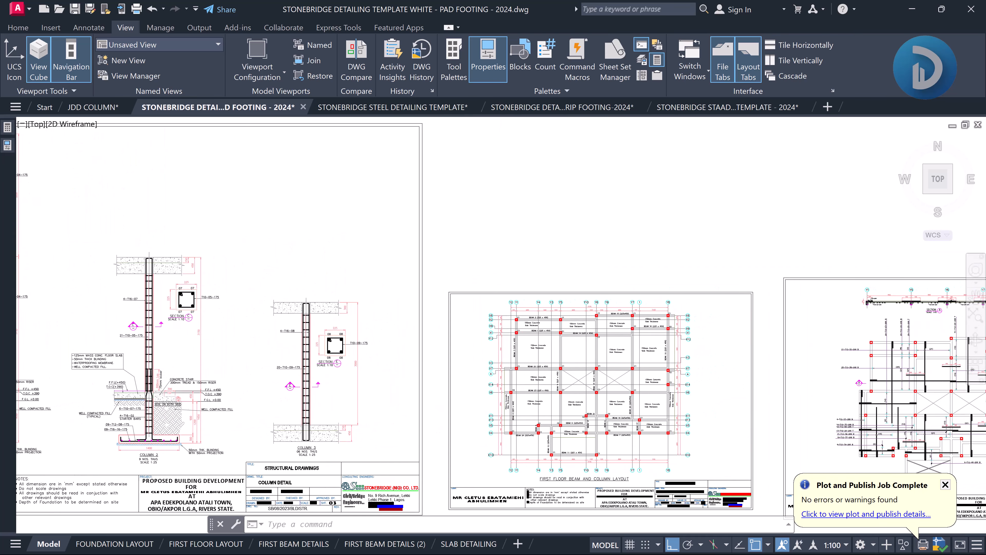
scroll(599, 405, up, 1)
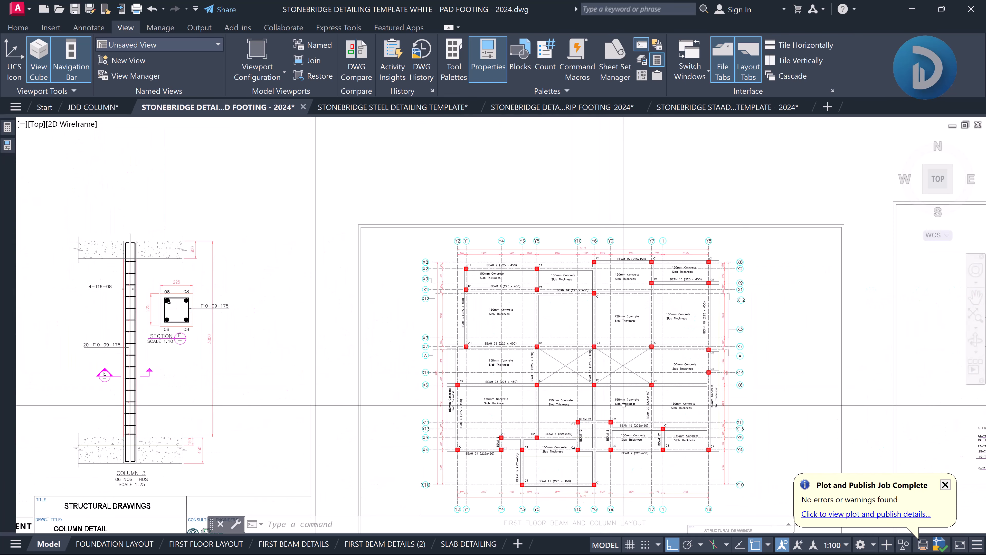
middle_drag(624, 405, 545, 378)
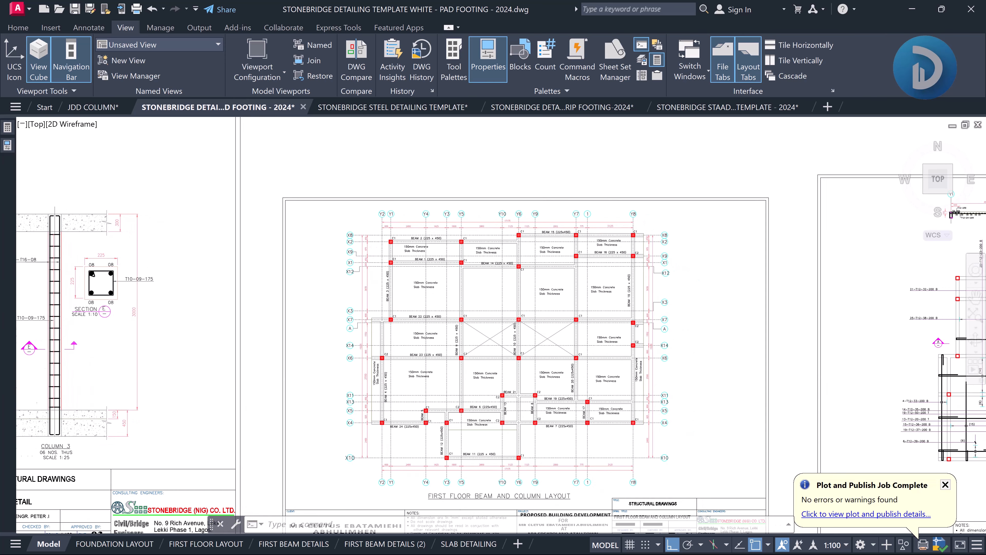
scroll(603, 350, down, 1)
middle_drag(623, 352, 407, 367)
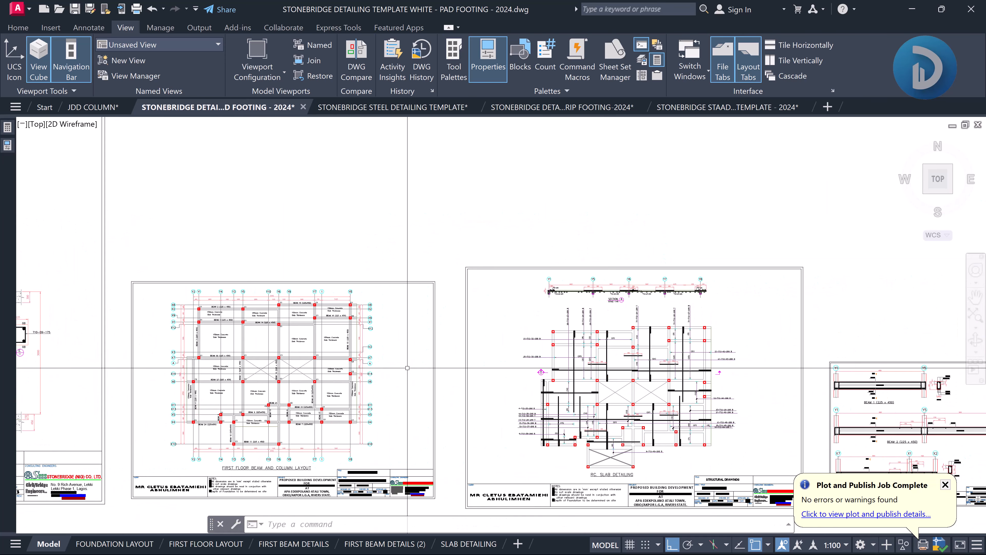
Inspect the RC slab detailing sheet and the first floor beam detail sheets, including Beam 1's cross-section and Beams 14 to 16
scroll(685, 369, up, 2)
middle_drag(711, 373, 515, 361)
scroll(540, 361, down, 1)
middle_drag(720, 359, 326, 314)
middle_drag(506, 355, 485, 294)
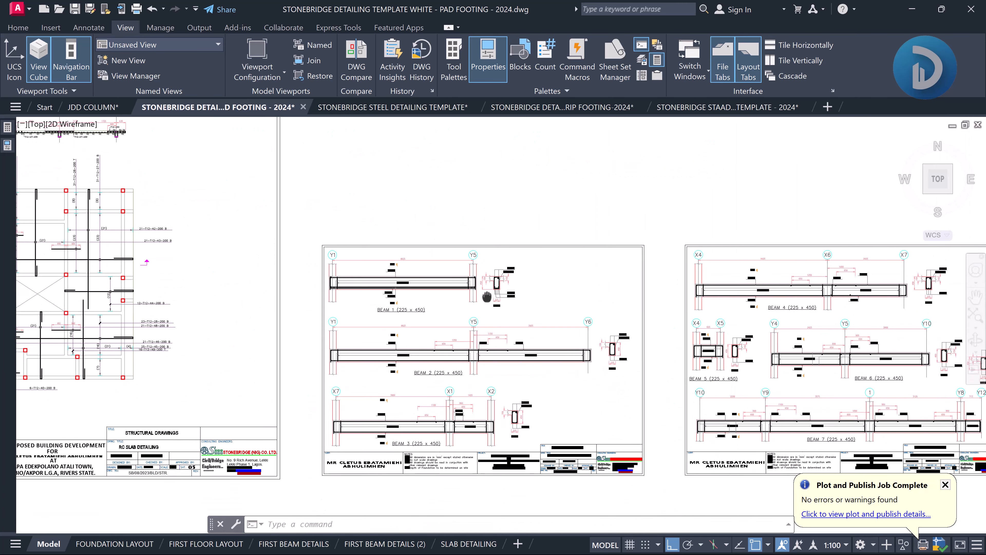
scroll(437, 291, up, 2)
scroll(593, 240, up, 3)
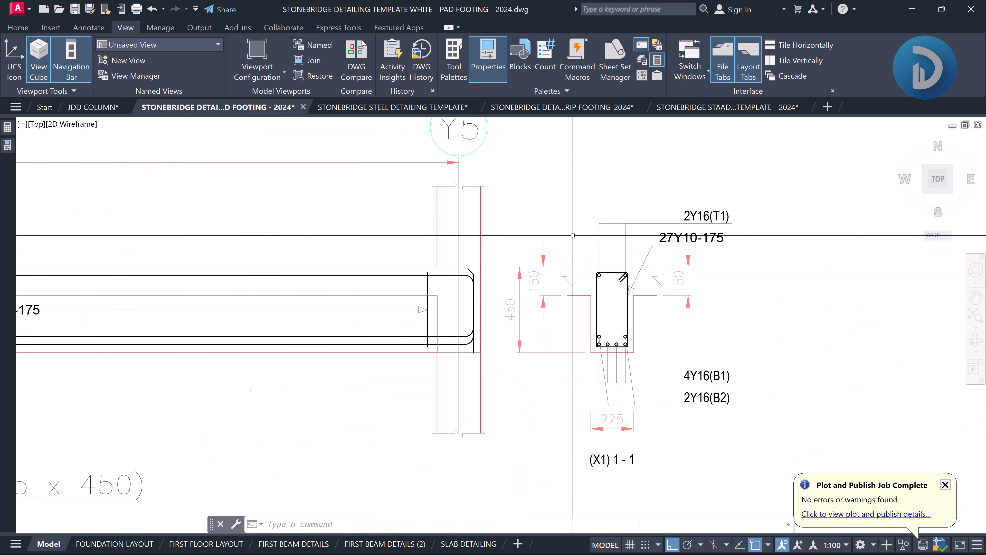
scroll(677, 258, down, 5)
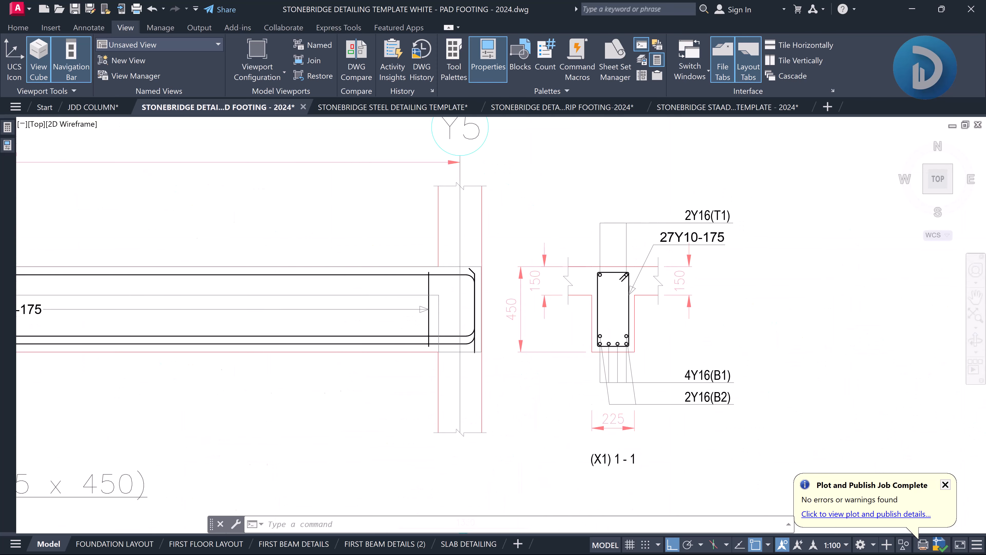
scroll(656, 277, down, 3)
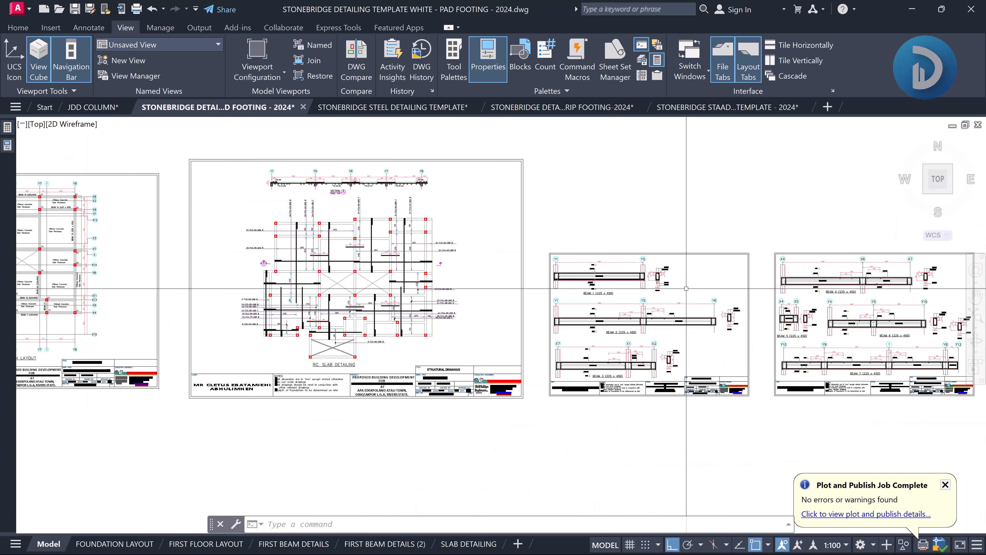
mouse_move(786, 303)
middle_down()
mouse_move(483, 358)
mouse_move(304, 364)
middle_up()
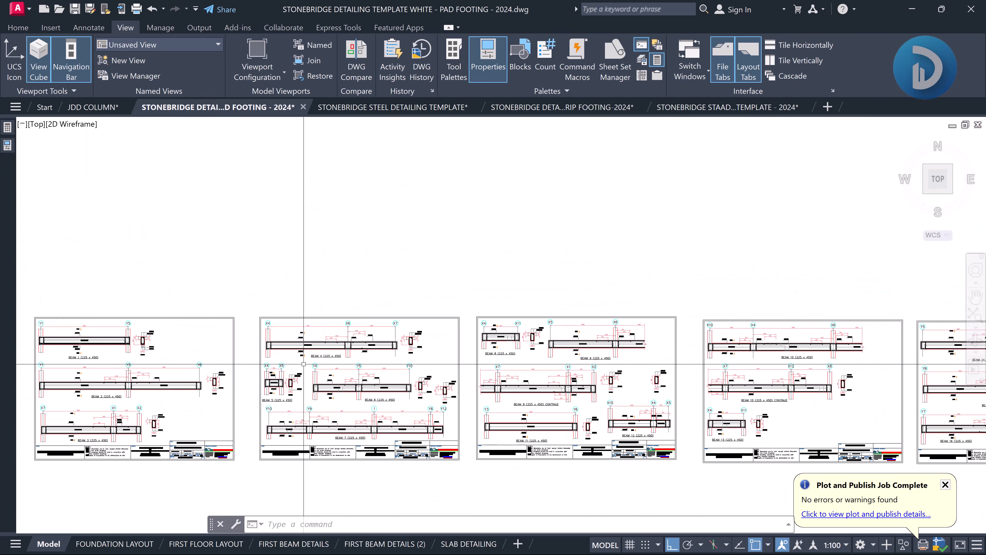
middle_drag(719, 389, 537, 377)
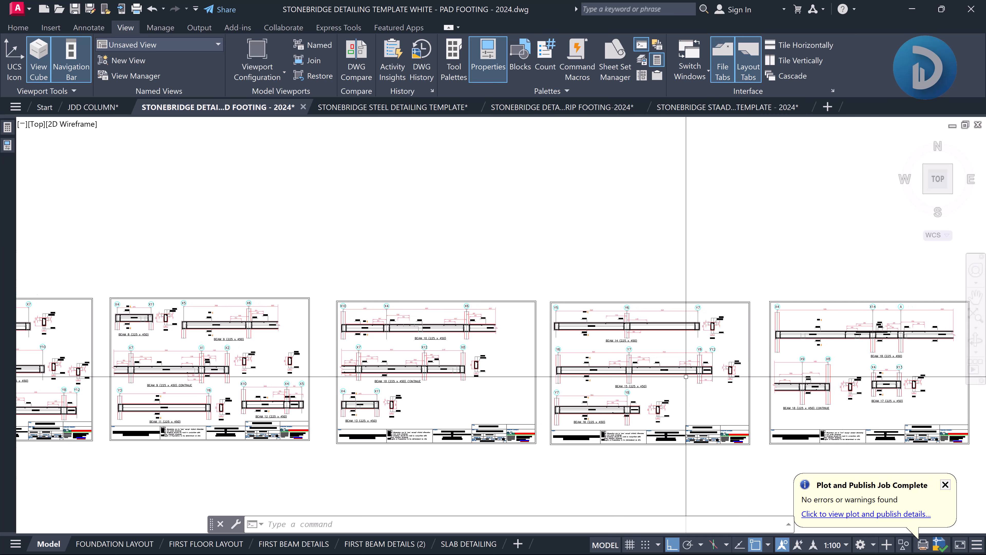
scroll(686, 376, up, 5)
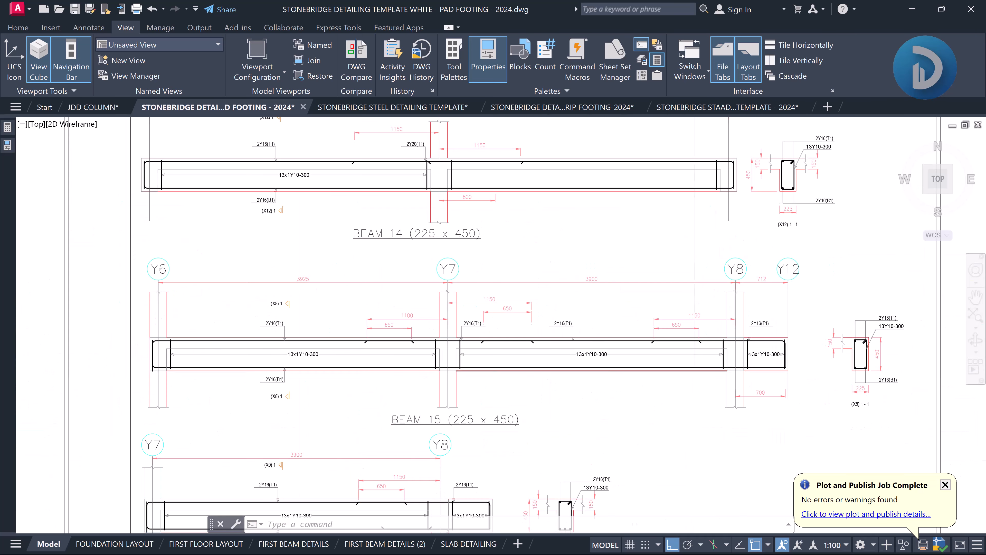
Review the remaining first floor beam detail sheets, including Beams 17 and 18, and the roof beam and column layout
scroll(686, 376, down, 4)
scroll(726, 352, up, 3)
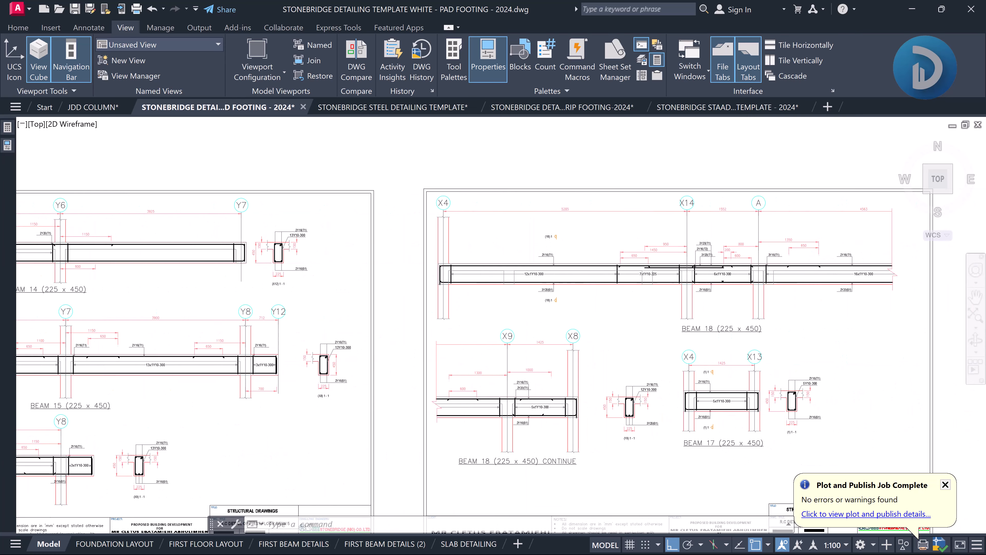
scroll(329, 334, down, 4)
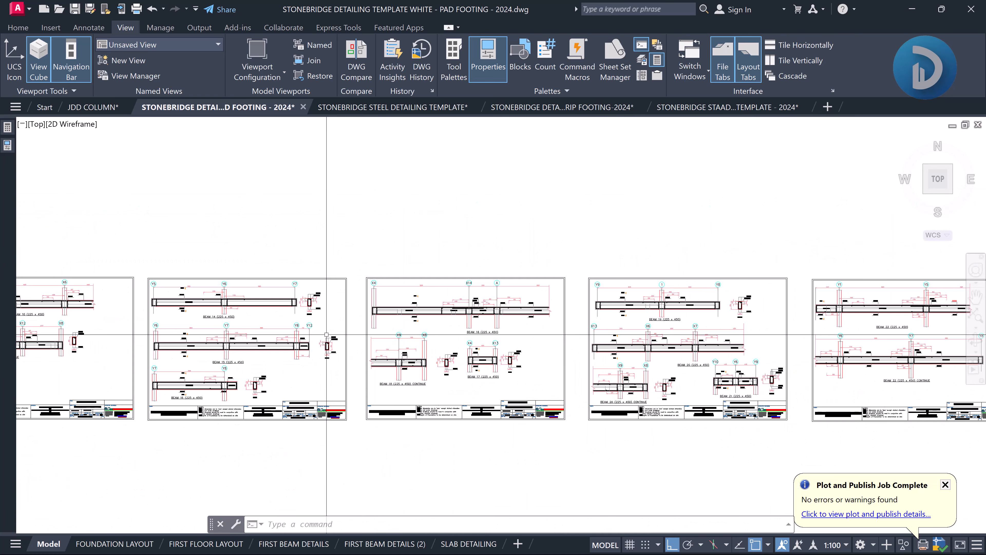
scroll(326, 334, down, 1)
middle_drag(710, 336, 351, 353)
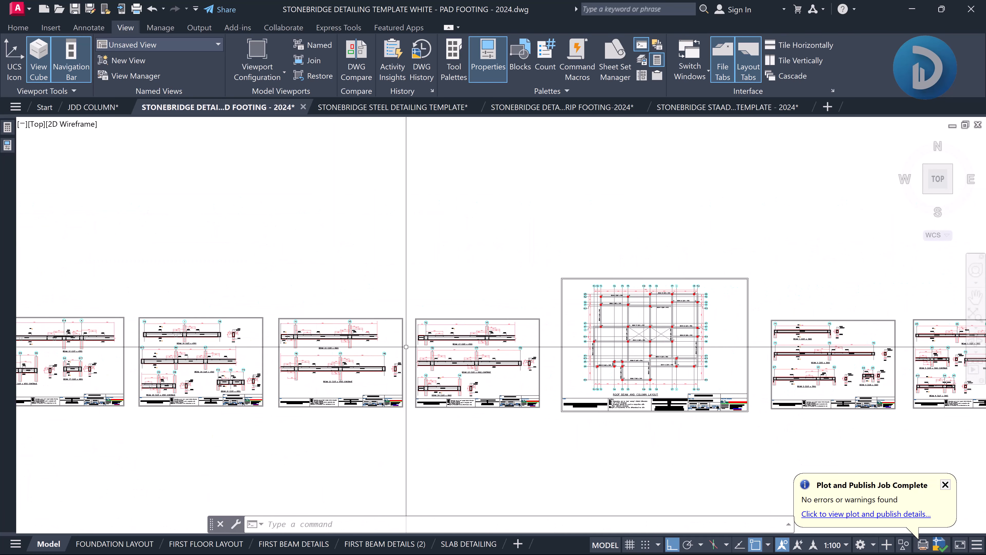
scroll(708, 346, up, 3)
scroll(699, 341, up, 2)
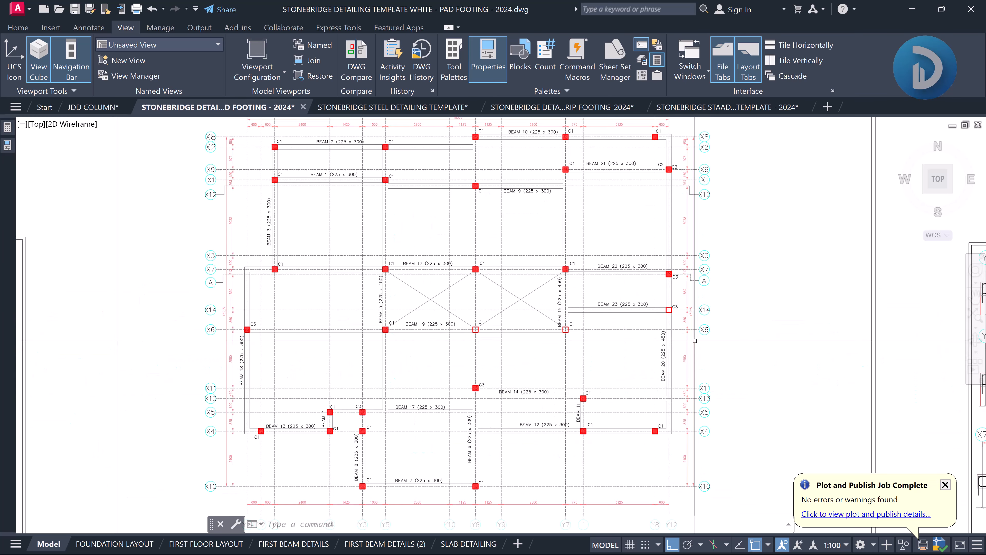
scroll(711, 341, down, 10)
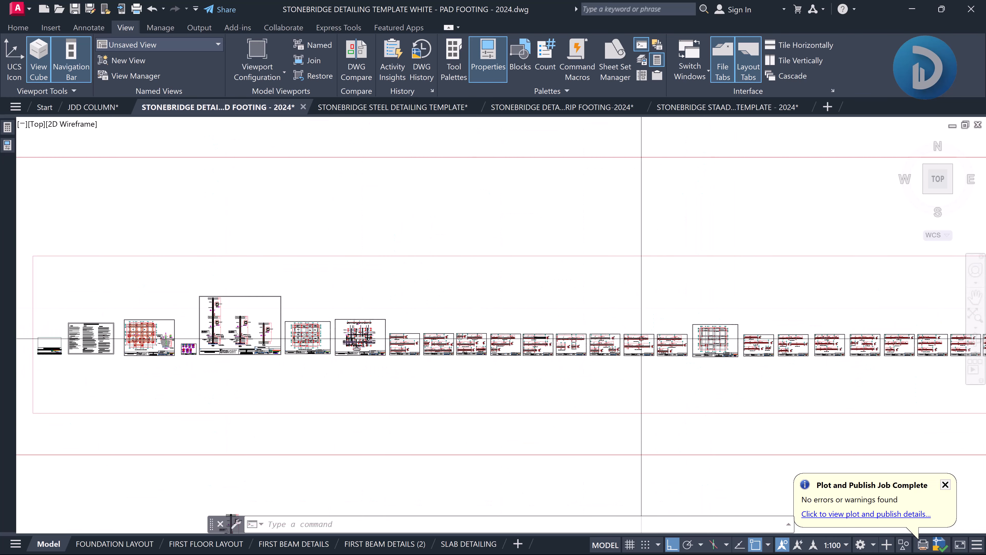
Examine the foundation/ground floor layout sheet with its pad bases, ground beams and footing section
scroll(155, 337, up, 5)
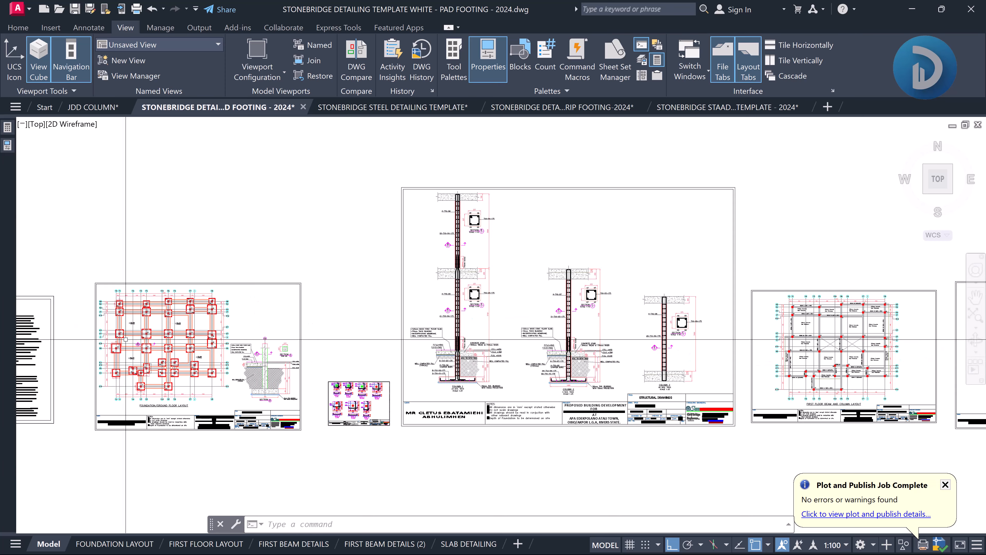
middle_drag(175, 345, 395, 345)
scroll(258, 352, up, 5)
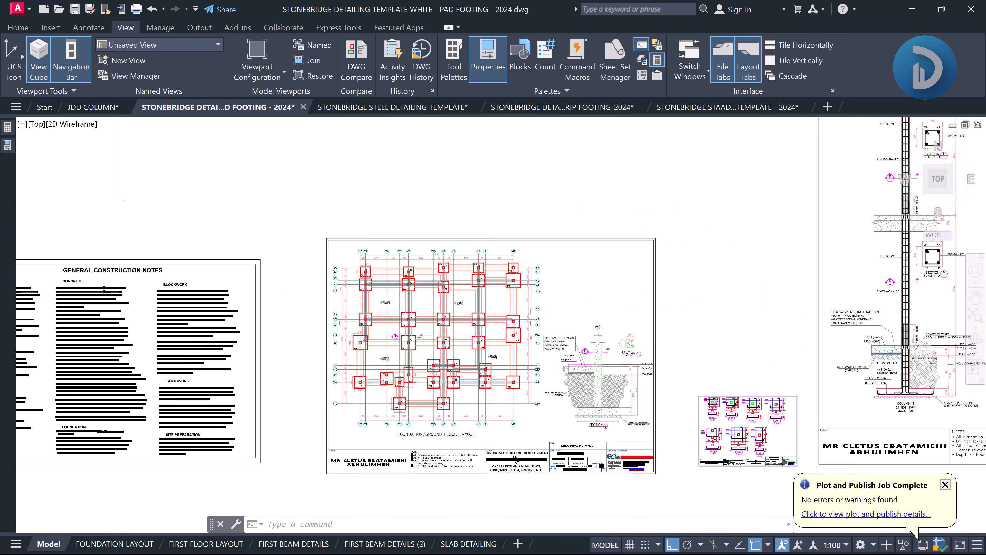
middle_drag(258, 351, 210, 347)
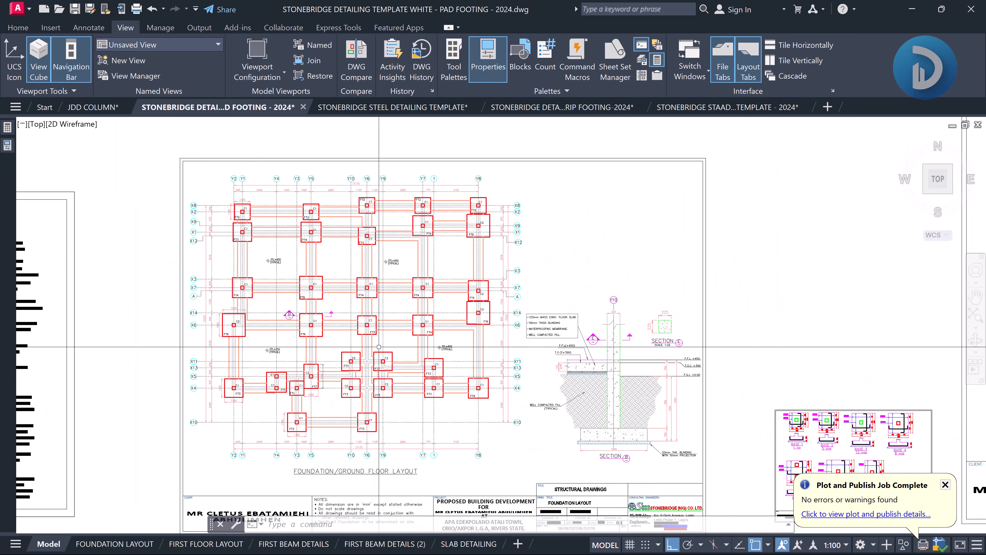
middle_drag(641, 361, 415, 362)
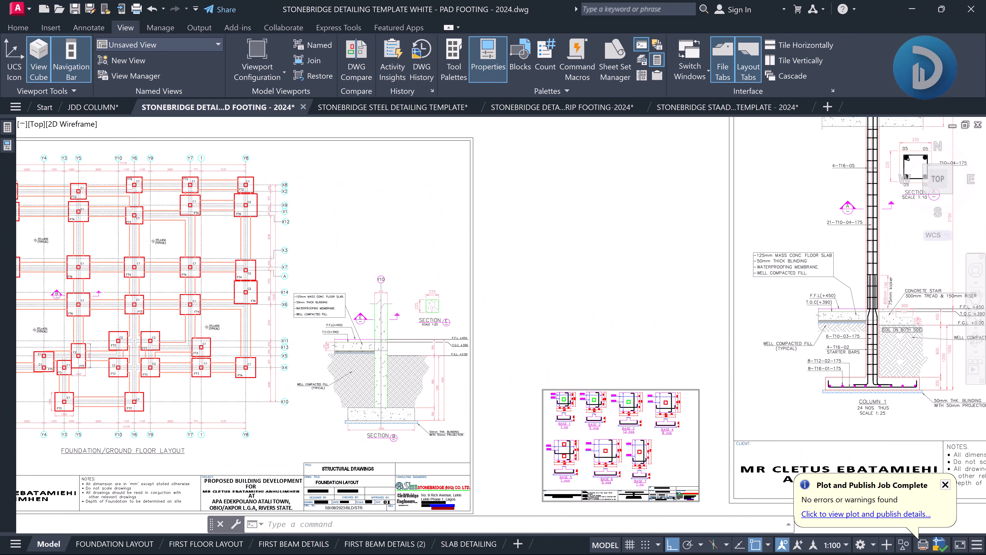
Examine the column detail sheet's elevations and cross-sections for Columns 1 to 3, then the adjacent pile-cap column
middle_drag(875, 330, 755, 332)
scroll(755, 331, down, 4)
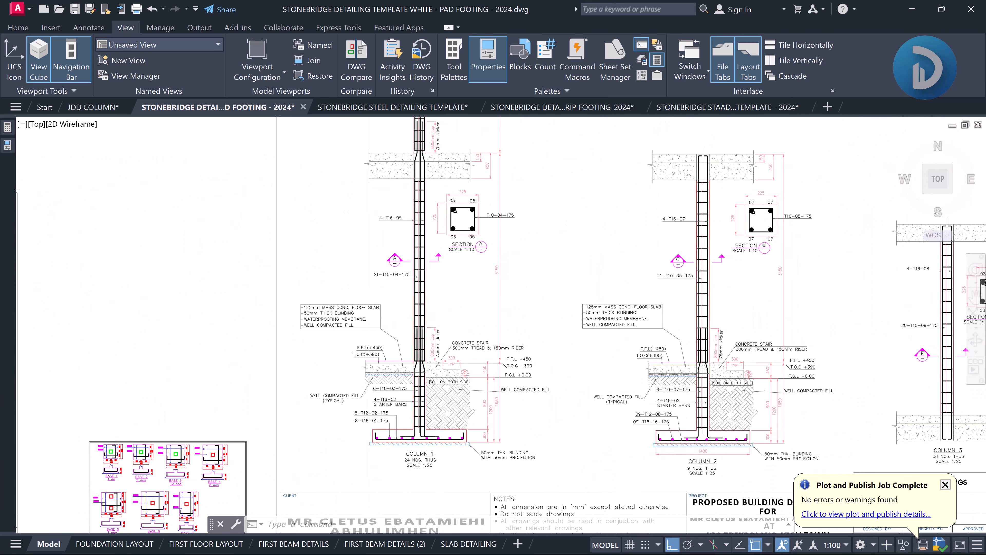
middle_drag(590, 341, 482, 366)
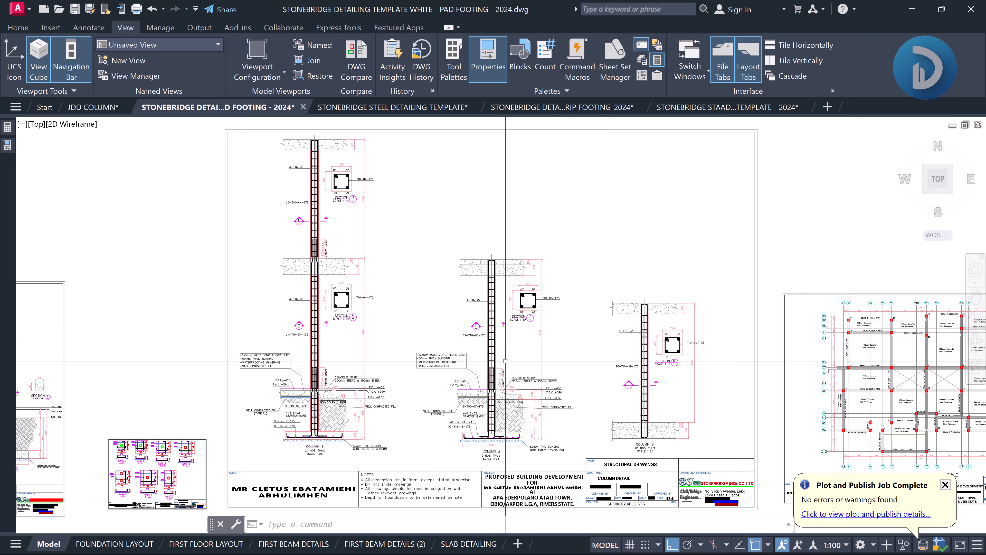
scroll(492, 362, up, 2)
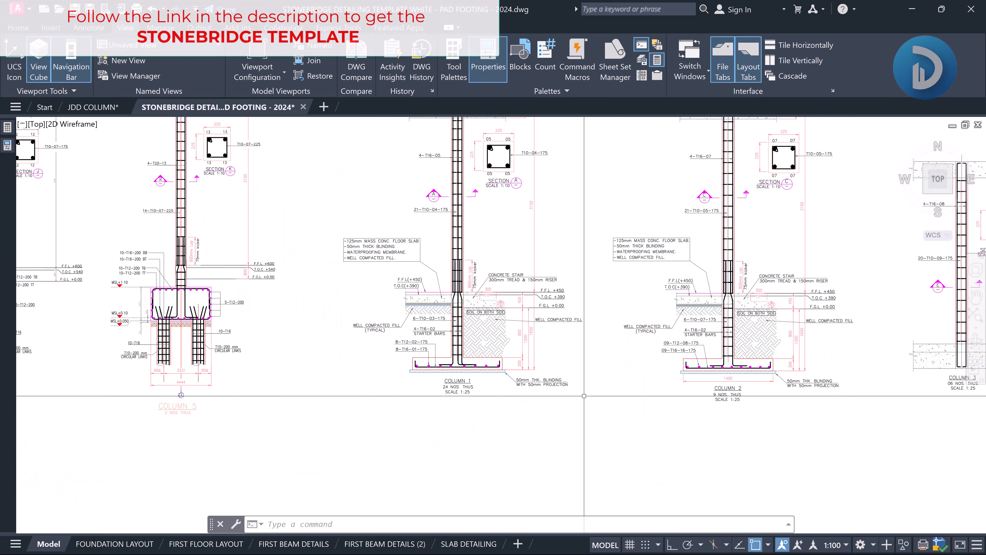
middle_drag(643, 384, 622, 390)
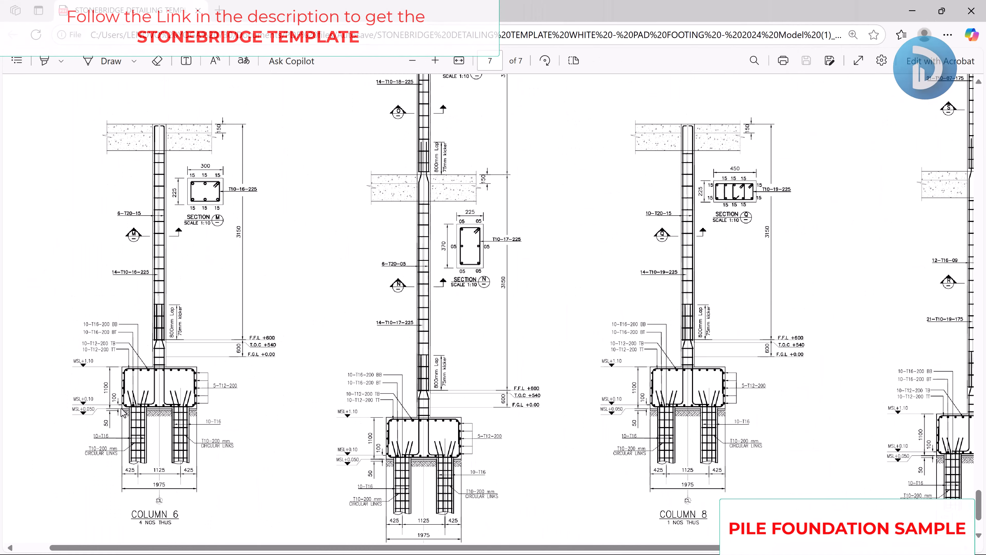
Inspect the PDF's pile foundation column samples and the pile rebar detail with its pile cap and Section F-F
ctrl+scroll(123, 413, down, 2)
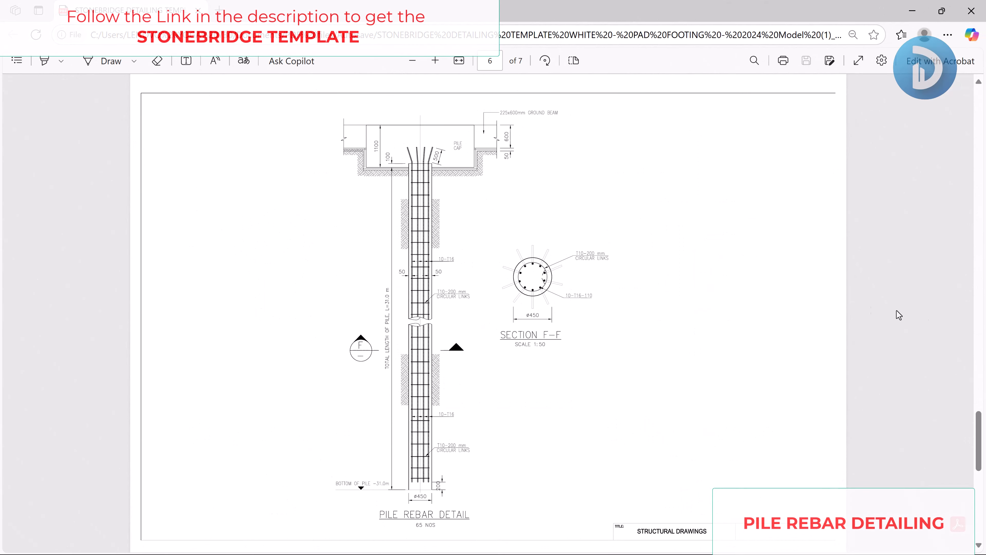
ctrl+scroll(400, 155, up, 4)
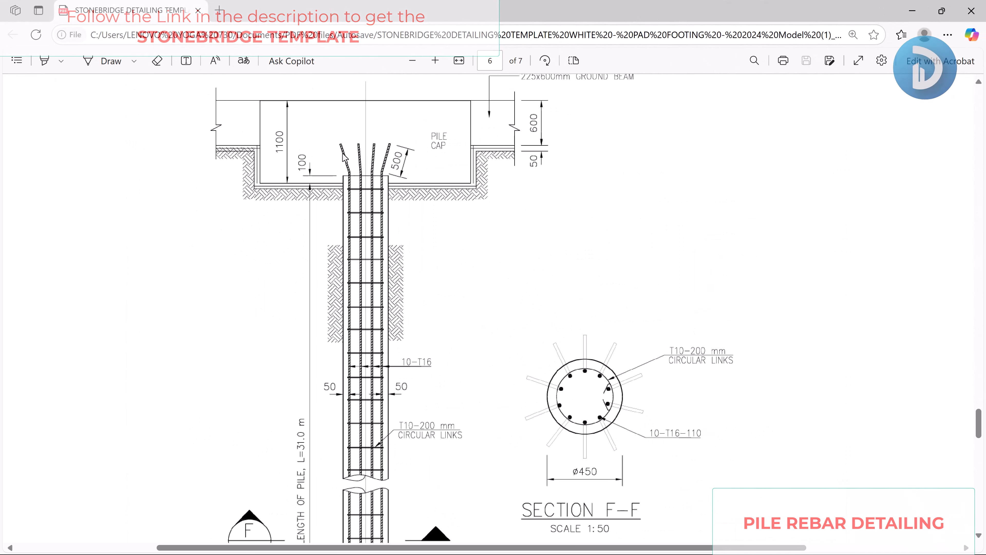
scroll(387, 159, up, 5)
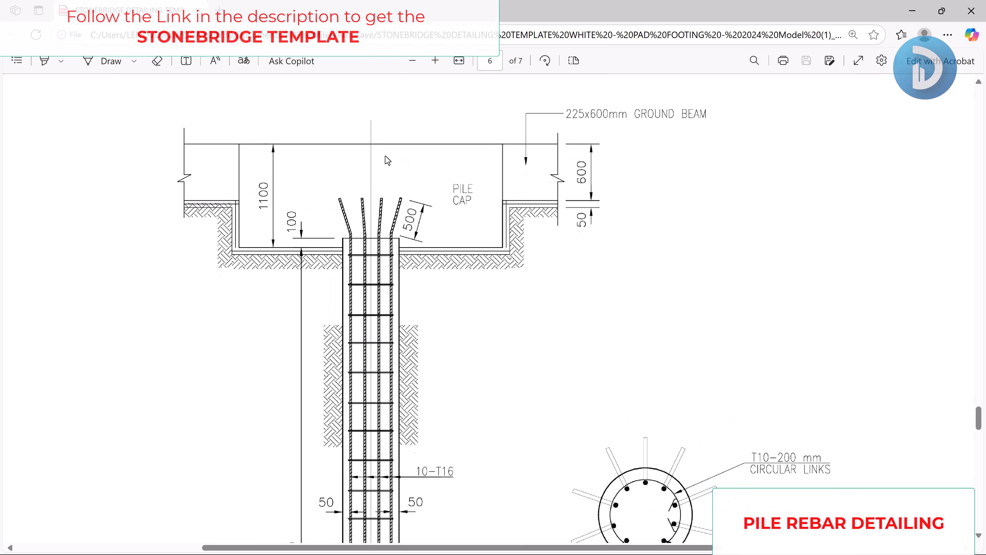
scroll(387, 160, down, 3)
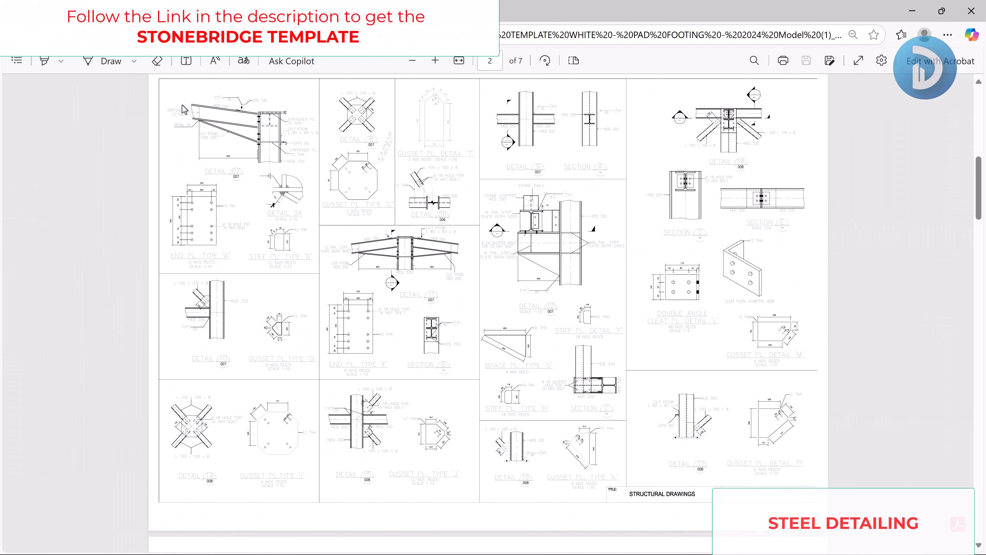
Inspect the steel detailing page of the PDF, including the end plate, gusset plate, stiffener and crane bracket details
ctrl+scroll(184, 110, up, 3)
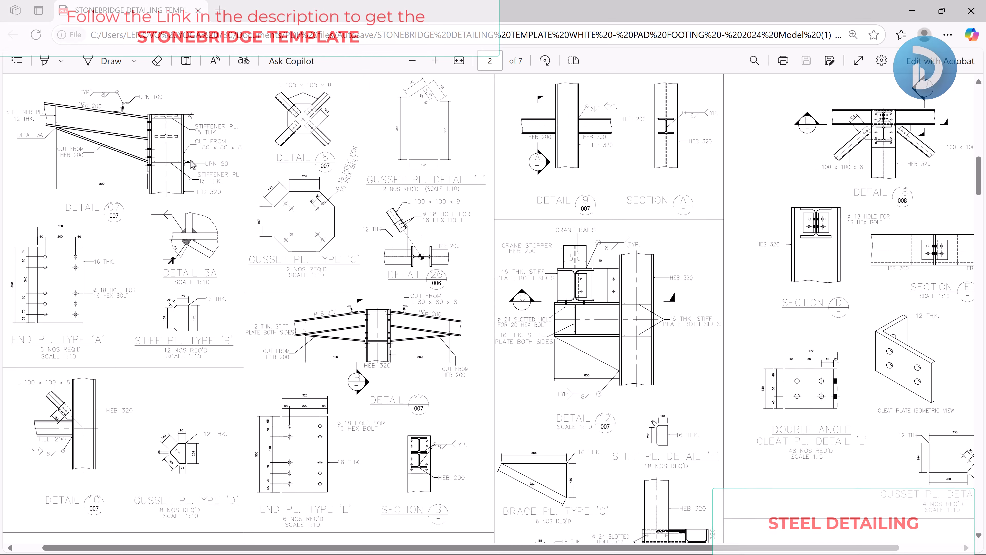
ctrl+scroll(231, 178, down, 2)
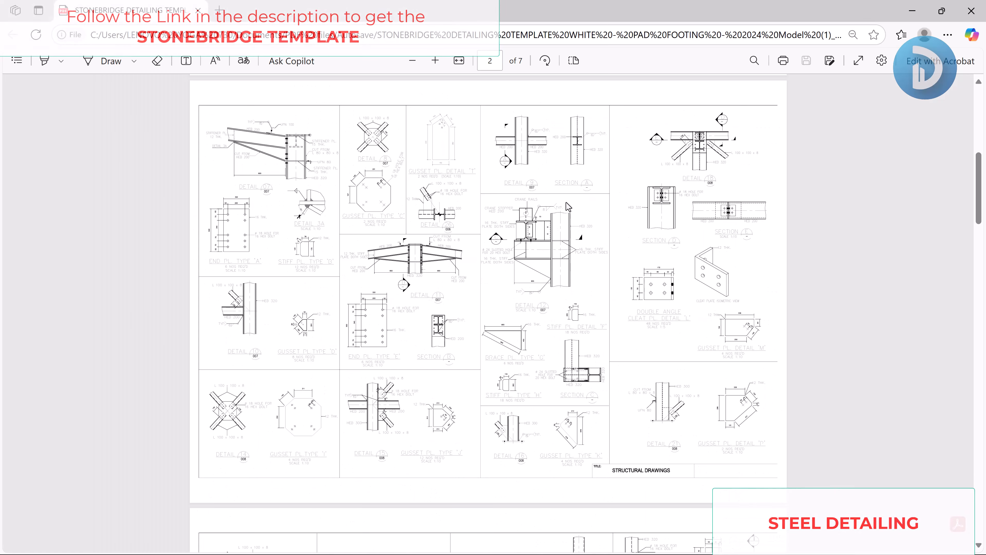
ctrl+scroll(568, 204, up, 1)
ctrl+scroll(735, 212, up, 5)
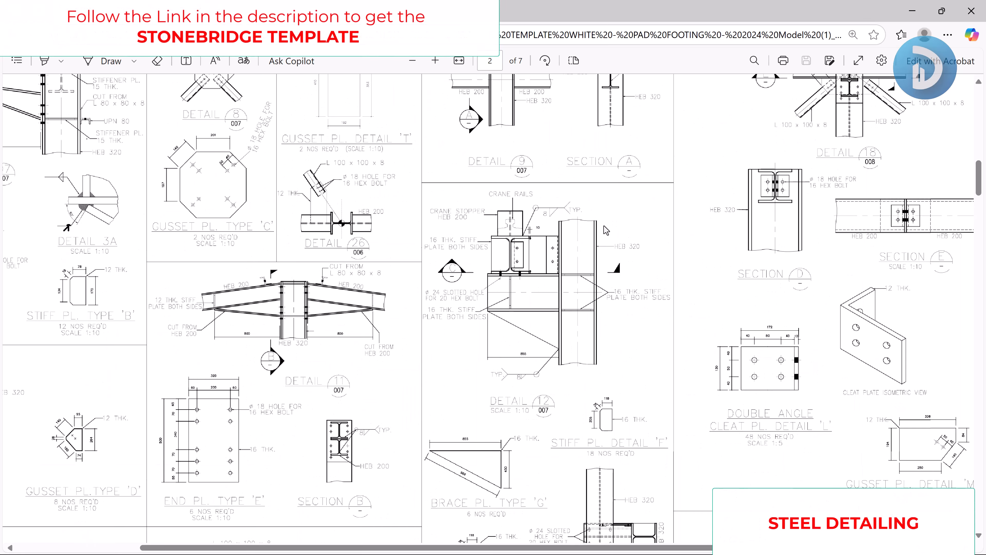
ctrl+scroll(520, 247, down, 4)
ctrl+scroll(496, 253, up, 2)
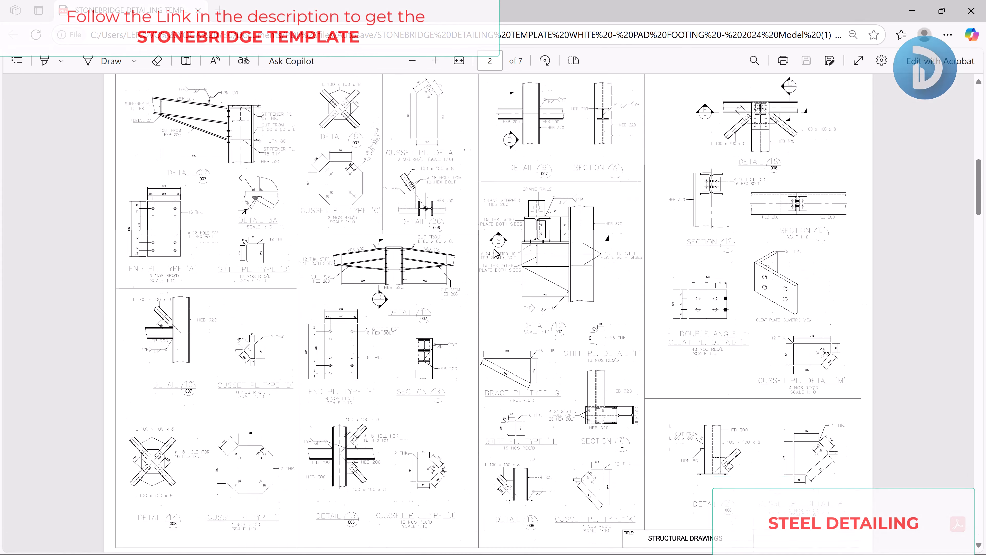
scroll(496, 254, down, 10)
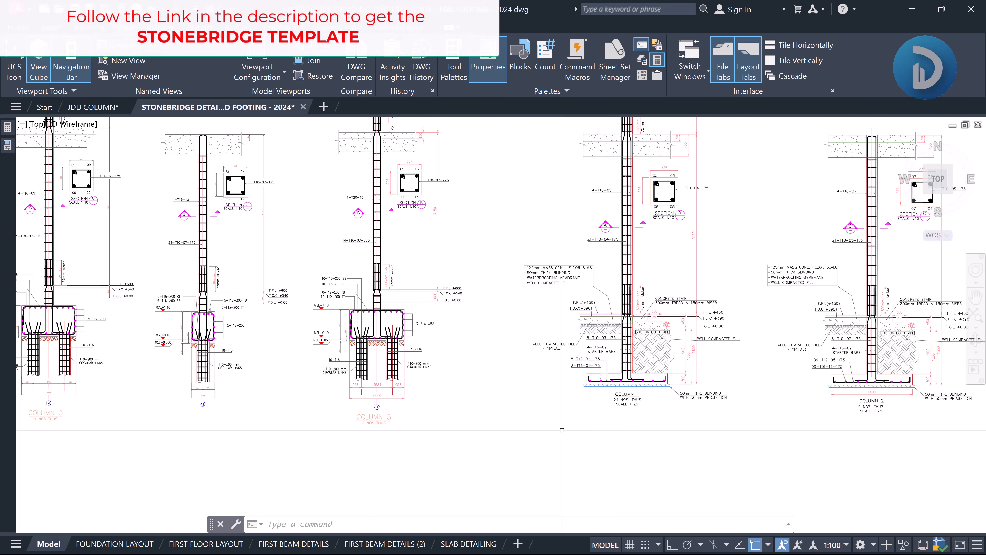
Compare the pile cap and pile reinforcement of the pile-supported column with Column 1's pad footing and starter bars
scroll(412, 386, up, 3)
middle_drag(306, 322, 347, 415)
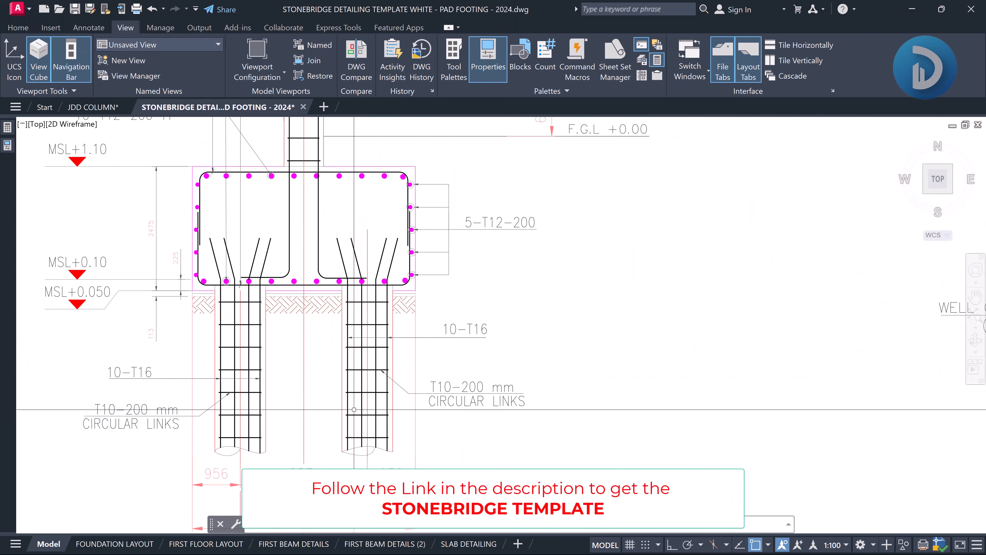
scroll(347, 422, down, 3)
middle_drag(641, 422, 420, 403)
scroll(419, 403, up, 3)
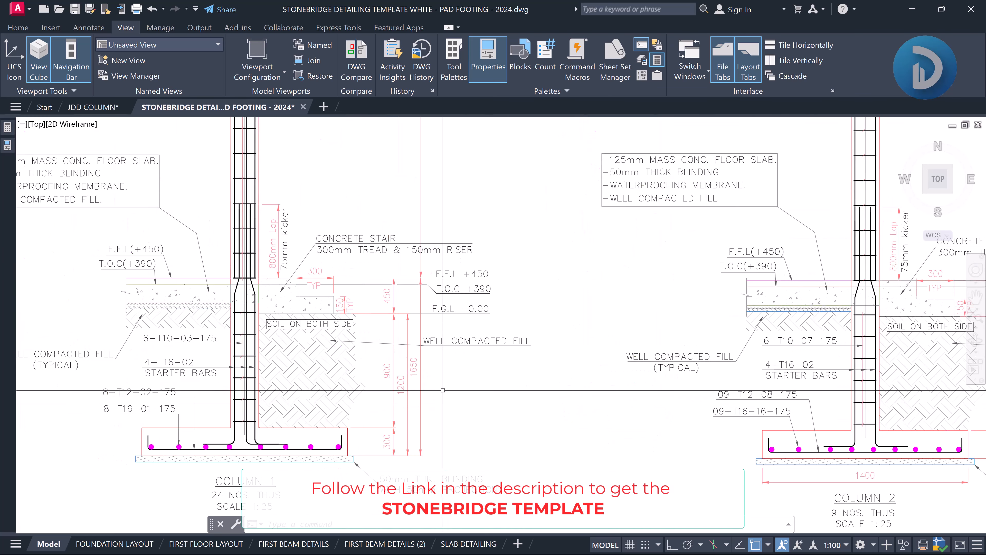
scroll(419, 403, down, 3)
scroll(385, 399, up, 4)
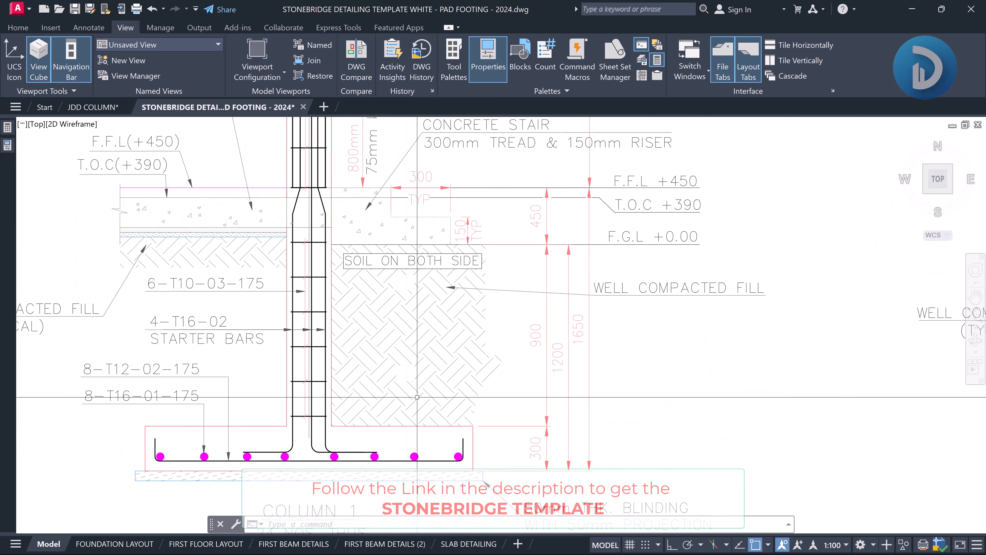
scroll(455, 397, down, 4)
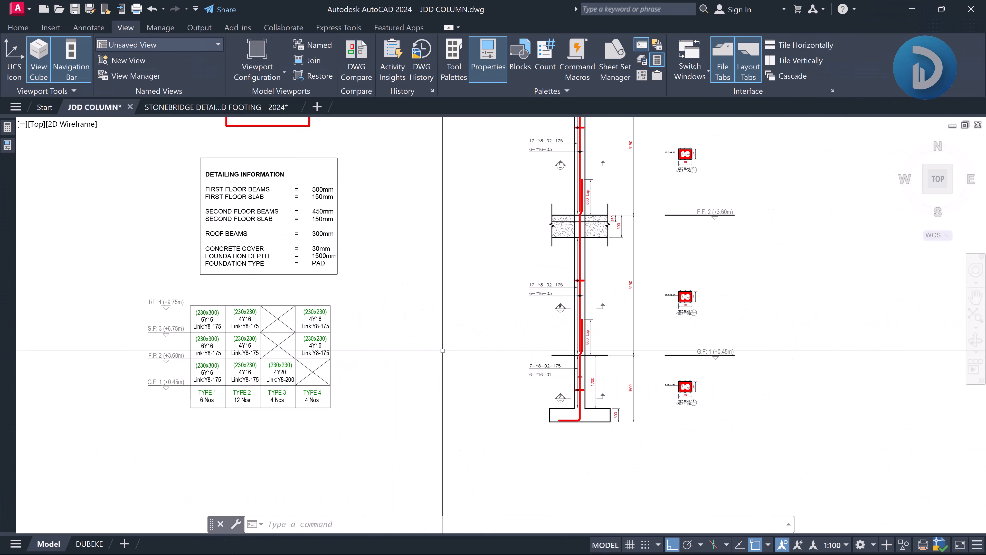
Study the JDD column drawing's detailing information, column schedule for Types 1 to 4, and the footing-to-floor column elevation
middle_drag(473, 403, 467, 342)
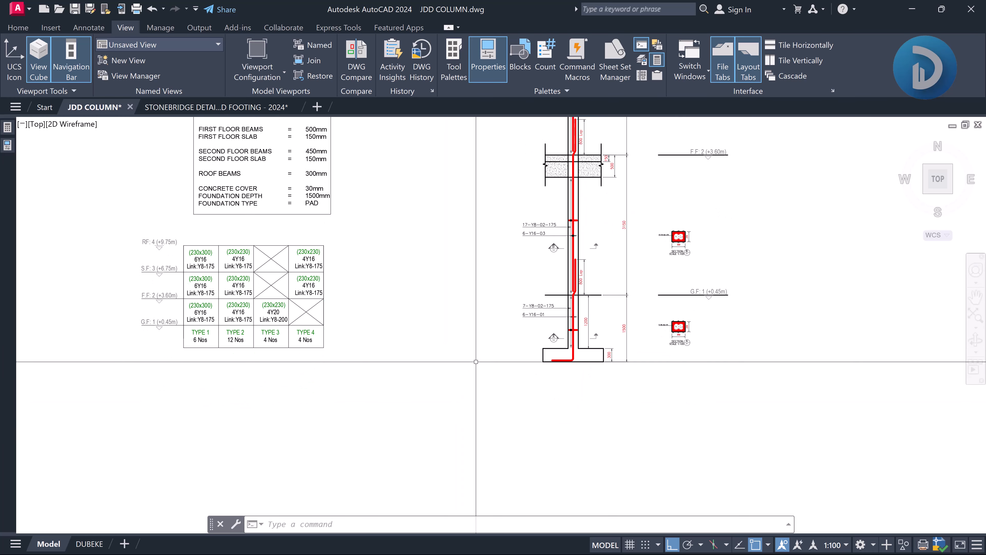
middle_drag(469, 300, 458, 341)
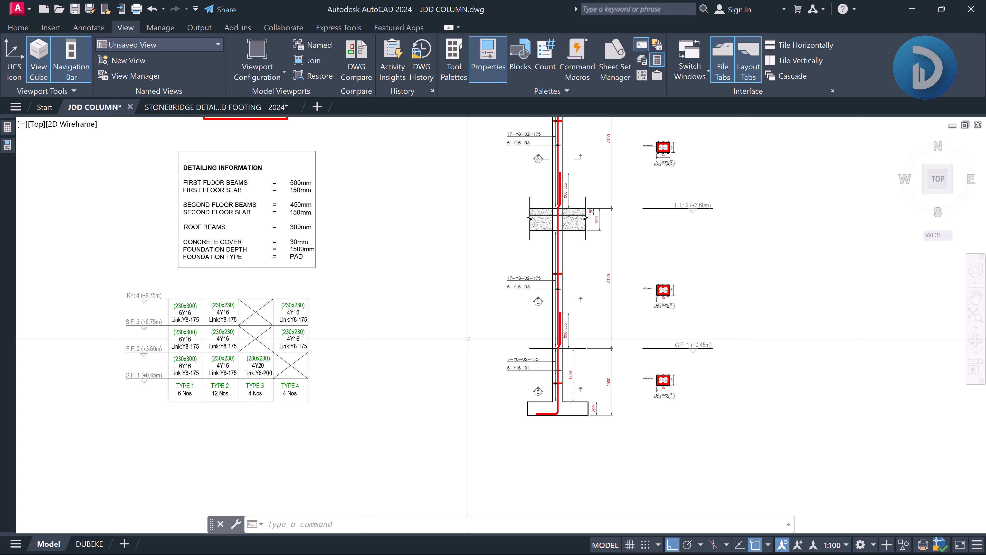
middle_drag(468, 338, 565, 358)
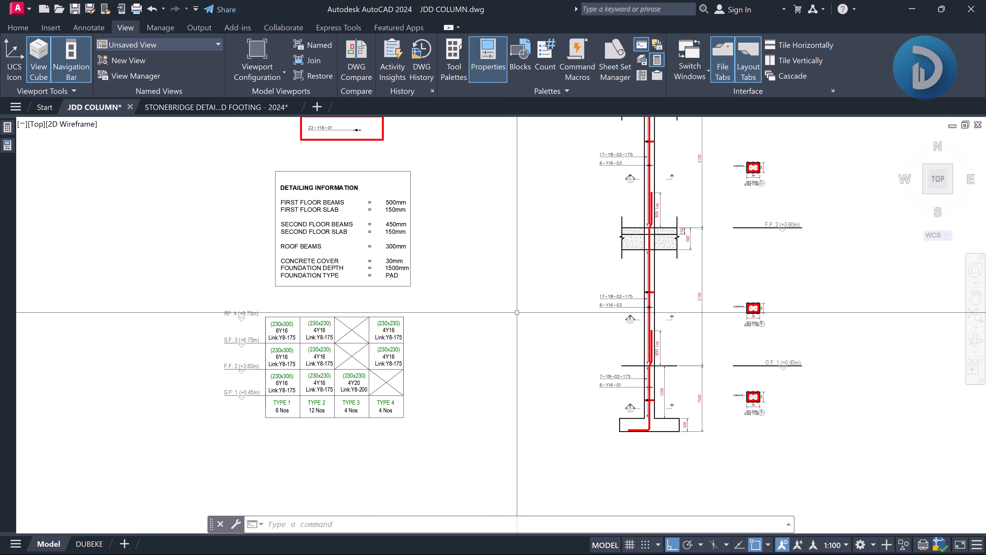
middle_drag(854, 406, 713, 387)
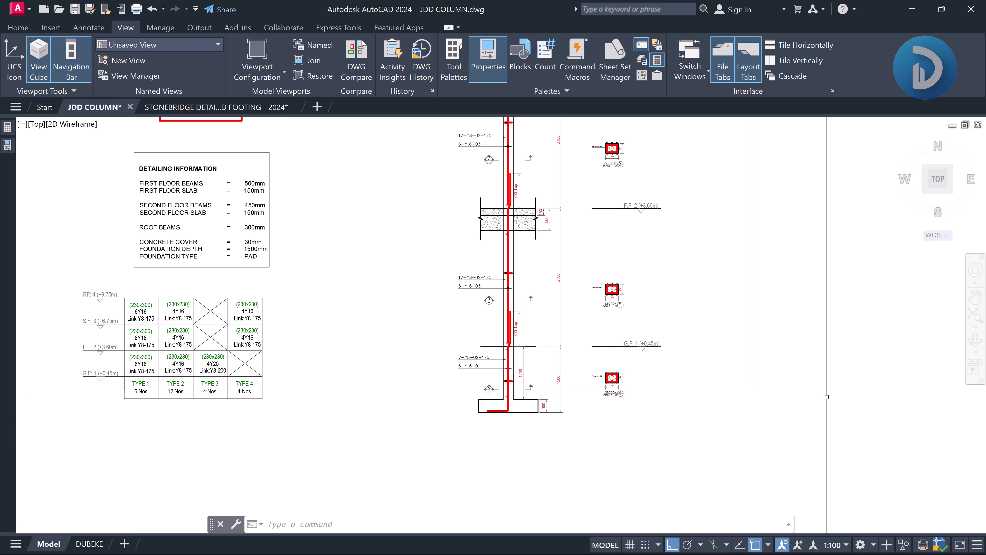
scroll(822, 397, up, 2)
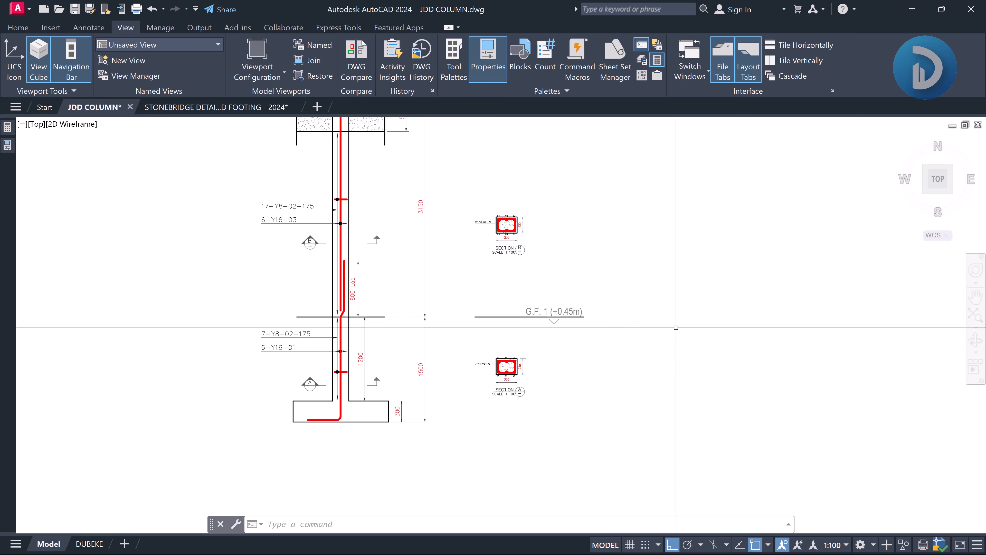
Compare the building's Section Y-Y and its floor levels with the column schedule and the full-height column detail
scroll(675, 328, down, 8)
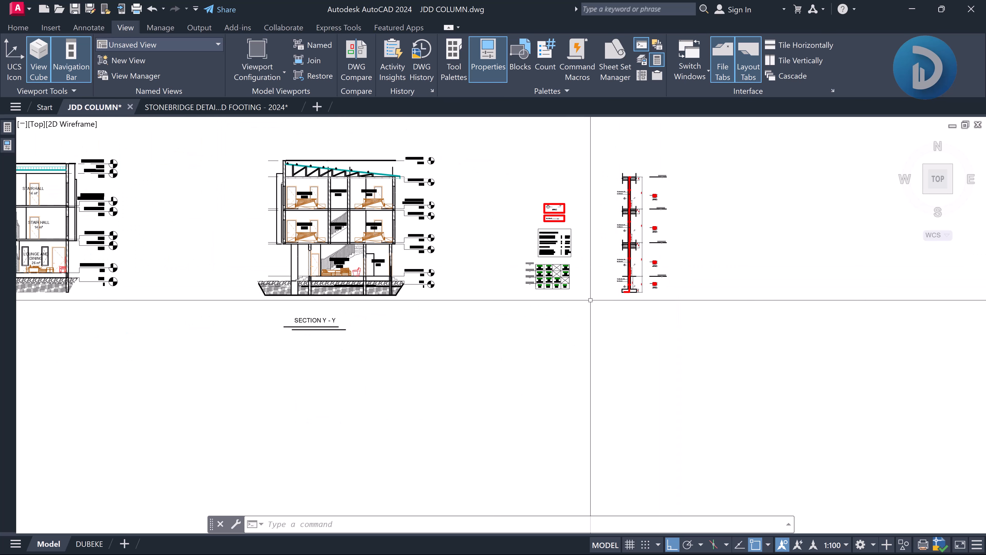
scroll(614, 281, up, 6)
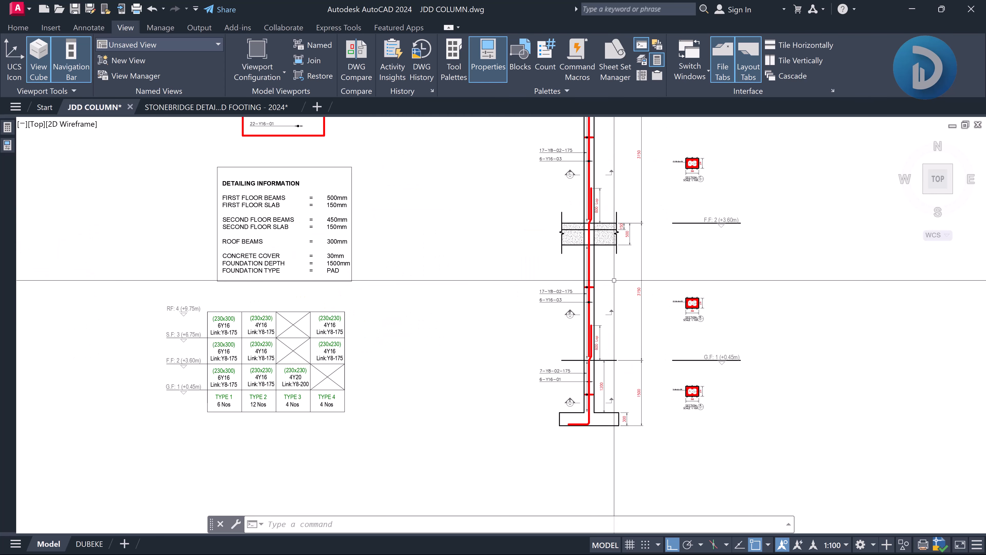
scroll(614, 280, down, 6)
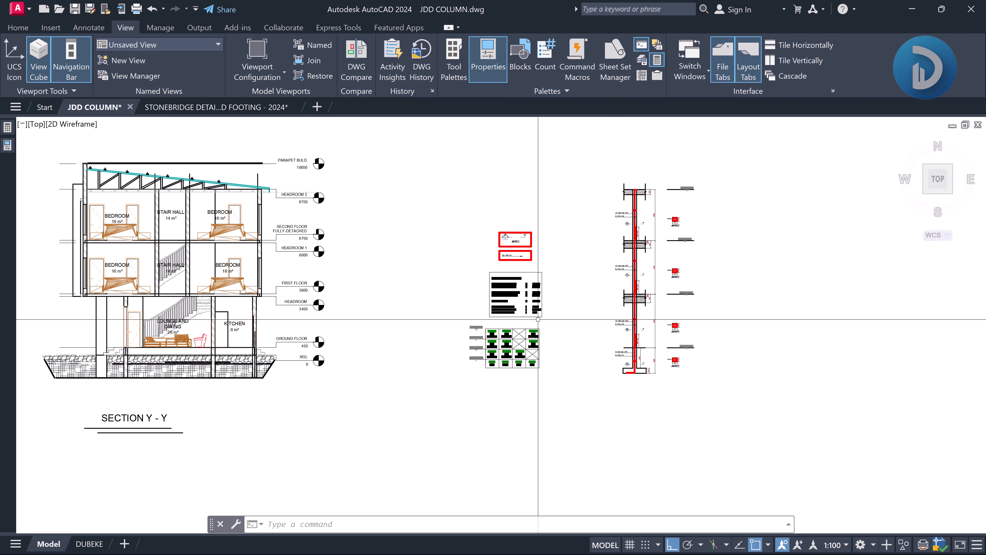
scroll(538, 319, up, 1)
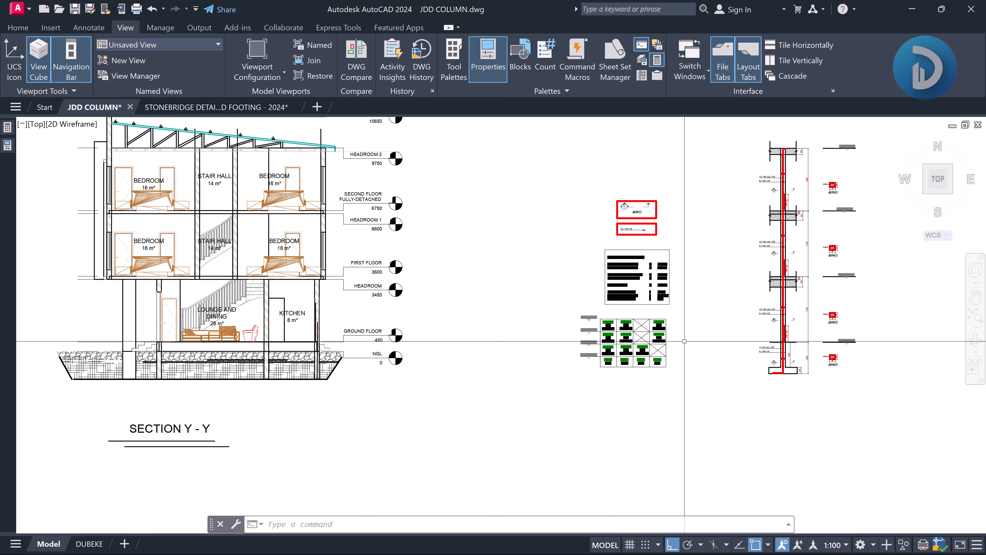
Split the model space into two vertical viewports after viewing the detailing information and column schedule
scroll(662, 373, up, 4)
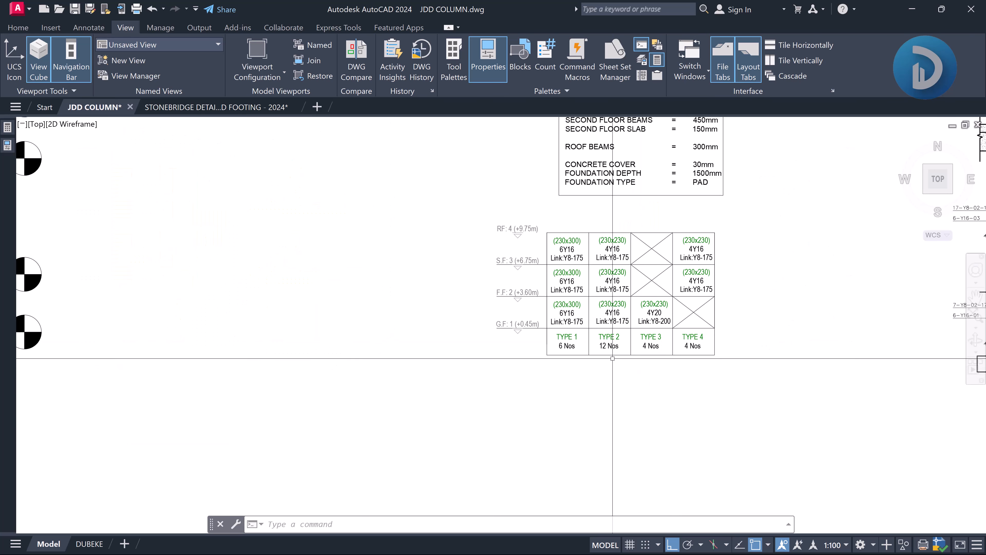
middle_drag(552, 222, 539, 305)
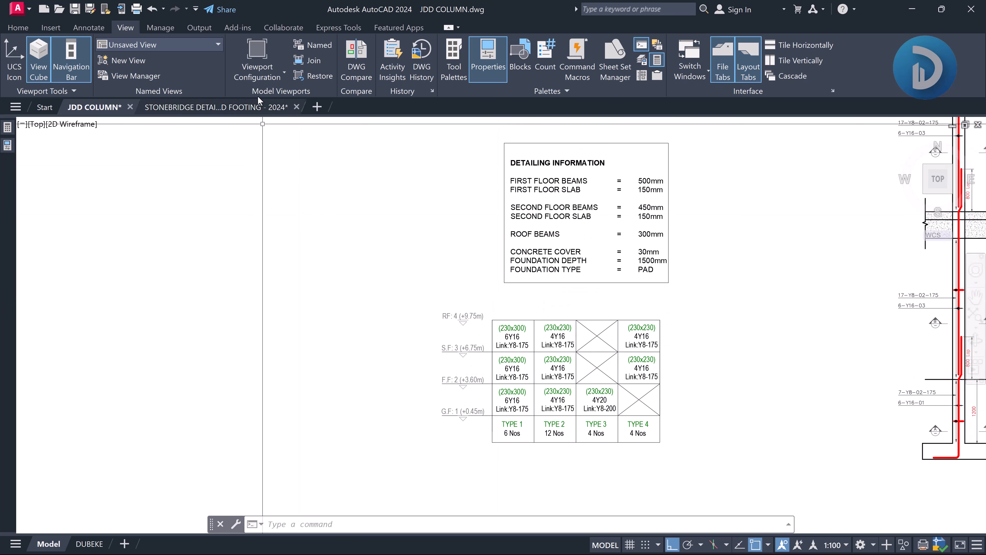
click(255, 84)
click(253, 107)
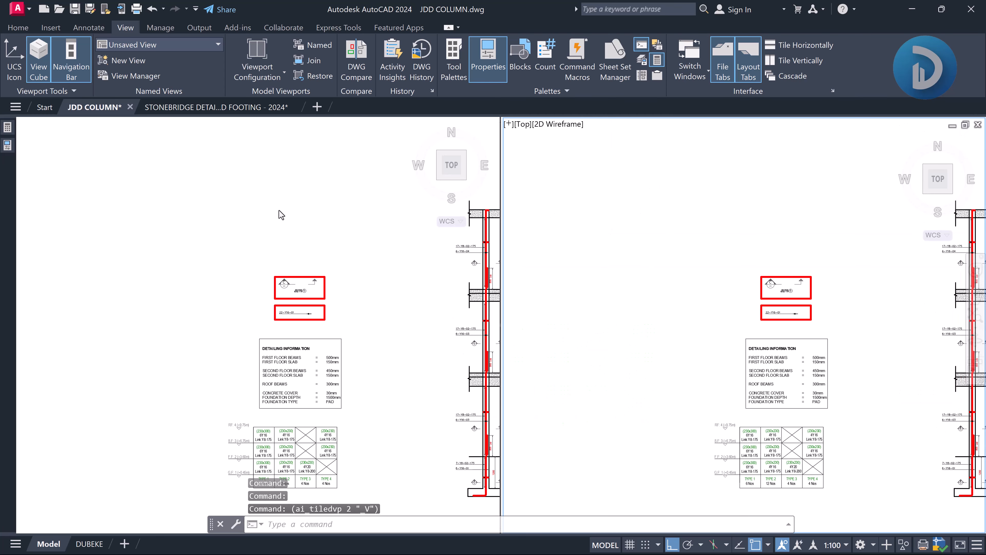
Show Section X-X in one viewport and the column schedule enlarged in the other
scroll(326, 241, down, 4)
scroll(235, 253, up, 3)
middle_drag(199, 256, 397, 239)
scroll(375, 239, down, 1)
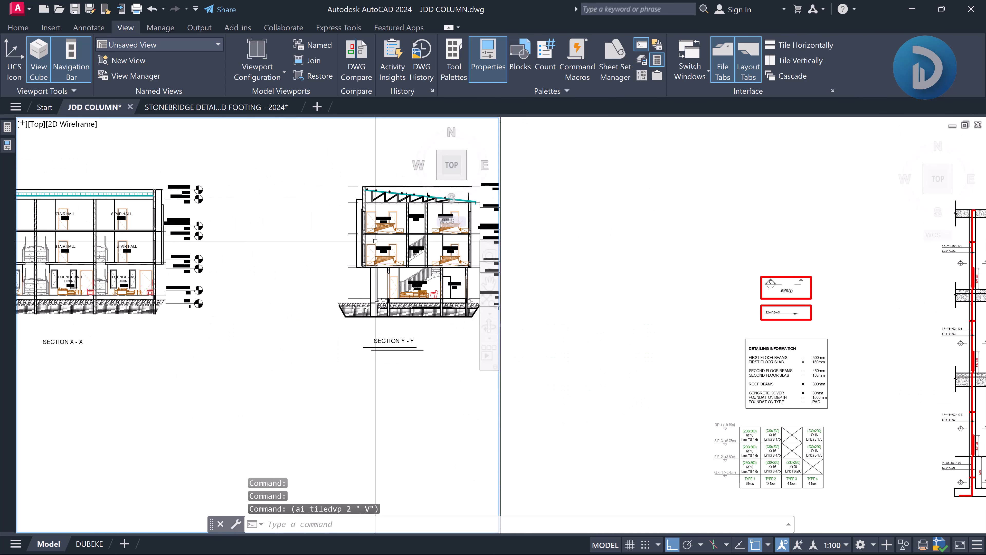
mouse_move(265, 247)
middle_down()
mouse_move(273, 248)
mouse_move(228, 253)
mouse_move(249, 268)
middle_up()
scroll(249, 251, up, 5)
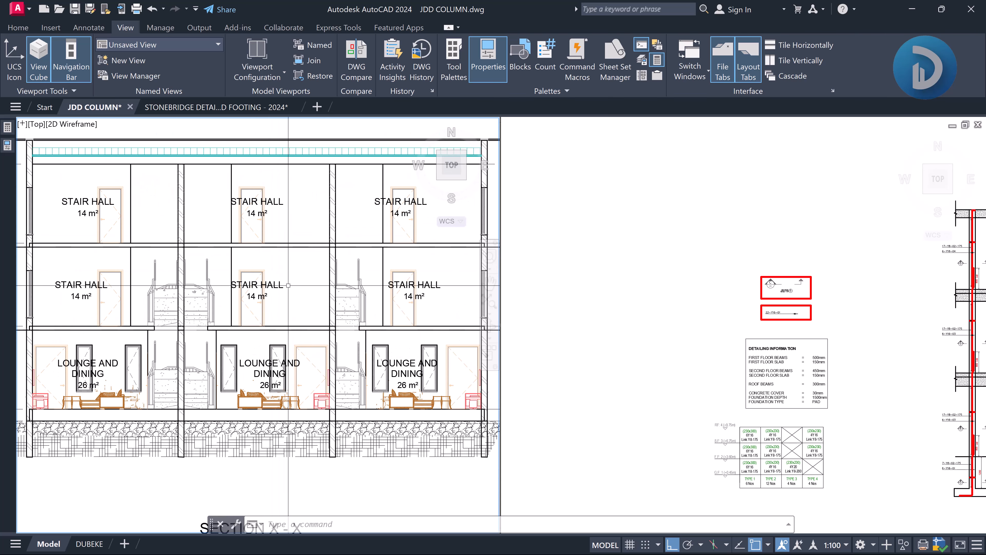
middle_drag(306, 244, 266, 260)
click(720, 382)
scroll(720, 382, up, 3)
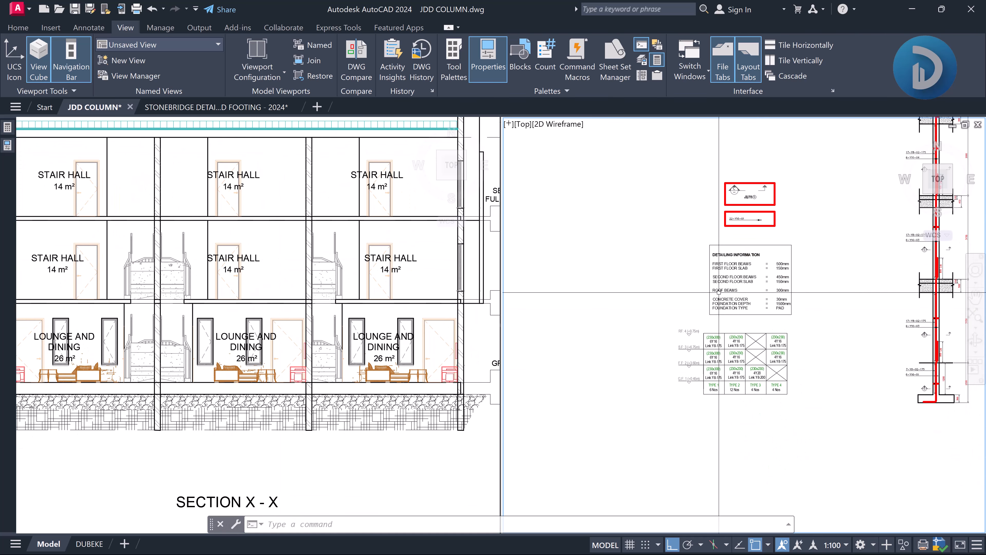
scroll(721, 382, up, 5)
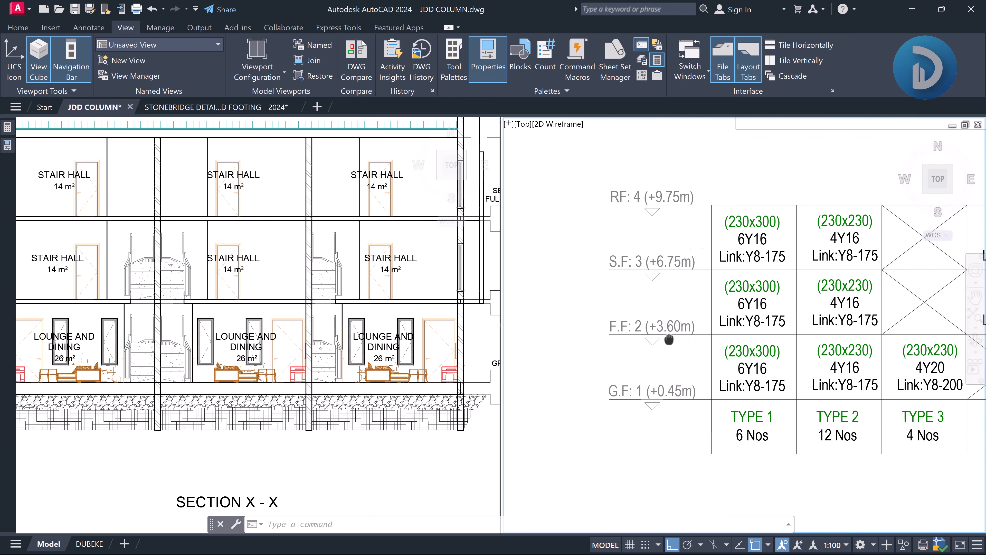
Compare Section X-X's ground, first, second floor and headroom levels with the level marks of the column schedule
click(354, 379)
middle_drag(354, 379, 324, 373)
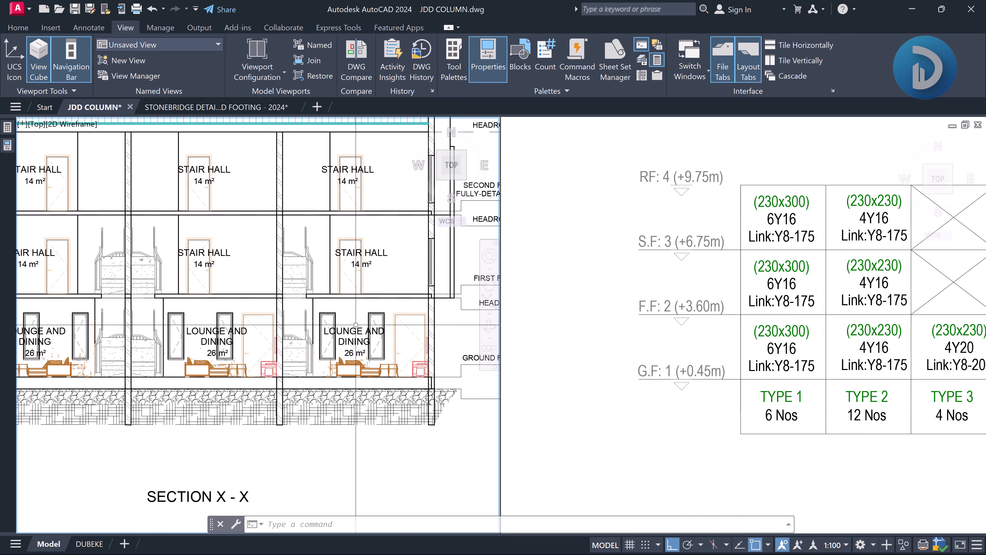
key(ctrl+r)
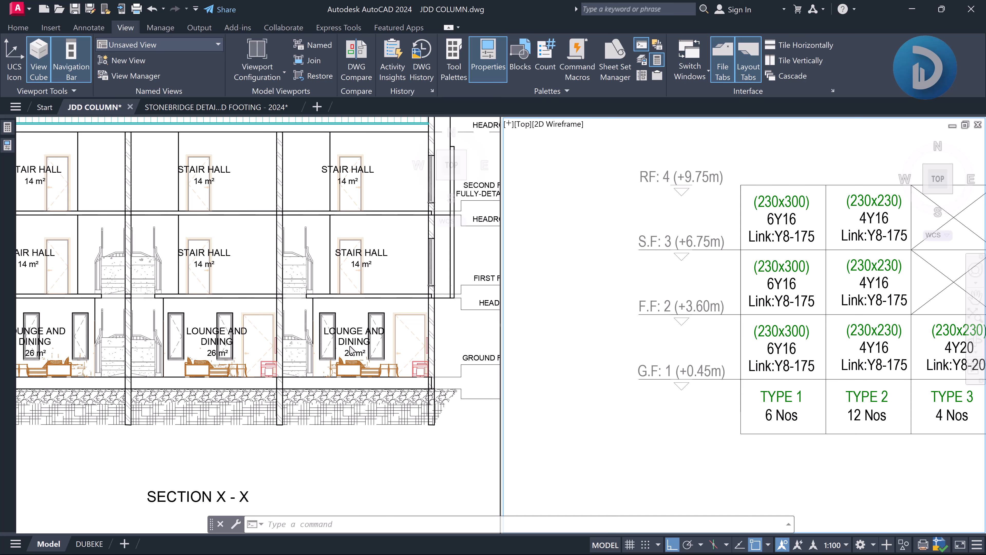
middle_drag(351, 351, 301, 350)
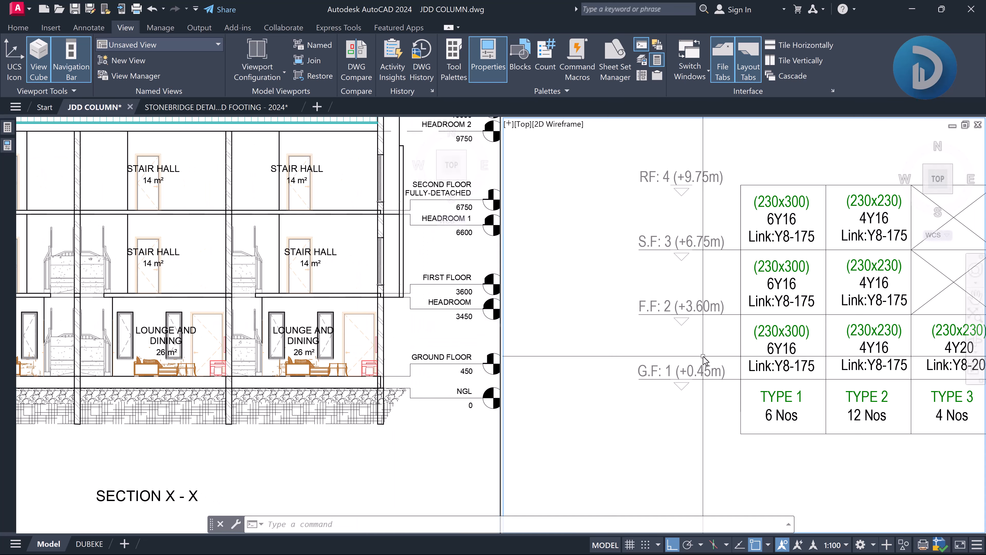
mouse_move(703, 355)
middle_down()
mouse_move(671, 377)
mouse_move(702, 333)
middle_up()
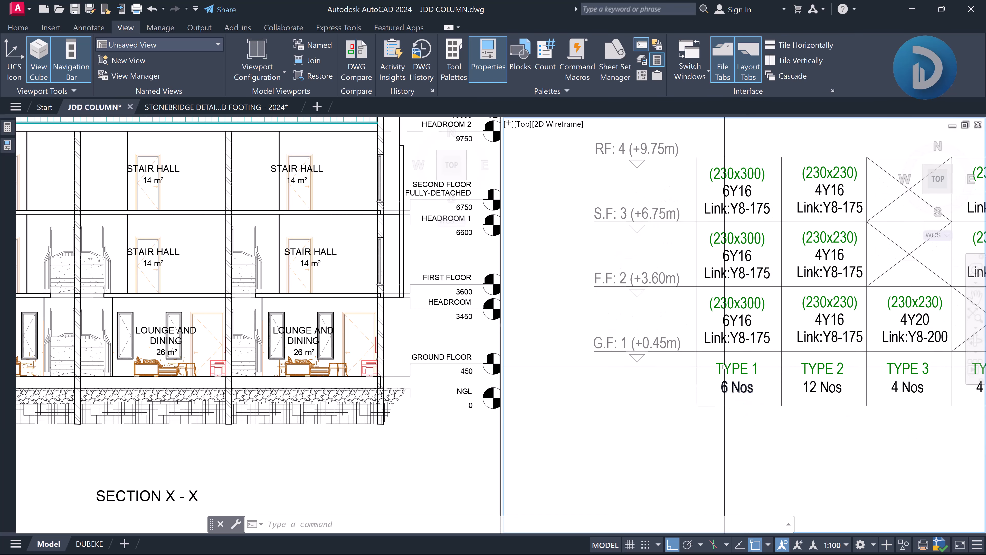
Examine the Type 1 column's size, bars and links at each level of the schedule against the floors in Section X-X
scroll(716, 296, up, 2)
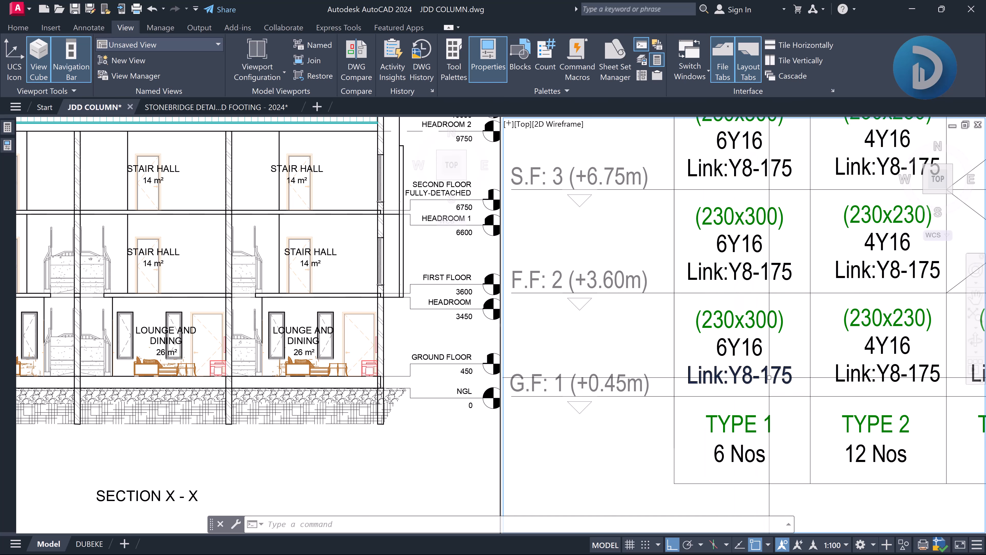
middle_drag(717, 330, 750, 409)
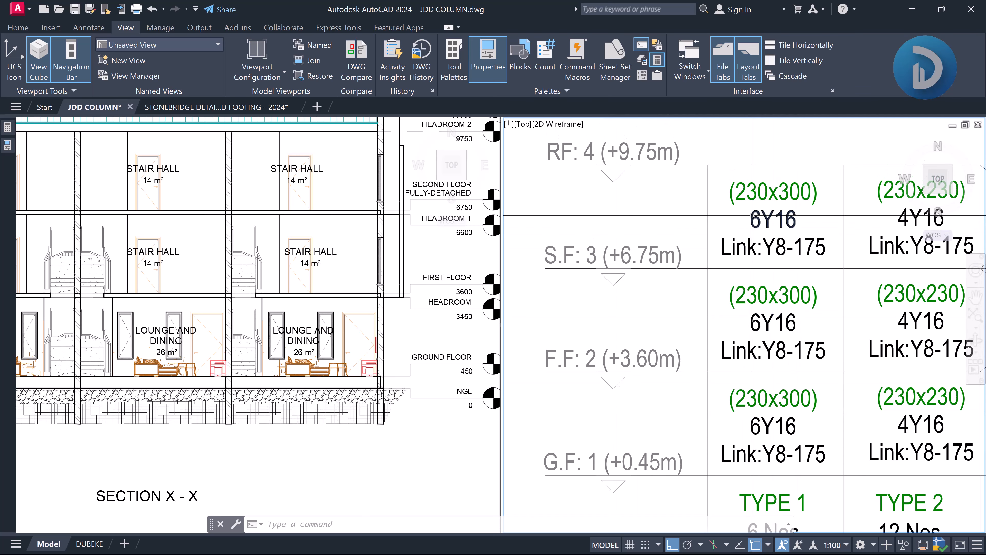
click(302, 273)
middle_drag(304, 274, 314, 300)
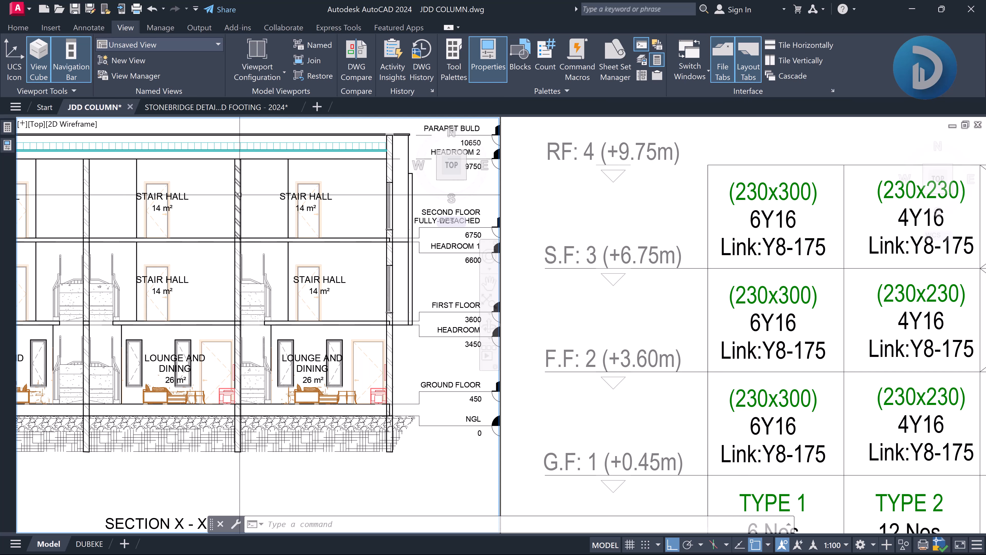
Compare column Type 2 with Type 1 for column size and number of bars, and check the column run in Section X-X
click(641, 239)
scroll(640, 240, down, 2)
middle_drag(660, 268, 627, 237)
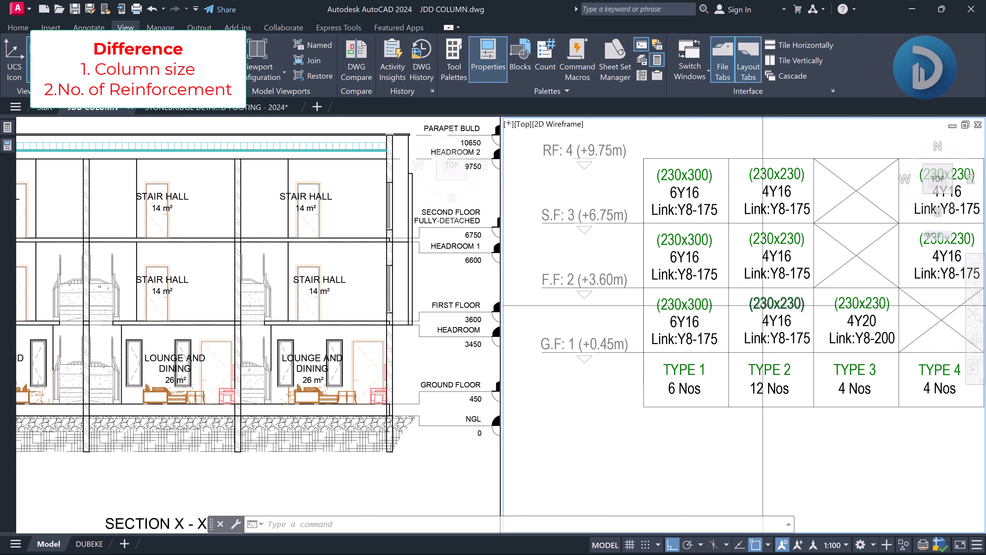
scroll(671, 311, up, 2)
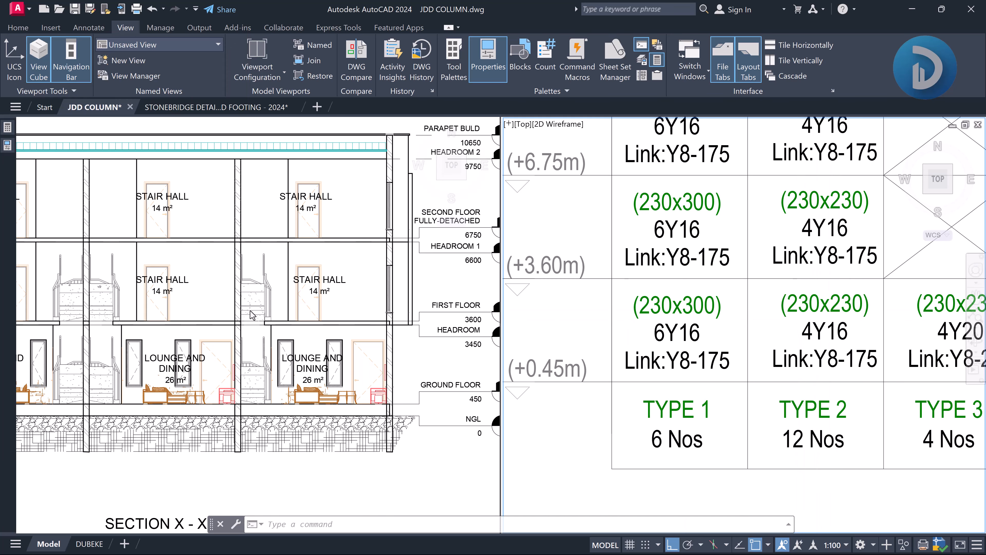
click(340, 295)
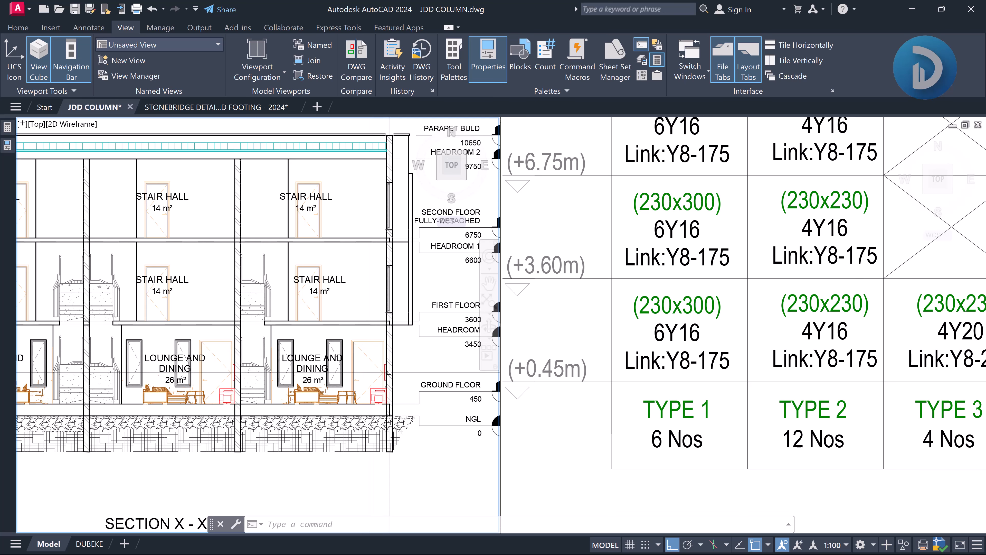
middle_drag(355, 353, 354, 363)
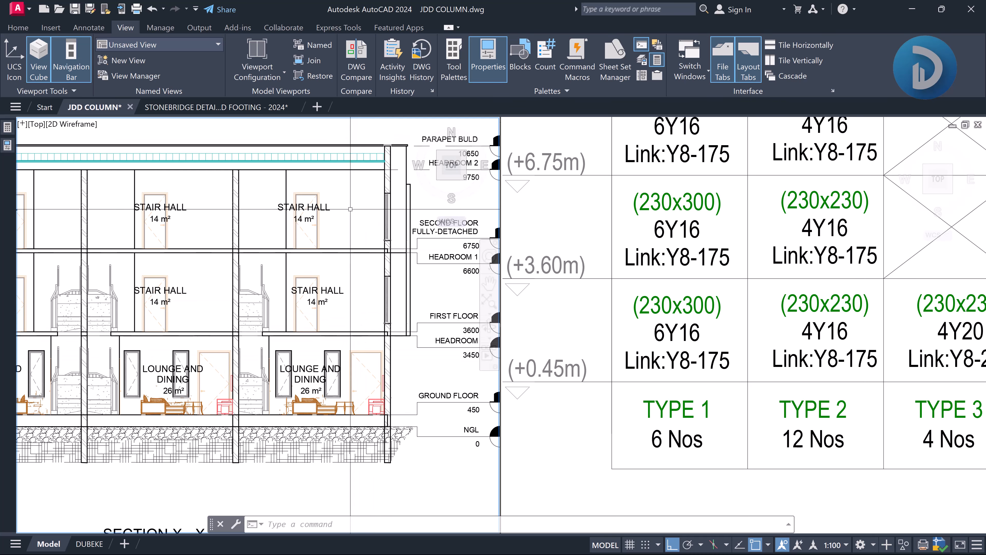
Bring Section Y-Y with its floor levels into view beside the column schedule
scroll(260, 245, down, 6)
middle_drag(260, 245, 116, 246)
scroll(363, 254, up, 6)
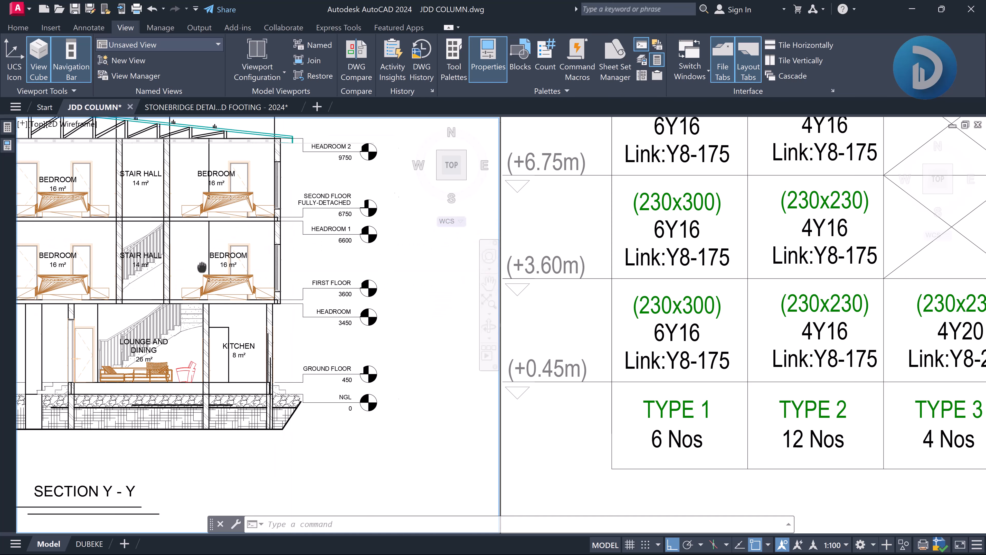
middle_drag(185, 266, 299, 285)
click(721, 270)
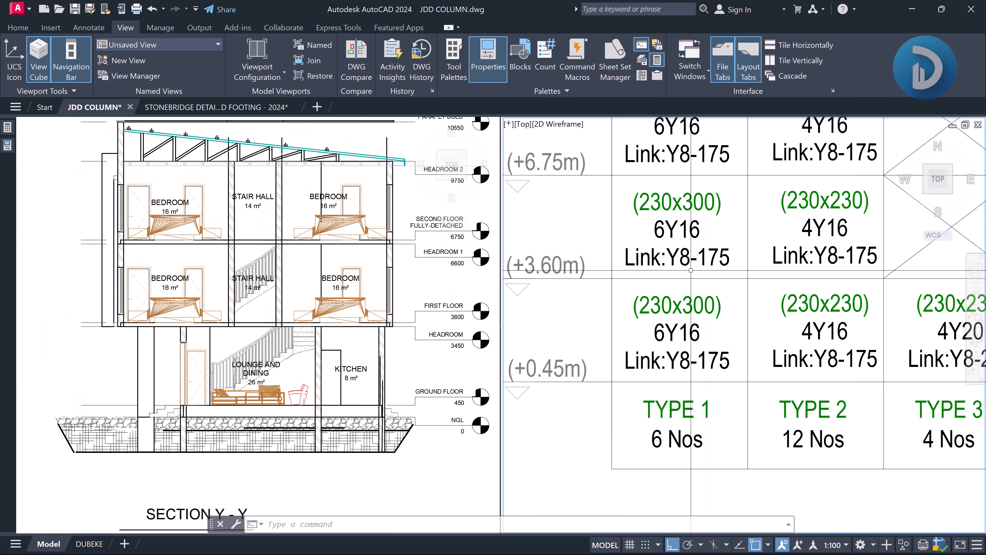
Compare the Type 3 column's size, bars and links with those of Type 2 in the schedule
scroll(691, 270, down, 5)
scroll(660, 334, up, 5)
middle_drag(658, 333, 677, 303)
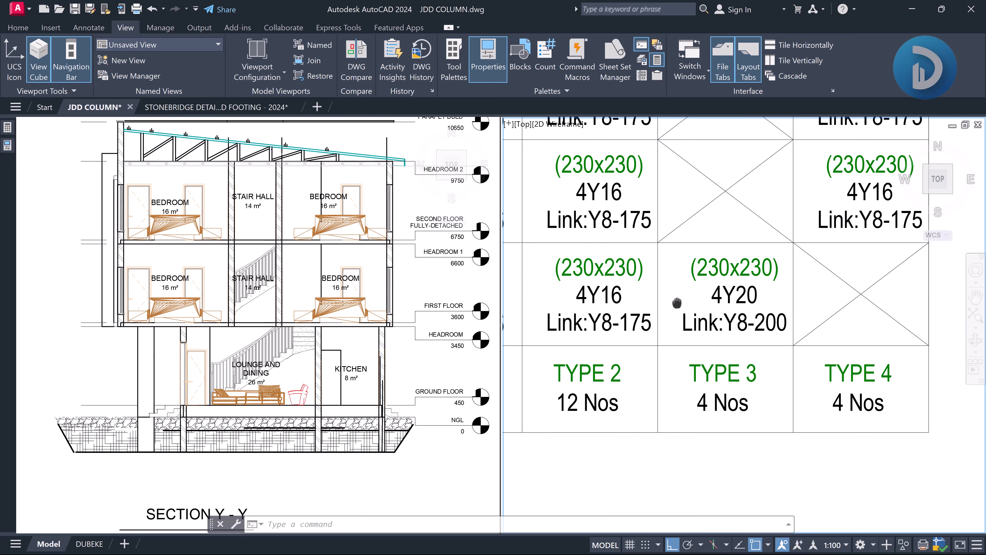
scroll(676, 302, up, 3)
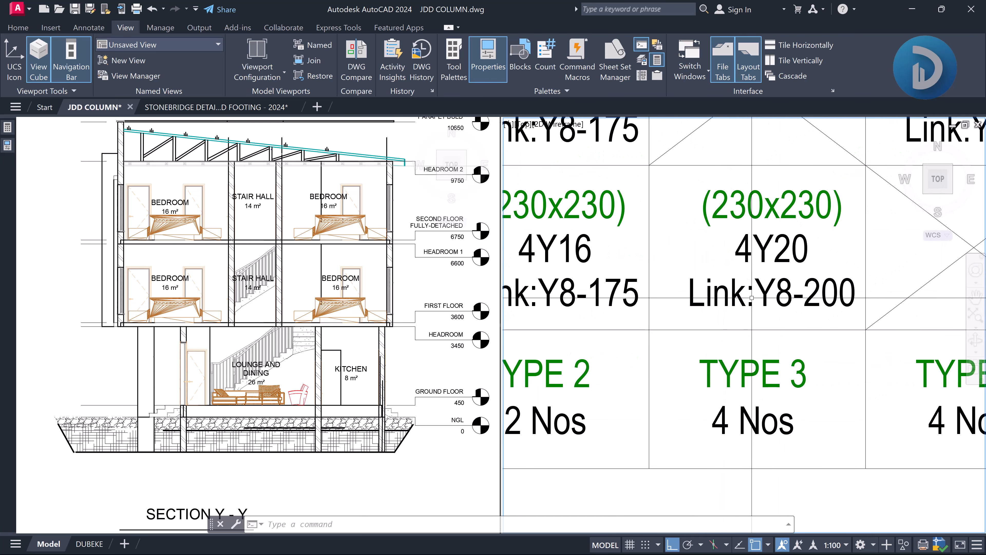
middle_drag(752, 297, 721, 342)
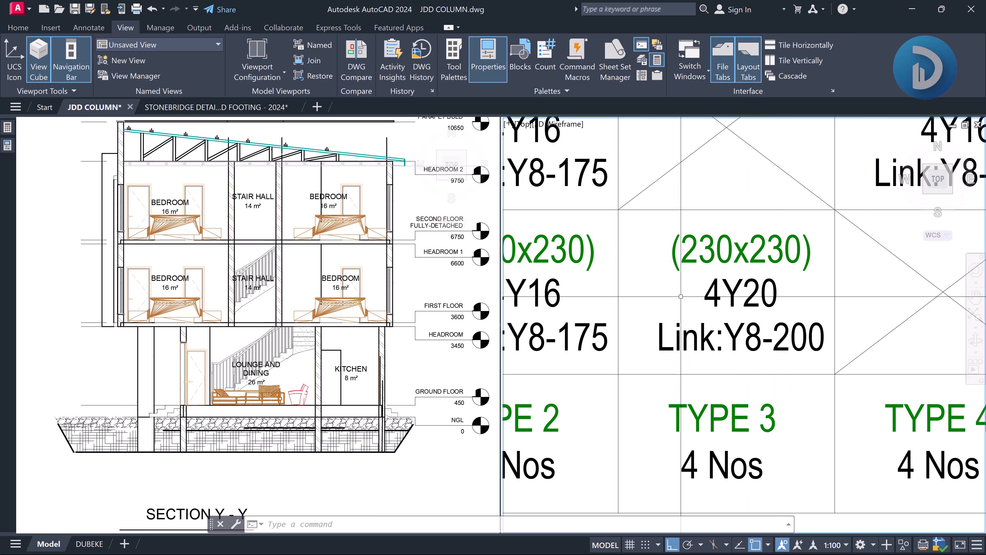
middle_drag(536, 299, 621, 282)
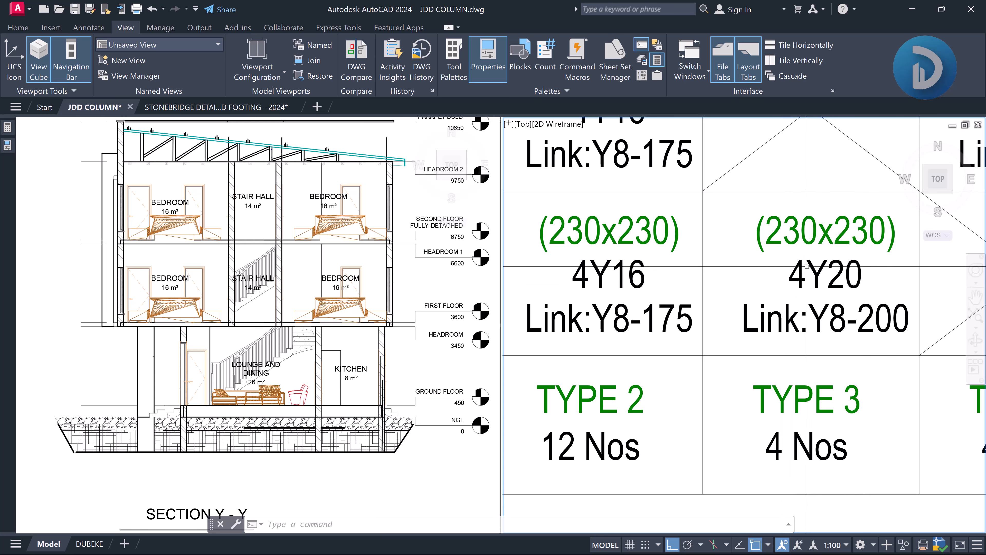
middle_drag(811, 249, 773, 285)
scroll(776, 282, down, 1)
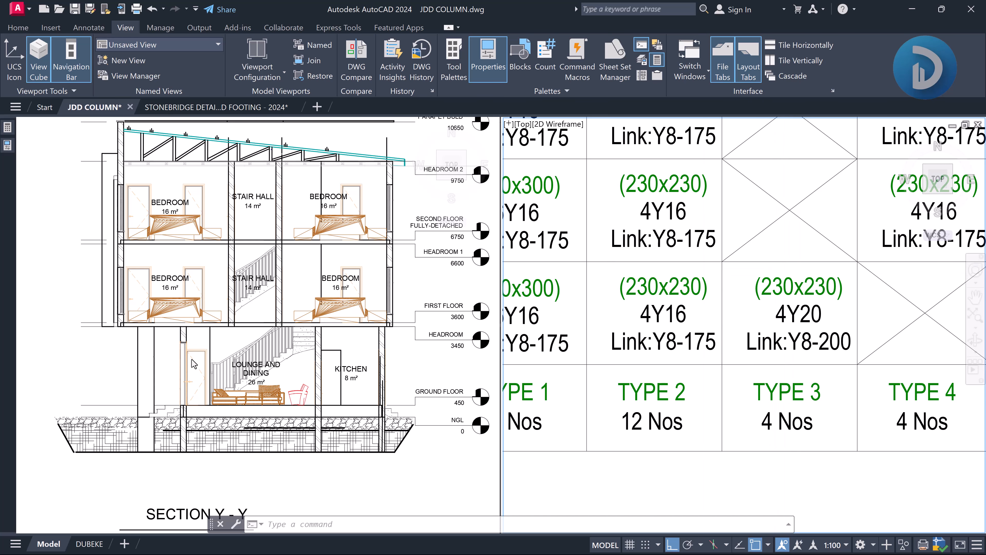
Highlight the ground-floor column between the lounge and kitchen in Section Y-Y and view it from foundation to first floor
click(325, 353)
scroll(324, 349, up, 4)
click(310, 336)
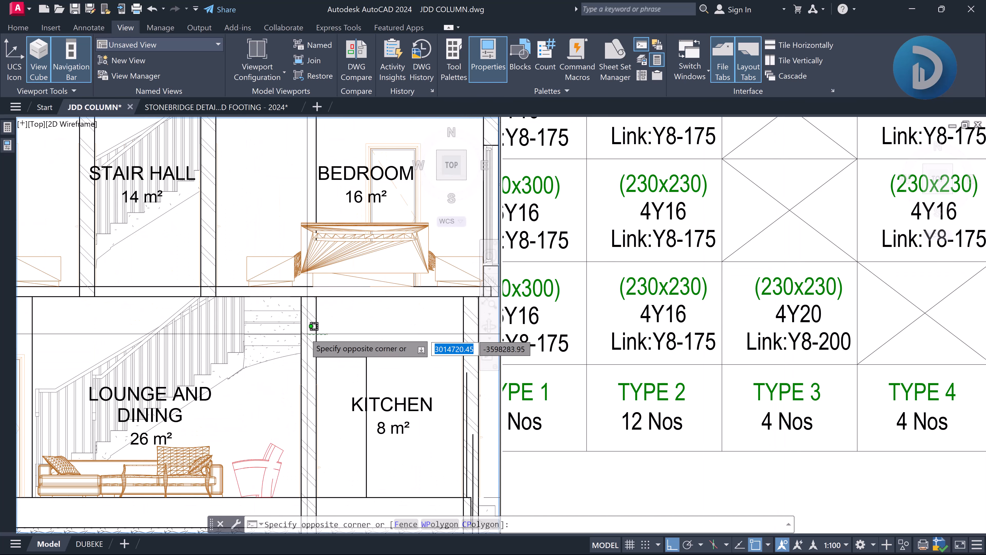
click(295, 334)
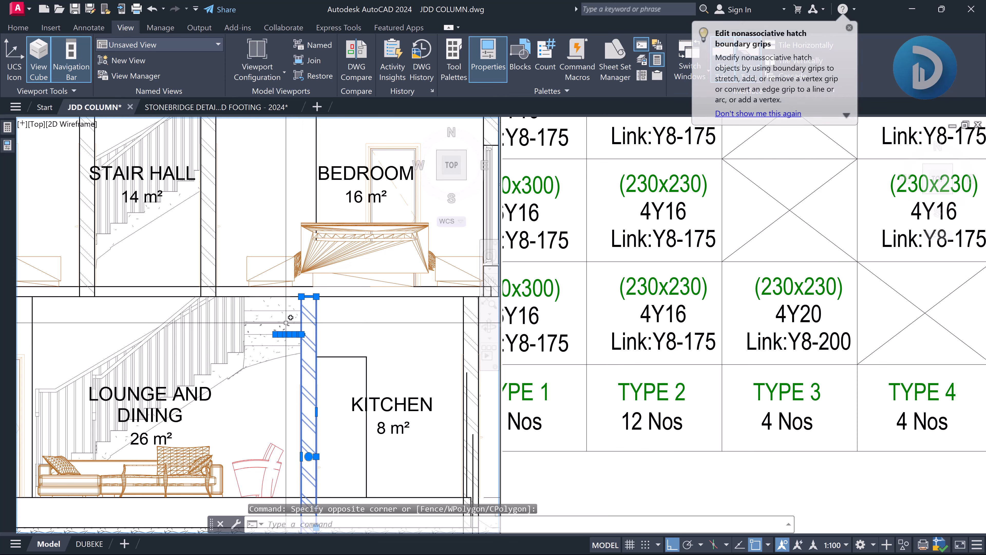
scroll(296, 334, down, 2)
middle_drag(296, 444, 297, 428)
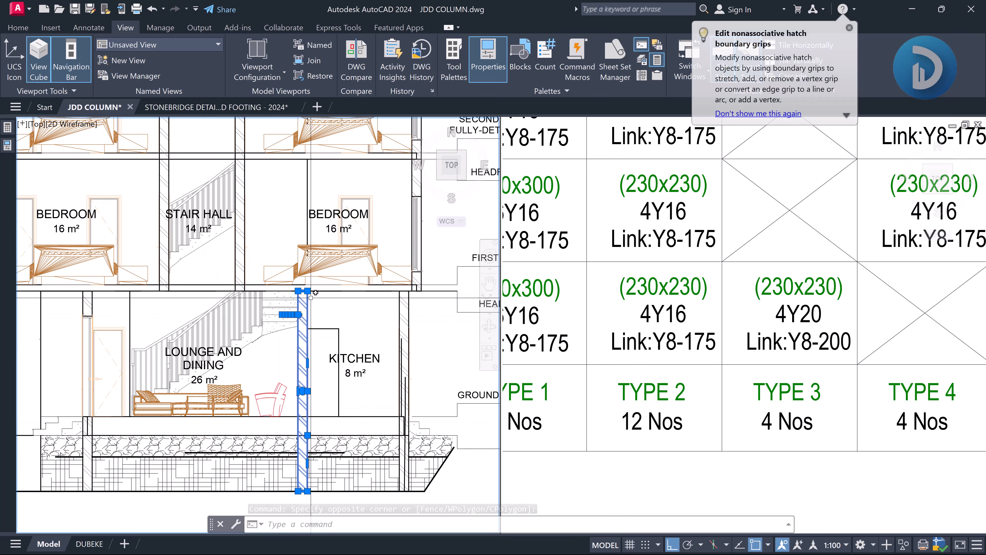
Examine the Type 4 column entries in the schedule, and clear the column selection in Section Y-Y
click(660, 320)
scroll(661, 321, down, 2)
middle_drag(729, 318, 716, 336)
scroll(717, 332, up, 2)
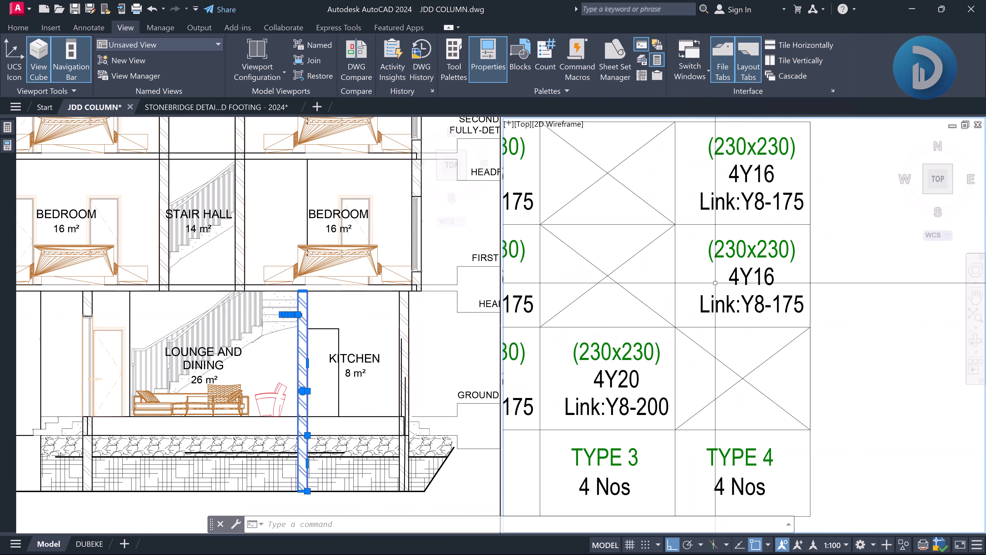
middle_drag(716, 283, 726, 314)
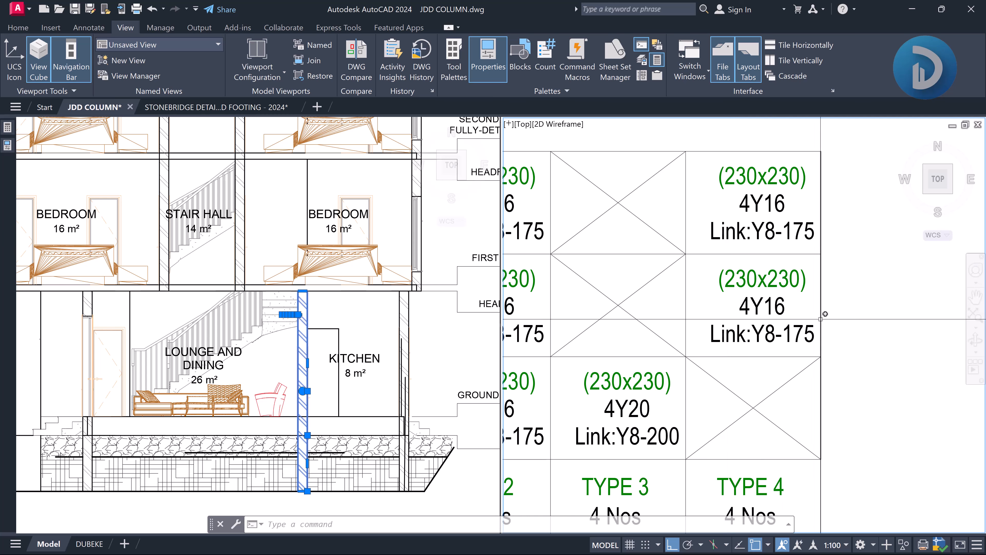
click(817, 315)
key(Escape)
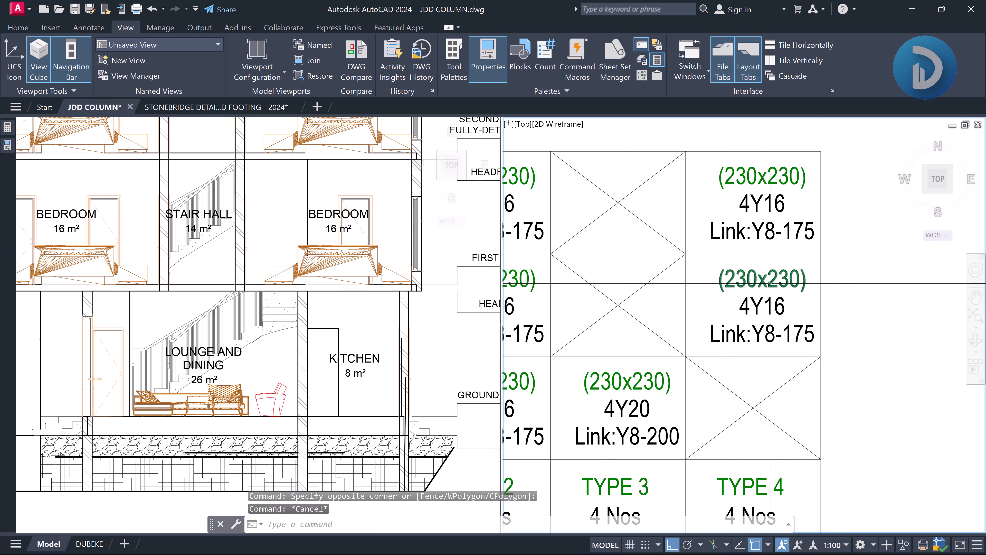
Check the upper floors in Section Y-Y and highlight the crossed-out ground-floor cell of Type 4 in the schedule
click(294, 238)
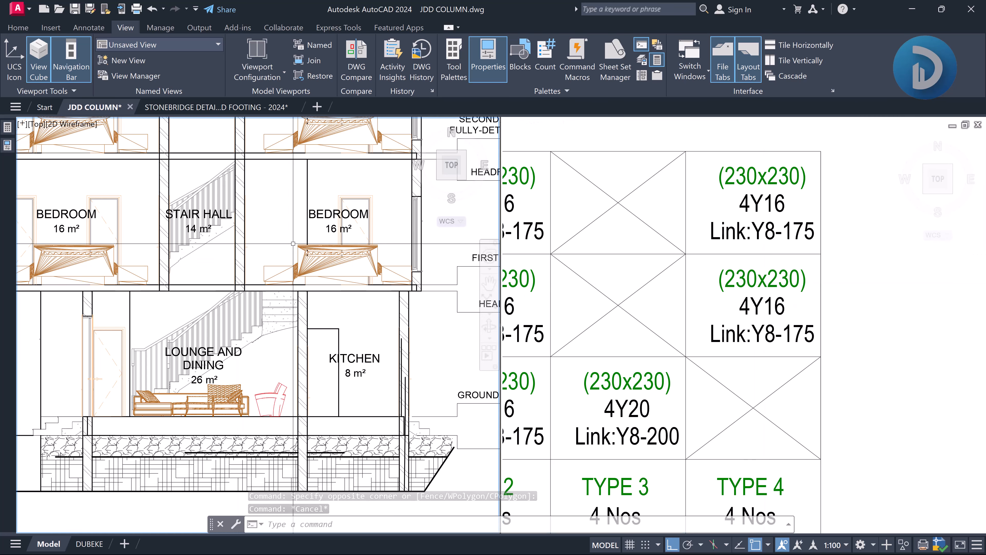
middle_drag(294, 238, 286, 303)
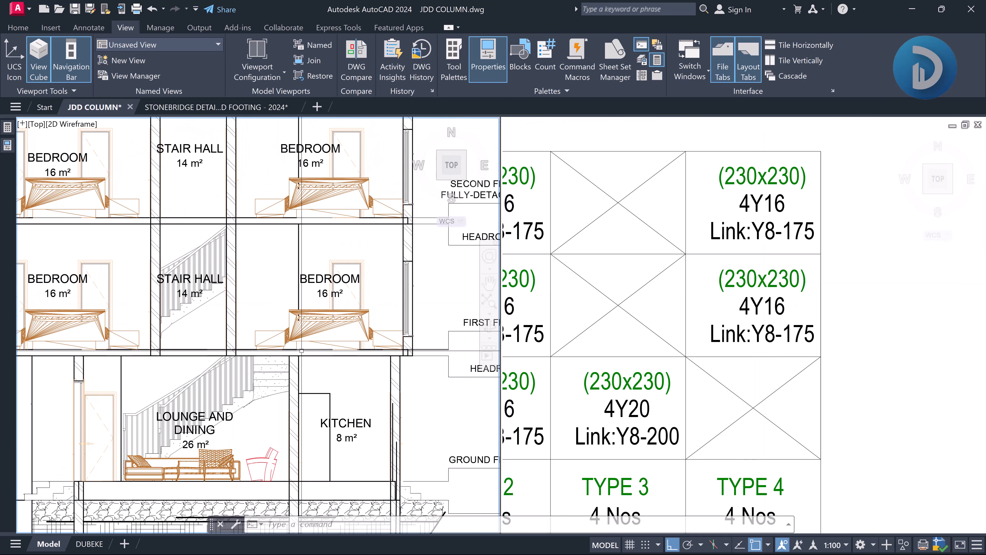
click(791, 396)
click(746, 427)
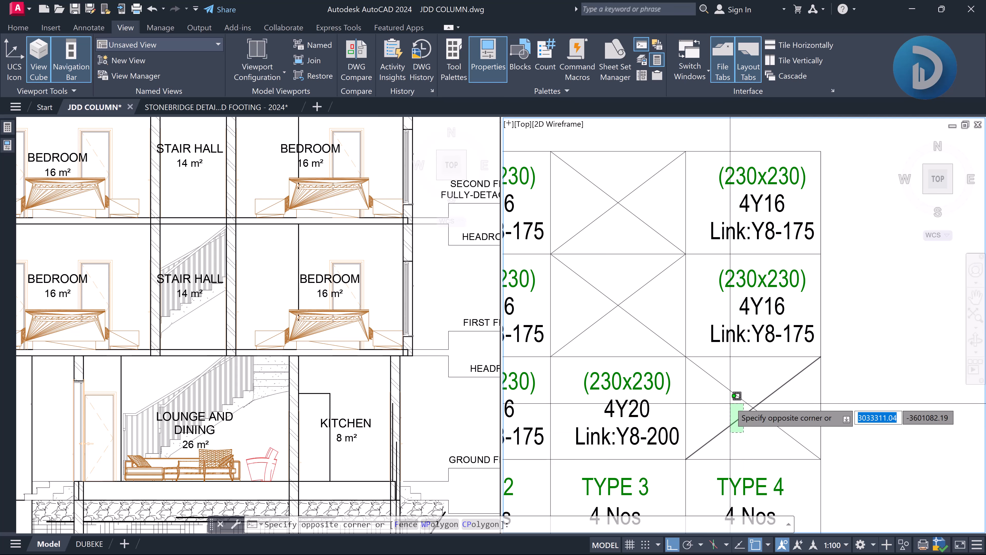
click(738, 356)
scroll(737, 381, down, 4)
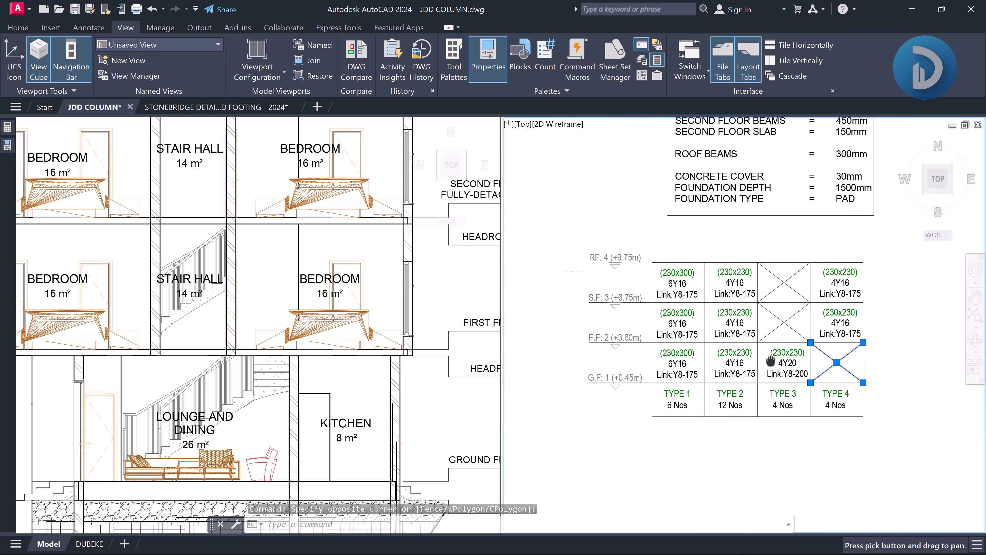
Highlight the crossed-out first-floor cell of Type 3 beside that of Type 4 in the column schedule, and clear the selection
scroll(764, 337, up, 2)
click(760, 340)
click(744, 301)
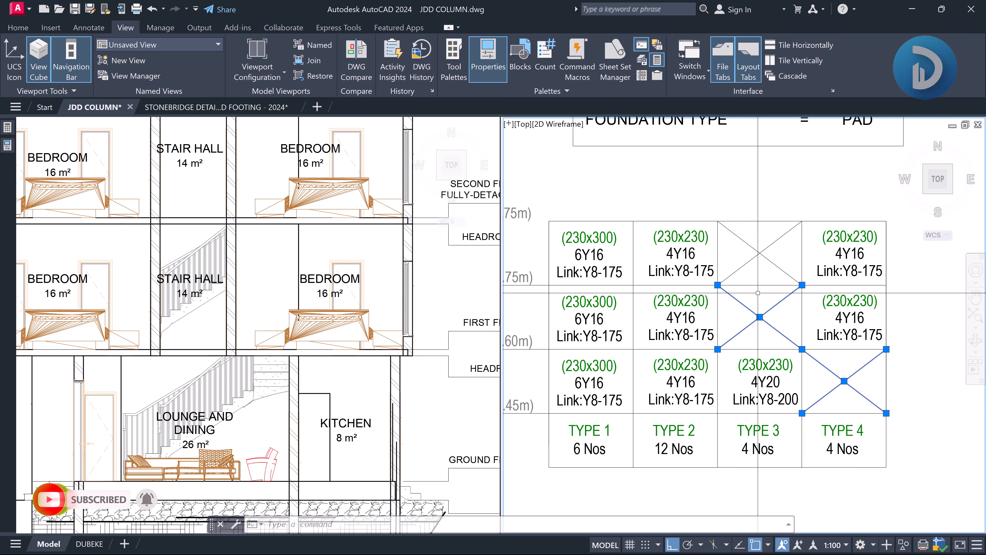
click(757, 292)
key(Escape)
scroll(755, 297, down, 4)
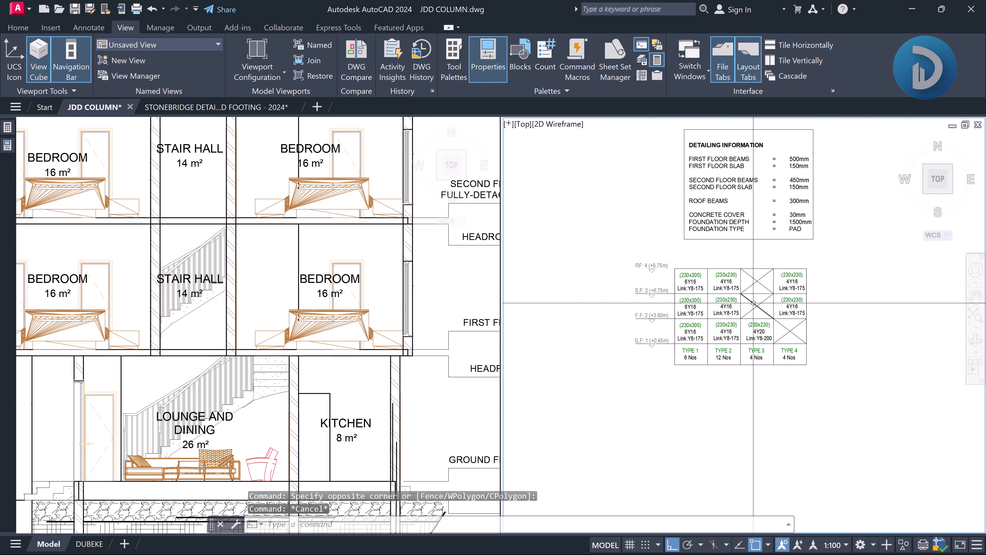
Show the detailing information and column schedule in the viewport that displays Section Y-Y
scroll(753, 231, up, 3)
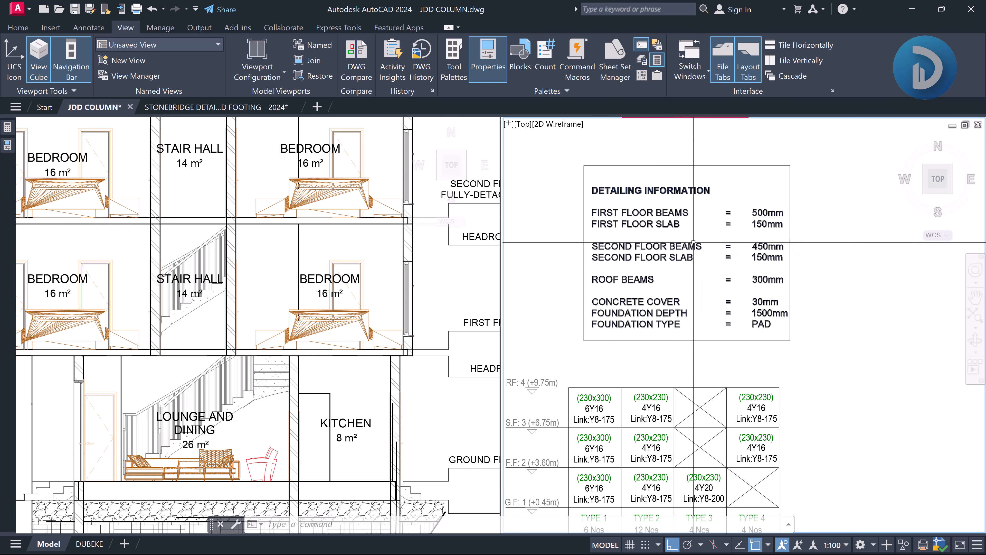
click(263, 304)
scroll(250, 279, down, 5)
scroll(250, 279, down, 4)
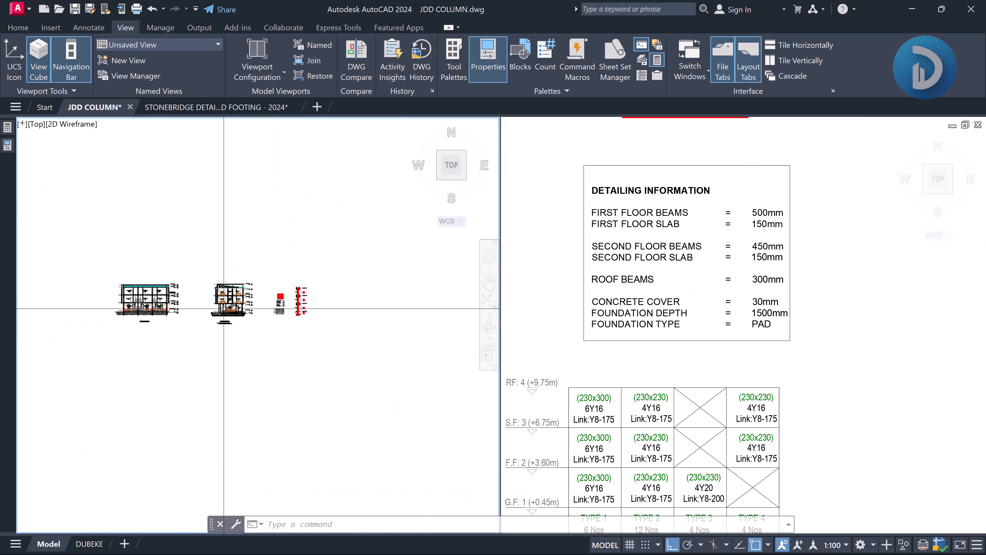
scroll(298, 309, up, 2)
scroll(202, 296, up, 2)
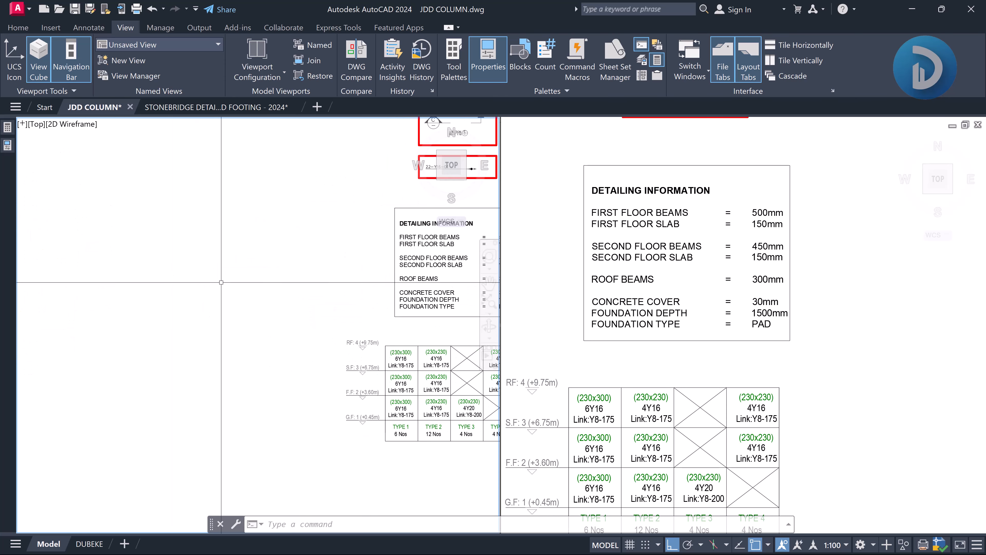
middle_drag(339, 282, 246, 285)
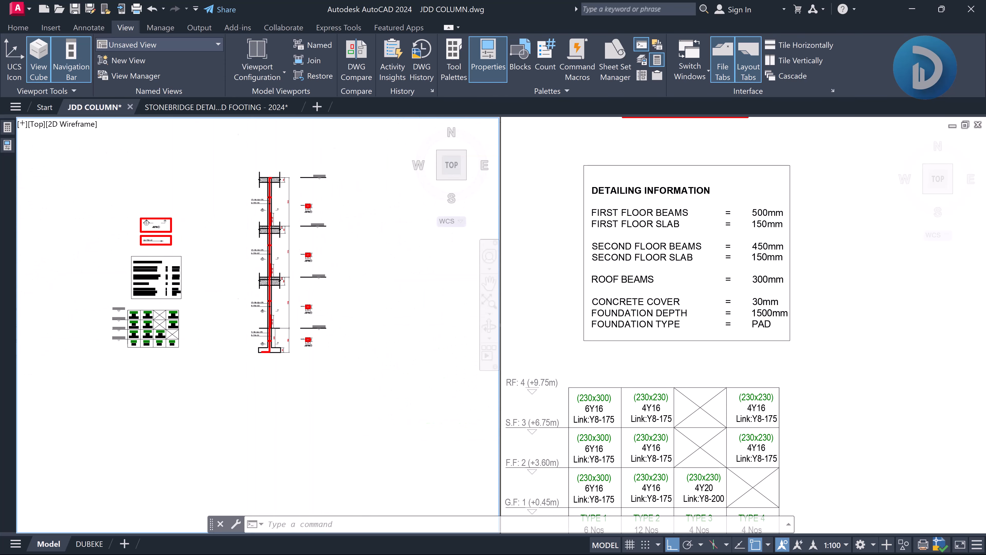
scroll(281, 313, up, 5)
middle_drag(284, 321, 306, 289)
scroll(369, 291, down, 6)
scroll(290, 285, up, 6)
Show the full column elevation in the schedule's viewport and enlarge the detailing information table in the other
click(749, 283)
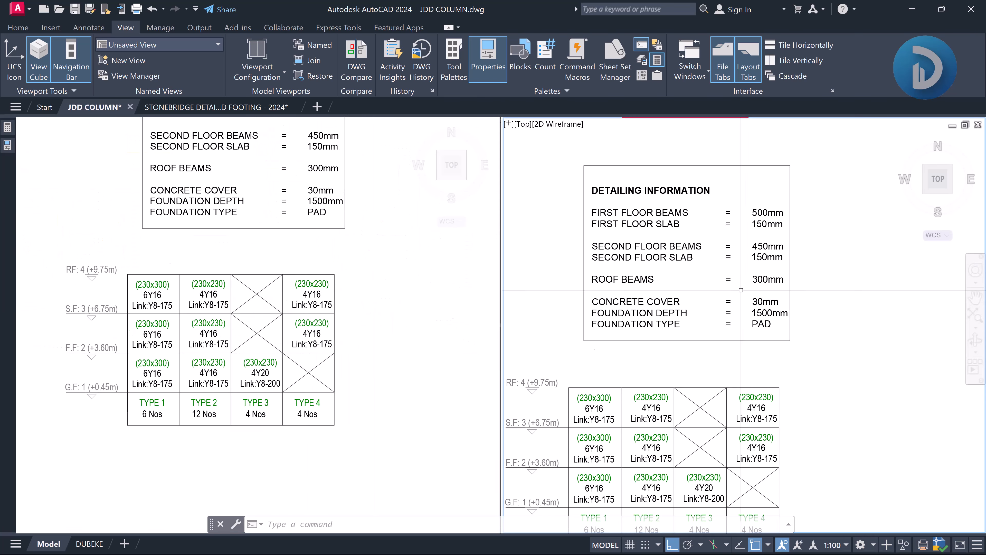
scroll(726, 308, down, 7)
scroll(787, 281, up, 4)
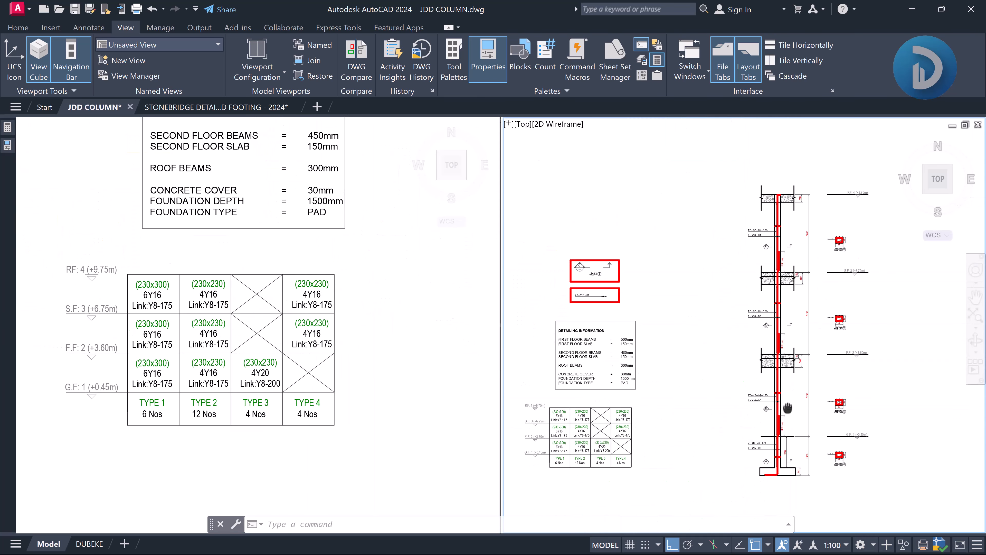
click(285, 218)
middle_drag(285, 218, 284, 310)
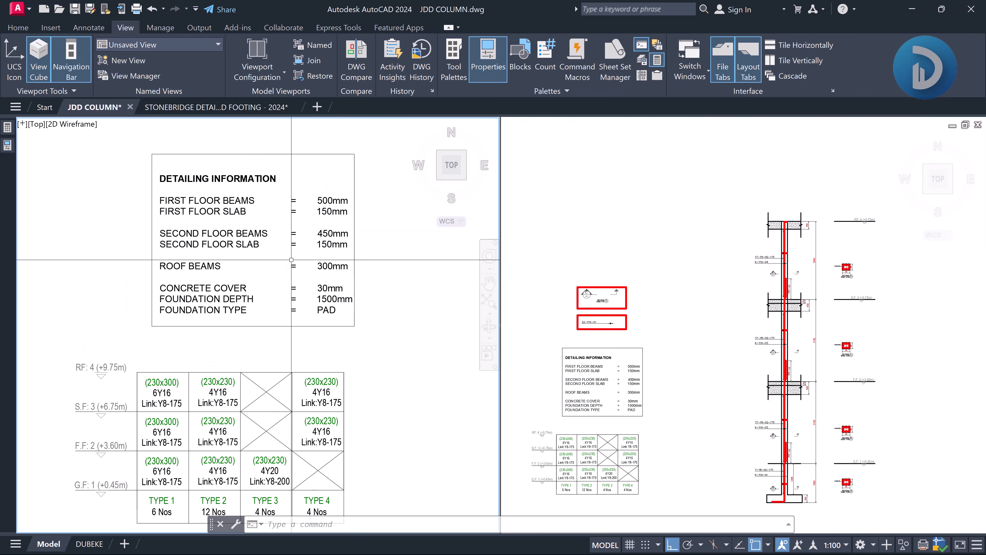
scroll(325, 220, up, 3)
mouse_move(226, 211)
middle_down()
mouse_move(227, 199)
mouse_move(226, 212)
middle_up()
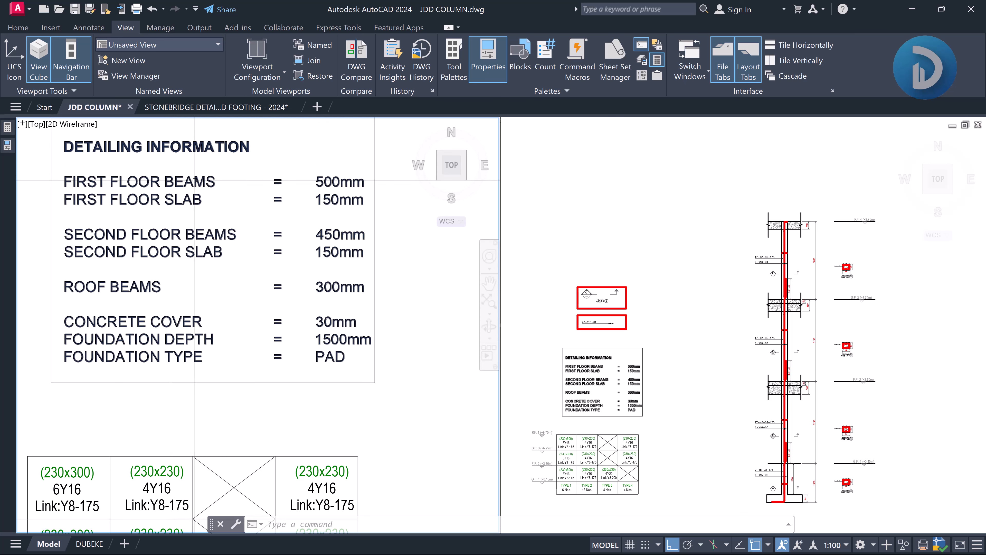
Examine the column elevation's bars, links and laps around the ground and first floors
click(799, 272)
scroll(745, 310, up, 6)
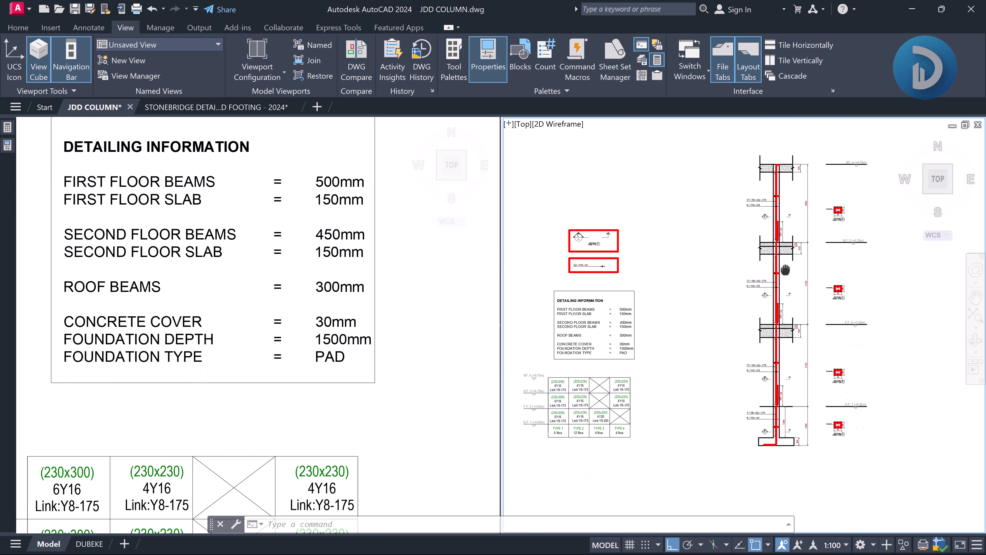
middle_drag(733, 309, 782, 307)
scroll(785, 283, up, 2)
scroll(848, 291, down, 6)
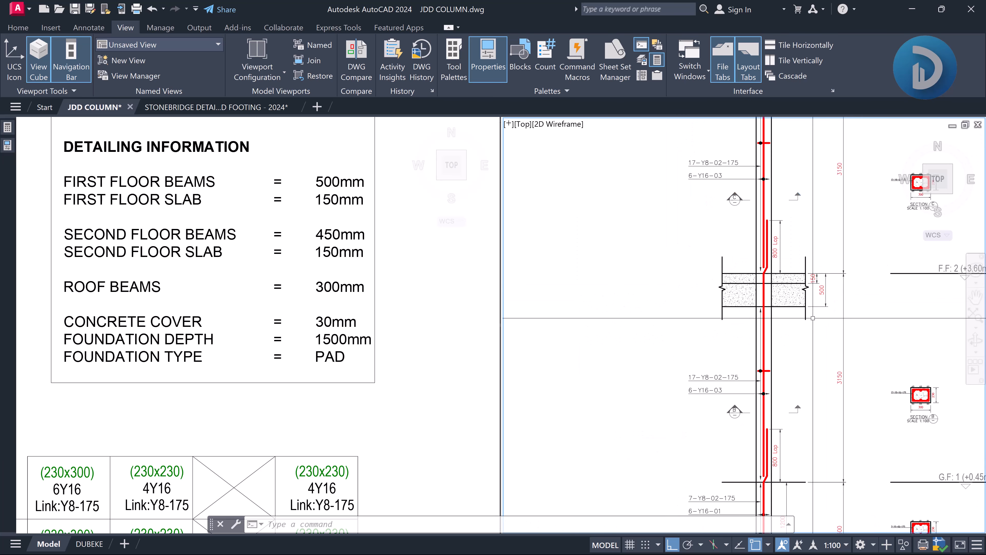
Follow the column elevation from the pad foundation up through each floor to the roof beam
click(669, 273)
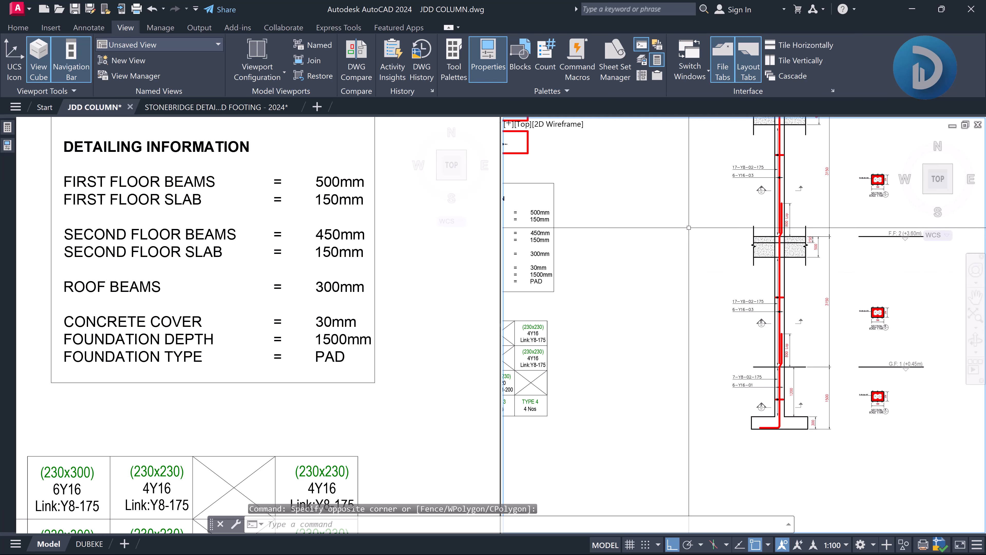
middle_drag(685, 295, 701, 414)
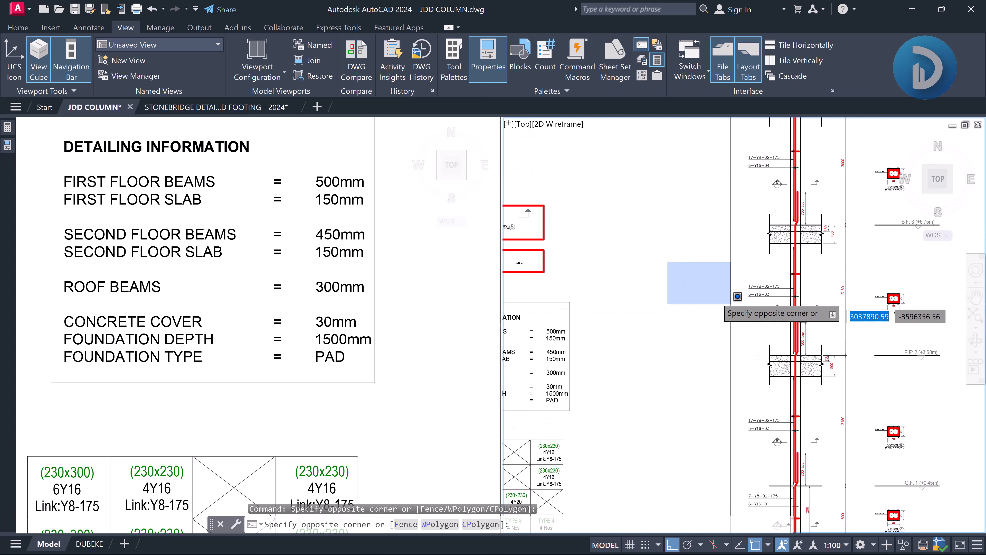
click(725, 298)
middle_drag(708, 249, 709, 320)
click(676, 217)
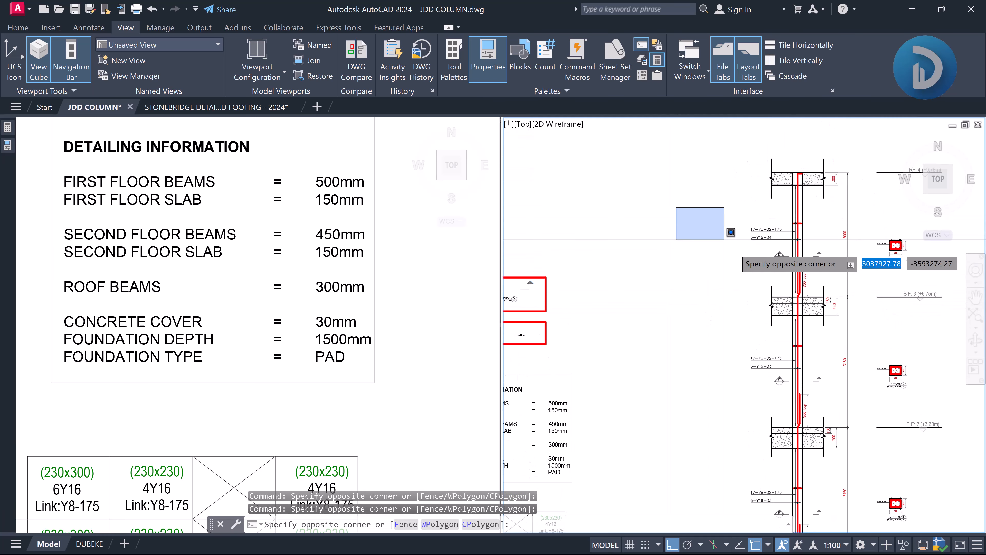
click(728, 253)
scroll(730, 253, down, 3)
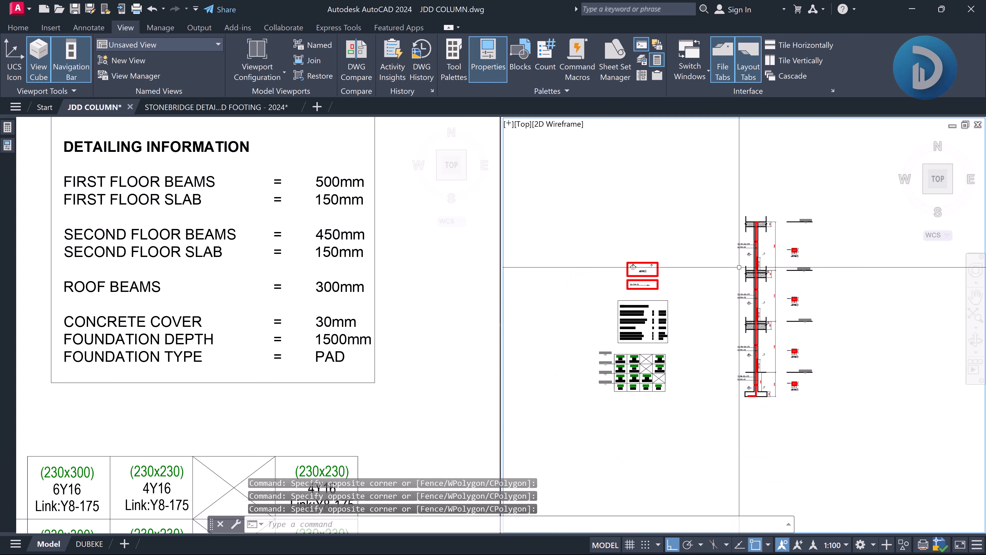
scroll(729, 253, up, 3)
Compare the roof beam depth in the detailing information with the roof beam dimension on the column elevation
click(30, 281)
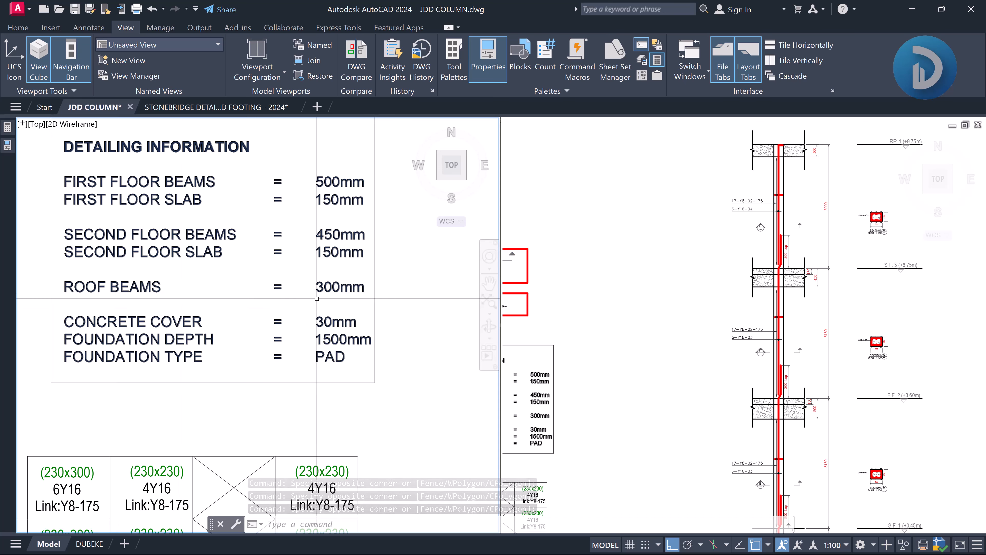
click(769, 160)
scroll(769, 161, up, 5)
middle_drag(769, 161, 788, 236)
scroll(744, 227, down, 2)
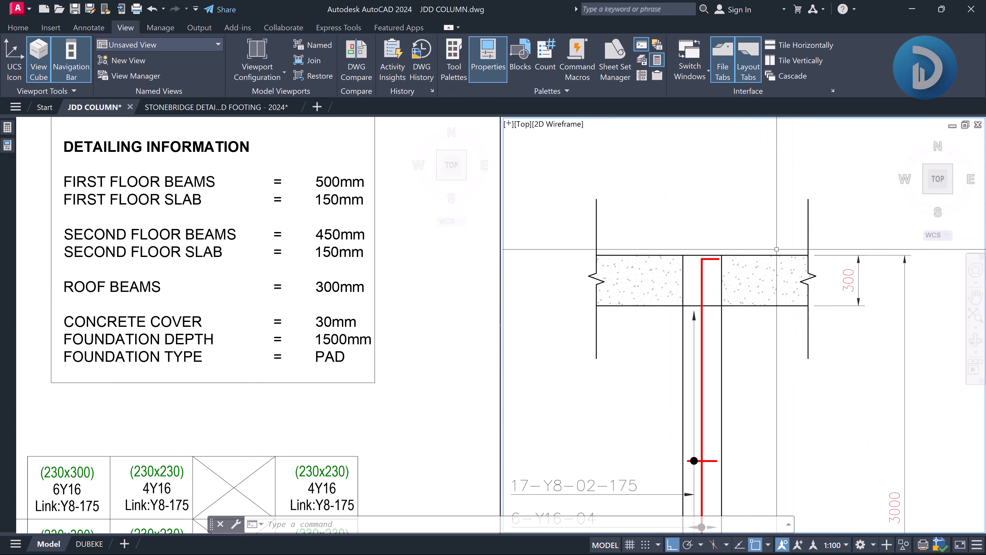
click(181, 359)
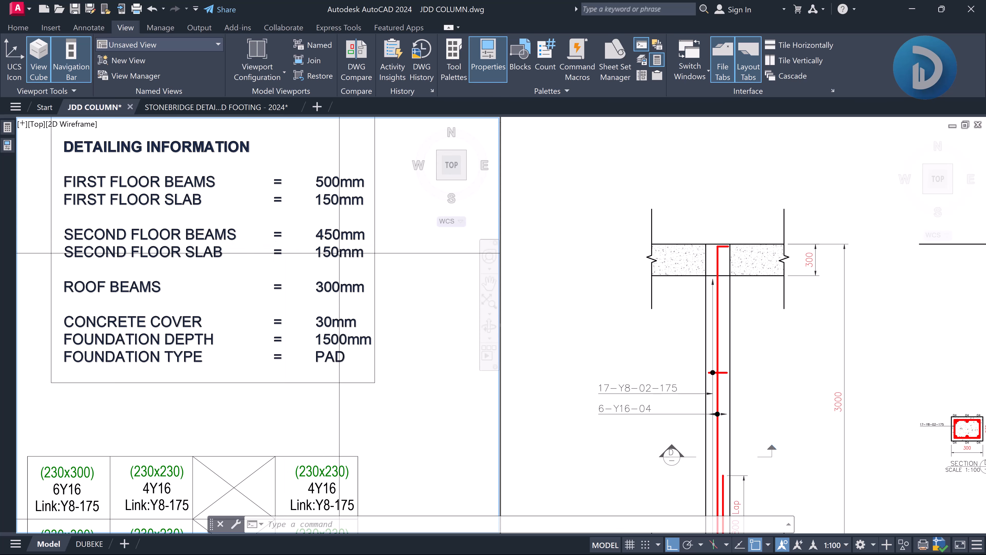
Compare the second floor beam and slab depths on the column elevation with the detailing information
click(685, 225)
scroll(681, 244, down, 4)
scroll(693, 365, up, 3)
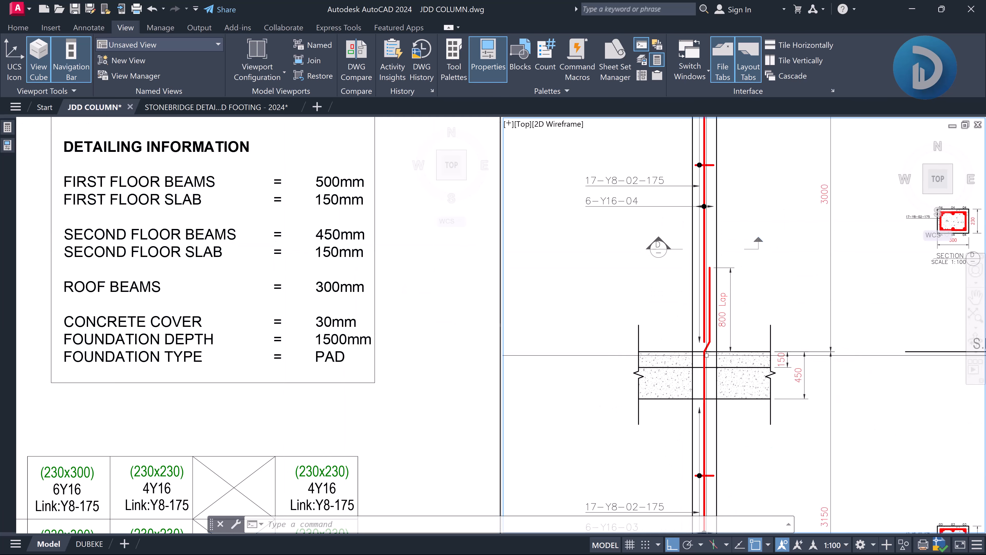
mouse_move(753, 322)
middle_down()
mouse_move(751, 304)
mouse_move(693, 301)
middle_up()
scroll(751, 304, up, 2)
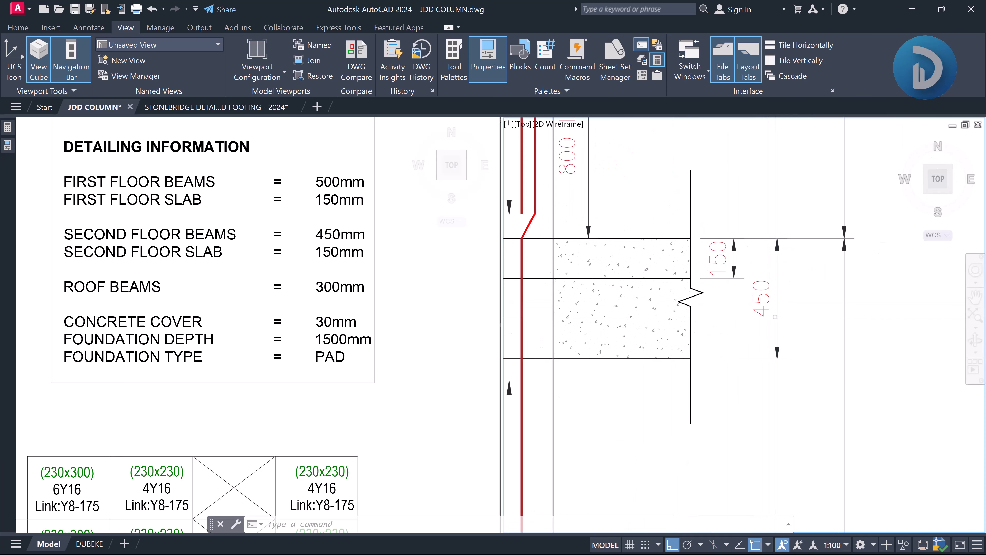
middle_drag(699, 277, 733, 279)
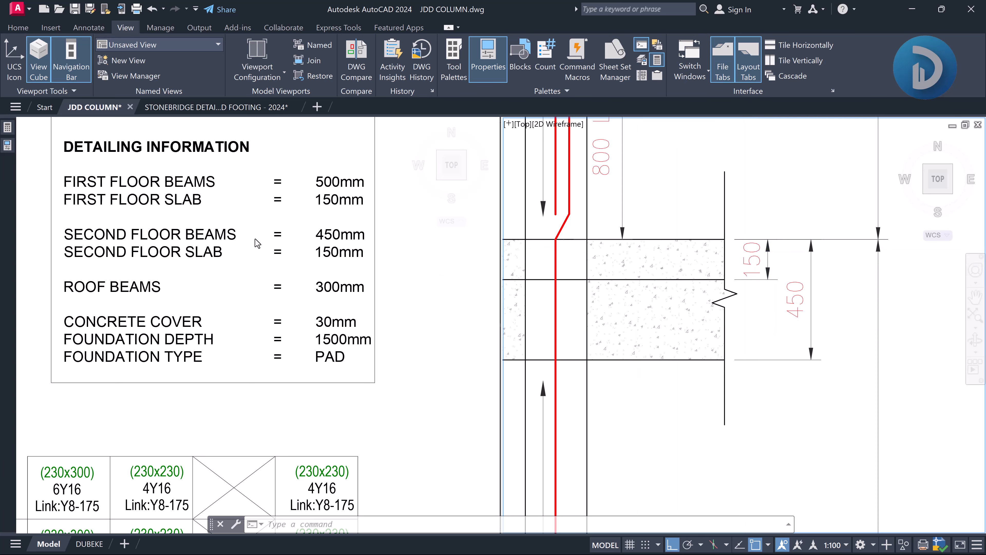
click(234, 226)
middle_drag(232, 289, 229, 257)
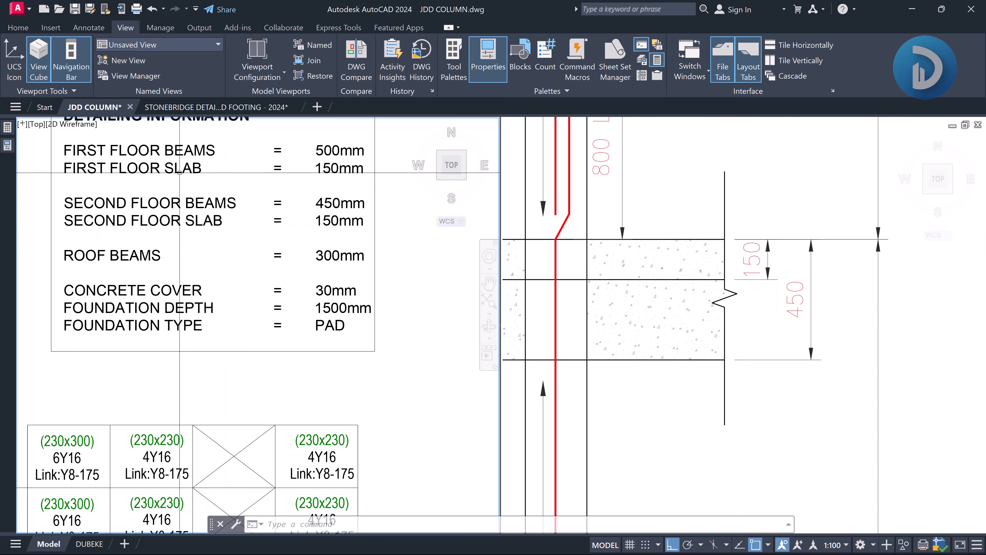
middle_drag(255, 171, 249, 192)
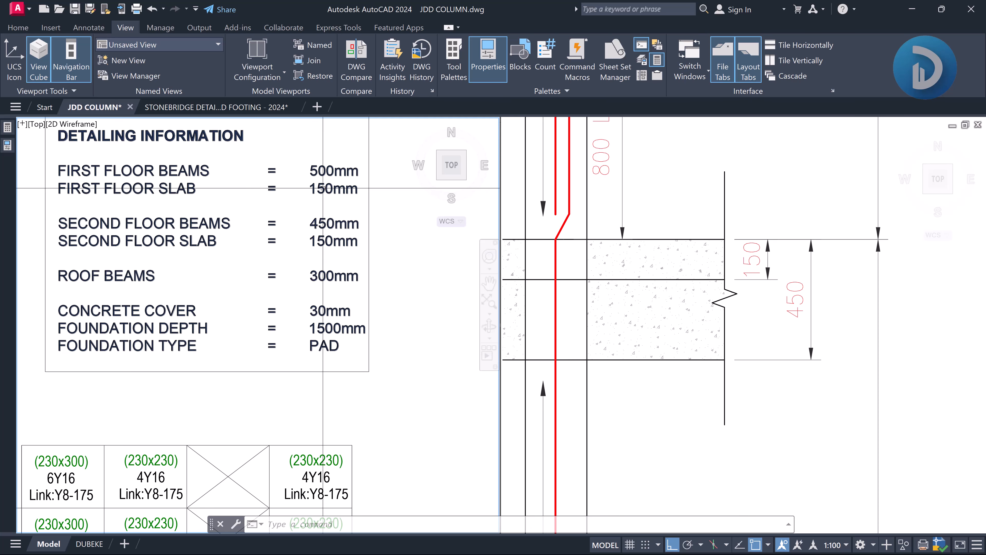
Check the first floor beam and slab dimensions on the column elevation against the detailing information
click(781, 235)
scroll(780, 224, down, 5)
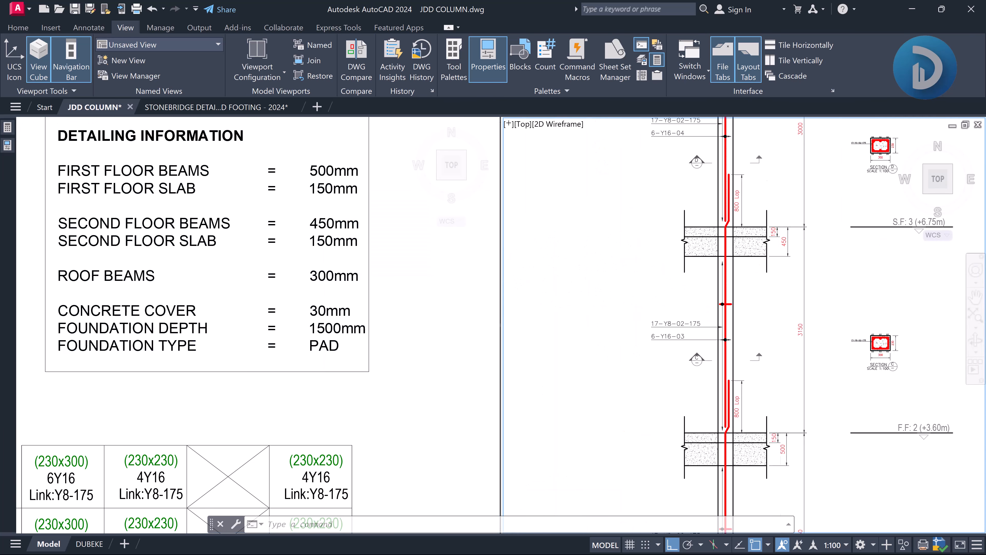
scroll(773, 361, up, 9)
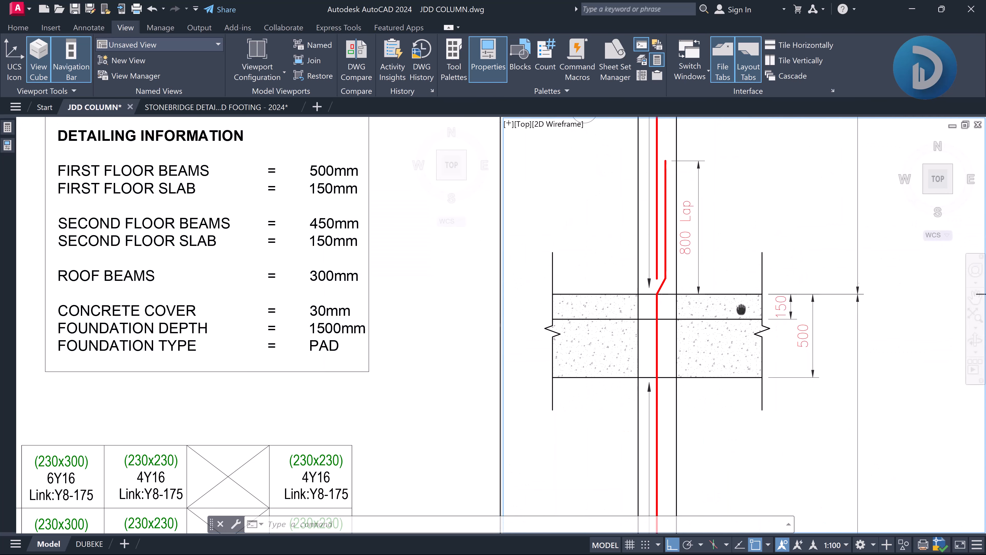
middle_drag(775, 330, 768, 315)
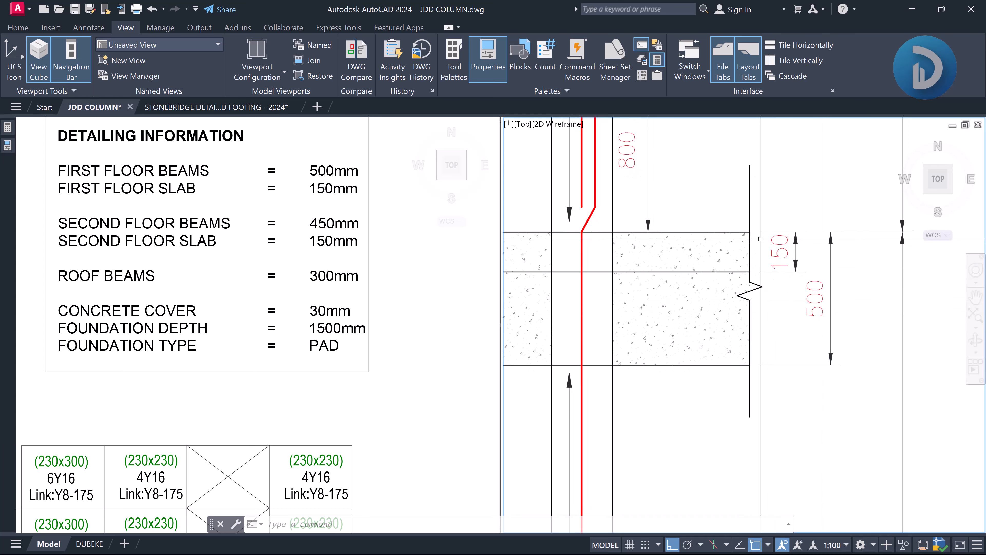
scroll(760, 234, down, 8)
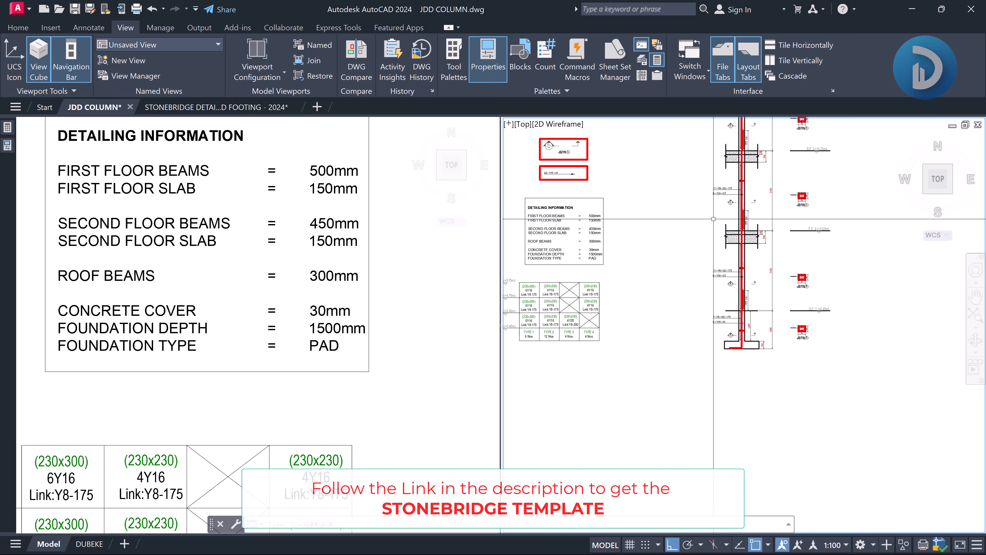
Check the foundation depth in the detailing information against the pad footing detail, highlight its overall depth dimension, and clear the selection
click(369, 202)
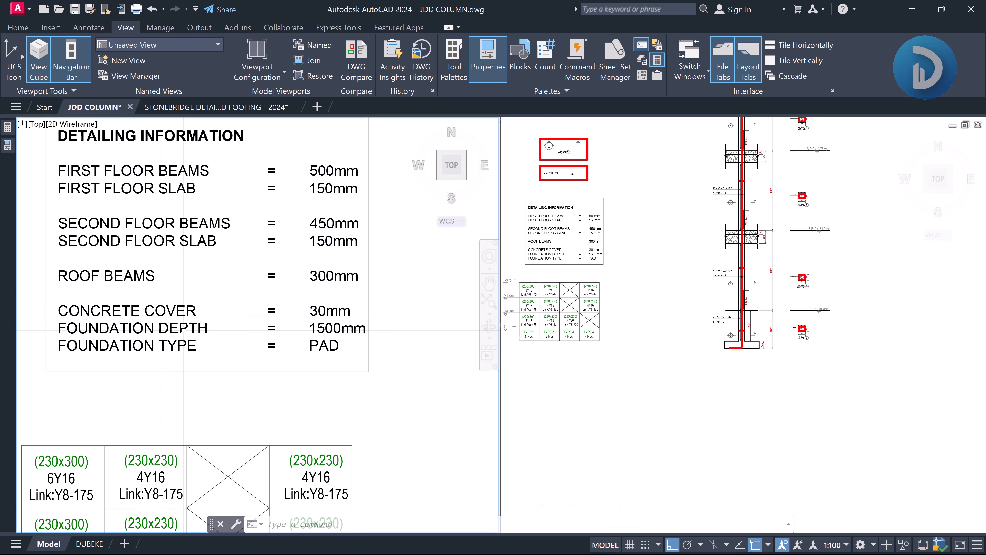
click(721, 375)
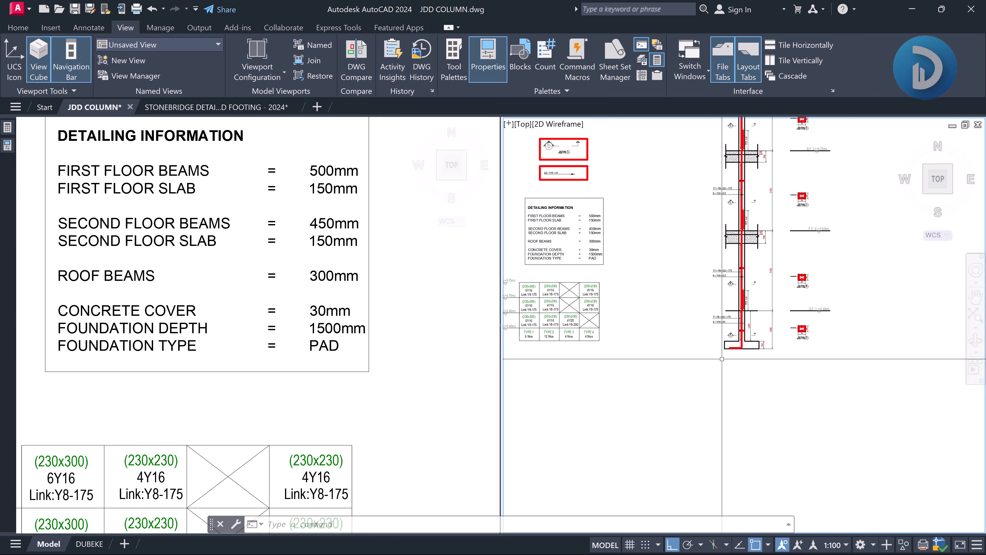
scroll(745, 340, up, 5)
scroll(744, 340, up, 4)
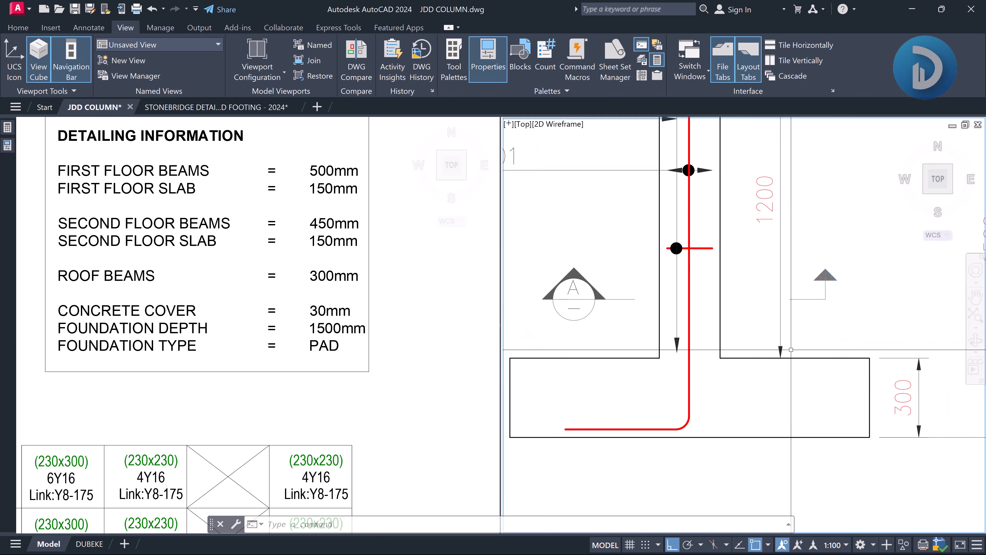
scroll(738, 377, down, 5)
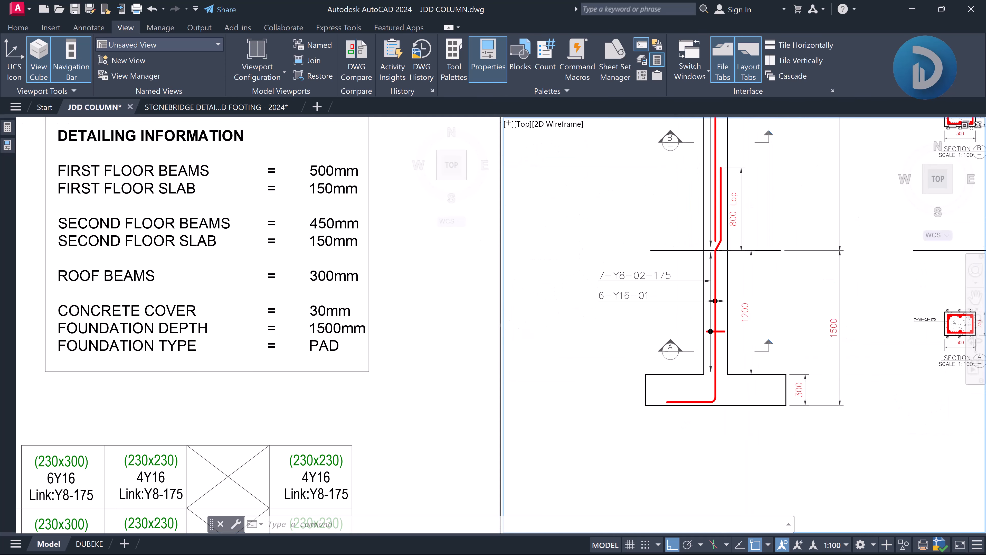
middle_drag(764, 397, 747, 393)
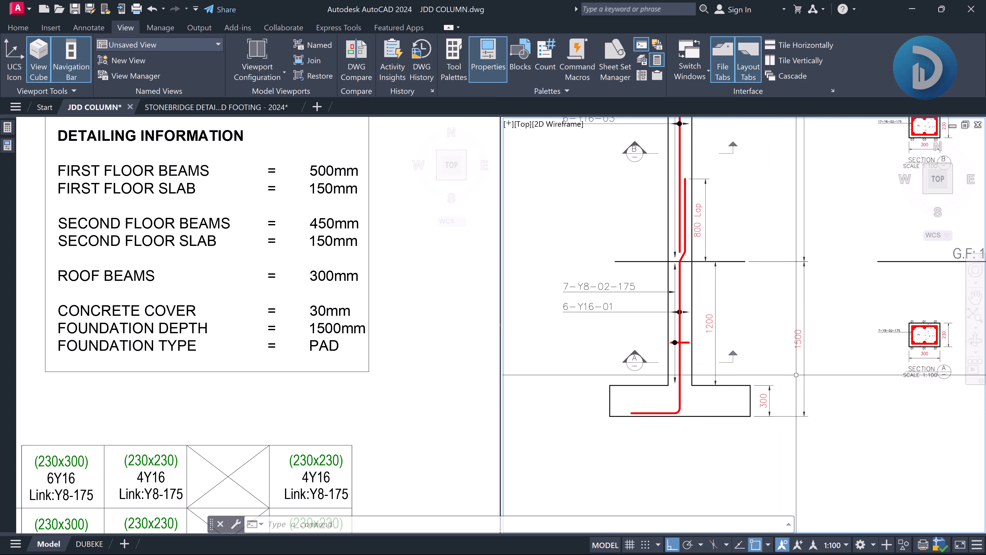
click(811, 351)
click(796, 342)
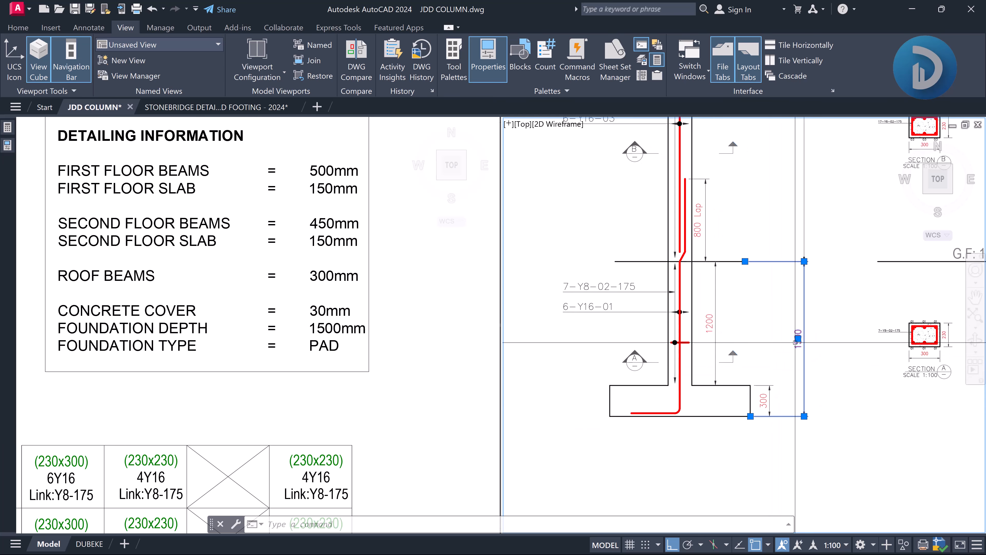
key(Escape)
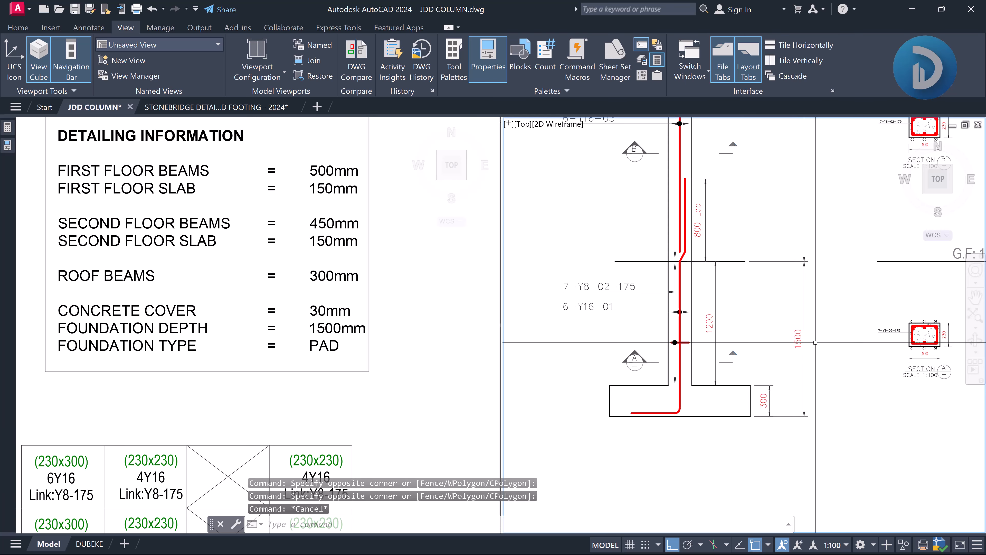
Measure the concrete cover between the column face and the link in Section A using a temporary linear dimension, and cancel it unplaced
scroll(924, 338, up, 8)
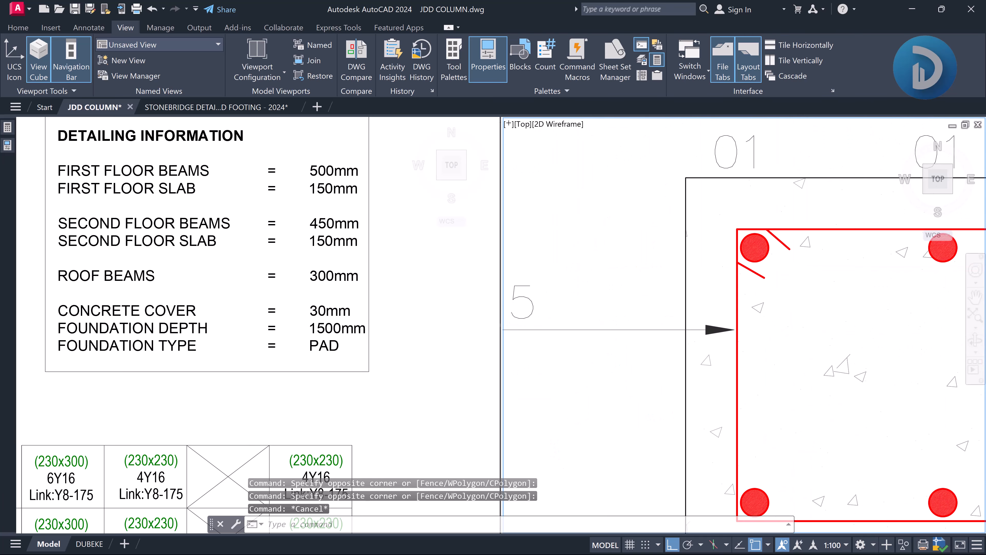
scroll(743, 331, down, 5)
text(dli)
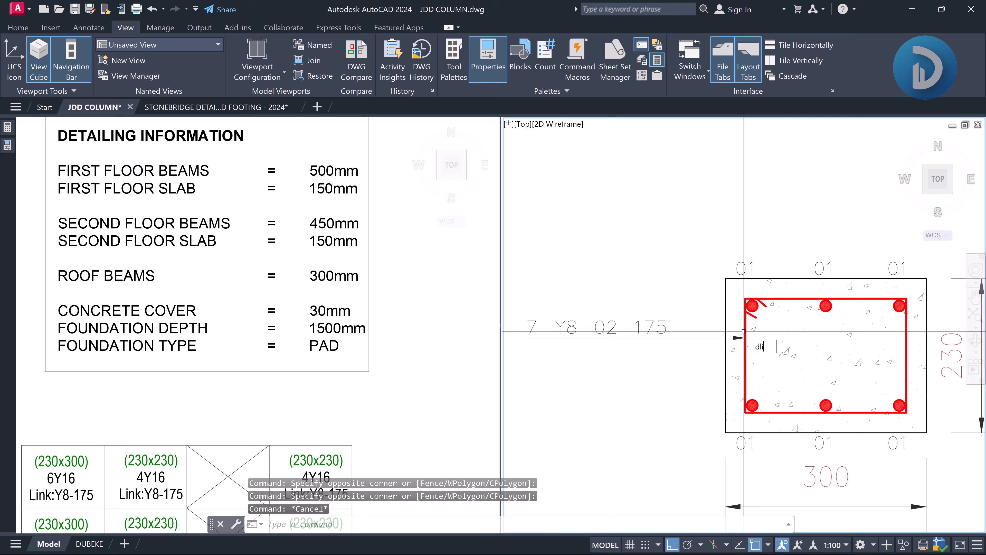
key(Return)
scroll(743, 331, up, 3)
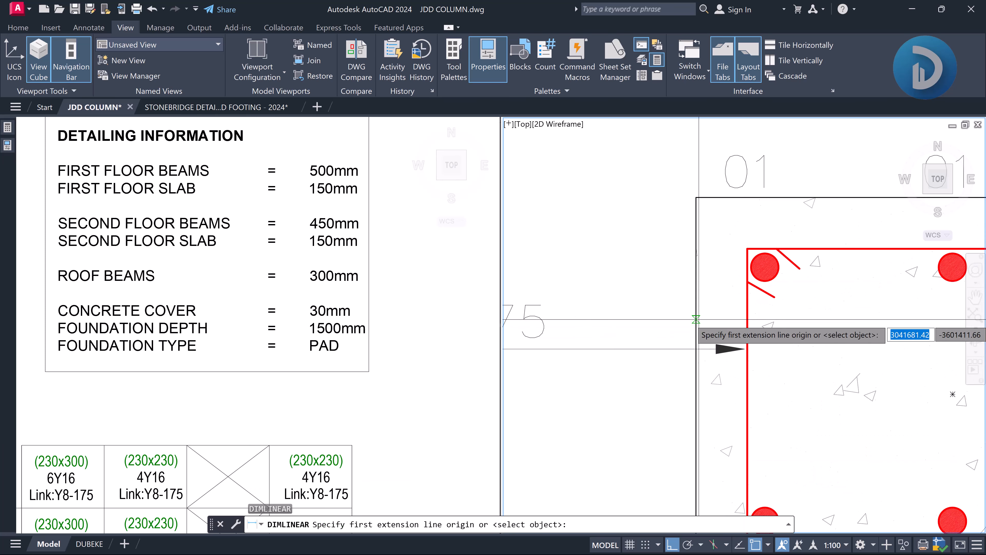
click(696, 319)
click(748, 319)
scroll(747, 320, down, 3)
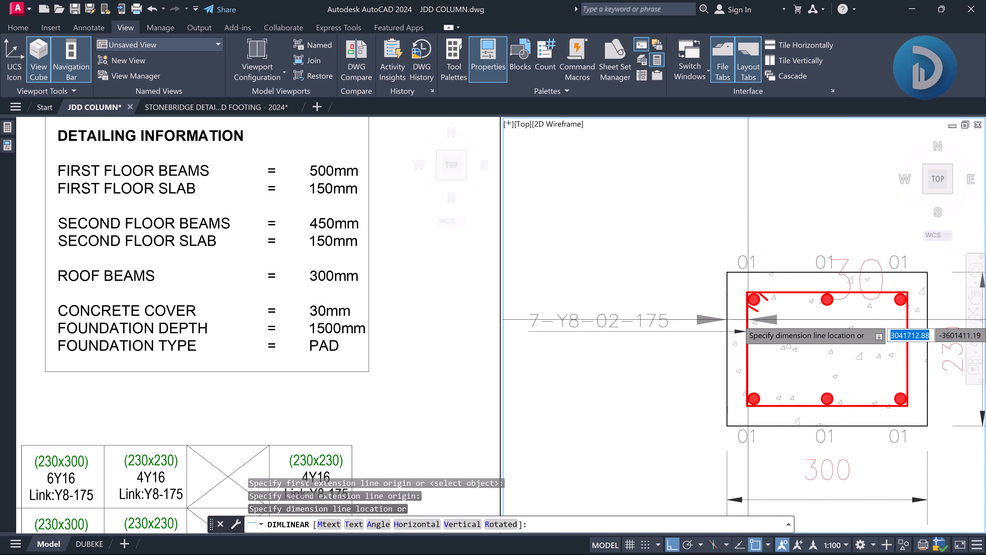
scroll(689, 250, up, 2)
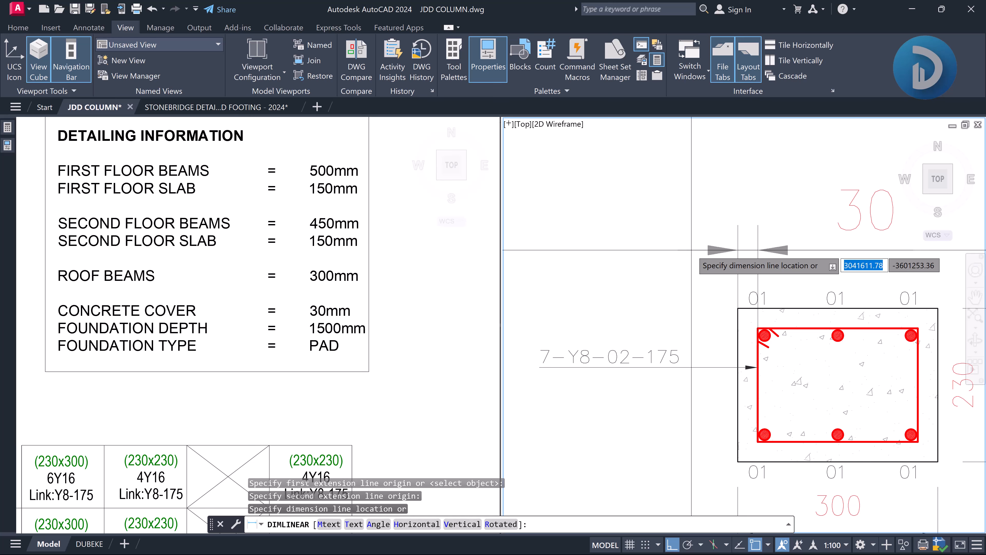
key(Escape)
scroll(696, 251, down, 5)
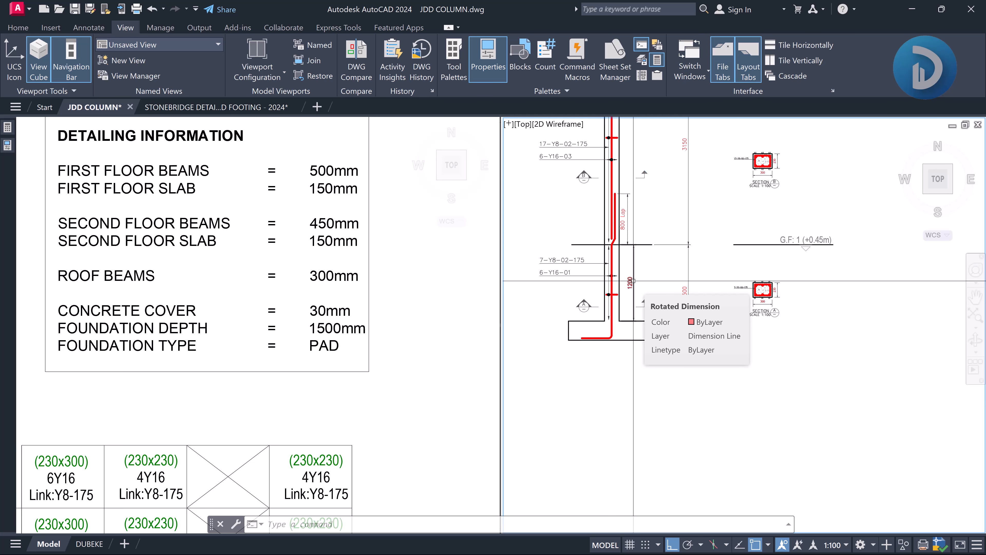
Change the model space from two viewports to a single viewport
click(413, 306)
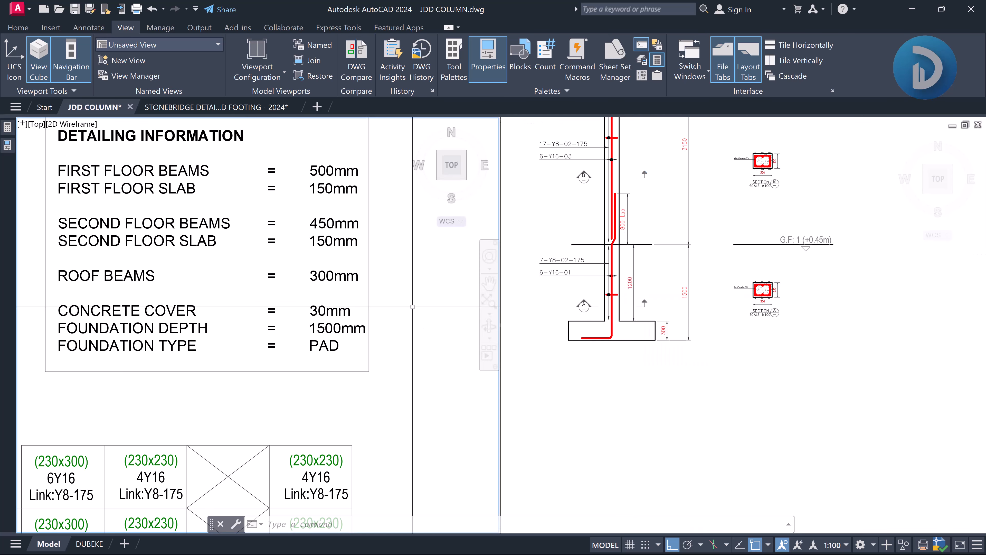
scroll(337, 289, down, 6)
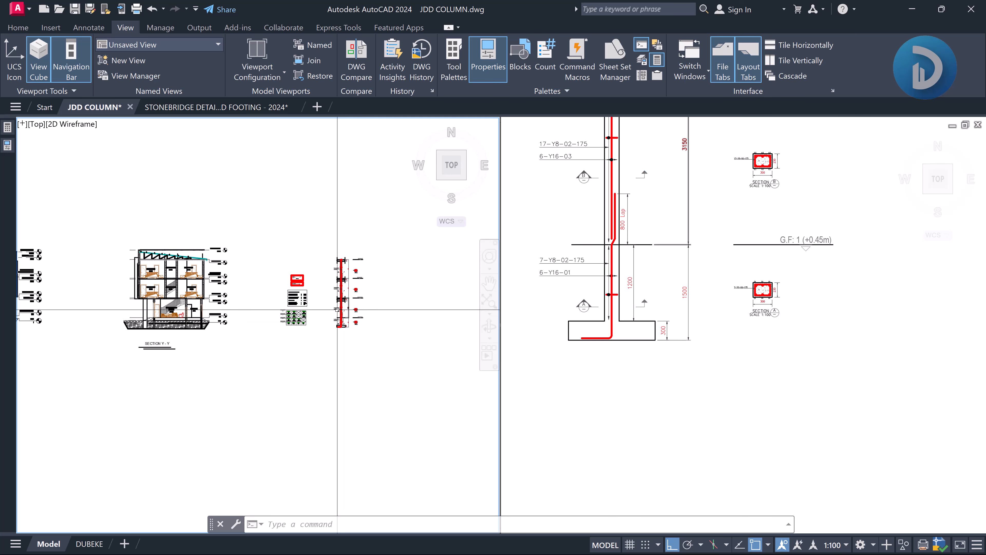
click(262, 76)
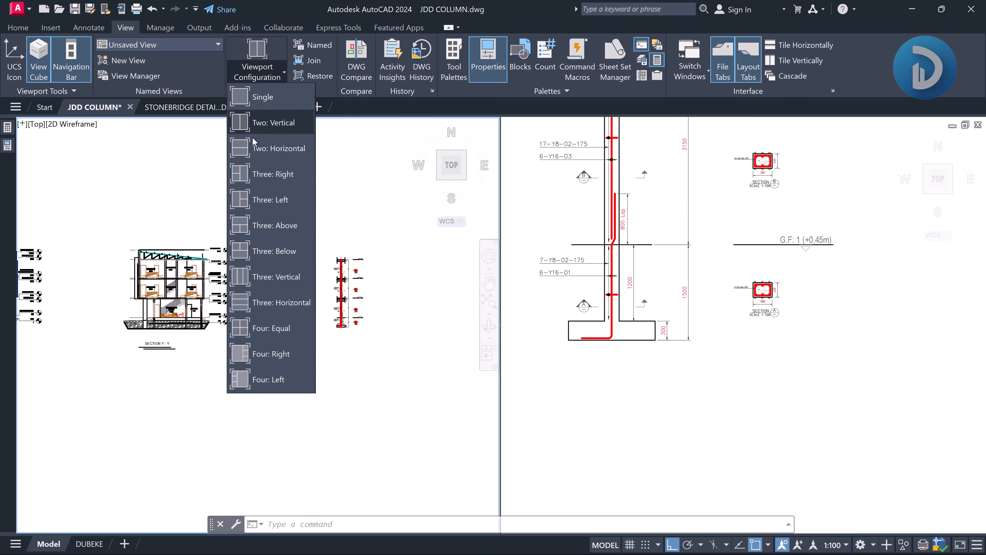
key(Escape)
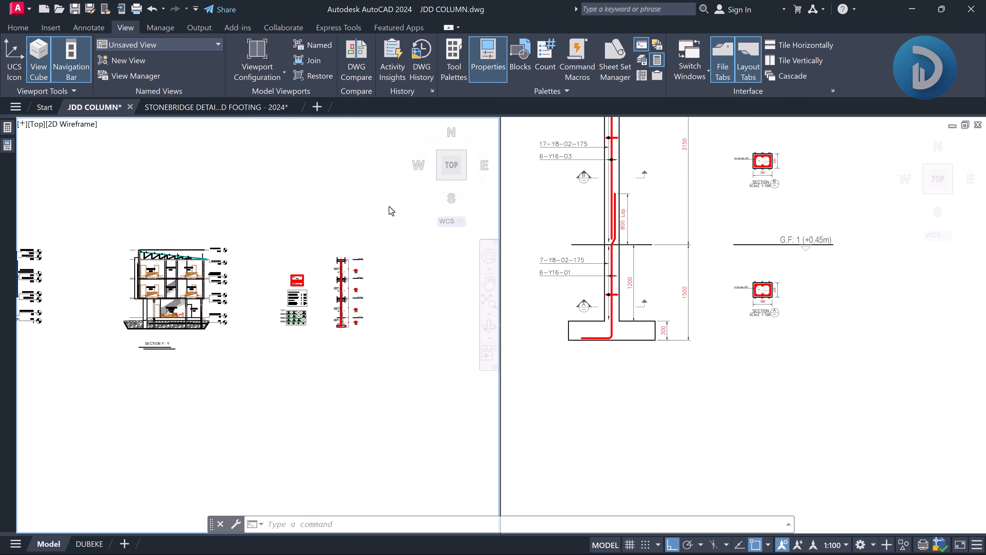
scroll(606, 292, up, 6)
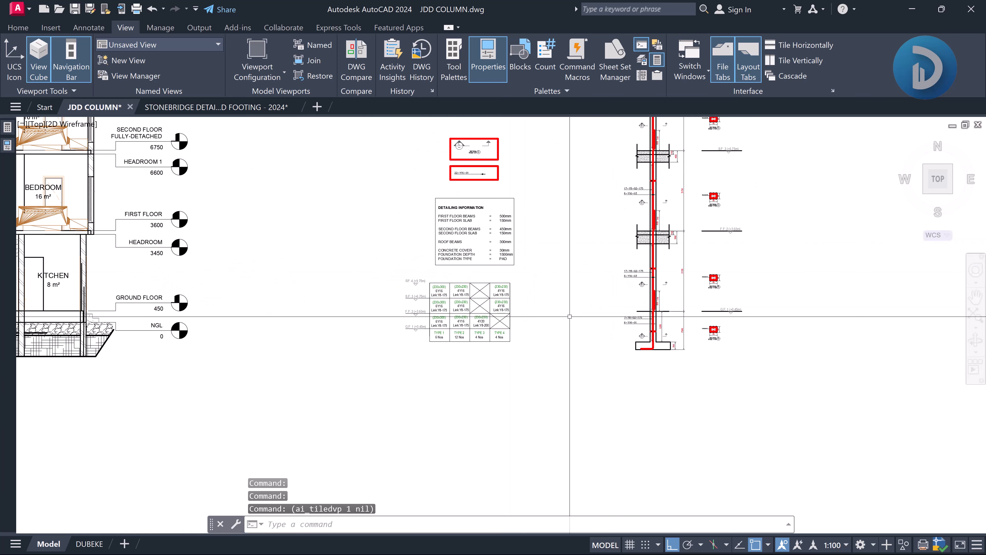
Examine the column elevation between the pad footing and the ground floor lap, together with cross-sections A and B
middle_drag(606, 292, 291, 259)
middle_drag(474, 305, 286, 267)
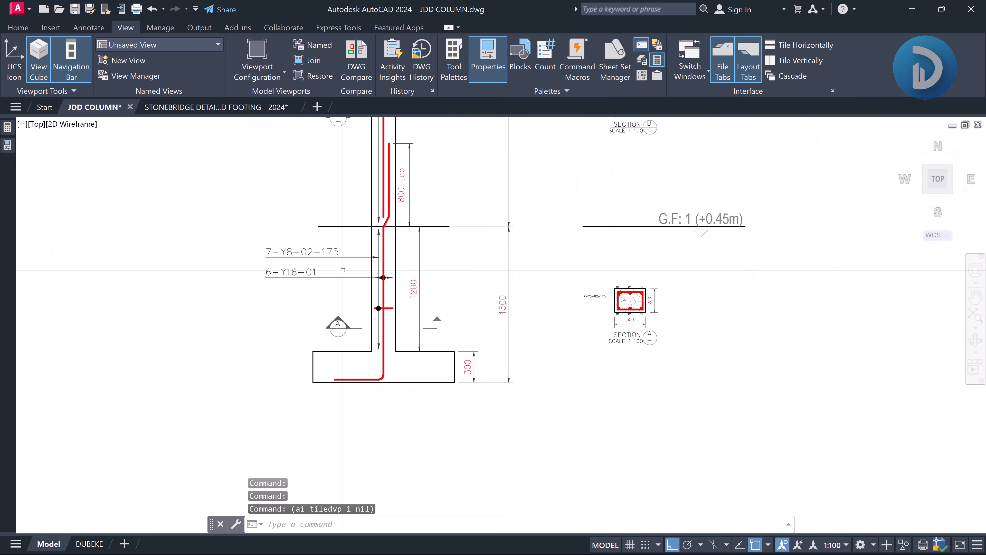
middle_drag(450, 271, 462, 306)
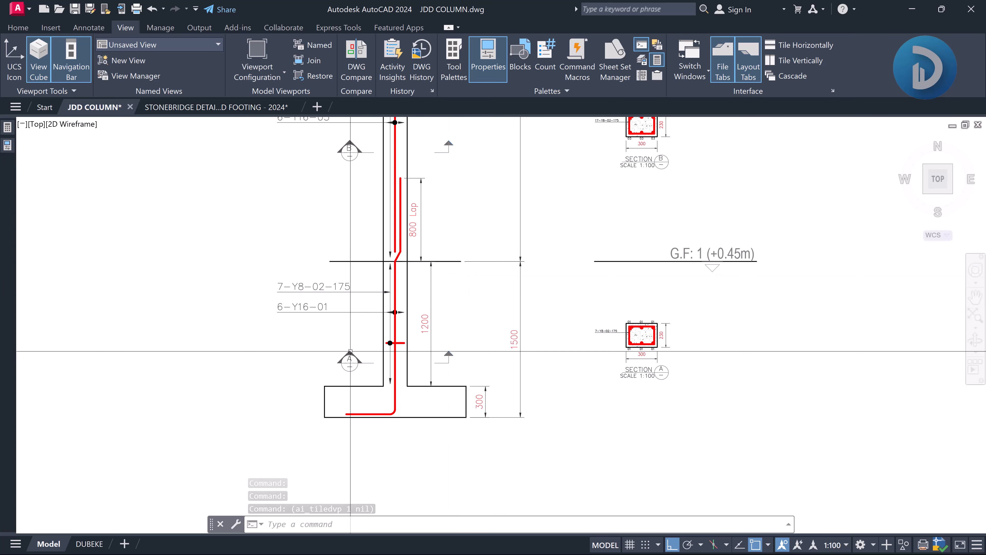
middle_drag(403, 330, 354, 349)
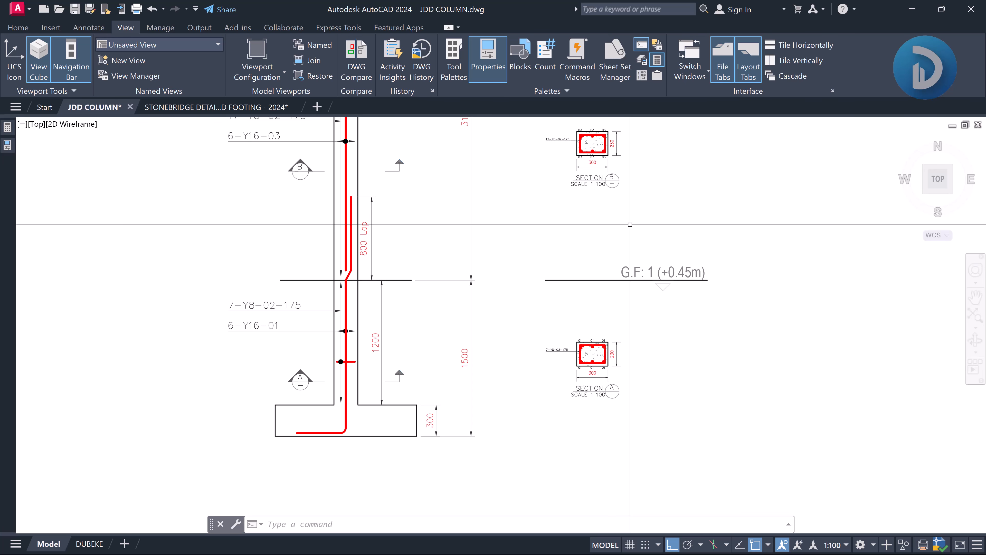
scroll(572, 255, down, 2)
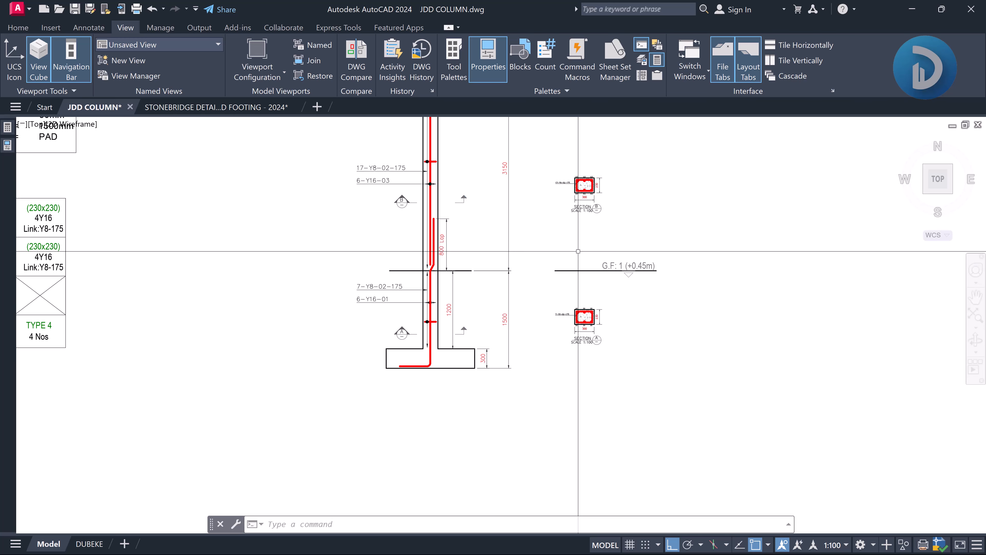
scroll(465, 264, up, 2)
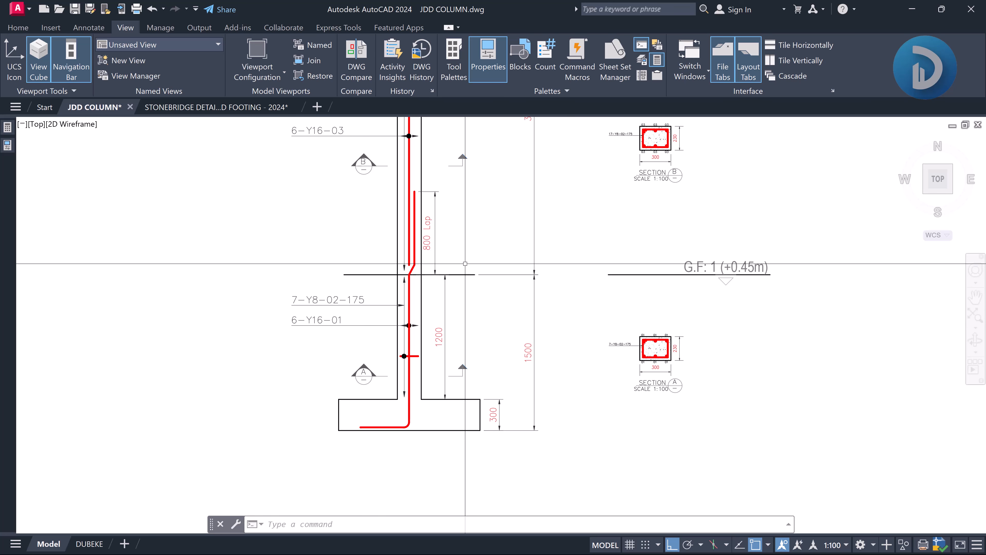
scroll(466, 263, down, 2)
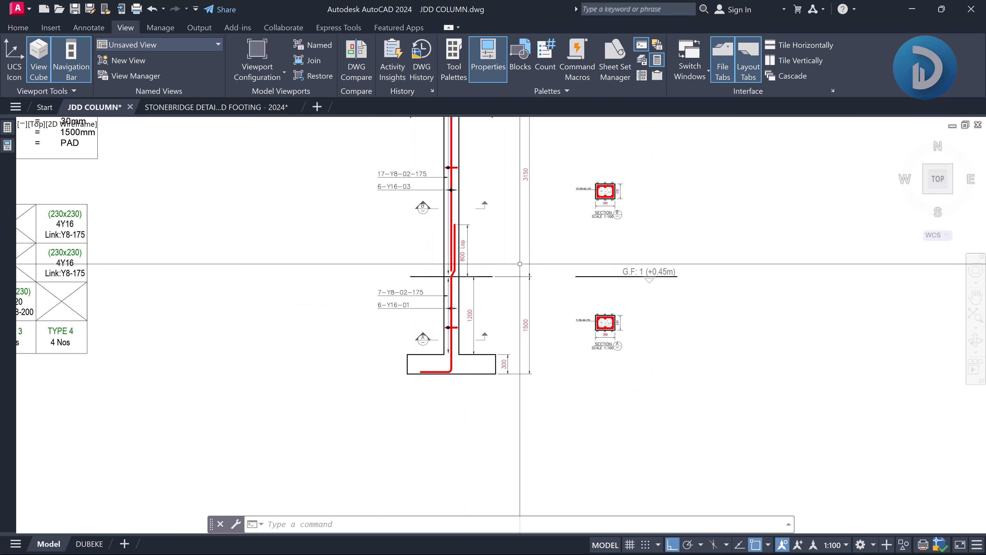
Review the full column elevation from footing to roof, outline it with a selection window, and cancel the selection
middle_drag(518, 265, 489, 299)
scroll(489, 298, down, 4)
scroll(476, 292, up, 2)
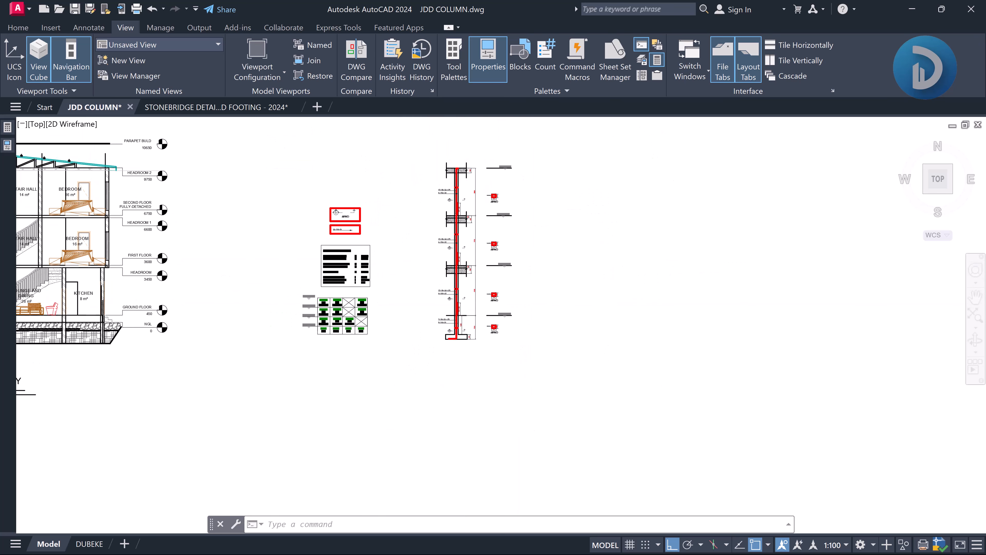
middle_drag(406, 250, 399, 276)
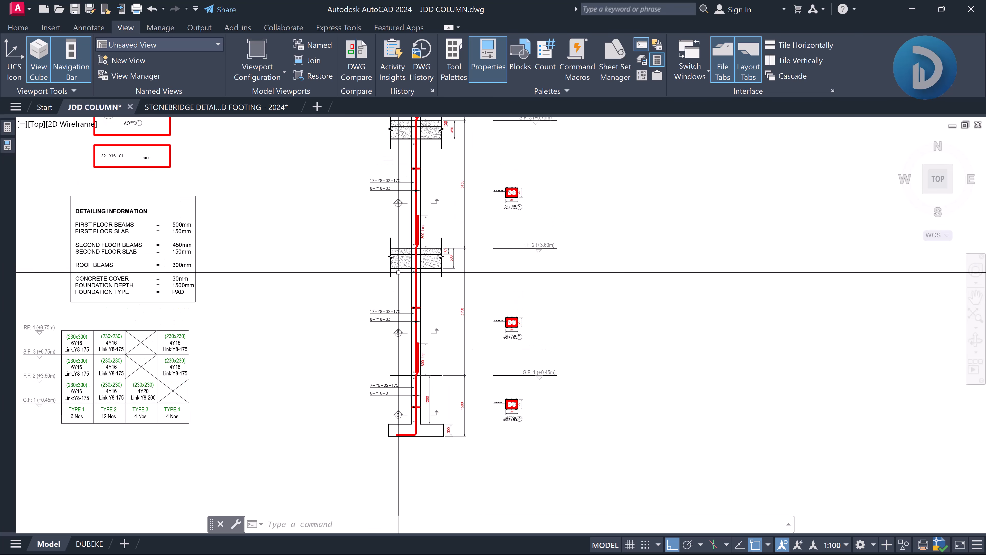
scroll(399, 275, down, 1)
middle_drag(391, 210, 396, 262)
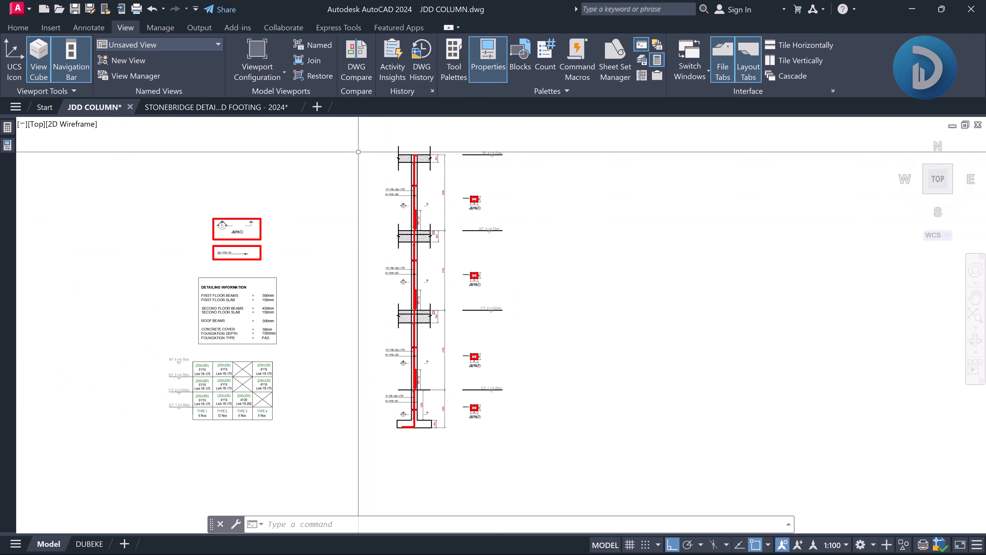
click(355, 135)
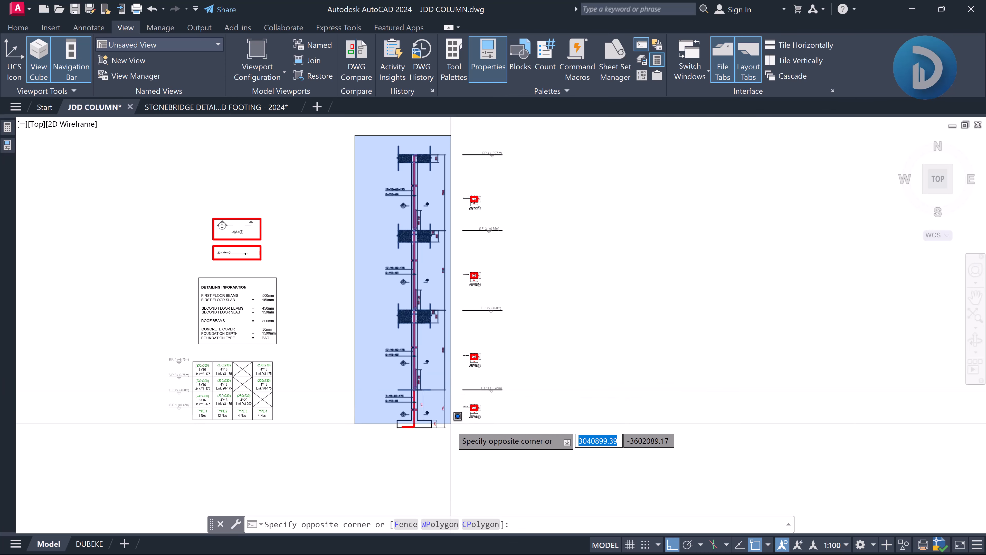
key(Escape)
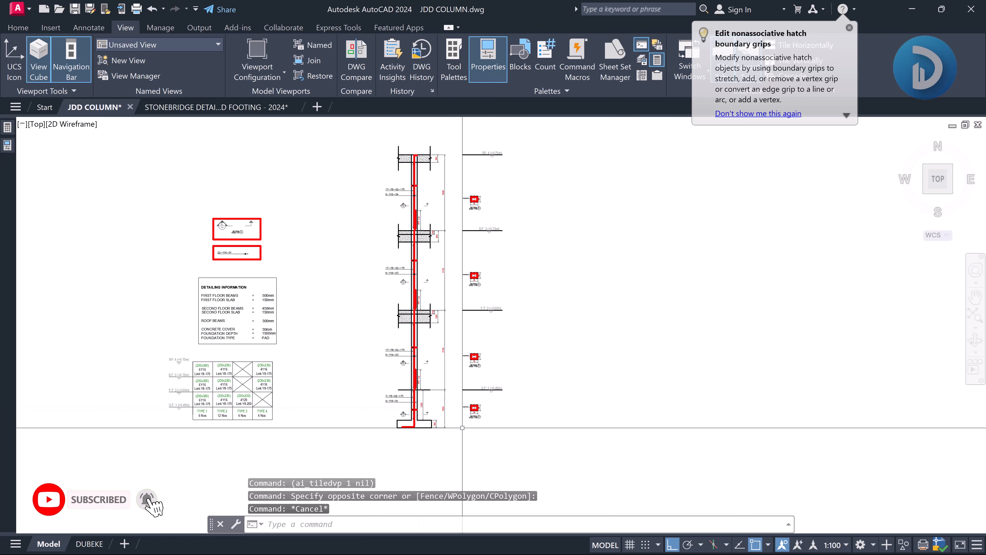
Outline the Section A cross-section below ground floor with a selection window and cancel the selection
scroll(468, 428, up, 8)
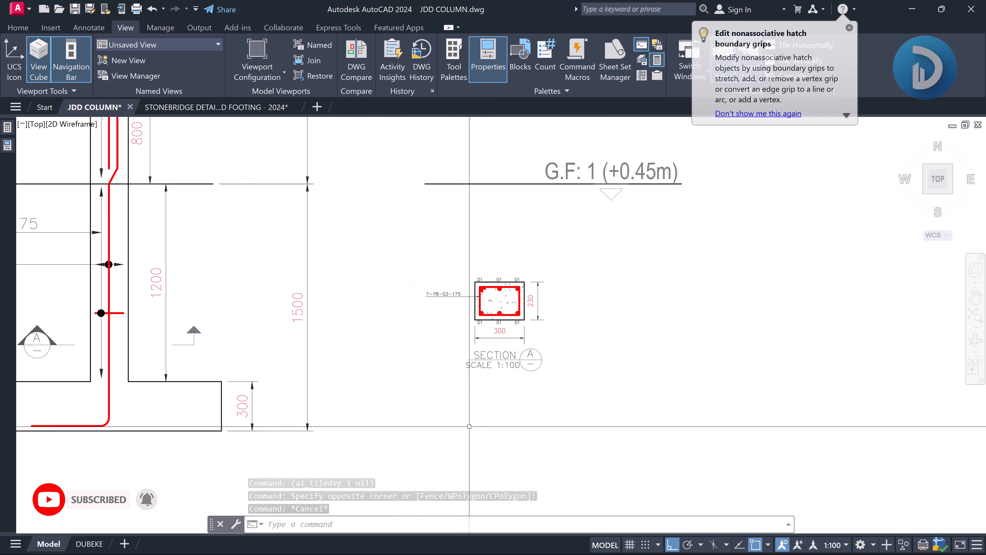
click(414, 230)
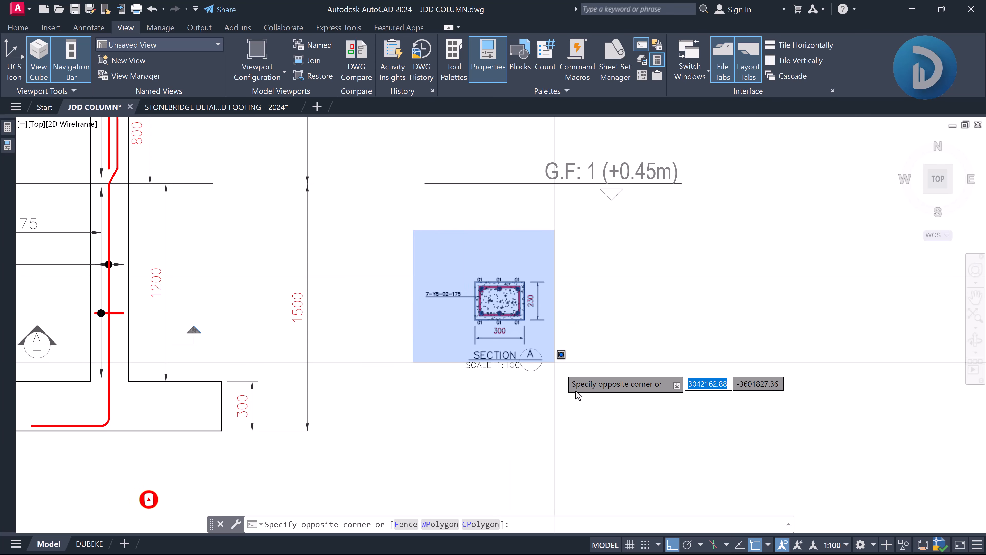
key(Escape)
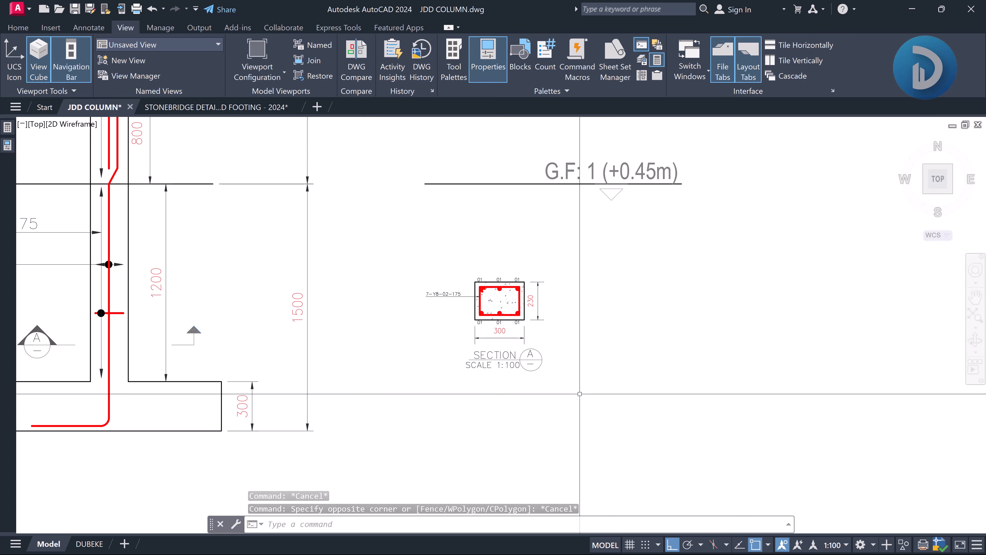
Compare the column schedule and detailing information with the footing, ground floor and first floor parts of the column elevation
scroll(583, 275, down, 6)
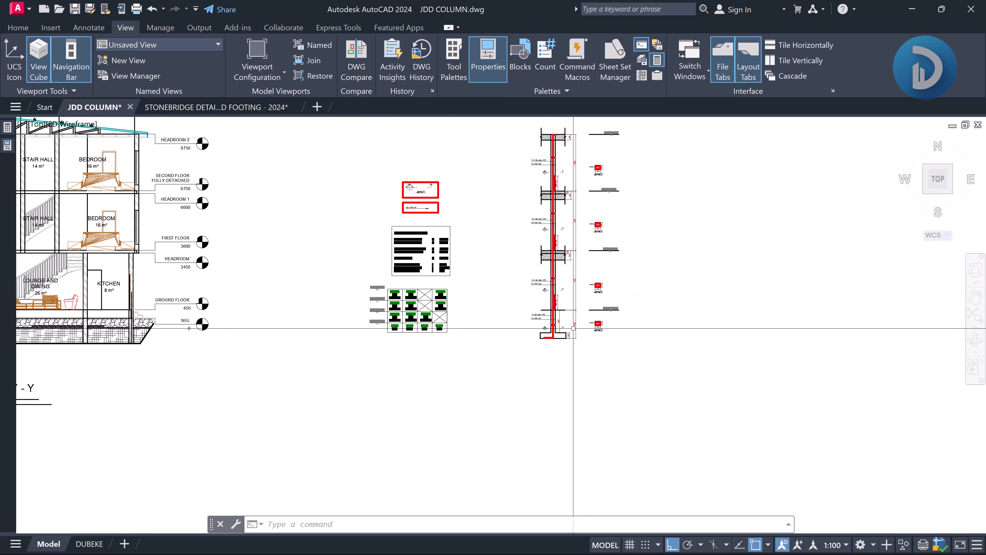
scroll(639, 335, up, 4)
middle_drag(536, 342, 632, 344)
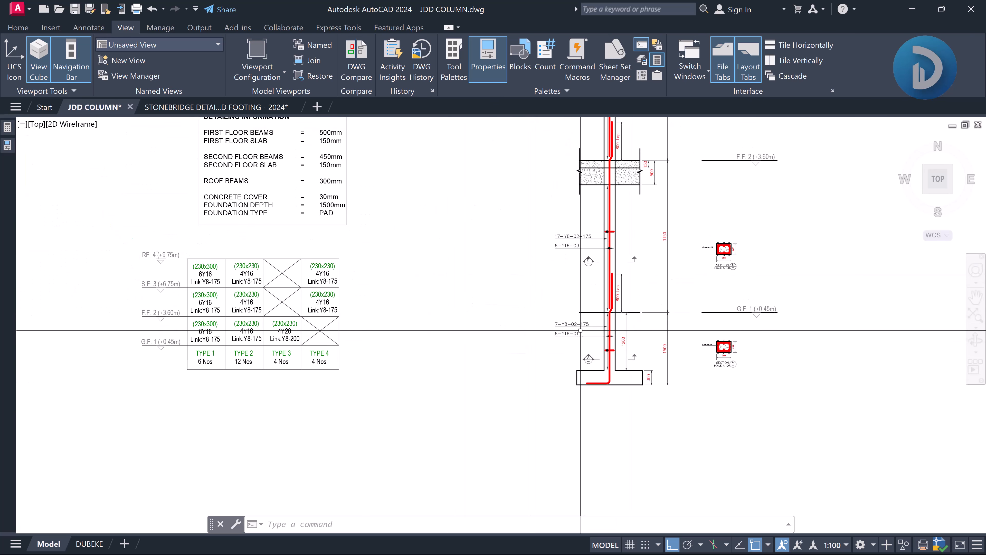
scroll(513, 313, down, 2)
scroll(557, 320, up, 3)
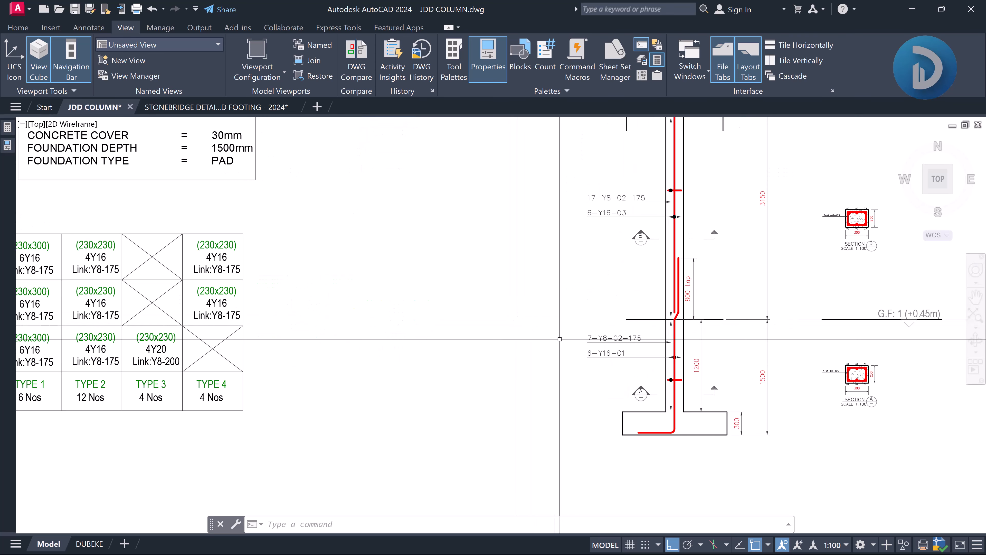
middle_drag(762, 370, 790, 386)
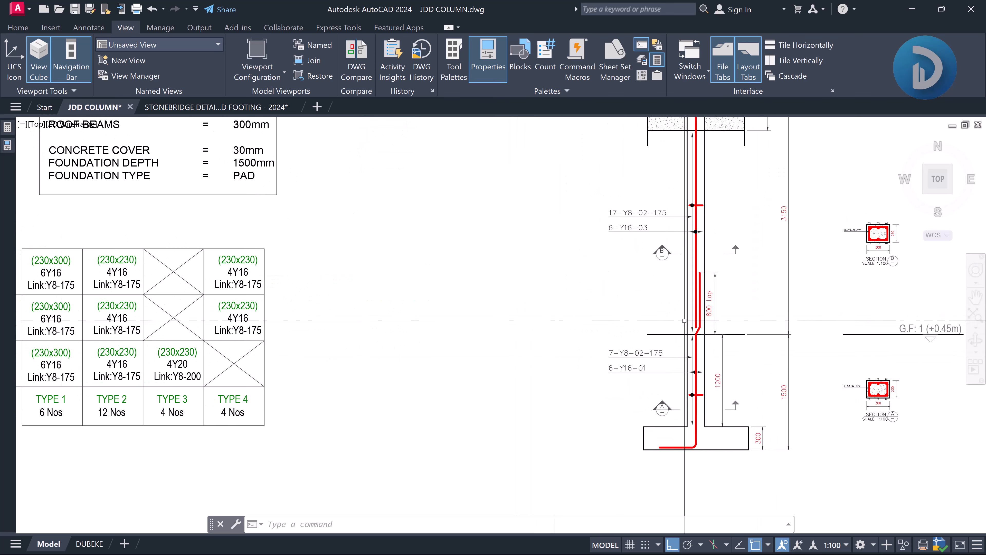
scroll(787, 386, down, 3)
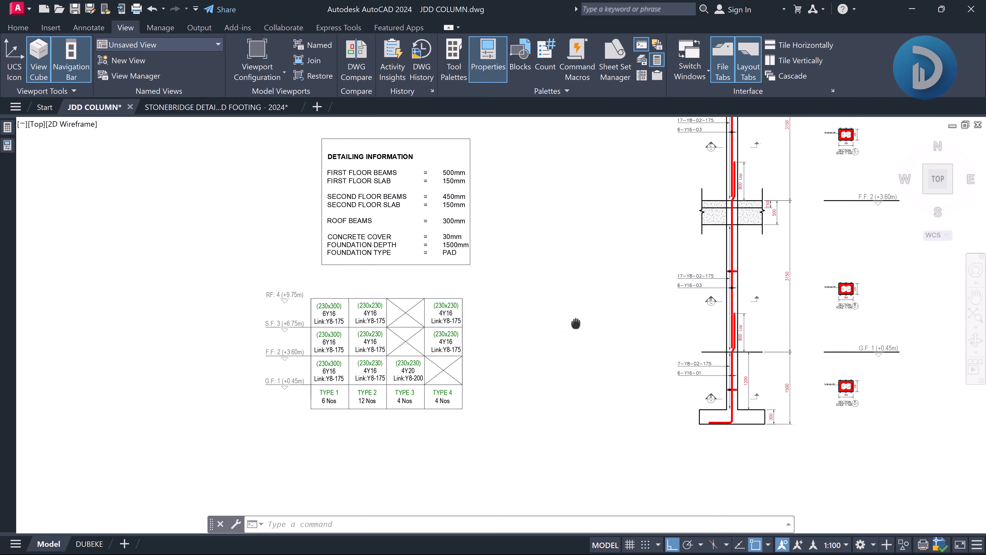
mouse_move(693, 248)
middle_down()
mouse_move(667, 324)
mouse_move(669, 370)
mouse_move(661, 338)
middle_up()
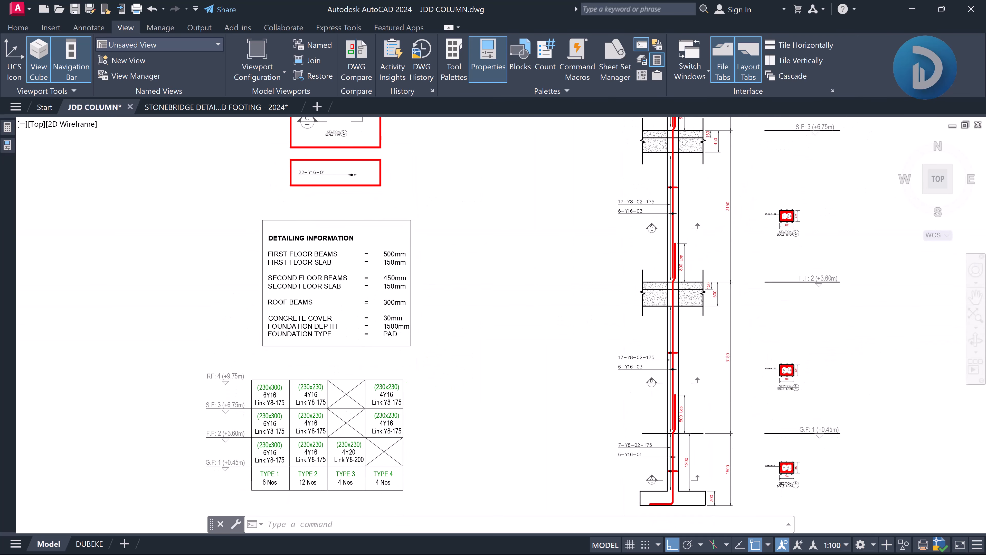
middle_drag(558, 327, 582, 253)
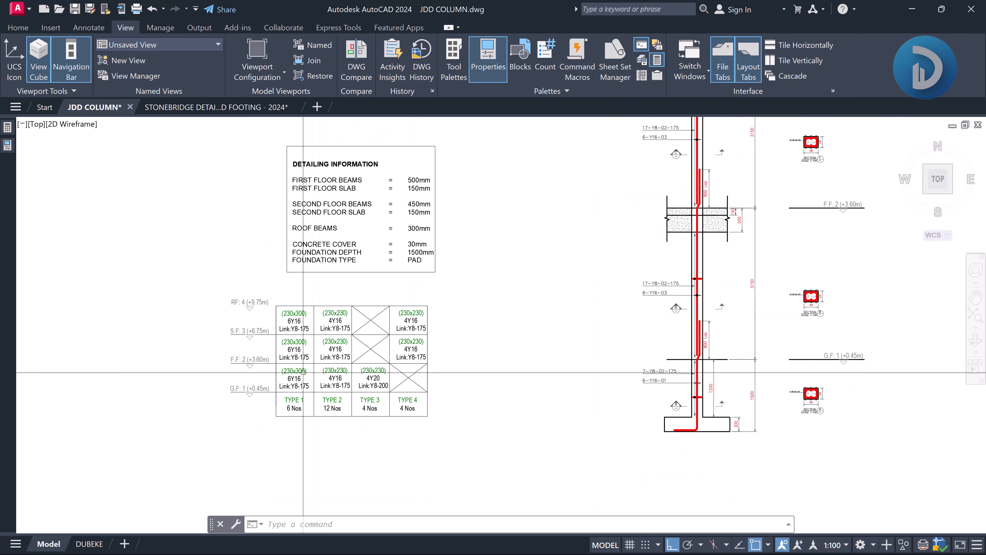
Examine the floor levels and Type 1 entries in the column schedule, starting at the ground floor level
scroll(259, 382, up, 1)
scroll(259, 382, up, 1)
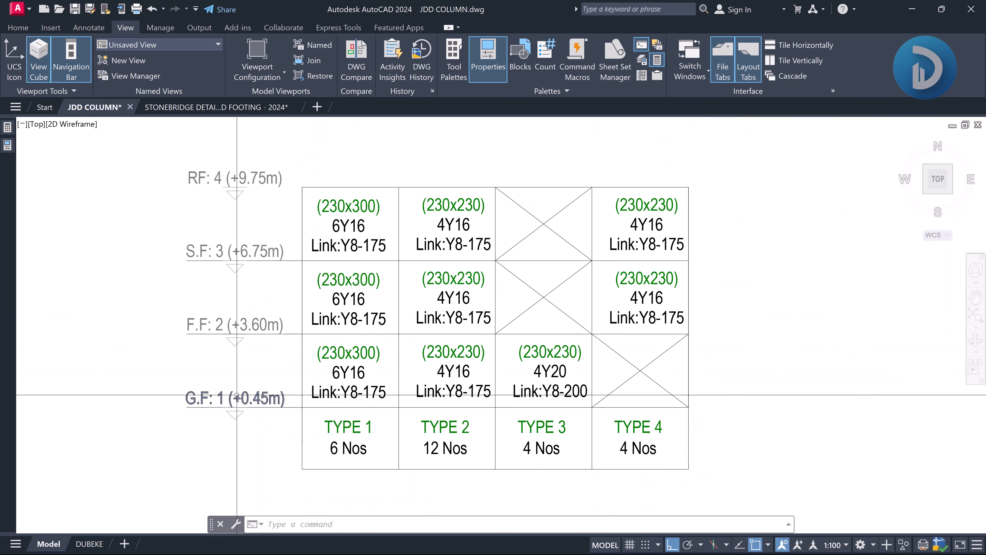
mouse_move(261, 364)
middle_down()
mouse_move(308, 359)
mouse_move(302, 334)
middle_up()
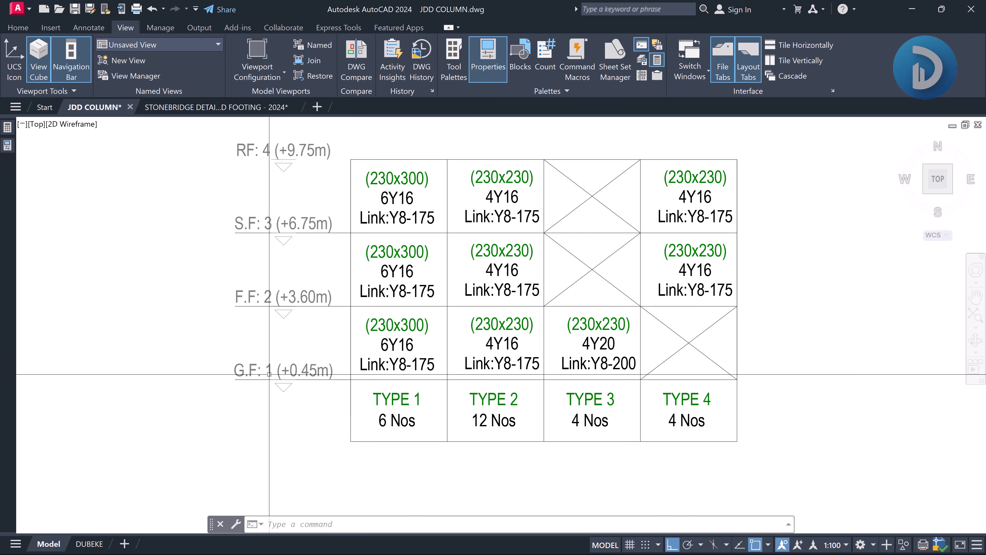
middle_drag(268, 374, 237, 363)
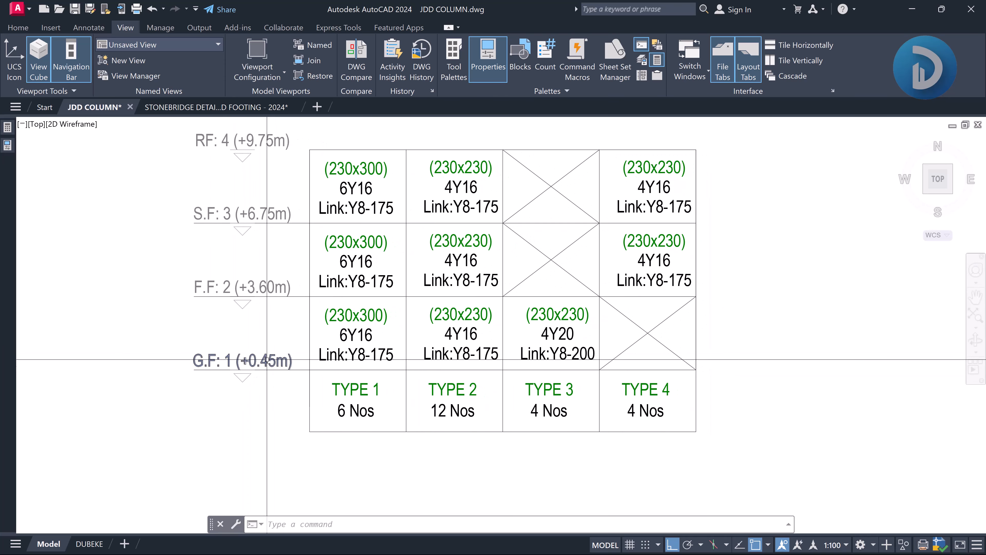
Split the model space into two vertical viewports and display the column schedule beside the column elevation
middle_drag(250, 315, 248, 319)
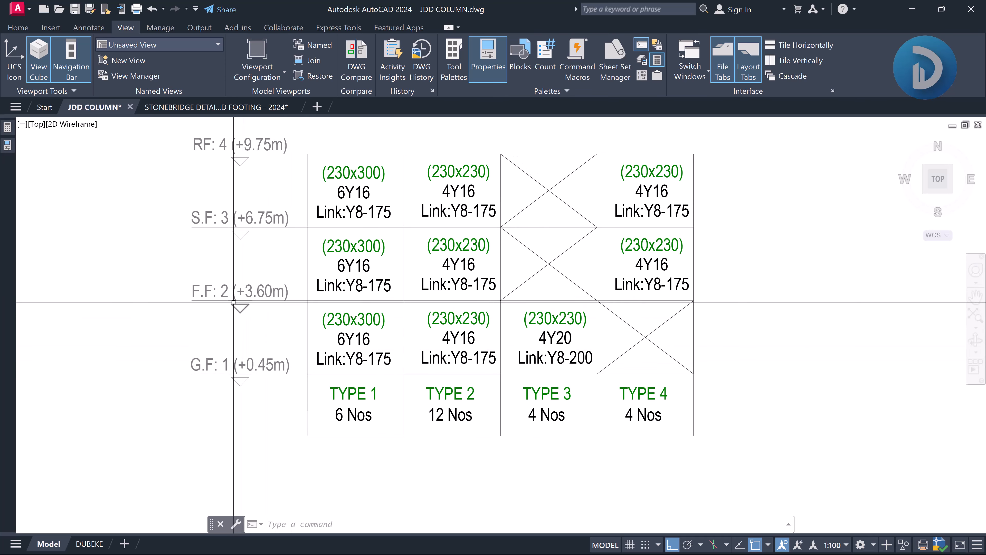
scroll(248, 319, down, 5)
middle_drag(481, 321, 291, 339)
scroll(357, 330, up, 2)
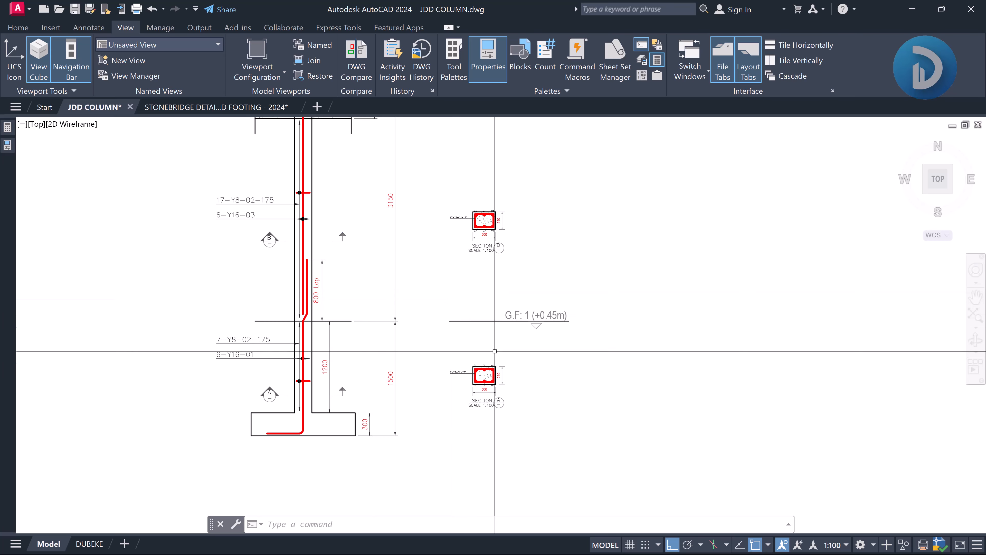
middle_drag(514, 319, 556, 347)
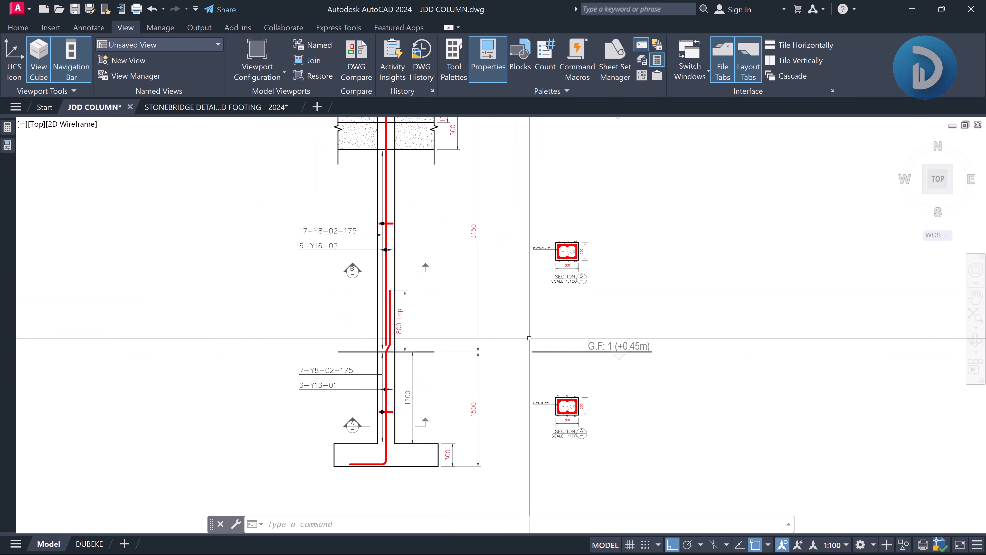
click(256, 74)
click(268, 150)
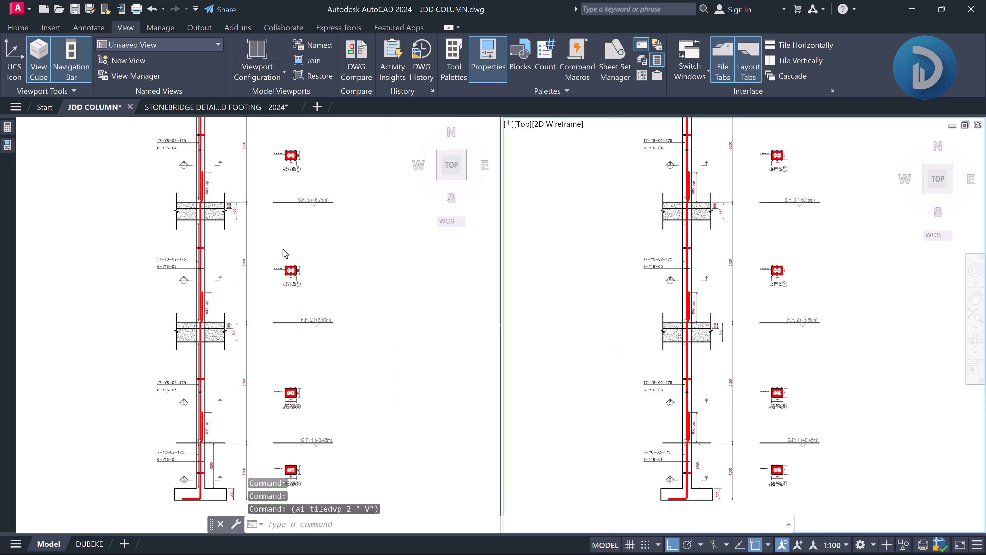
click(301, 260)
scroll(301, 260, down, 5)
scroll(128, 322, up, 8)
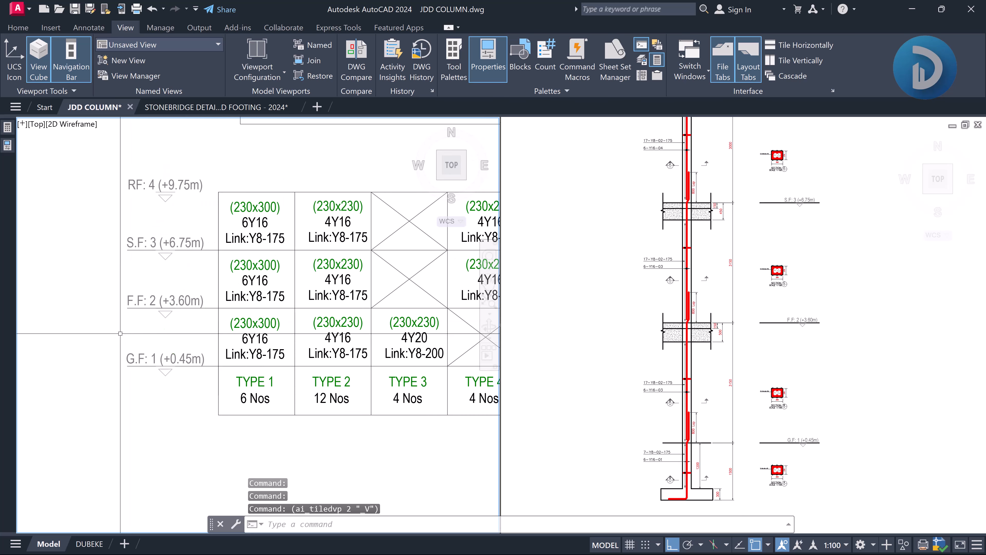
Compare the floor level marks on the column elevation, from G.F: 1 to RF: 4, with the levels in the column schedule
click(789, 376)
scroll(803, 453, up, 5)
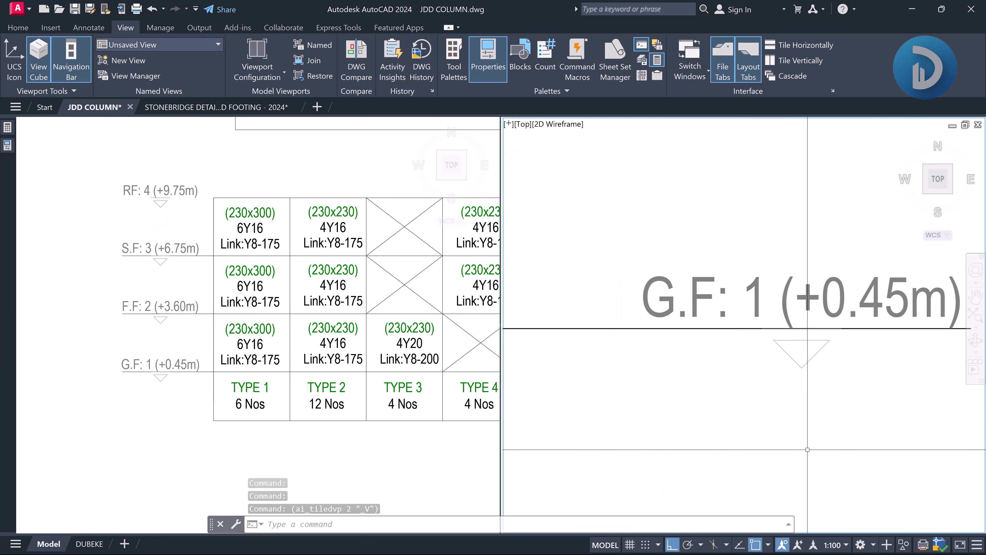
scroll(777, 369, down, 1)
middle_drag(759, 293, 780, 312)
scroll(780, 312, up, 1)
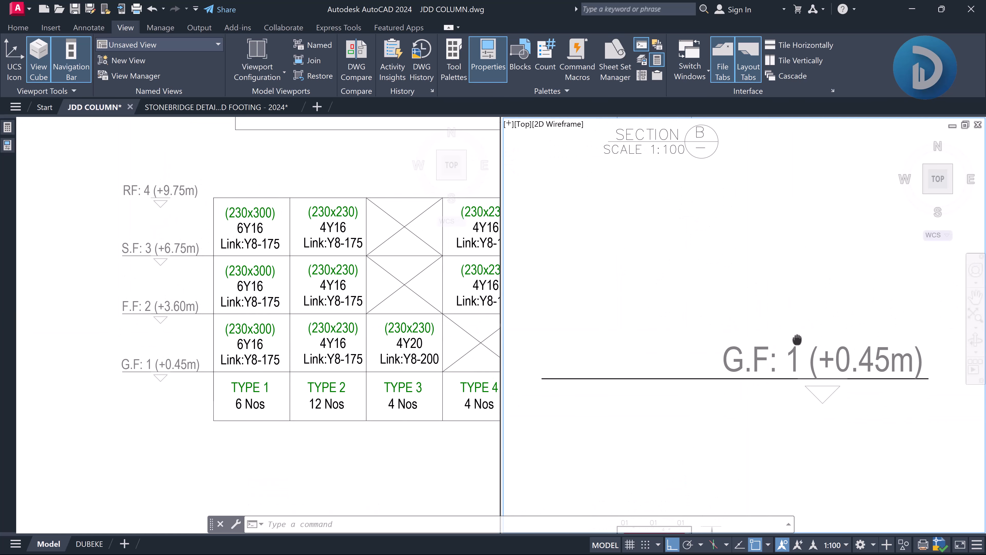
scroll(796, 338, down, 3)
scroll(797, 337, down, 3)
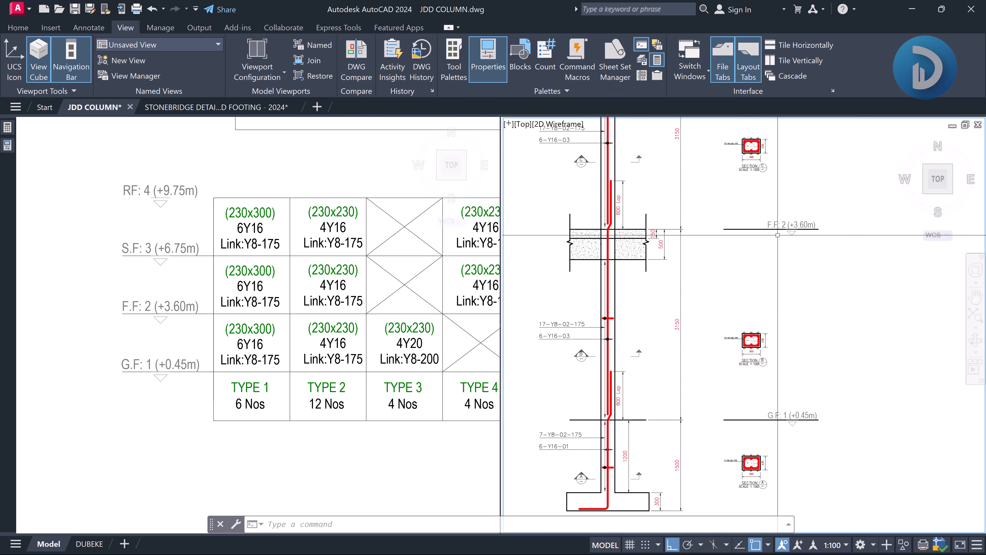
scroll(800, 246, up, 4)
middle_drag(800, 245, 799, 367)
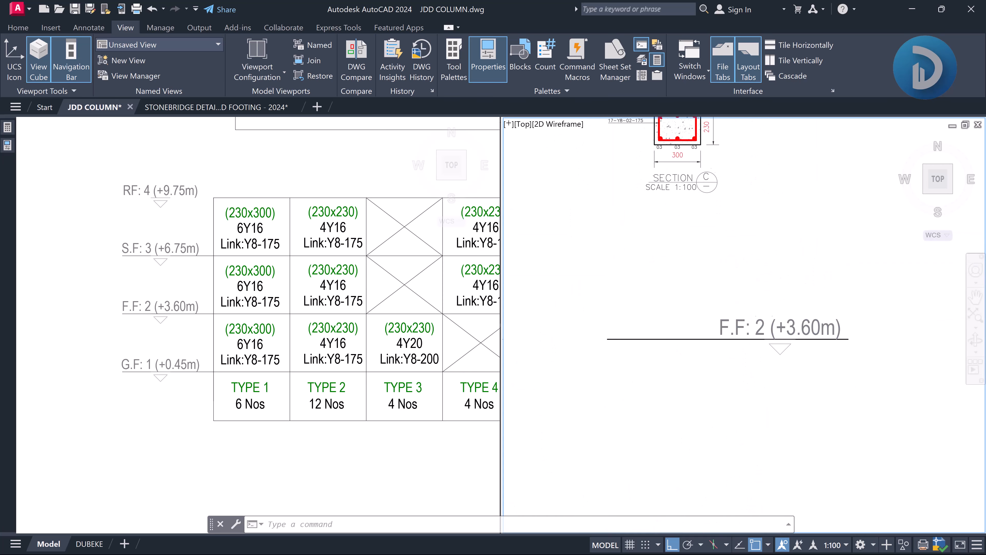
scroll(796, 307, down, 3)
middle_drag(774, 268, 765, 320)
scroll(773, 295, up, 4)
scroll(771, 272, down, 3)
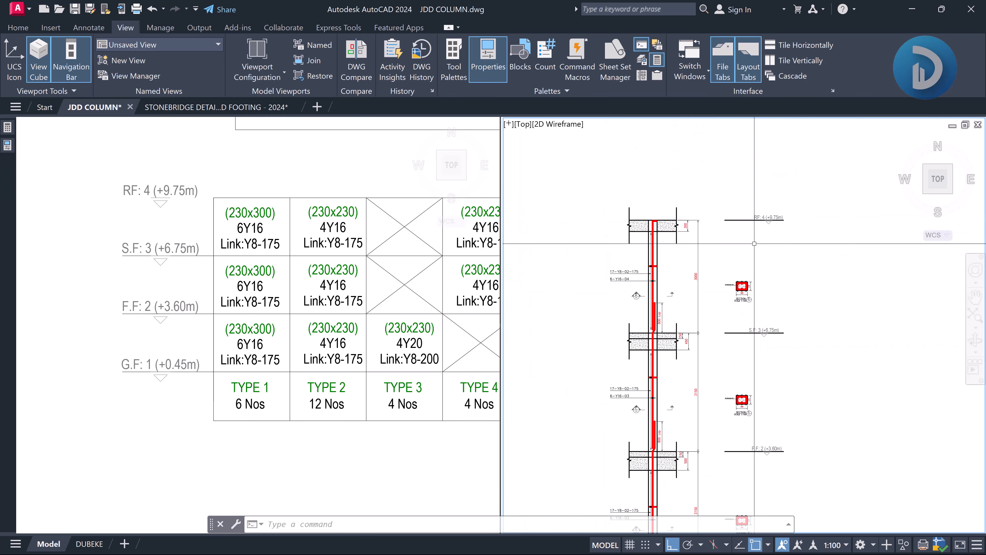
scroll(776, 183, up, 4)
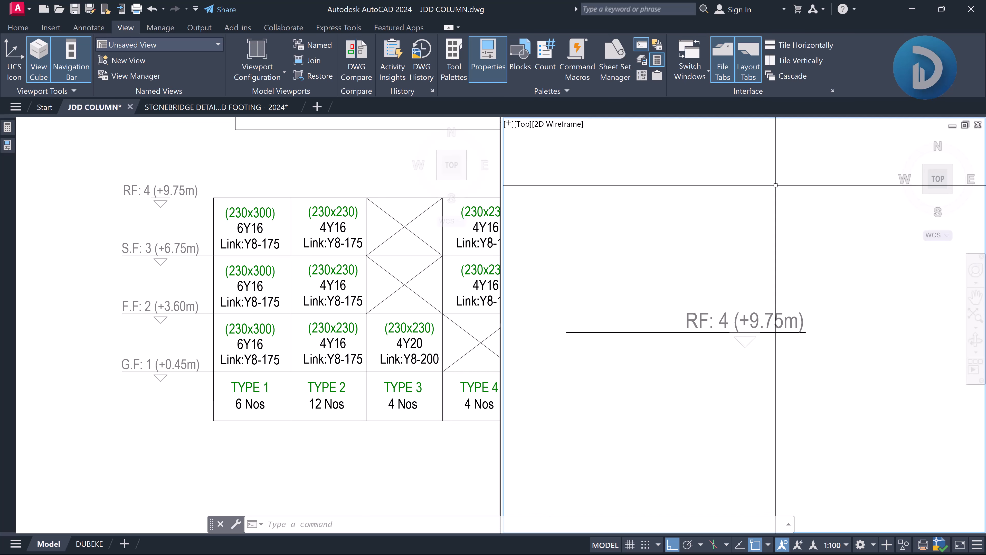
scroll(811, 218, down, 3)
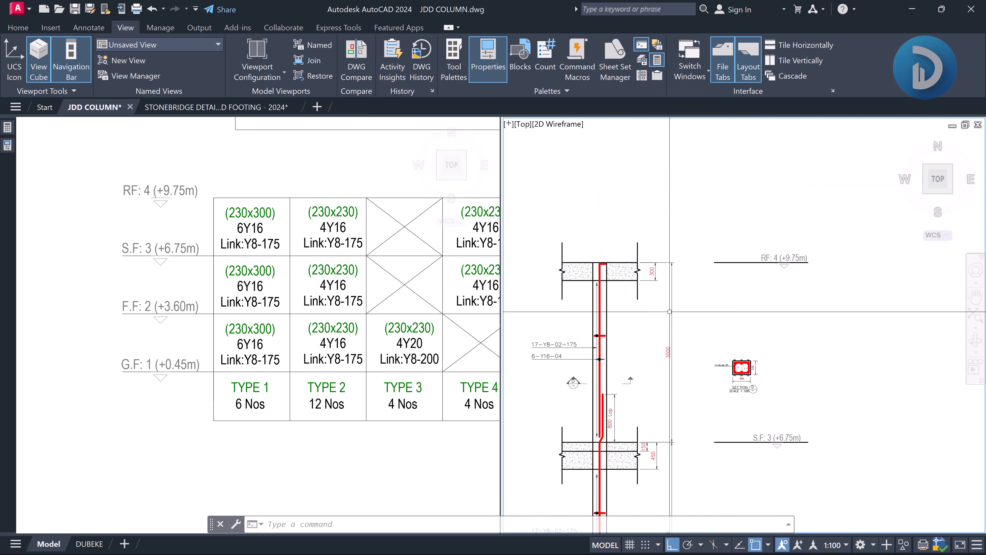
Examine the column elevation between footing and roof, checking its bar callouts, laps and storey dimensions against the column schedule
scroll(670, 311, down, 4)
scroll(731, 377, up, 4)
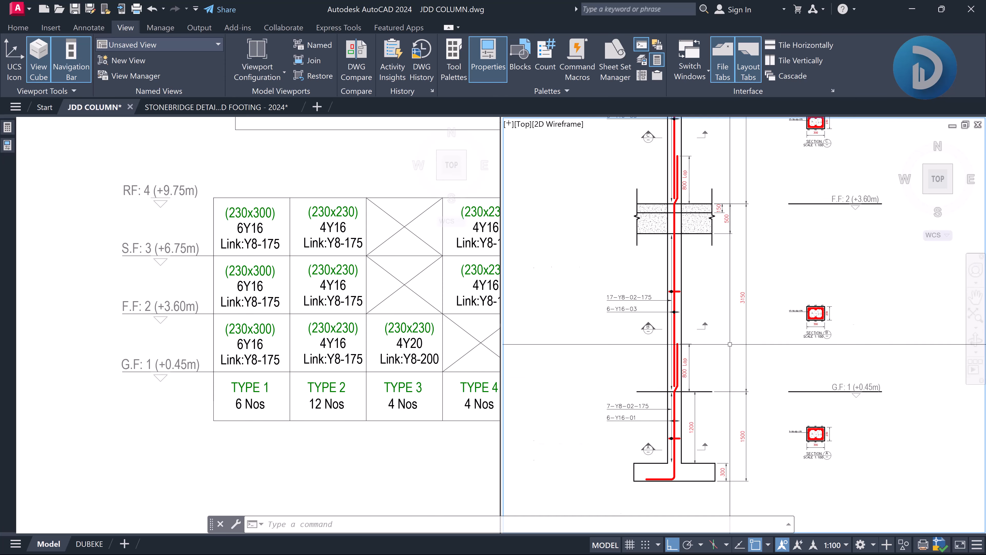
scroll(730, 344, up, 2)
mouse_move(788, 322)
middle_down()
mouse_move(808, 310)
mouse_move(800, 321)
middle_up()
scroll(741, 323, down, 4)
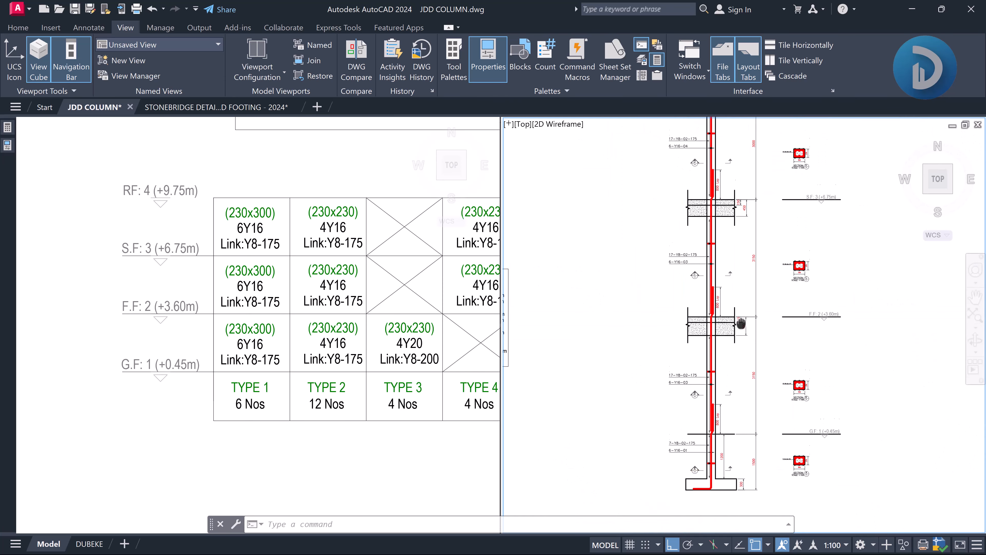
middle_drag(741, 323, 741, 332)
scroll(746, 277, up, 2)
middle_drag(740, 246, 775, 435)
middle_drag(788, 280, 774, 325)
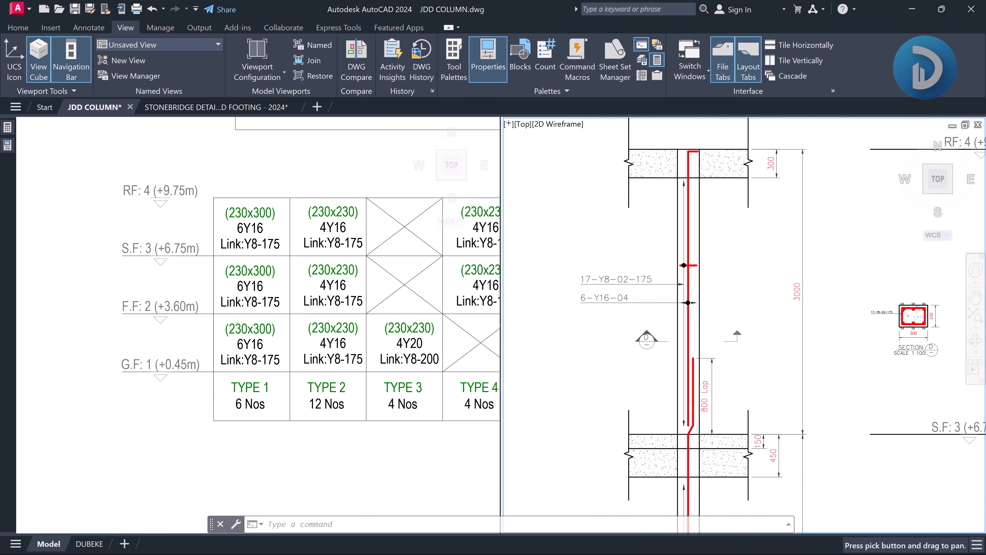
scroll(771, 384, down, 4)
scroll(771, 384, up, 4)
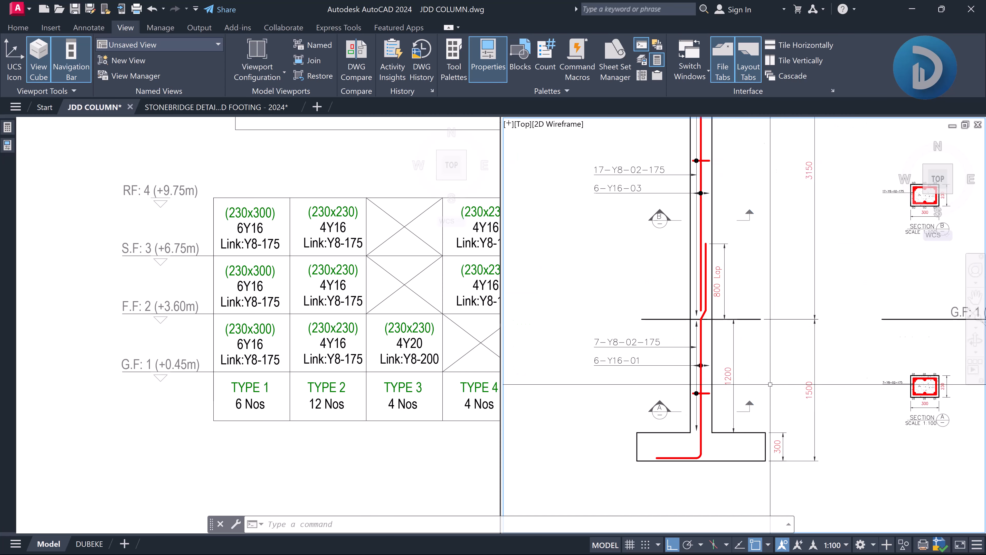
middle_drag(728, 360, 747, 346)
Outline the foundation depth value in the detailing information with a selection window and compare it with the footing part of the elevation
click(239, 345)
scroll(295, 376, down, 2)
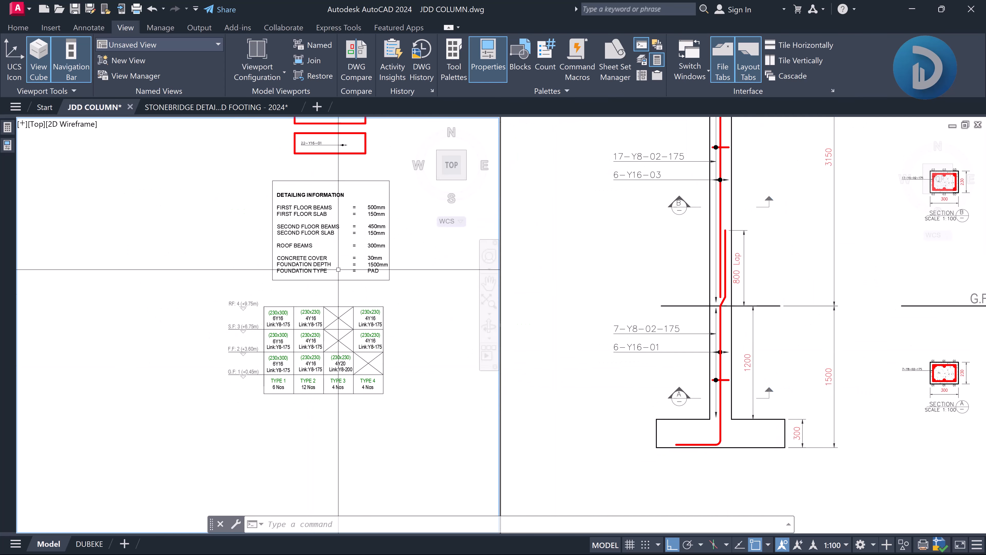
scroll(352, 264, up, 2)
middle_drag(364, 261, 326, 311)
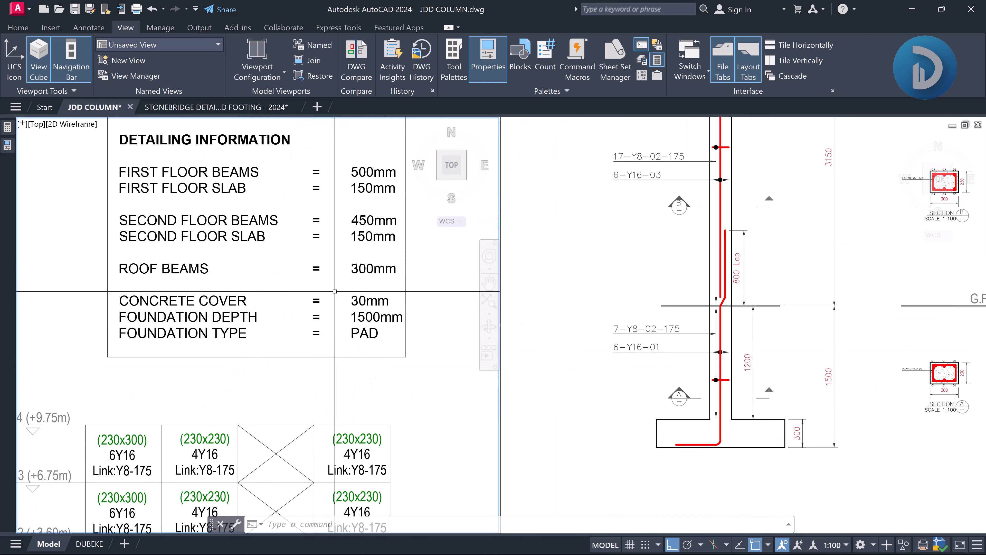
click(334, 305)
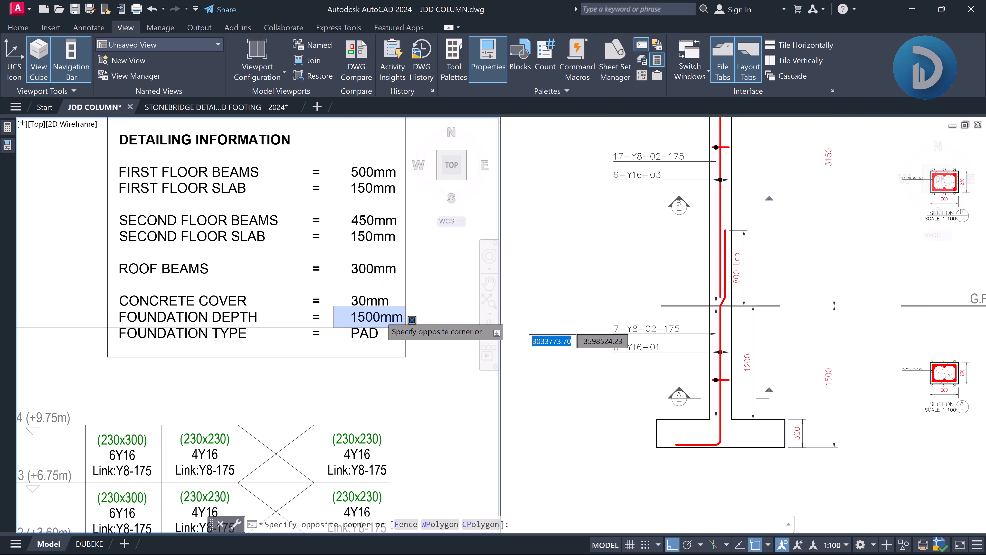
click(355, 294)
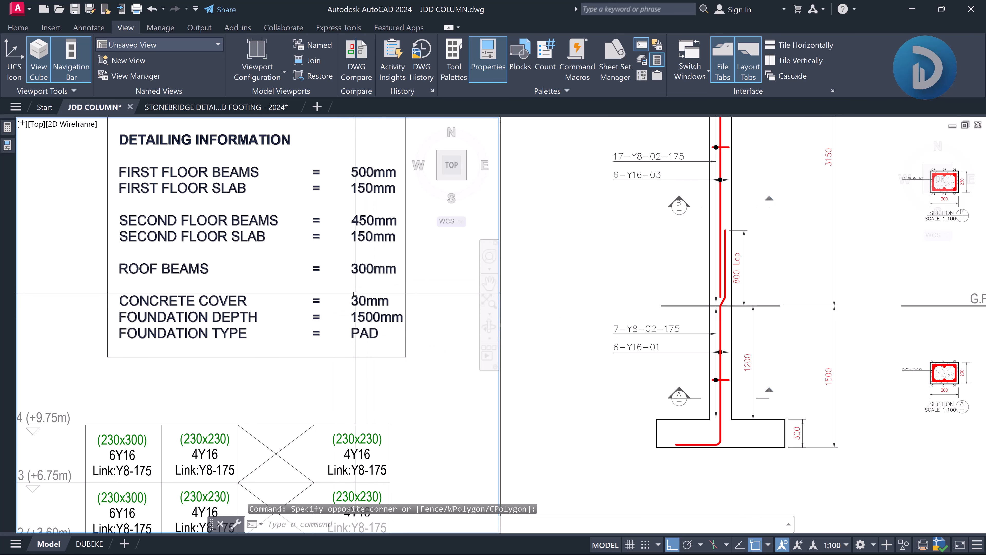
click(802, 344)
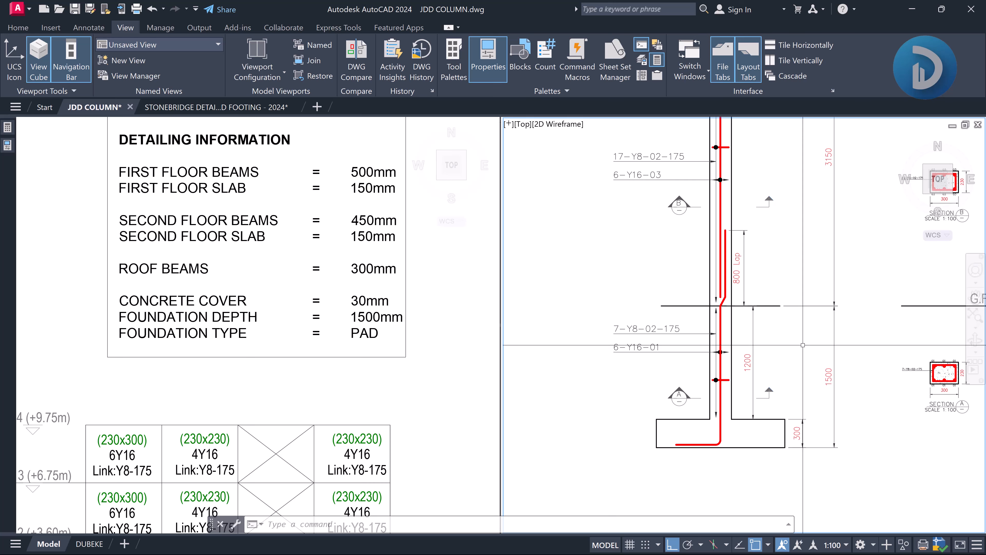
scroll(760, 402, down, 2)
click(689, 346)
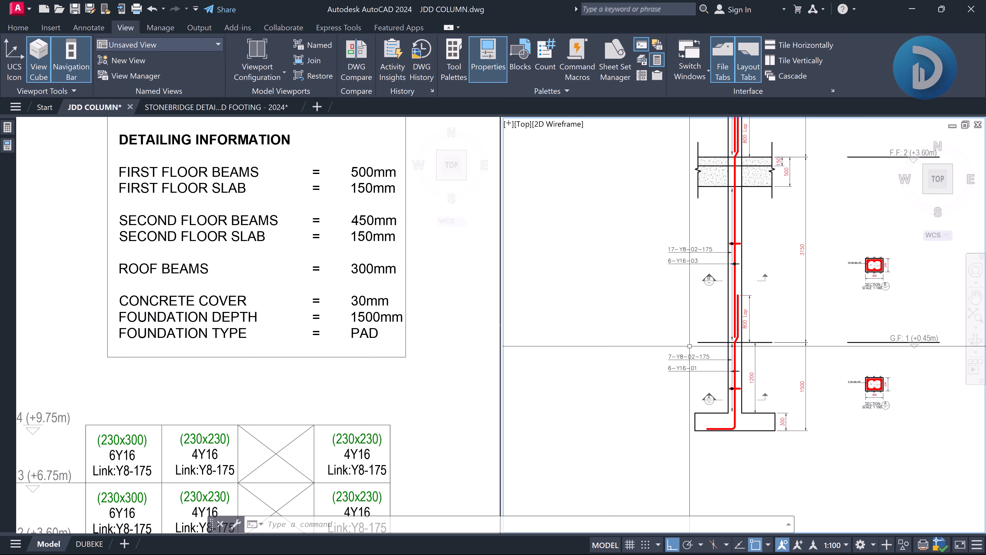
Draw a vertical bar line about 3815 mm long in the Section X - X column, from ground floor level to above the first floor
click(381, 254)
scroll(380, 255, down, 12)
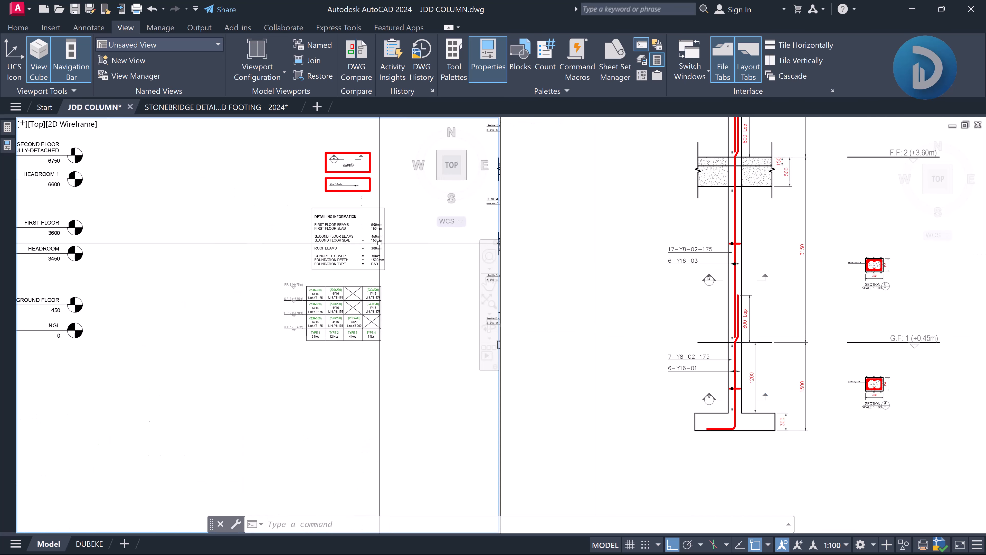
scroll(266, 243, up, 2)
middle_drag(244, 253, 257, 274)
scroll(267, 249, down, 3)
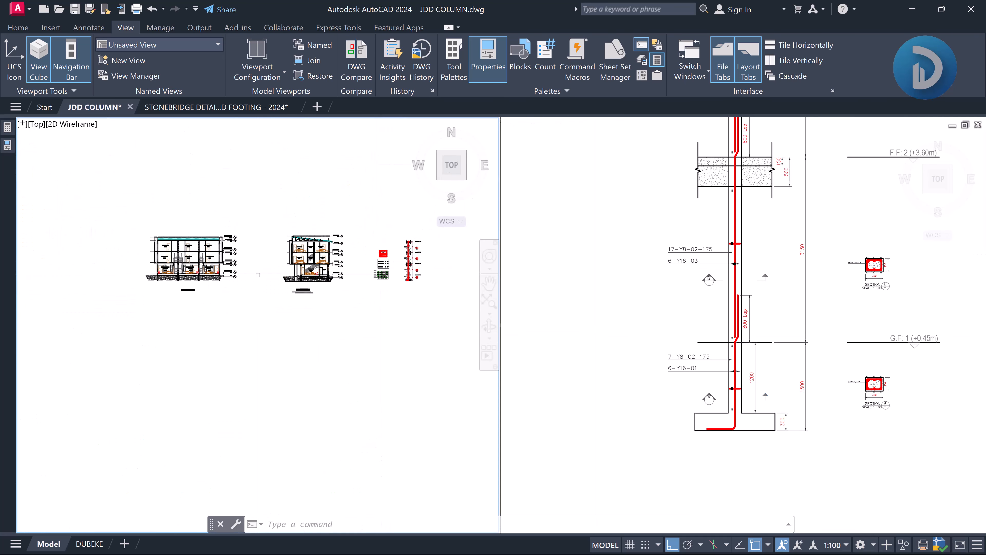
middle_drag(162, 263, 263, 253)
scroll(263, 254, up, 3)
middle_drag(331, 303, 256, 264)
scroll(324, 268, up, 5)
middle_drag(340, 239, 317, 345)
text(l)
key(Return)
scroll(317, 359, up, 4)
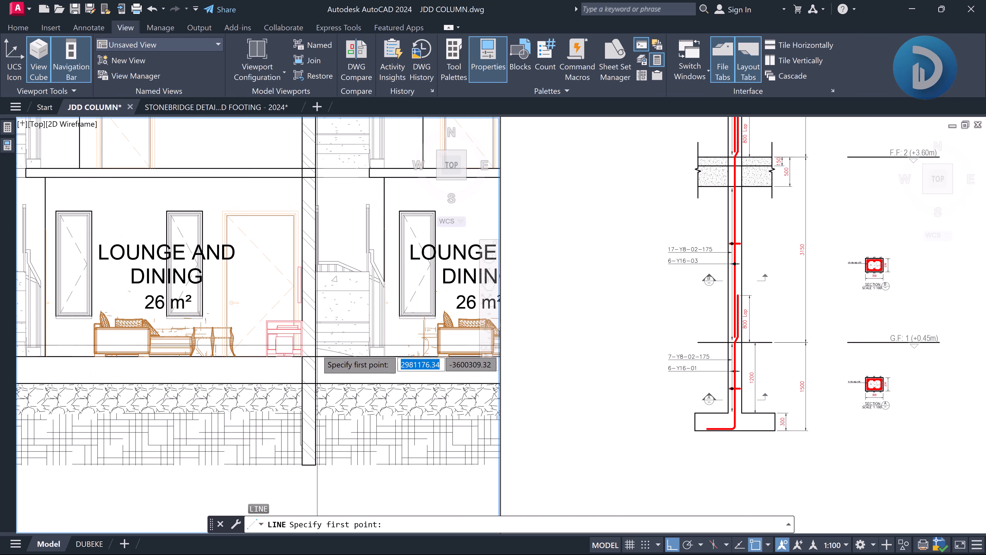
click(308, 352)
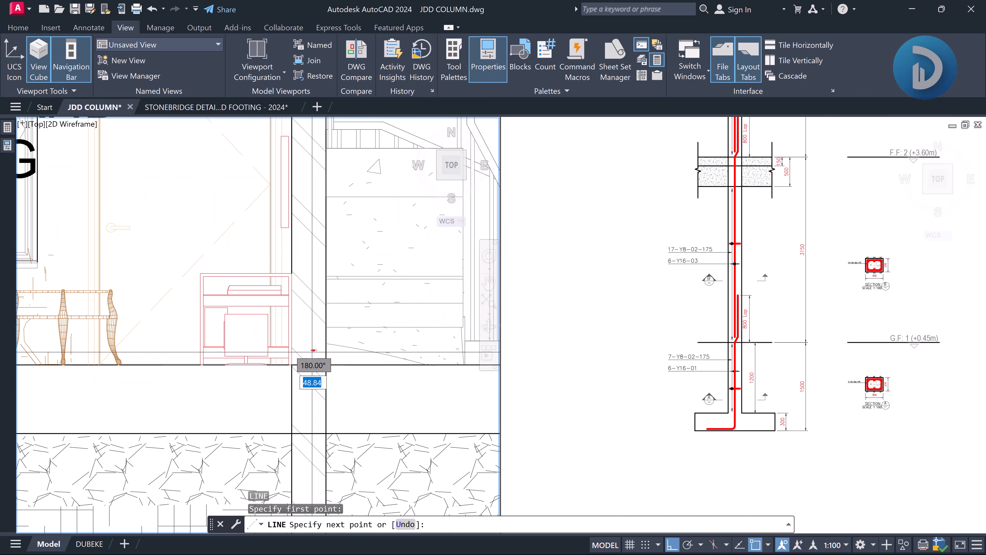
scroll(310, 356, down, 4)
scroll(309, 229, up, 6)
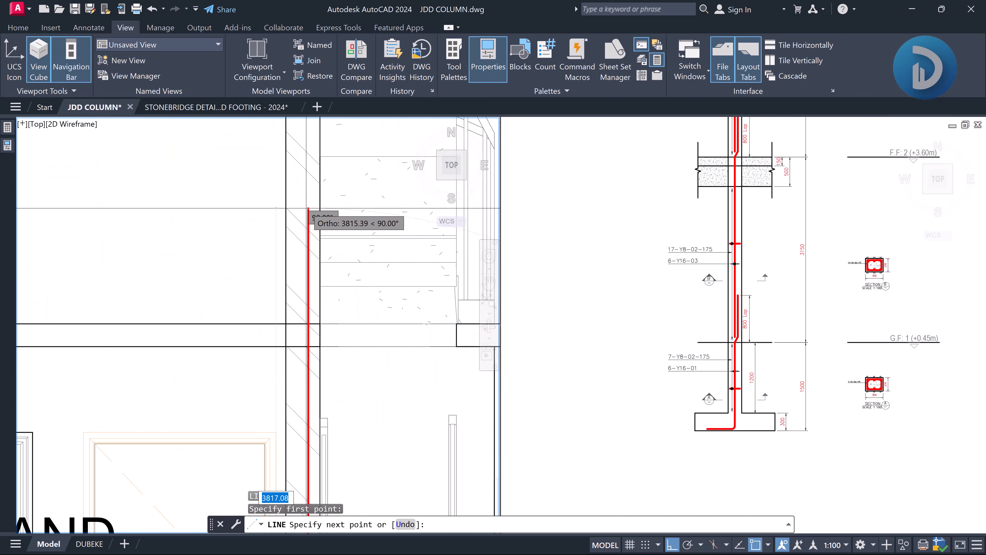
scroll(308, 203, down, 3)
key(Return)
scroll(308, 207, down, 1)
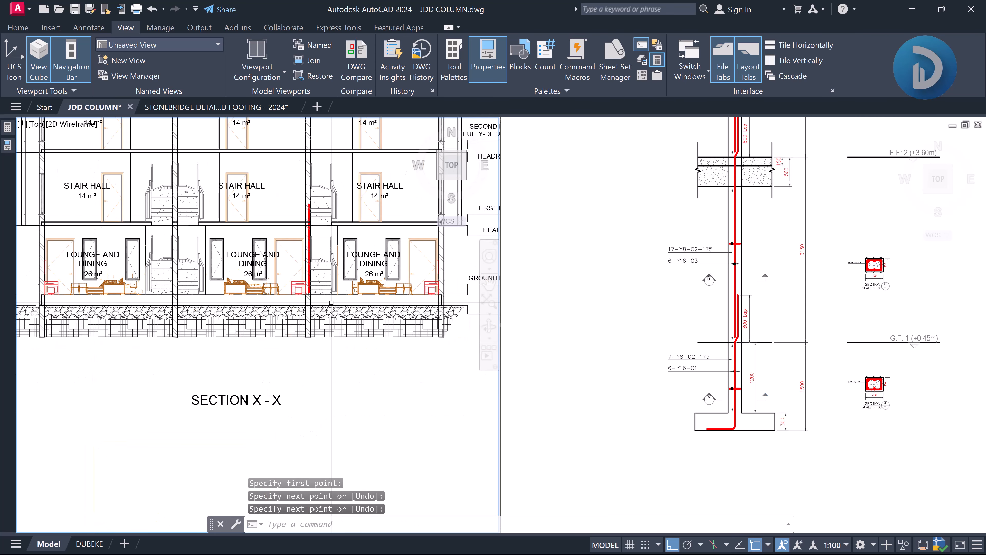
Draw a second vertical bar line in the same column, overlapping the first above ground floor and running down to near the column base
scroll(319, 291, up, 2)
key(Return)
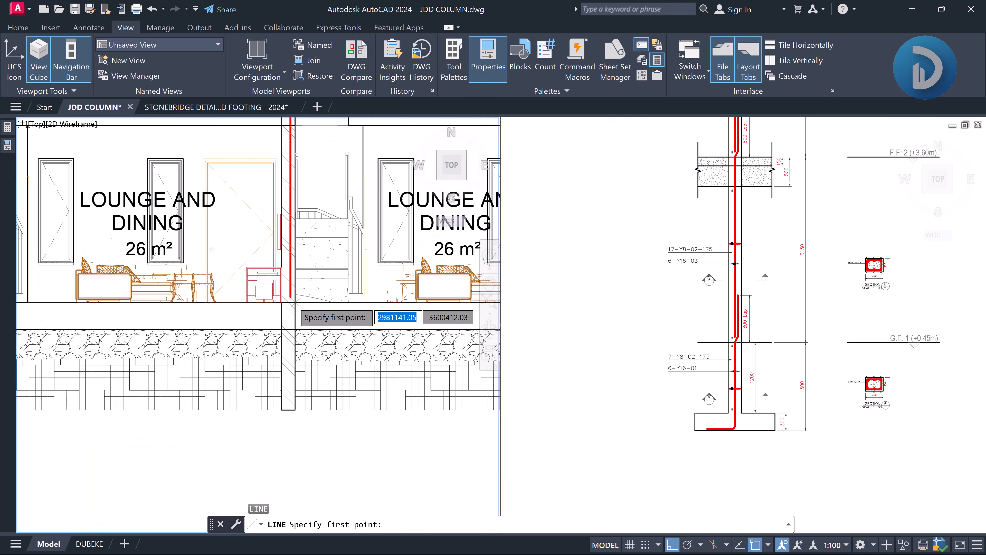
scroll(301, 305, up, 5)
click(275, 167)
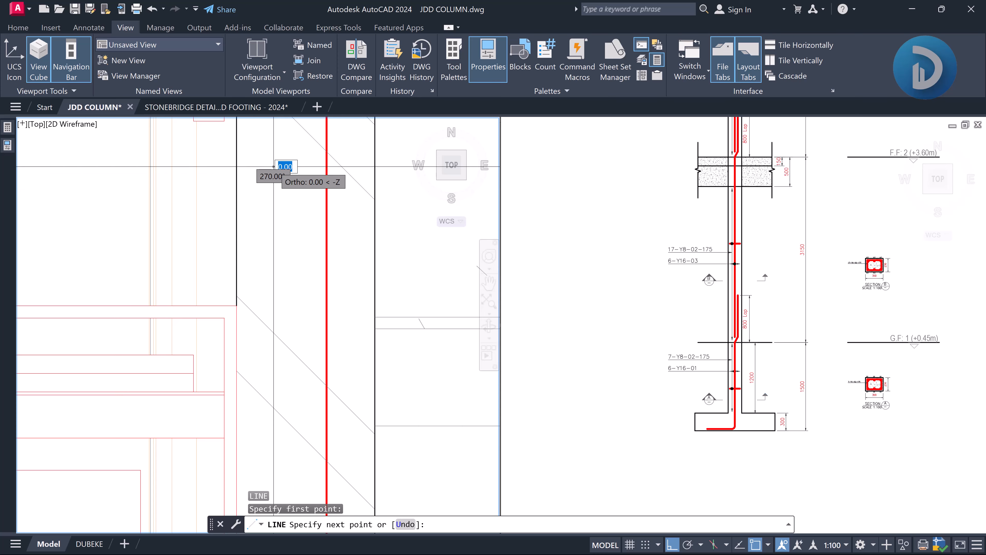
scroll(274, 168, down, 5)
scroll(270, 283, up, 3)
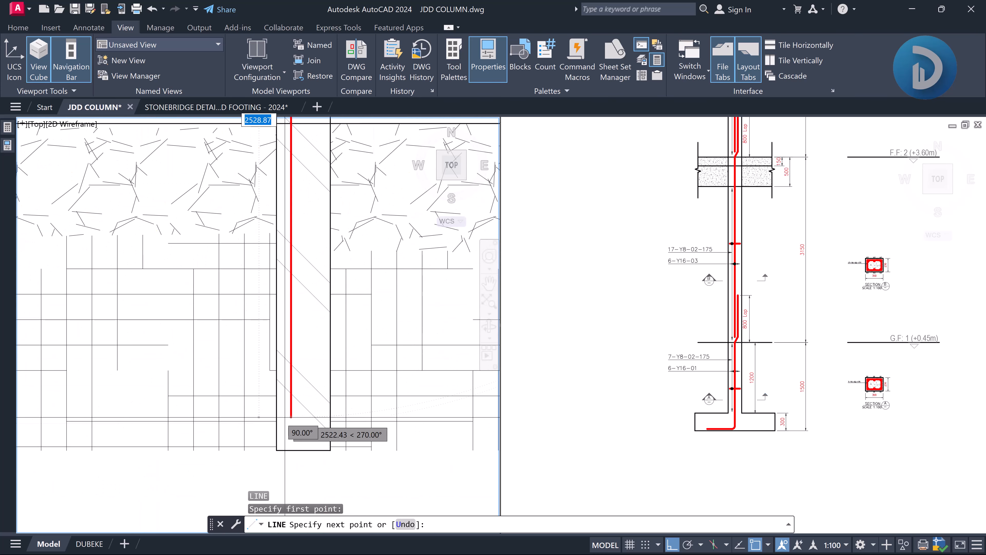
click(290, 435)
key(Return)
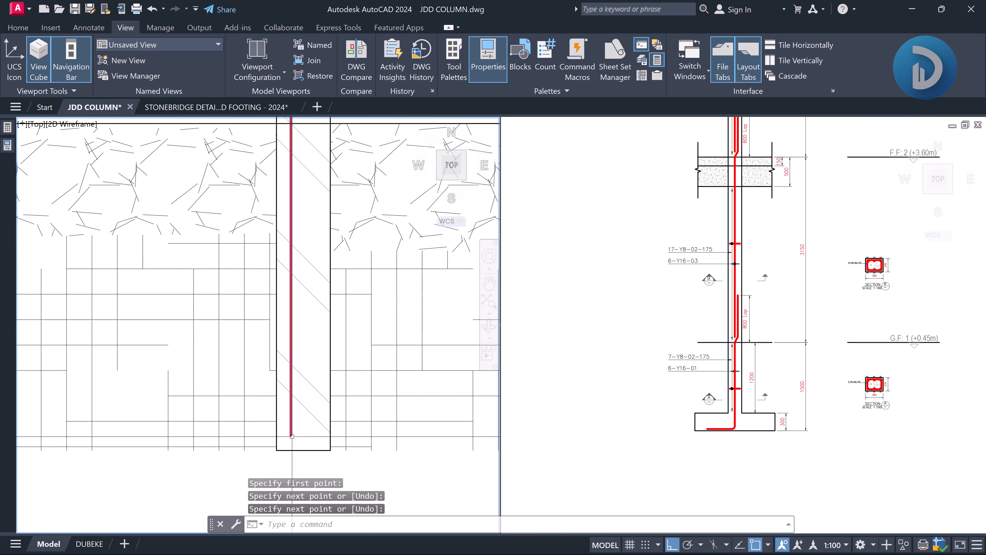
Select the lower bar line in the Section X - X column to examine its extent, and clear the selection
scroll(291, 435, down, 4)
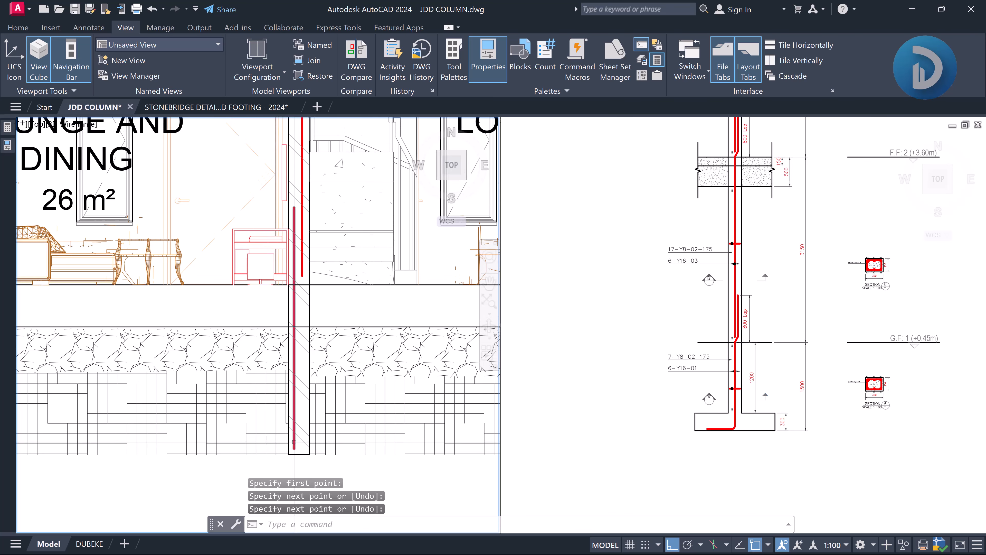
middle_drag(295, 220, 287, 273)
click(287, 344)
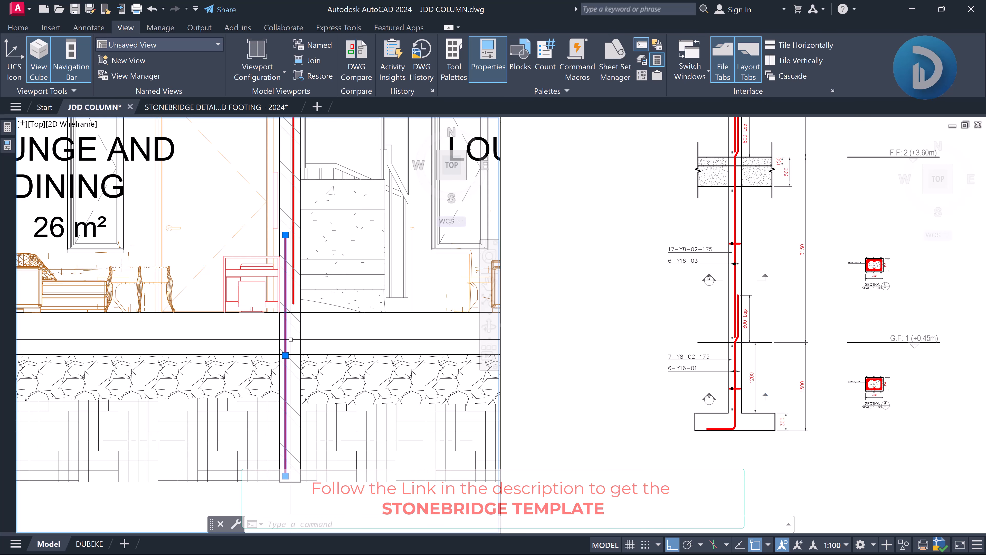
key(Escape)
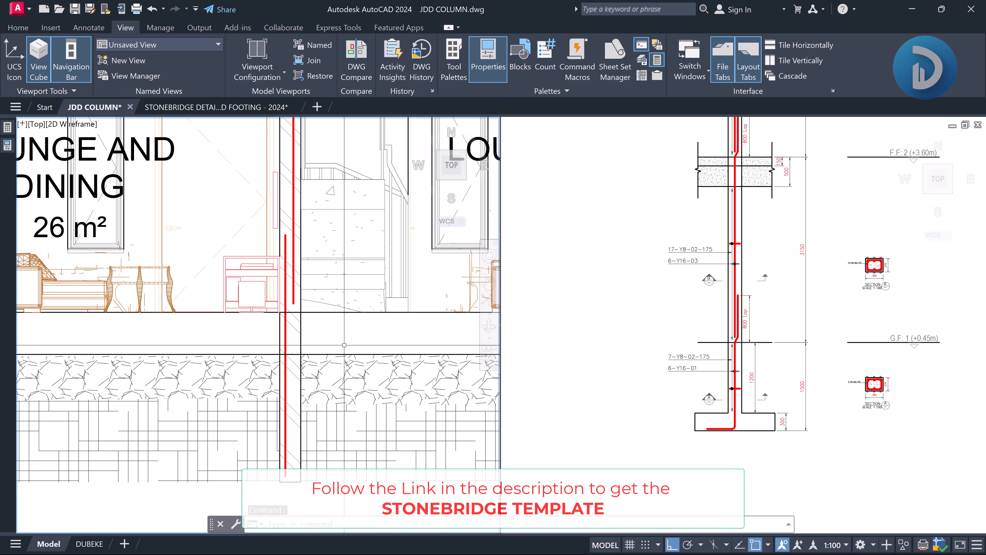
Compare the overlapping bar lines in the building section with the 800 Lap detail at ground floor level of the column elevation
scroll(289, 305, up, 3)
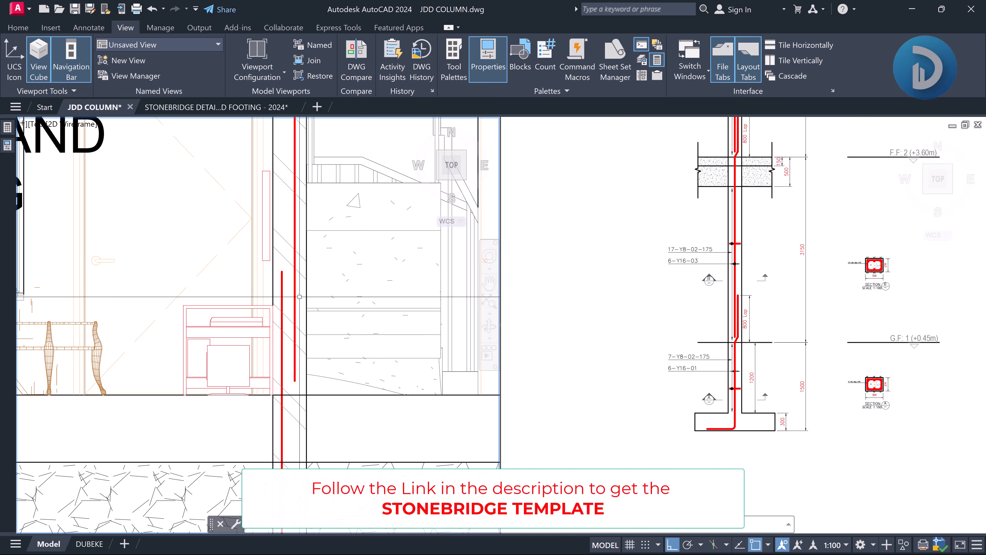
scroll(758, 313, up, 5)
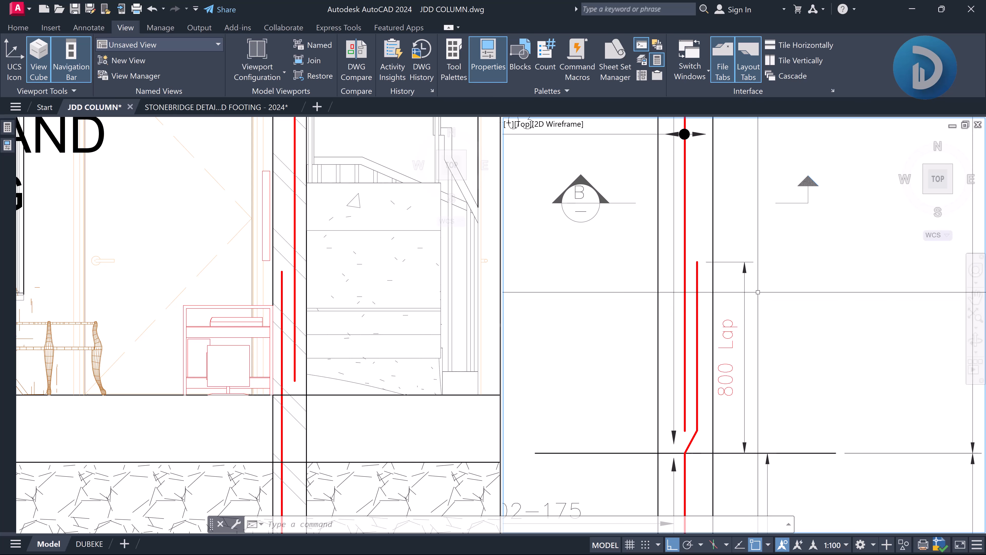
scroll(759, 313, down, 4)
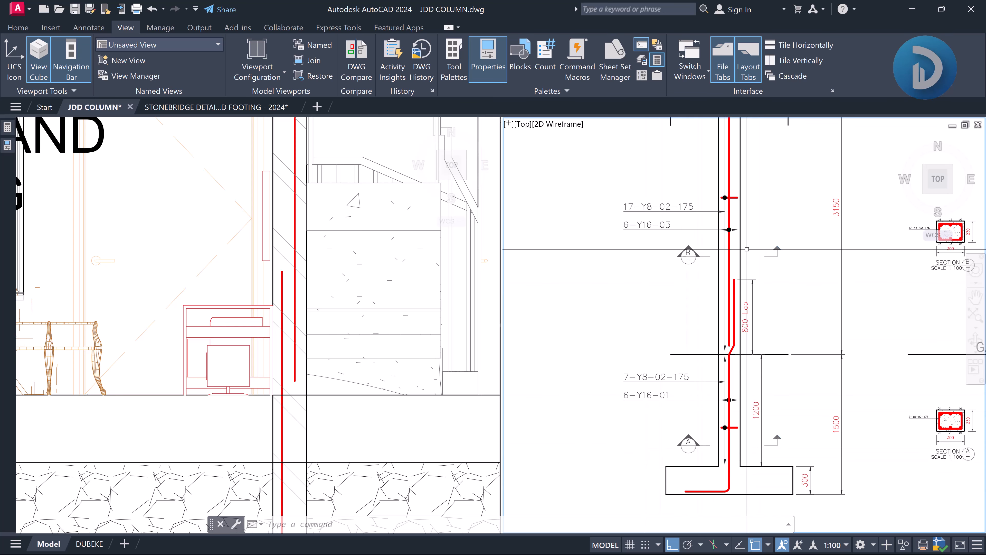
scroll(775, 307, up, 4)
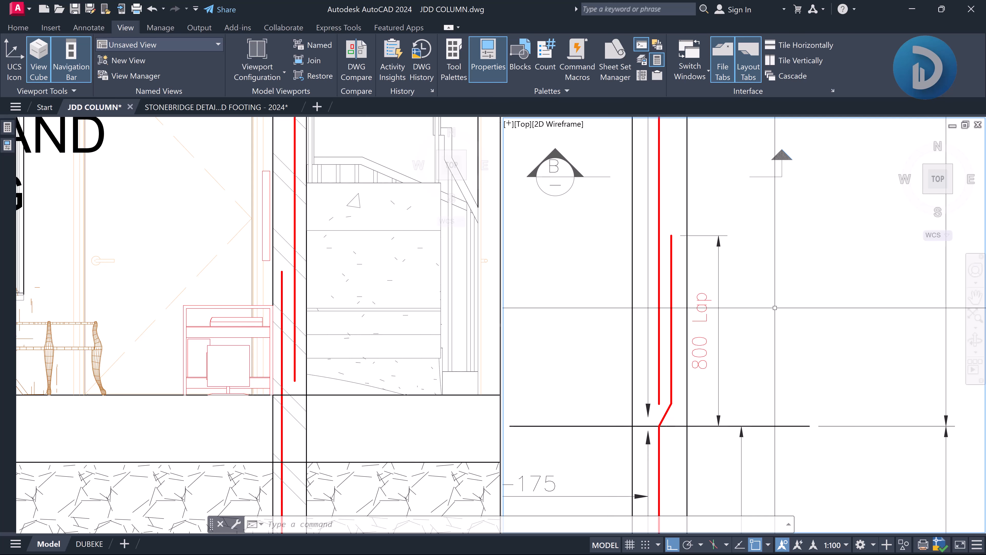
scroll(757, 285, down, 4)
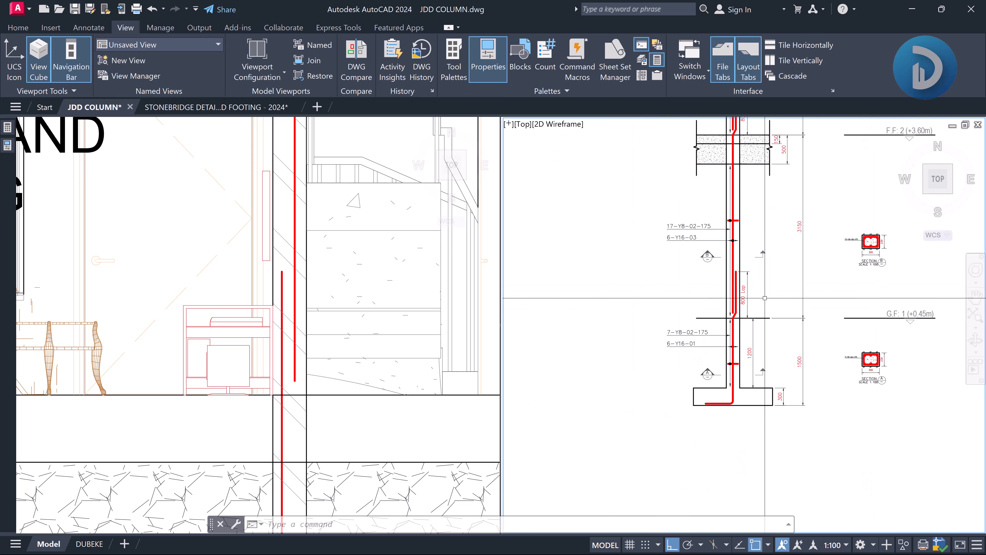
Examine the bent foot of the 6-Y16-01 starter bar inside the 300 mm deep footing of the column elevation
scroll(730, 412, up, 6)
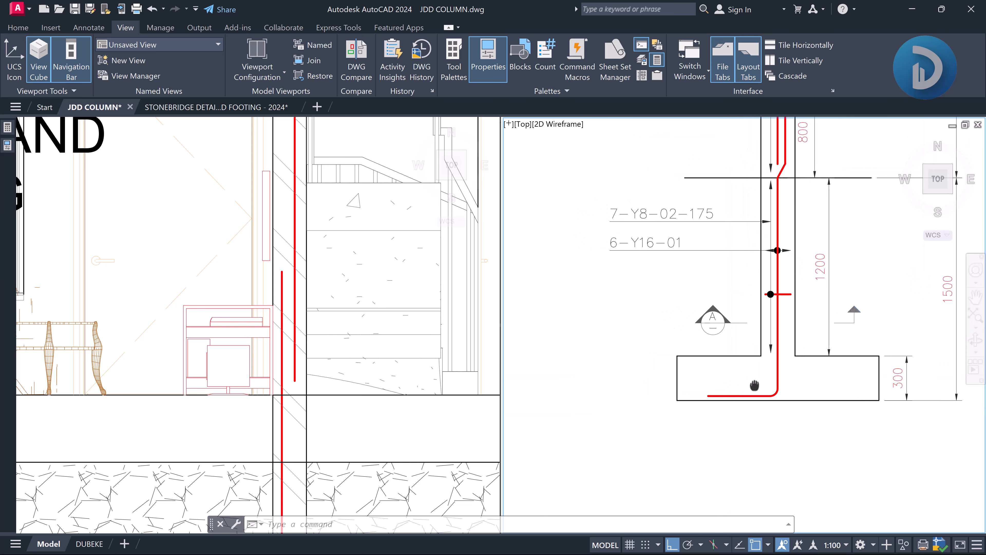
scroll(701, 396, up, 3)
click(740, 394)
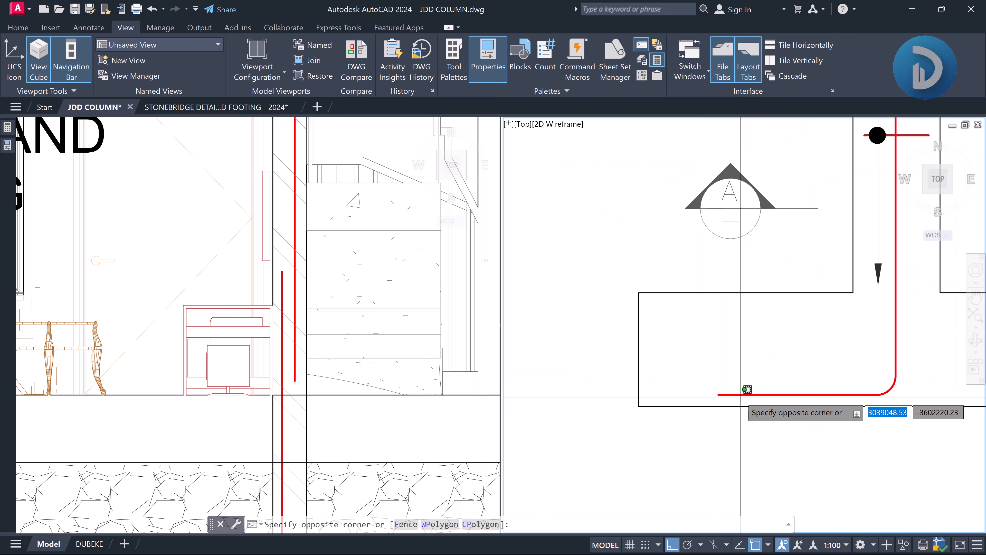
click(734, 383)
key(Escape)
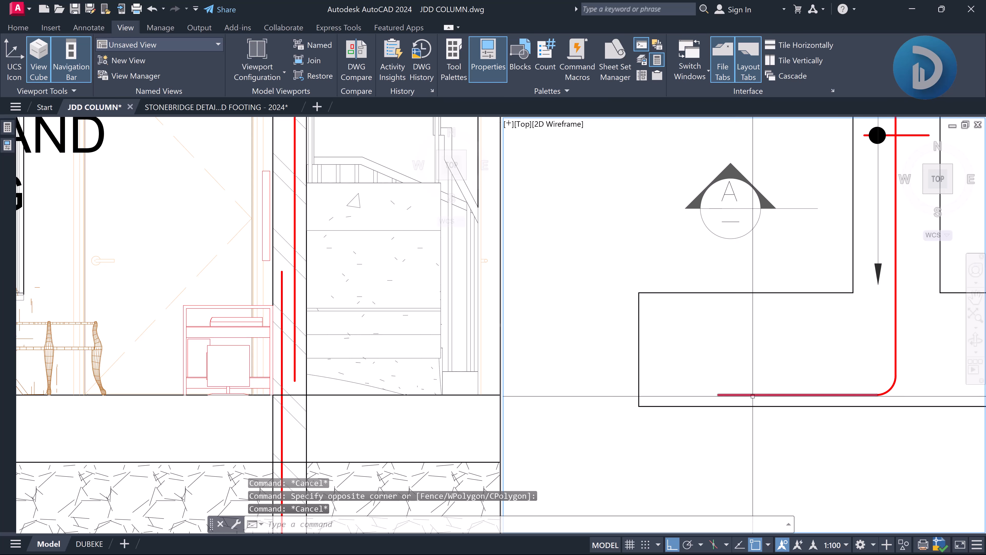
scroll(741, 399, down, 5)
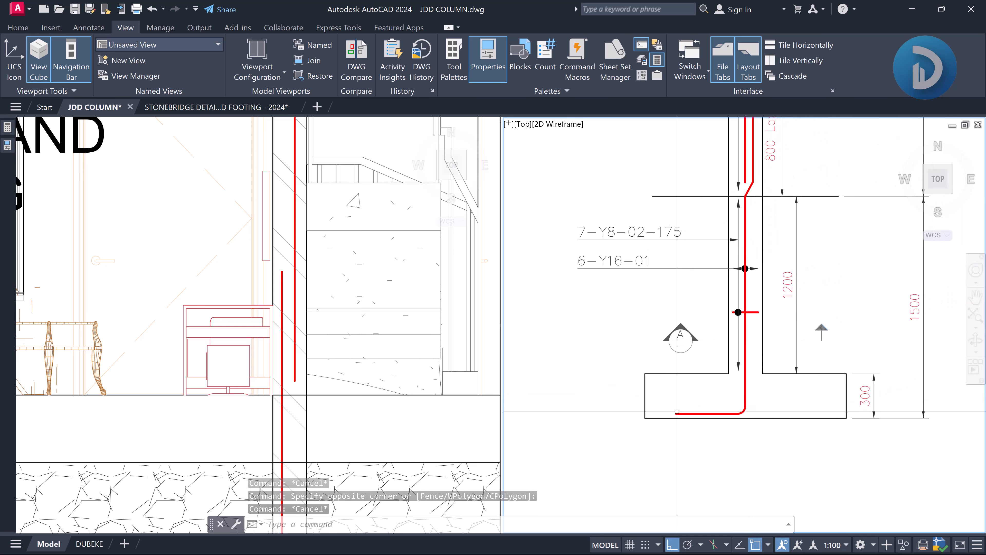
middle_drag(744, 374, 723, 440)
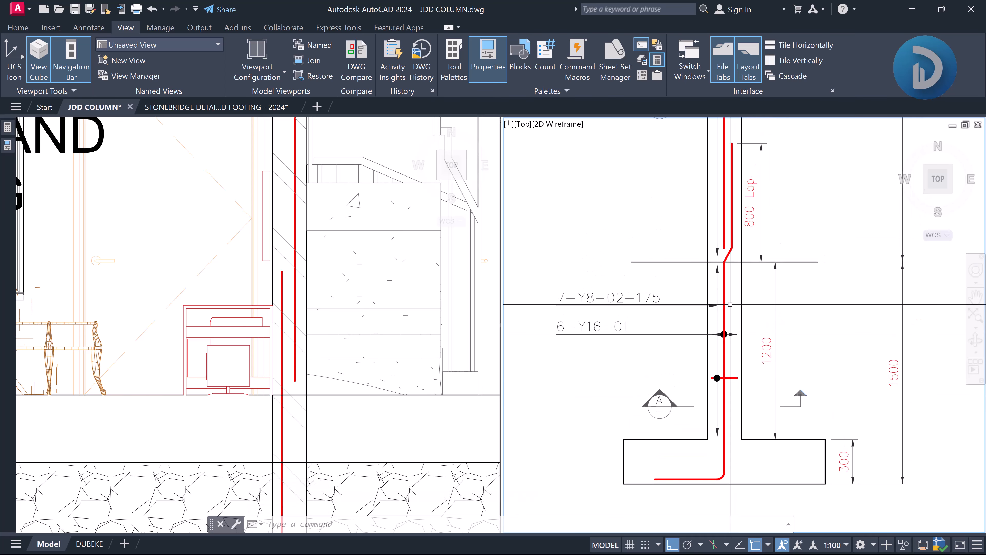
Inspect the cranked starter bar and its 800 Lap with the 6-Y16-03 bar above the ground floor line
scroll(728, 270, up, 3)
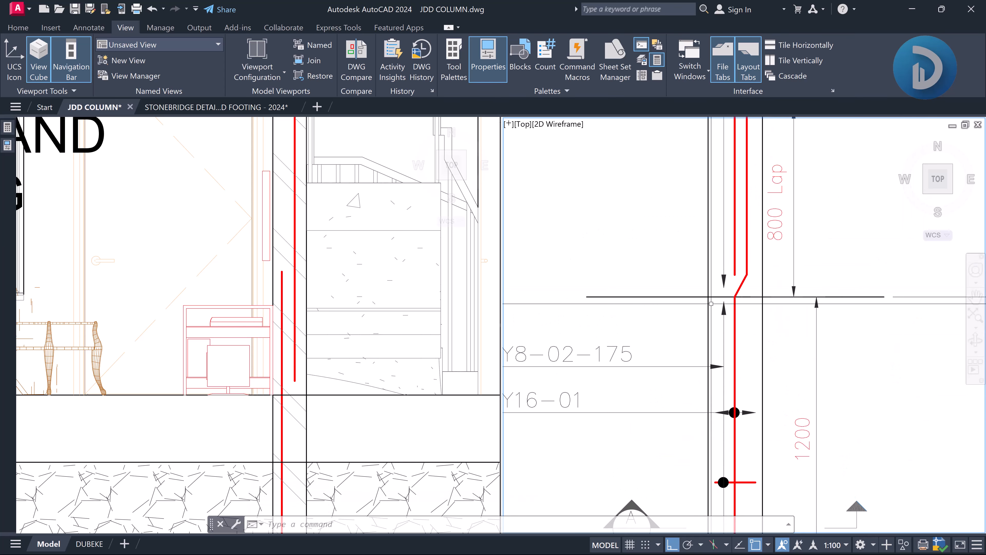
middle_drag(724, 303, 682, 338)
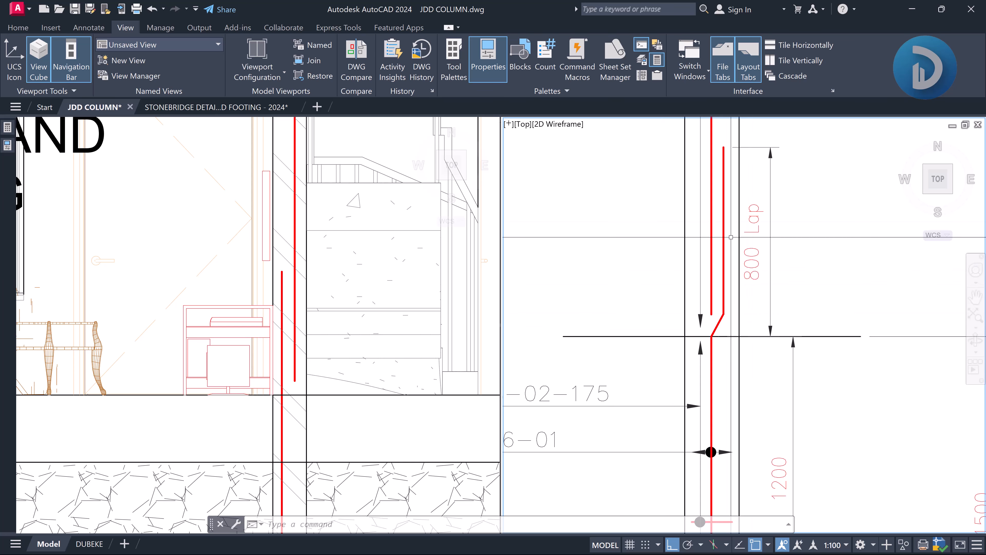
scroll(731, 150, down, 4)
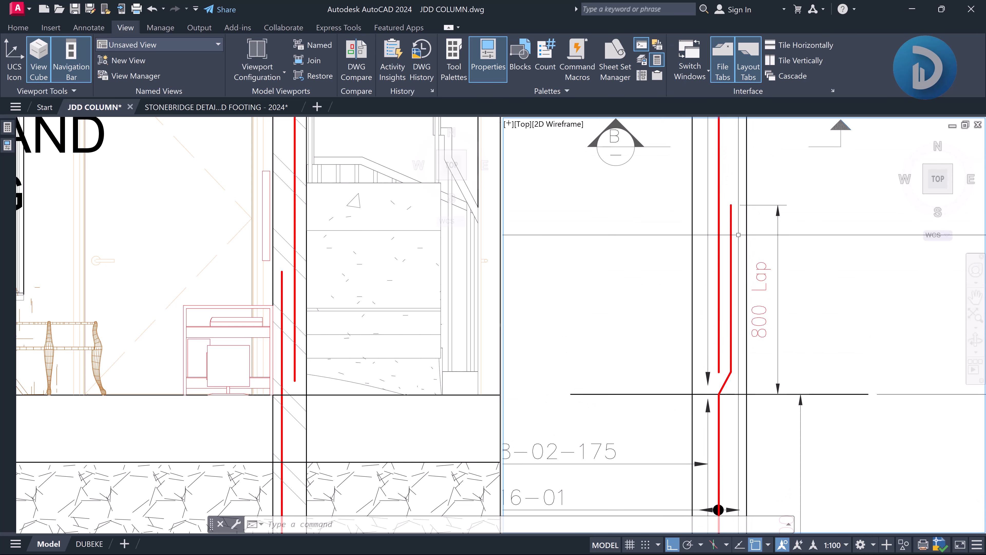
scroll(726, 213, up, 2)
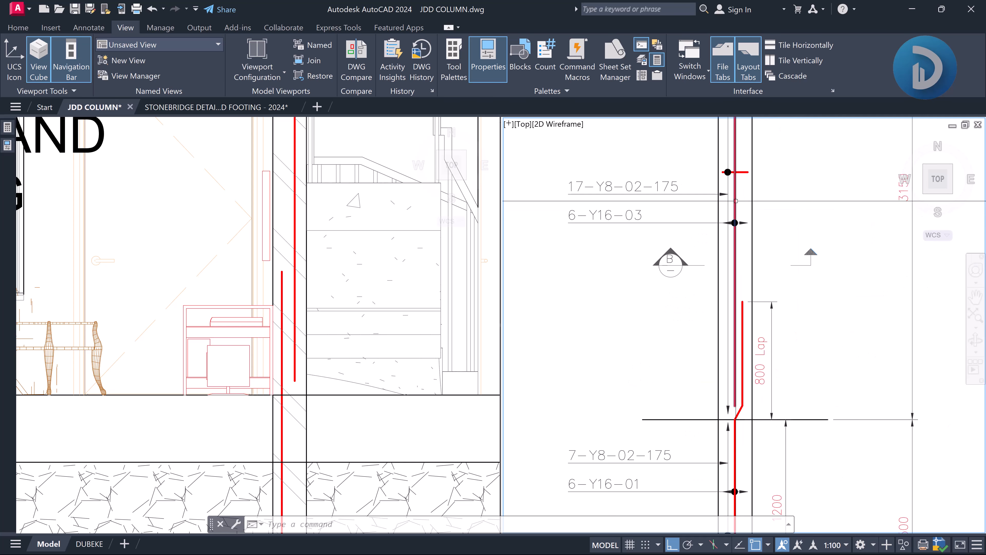
middle_drag(773, 339, 759, 289)
scroll(739, 307, up, 2)
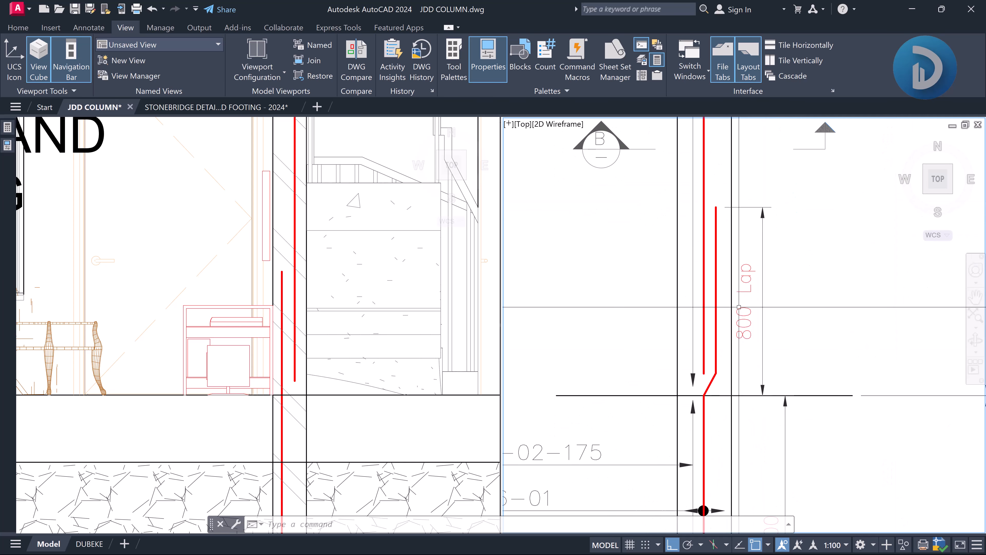
scroll(702, 272, down, 4)
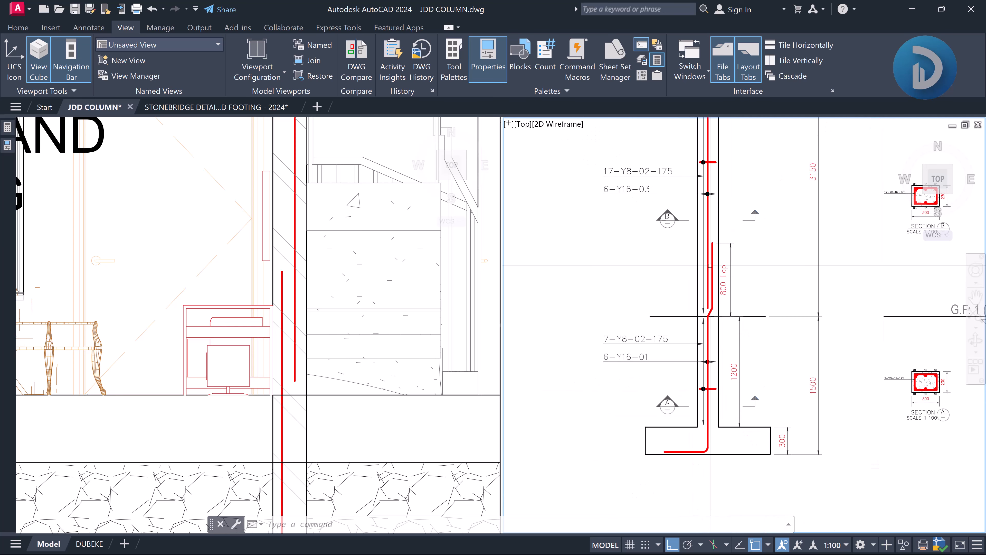
scroll(651, 366, up, 4)
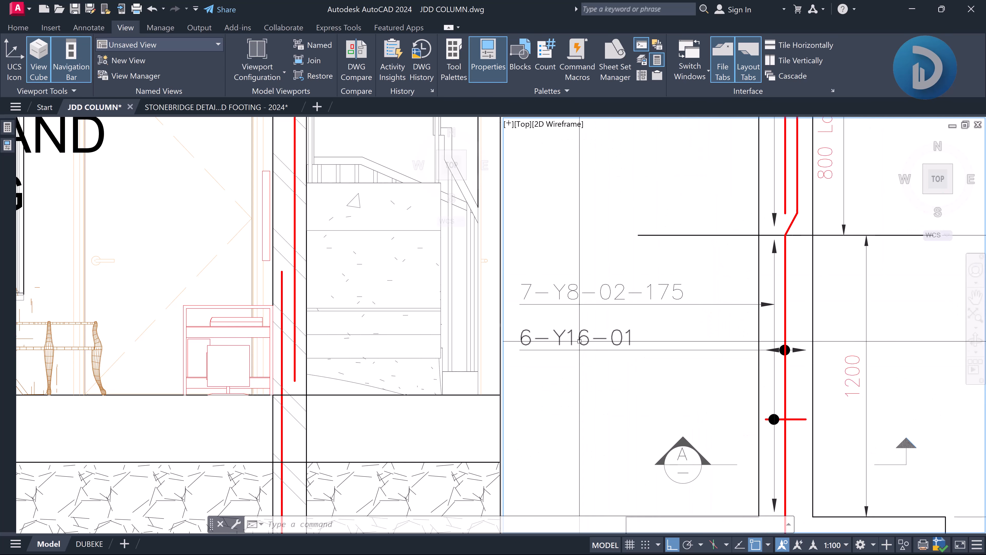
middle_drag(725, 282, 665, 389)
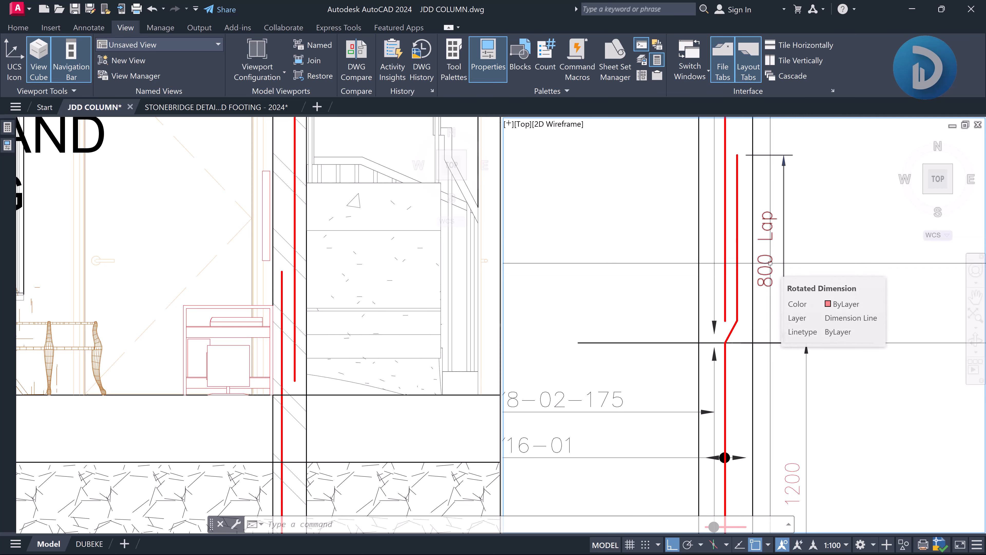
scroll(769, 262, down, 4)
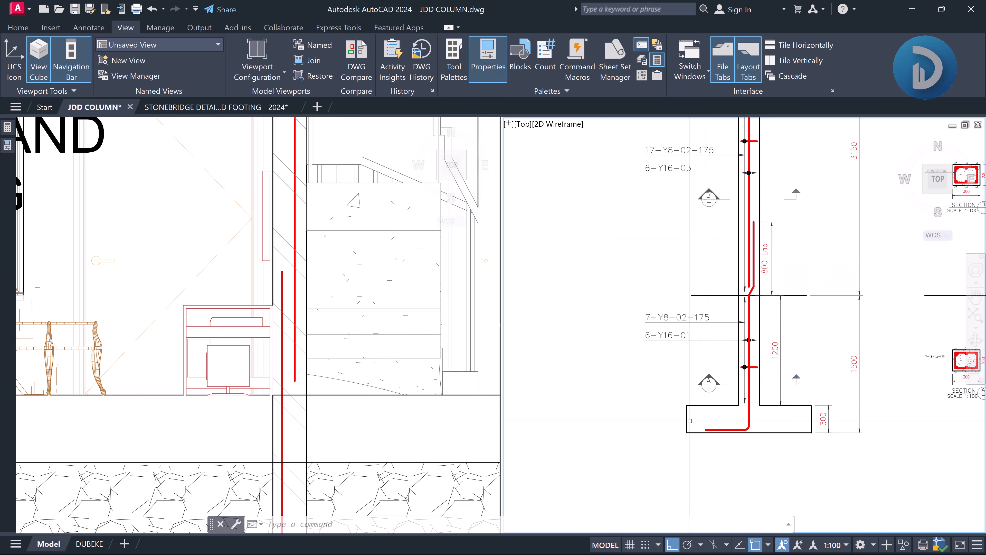
Trace the column's main bars from the footing up through each floor beam and lap to the roof level
scroll(746, 426, up, 2)
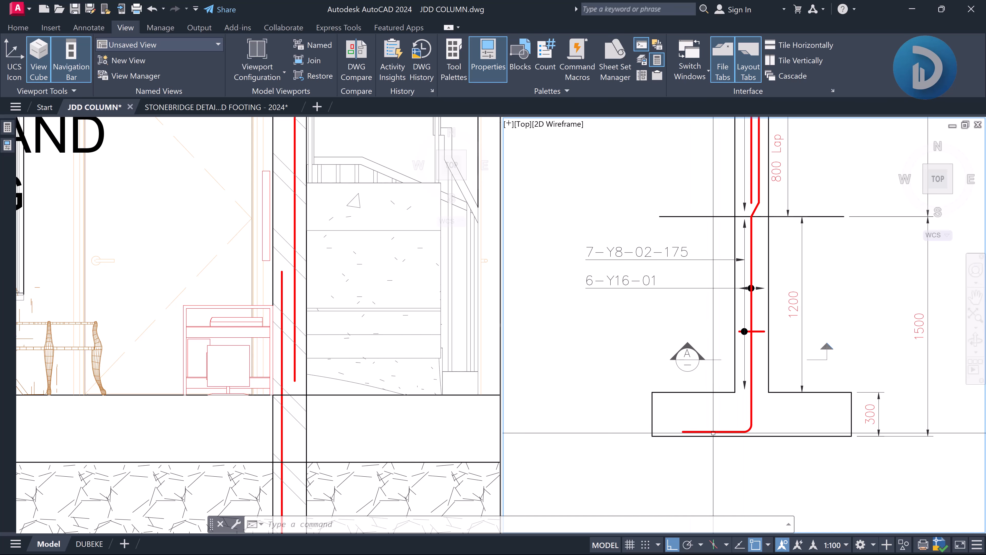
middle_drag(731, 210, 774, 361)
scroll(774, 361, down, 1)
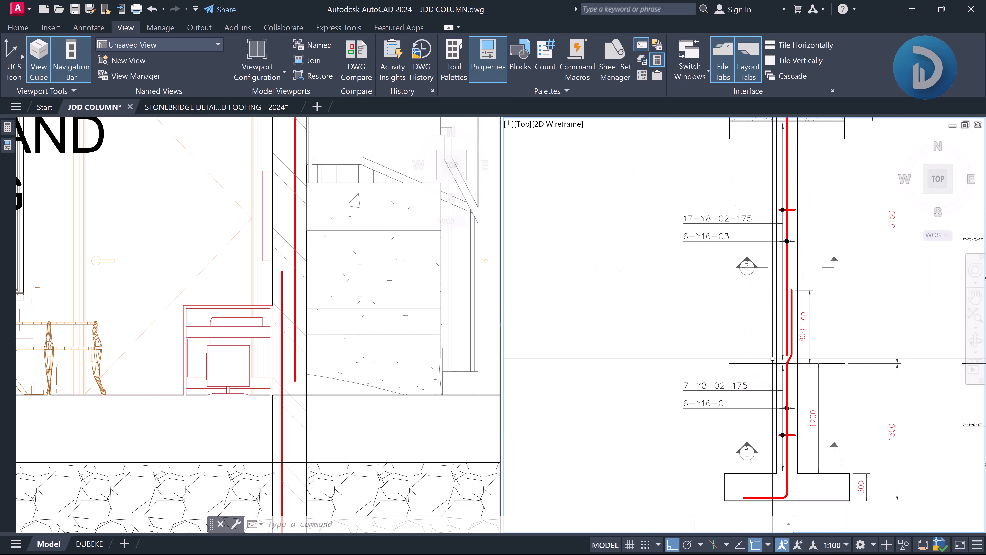
middle_drag(769, 326, 765, 394)
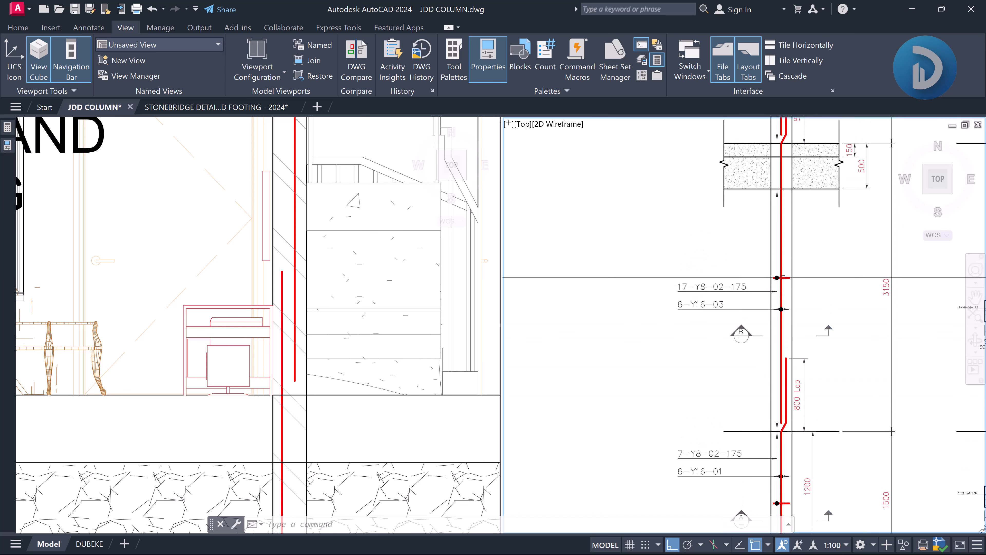
middle_drag(783, 205, 789, 404)
middle_drag(774, 303, 762, 413)
middle_drag(779, 212, 768, 334)
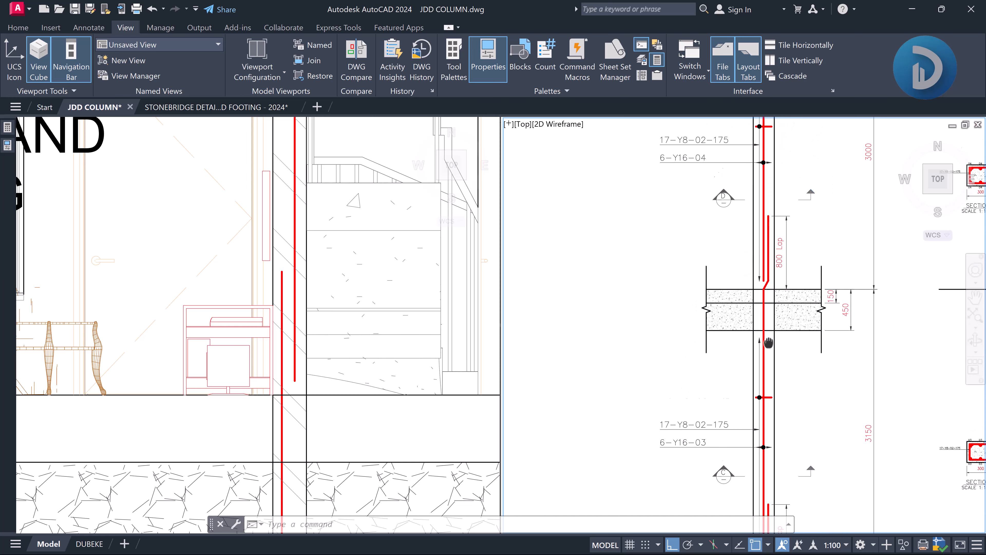
middle_drag(768, 283, 767, 338)
middle_drag(759, 270, 757, 348)
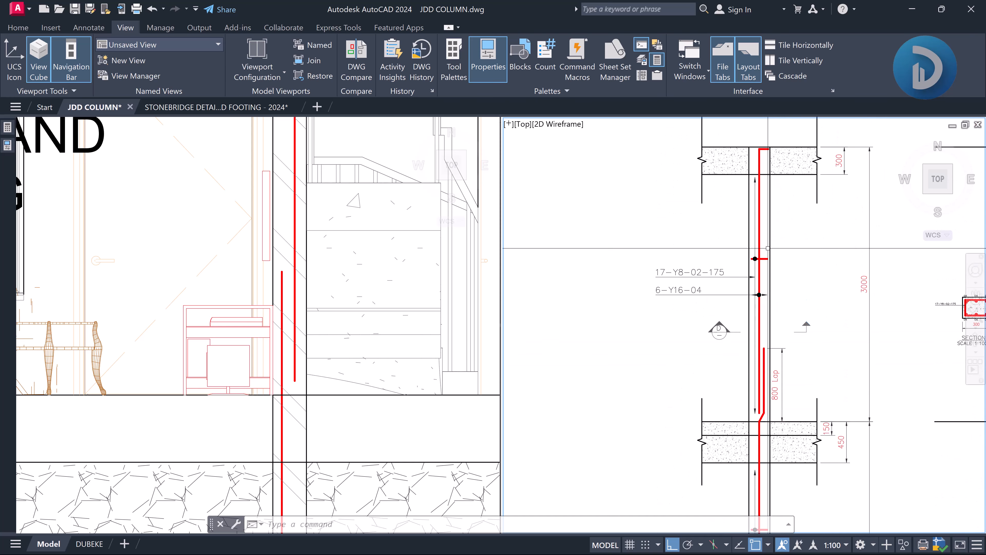
Select the 6-Y16-04 bar at the roof beam to examine its bent top end, and review the upper column elevation
scroll(764, 150, up, 4)
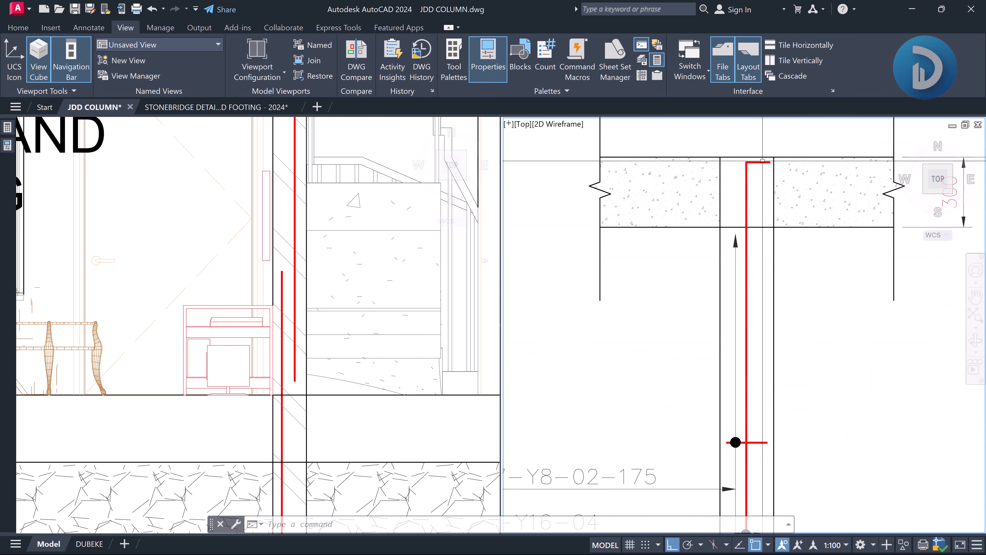
scroll(762, 161, up, 1)
click(761, 201)
click(730, 198)
scroll(730, 198, down, 1)
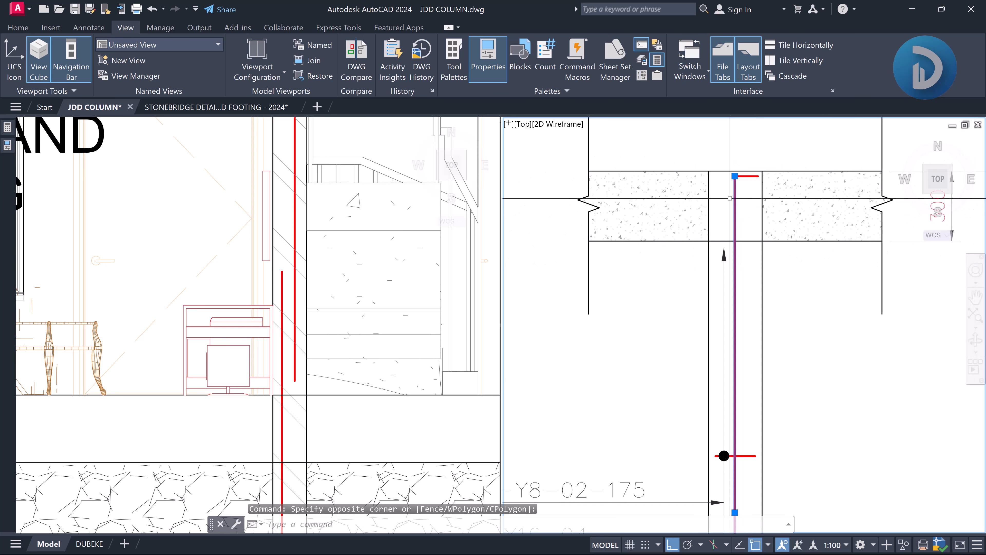
scroll(730, 198, down, 3)
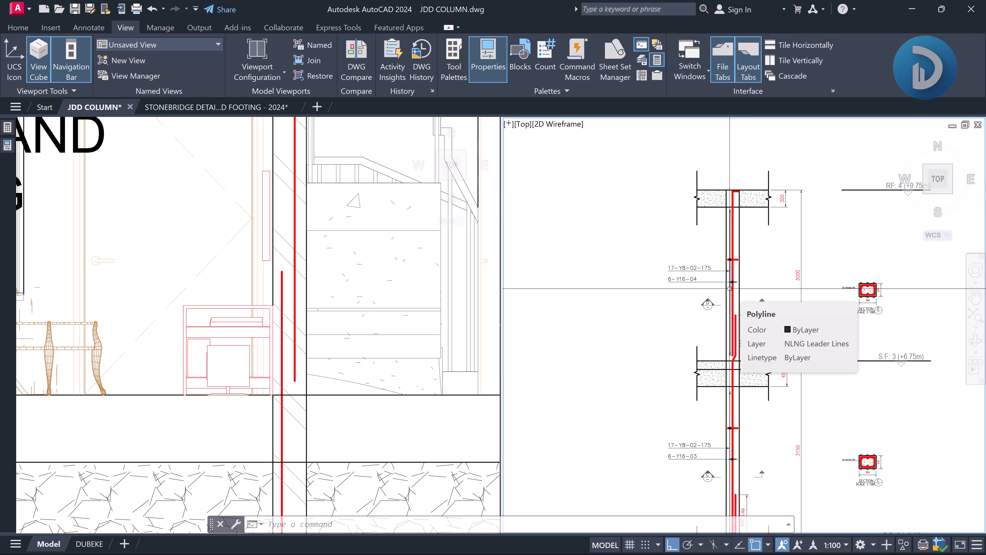
scroll(730, 270, down, 2)
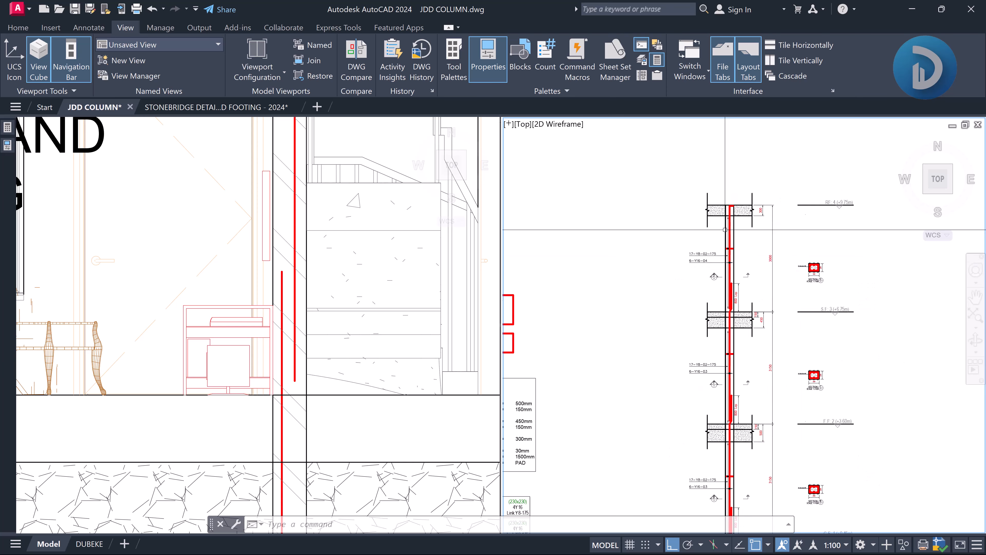
Display the footing and 6-Y16-01 starter bar of the column elevation in the viewport that shows the building section
scroll(726, 434, up, 3)
scroll(730, 466, up, 4)
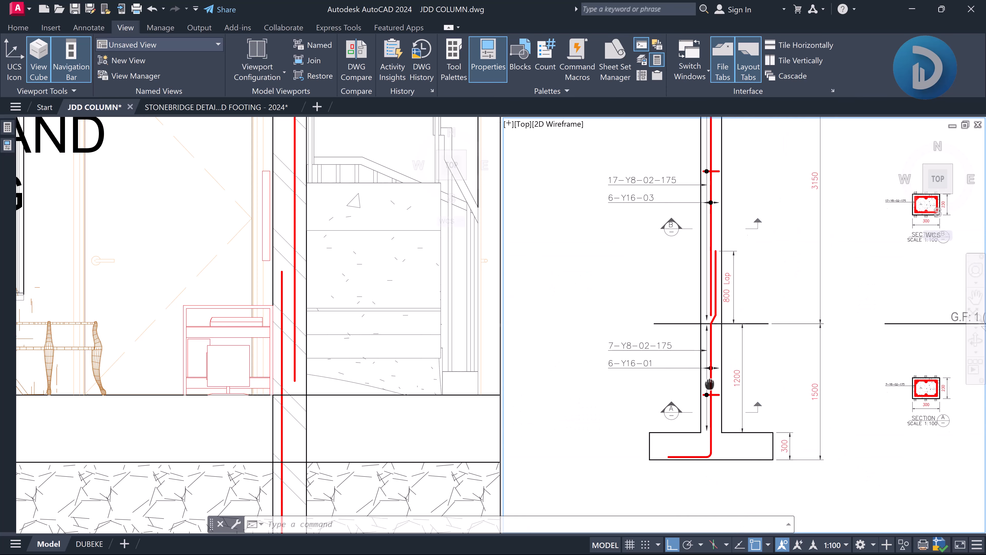
scroll(286, 241, down, 8)
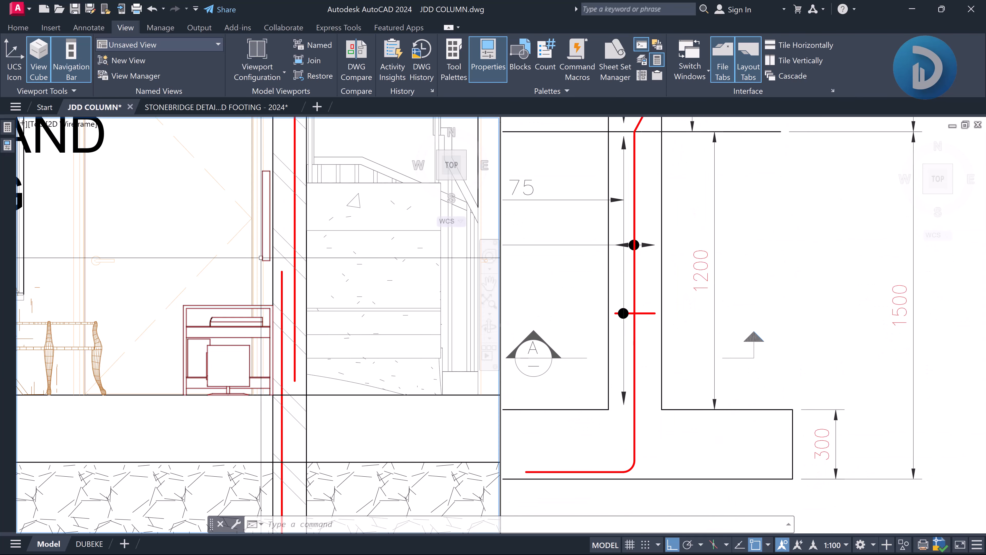
middle_drag(335, 318, 223, 318)
scroll(222, 318, down, 4)
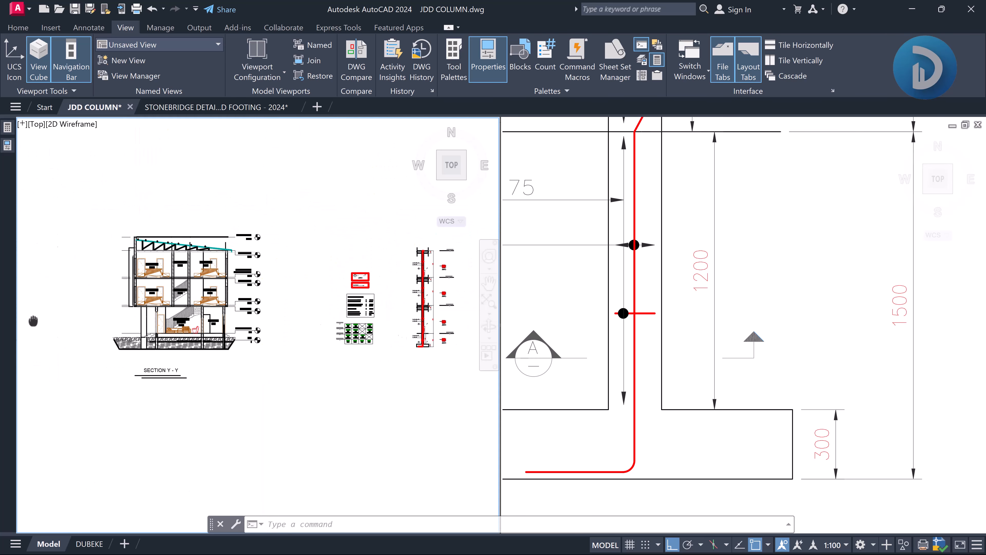
scroll(257, 314, up, 10)
scroll(207, 207, up, 4)
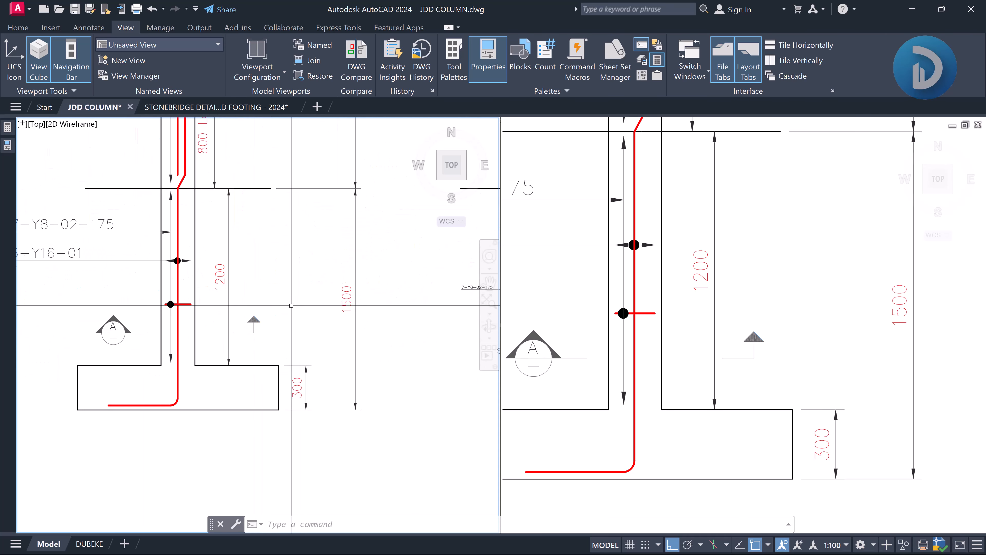
Display the Section A cross-section in the other viewport and compare its bar marks with the lower column elevation
click(757, 311)
scroll(757, 311, down, 6)
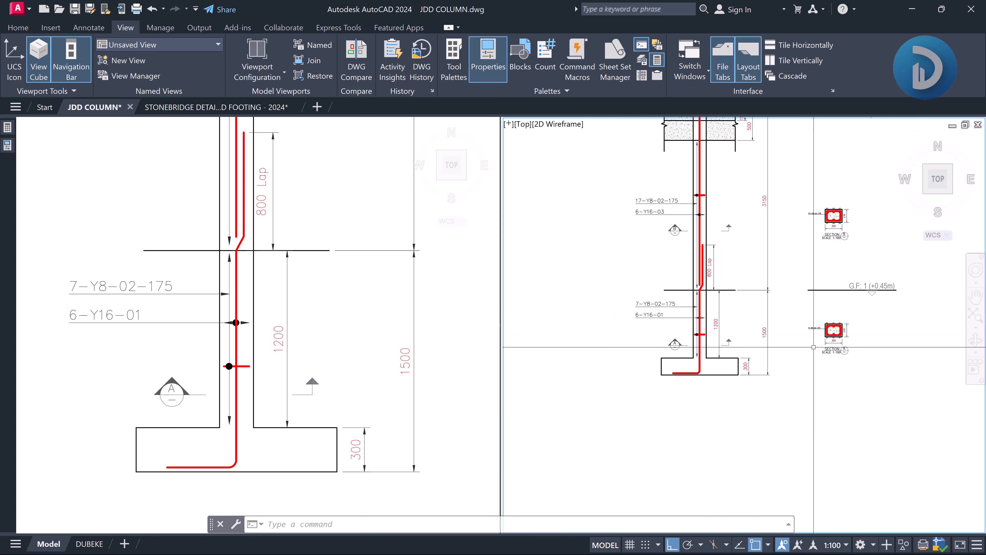
scroll(736, 346, up, 6)
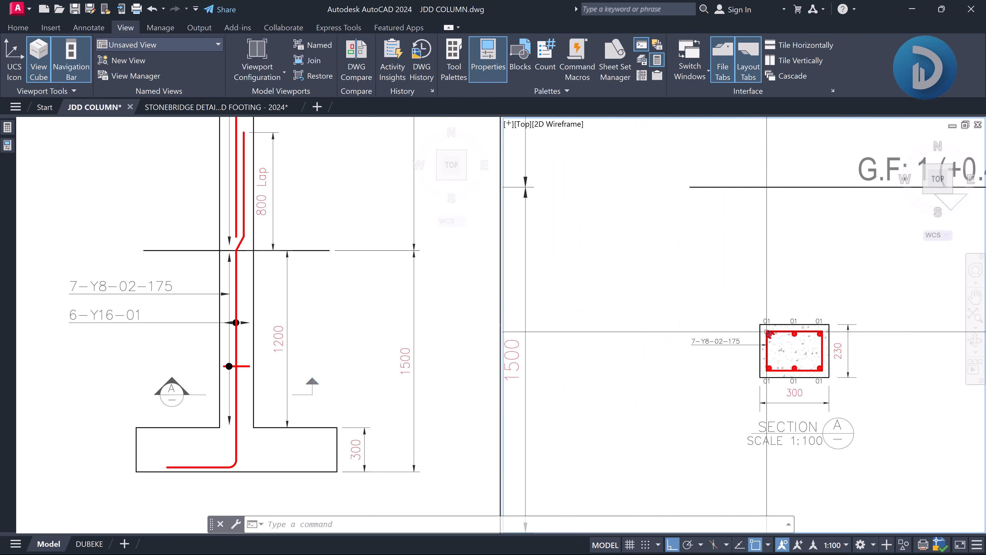
click(291, 256)
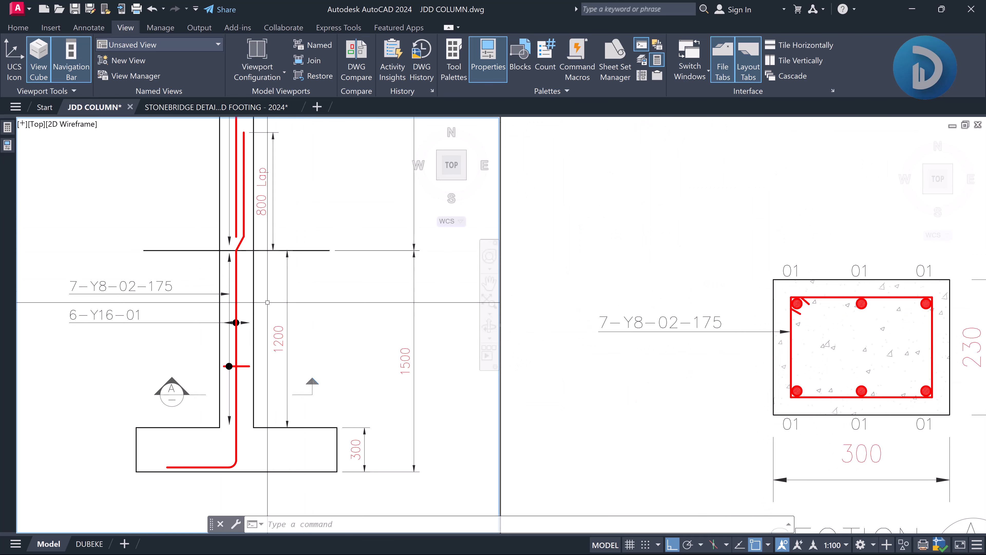
Reposition Section A, and select the 6-Y16-01 starter bar with its marker and callout in the column elevation
click(808, 343)
scroll(749, 249, down, 2)
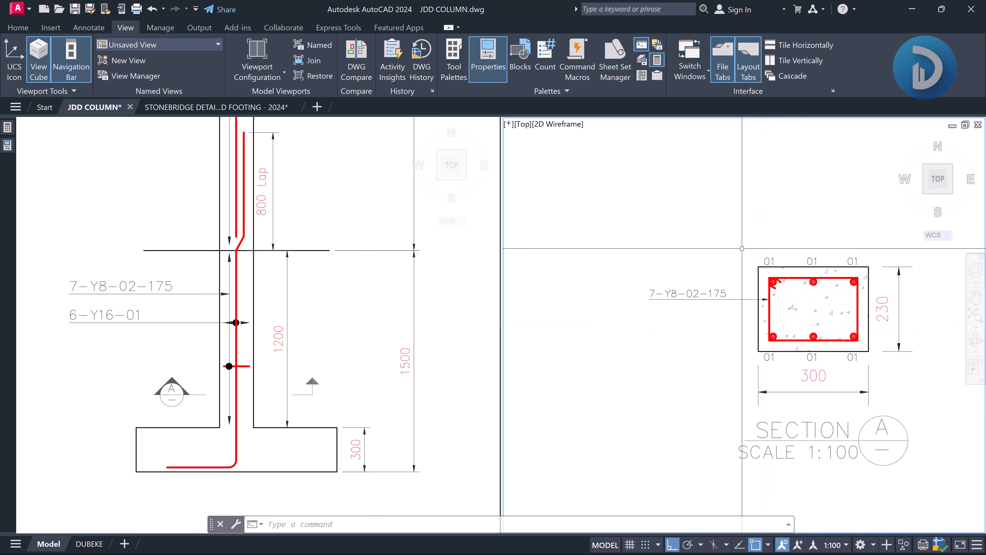
middle_drag(737, 265, 739, 253)
click(291, 345)
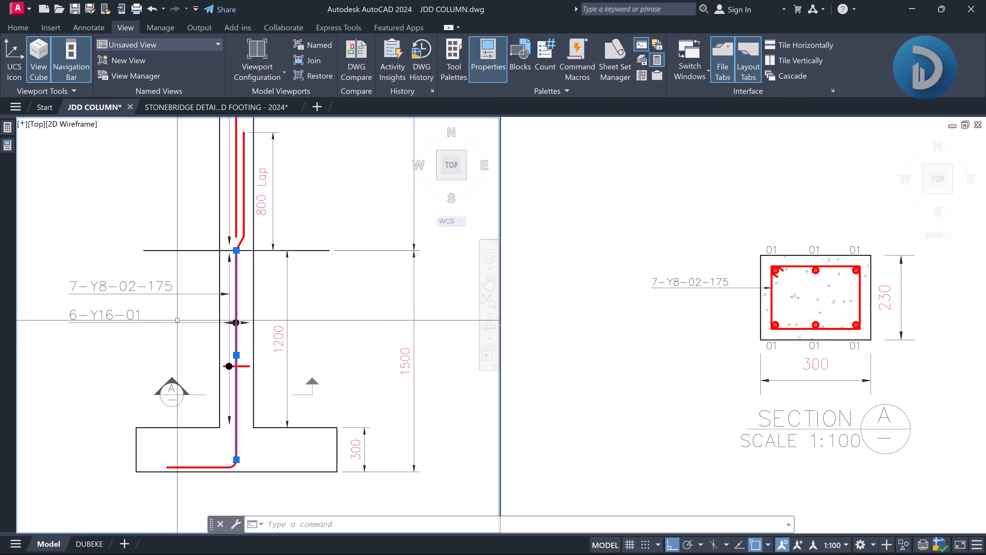
scroll(230, 320, up, 4)
click(168, 303)
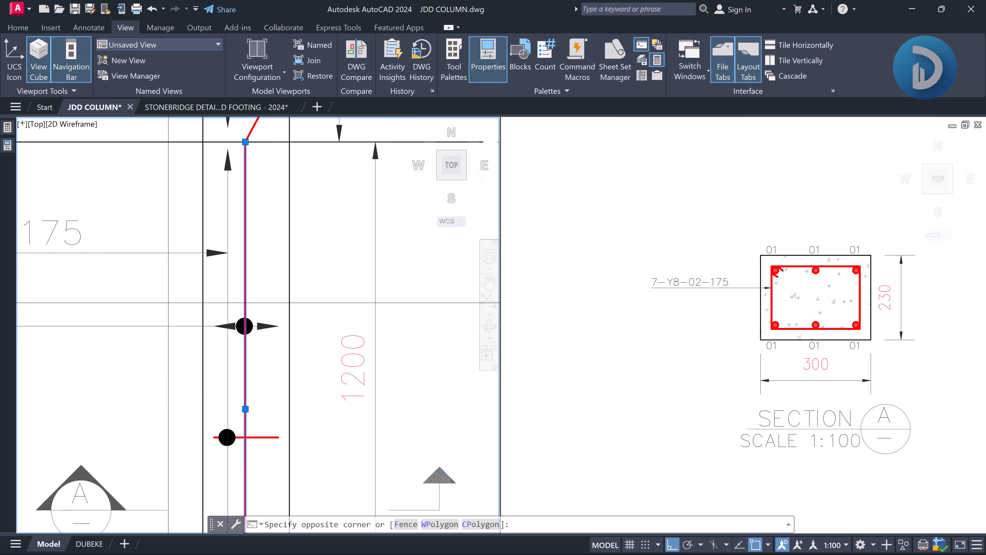
click(291, 336)
scroll(274, 344, down, 4)
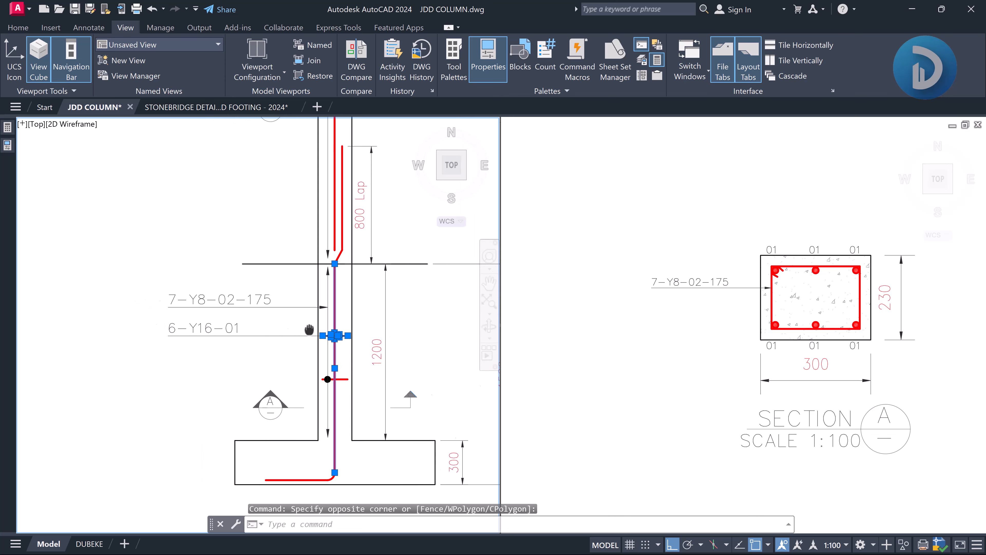
click(347, 336)
click(175, 321)
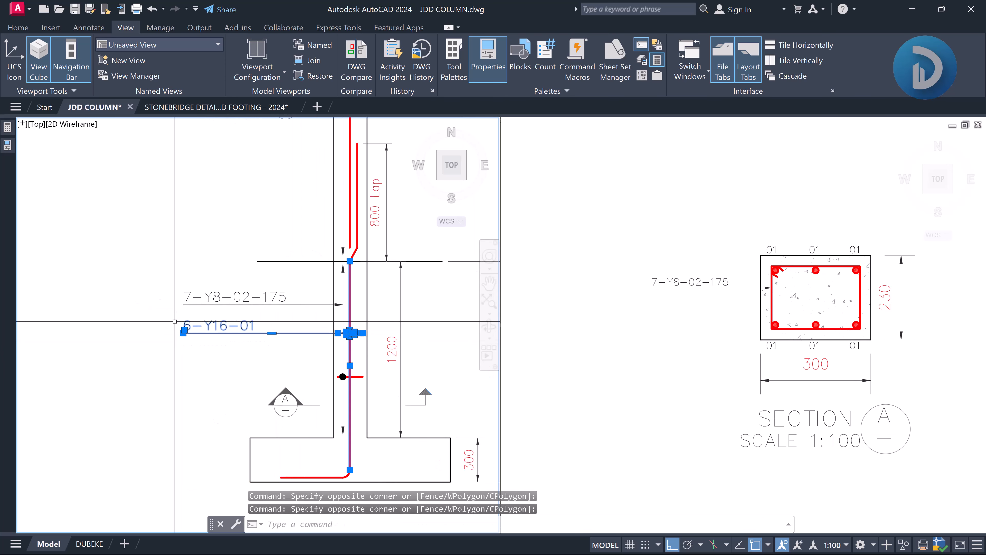
Compare the 01 bar marks around Section A with the 6-Y16-01 callout, and clear the selection in the elevation
click(916, 328)
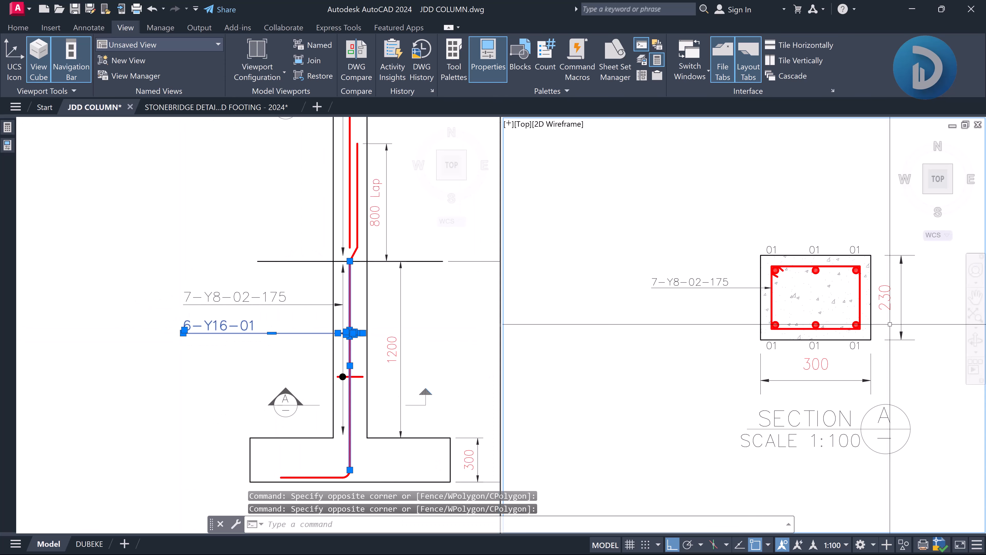
middle_drag(785, 362, 728, 369)
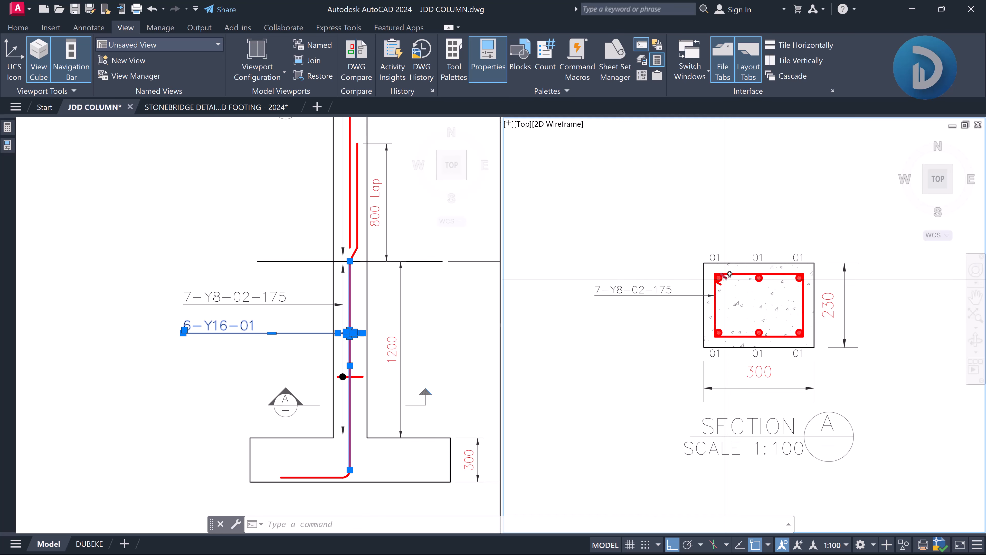
scroll(720, 275, up, 2)
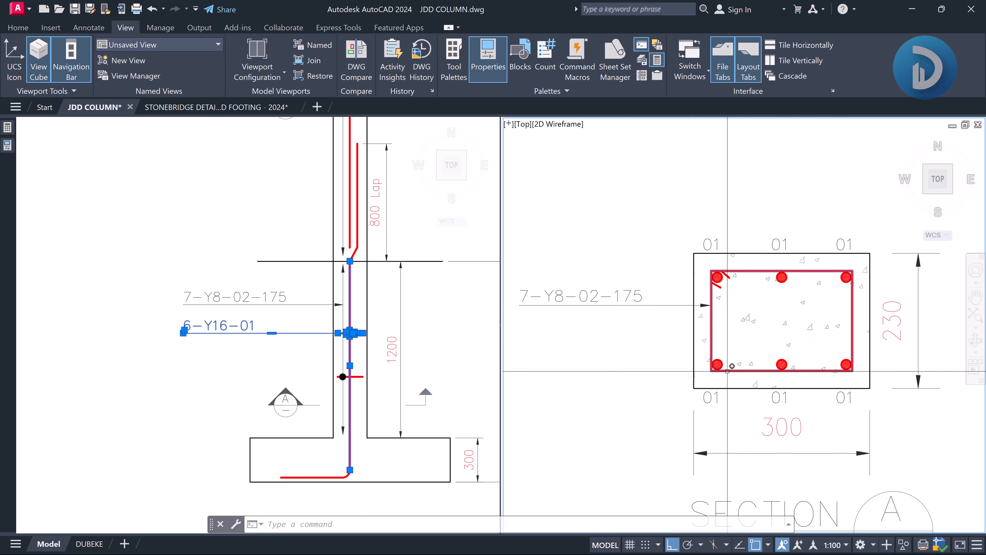
scroll(852, 364, down, 2)
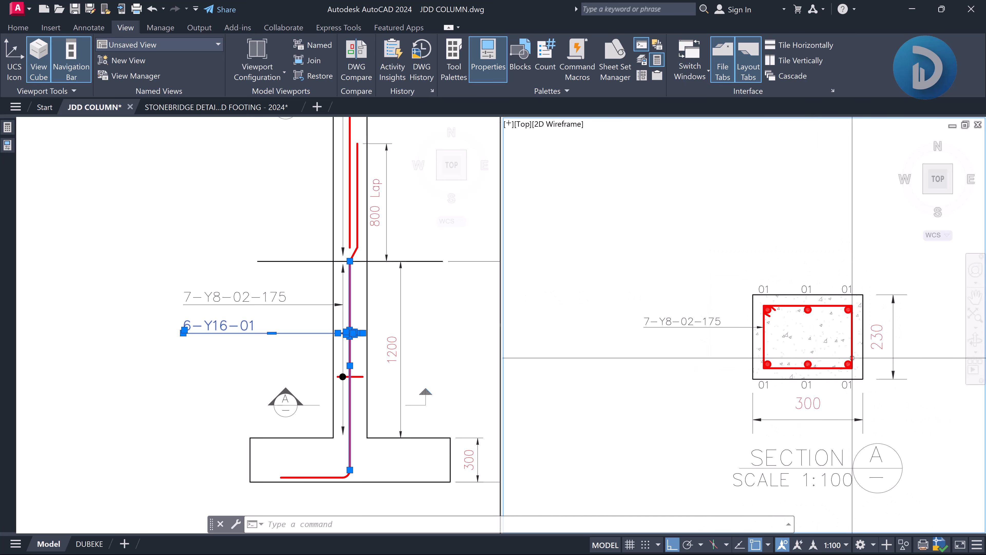
middle_drag(783, 364, 765, 357)
click(206, 319)
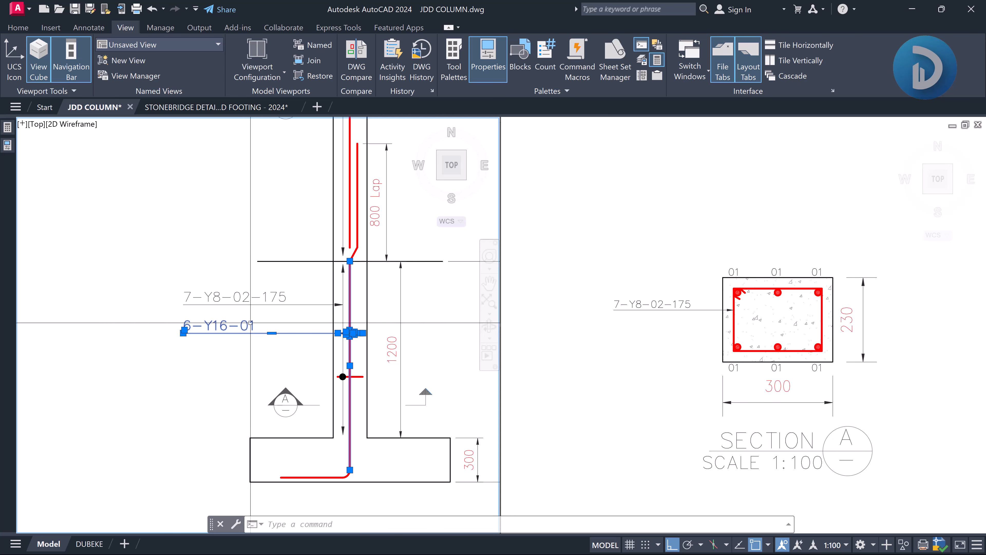
scroll(254, 327, up, 5)
scroll(252, 322, down, 5)
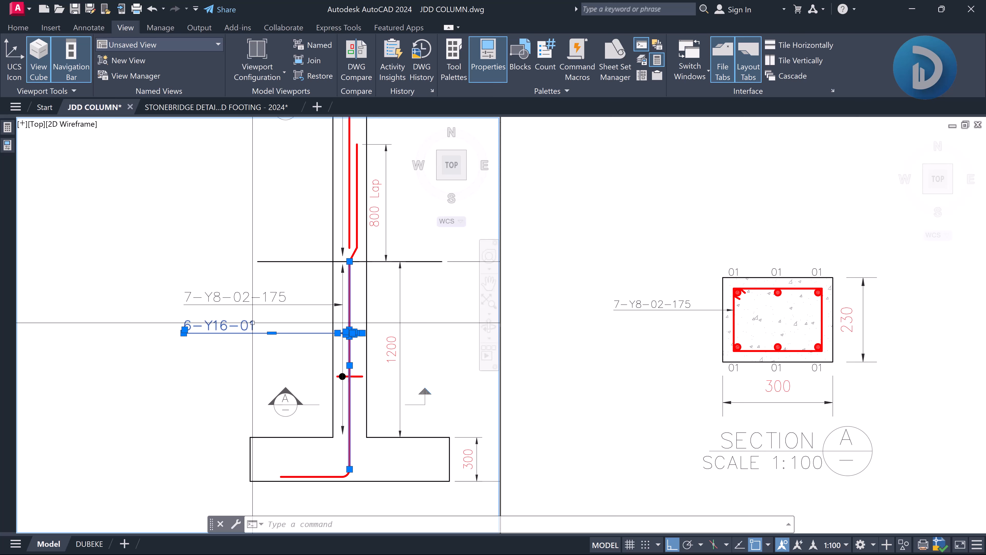
key(Escape)
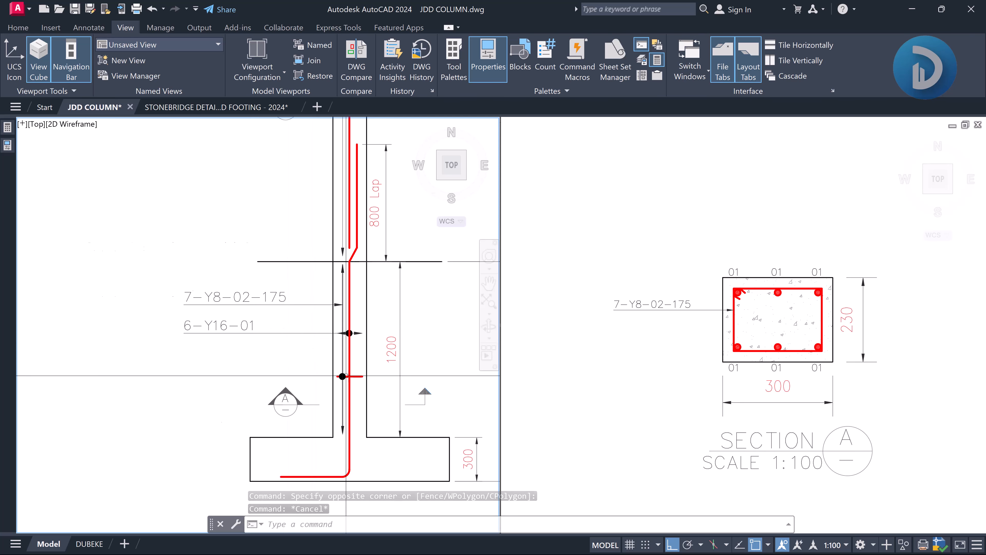
Highlight the short horizontal link line below the 6-Y16-01 marker in the elevation, and clear the selection
scroll(346, 375, up, 4)
click(388, 387)
click(380, 357)
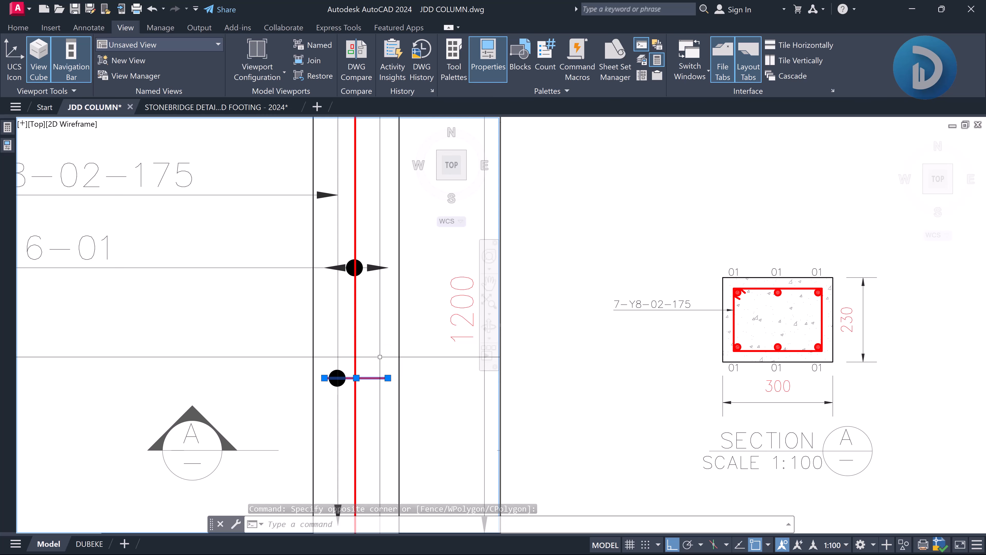
key(Escape)
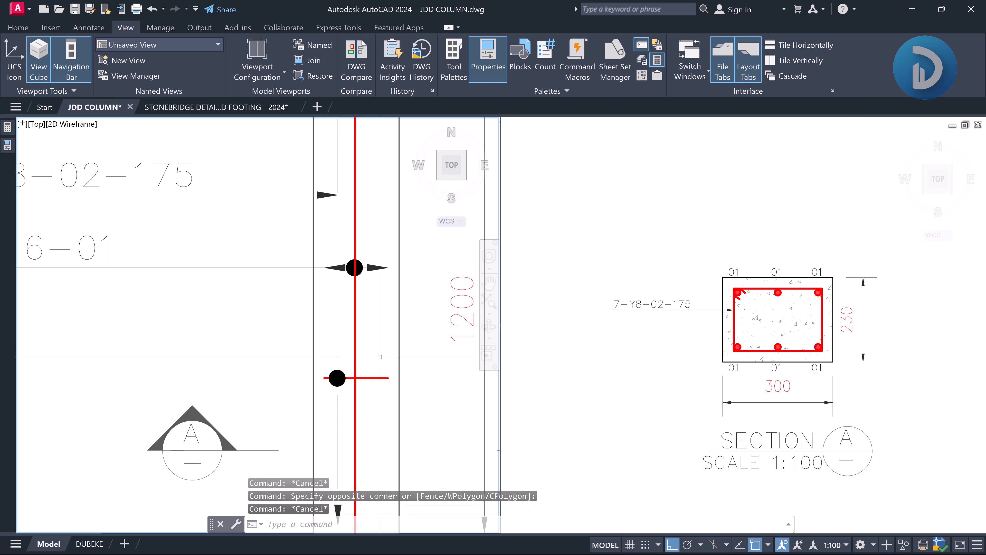
Select the rectangular link around the six bars in Section A and examine it with its 7-Y8-02-175 callout
click(778, 230)
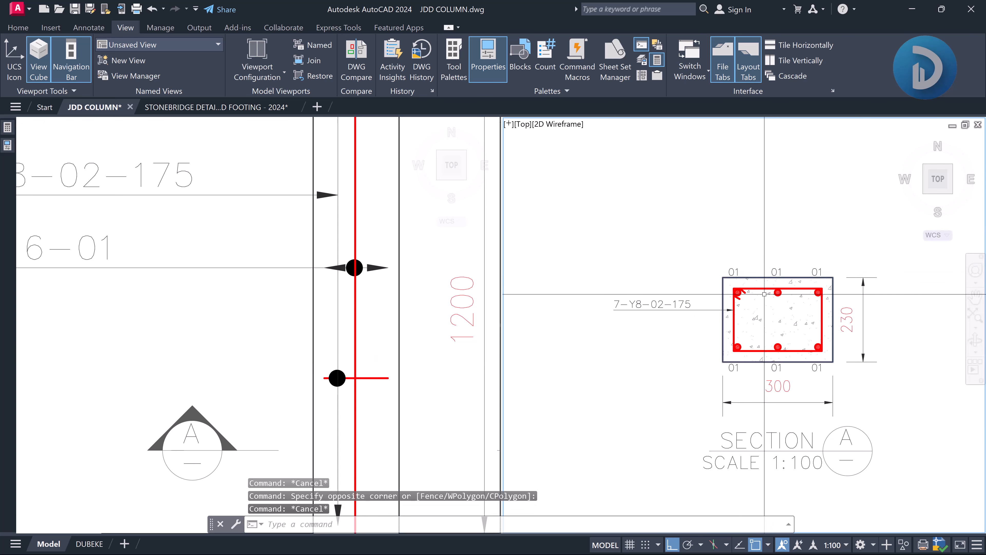
scroll(763, 256, up, 8)
click(763, 252)
click(760, 235)
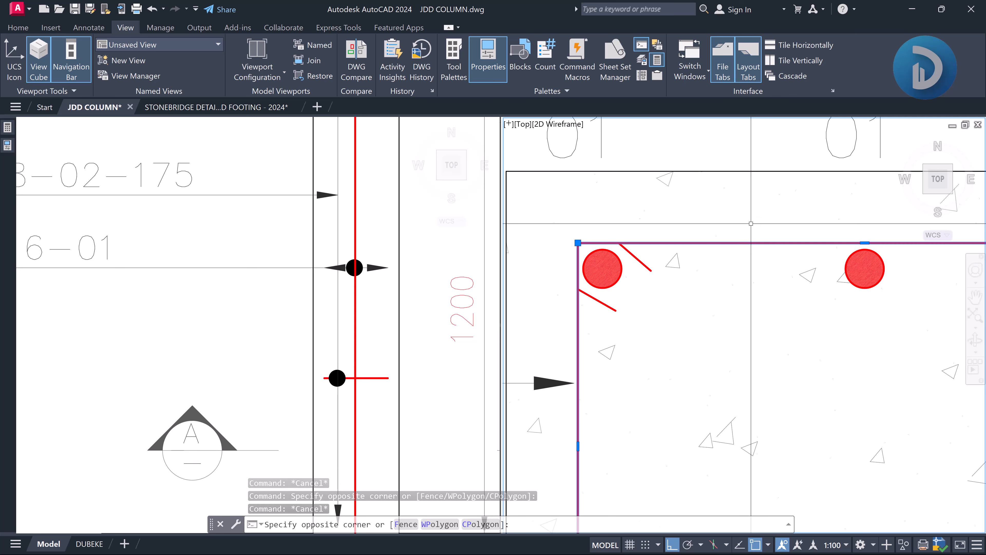
scroll(760, 236, down, 6)
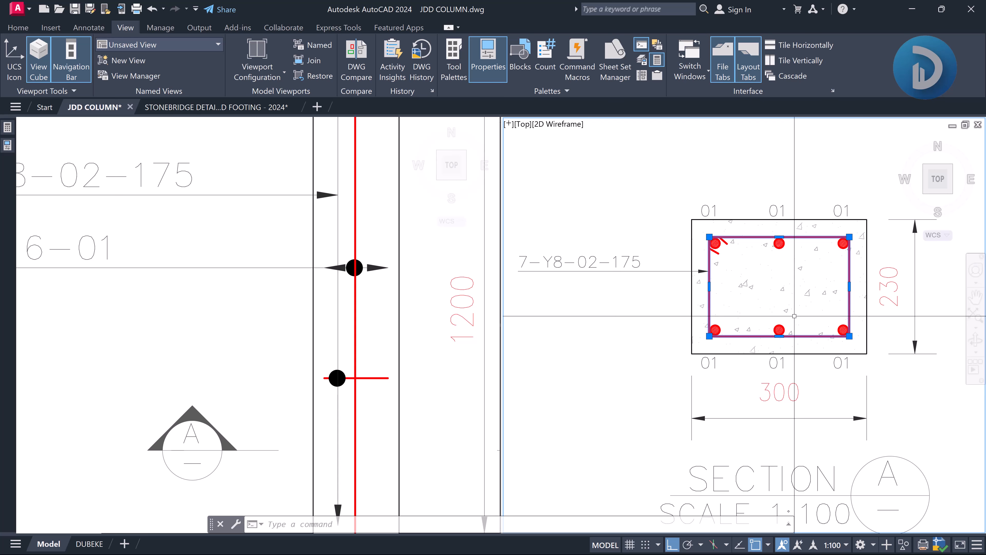
middle_drag(575, 265, 612, 262)
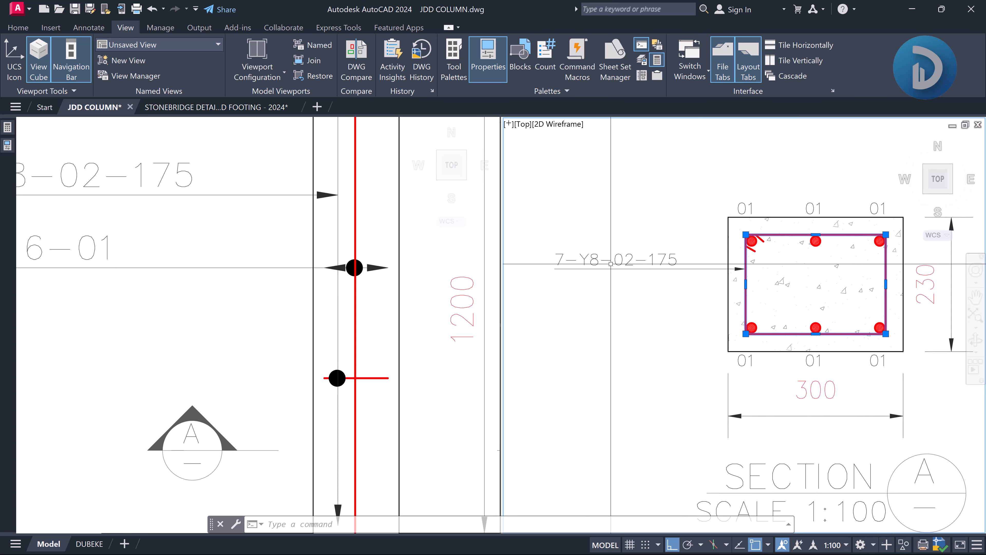
Compare the 7-Y8-02-175 link callout in the elevation with the link specification in the column schedule
click(124, 263)
scroll(157, 267, down, 1)
middle_drag(151, 254, 258, 260)
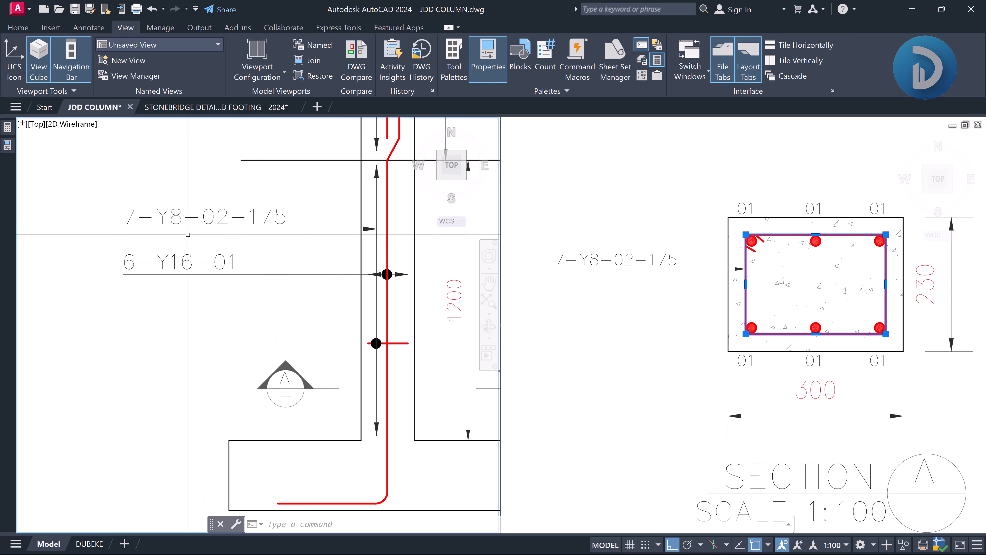
scroll(282, 219, down, 6)
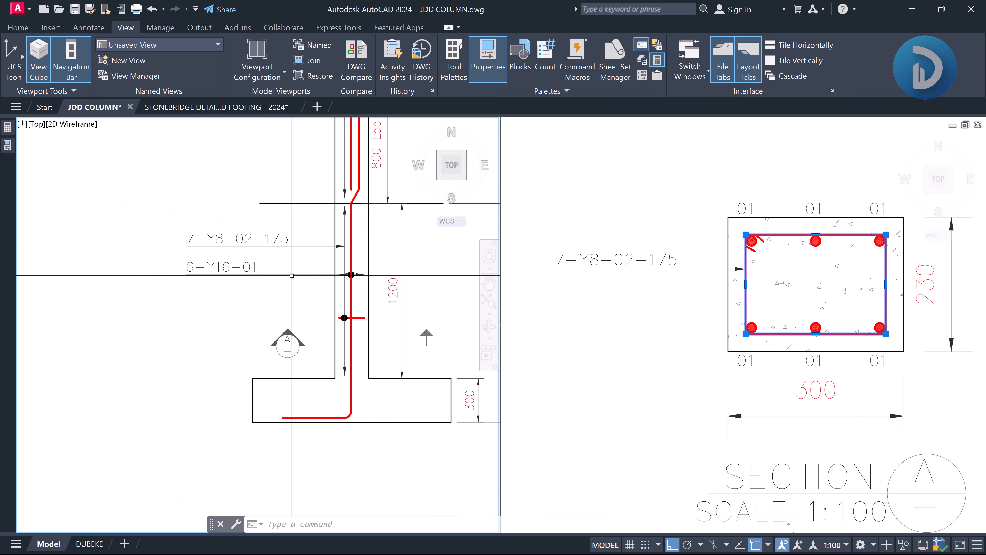
scroll(247, 270, up, 5)
scroll(248, 271, up, 5)
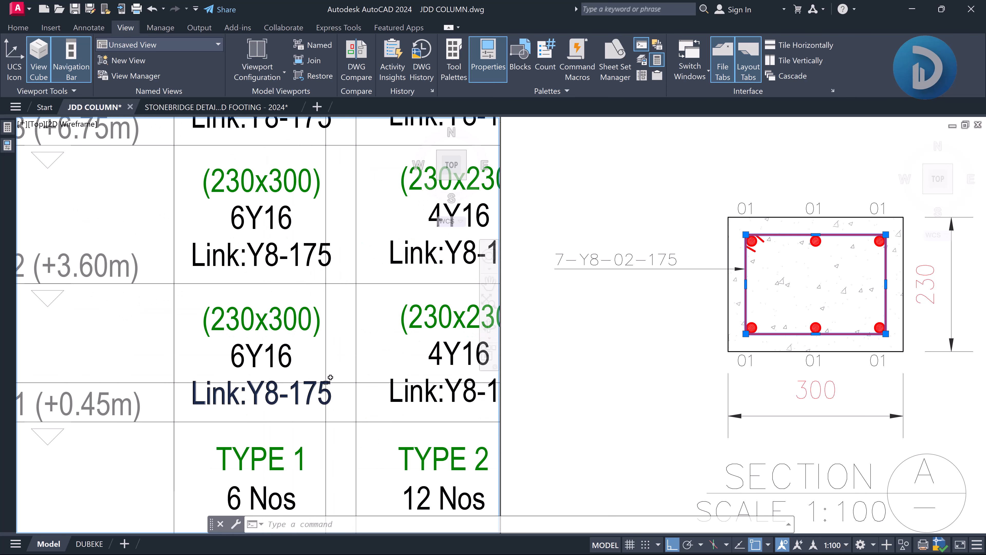
scroll(330, 377, down, 6)
scroll(324, 346, up, 3)
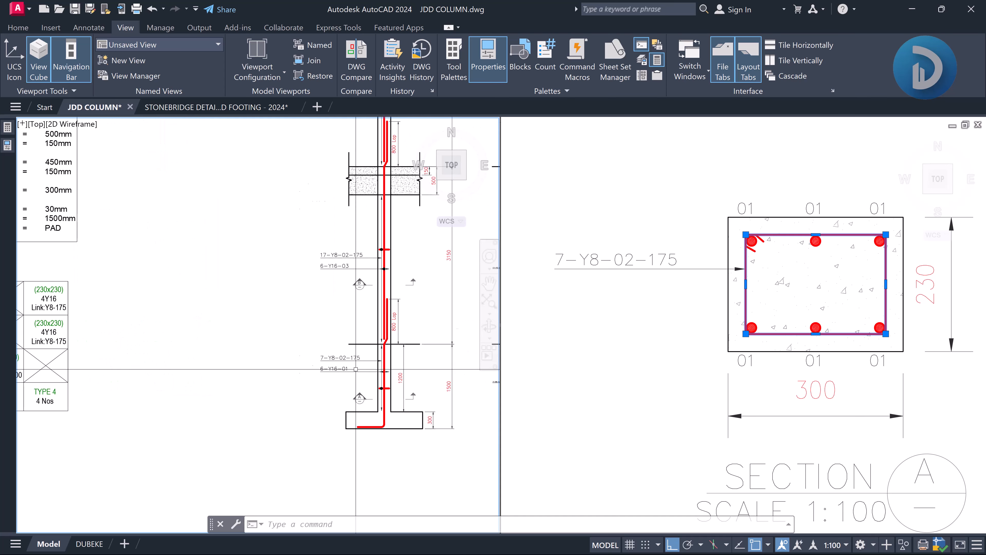
Examine the link distribution range between the footing and ground level with a selection window, and clear all selections
scroll(356, 368, up, 5)
mouse_move(345, 351)
middle_down()
mouse_move(302, 340)
mouse_move(214, 263)
mouse_move(216, 245)
middle_up()
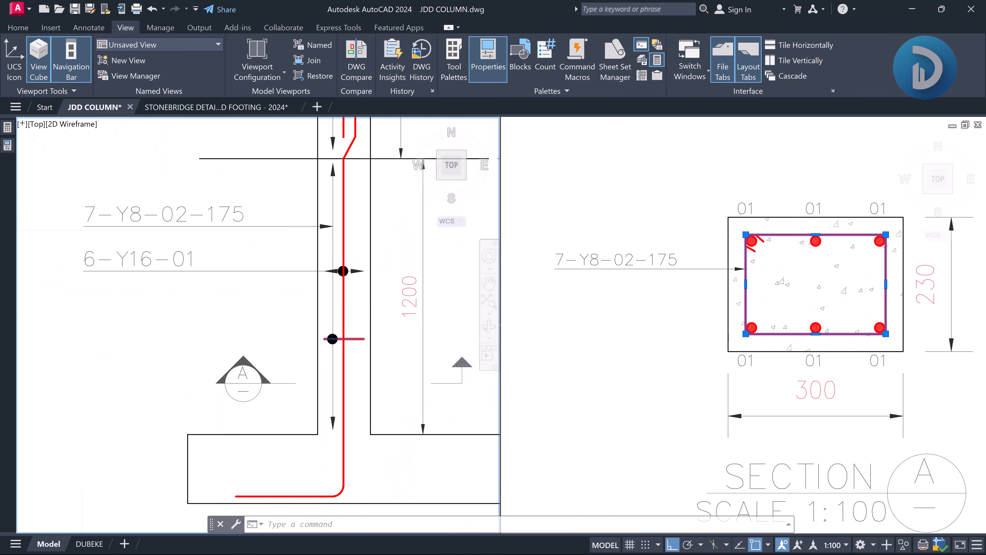
scroll(372, 341, up, 2)
scroll(350, 322, down, 2)
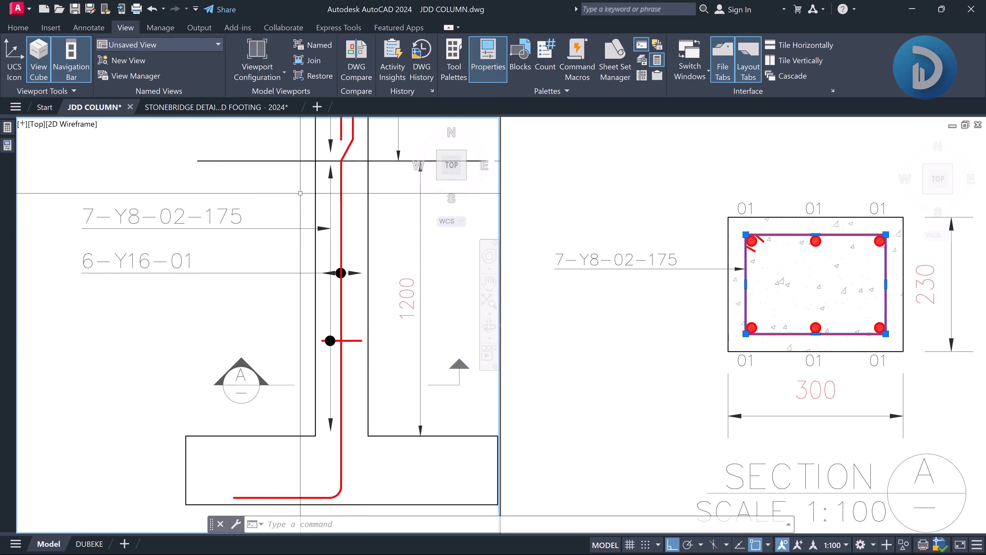
click(288, 170)
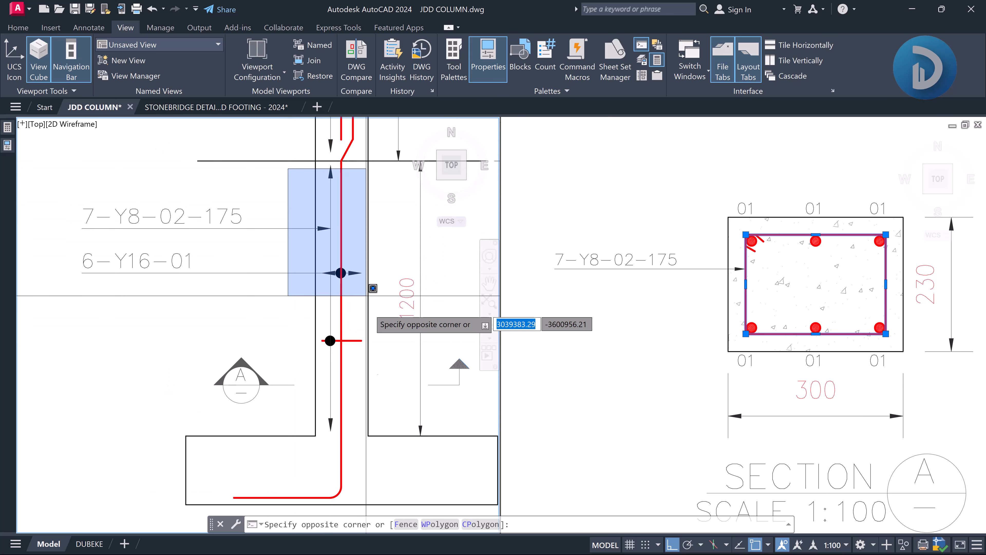
click(385, 441)
key(Escape)
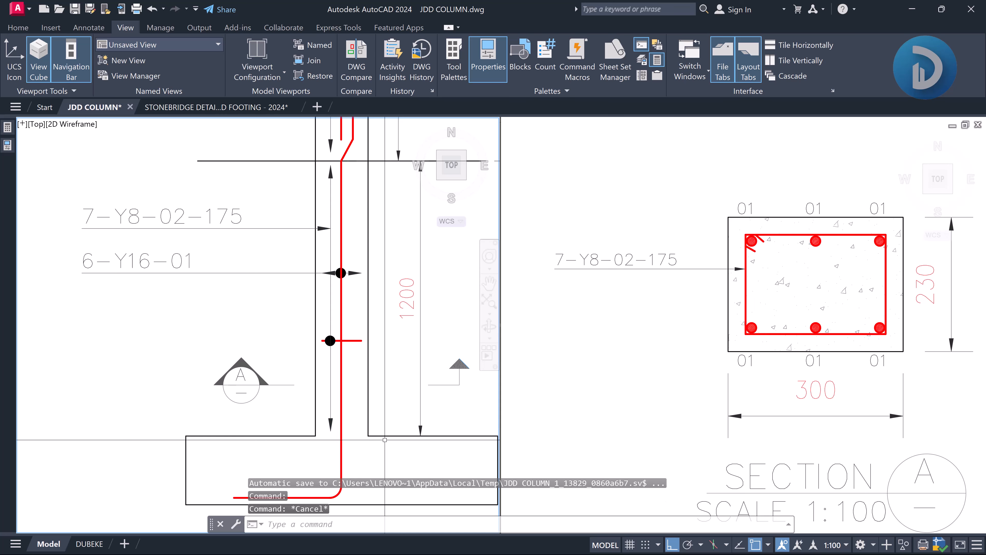
Select the 1200 dimension beside the lower column and examine it together with the 300 footing depth dimension
middle_drag(402, 389, 378, 384)
click(391, 299)
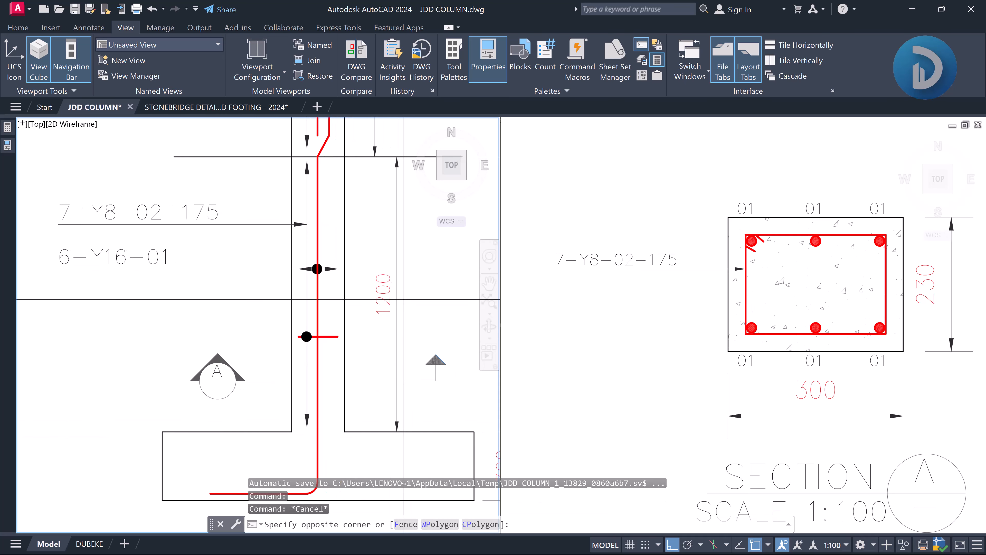
click(380, 267)
scroll(381, 267, down, 1)
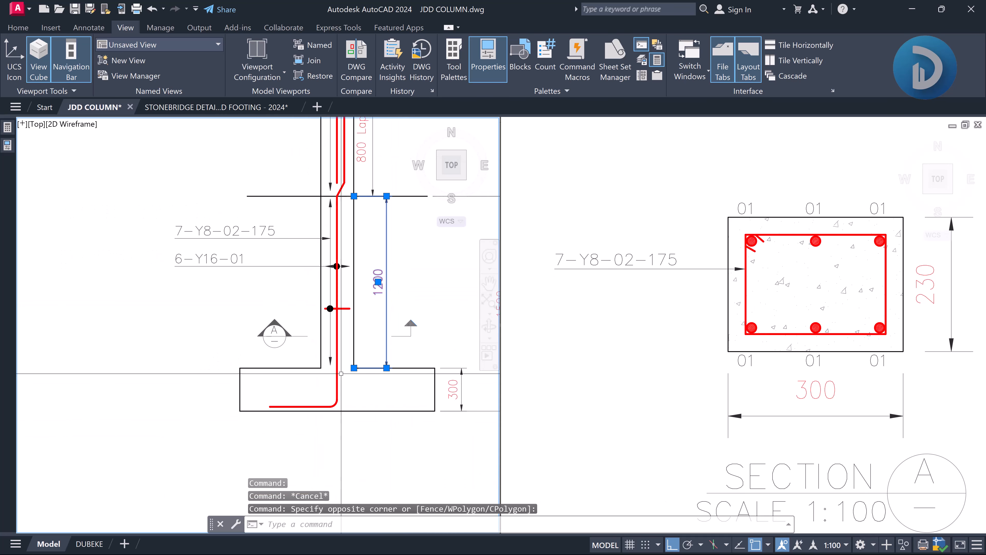
scroll(321, 369, down, 1)
scroll(414, 377, up, 2)
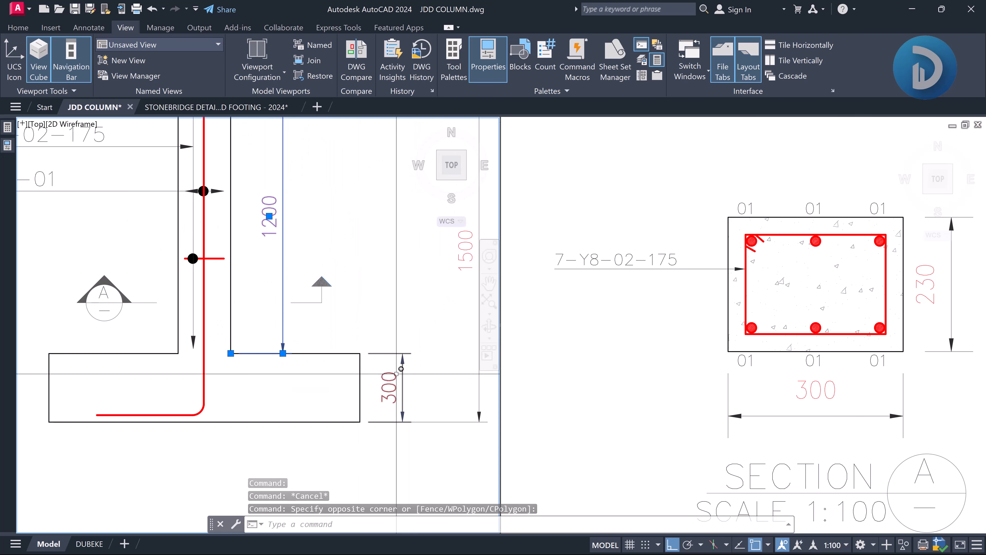
View the column base with its footing and clear the selection of the 1200 dimension
scroll(400, 371, down, 2)
middle_drag(303, 259, 340, 268)
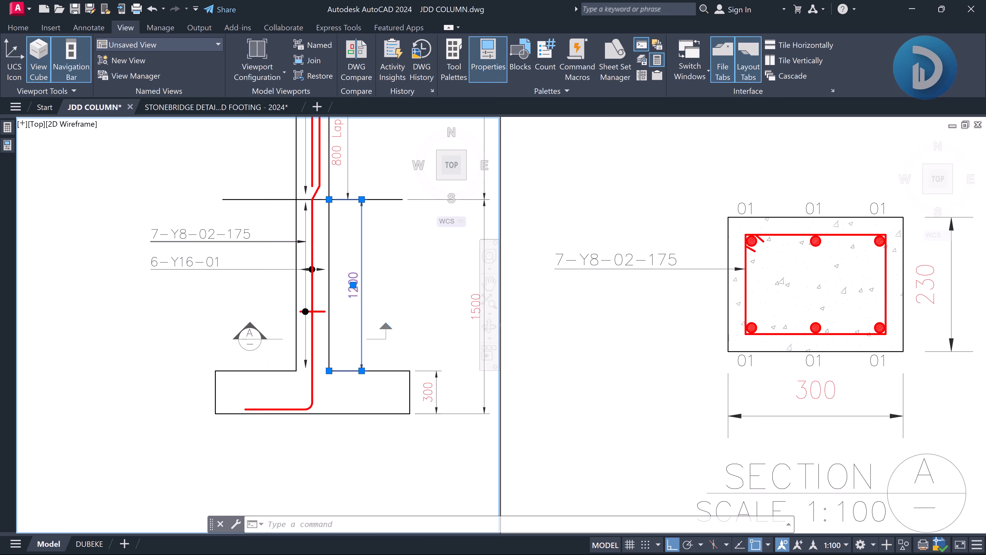
click(267, 253)
key(Escape)
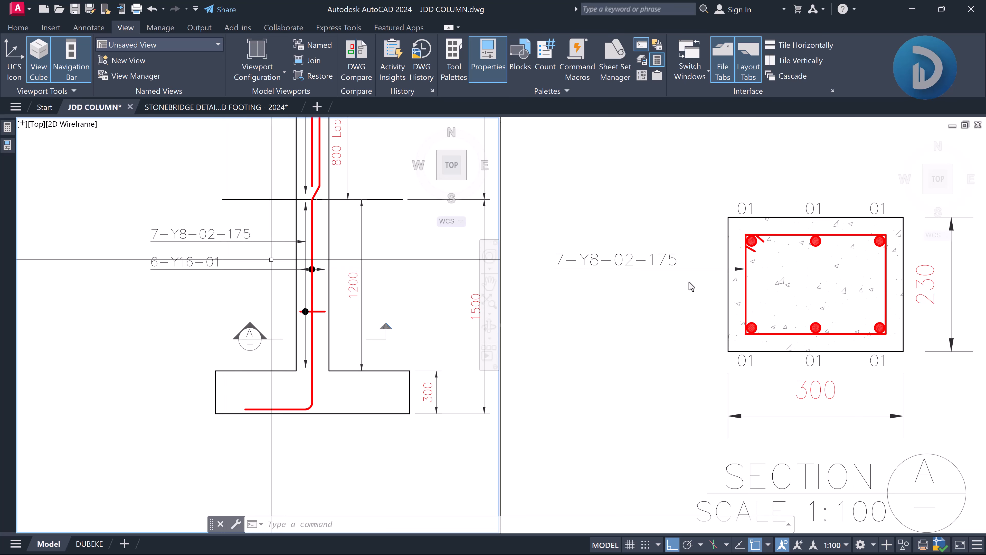
Start a vertical line in the empty space beside Section A, below the G.F: 1 (+0.45m) level
click(685, 261)
scroll(657, 282, down, 6)
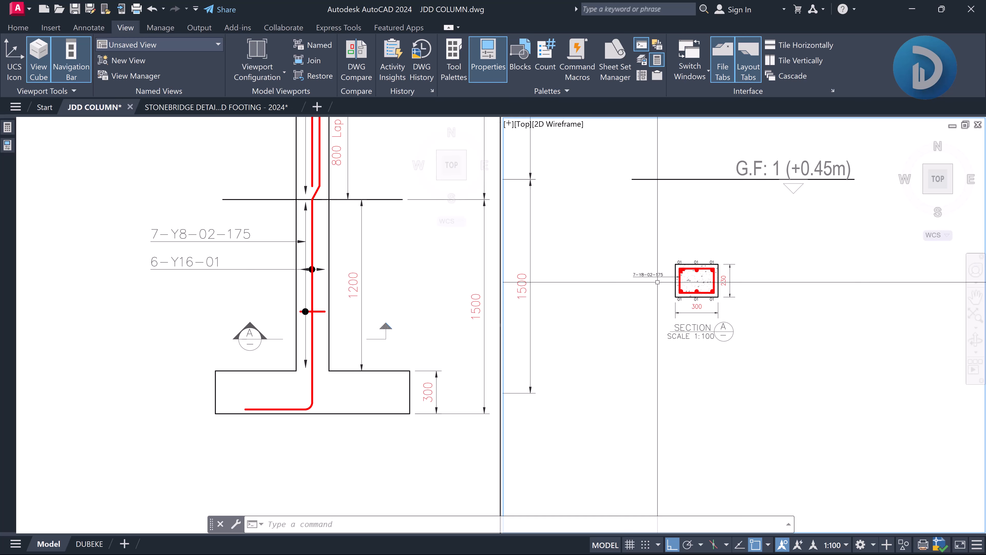
text(l)
key(Return)
middle_drag(675, 306, 616, 322)
scroll(598, 307, down, 1)
scroll(645, 315, up, 1)
click(684, 280)
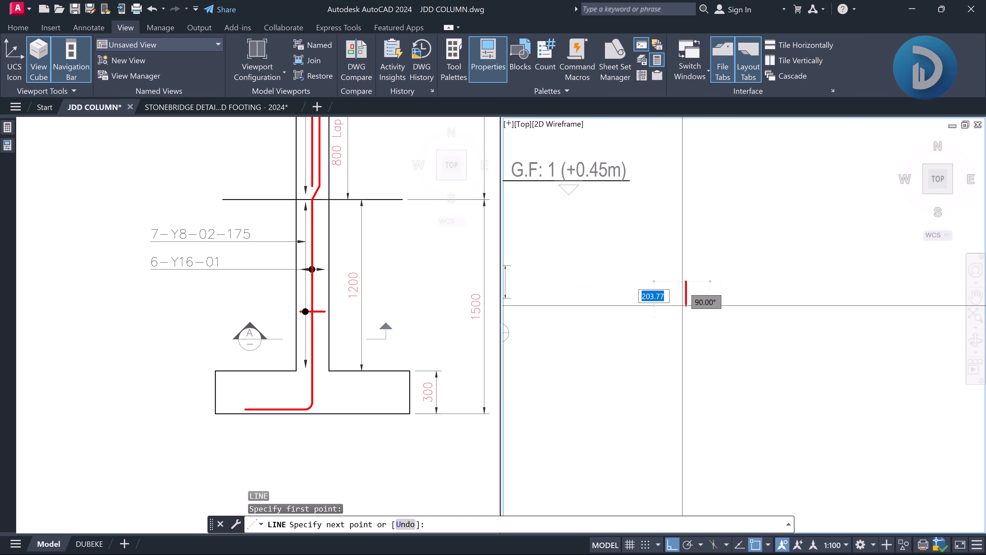
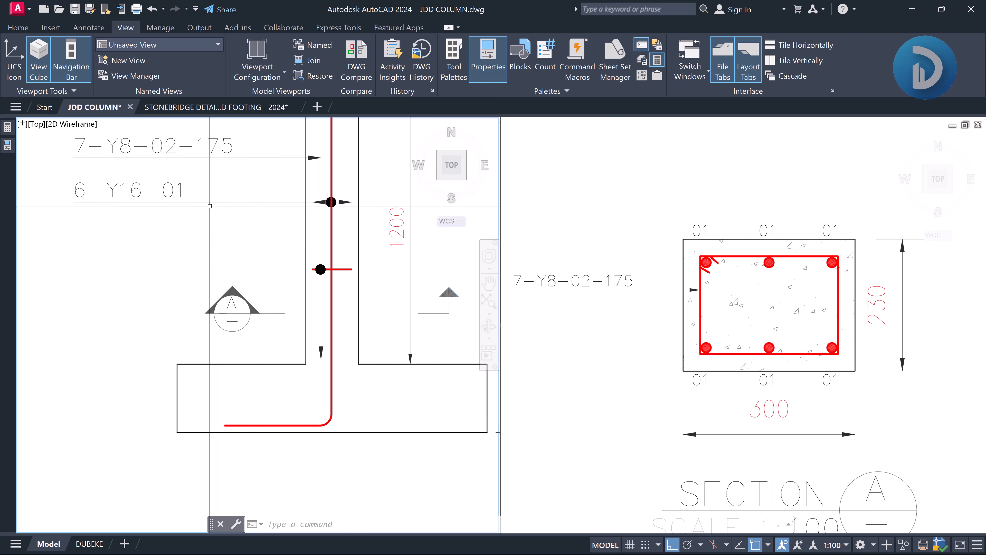
Copy the short red link line straight up the column three times, between the footing and the ground floor line
middle_drag(228, 185, 249, 261)
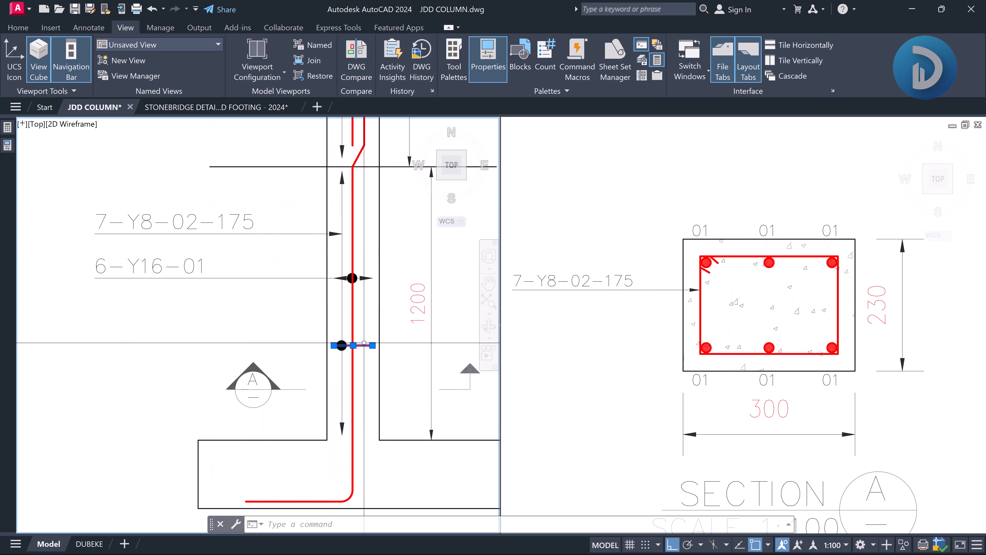
text(o)
key(Return)
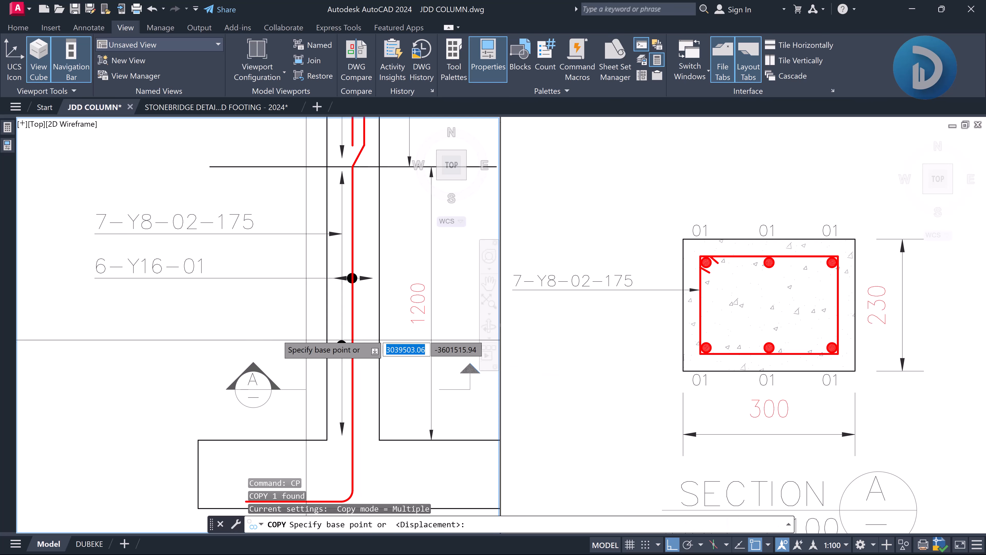
click(261, 336)
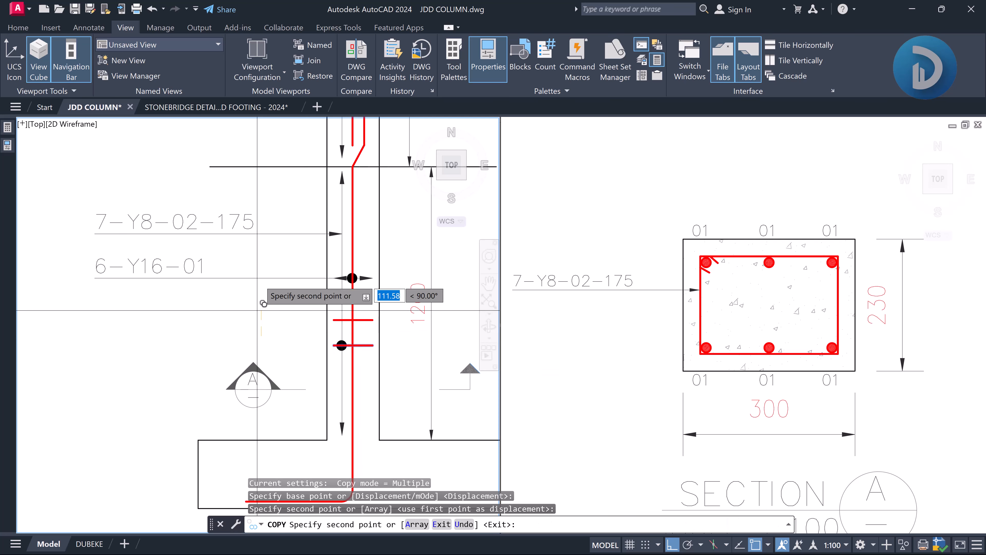
click(265, 304)
click(265, 253)
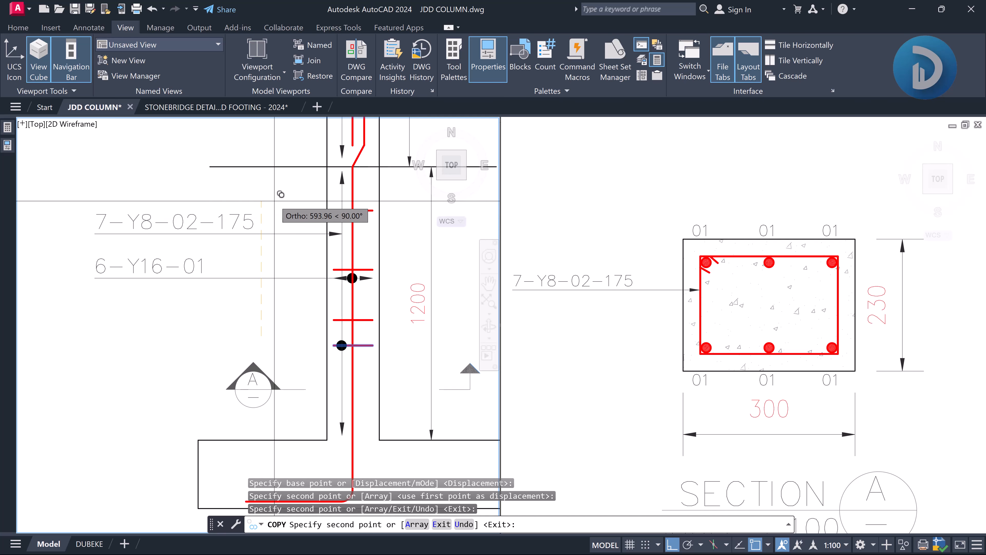
click(280, 187)
key(Return)
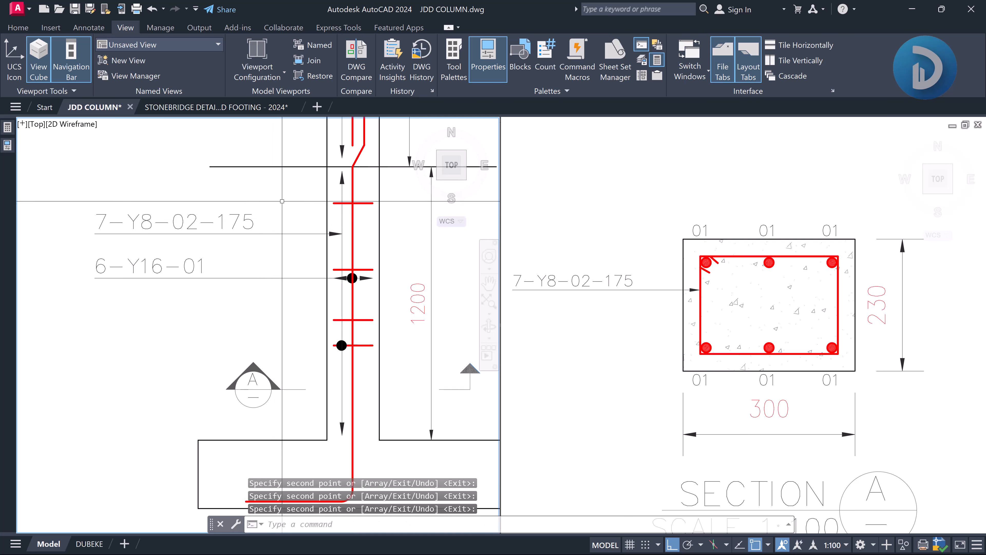
Examine the rectangular link in Section A against the link lines and bars in the lower column elevation
click(711, 271)
middle_drag(553, 281, 595, 266)
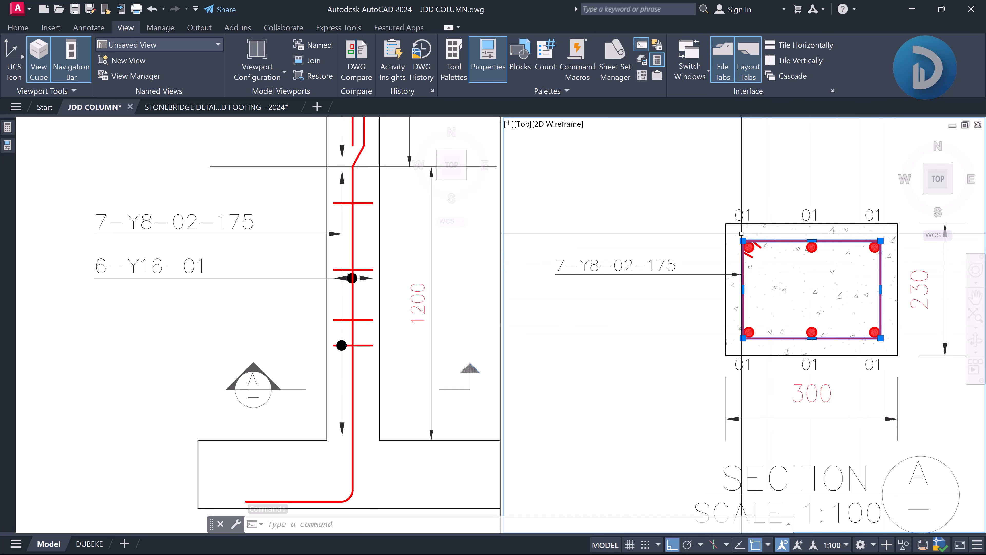
click(434, 230)
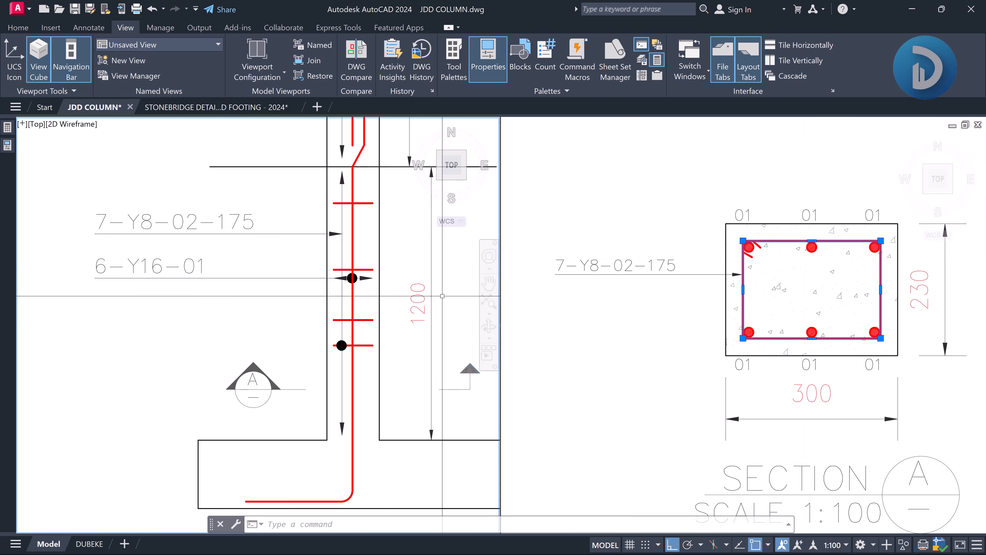
middle_drag(269, 442, 266, 410)
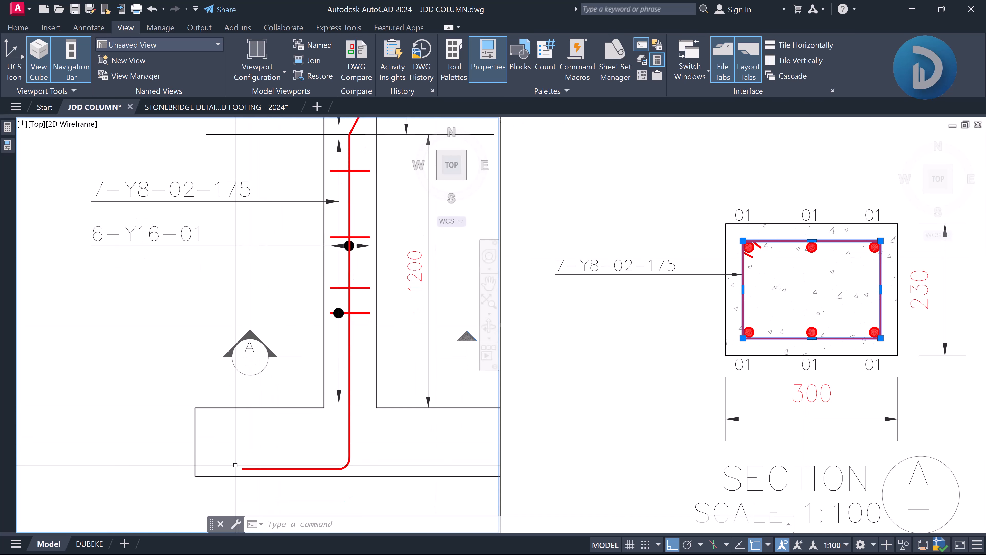
mouse_move(349, 204)
middle_down()
mouse_move(347, 265)
mouse_move(319, 363)
middle_up()
middle_drag(352, 228, 346, 249)
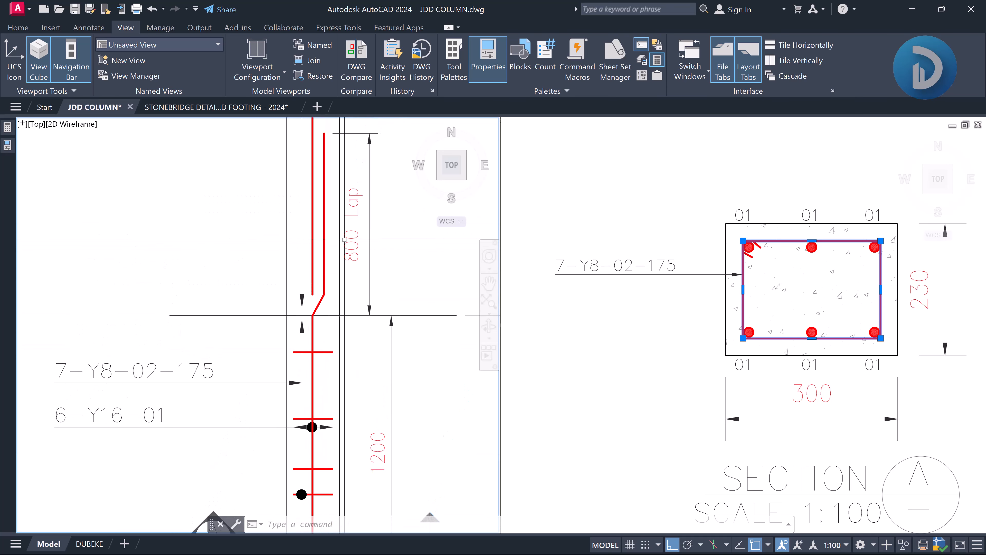
scroll(330, 202, down, 4)
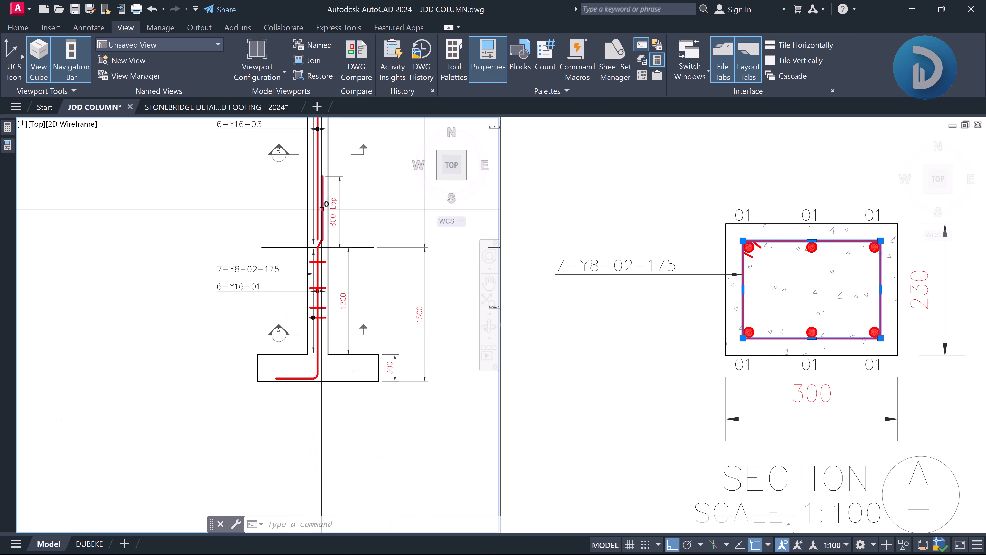
click(704, 206)
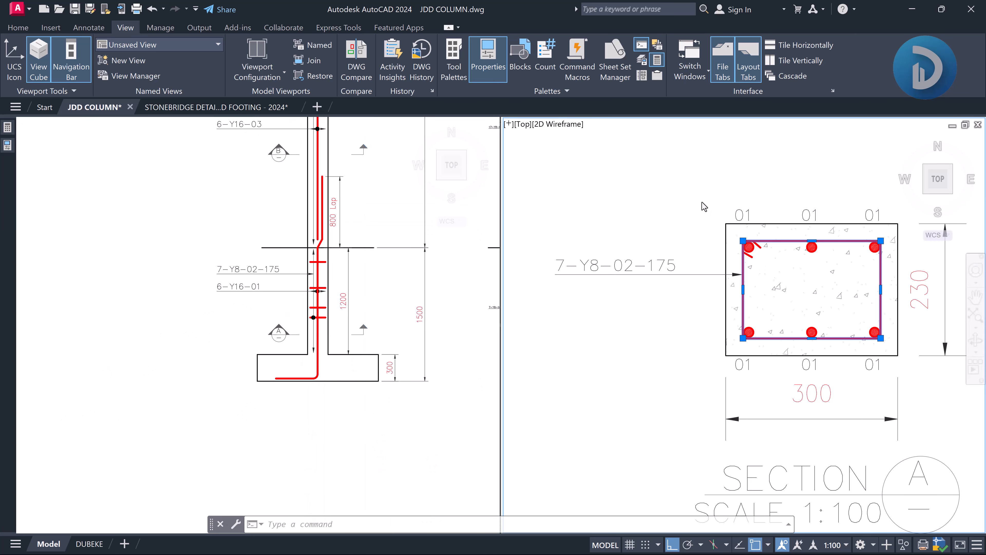
click(239, 379)
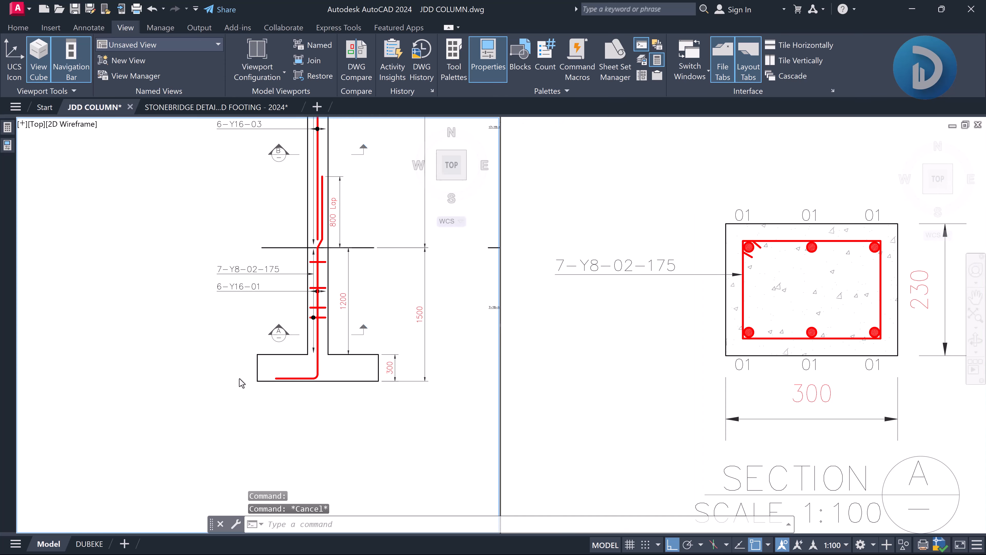
Examine the 7-Y8-02-175, 6-Y16-01, 17-Y8-02-175 and 6-Y16-03 bar callouts and the starter bar from footing to lap
middle_drag(317, 267, 327, 383)
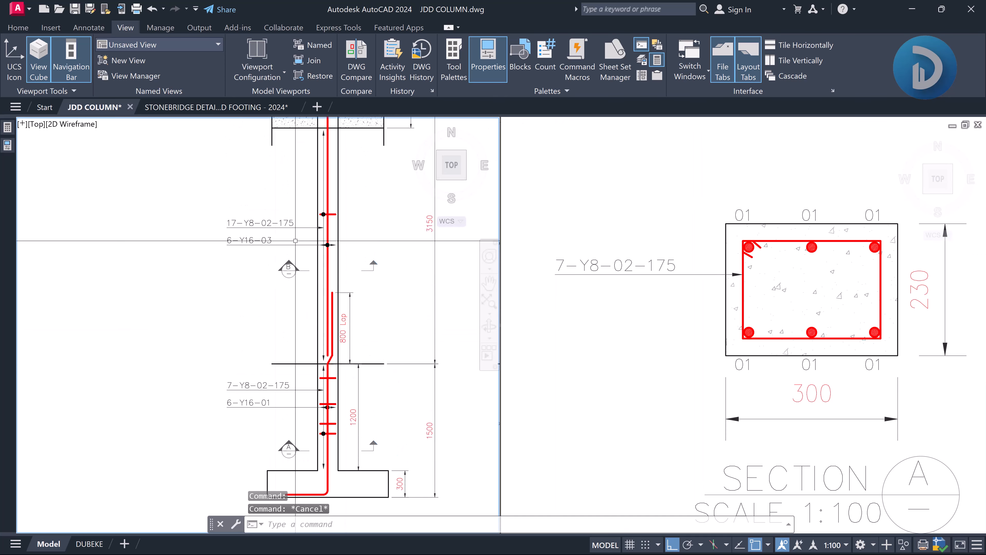
middle_drag(326, 268, 320, 276)
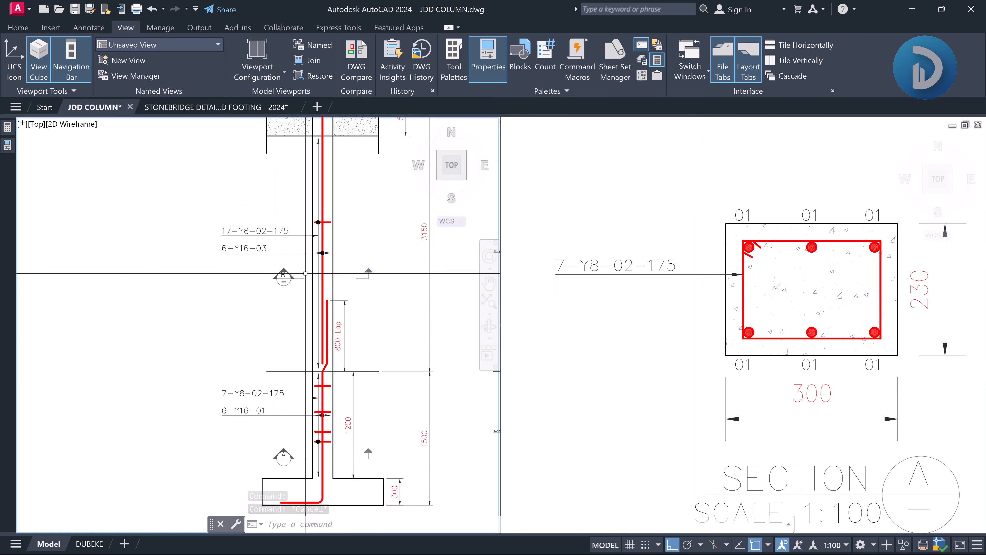
scroll(317, 259, up, 2)
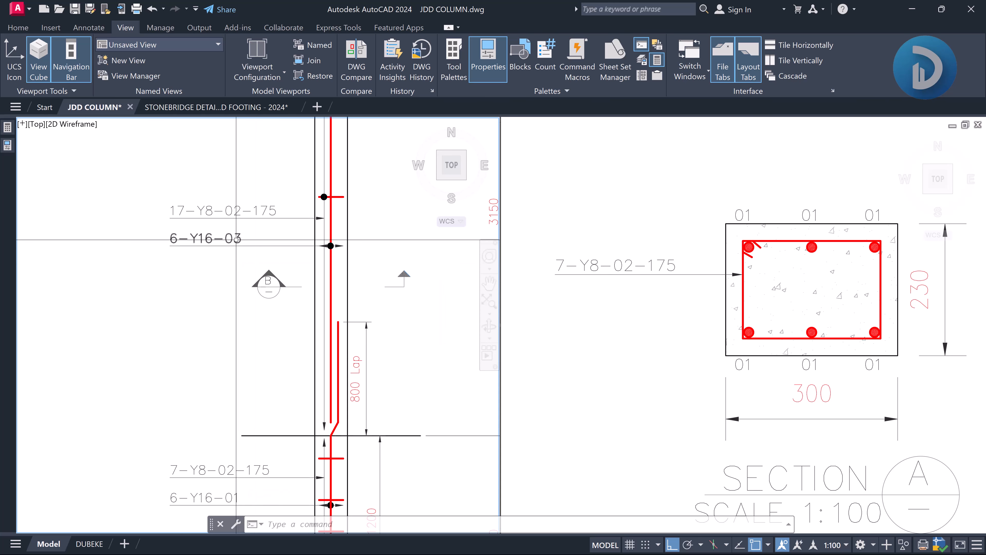
scroll(238, 237, down, 2)
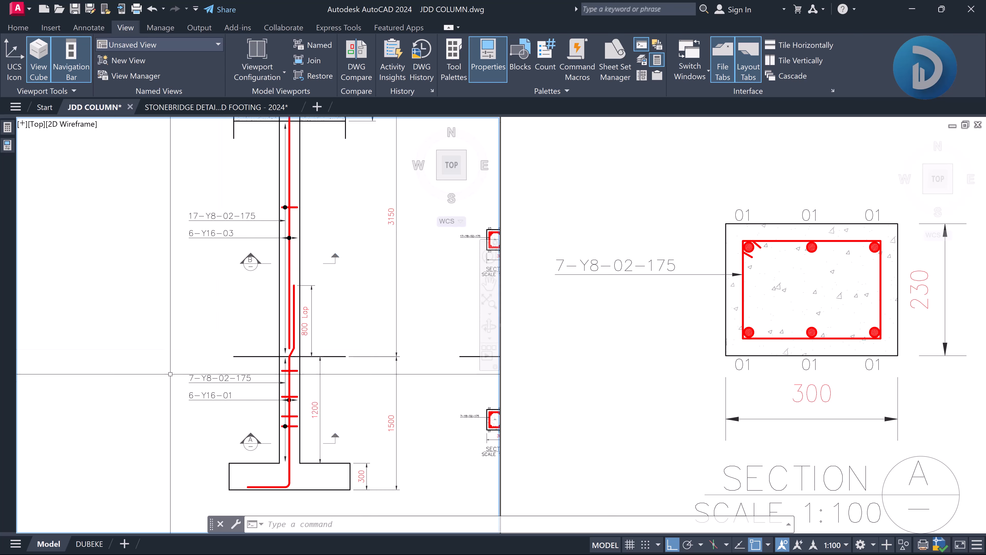
scroll(195, 401, up, 2)
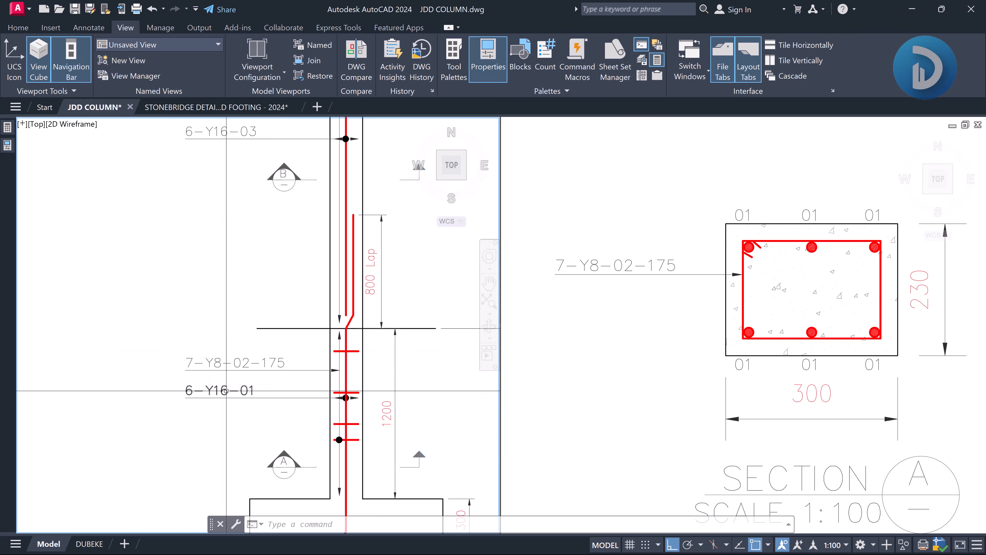
middle_drag(217, 382, 219, 402)
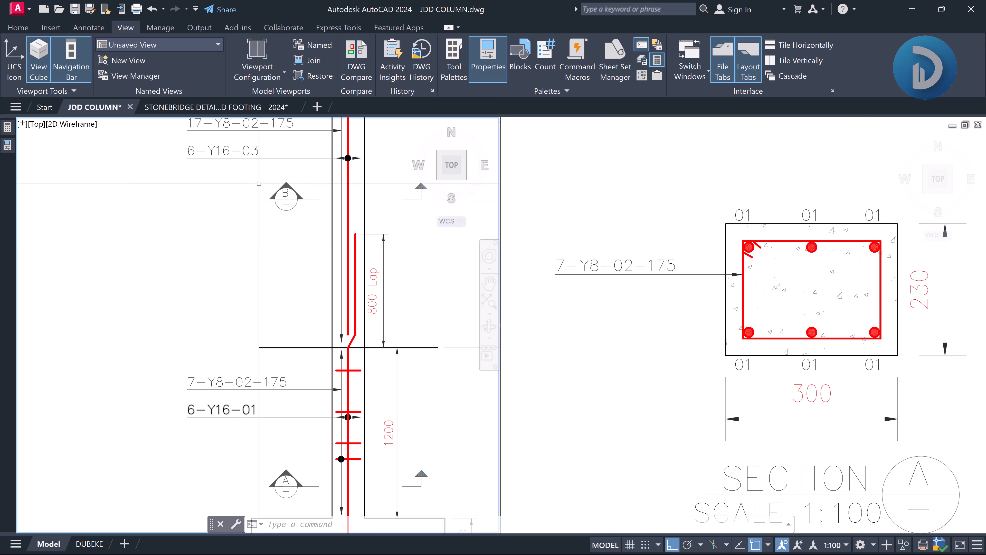
mouse_move(280, 399)
middle_down()
mouse_move(268, 402)
mouse_move(252, 305)
middle_up()
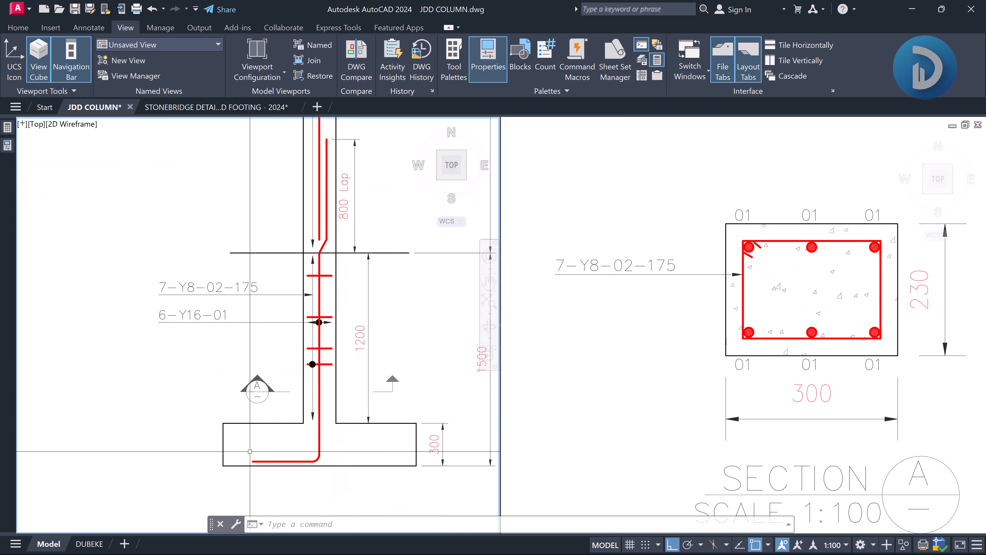
middle_drag(335, 393, 319, 402)
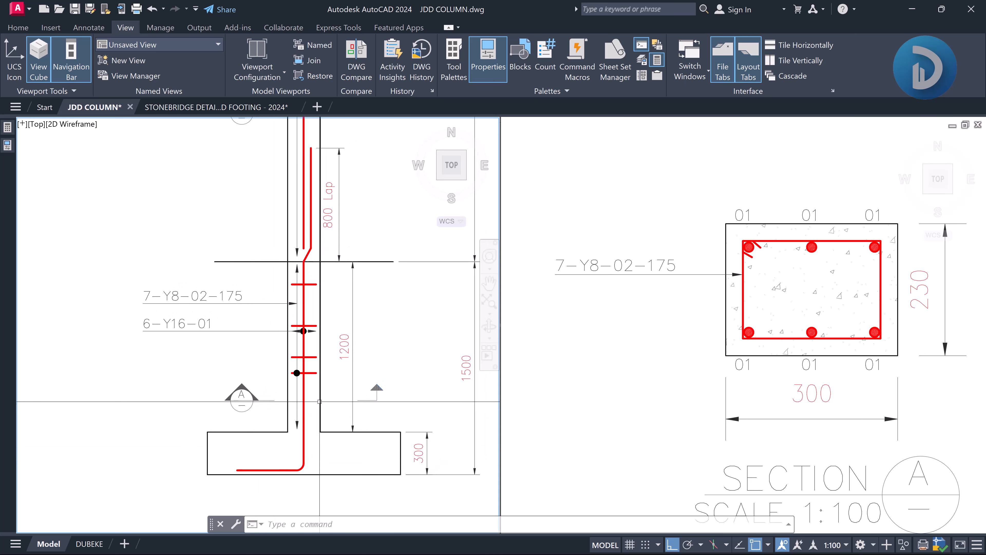
mouse_move(313, 219)
middle_down()
mouse_move(320, 339)
mouse_move(305, 346)
mouse_move(291, 382)
middle_up()
Examine the vertical main bar between the ground floor and first floor levels, including its 800 laps
scroll(314, 344, down, 1)
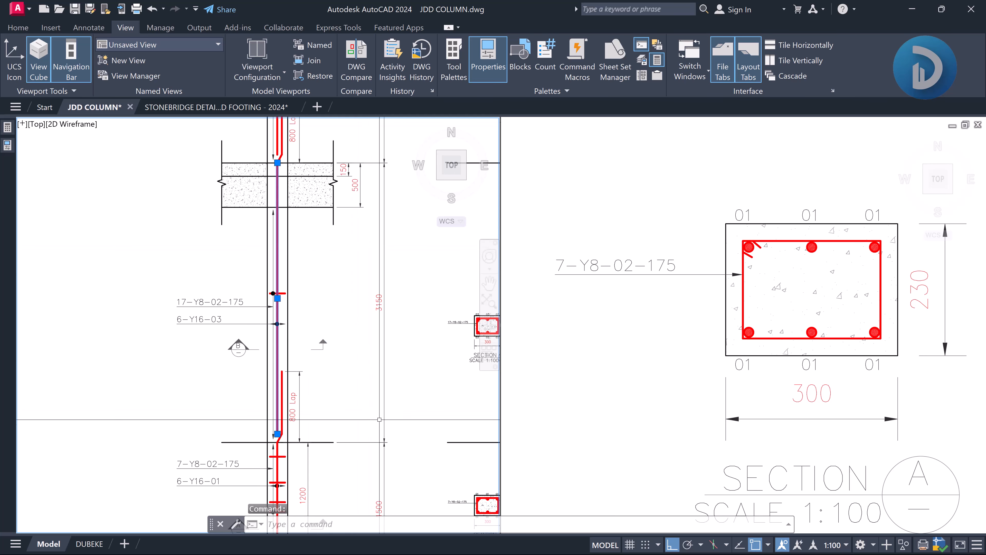
middle_drag(337, 217, 325, 314)
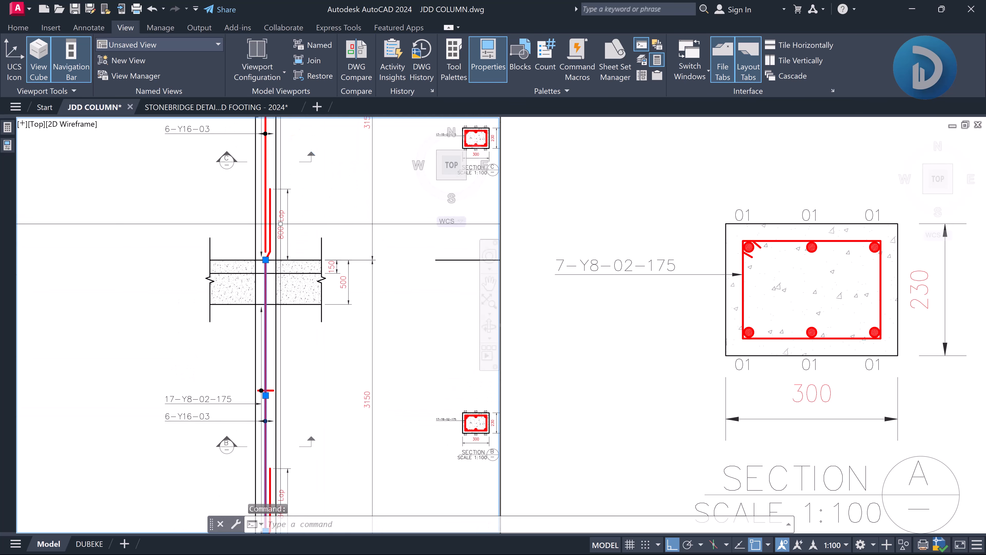
scroll(276, 203, up, 2)
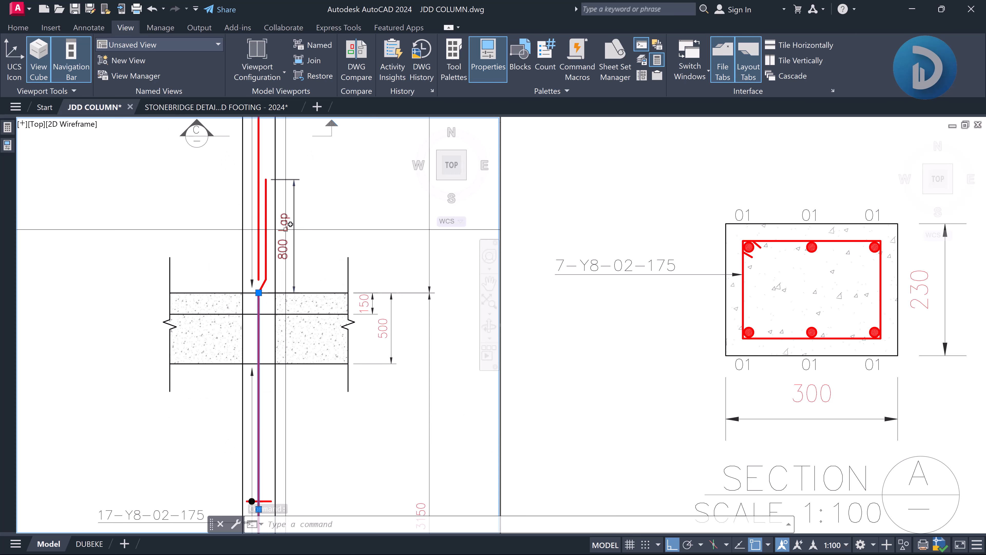
scroll(286, 229, down, 4)
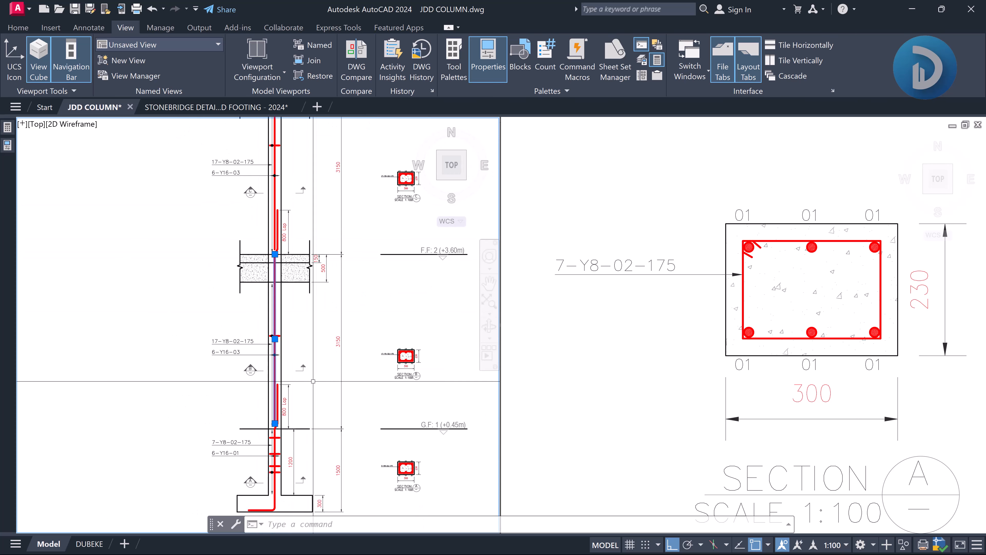
scroll(323, 395, up, 2)
scroll(308, 298, down, 2)
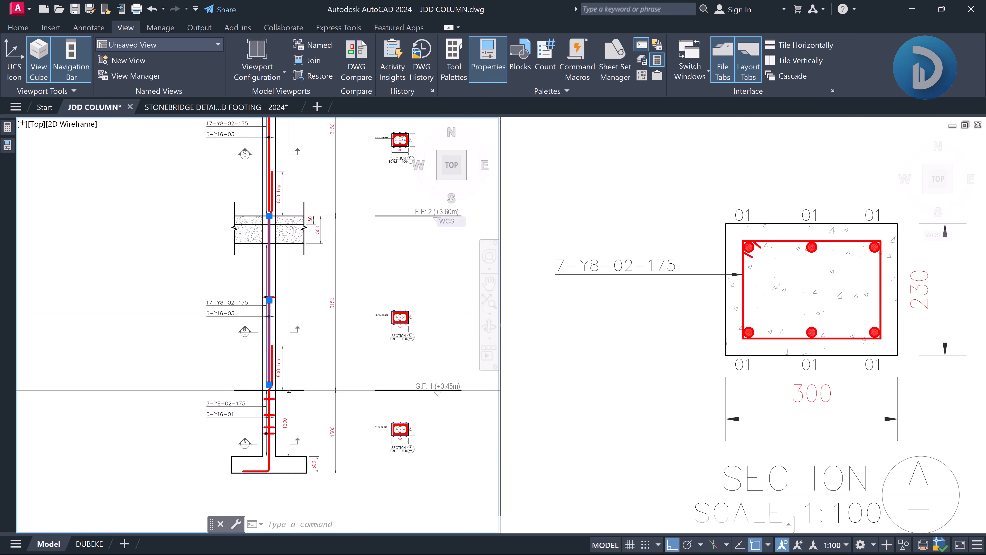
middle_drag(288, 391, 299, 288)
mouse_move(283, 350)
middle_down()
mouse_move(291, 343)
mouse_move(286, 352)
middle_up()
scroll(286, 350, up, 2)
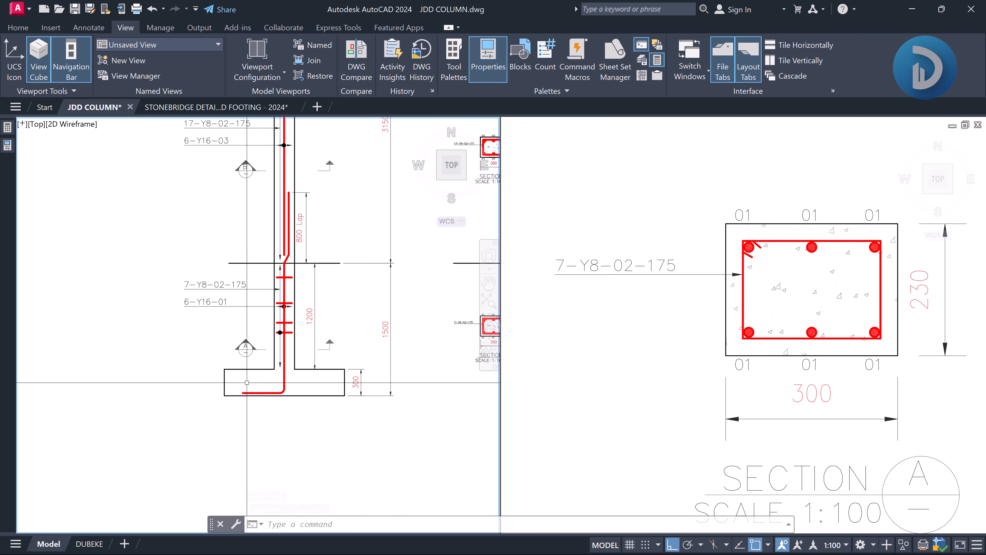
Examine the column reinforcement from the footing up through the first floor slab to the storey at section C
middle_drag(322, 268, 307, 348)
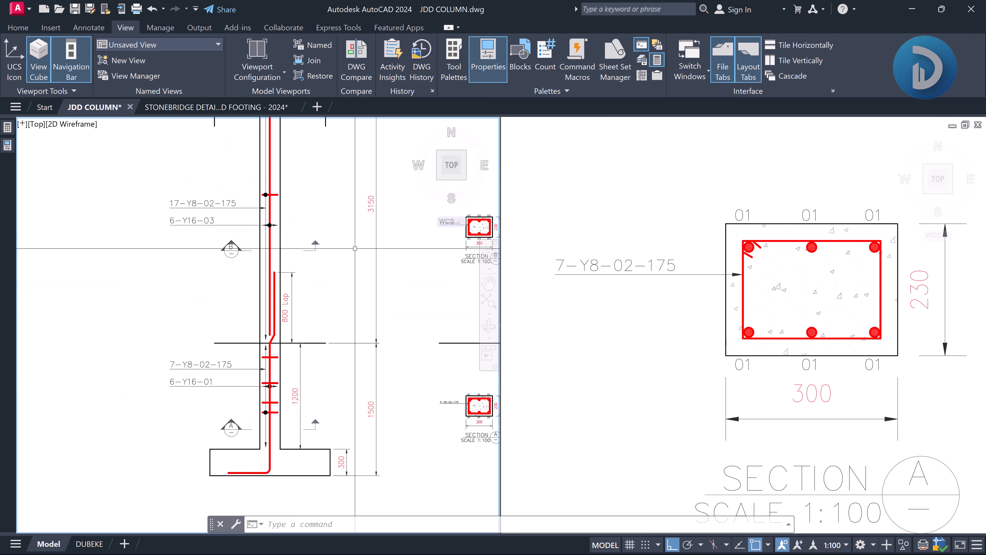
mouse_move(258, 216)
middle_down()
mouse_move(253, 283)
mouse_move(293, 307)
middle_up()
scroll(254, 283, down, 2)
middle_drag(292, 264, 285, 292)
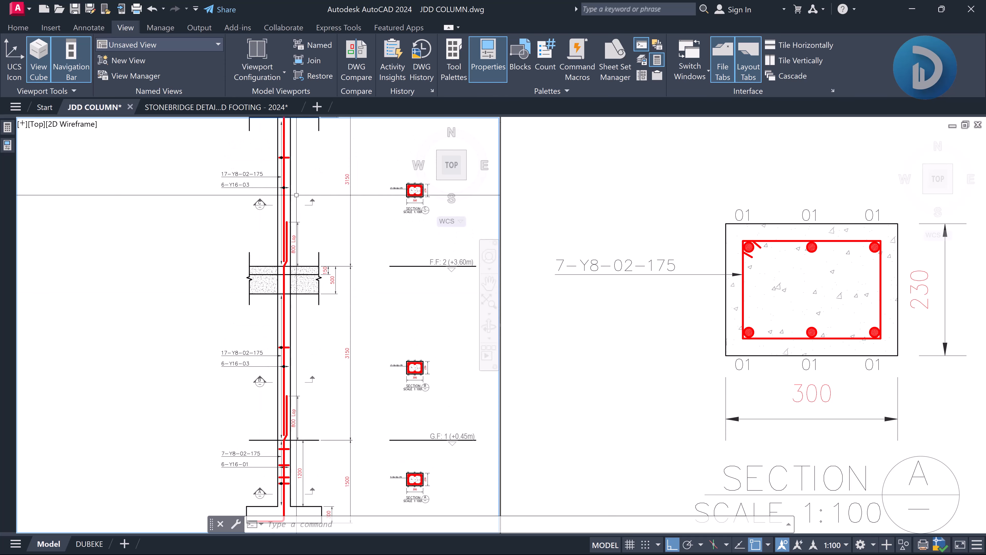
middle_drag(275, 204, 276, 227)
scroll(290, 198, up, 4)
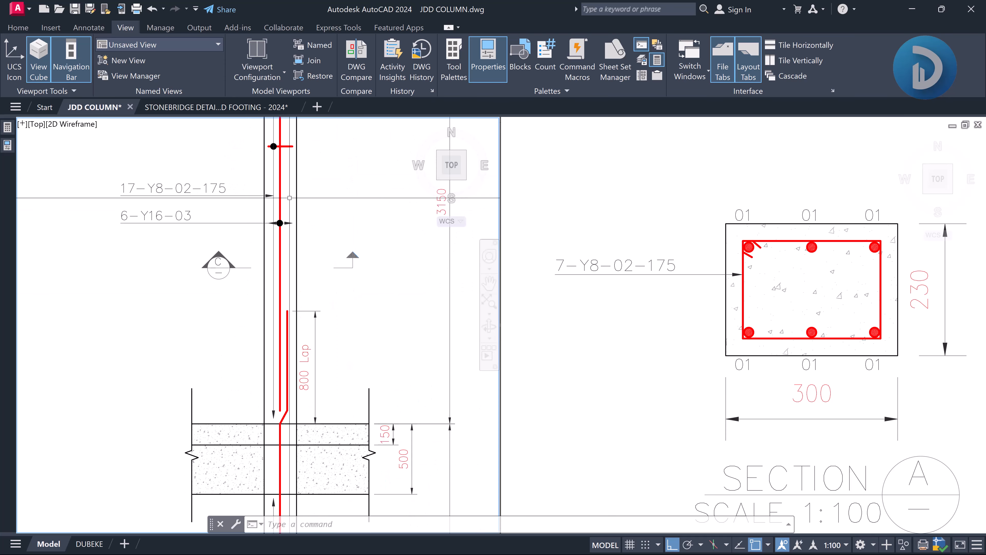
scroll(279, 206, down, 2)
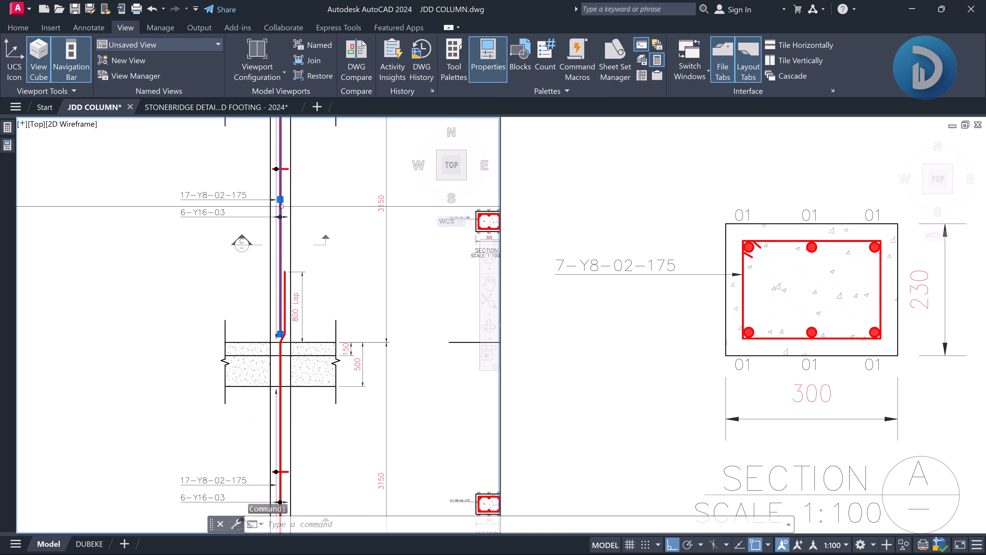
Examine the vertical main bar, its 800 laps and the 17-Y8-02-175 and 6-Y16-03 callouts between the first and second floor levels
scroll(210, 210, up, 2)
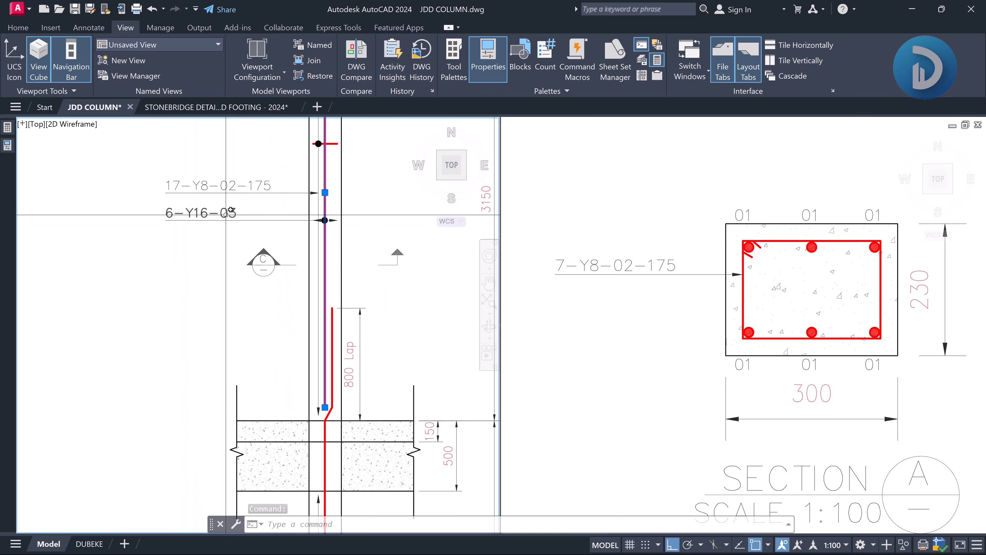
scroll(235, 209, down, 3)
scroll(198, 420, up, 3)
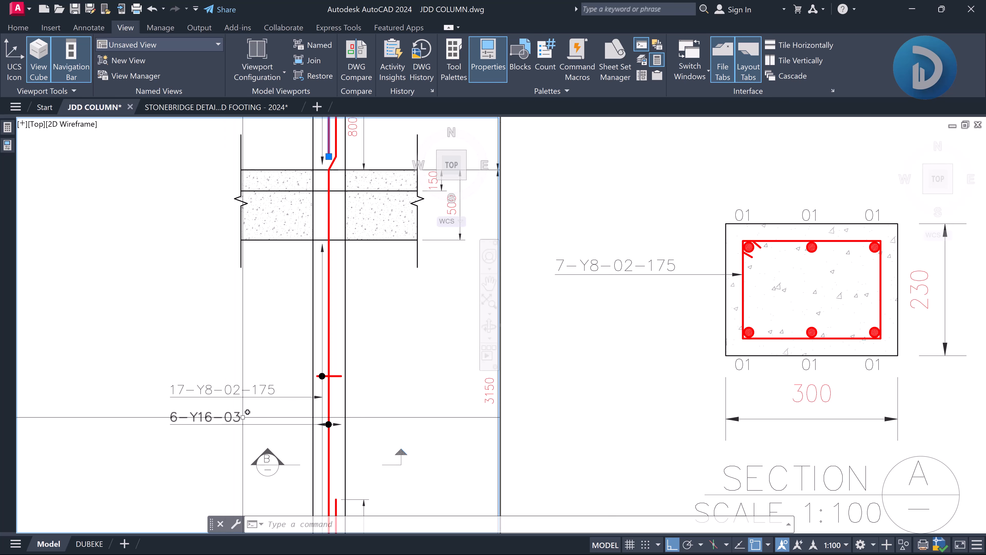
scroll(243, 417, down, 4)
mouse_move(242, 239)
middle_down()
mouse_move(224, 279)
mouse_move(257, 278)
middle_up()
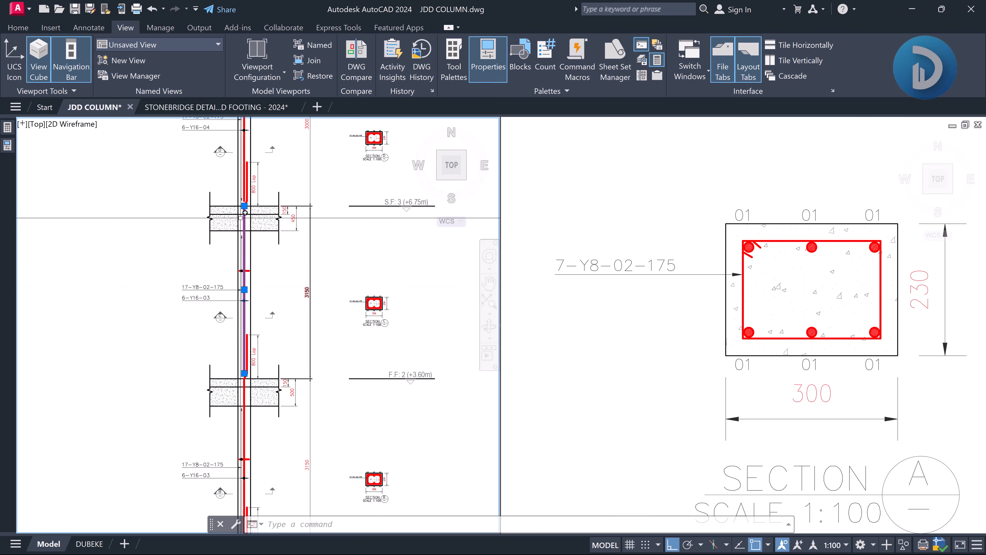
middle_drag(247, 203, 237, 251)
scroll(240, 240, up, 1)
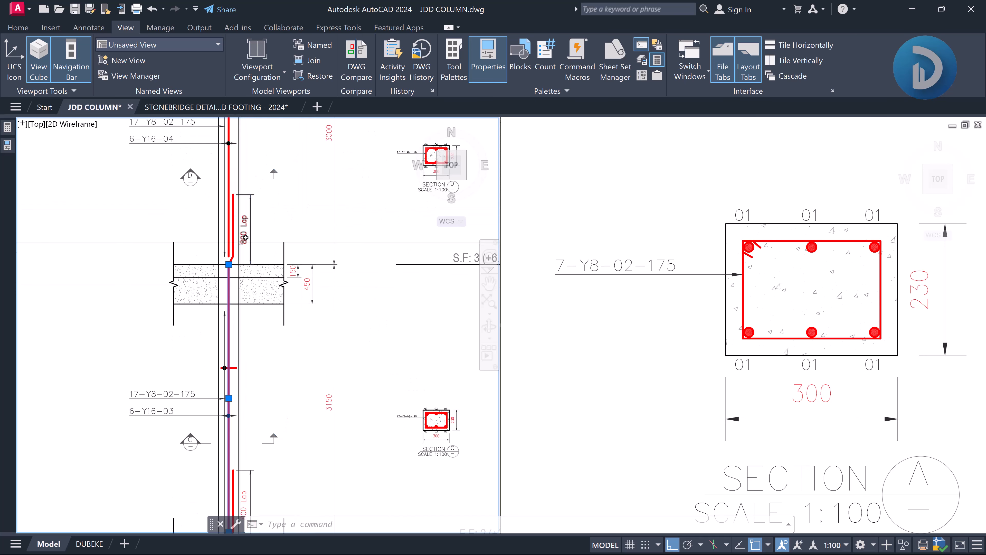
scroll(237, 249, down, 2)
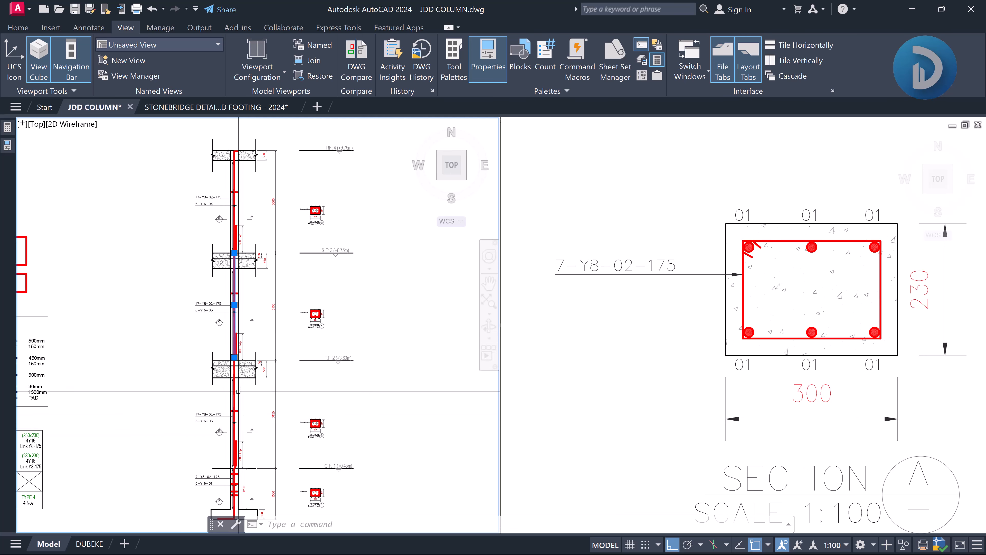
scroll(213, 292, up, 1)
middle_drag(216, 296, 259, 329)
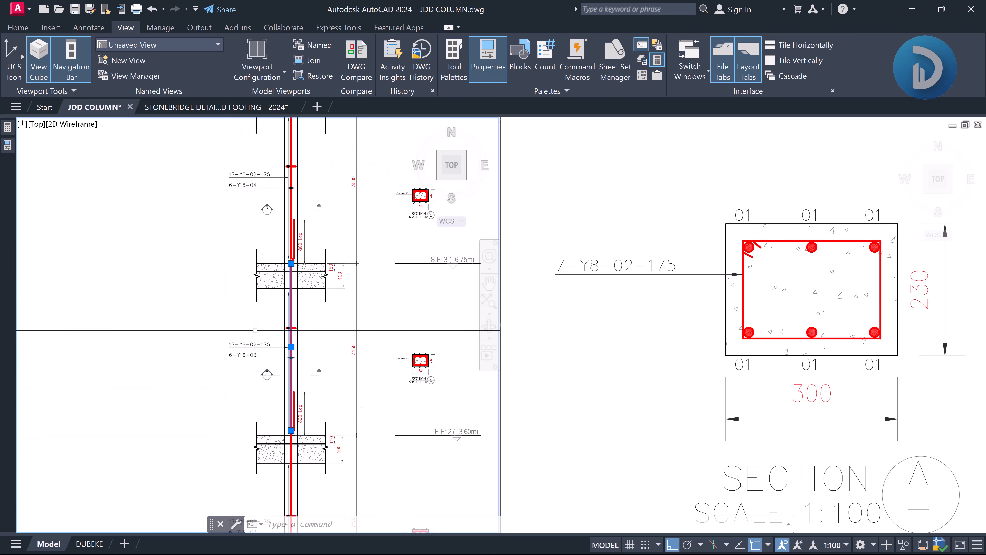
Examine the top storey's 6-Y16-04 main bar, its 800 lap above the second floor slab and its bent end in the roof beam
middle_drag(262, 248, 263, 325)
scroll(222, 295, up, 2)
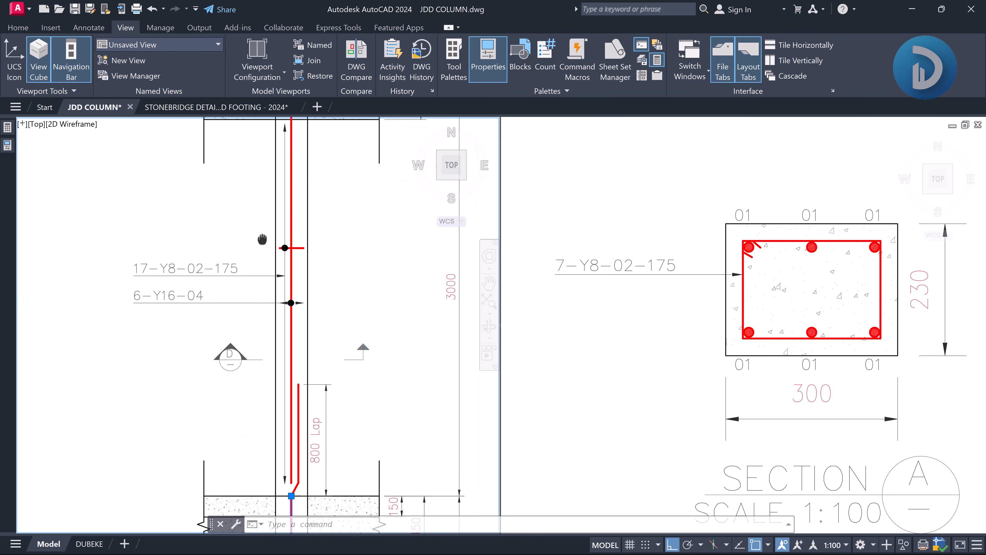
scroll(213, 296, down, 2)
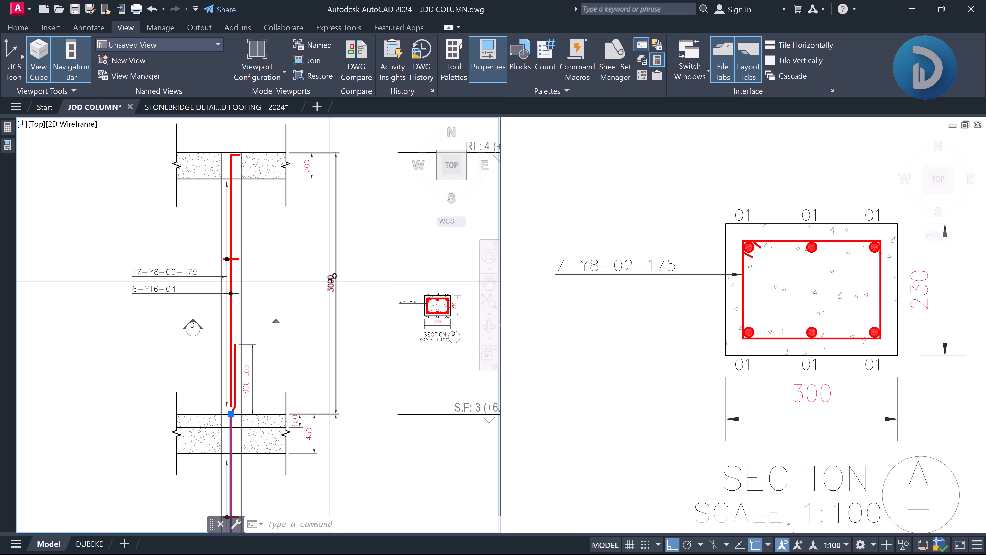
mouse_move(306, 295)
middle_down()
mouse_move(300, 235)
mouse_move(298, 299)
middle_up()
scroll(224, 160, up, 4)
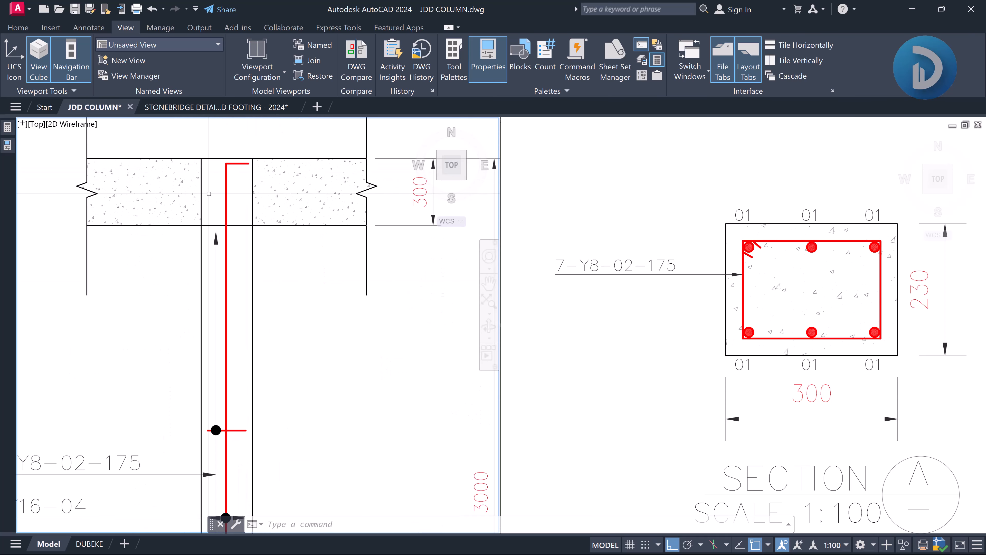
scroll(221, 153, down, 3)
scroll(217, 337, up, 5)
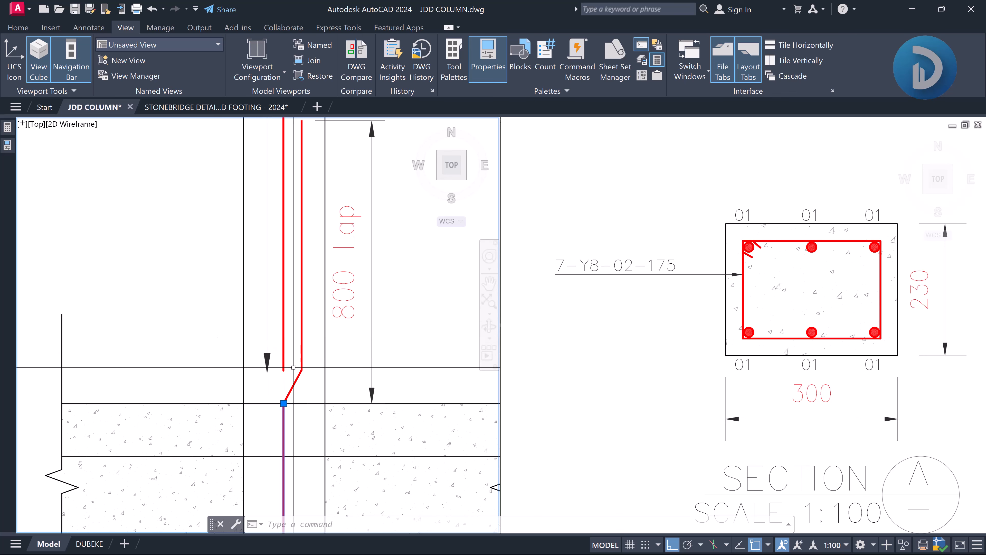
scroll(351, 330, down, 5)
middle_drag(353, 185, 316, 312)
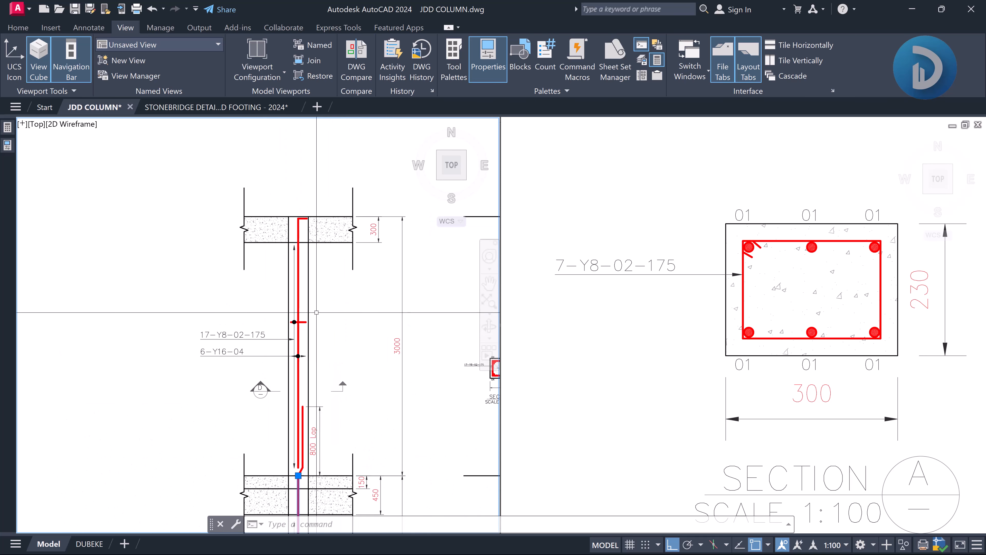
scroll(311, 233, up, 4)
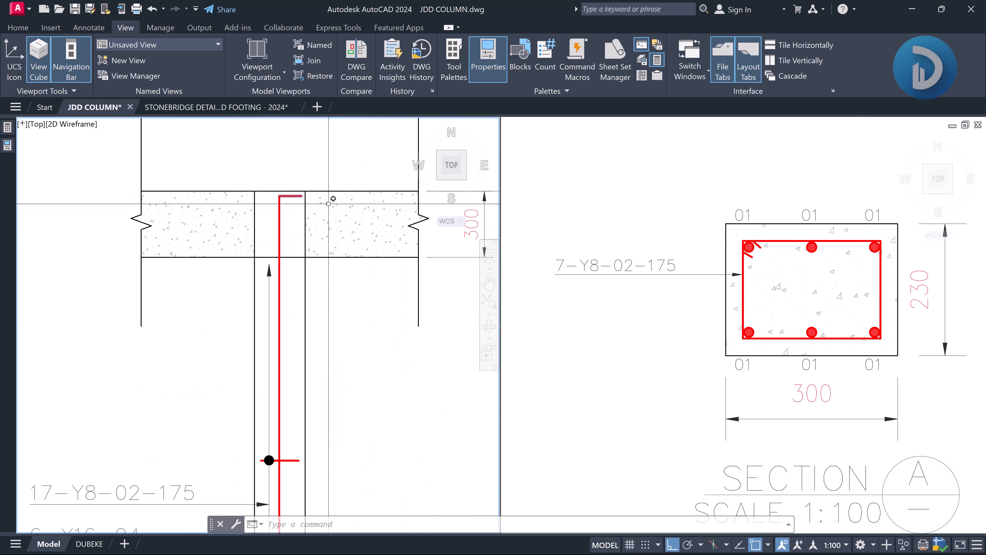
scroll(272, 410, down, 6)
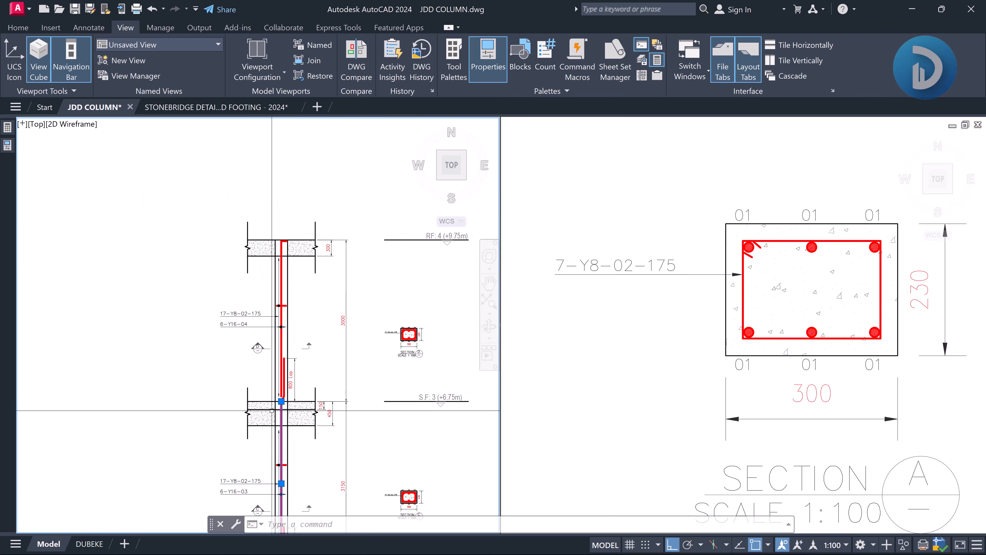
scroll(272, 410, up, 4)
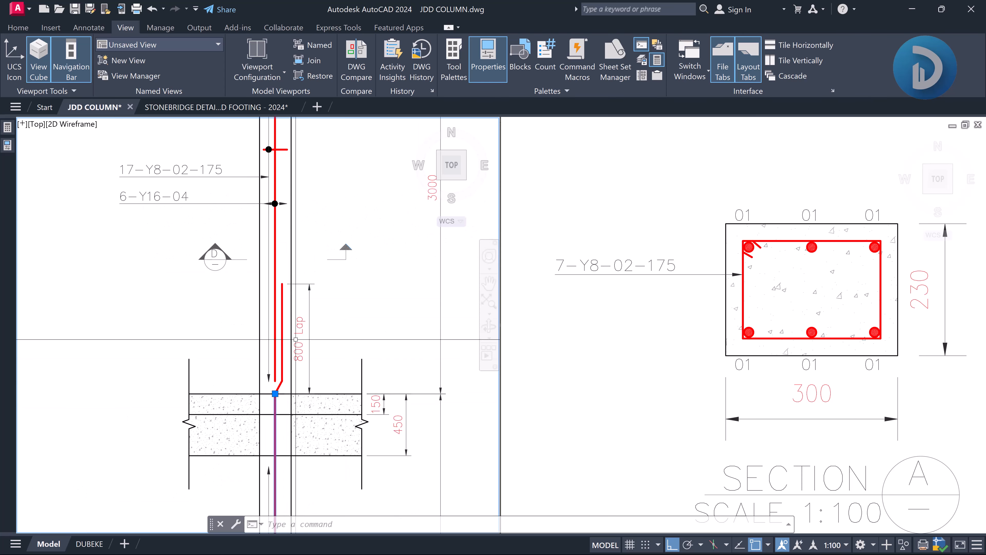
scroll(295, 340, down, 6)
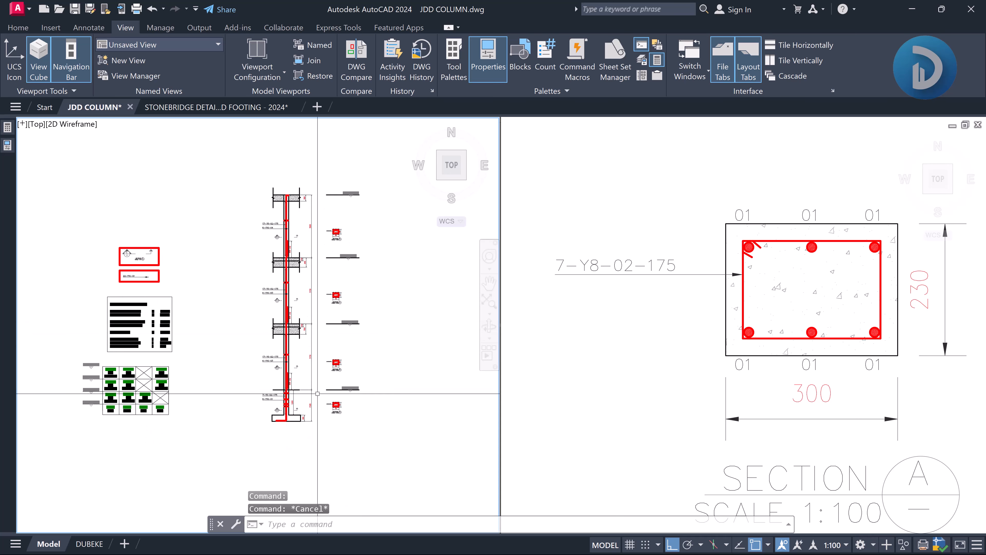
scroll(317, 393, up, 3)
scroll(321, 390, down, 3)
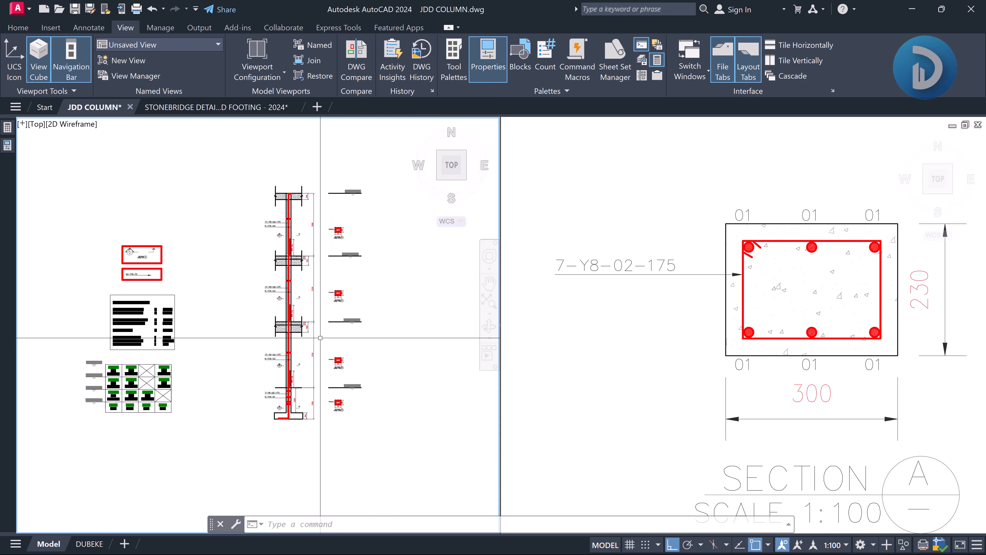
Copy the complete column elevation with its level marks and section details horizontally to the empty area beside the original
scroll(117, 389, up, 4)
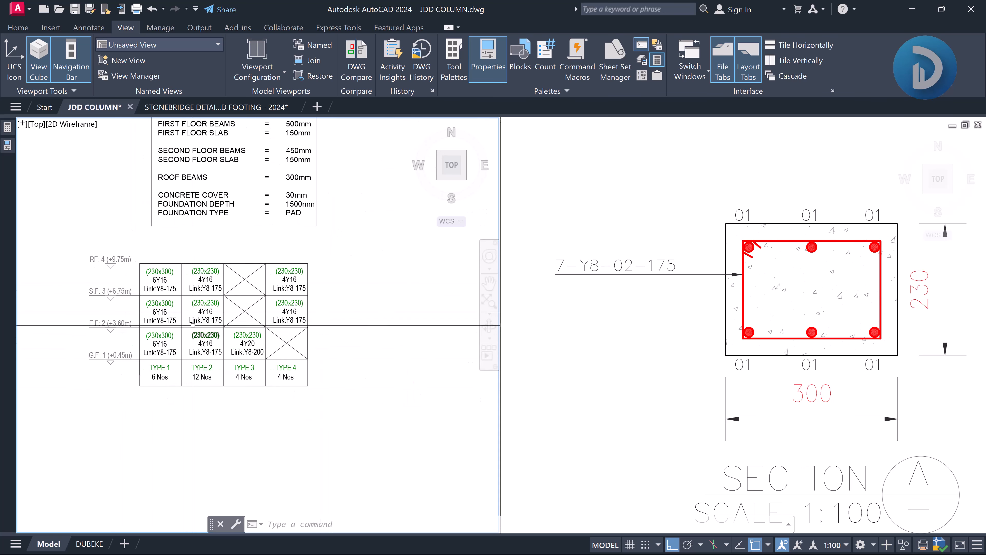
click(699, 342)
scroll(695, 343, down, 10)
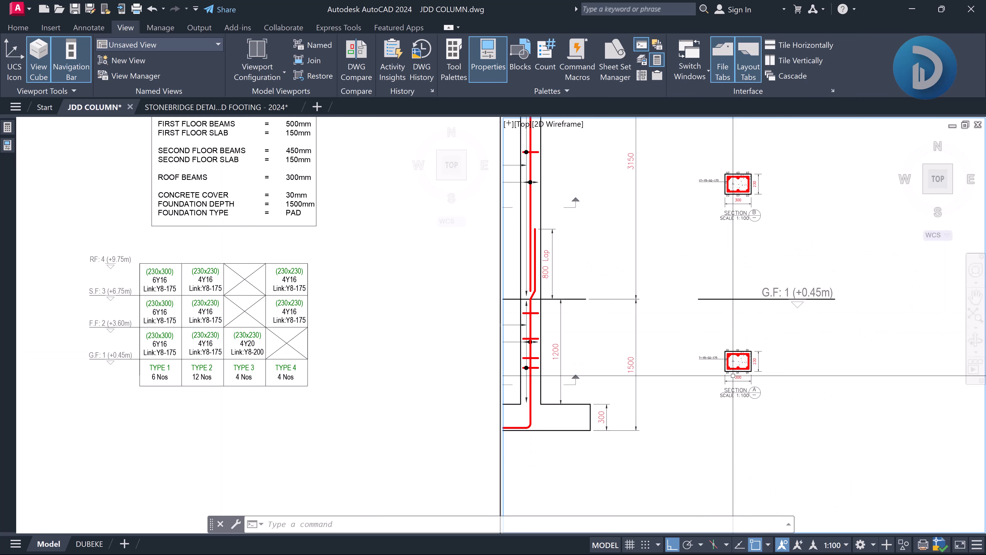
scroll(695, 343, down, 3)
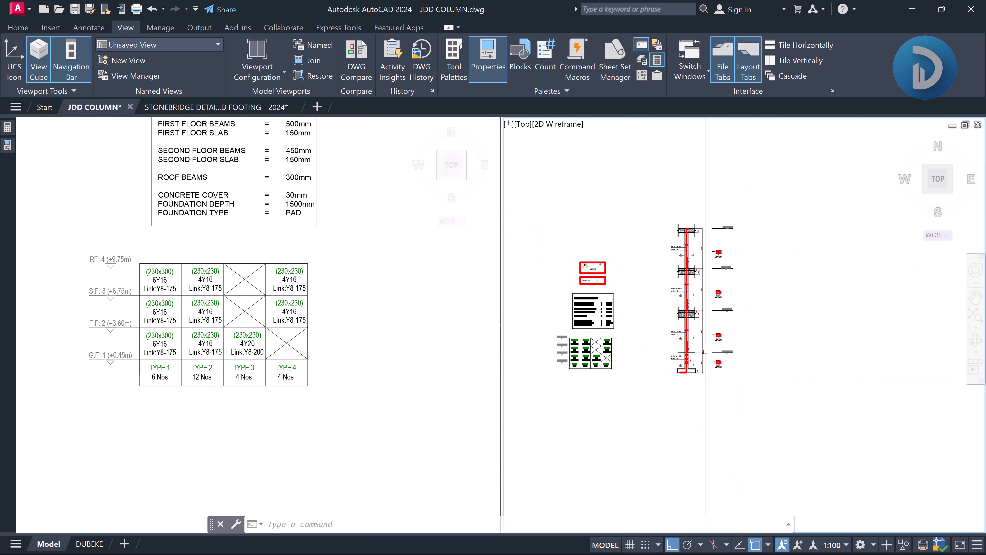
click(761, 418)
click(661, 205)
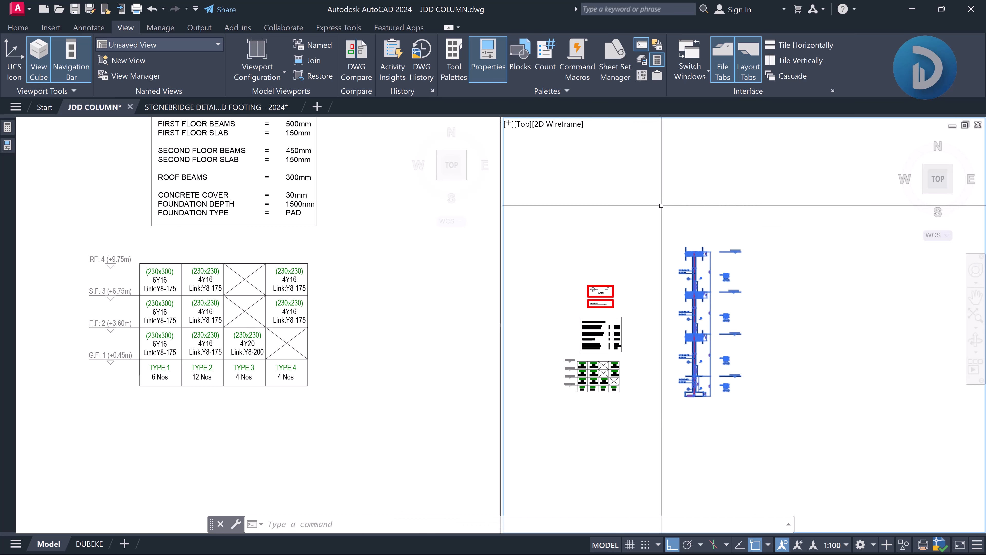
text(CP)
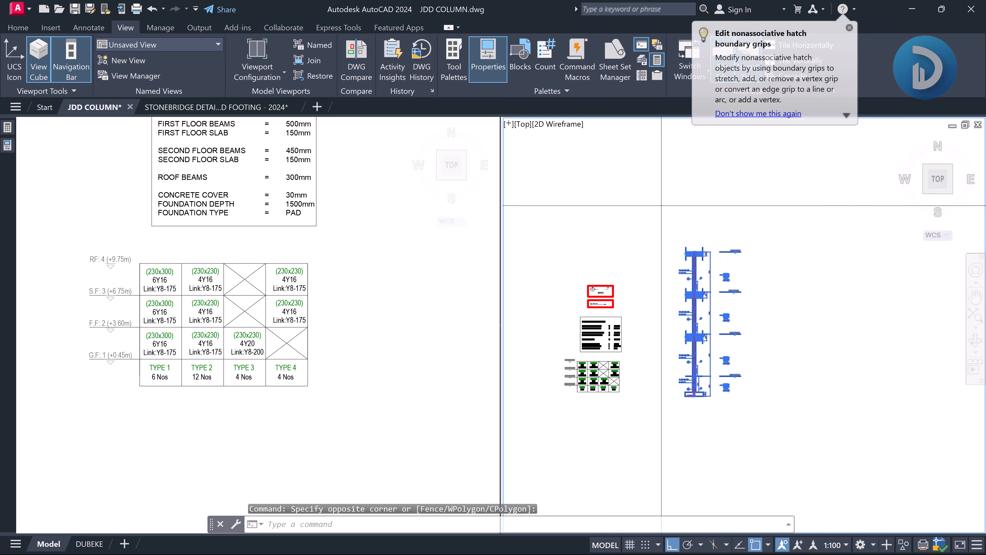
key(Return)
click(681, 216)
middle_drag(755, 210, 679, 216)
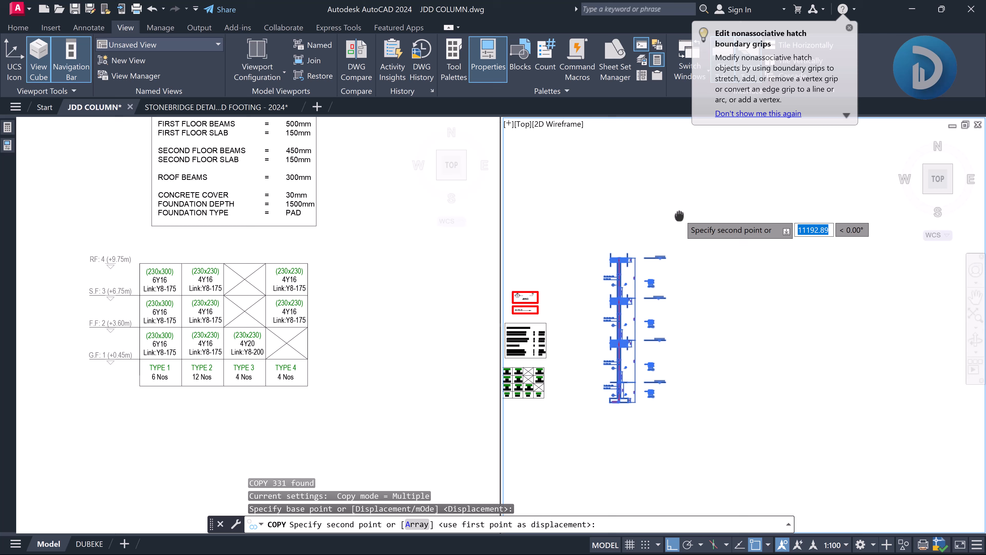
click(704, 200)
key(Escape)
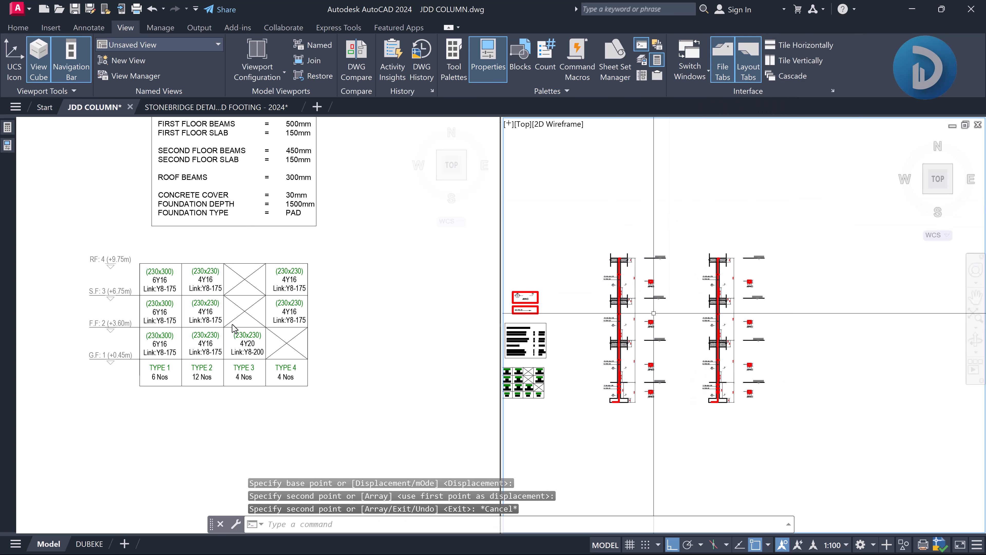
Examine the Type 2 column sizes, main bars and links at each floor level in the column schedule
click(191, 300)
scroll(192, 301, up, 5)
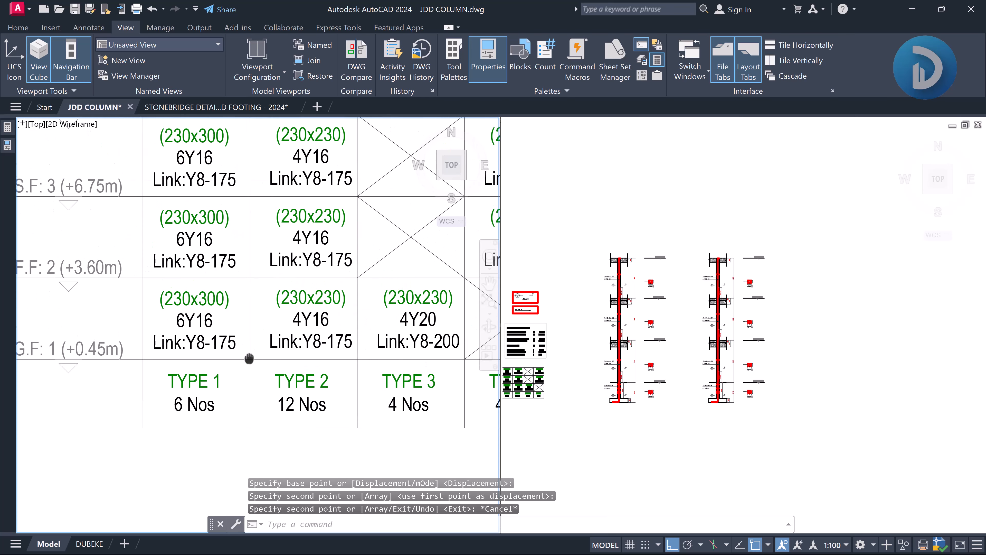
middle_drag(298, 308, 286, 311)
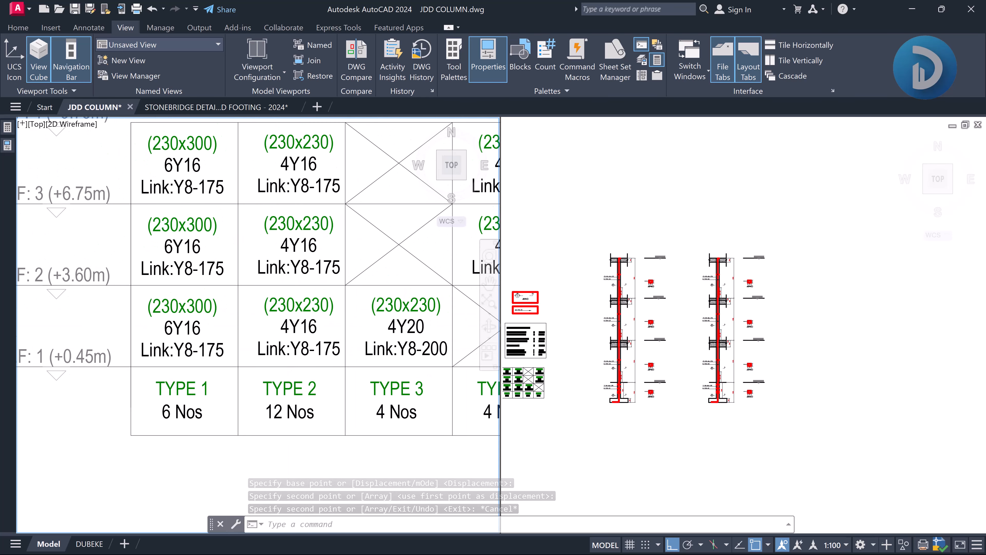
scroll(286, 311, up, 2)
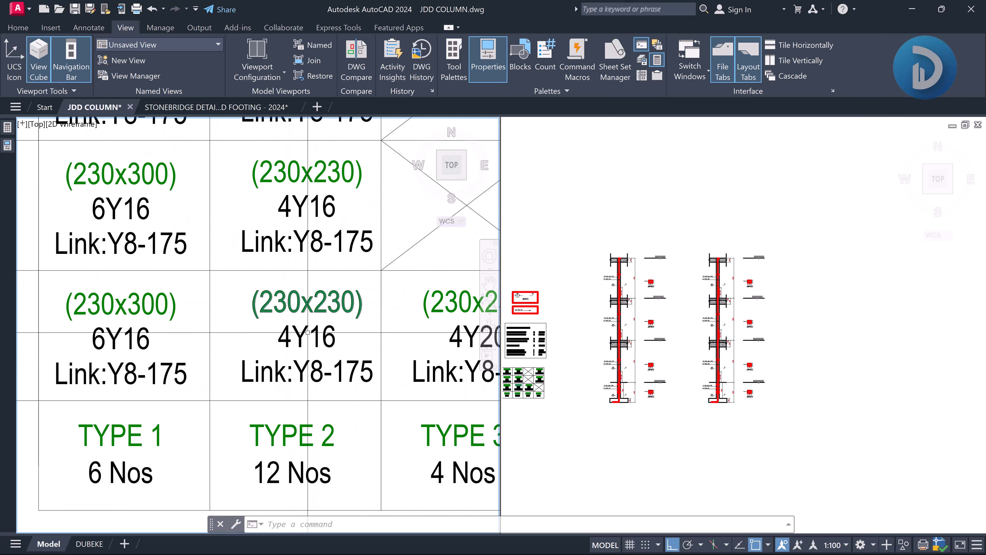
middle_drag(298, 348, 331, 336)
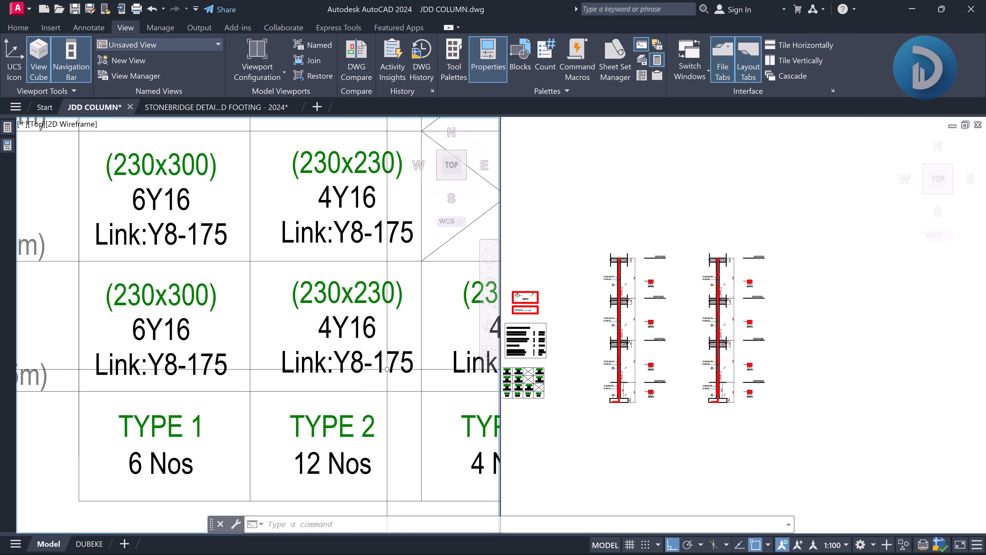
scroll(345, 383, down, 2)
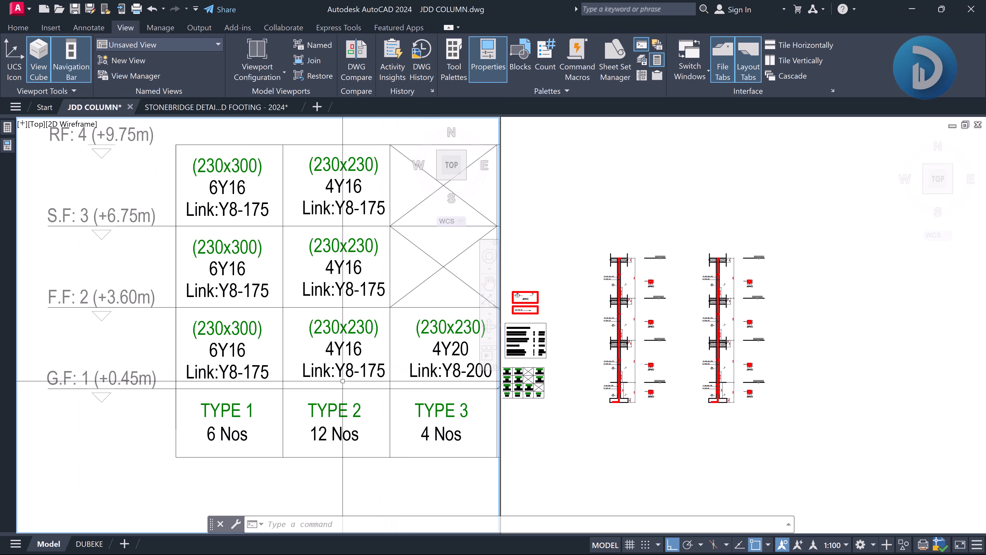
middle_drag(336, 362, 327, 362)
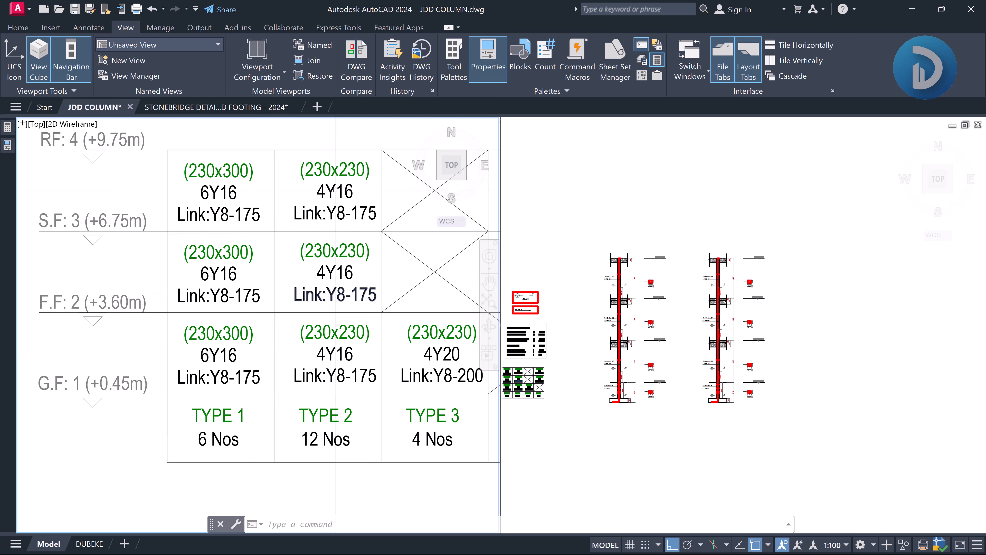
Examine Section A of the copied column elevation against the Type 2 entries in the column schedule
click(674, 231)
scroll(715, 341, up, 3)
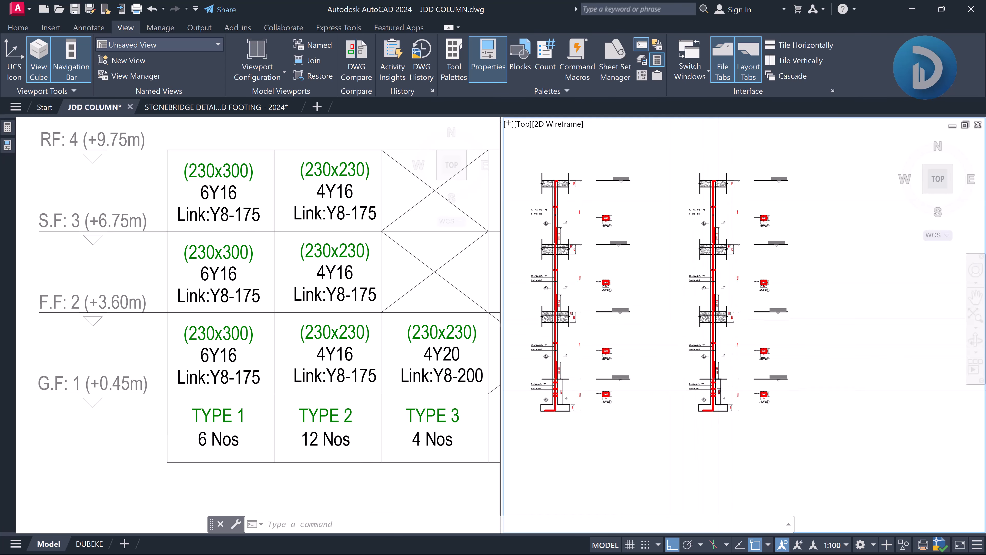
scroll(719, 390, up, 3)
middle_drag(762, 405, 717, 375)
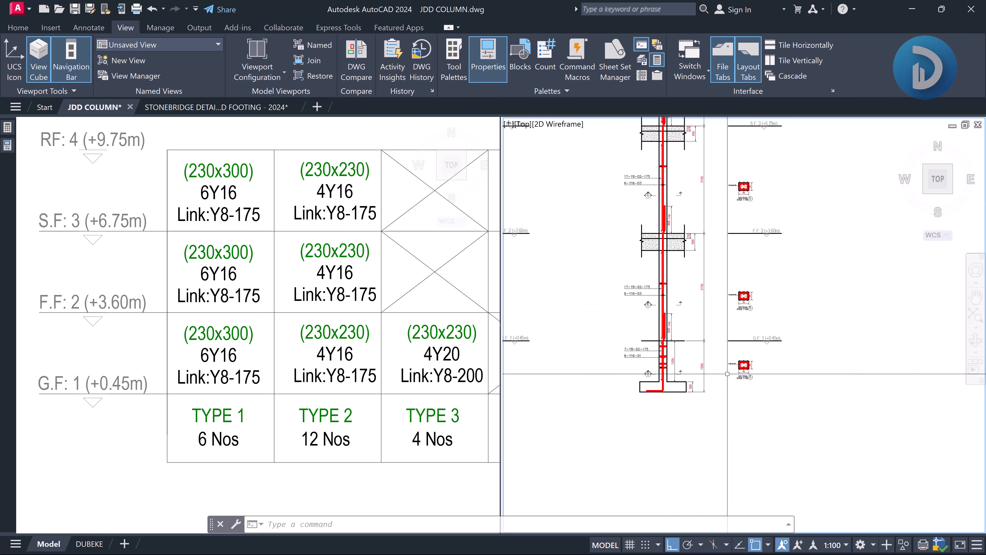
scroll(729, 373, up, 10)
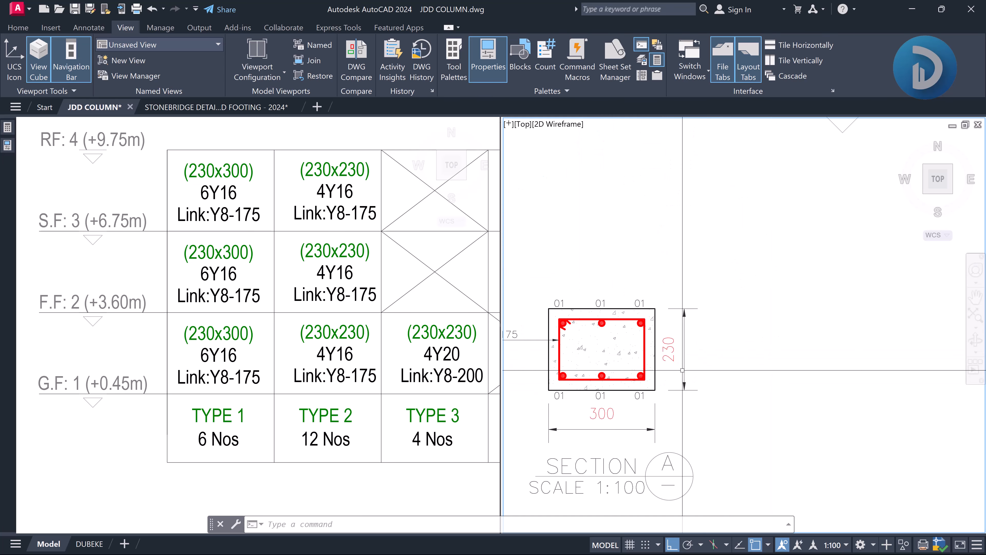
middle_drag(748, 330, 748, 300)
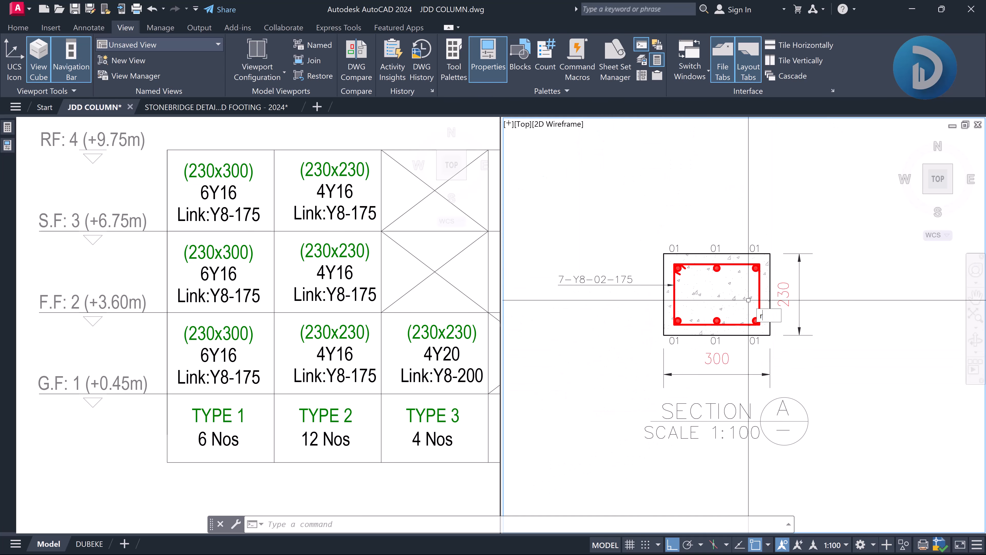
text(RC)
key(Return)
middle_drag(775, 315, 633, 349)
click(718, 369)
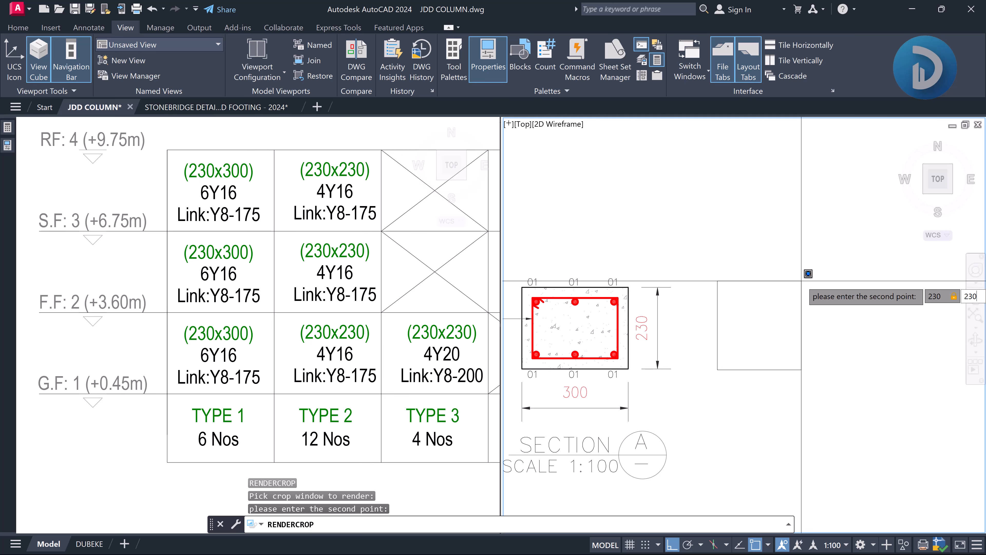
key(Return)
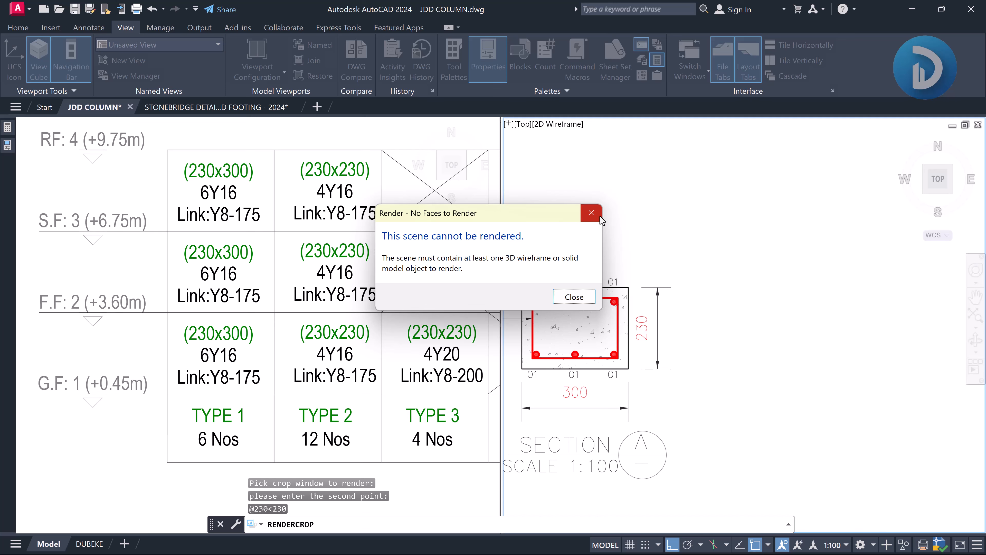
click(592, 213)
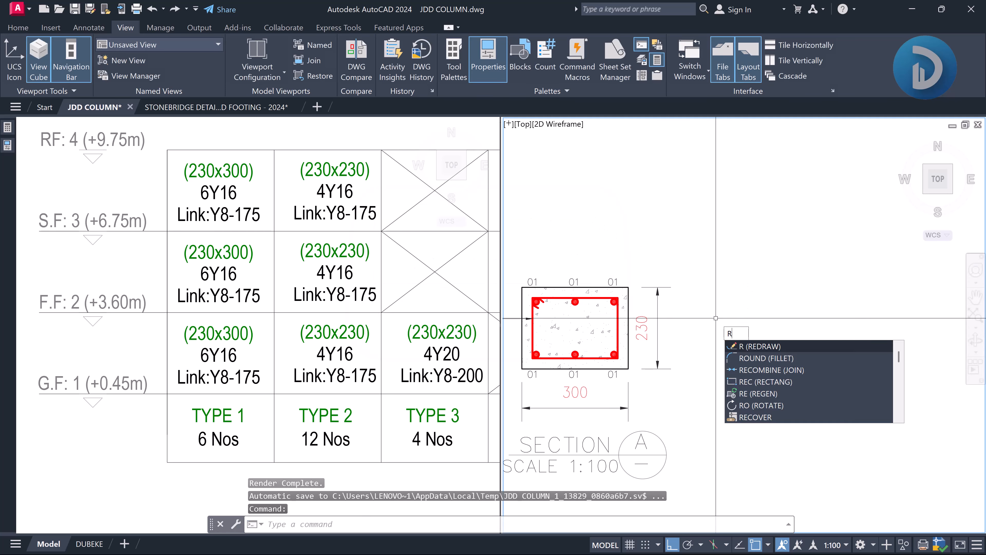
Draw a 230 by 230 rectangle beside the copied Section A as the Type 2 column outline
key(Return)
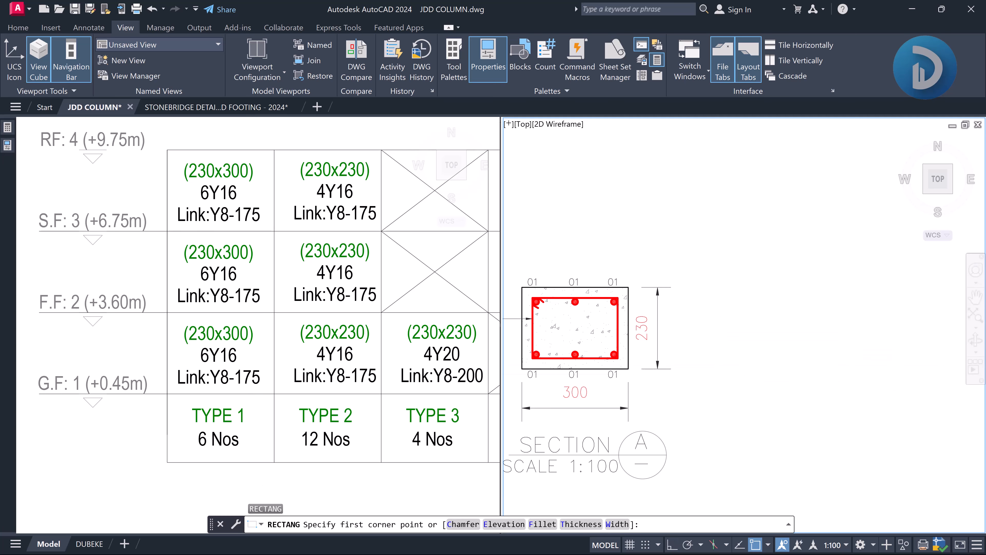
click(717, 374)
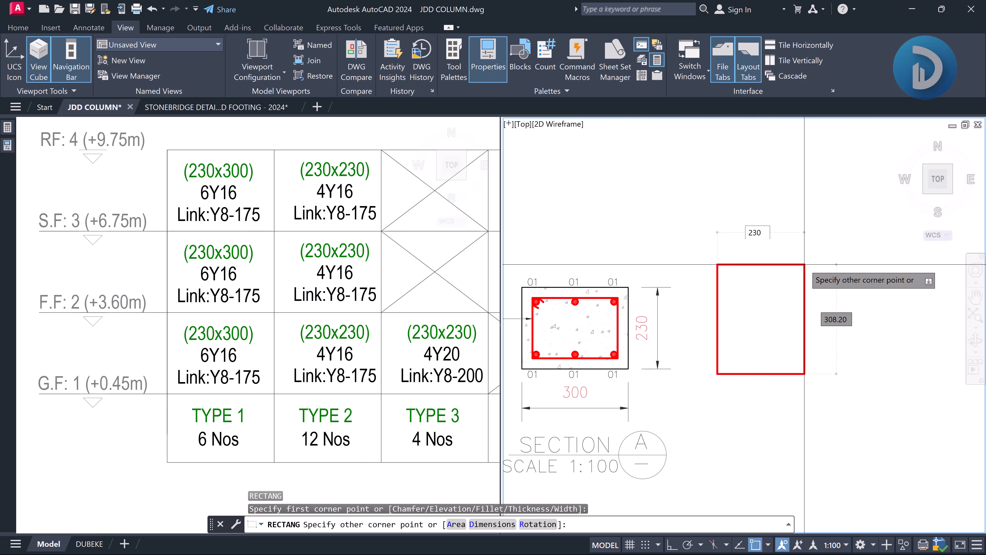
key(Tab)
key(Return)
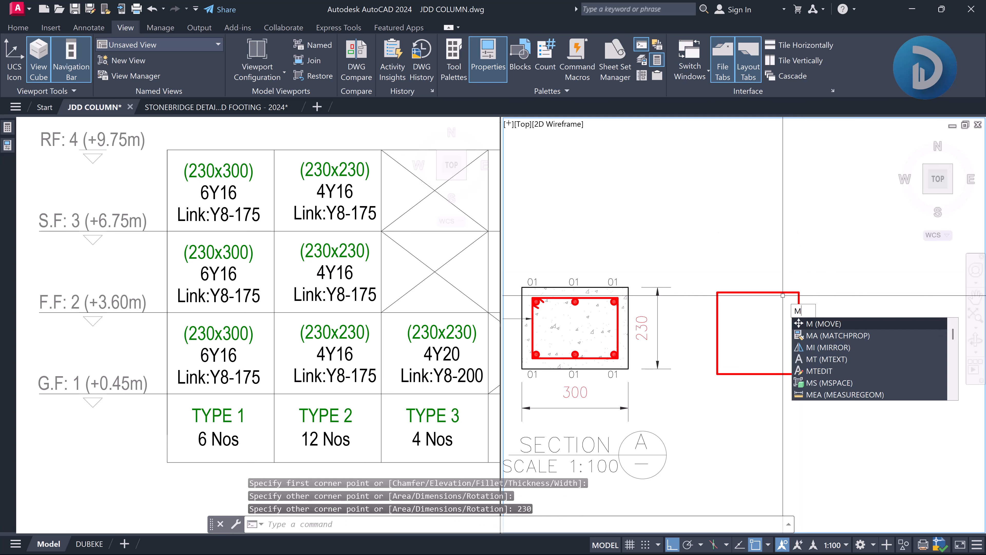
Match the new square's properties to the concrete outline of Section A
key(Return)
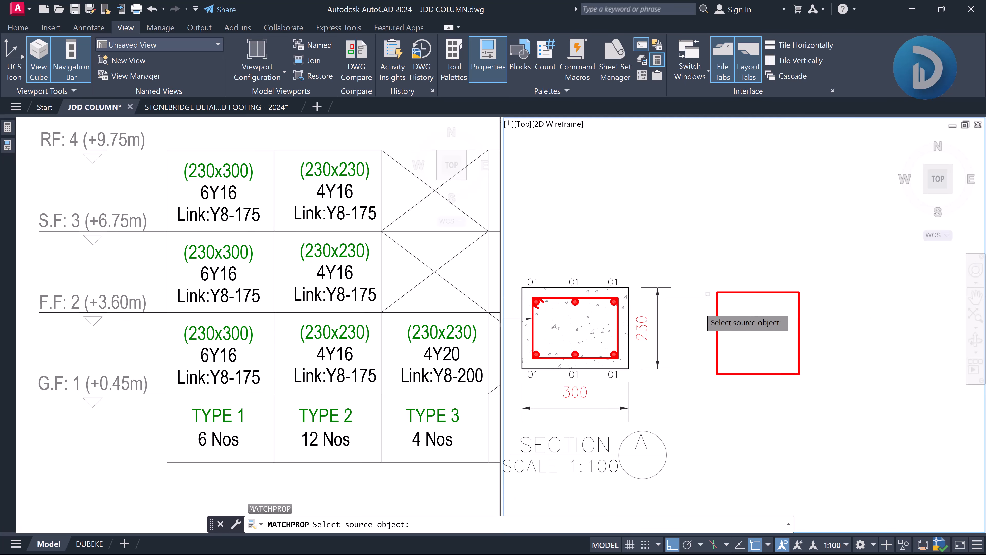
click(628, 300)
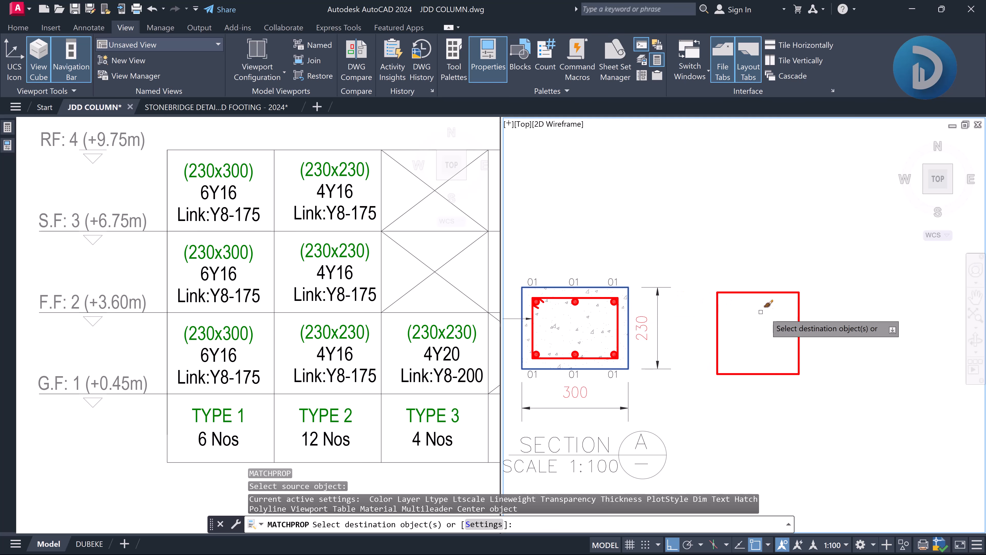
click(772, 305)
click(724, 238)
key(Return)
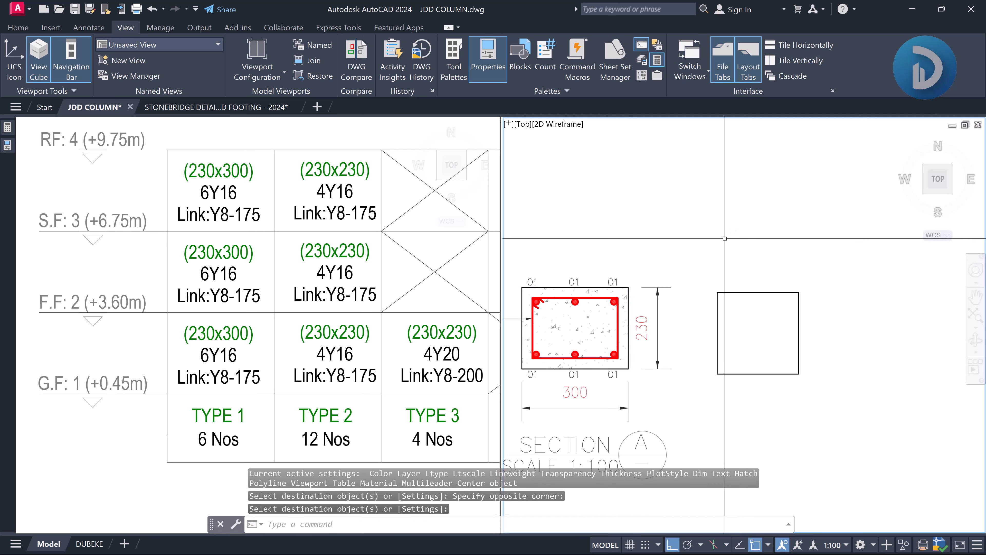
Check the concrete cover in the design notes and offset the square outline 30 mm inward to form the link
scroll(726, 240, down, 3)
scroll(722, 268, up, 3)
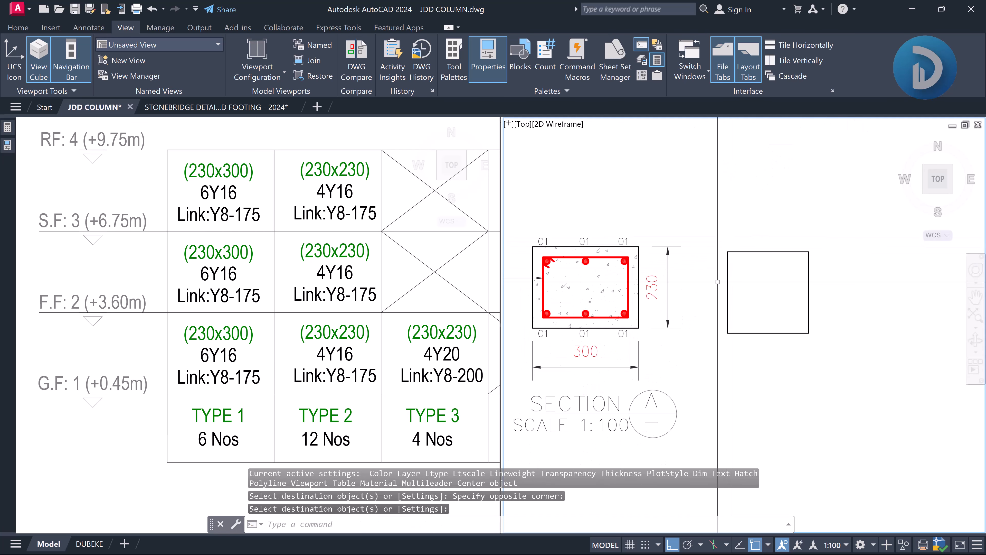
text(o)
key(Return)
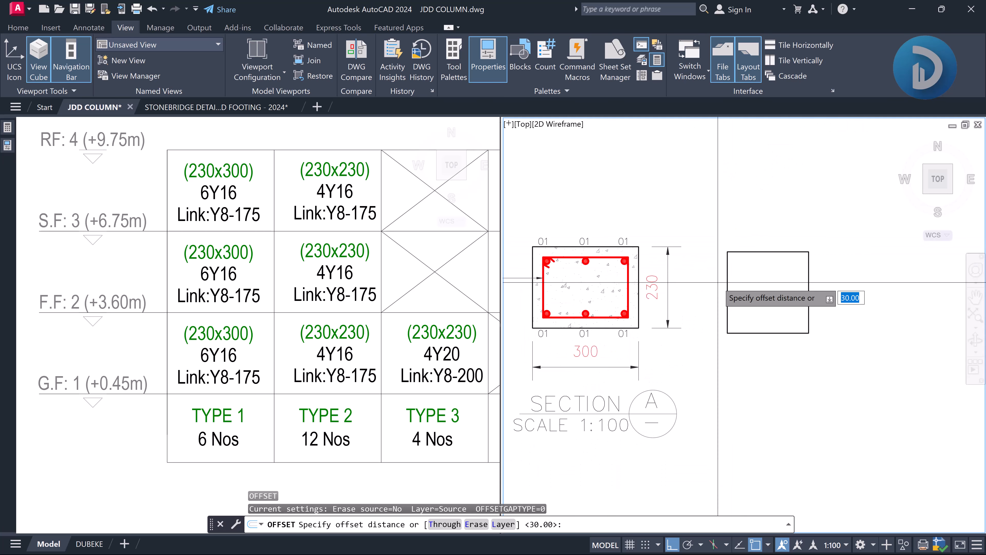
click(94, 212)
scroll(116, 241, down, 3)
scroll(310, 194, up, 4)
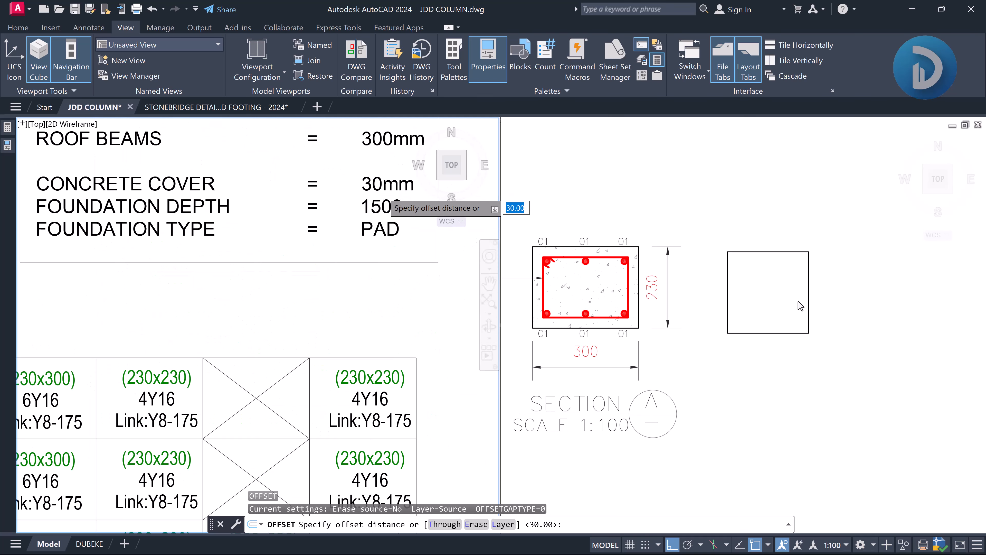
click(770, 290)
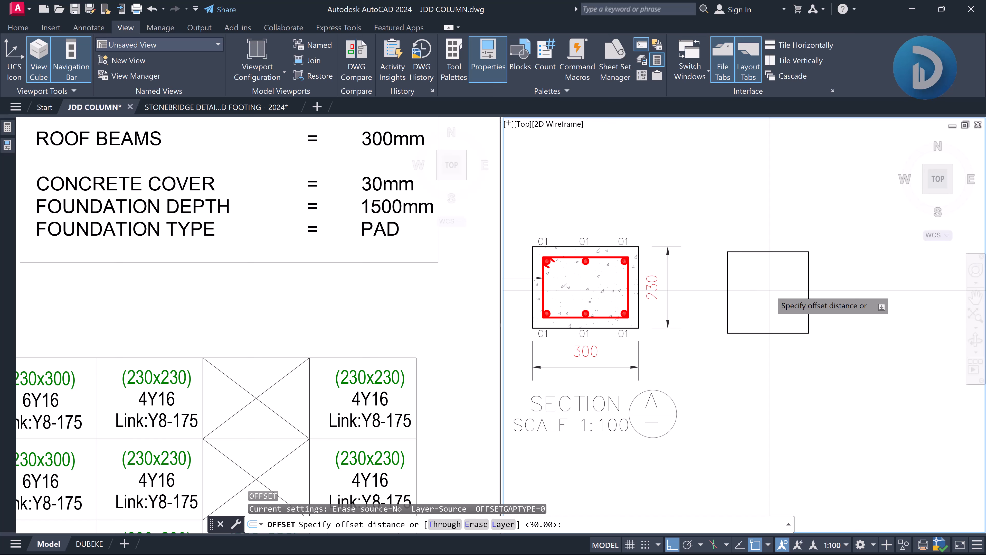
text(30)
key(Return)
click(764, 253)
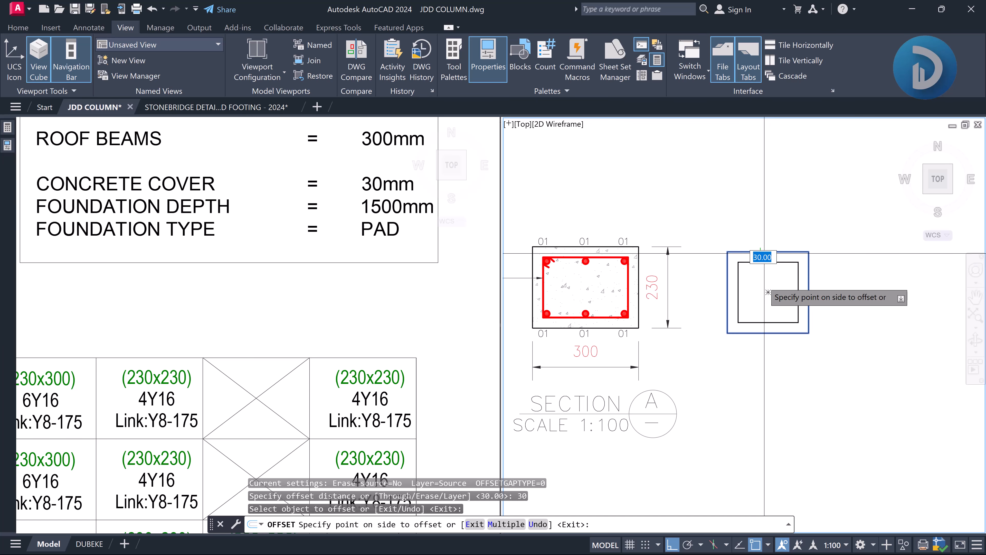
click(761, 301)
Match the inner square's properties to the red link of Section A
text(ma)
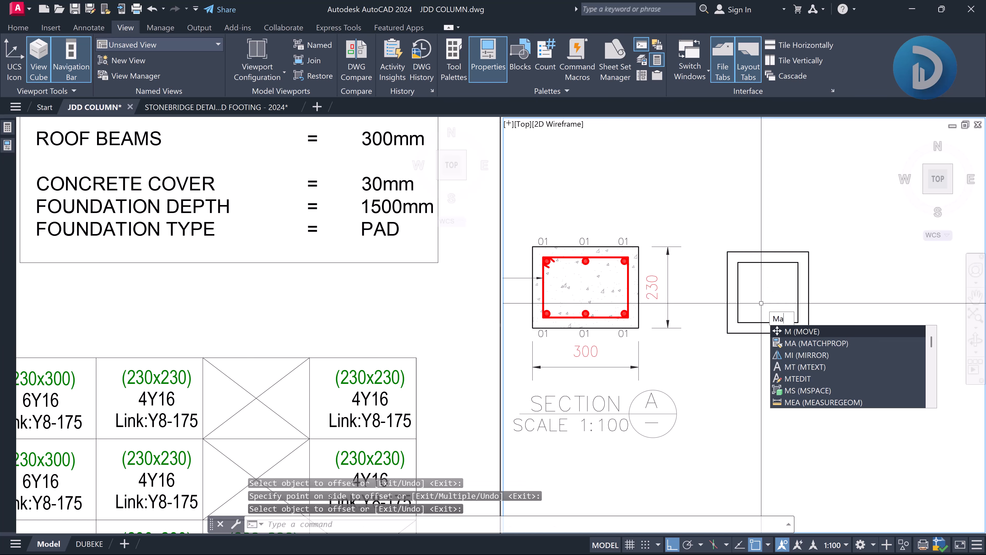
key(Return)
scroll(624, 276, up, 2)
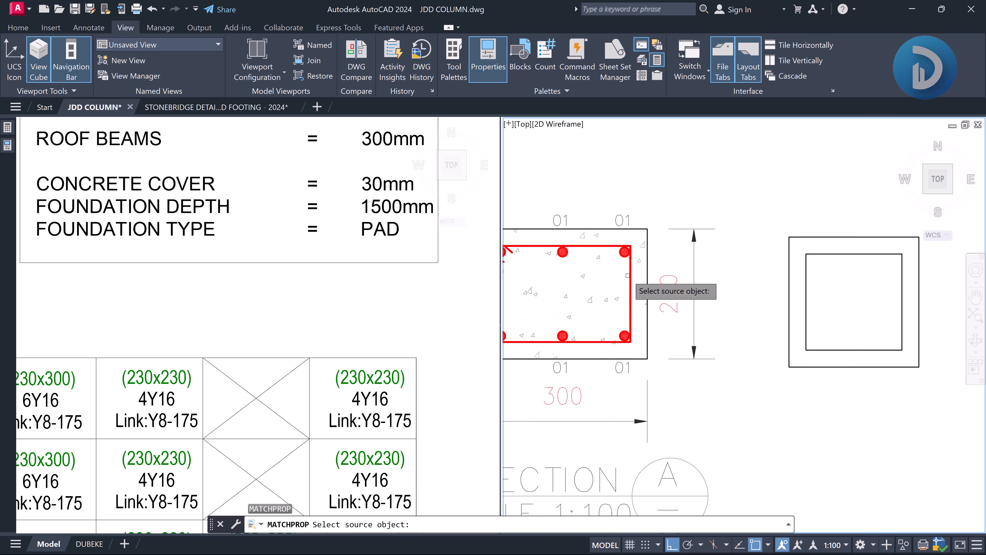
click(628, 275)
click(908, 358)
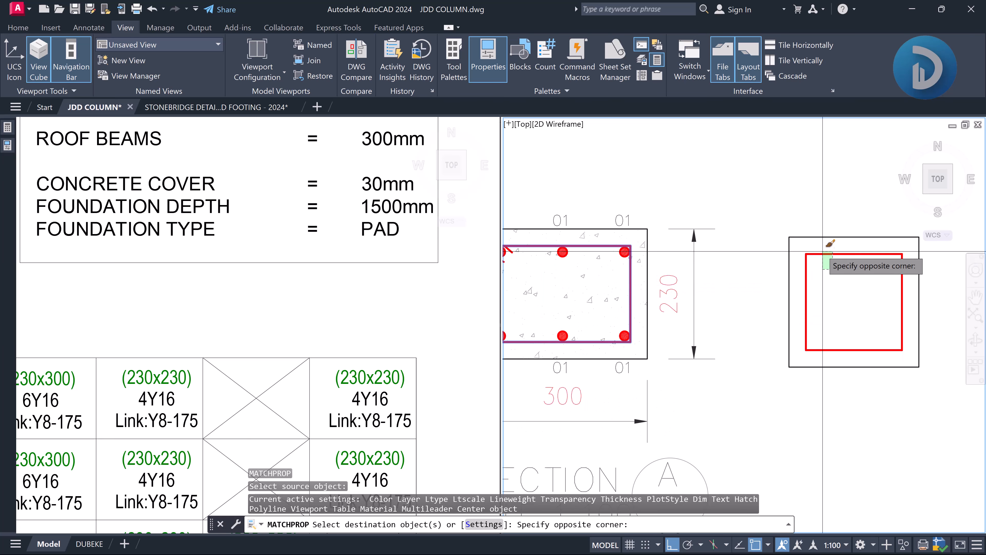
click(792, 246)
Copy the upper-right corner bar of Section A, with its hatch, into the matching link corner of the new square section
scroll(626, 242, up, 4)
click(572, 226)
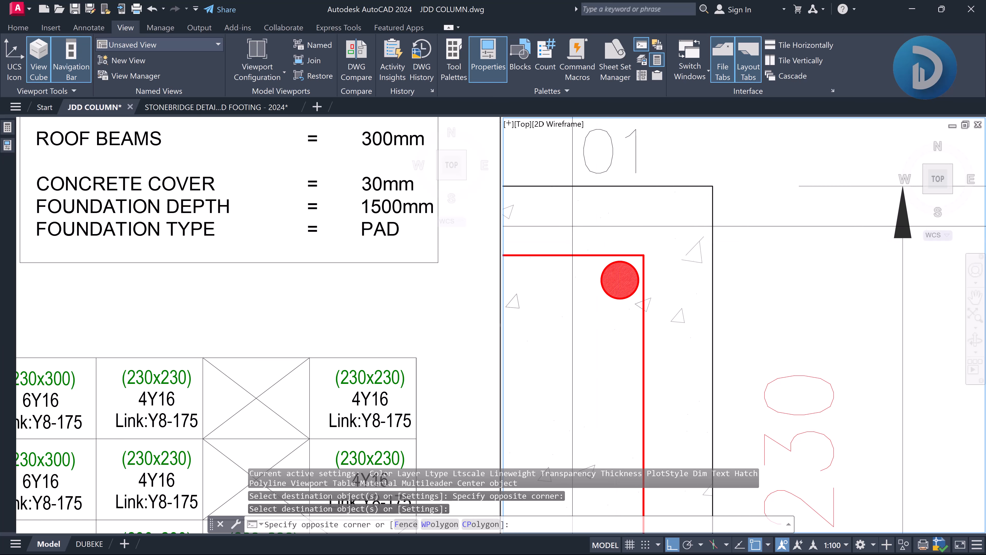
click(642, 326)
text(Cp)
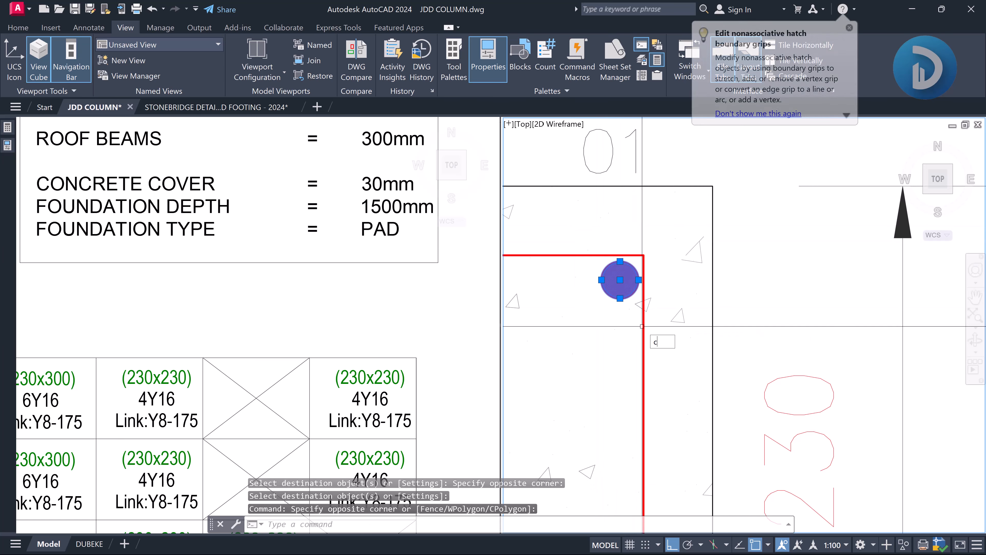
key(Return)
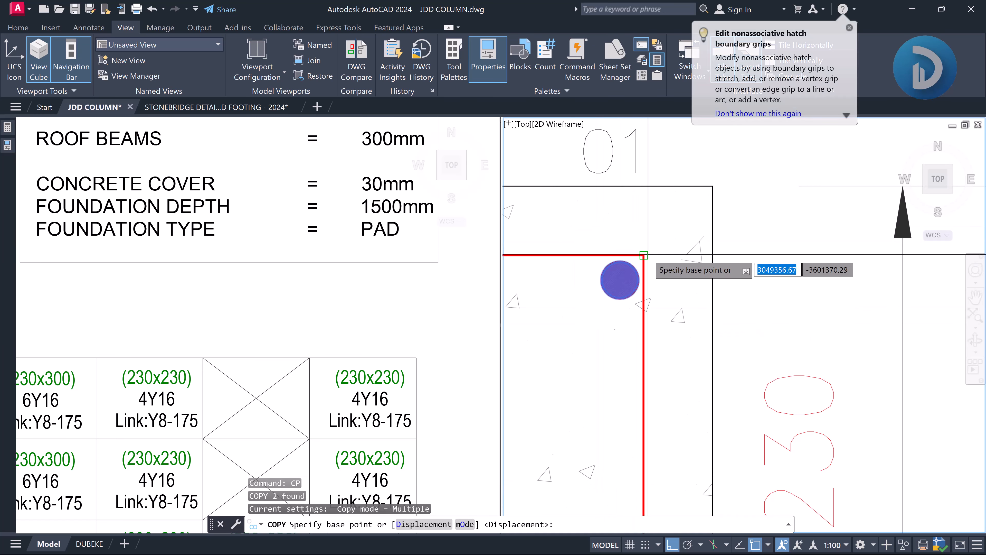
click(643, 255)
scroll(605, 279, down, 5)
scroll(612, 290, up, 4)
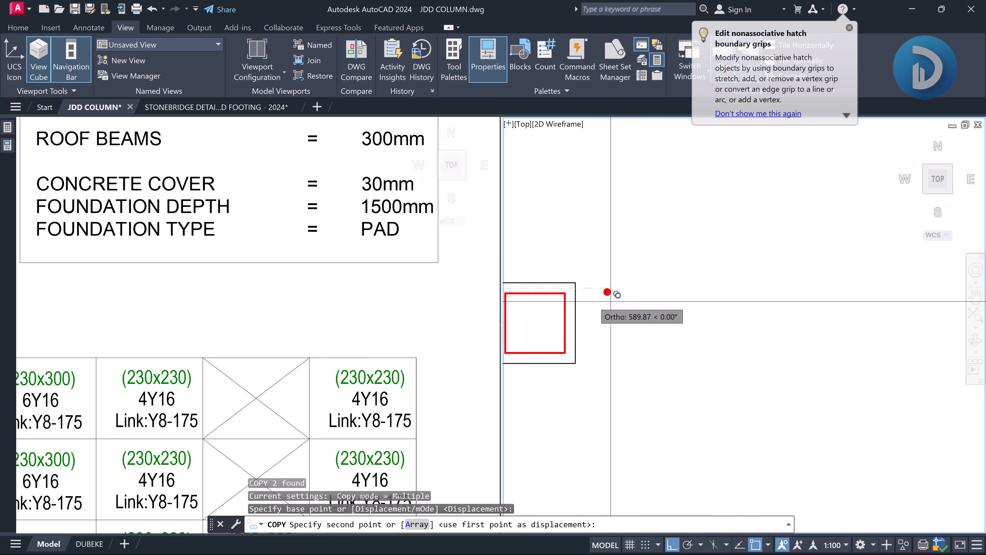
scroll(567, 291, up, 4)
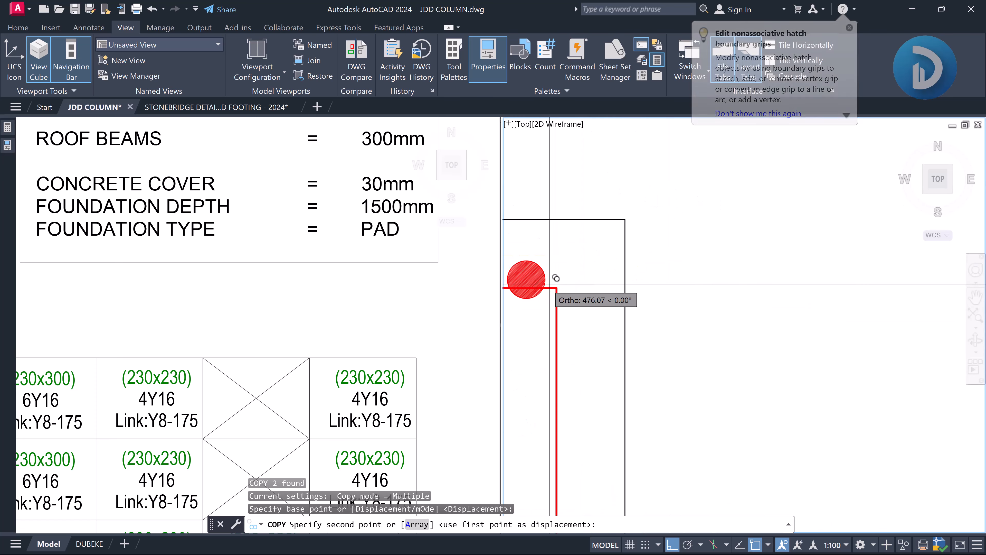
click(556, 288)
scroll(631, 271, down, 3)
key(Return)
scroll(598, 281, up, 1)
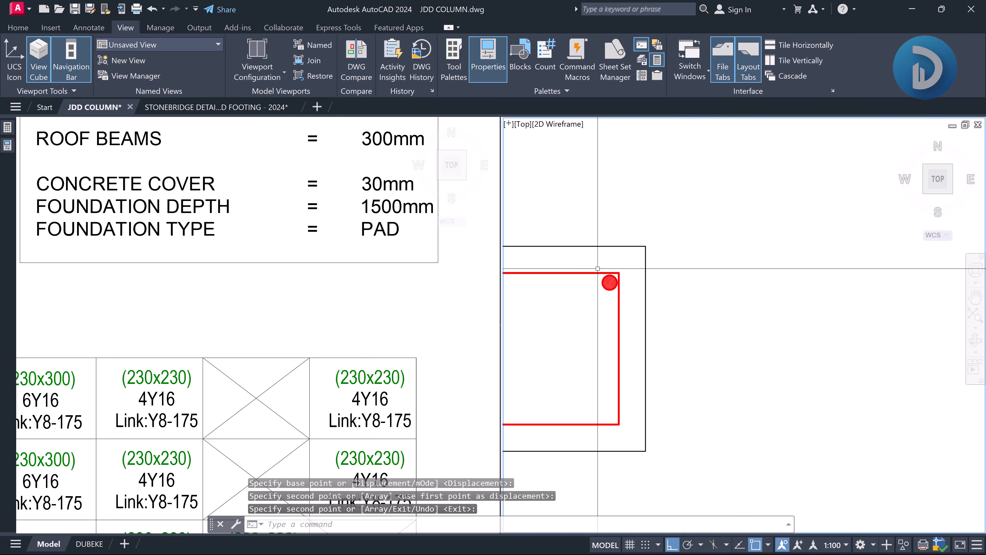
Mirror the corner bar about the square's vertical centreline, keeping the original
click(593, 260)
click(625, 311)
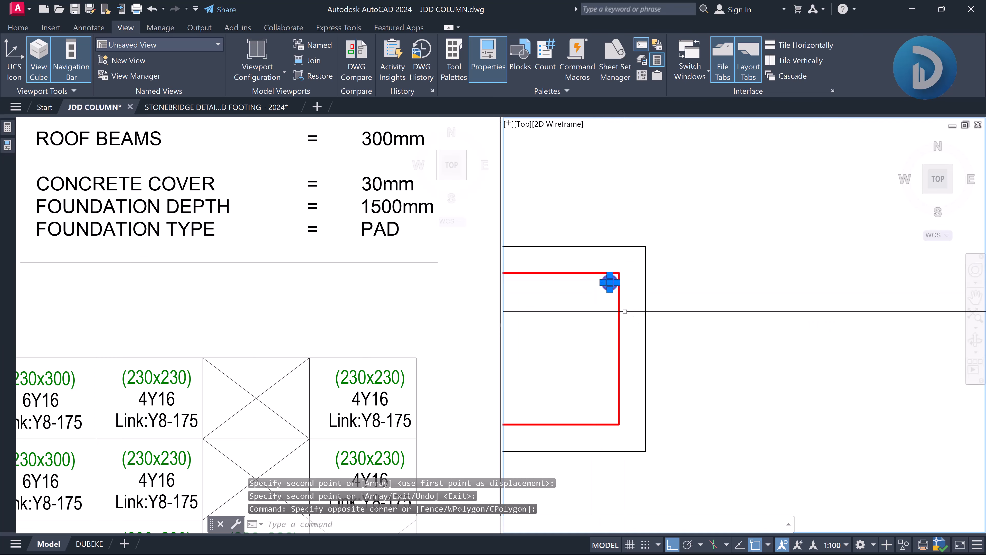
text(mi)
key(Return)
scroll(627, 310, down, 3)
scroll(768, 315, up, 1)
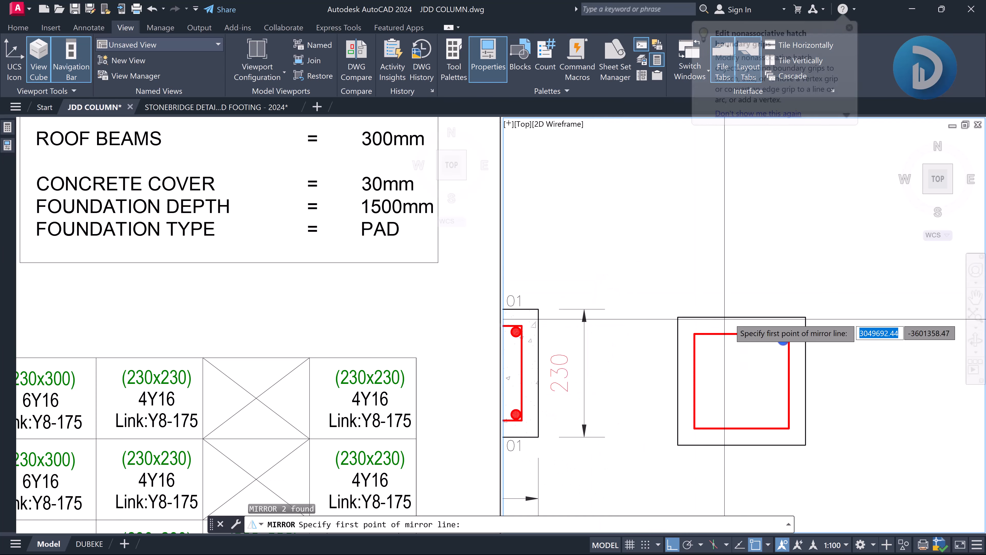
click(742, 316)
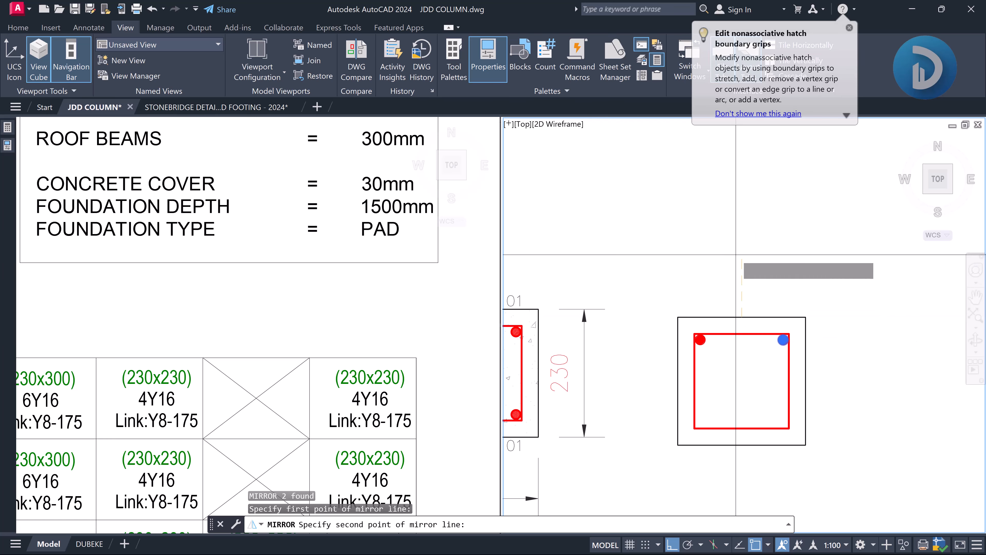
click(741, 255)
key(Return)
Mirror the two upper bars about the square's horizontal centreline to the lower link corners, keeping the originals
click(629, 315)
click(819, 361)
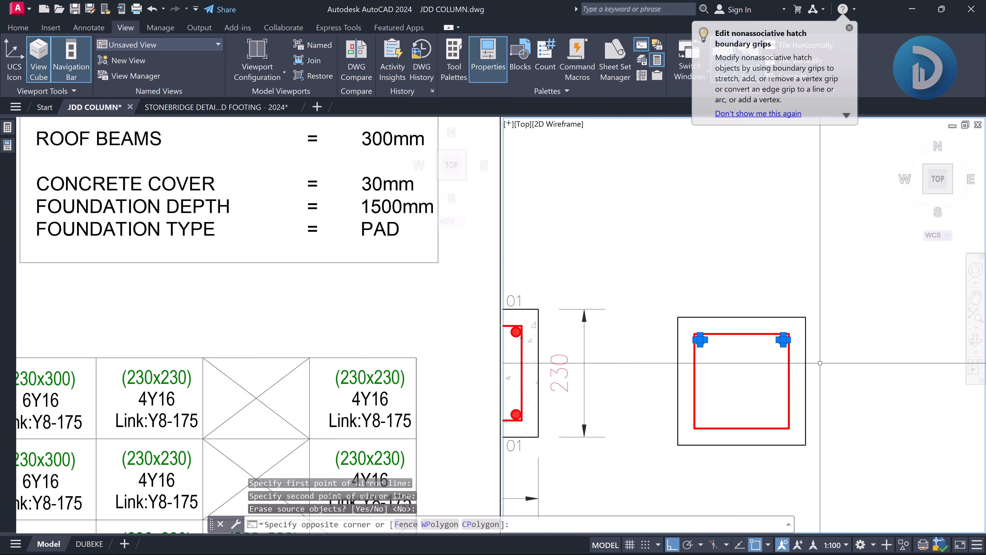
key(Return)
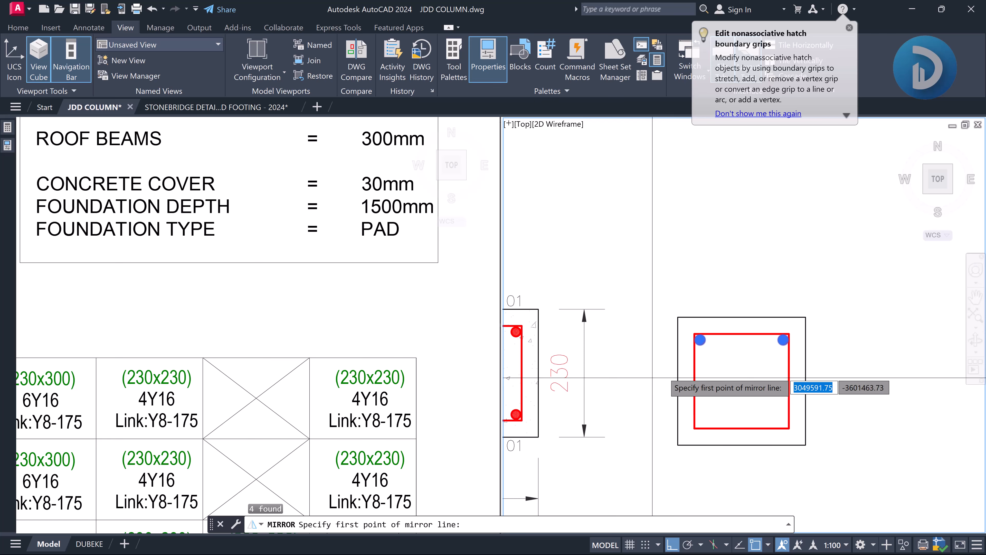
click(742, 380)
middle_drag(800, 372, 773, 330)
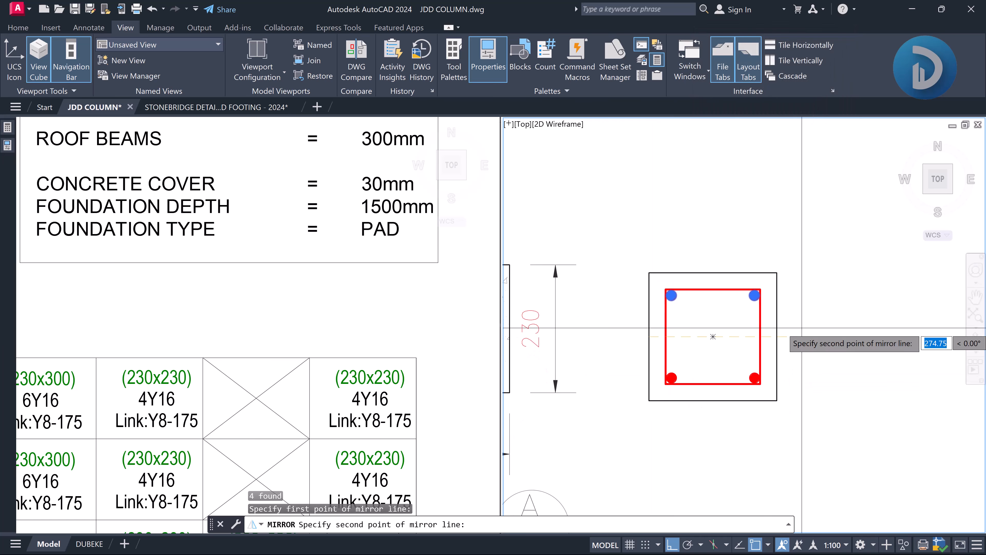
click(832, 334)
key(Return)
Add a vertical linear dimension for the height of the new square section, placed to its right
scroll(832, 334, down, 4)
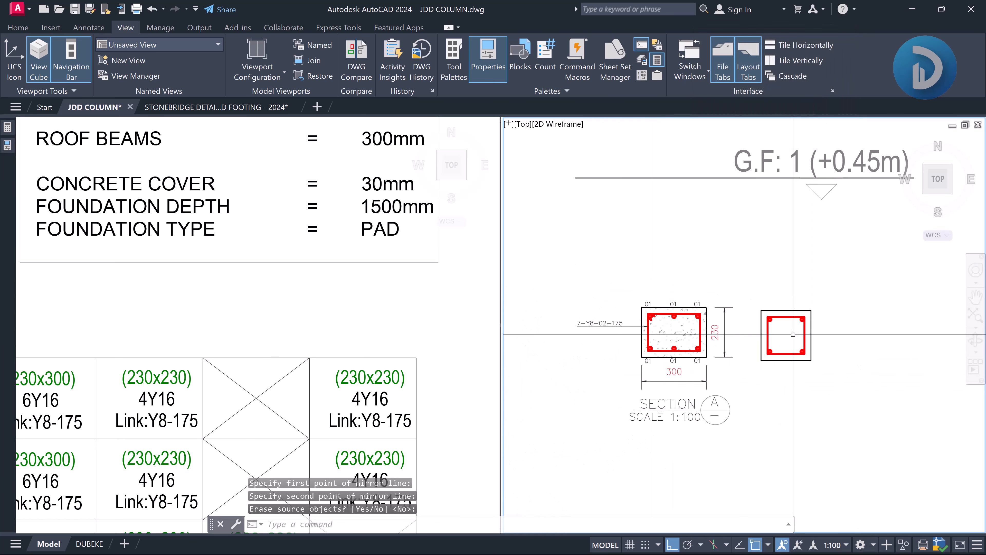
scroll(747, 330, up, 4)
click(293, 267)
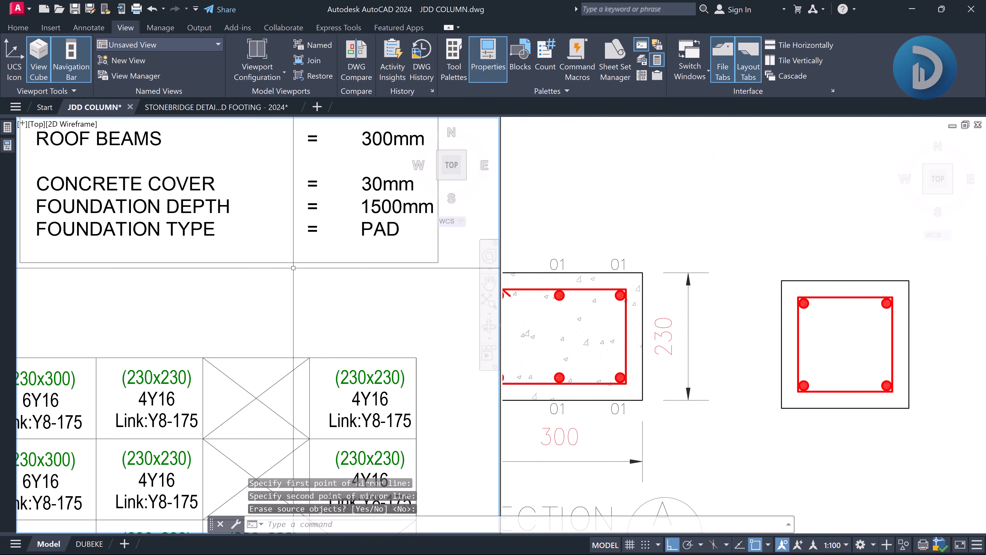
click(771, 302)
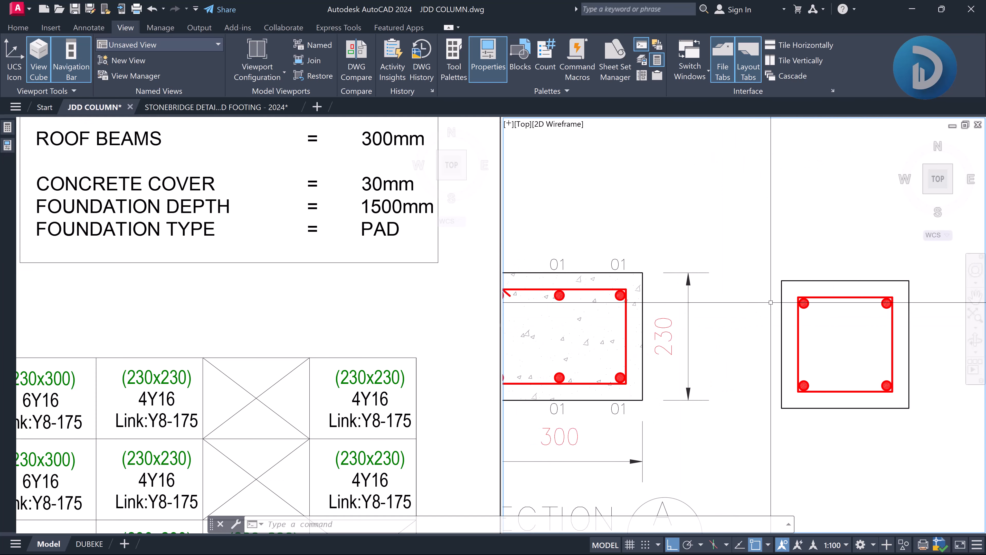
text(DLI)
key(Return)
scroll(770, 307, down, 3)
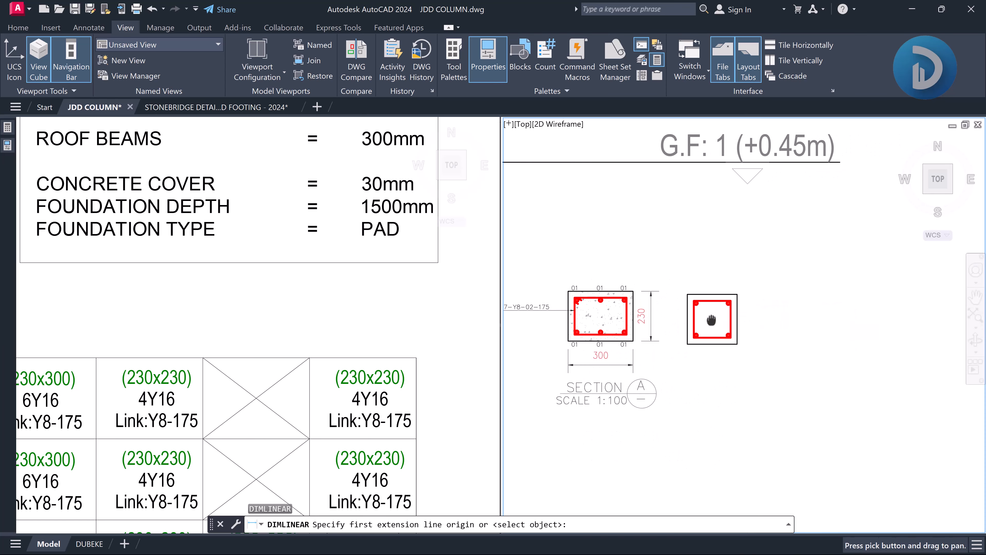
scroll(777, 334, up, 5)
click(757, 383)
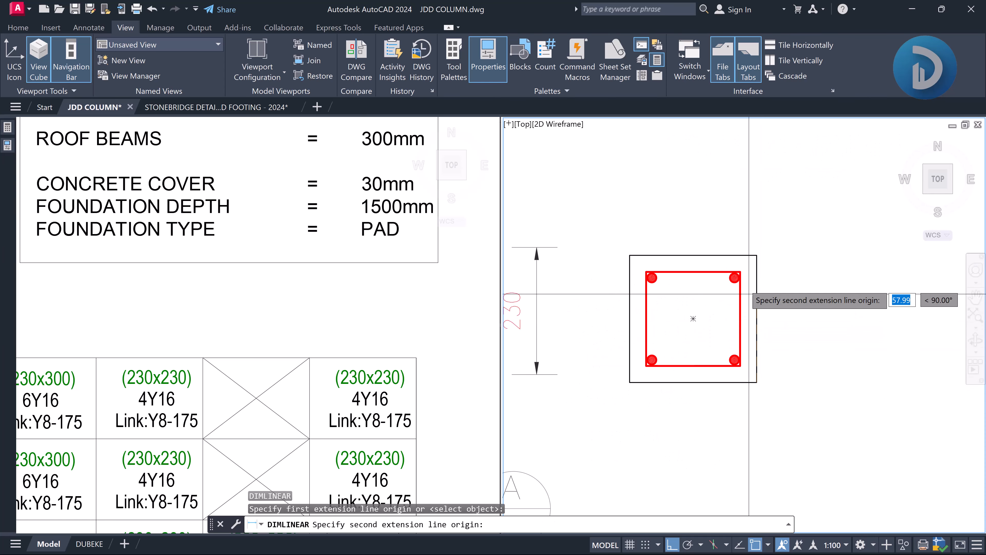
click(756, 256)
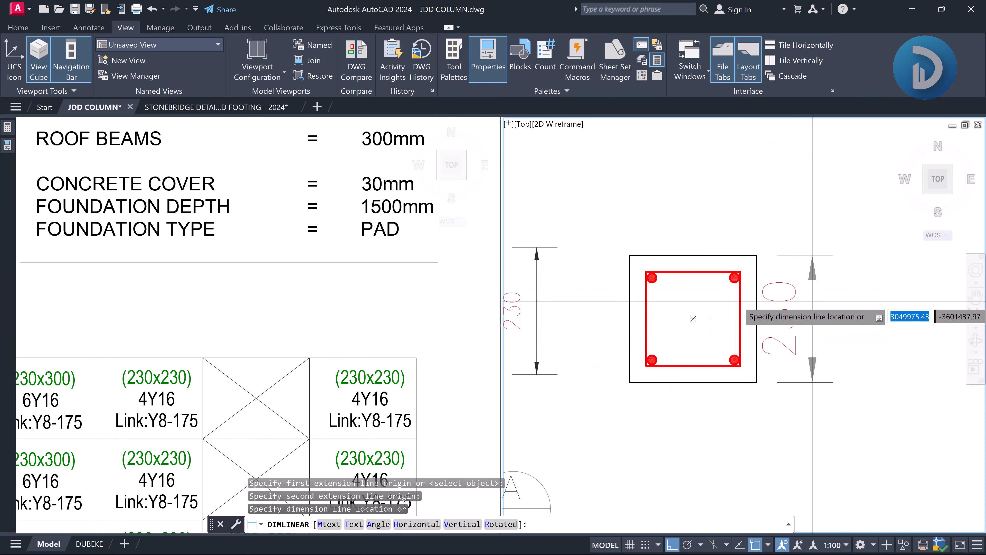
click(824, 299)
Add a horizontal linear dimension for the width of the new square section, placed below it
key(Return)
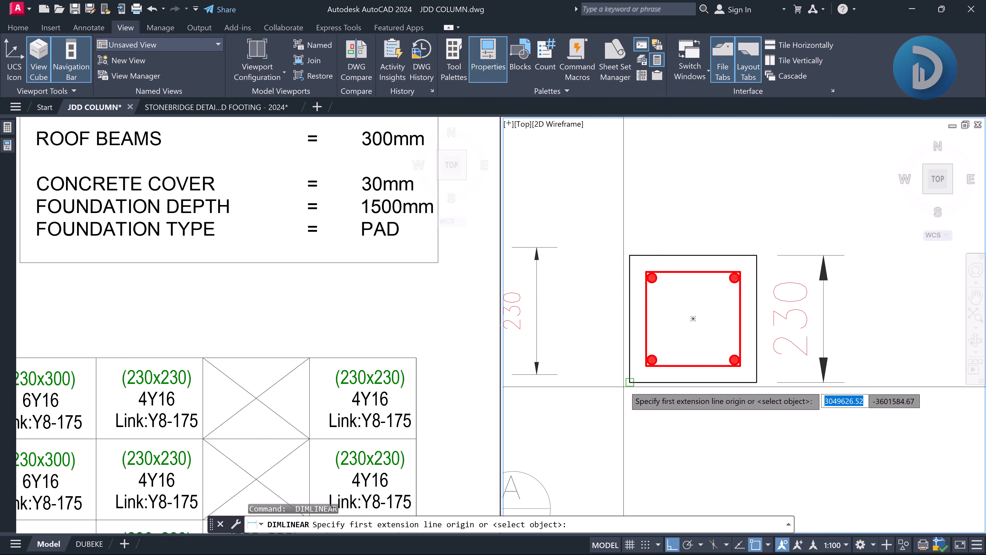
click(630, 382)
click(756, 382)
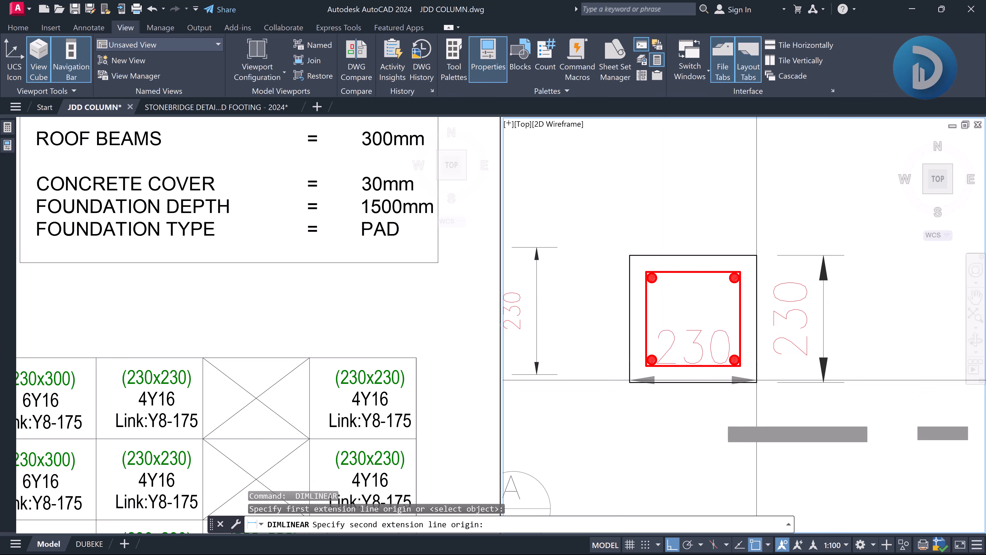
click(693, 450)
Copy the two link hook lines from Section A's upper-left link corner to the matching link corner of the new square section
scroll(693, 450, down, 5)
scroll(638, 331, up, 6)
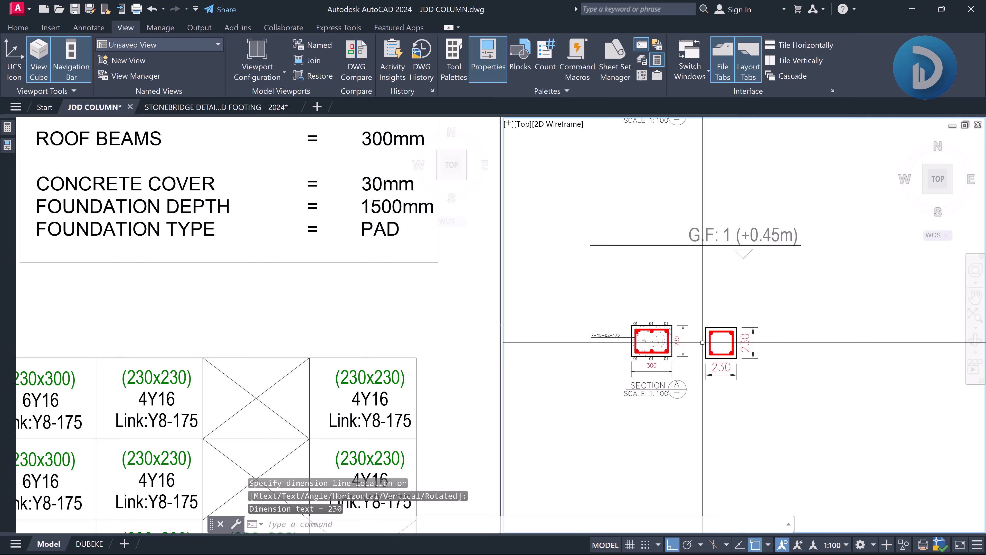
scroll(531, 303, up, 5)
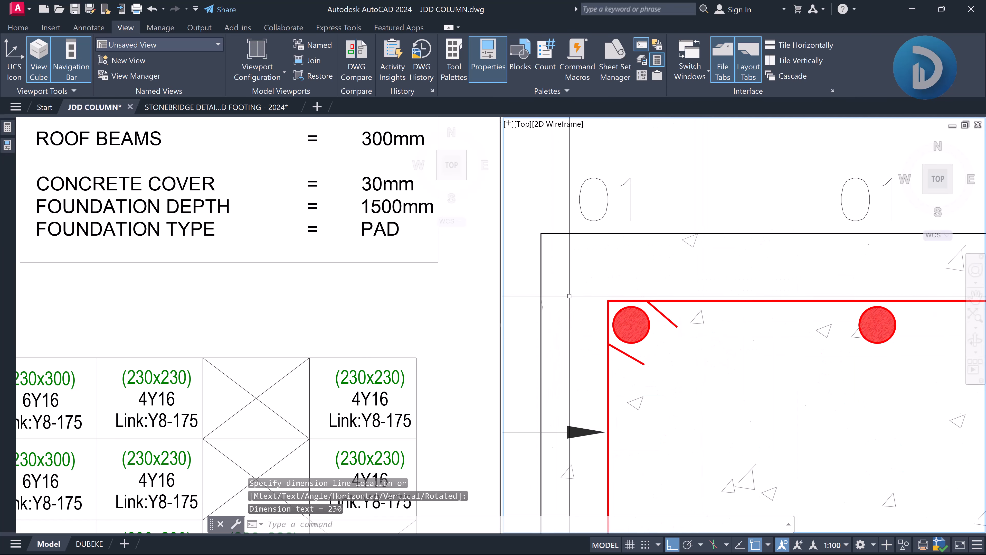
click(658, 307)
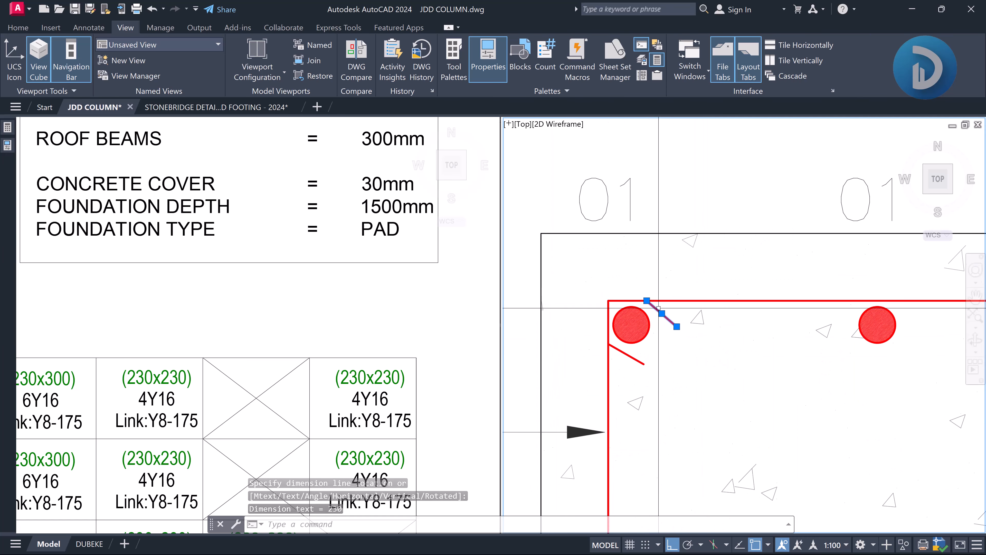
click(641, 361)
click(632, 365)
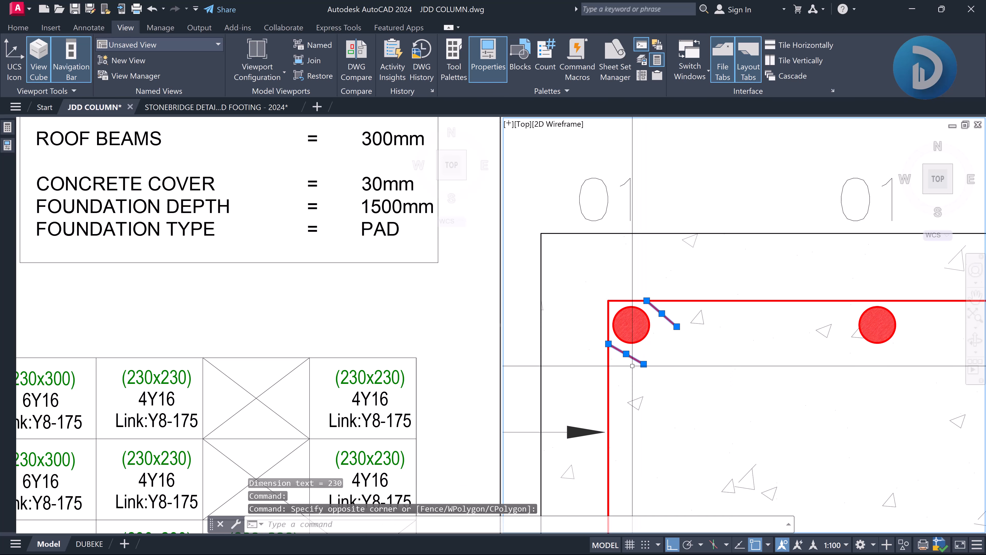
text(o)
key(Return)
click(608, 301)
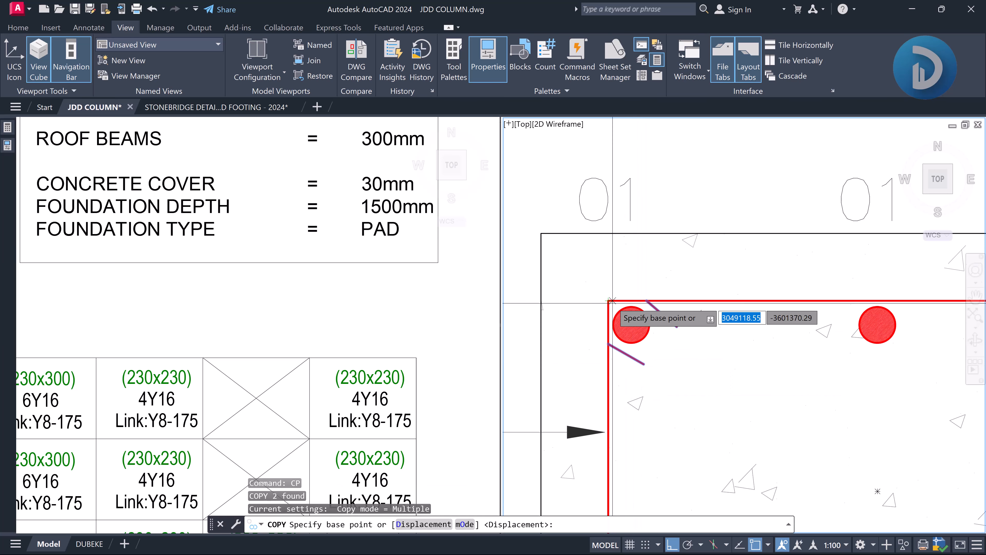
scroll(617, 295, down, 8)
scroll(660, 307, up, 3)
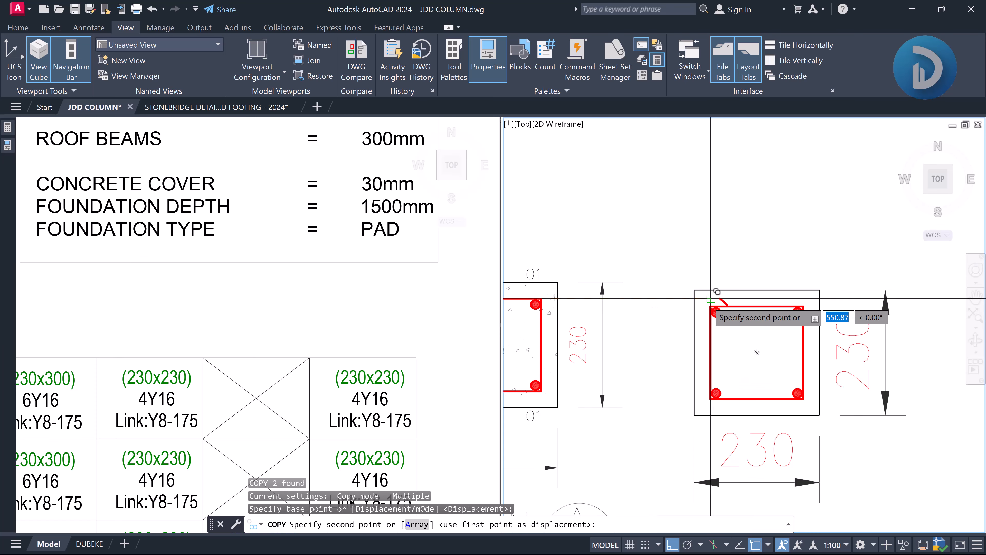
scroll(715, 296, up, 5)
scroll(711, 300, down, 5)
click(720, 283)
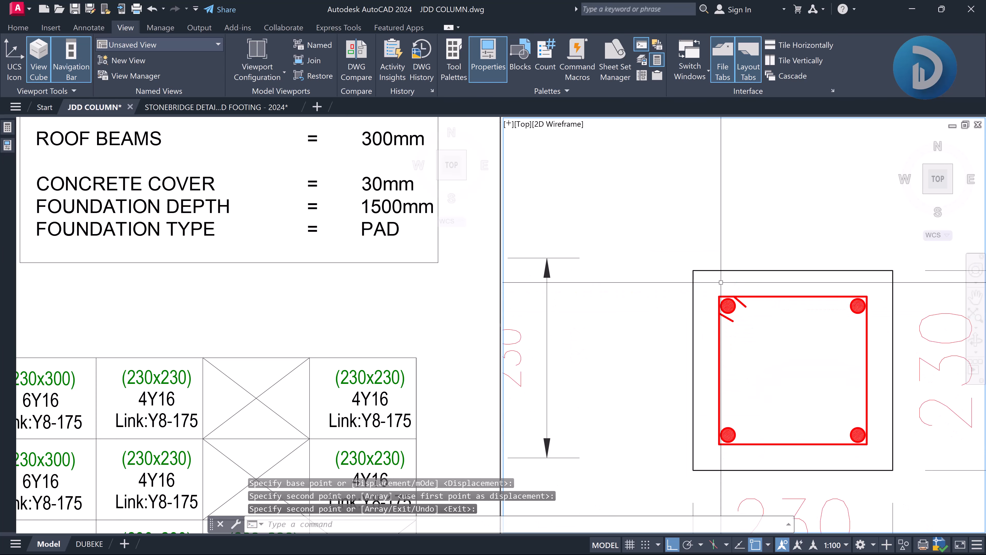
key(Return)
Match the properties of the square section's width and height dimensions to Section A's vertical dimension
text(ma)
key(Return)
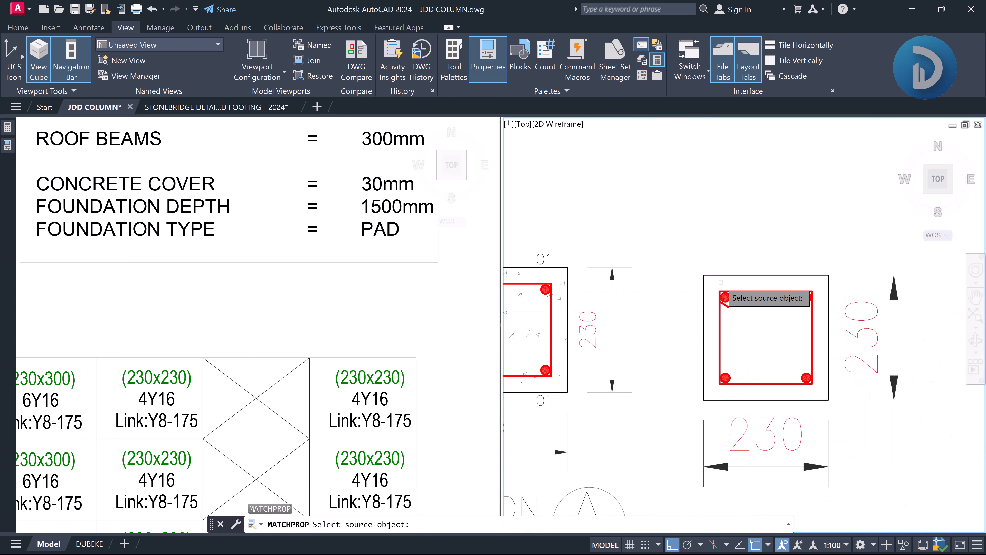
click(614, 334)
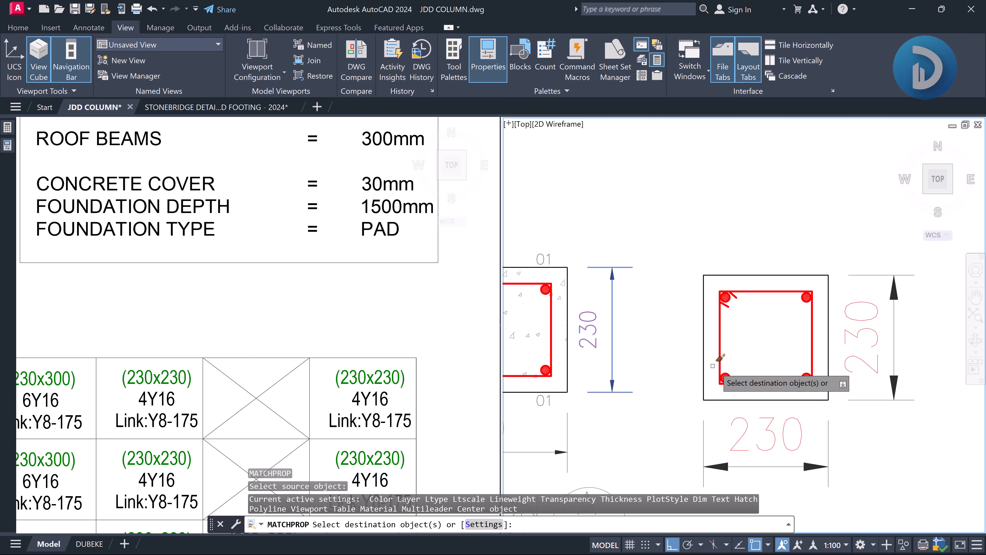
scroll(765, 388, down, 2)
scroll(815, 412, up, 2)
click(743, 365)
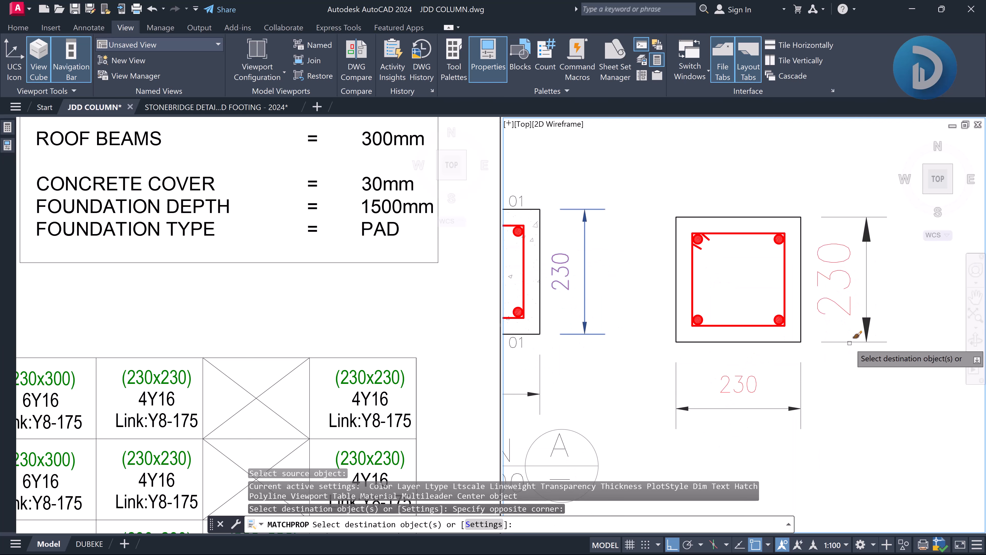
click(850, 331)
key(Return)
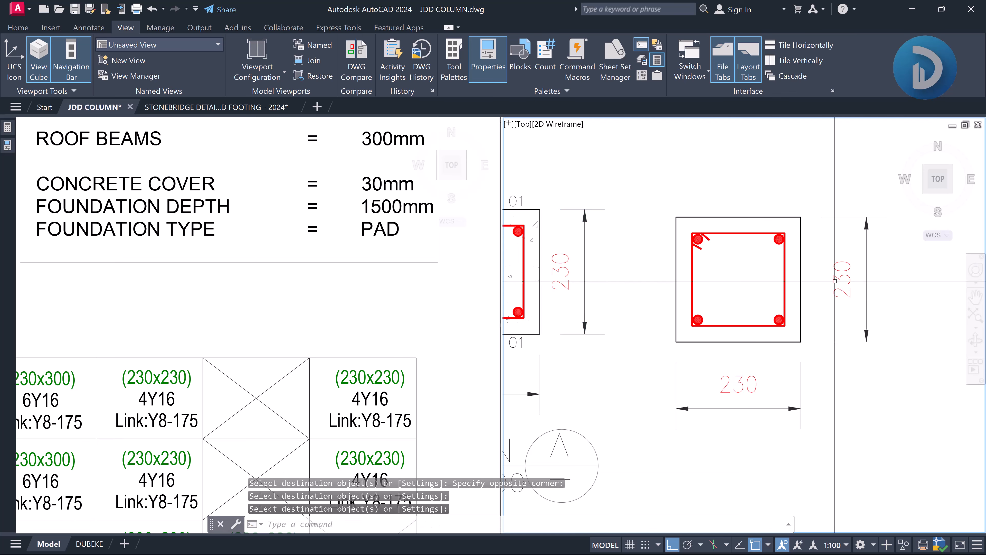
Check the Type 2 column entries in the schedule against Section A and the new square section
click(289, 273)
scroll(292, 259, down, 4)
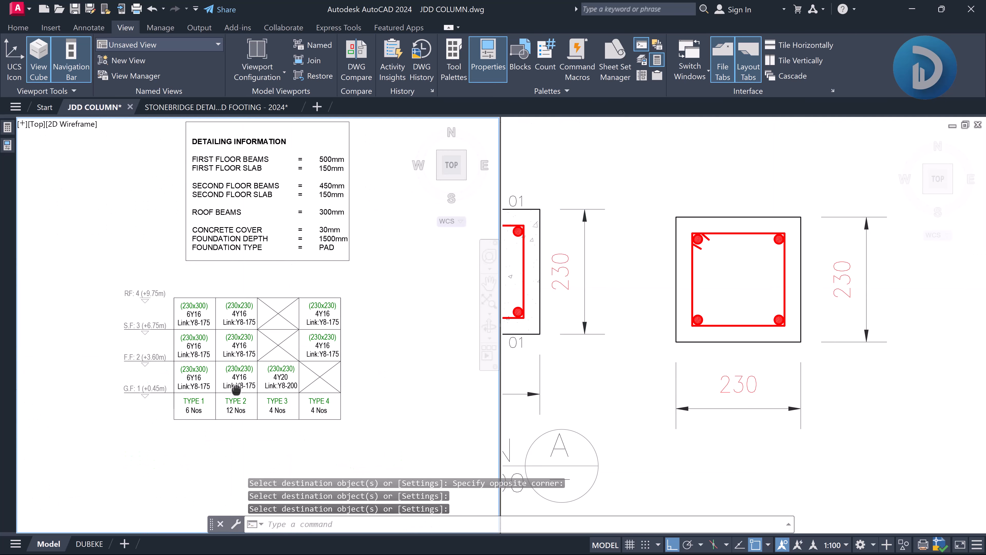
middle_drag(236, 388, 235, 342)
scroll(233, 342, up, 3)
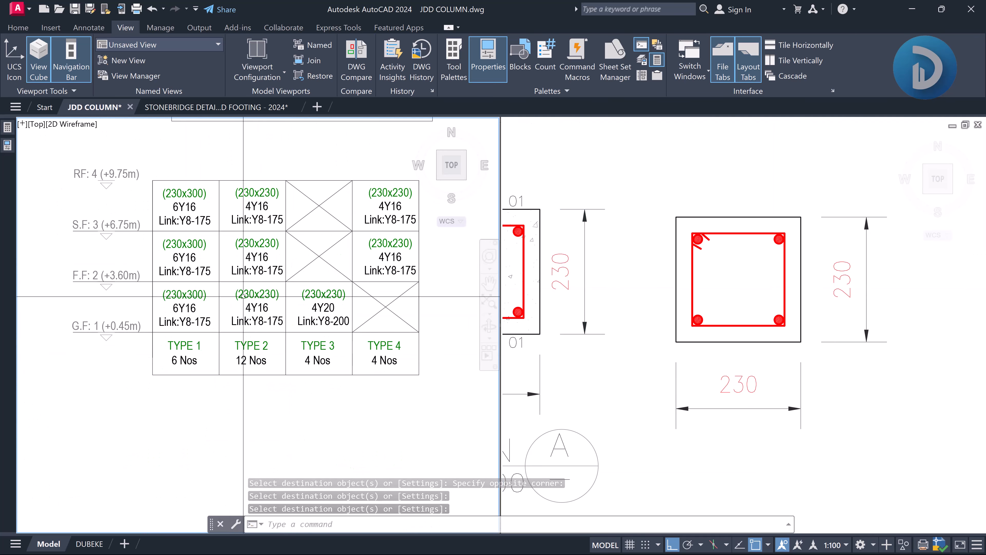
scroll(243, 296, up, 4)
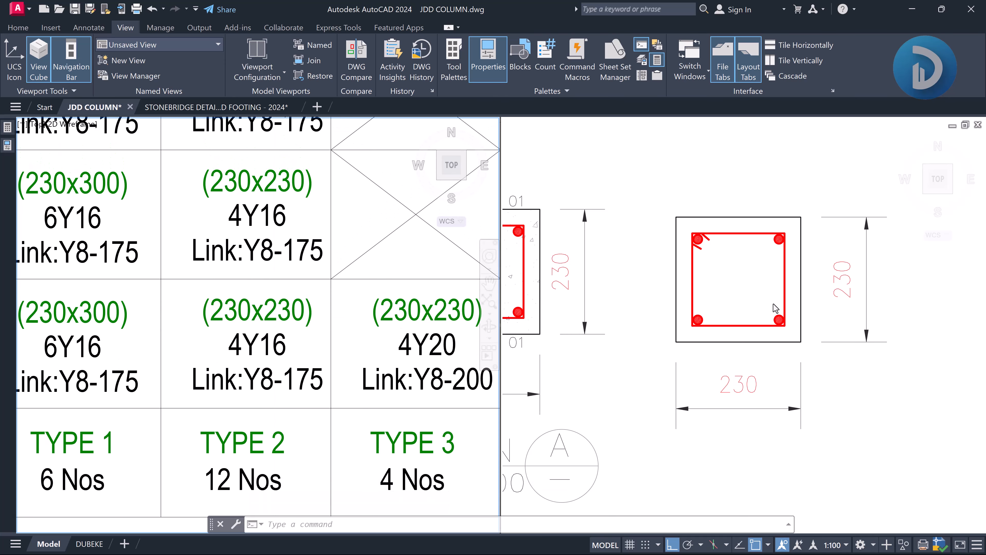
click(773, 304)
scroll(794, 287, down, 5)
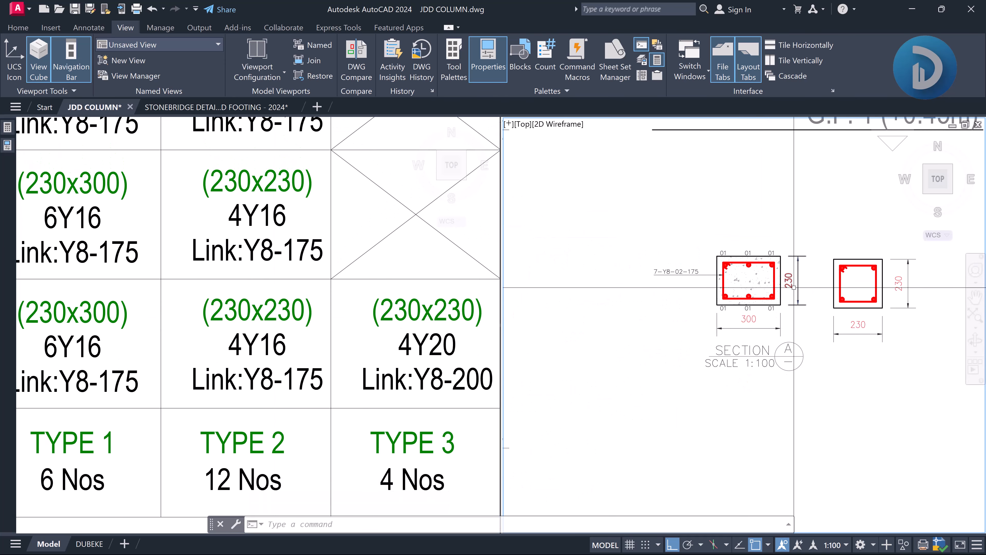
scroll(752, 282, down, 3)
scroll(738, 285, up, 3)
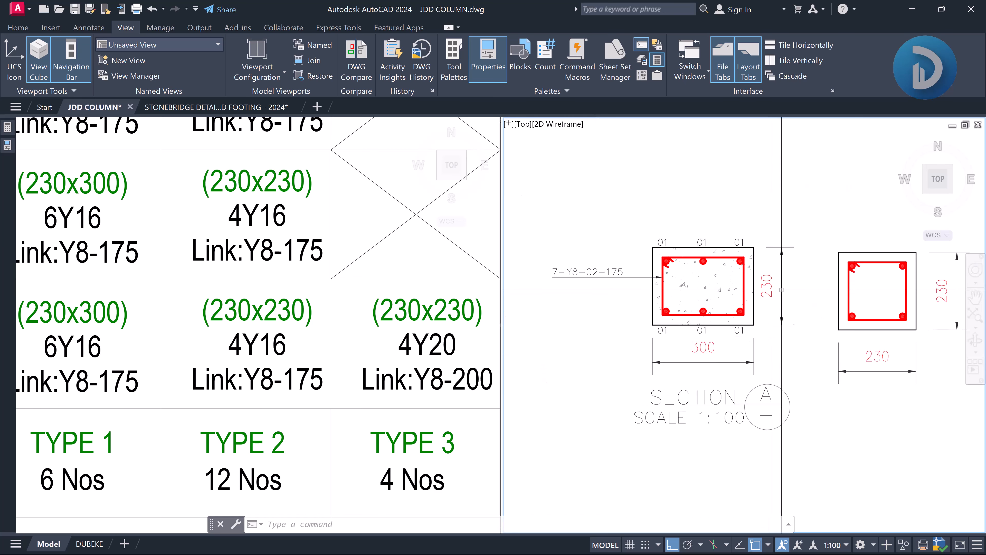
scroll(782, 287, down, 2)
middle_drag(662, 294, 753, 301)
click(258, 321)
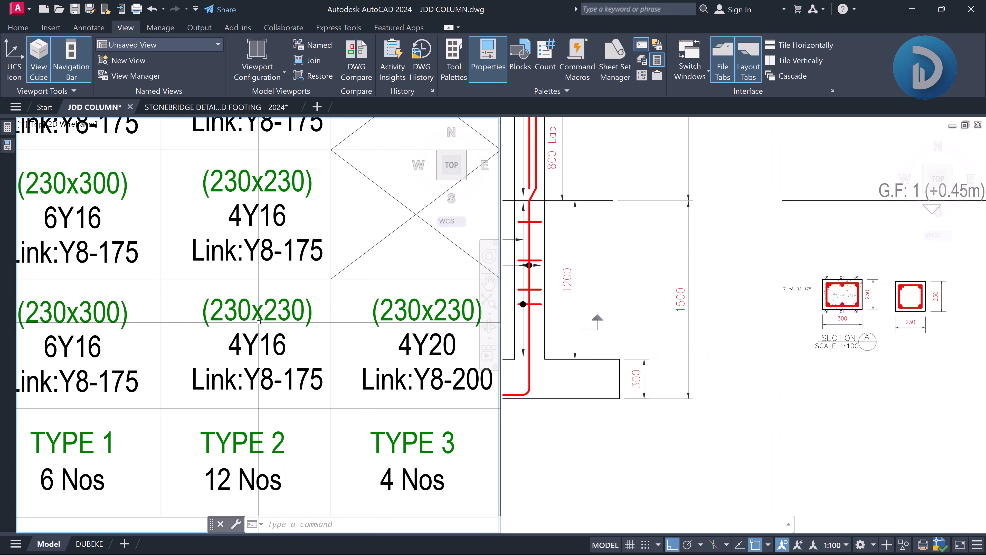
scroll(710, 317, down, 2)
middle_drag(413, 323, 314, 343)
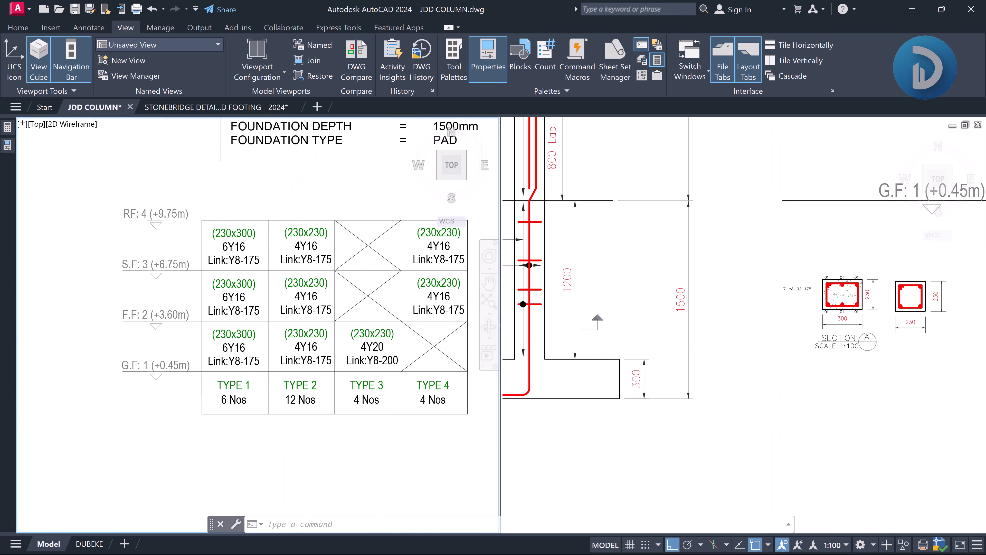
Change the main bar label beside the foundation part of the column elevation to 4-Y16-01
click(707, 287)
middle_drag(732, 286, 907, 291)
scroll(549, 272, up, 4)
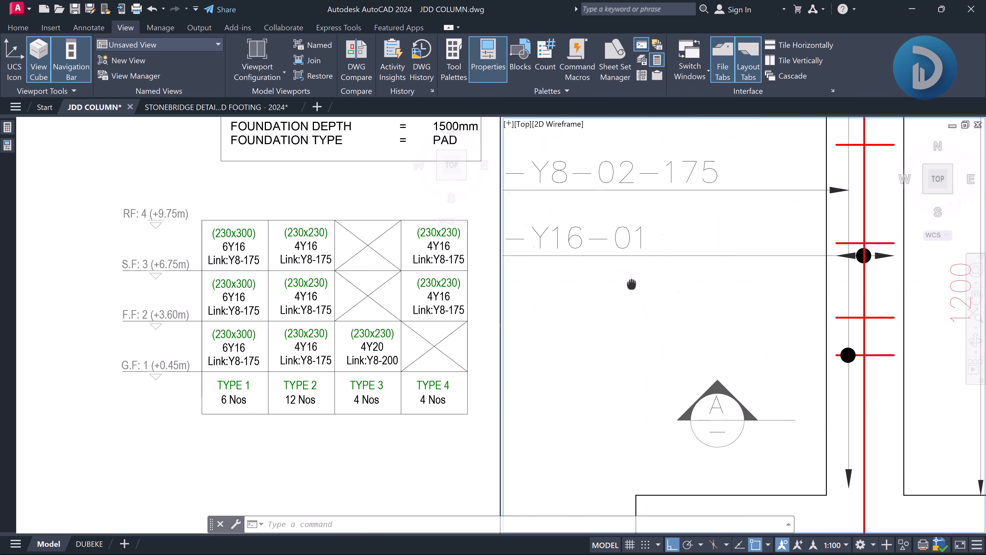
click(575, 248)
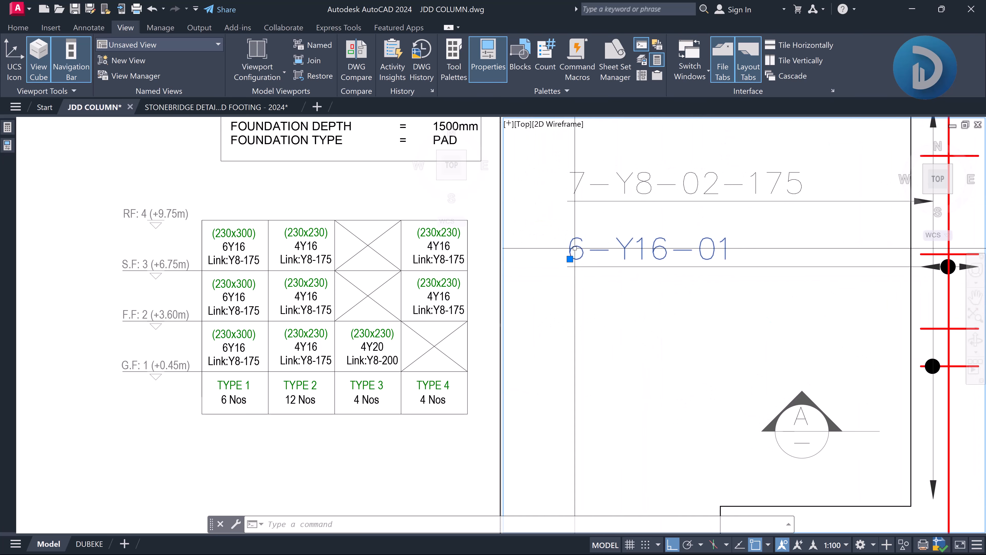
double_click(575, 248)
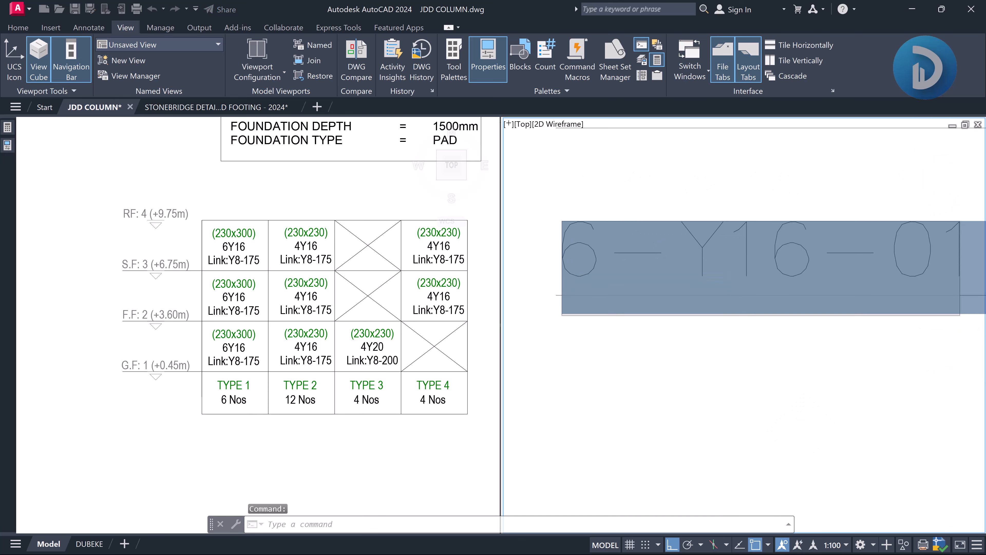
drag(614, 254, 523, 254)
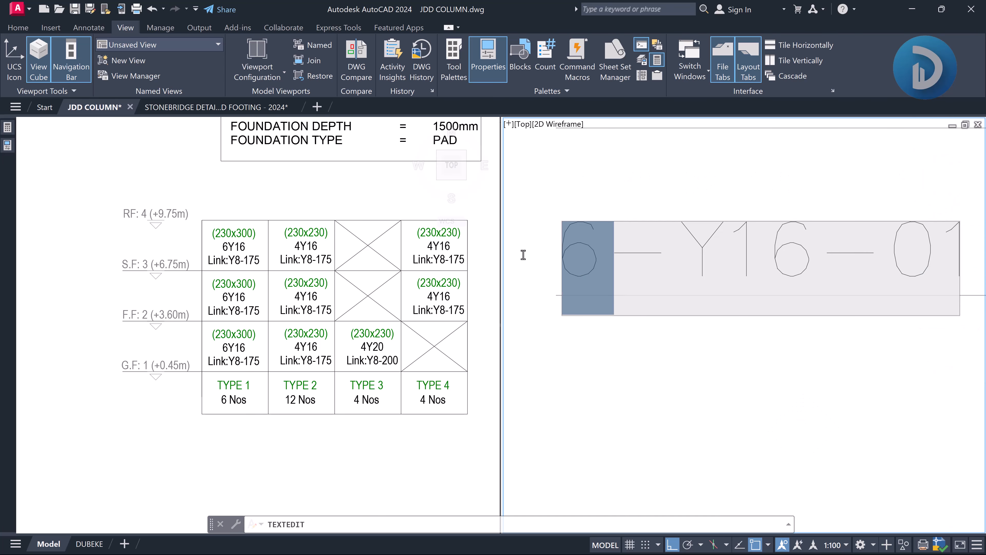
text(4)
key(Return)
Compare the main bar and link labels at the column base with the Type 2 entries in the schedule
click(307, 337)
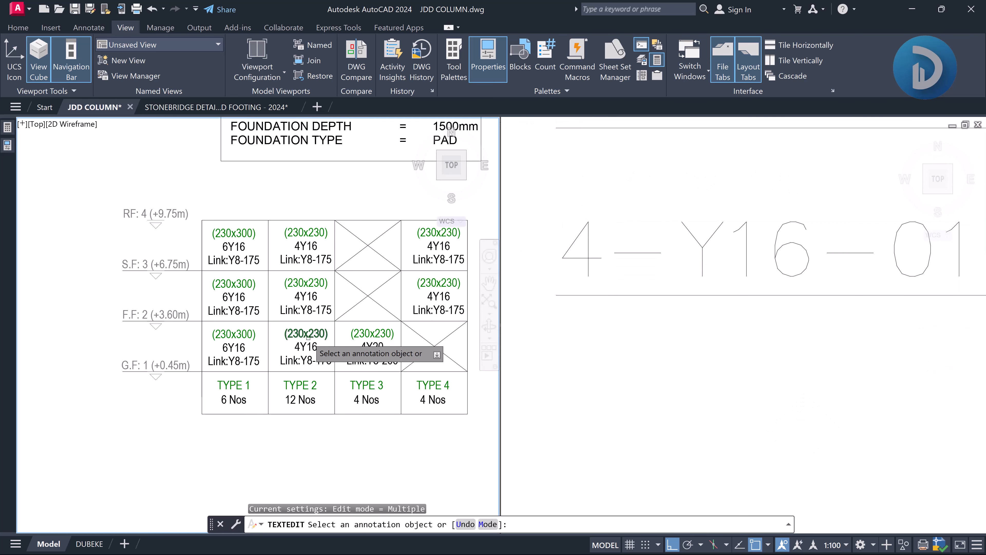
middle_drag(308, 338, 283, 333)
click(736, 297)
scroll(718, 314, down, 3)
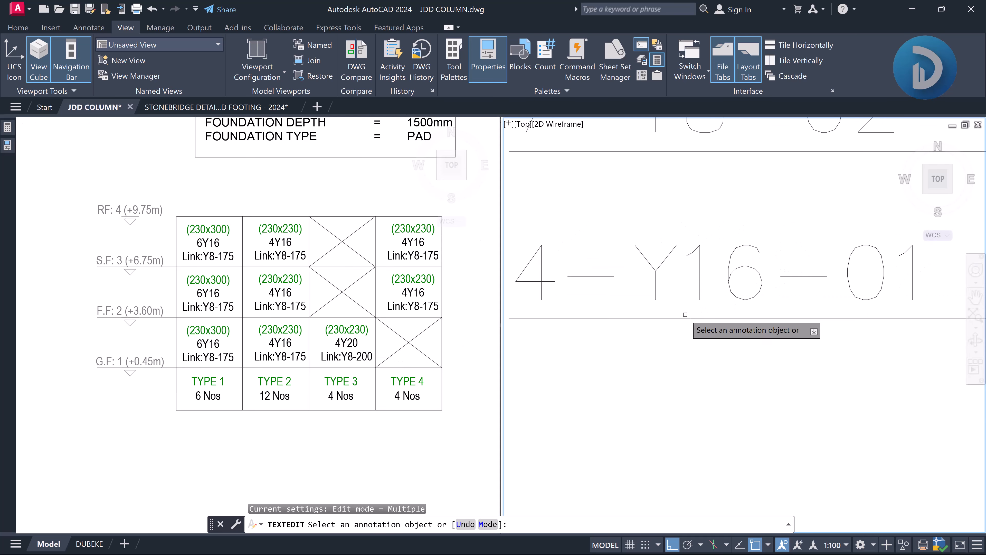
mouse_move(722, 317)
middle_down()
mouse_move(758, 312)
mouse_move(694, 316)
middle_up()
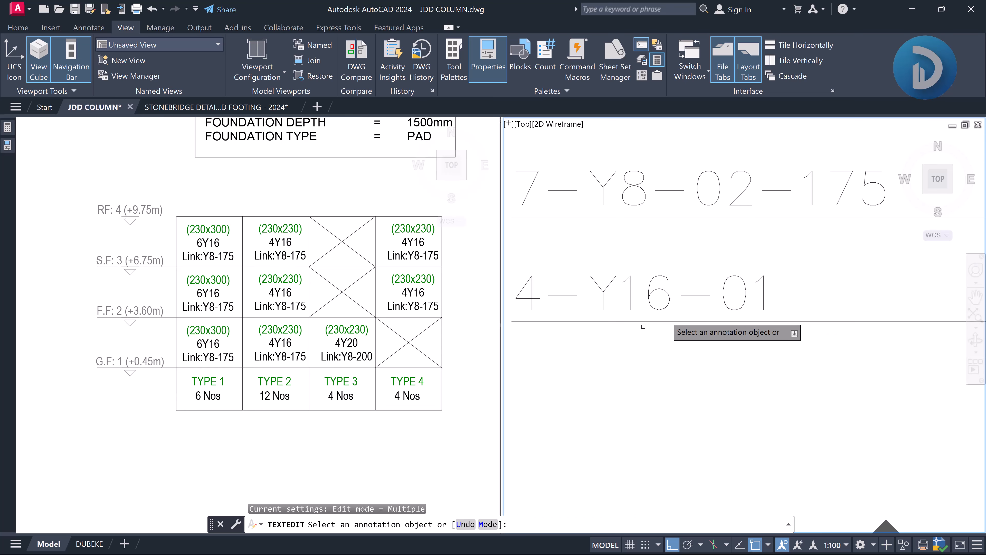
scroll(714, 317, down, 2)
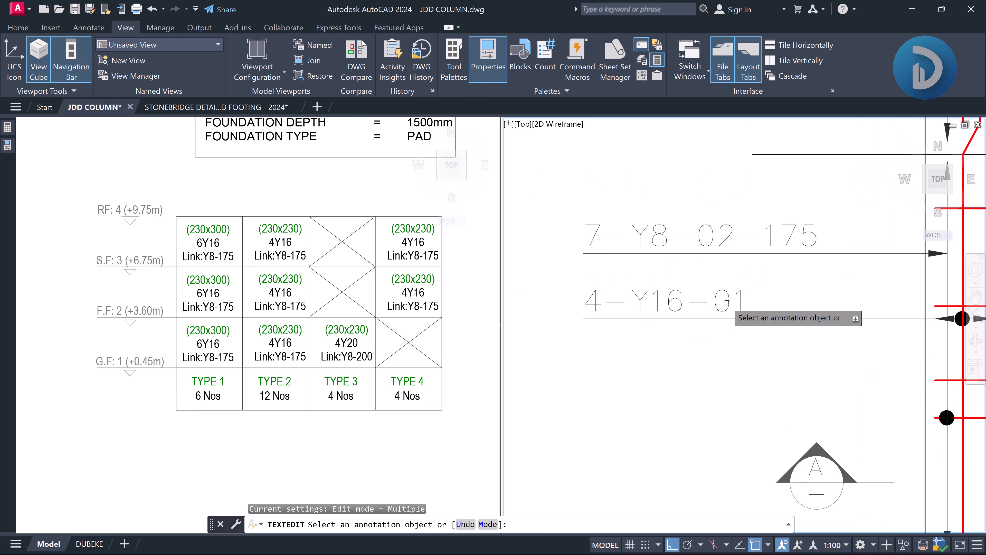
scroll(699, 321, down, 3)
scroll(684, 305, up, 3)
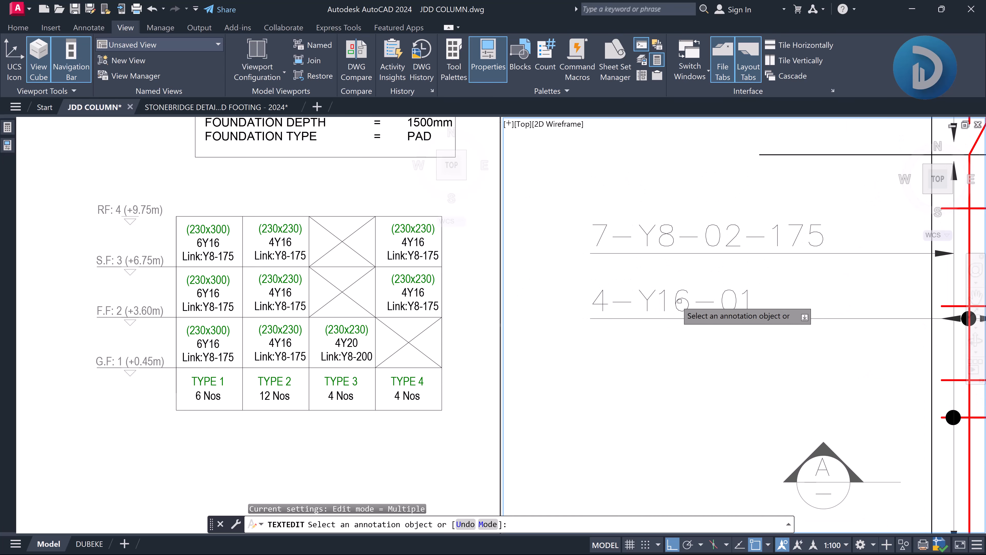
Compare the main bar and link labels at the base of the Type 1 and Type 2 column elevations
scroll(674, 299, down, 3)
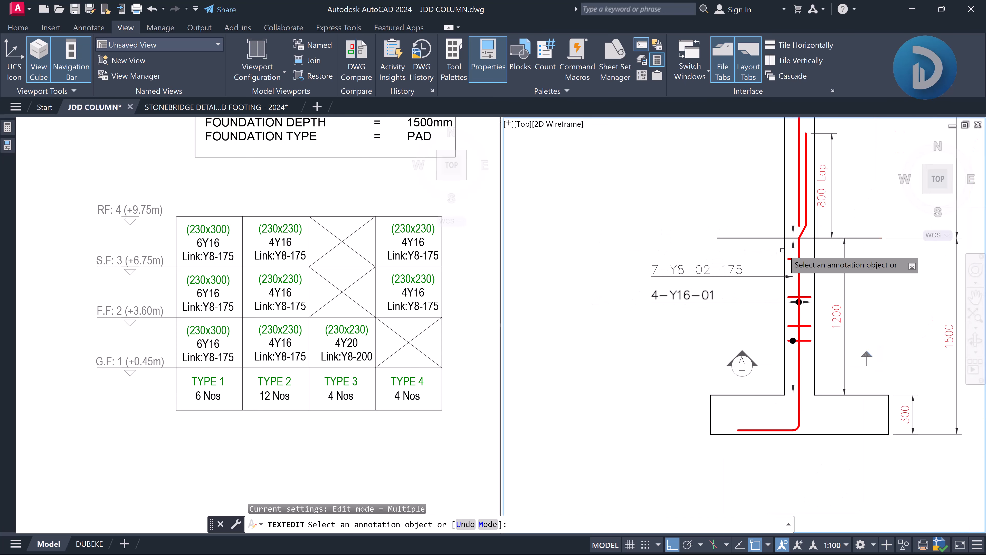
middle_drag(804, 245, 788, 311)
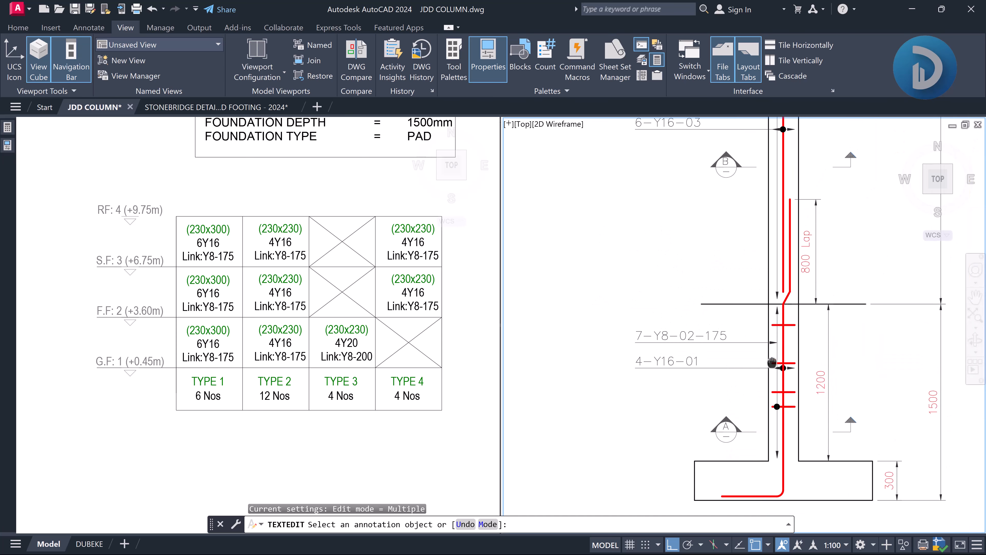
scroll(795, 288, down, 5)
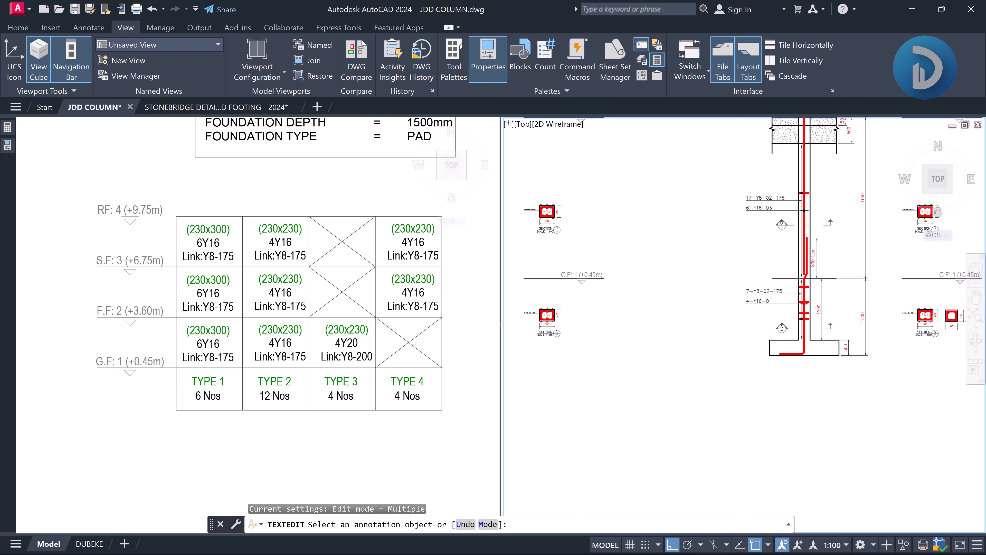
scroll(790, 292, down, 1)
scroll(647, 272, up, 6)
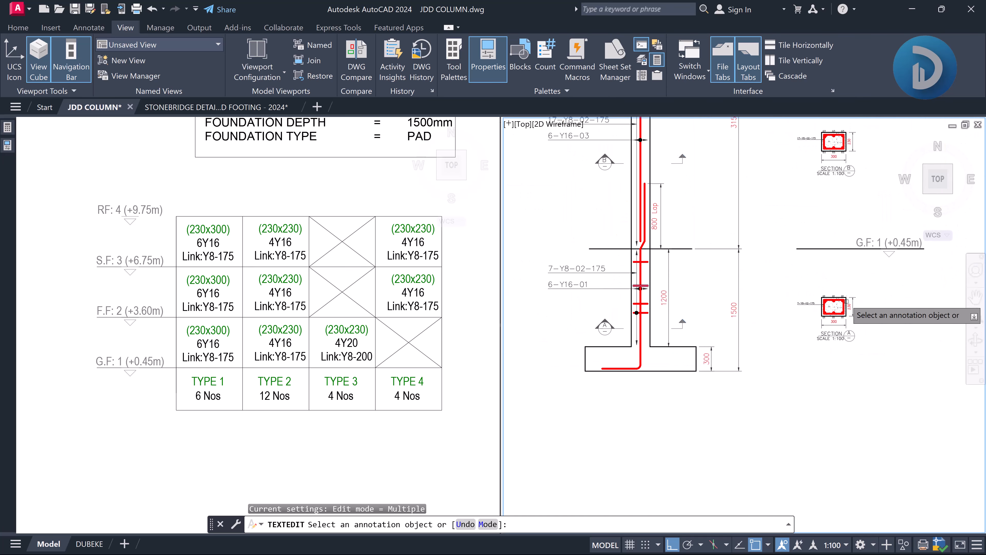
scroll(781, 303, down, 5)
middle_drag(814, 313, 693, 296)
scroll(852, 285, up, 5)
scroll(778, 313, up, 4)
Show Type 1's Section A in the other viewport and examine its link label and main bar marks
click(391, 309)
scroll(285, 365, down, 4)
middle_drag(285, 371, 187, 371)
scroll(286, 356, up, 2)
scroll(357, 400, up, 8)
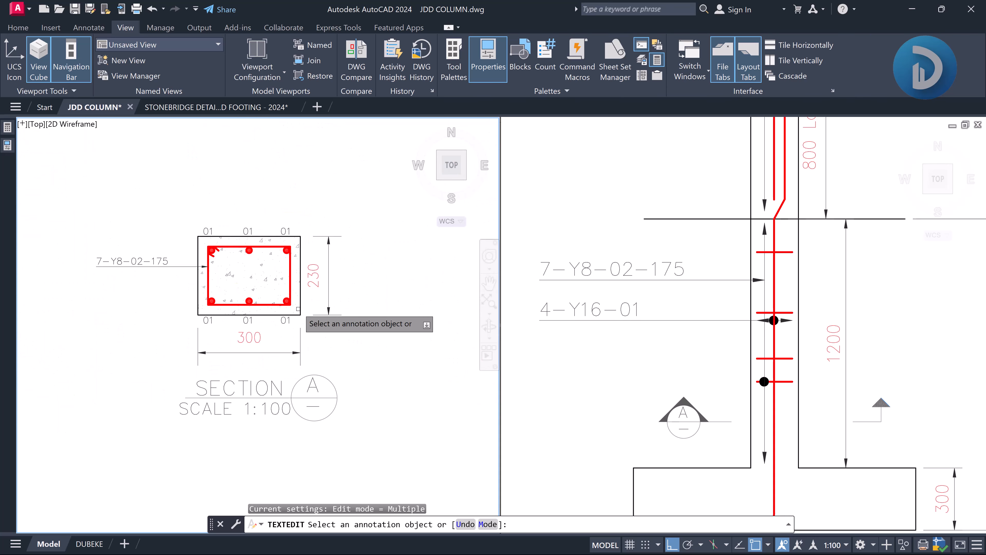
scroll(282, 325, up, 4)
scroll(282, 325, down, 4)
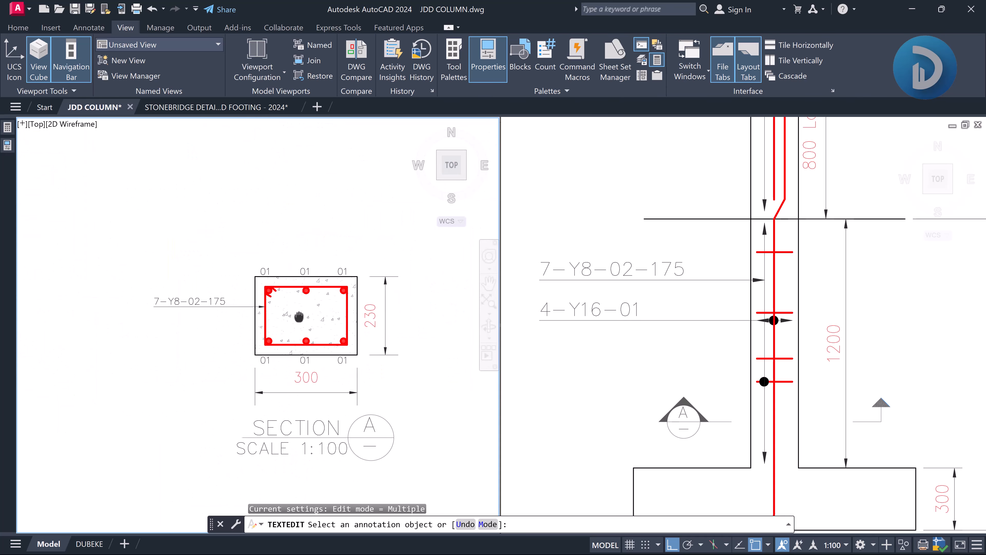
scroll(277, 320, up, 2)
key(Return)
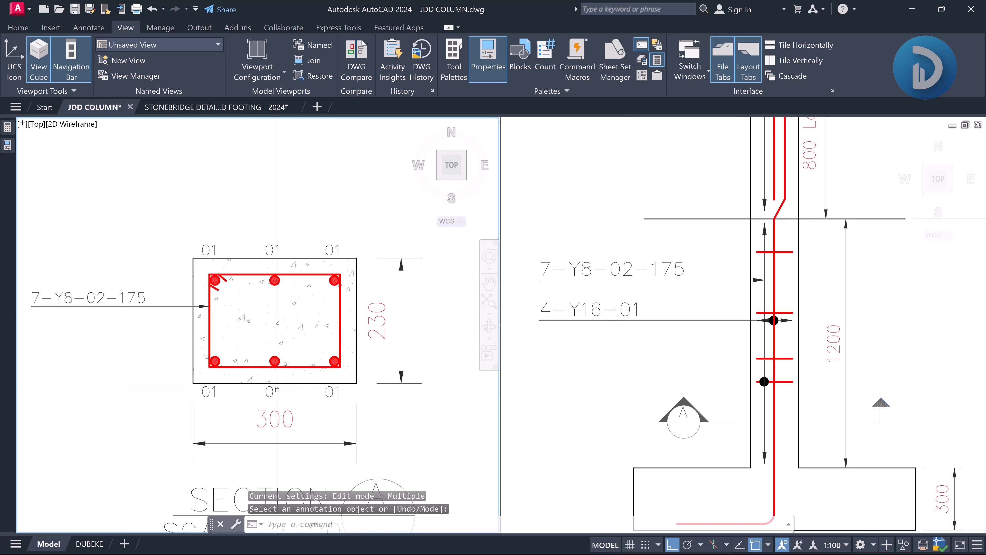
Compare the link of the new 230x230 square section with the link in Type 1's Section A
click(835, 347)
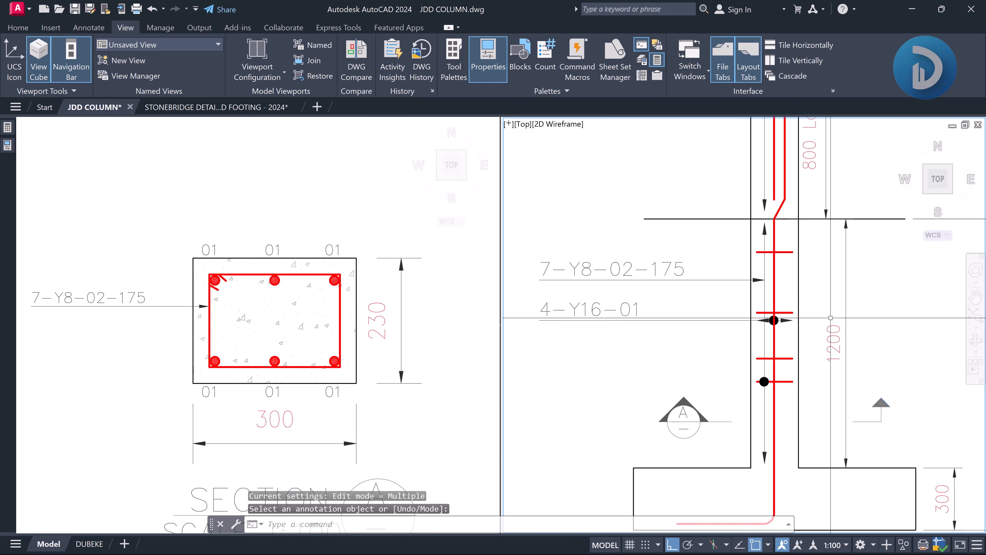
scroll(716, 365, down, 8)
scroll(717, 365, up, 8)
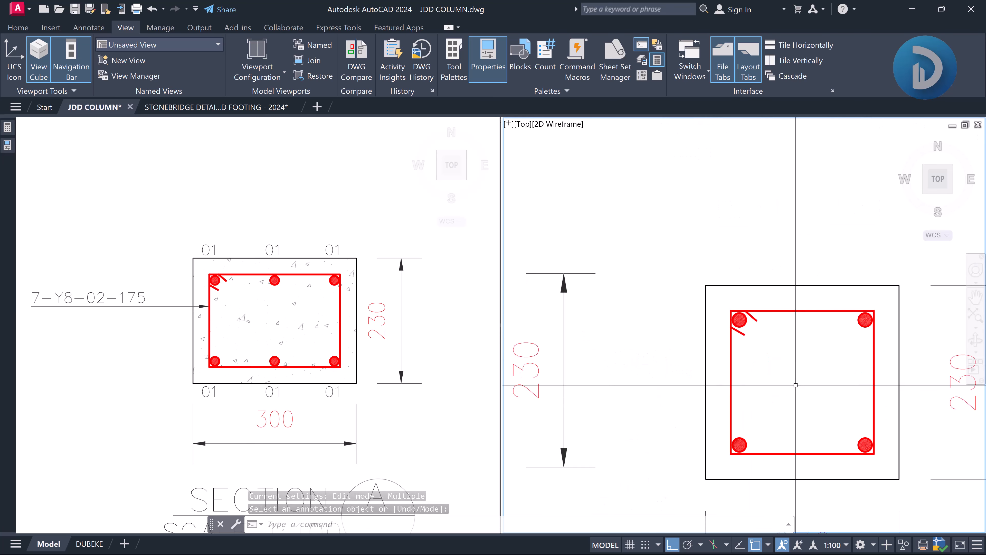
middle_drag(775, 373, 756, 325)
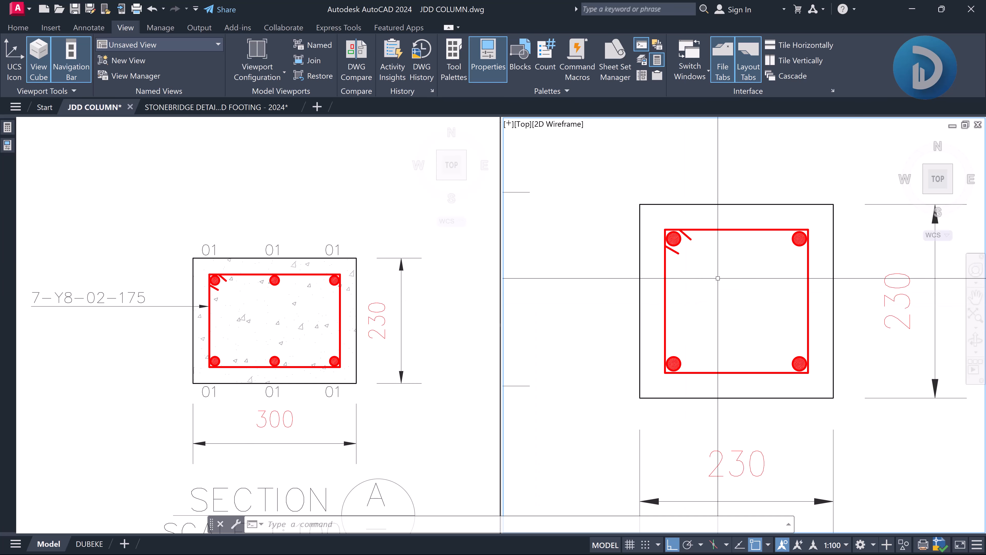
click(736, 228)
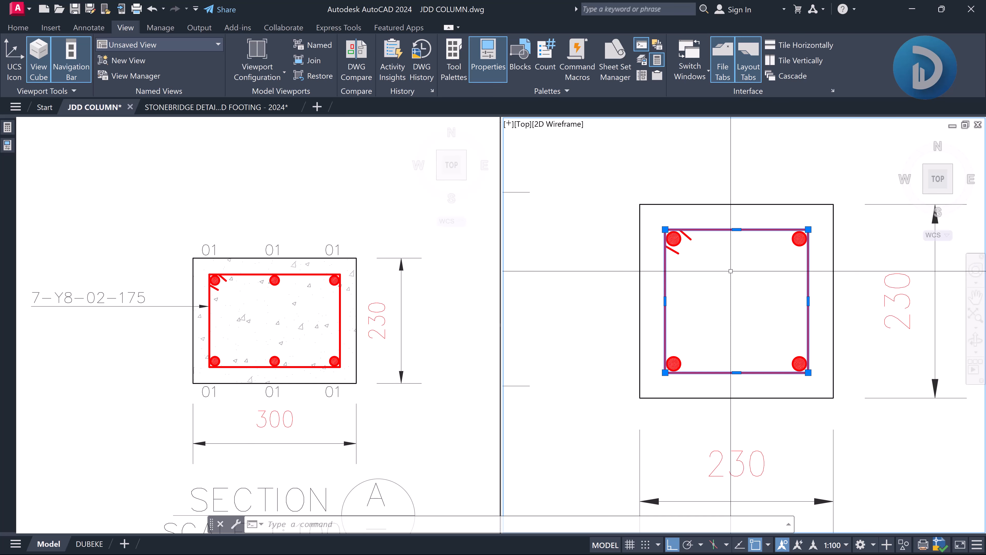
click(387, 275)
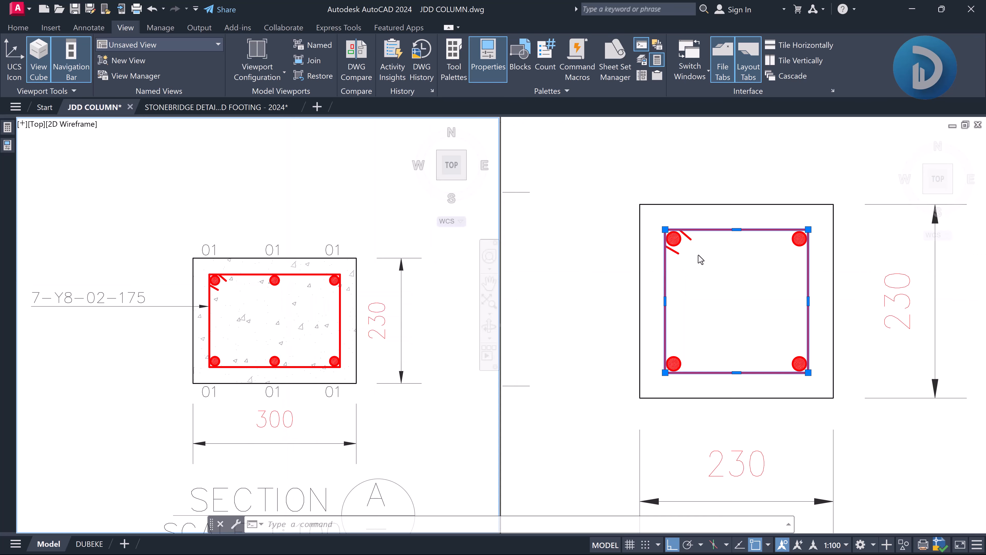
scroll(766, 271, down, 5)
mouse_move(776, 281)
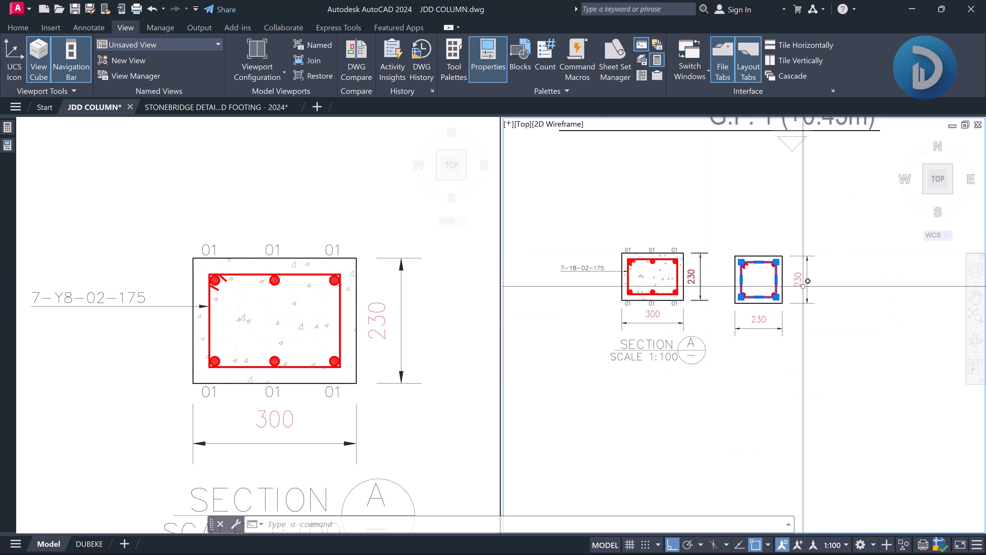
scroll(811, 317, down, 6)
key(Escape)
scroll(804, 319, down, 2)
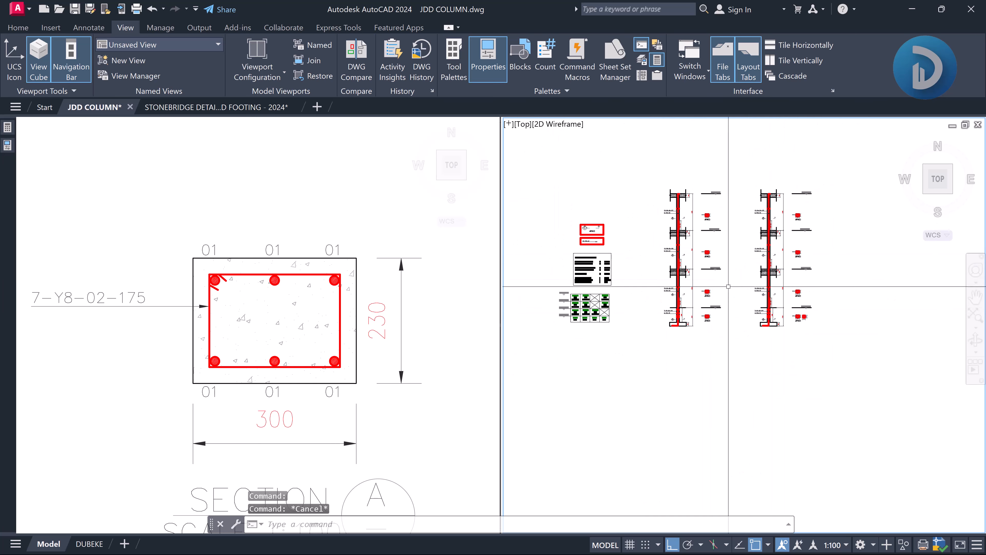
Change the link label beside the foundation part of the Type 2 column elevation to 7-Y8-05-175
scroll(693, 268, down, 3)
scroll(693, 256, up, 5)
scroll(682, 278, up, 5)
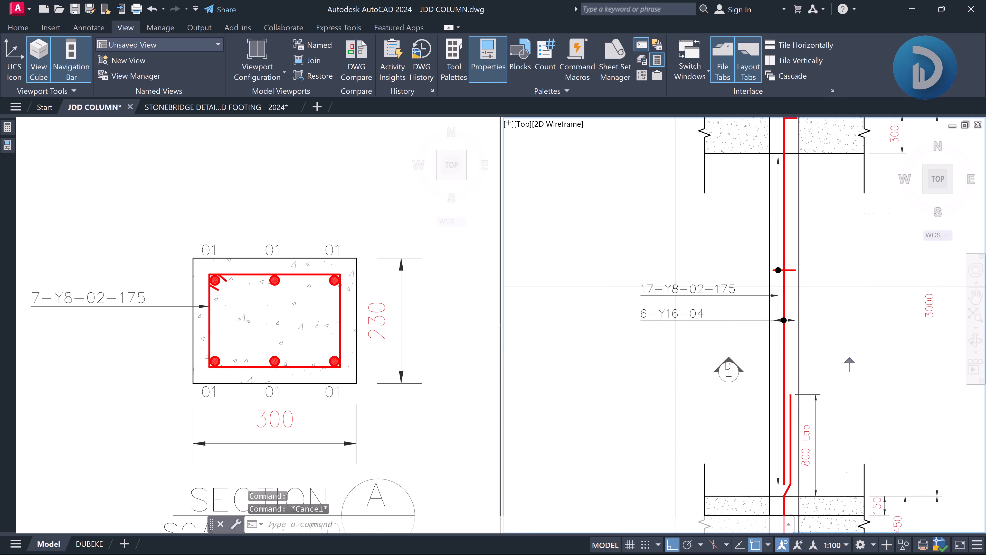
scroll(679, 258, down, 5)
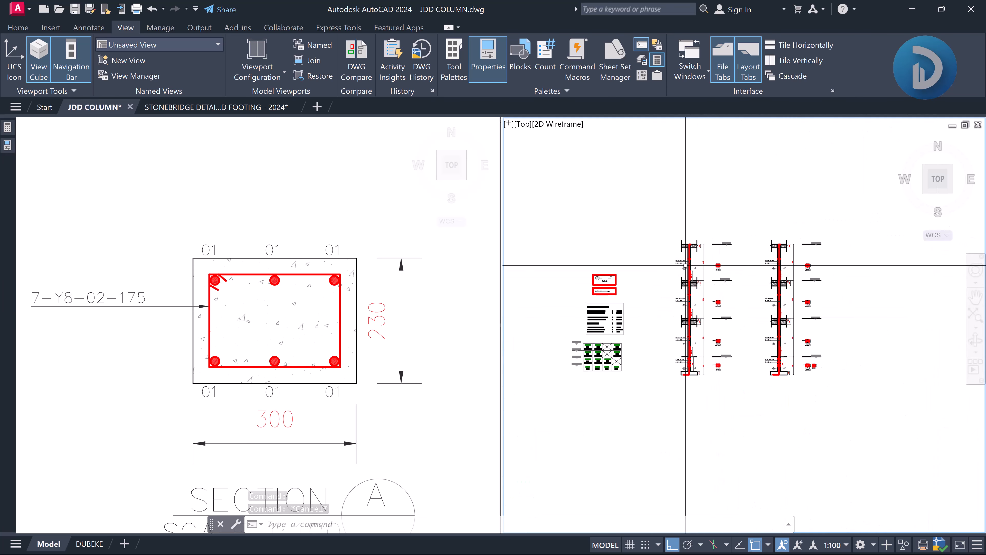
scroll(759, 348, up, 3)
middle_drag(819, 399, 769, 342)
scroll(774, 359, up, 4)
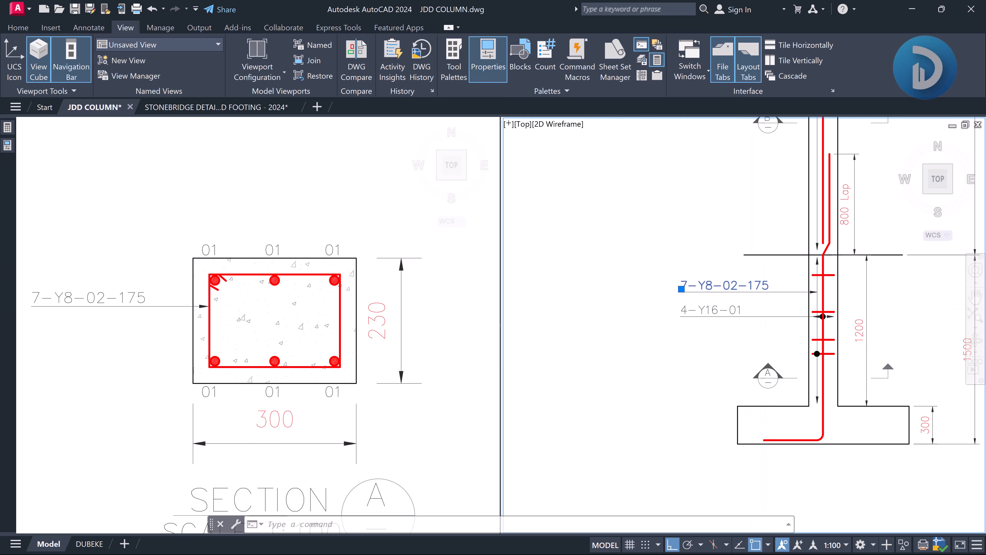
double_click(735, 285)
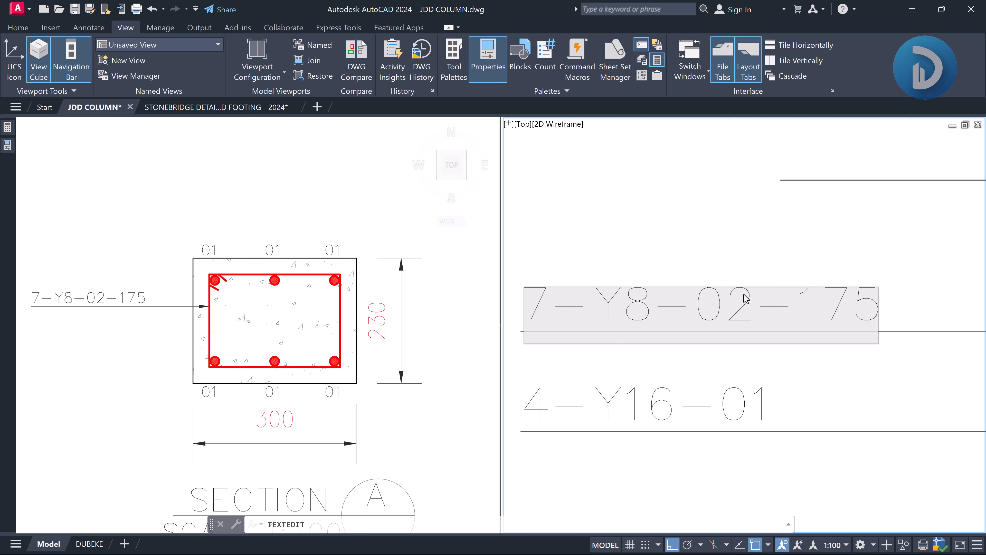
key(BackSpace)
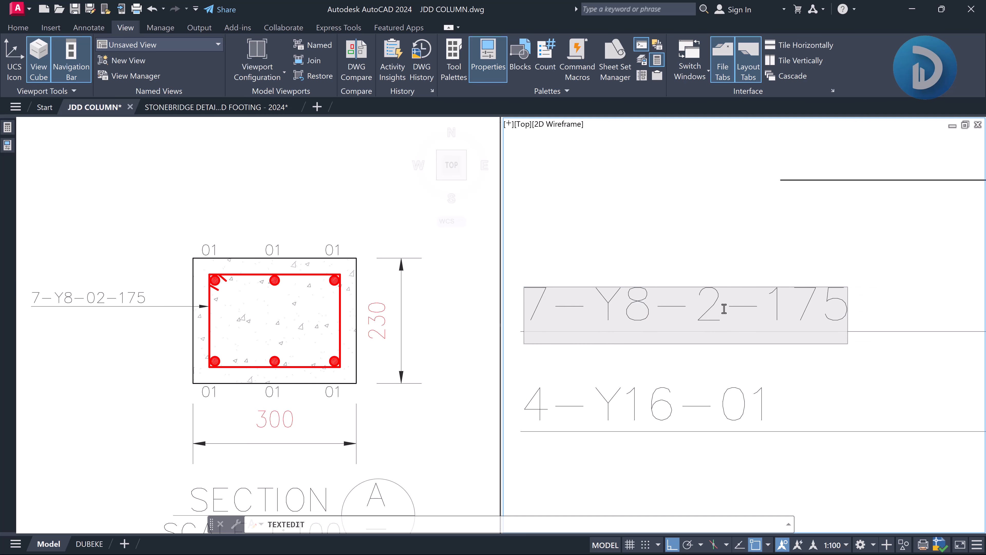
key(Delete)
text(05)
click(706, 220)
scroll(801, 272, down, 6)
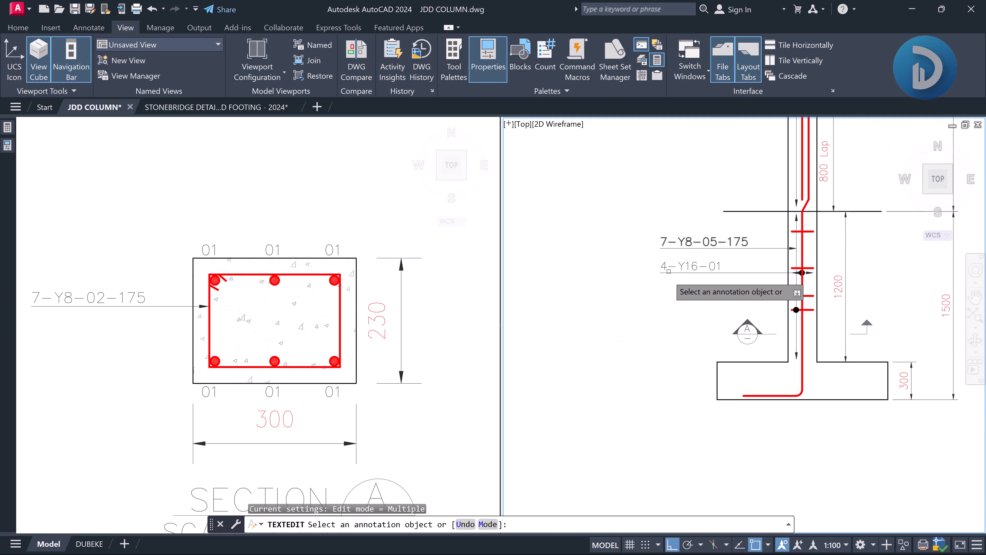
key(Return)
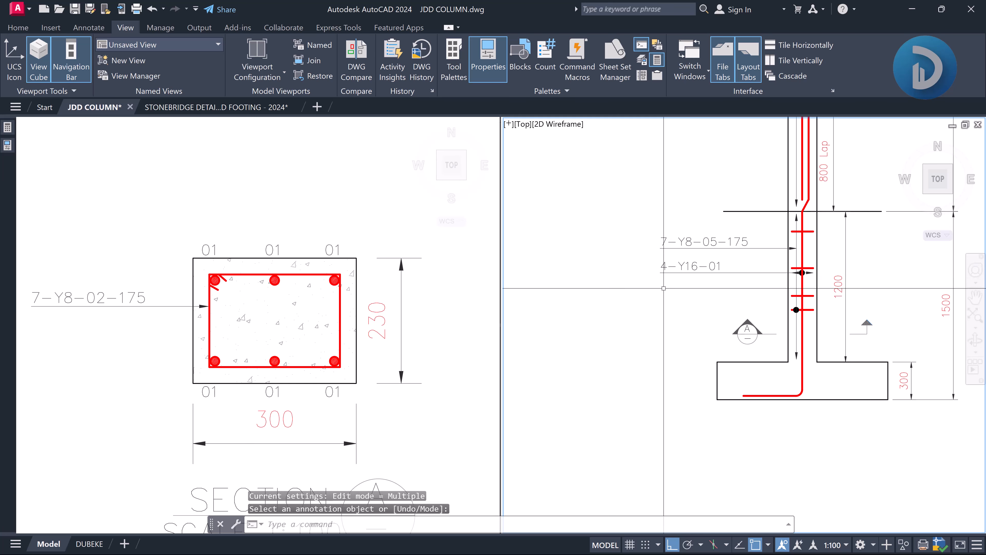
Compare Section A's rectangular link with the square section's link, and check the link entries in the column schedule
click(229, 318)
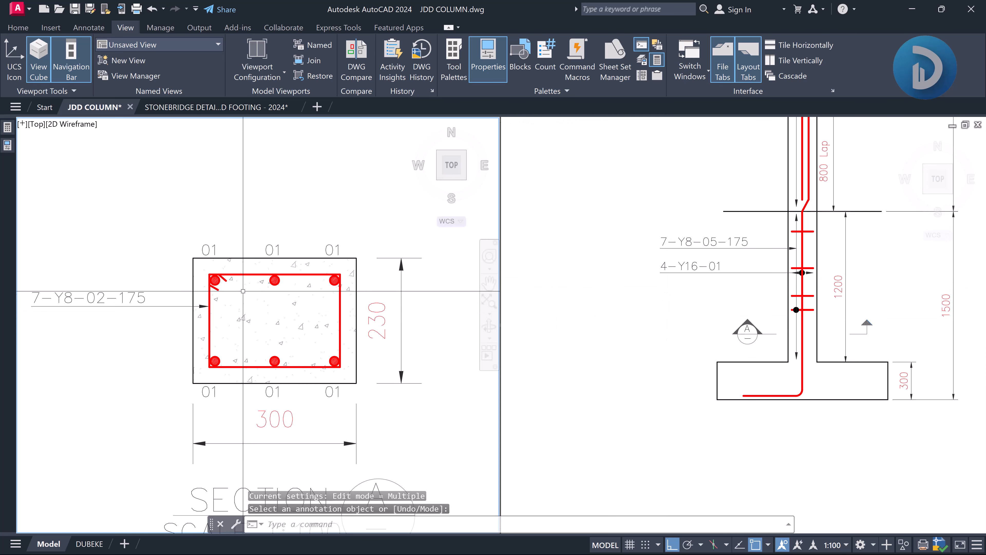
click(244, 274)
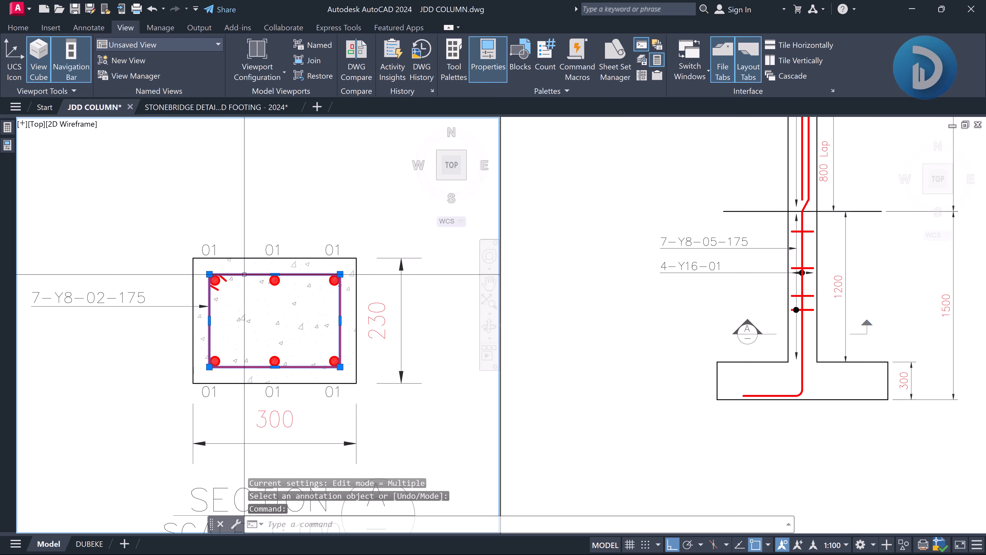
click(606, 252)
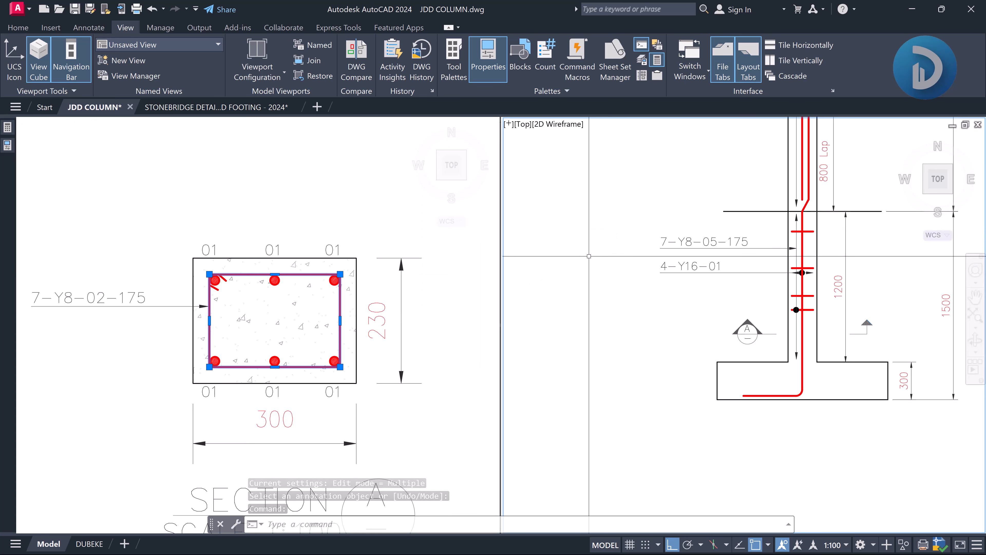
scroll(588, 267, down, 5)
scroll(737, 285, up, 10)
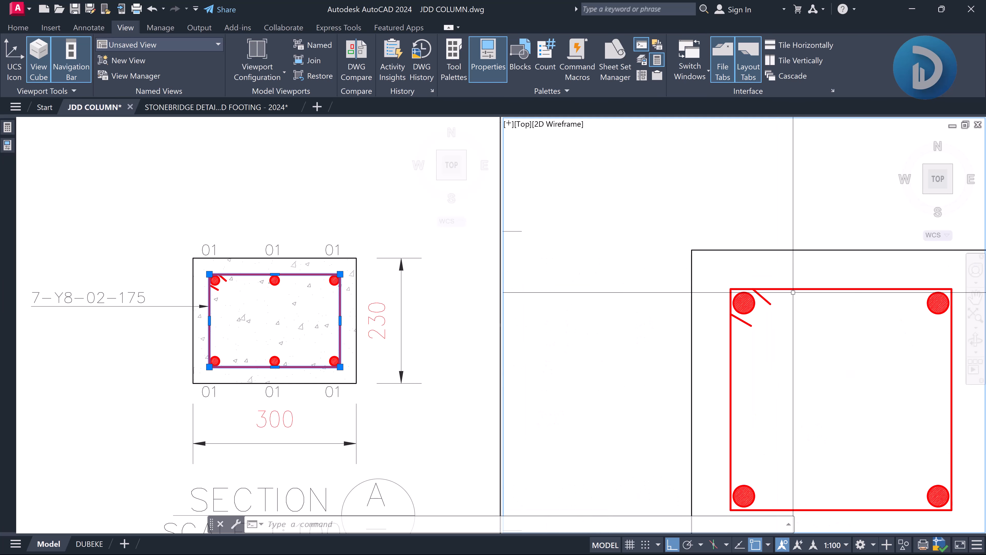
scroll(776, 288, down, 4)
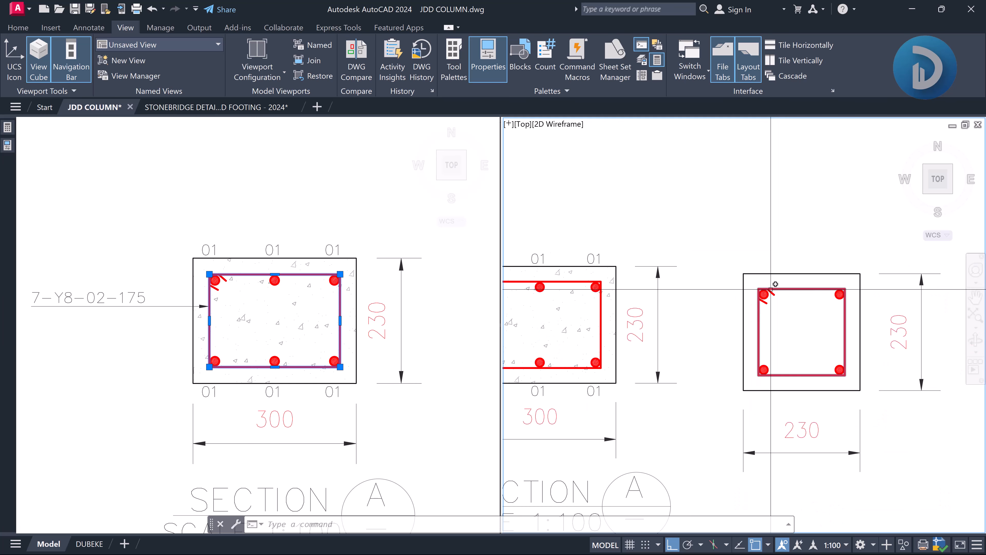
click(283, 253)
scroll(283, 253, down, 8)
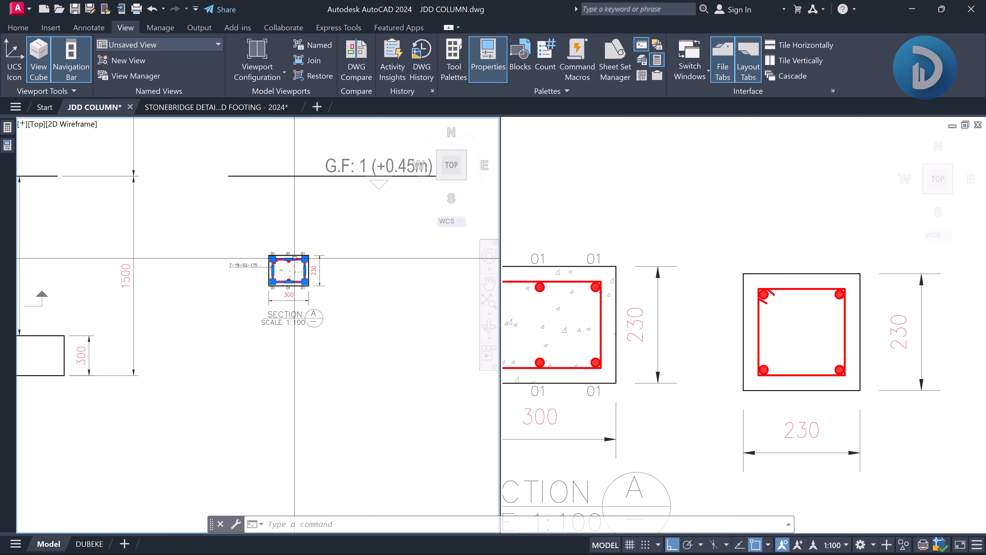
scroll(163, 248, up, 10)
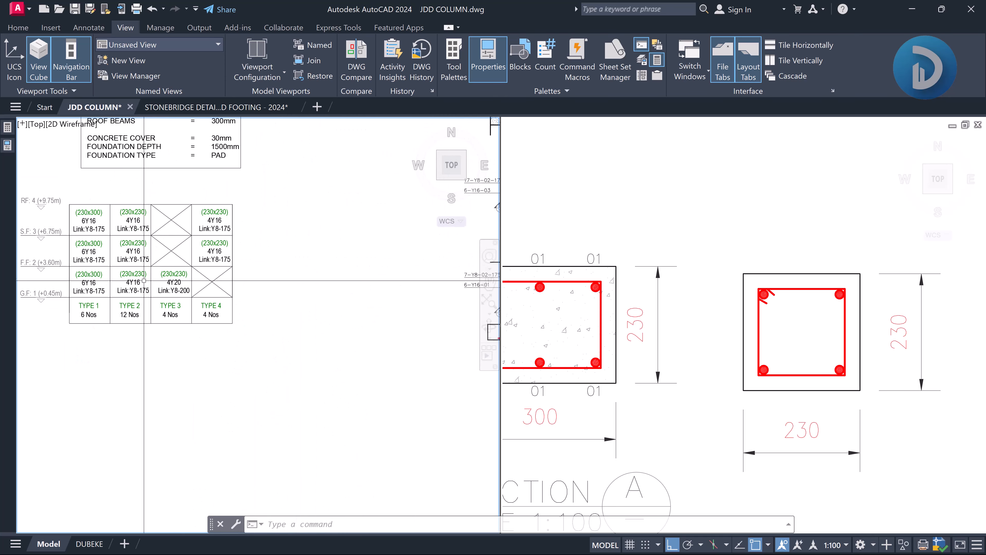
scroll(231, 328, down, 4)
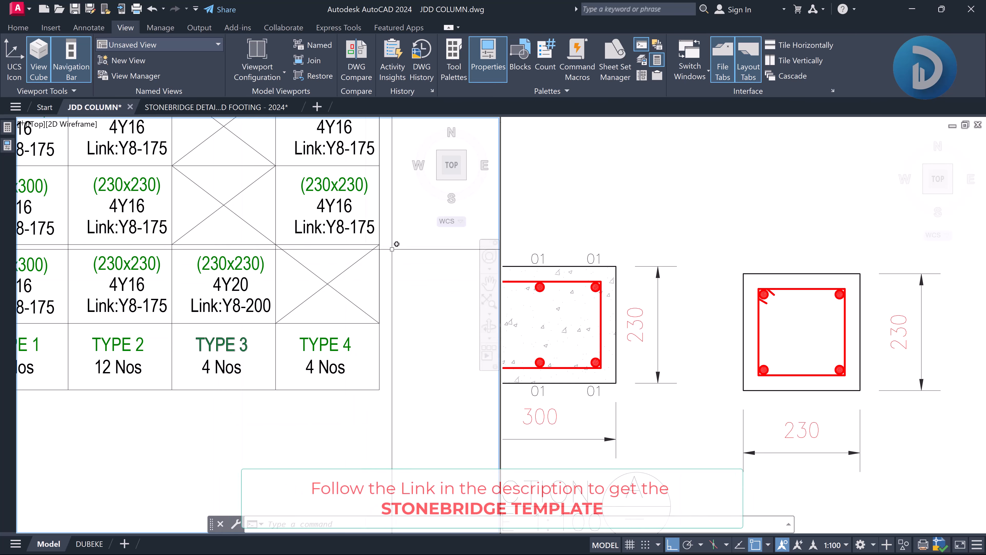
Switch to the STONEBRIDGE template drawing and examine its foundation layout, foundation section and base details
key(ctrl+Tab)
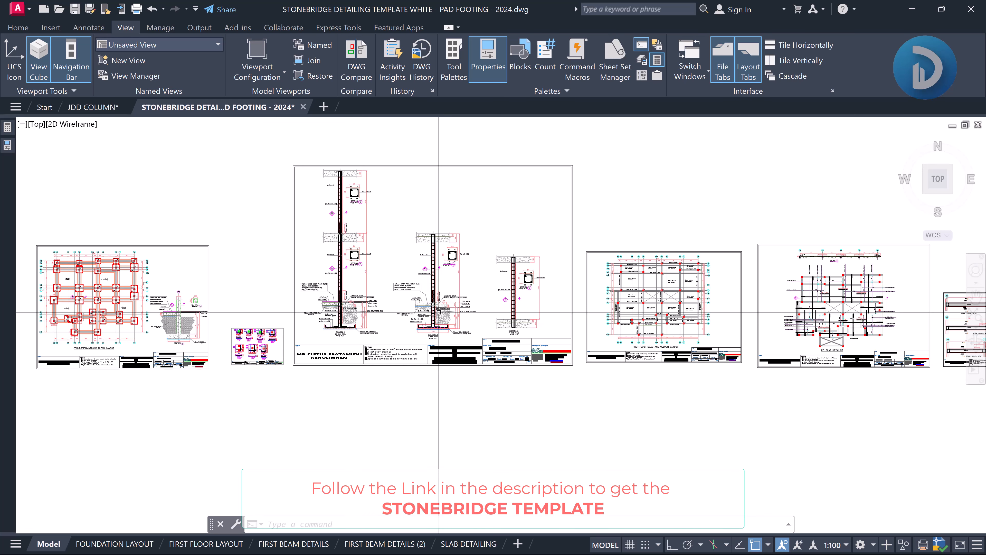
middle_drag(410, 295, 619, 289)
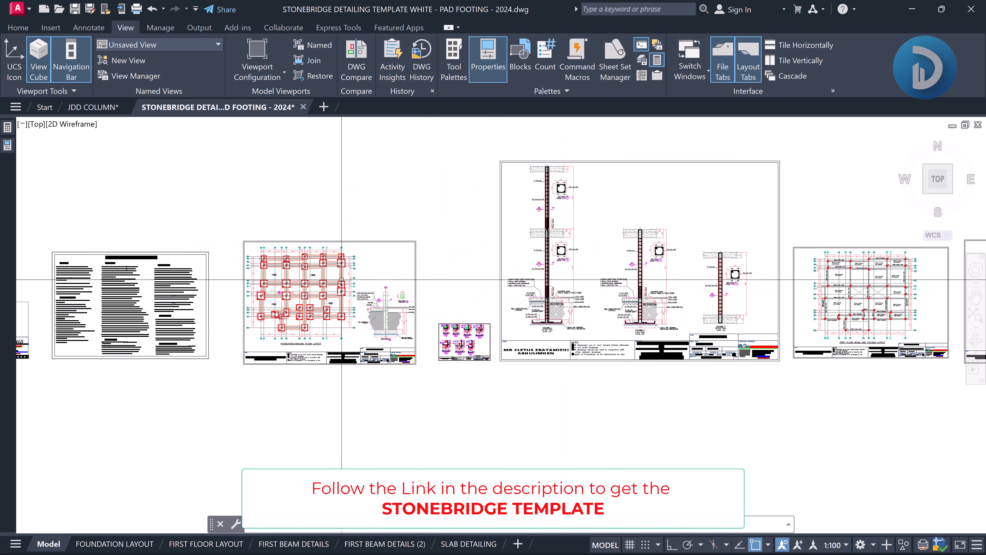
middle_drag(342, 280, 462, 277)
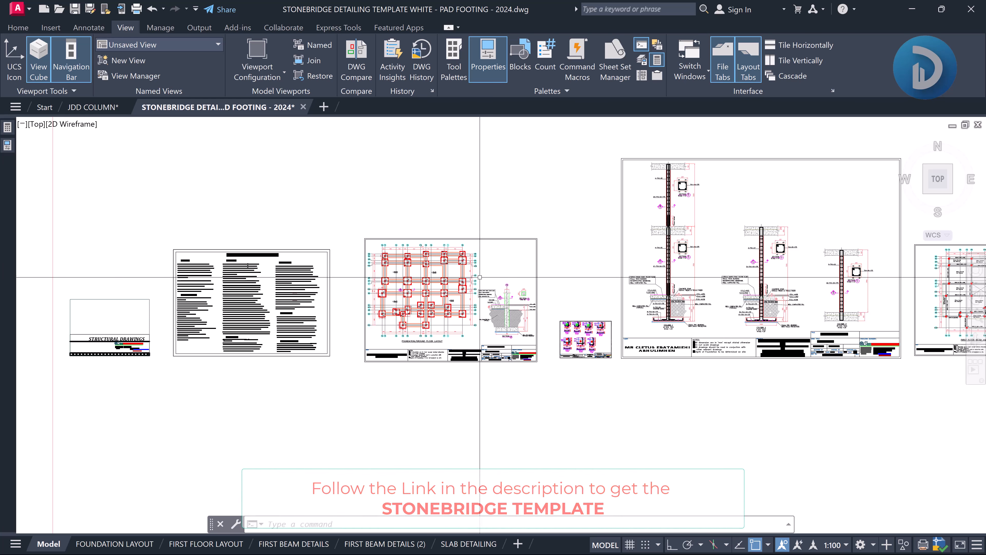
mouse_move(451, 300)
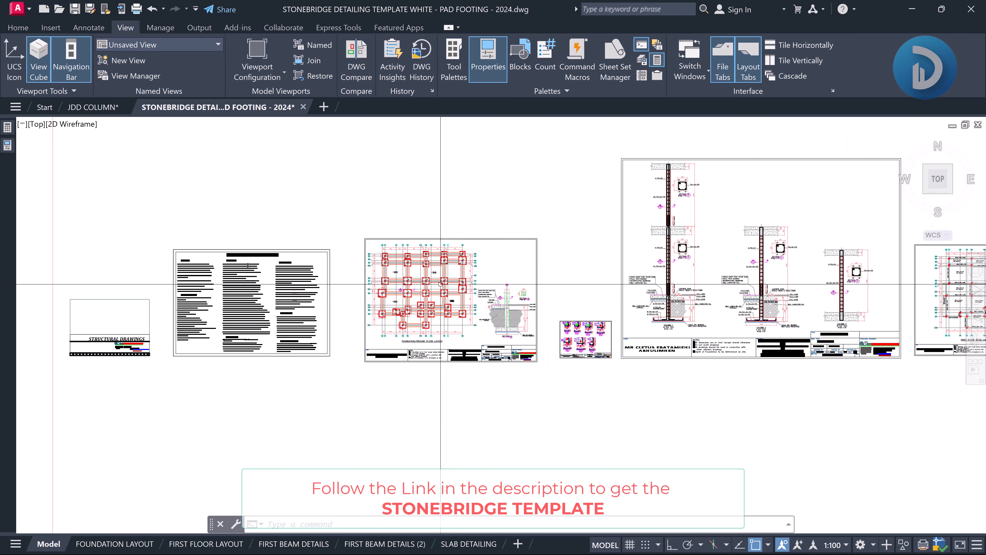
scroll(420, 266, up, 4)
scroll(385, 240, up, 2)
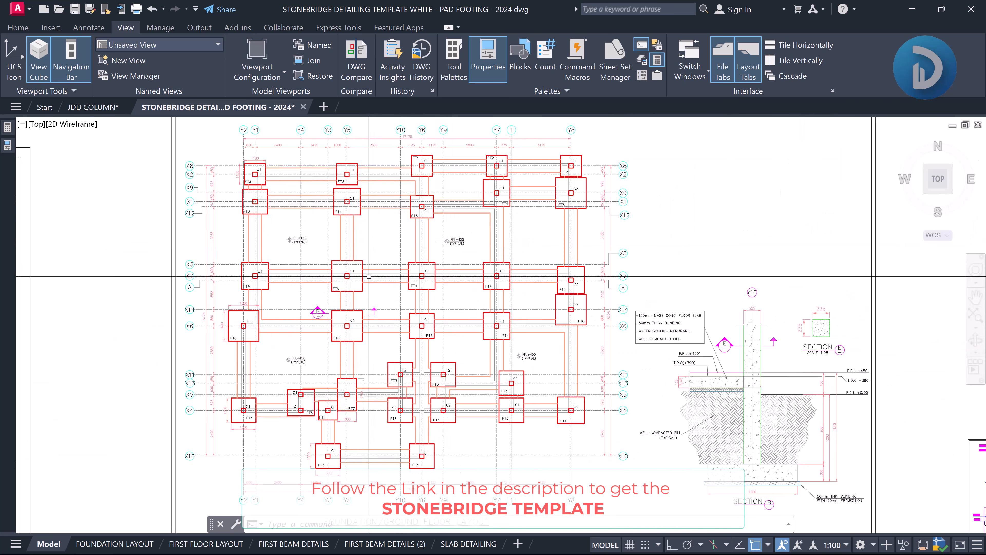
middle_drag(540, 297, 427, 294)
scroll(494, 294, down, 3)
scroll(539, 356, up, 3)
scroll(540, 356, down, 3)
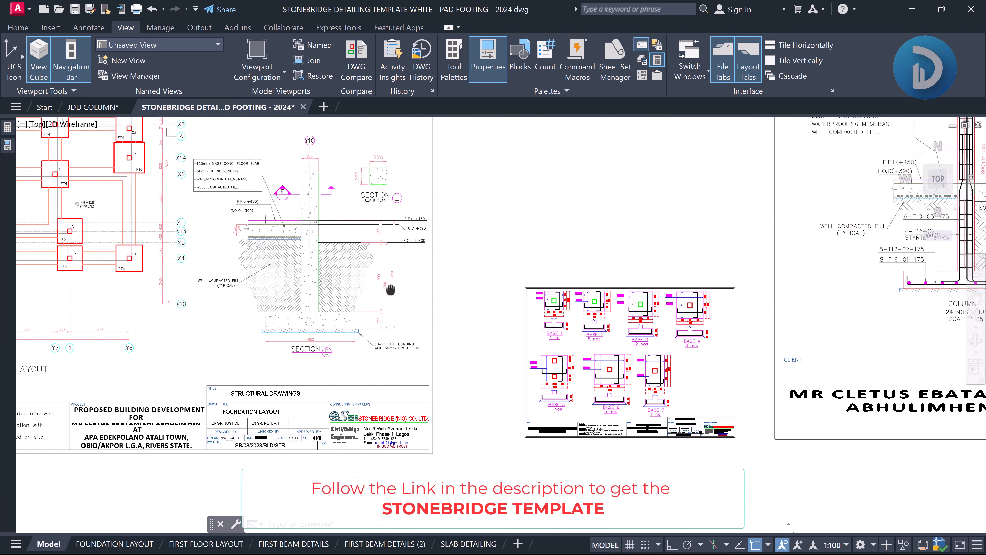
scroll(279, 293, up, 3)
scroll(279, 293, down, 2)
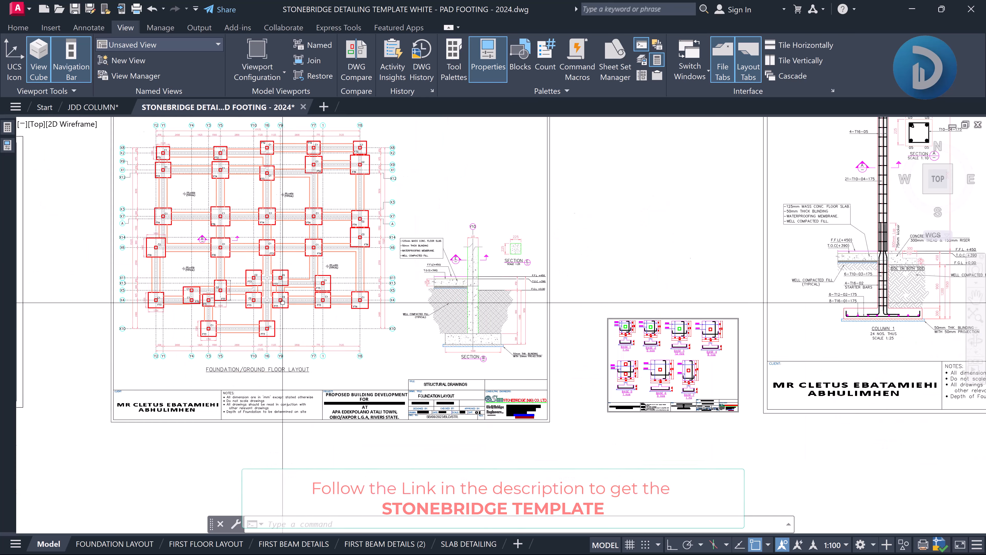
scroll(668, 352, up, 6)
middle_drag(726, 376, 726, 376)
scroll(726, 375, down, 6)
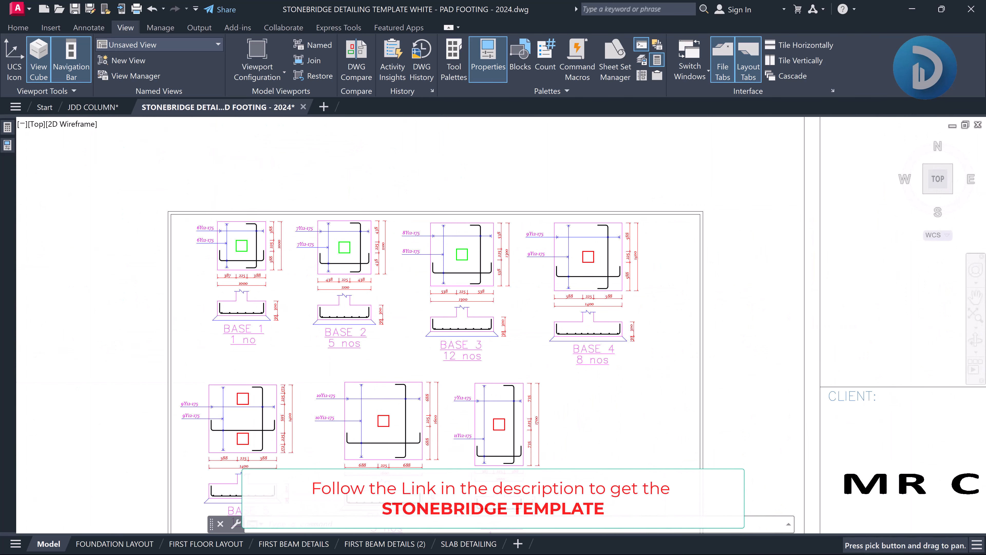
scroll(531, 398, down, 3)
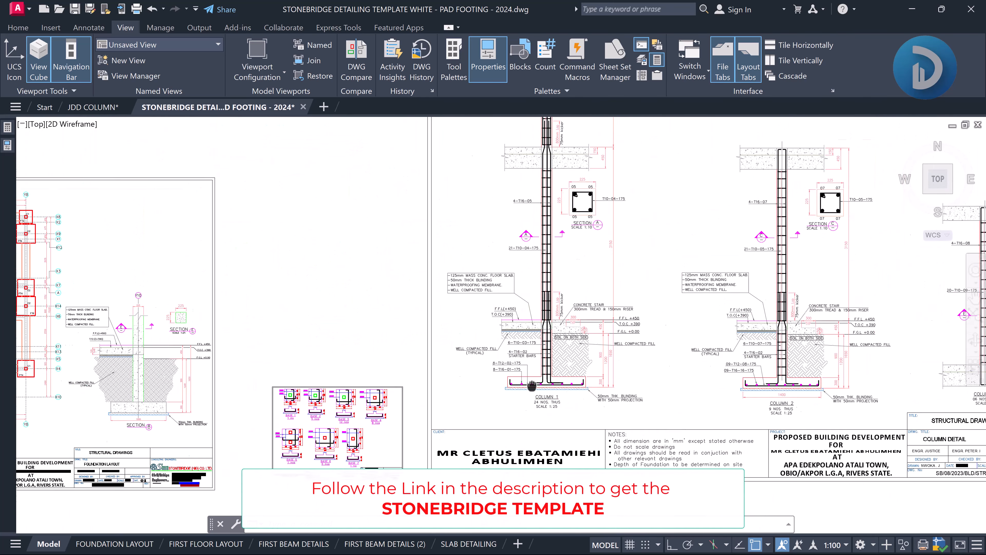
Look through the template's column detail, first floor layout, slab detailing and beam detail sheets
scroll(682, 348, down, 1)
middle_drag(681, 348, 342, 351)
middle_drag(650, 372, 462, 355)
scroll(505, 360, up, 4)
scroll(530, 361, down, 5)
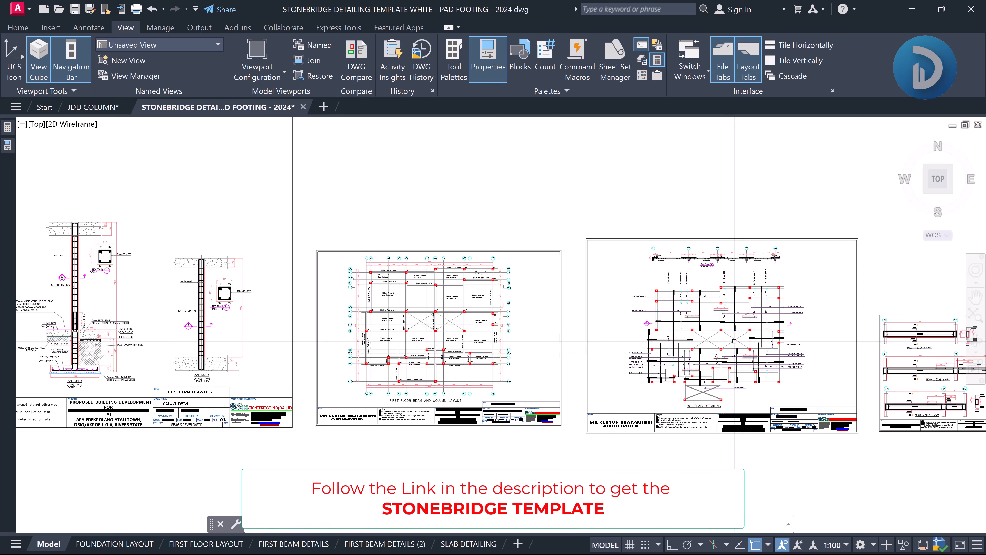
scroll(754, 332, up, 3)
scroll(568, 329, down, 5)
middle_drag(788, 332, 496, 349)
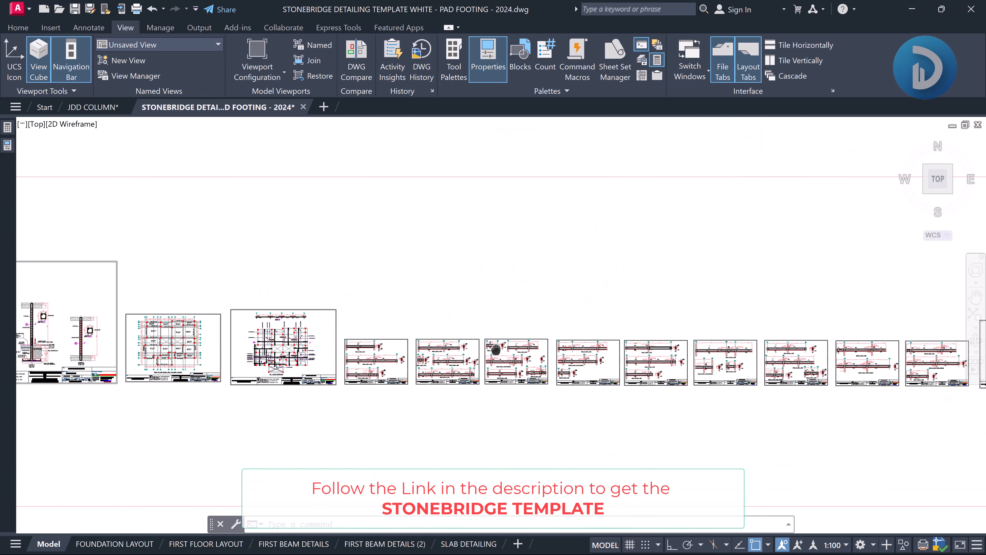
scroll(496, 349, down, 2)
scroll(440, 349, down, 2)
scroll(440, 349, up, 2)
middle_drag(311, 334, 358, 335)
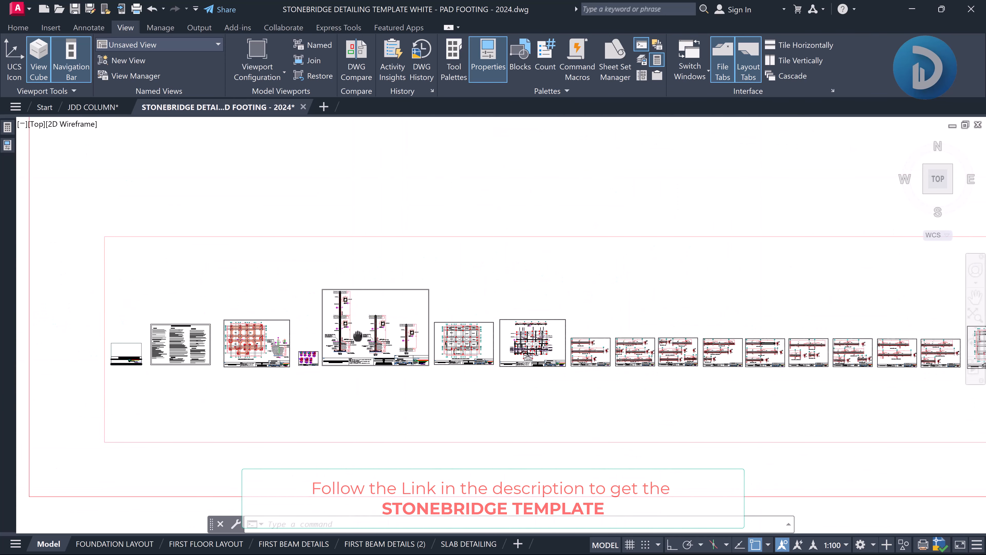
Copy the complete Column 2 detail, with its section and labels, from the column detail sheet to the empty area below the sheets
scroll(357, 335, up, 6)
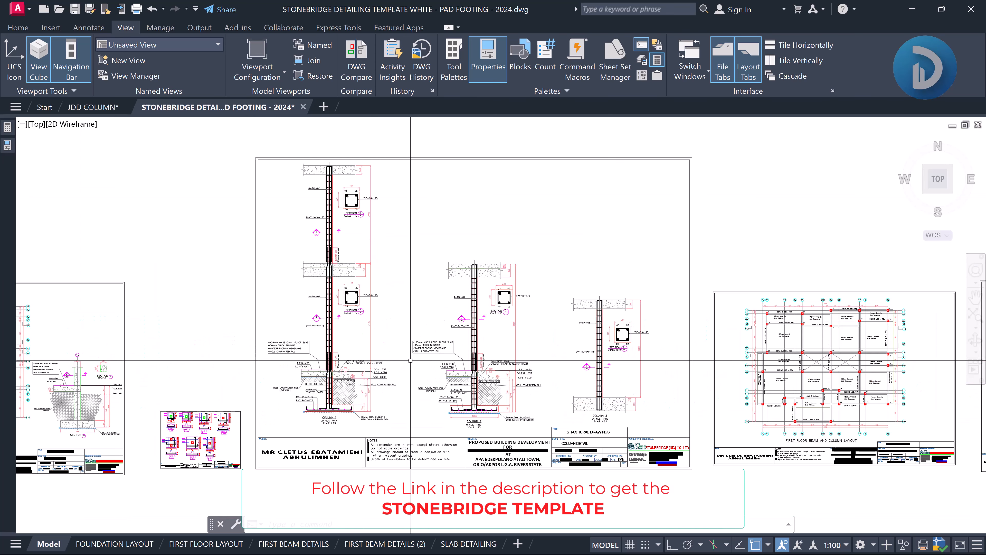
scroll(491, 363, up, 2)
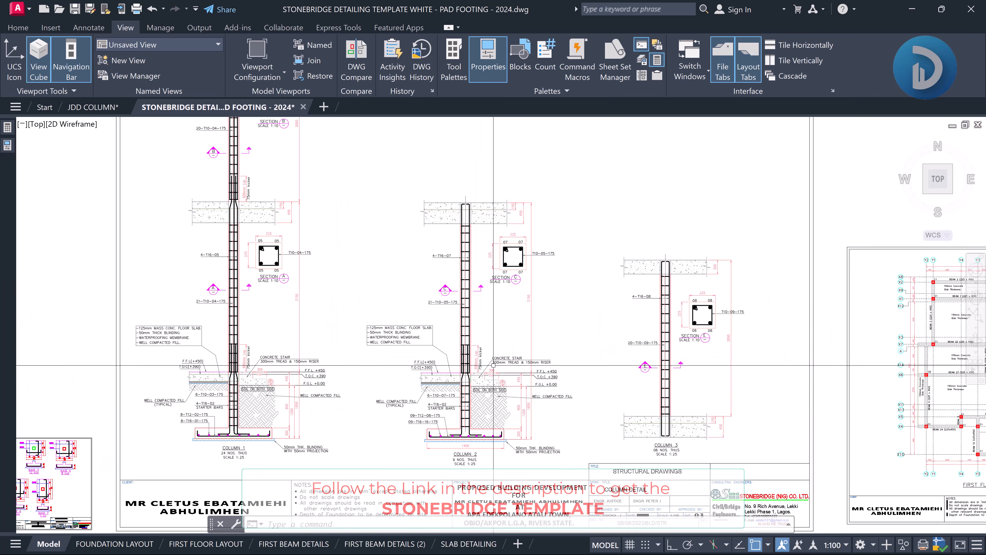
click(578, 471)
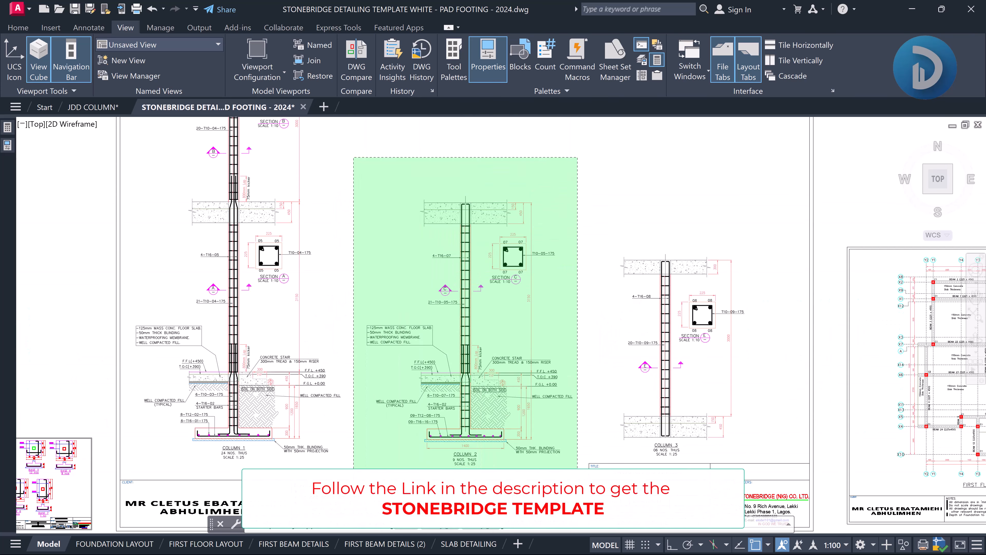
click(353, 158)
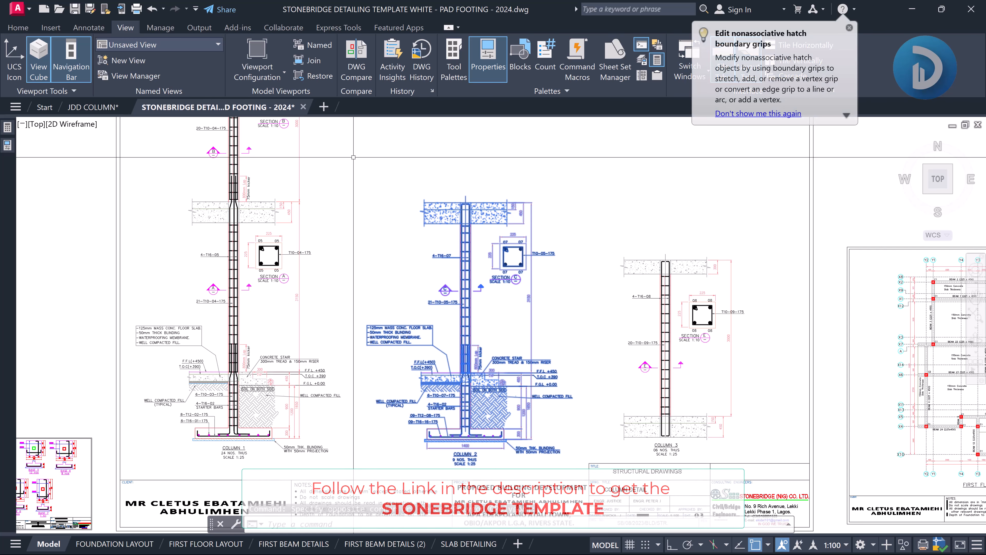
text(c)
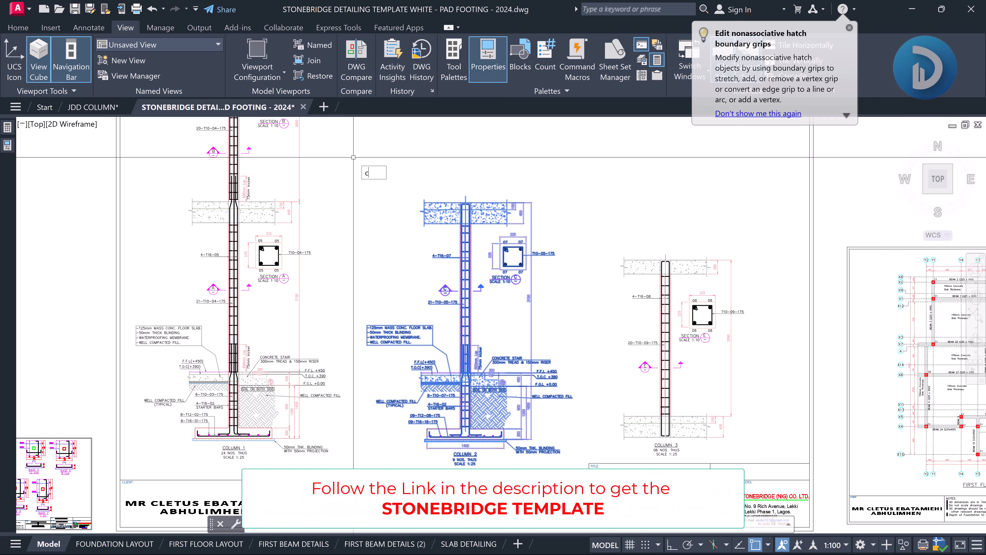
text(p)
key(Return)
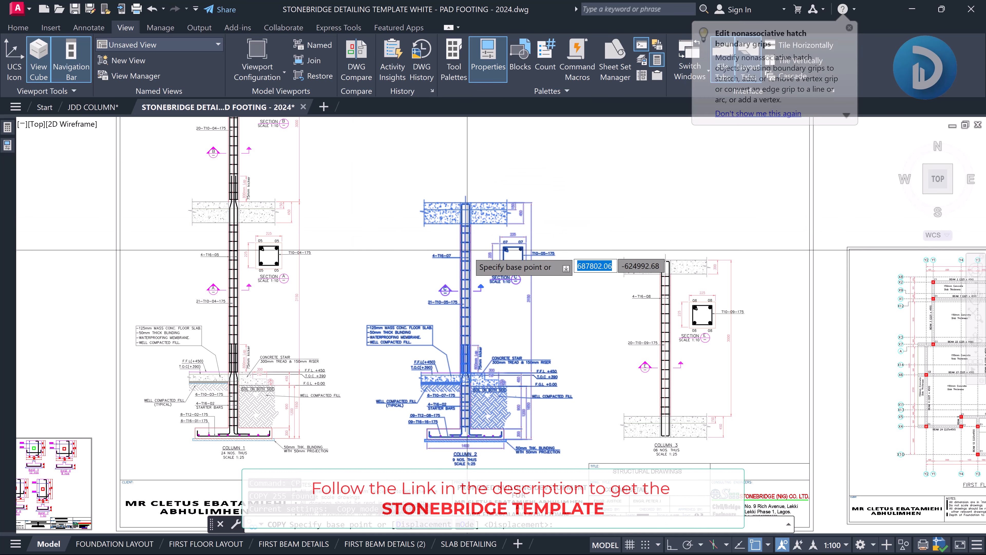
click(467, 250)
scroll(473, 229, down, 10)
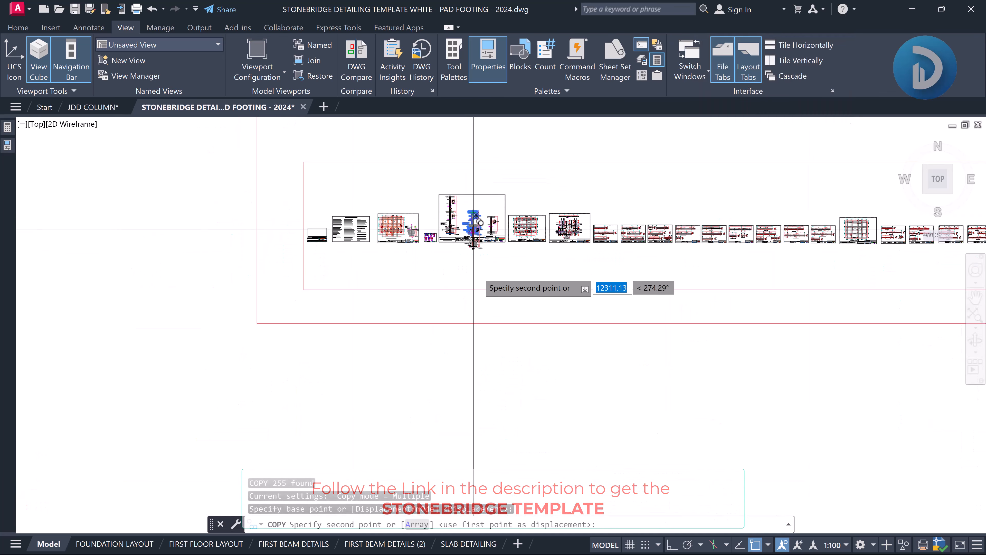
scroll(469, 393, up, 8)
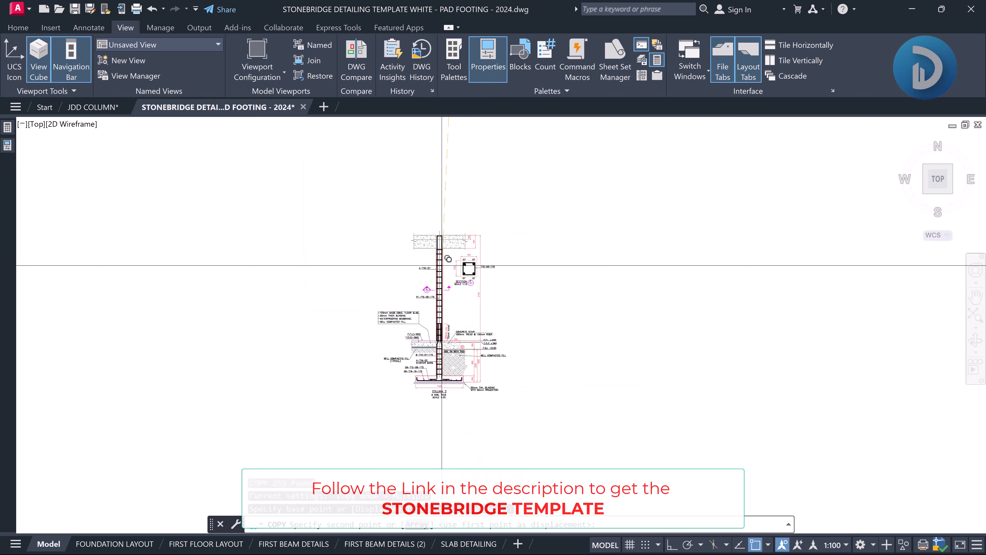
key(Escape)
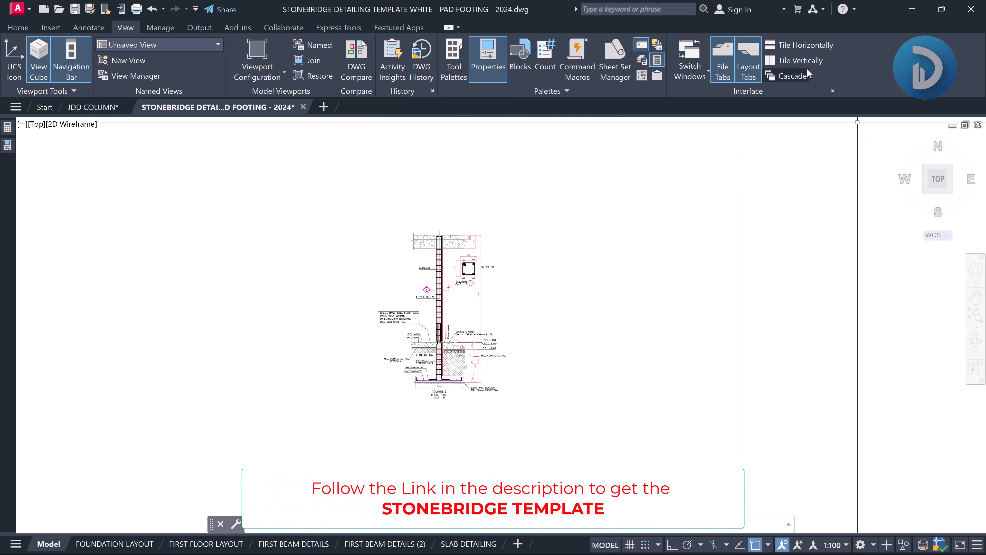
Tile the template and JDD COLUMN drawings vertically, and frame the copied Column 2 detail in the template's window
click(802, 61)
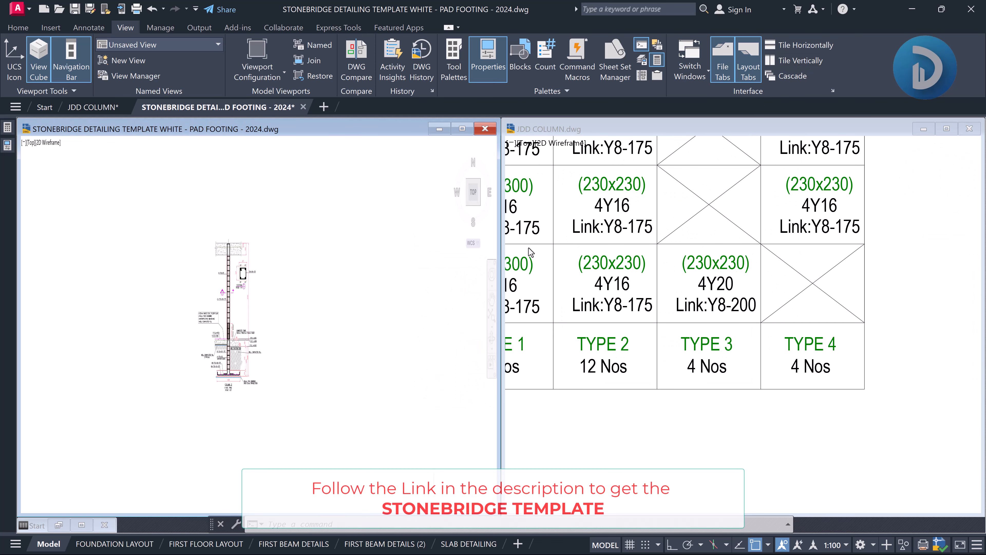
scroll(189, 335, up, 3)
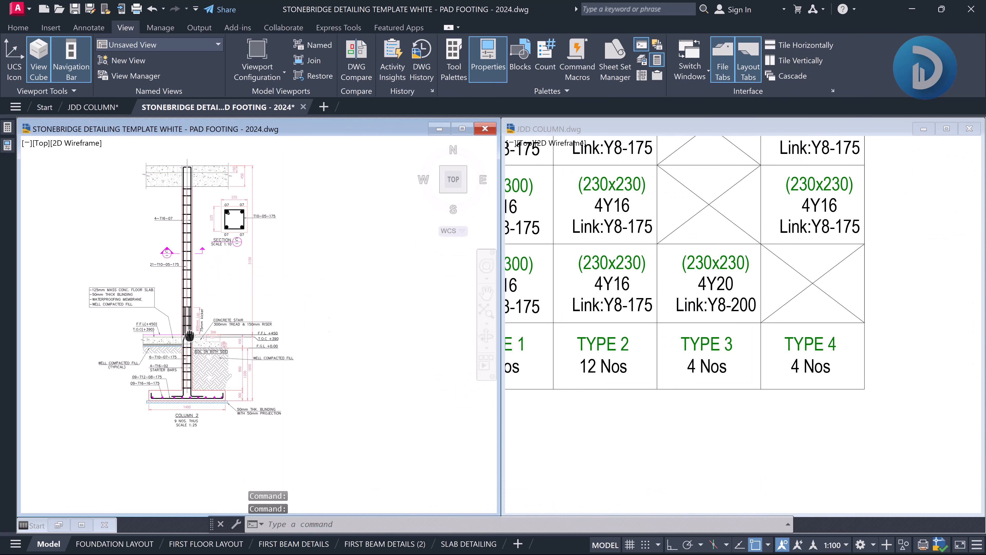
middle_drag(189, 334, 279, 314)
scroll(279, 315, up, 2)
scroll(309, 263, down, 2)
middle_drag(309, 264, 288, 299)
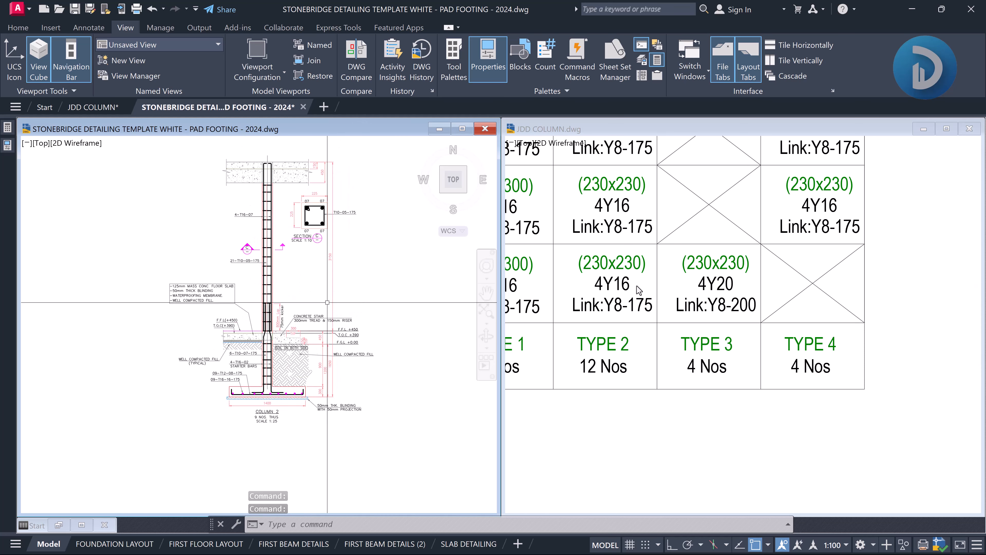
Examine the column size and main bars listed for Type 3 in the JDD COLUMN schedule
click(639, 290)
middle_drag(639, 290, 694, 301)
scroll(700, 281, down, 2)
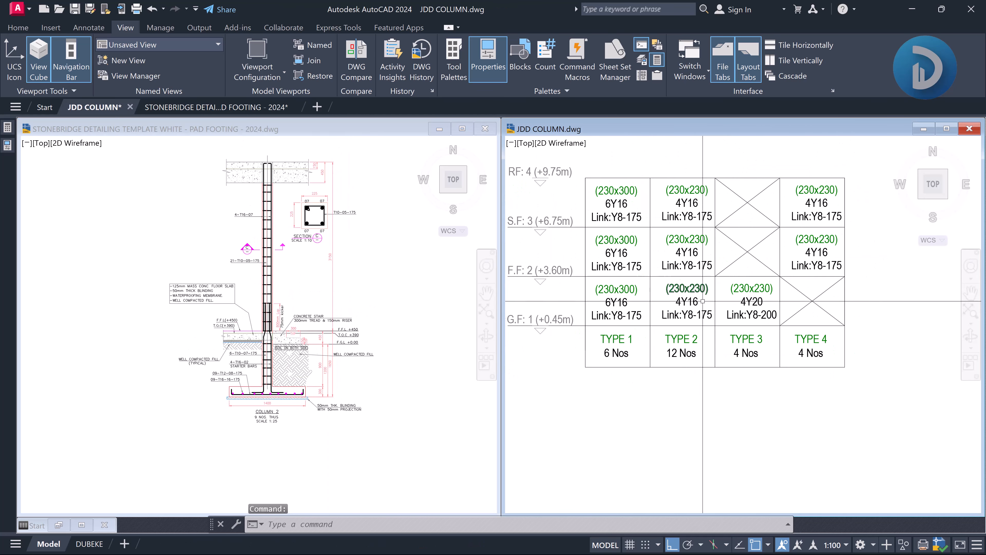
scroll(722, 320, up, 4)
scroll(839, 321, up, 2)
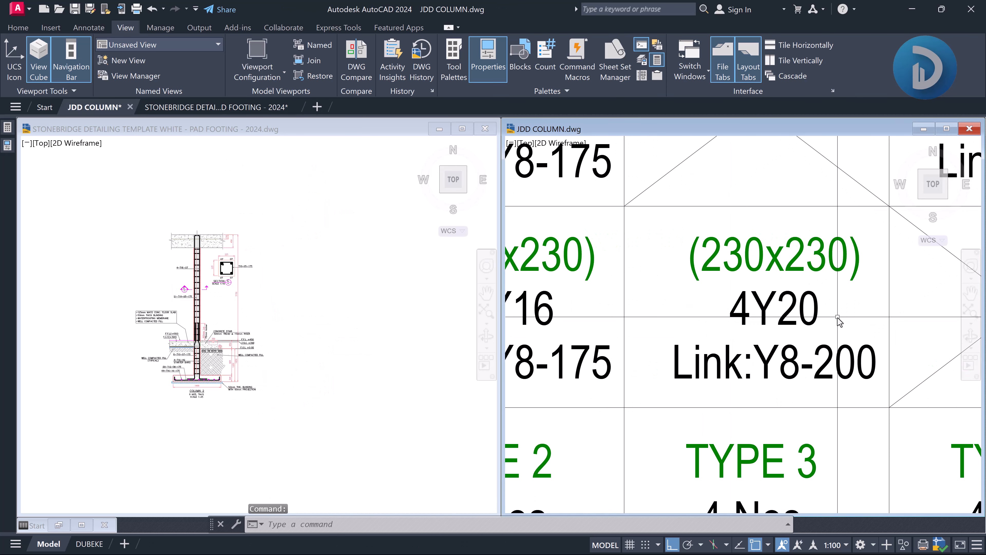
scroll(837, 317, down, 3)
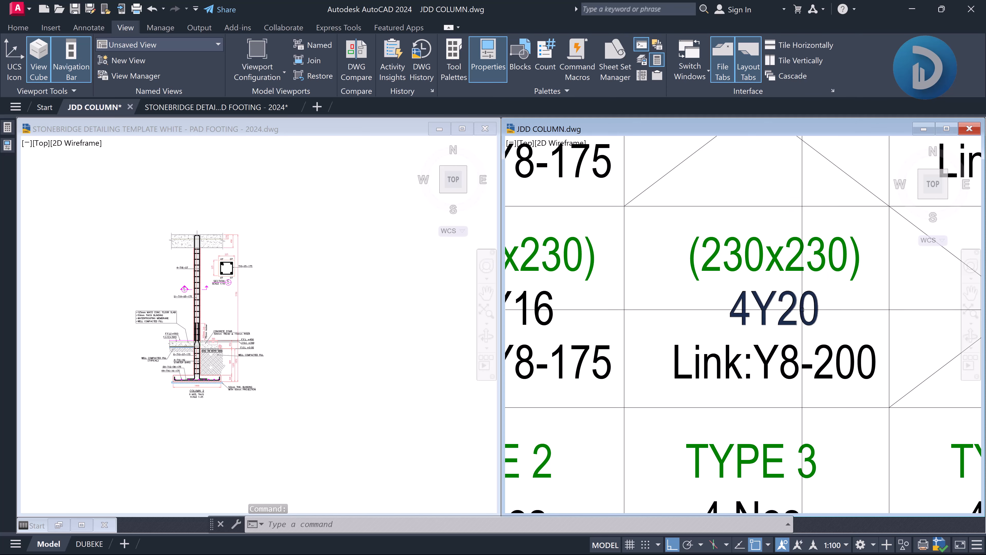
middle_drag(728, 330, 771, 363)
scroll(806, 345, up, 2)
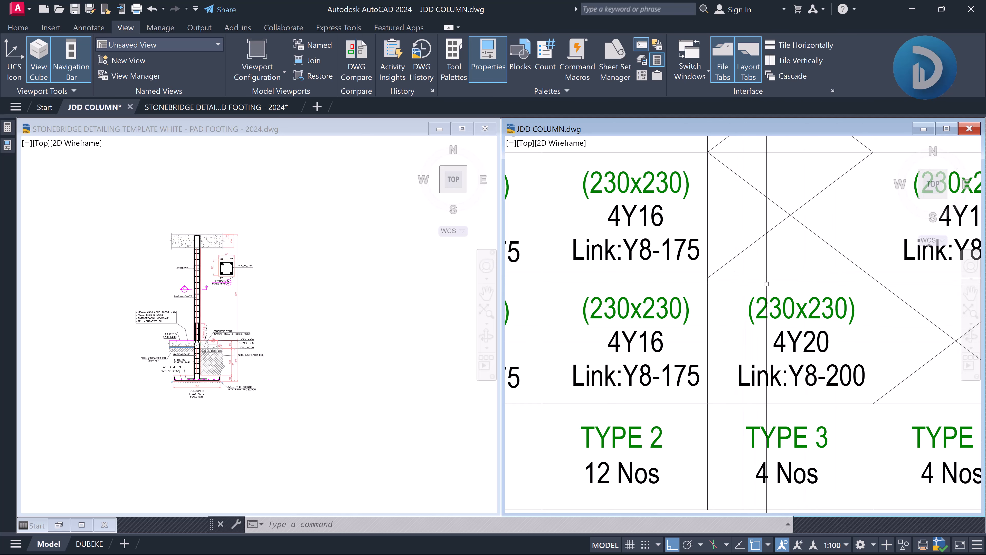
scroll(786, 344, up, 2)
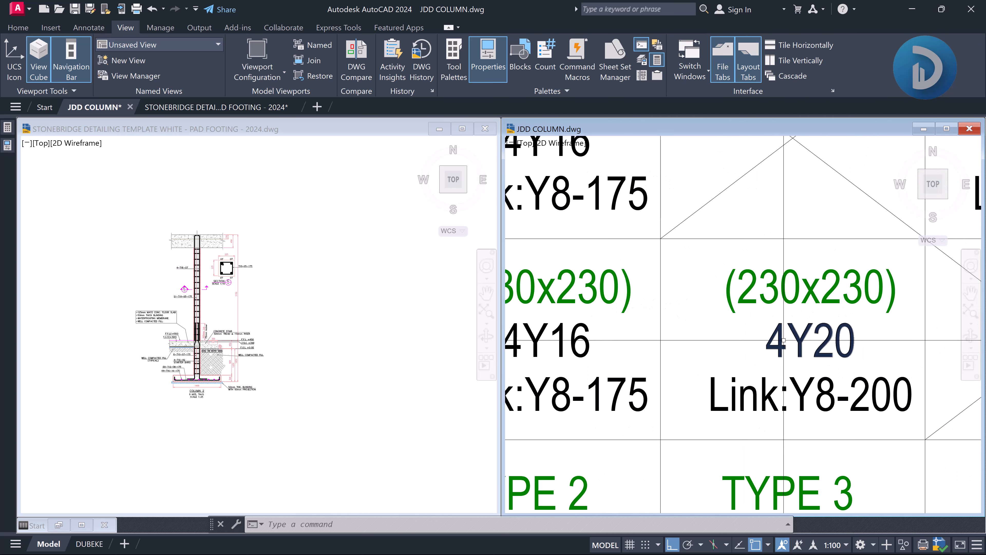
Compare the Type 3 link entry with the Type 2 link entry in the column schedule
middle_drag(786, 343, 737, 325)
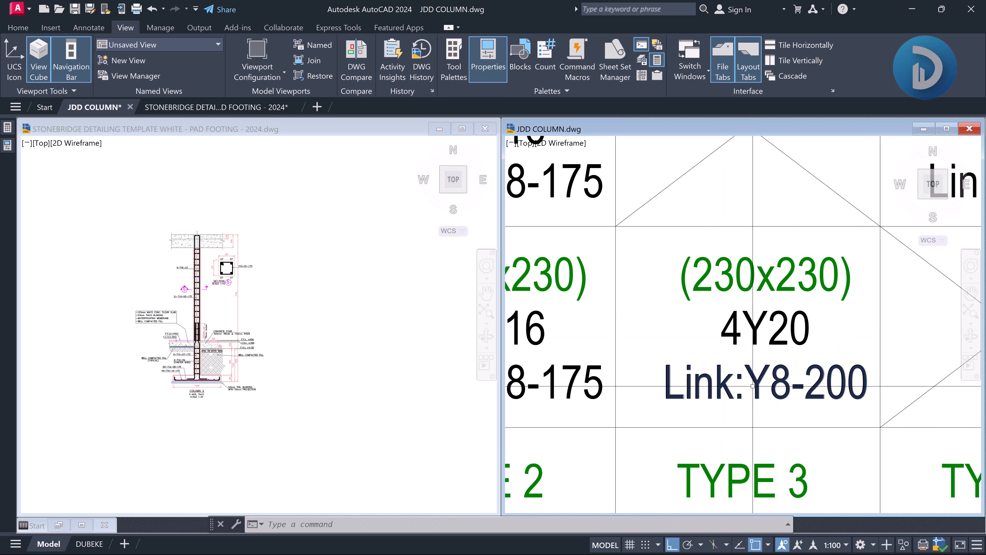
middle_drag(750, 379, 755, 353)
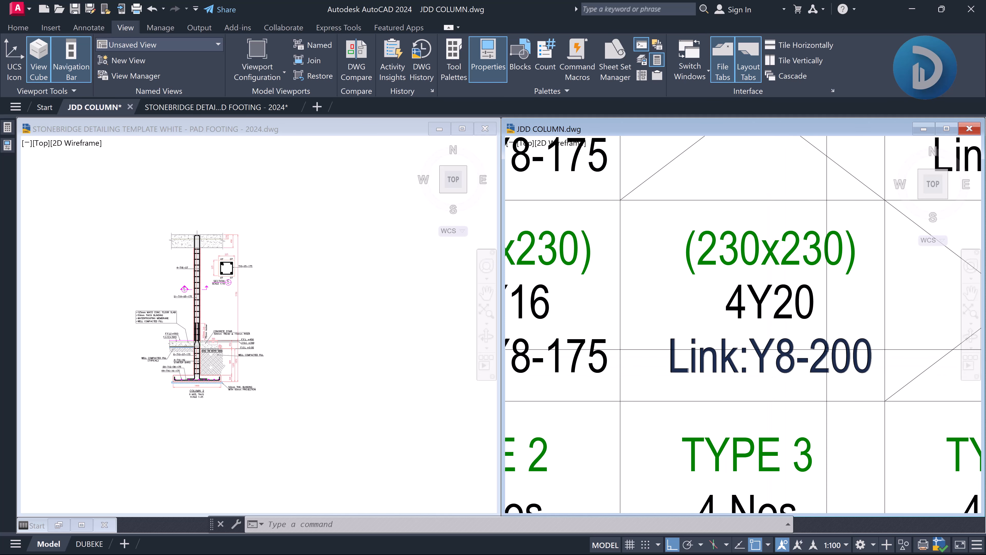
middle_drag(831, 365, 930, 354)
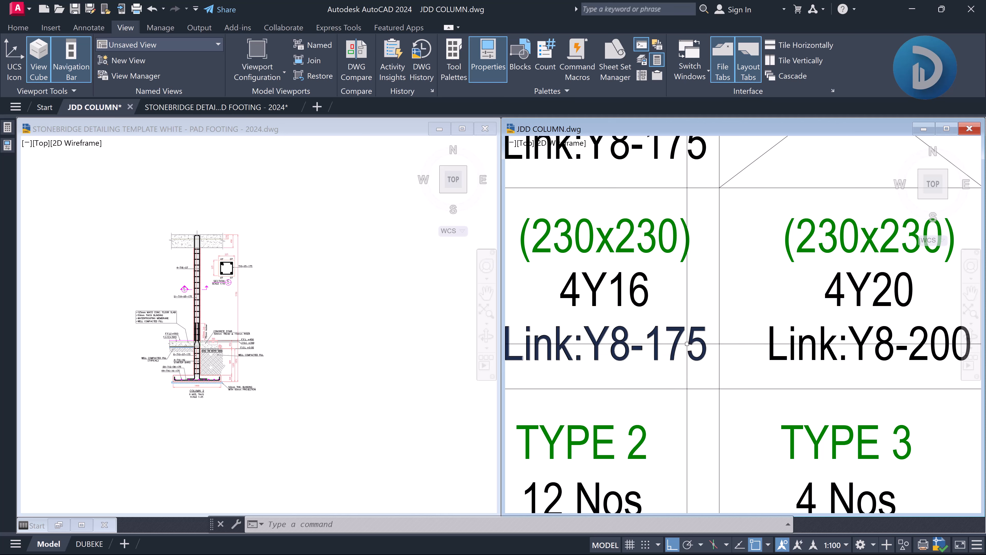
scroll(695, 353, down, 5)
scroll(697, 357, up, 1)
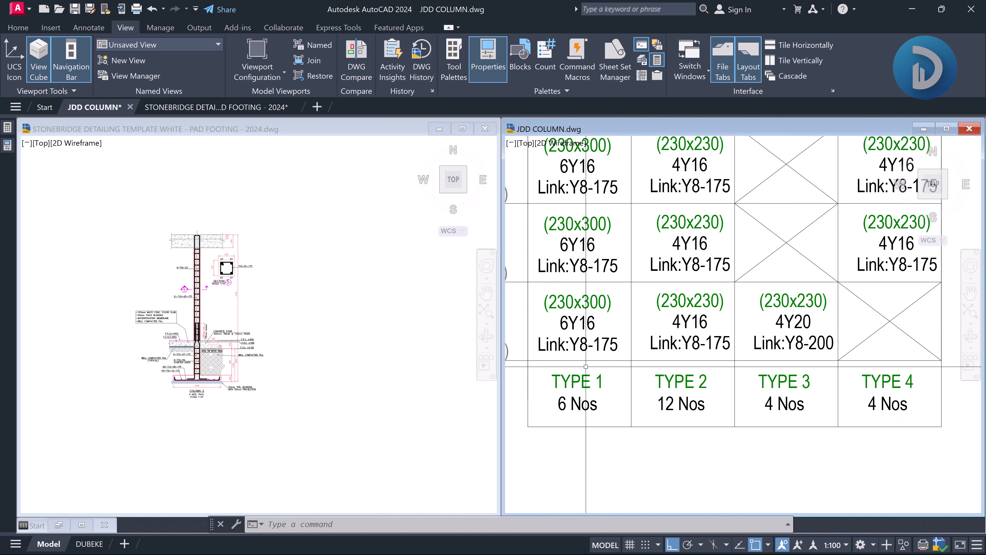
scroll(774, 339, up, 2)
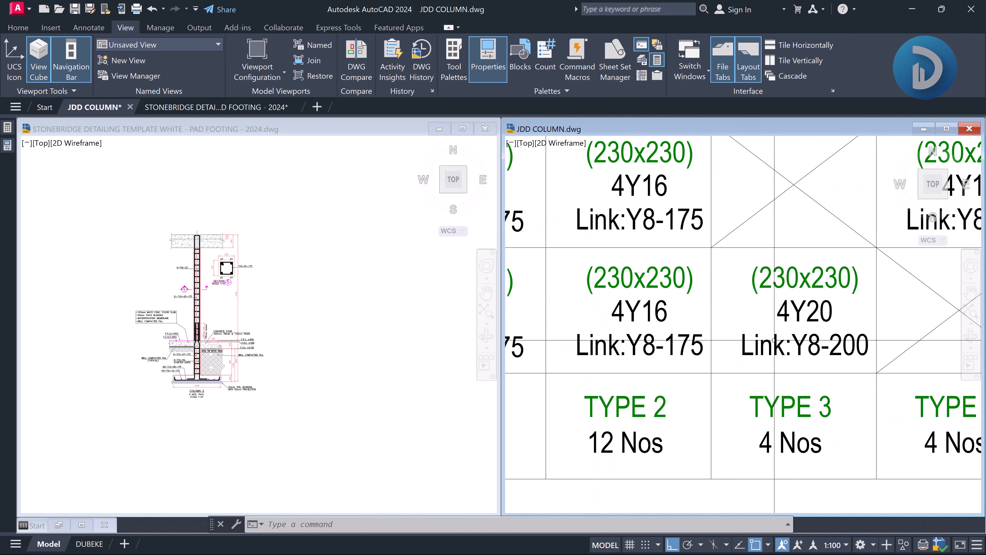
middle_drag(774, 339, 738, 350)
scroll(739, 351, up, 2)
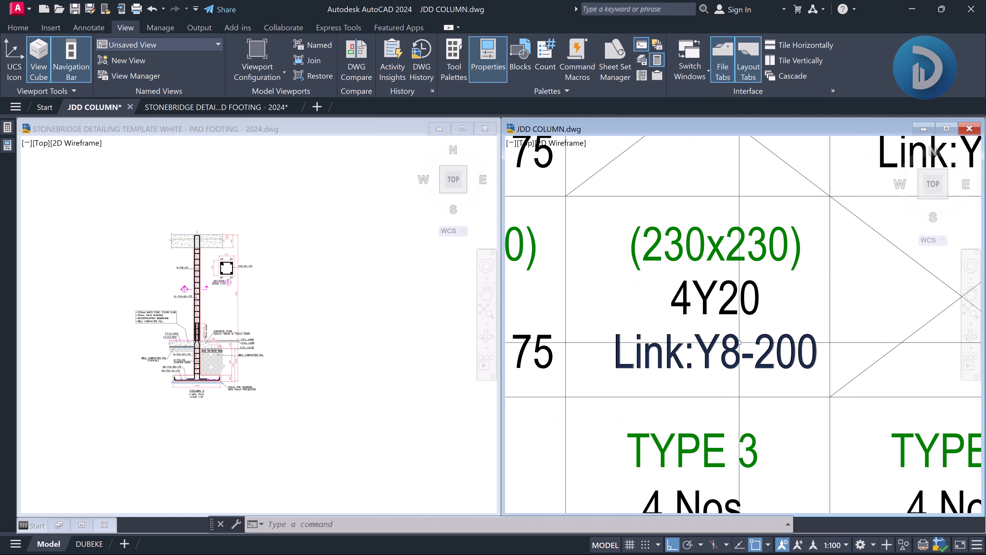
Compare the Type 3 schedule entry with the foundation part of the copied Column 2 detail
scroll(739, 341, down, 2)
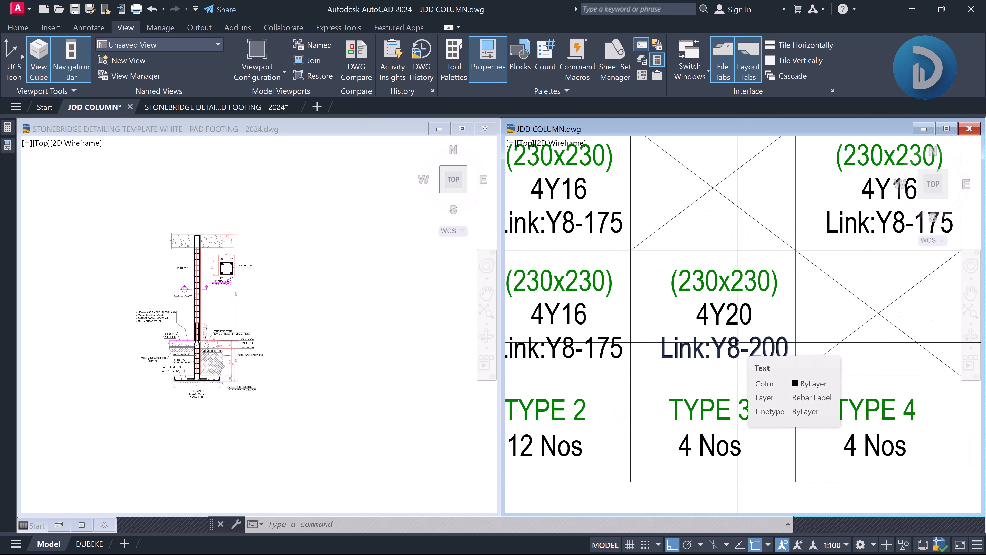
middle_drag(728, 315, 734, 322)
click(352, 407)
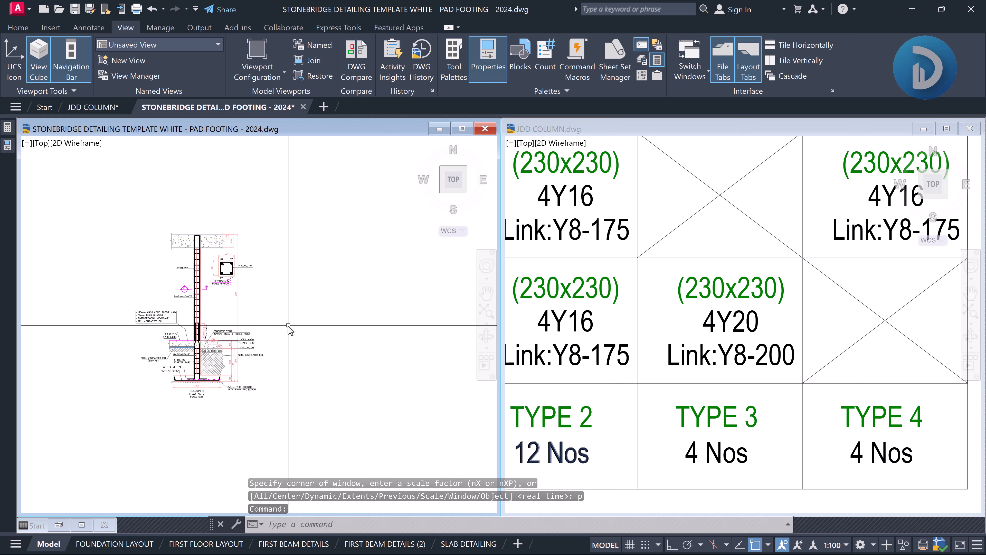
scroll(158, 360, up, 5)
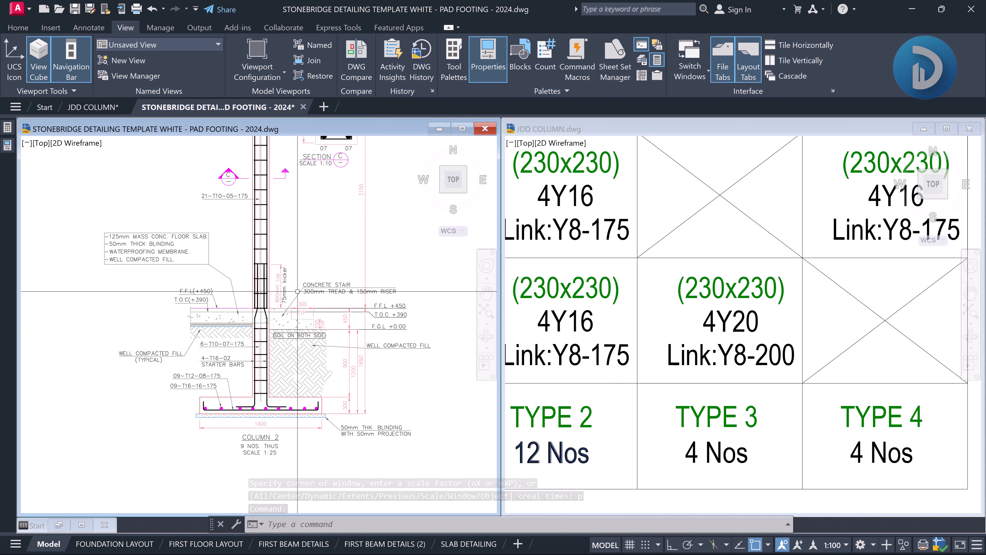
middle_drag(286, 396, 280, 371)
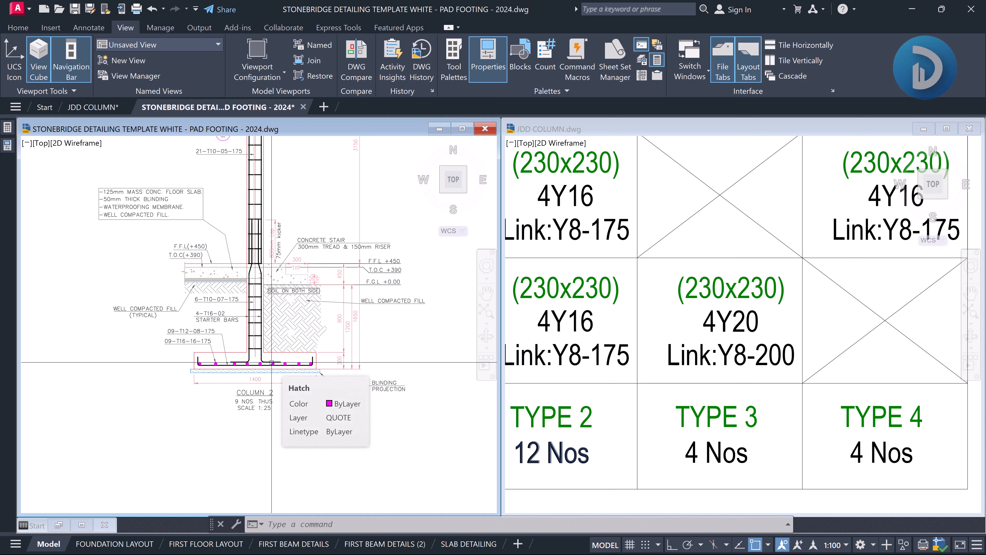
middle_drag(271, 362, 259, 415)
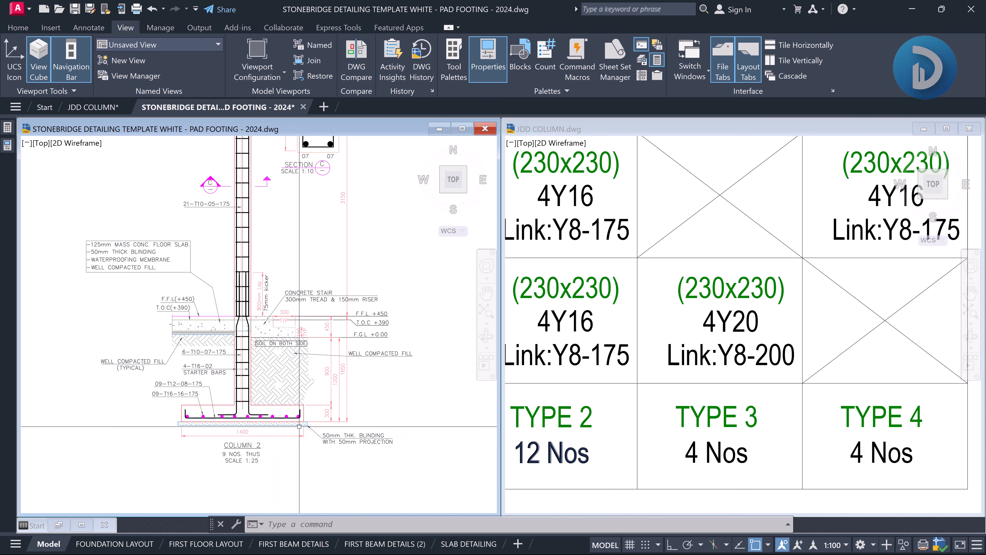
Examine the foundation depth dimensions on the column elevation in the JDD COLUMN drawing
click(788, 308)
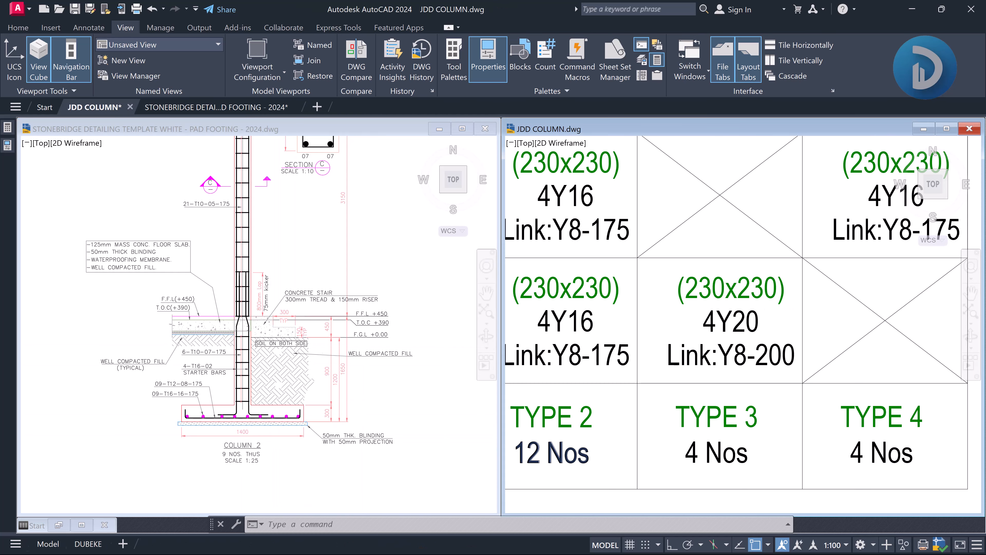
key(ctrl+Tab)
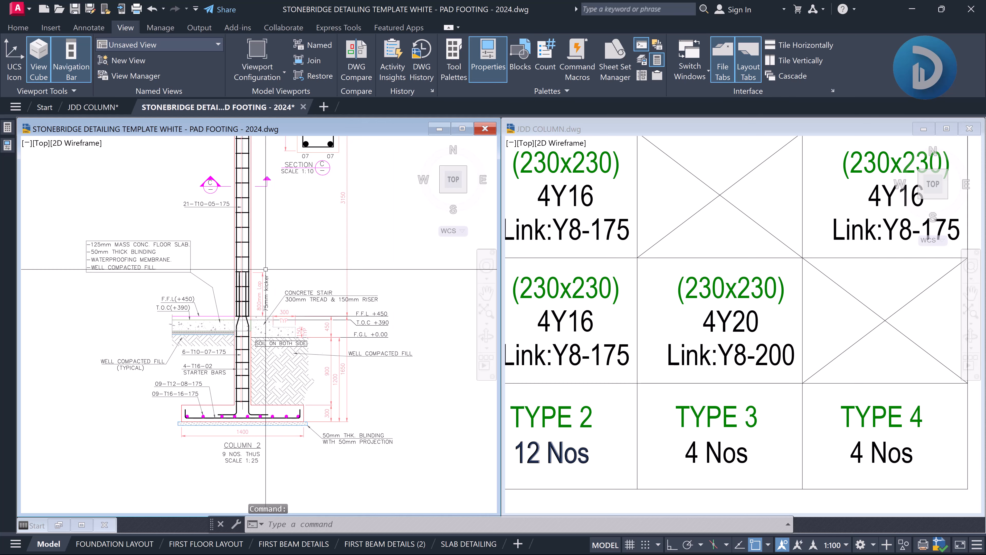
click(749, 282)
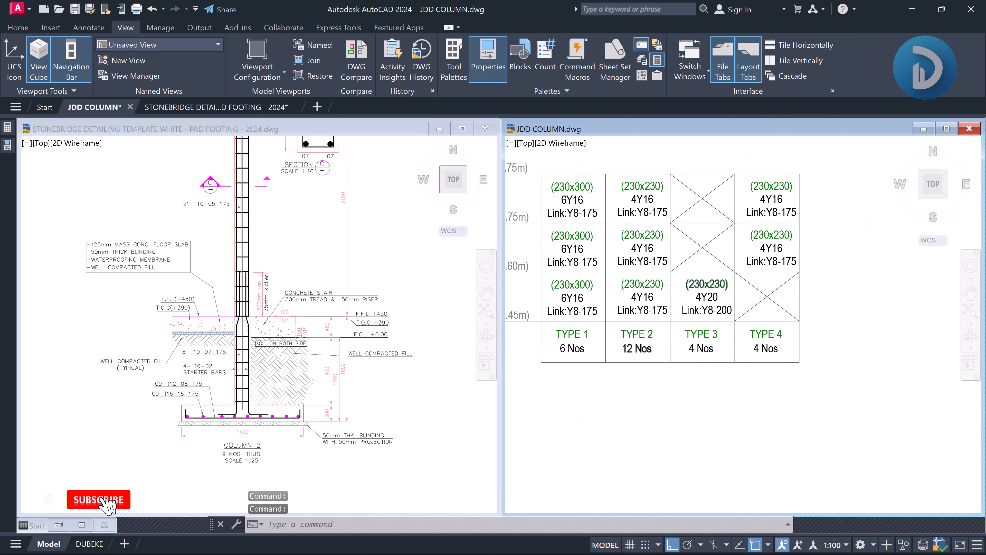
scroll(690, 298, down, 8)
scroll(759, 301, up, 10)
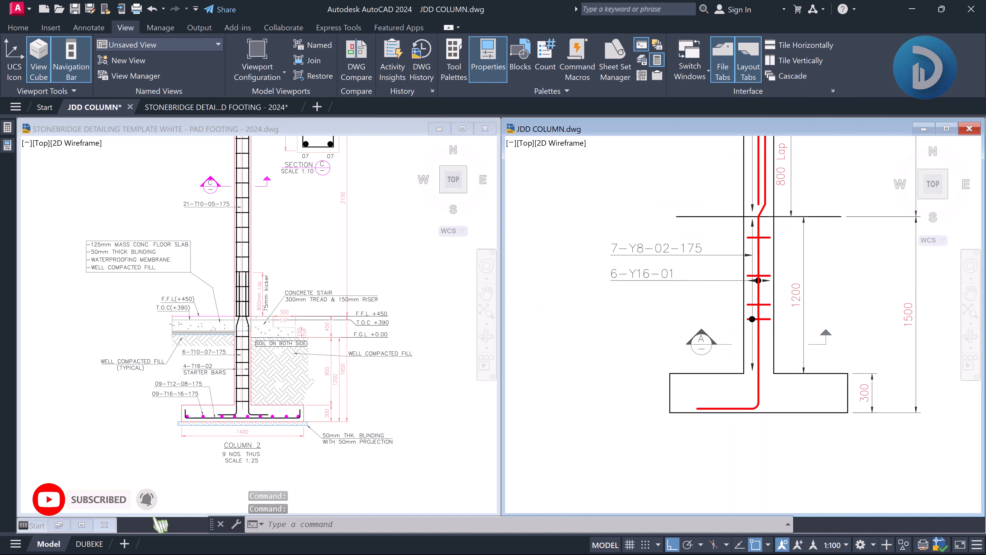
middle_drag(800, 299, 781, 312)
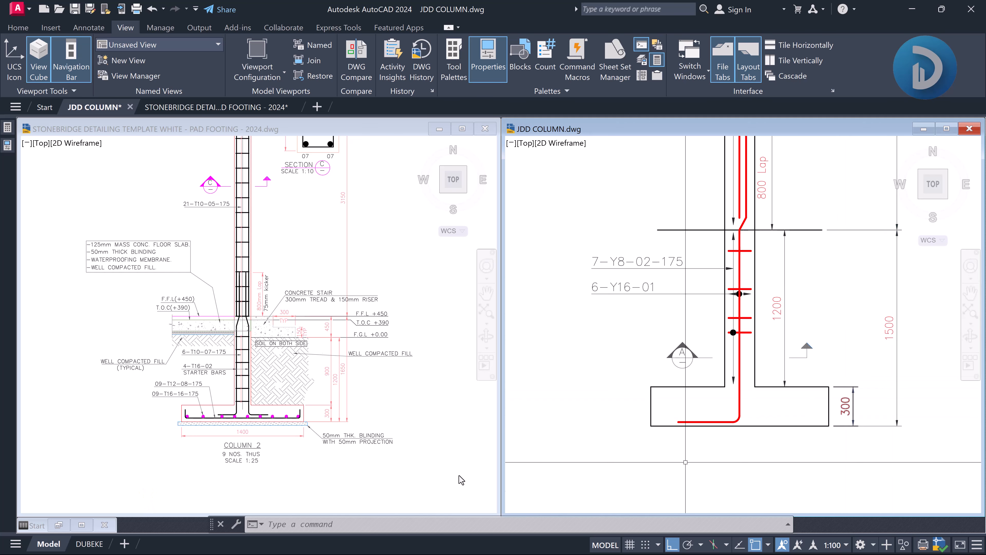
Override the dimension from footing base to finished floor level in the copied Column 2 detail with the text 1500
click(371, 386)
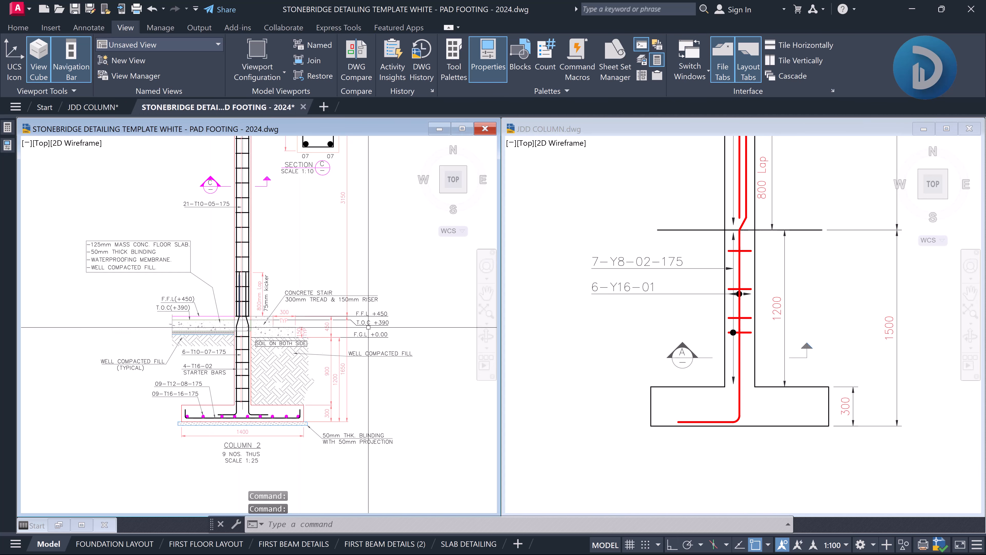
scroll(361, 316, up, 2)
scroll(361, 316, up, 3)
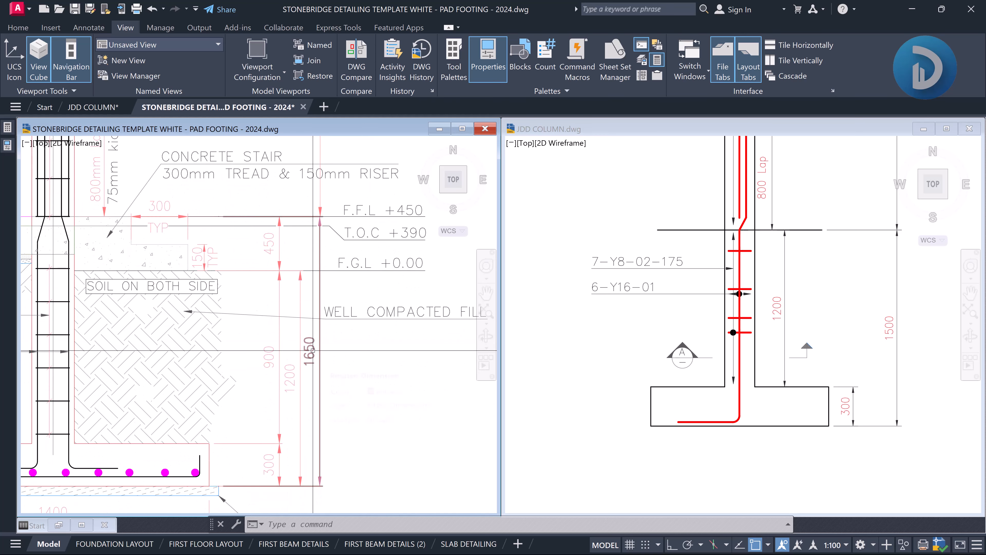
click(309, 351)
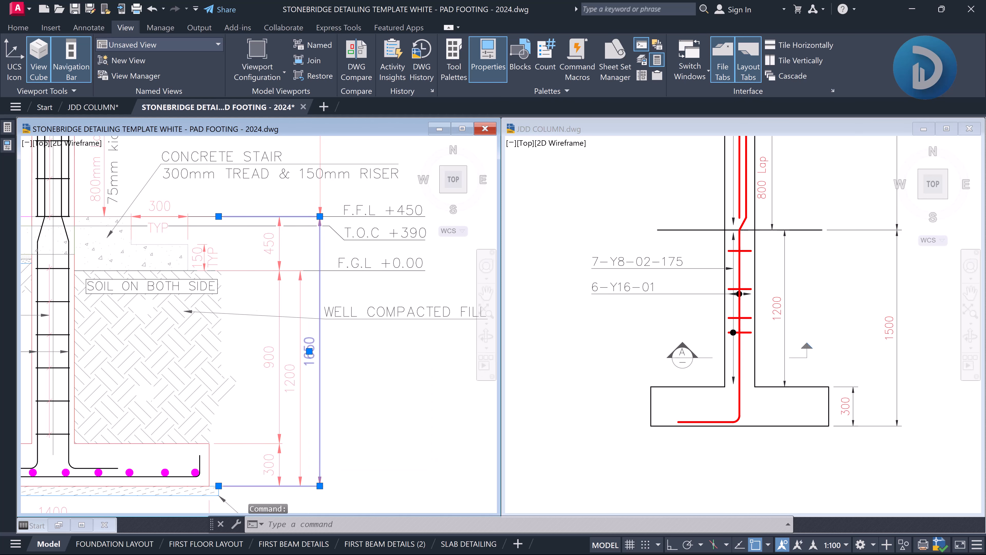
double_click(309, 349)
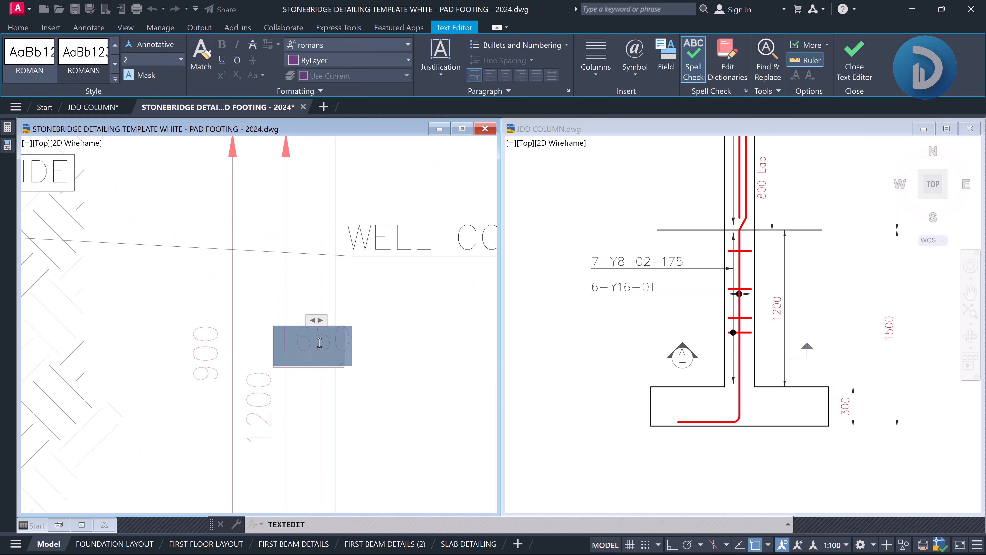
text(15)
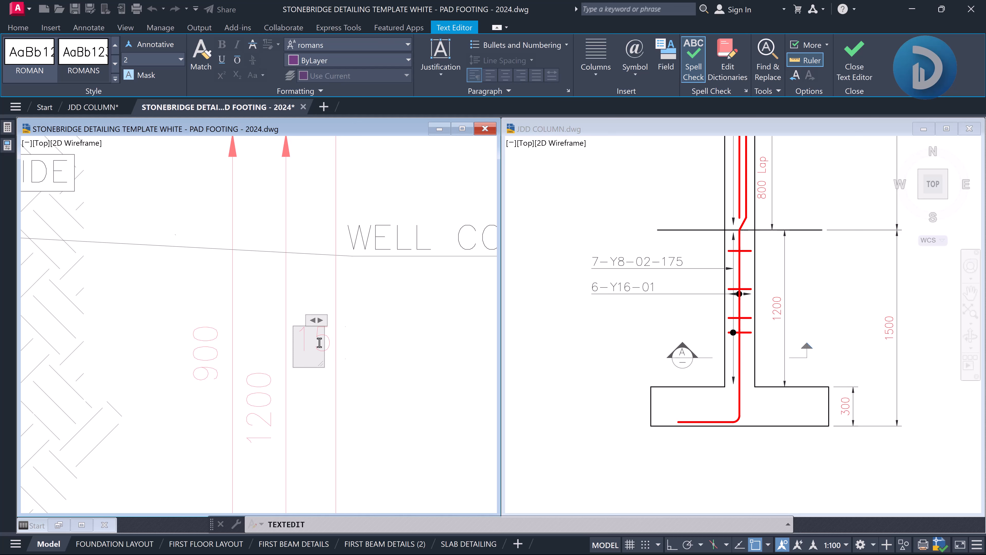
click(388, 343)
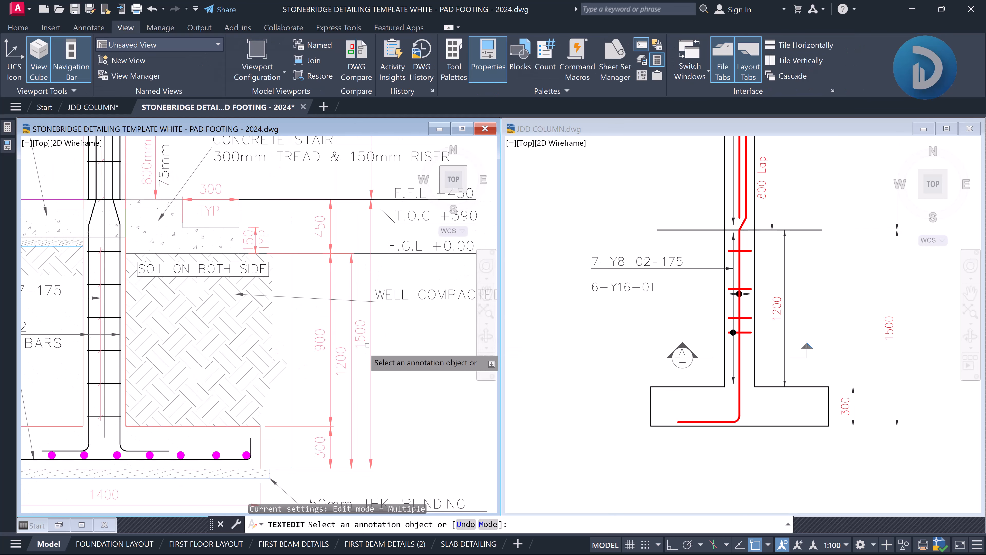
mouse_move(332, 362)
middle_down()
mouse_move(331, 307)
mouse_move(332, 323)
middle_up()
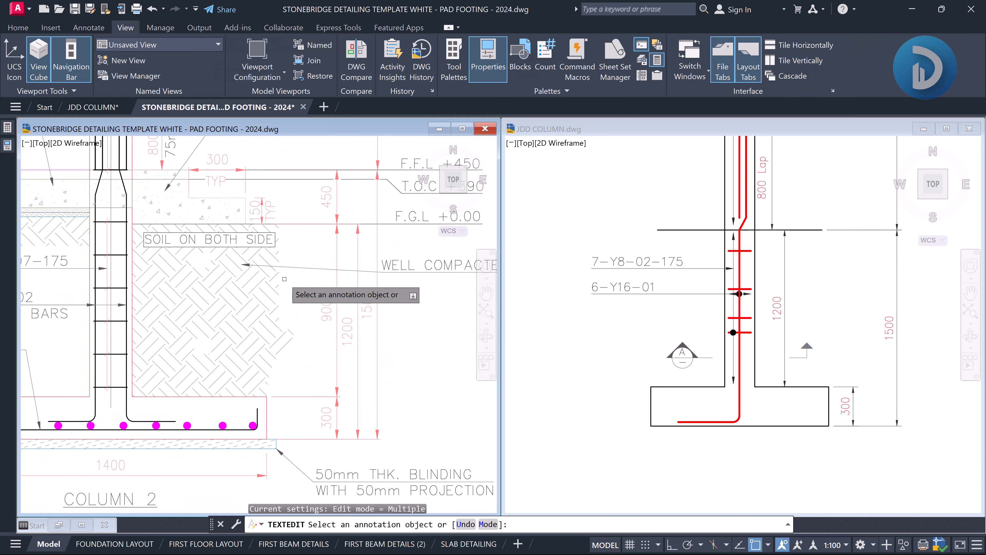
middle_drag(284, 279, 304, 285)
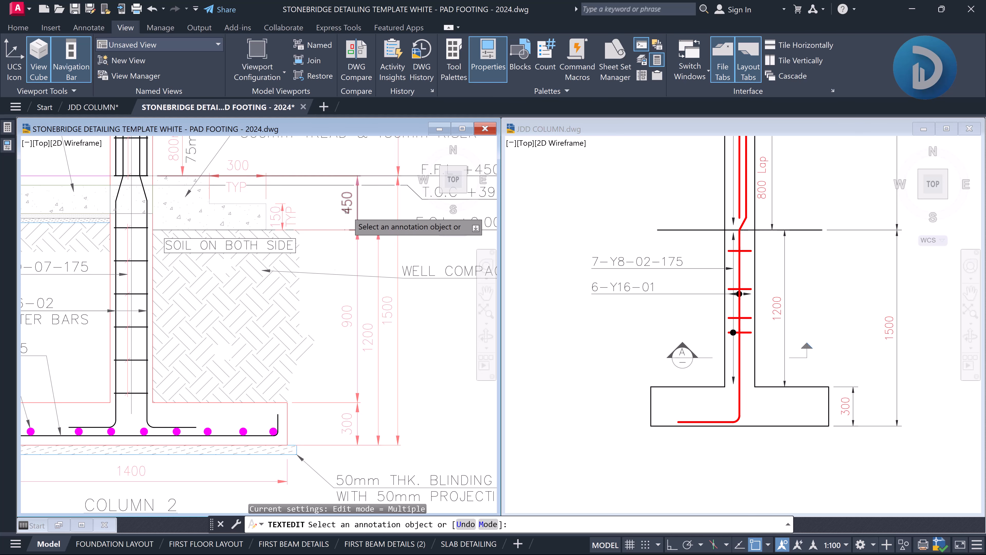
mouse_move(344, 367)
middle_down()
mouse_move(342, 334)
mouse_move(330, 369)
middle_up()
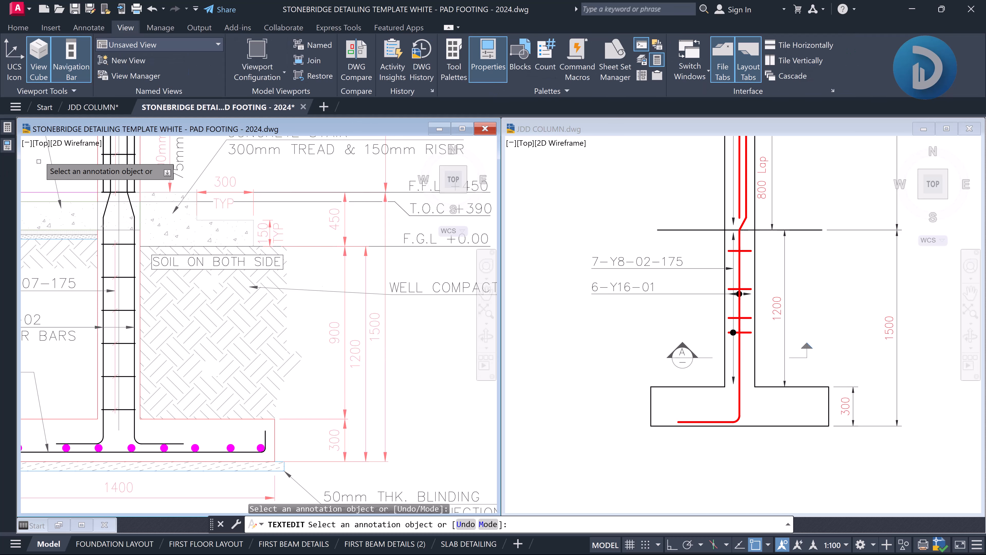
click(7, 128)
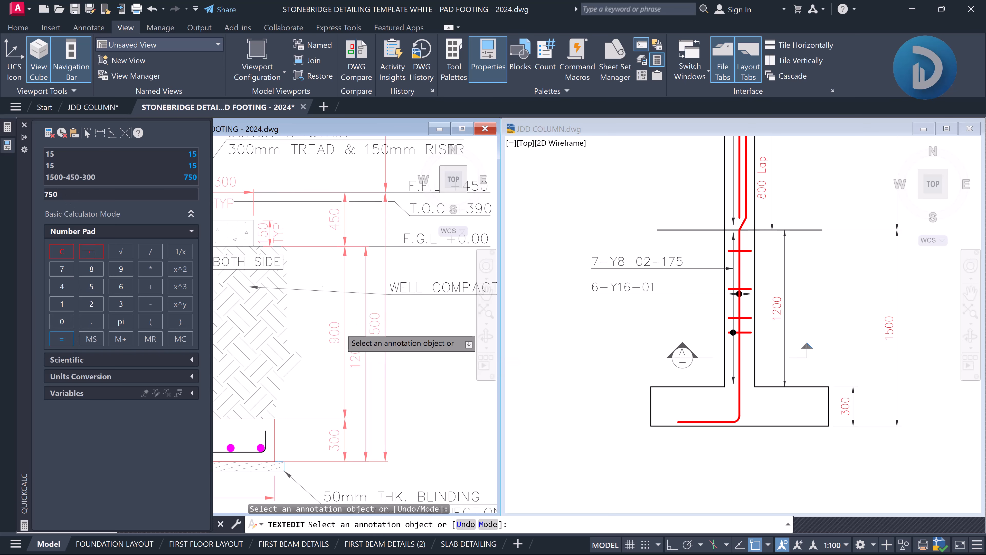
scroll(342, 330, up, 2)
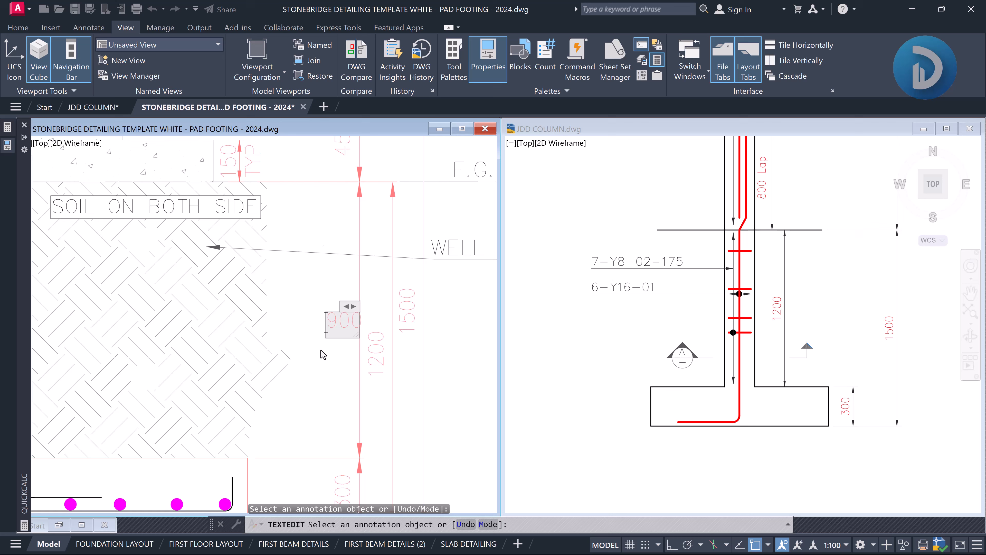
click(341, 326)
text(750)
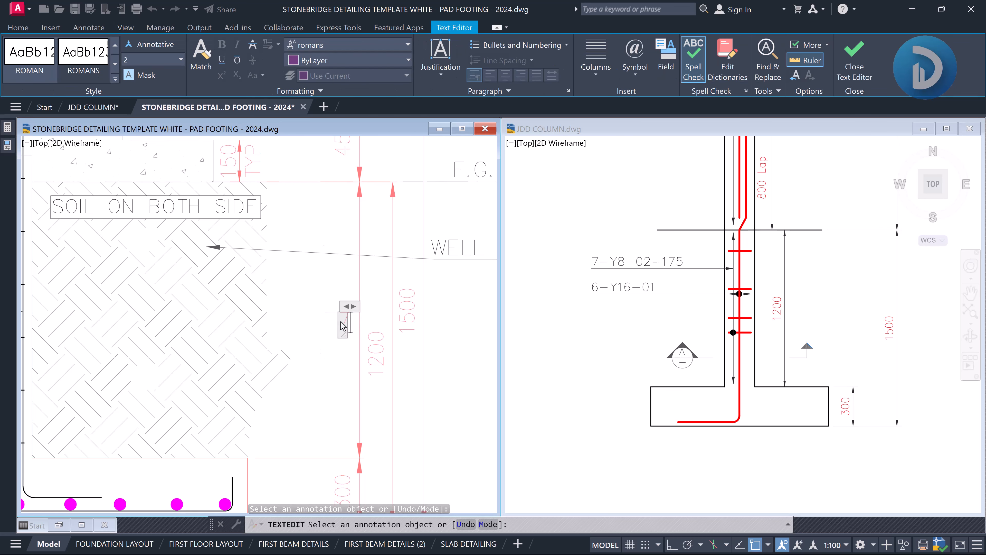
click(330, 299)
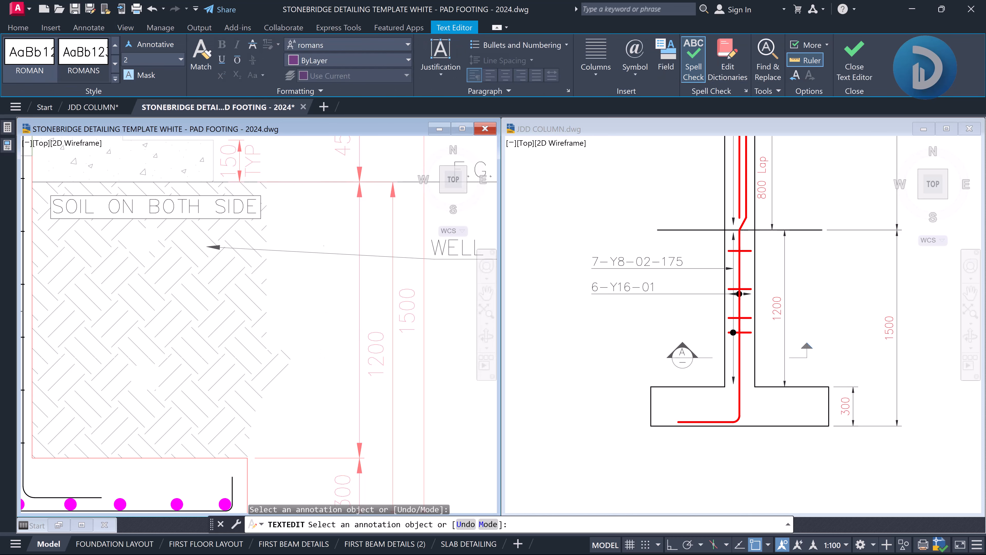
Override the dimension from footing base to ground level with the text 1050
scroll(322, 299, down, 2)
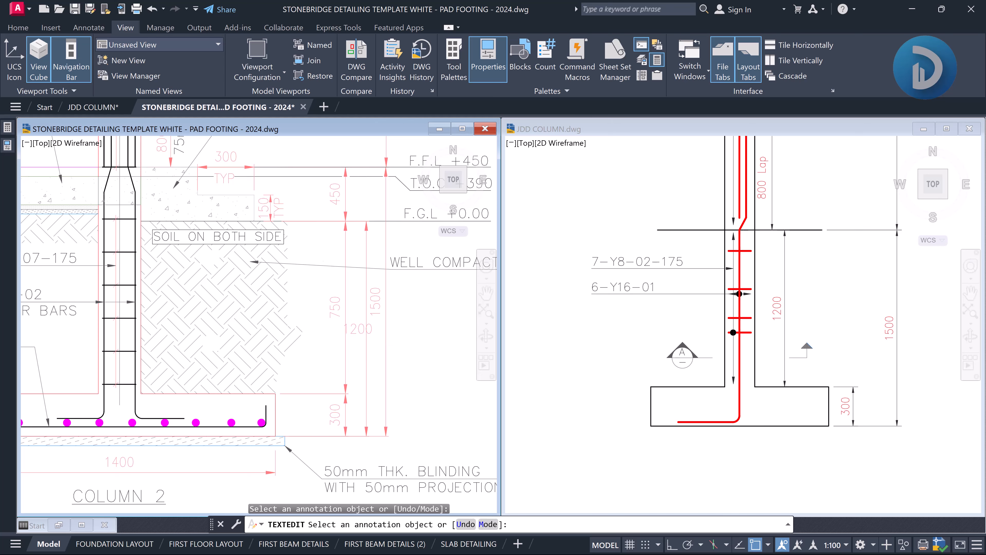
scroll(355, 332, up, 4)
click(355, 332)
text(1)
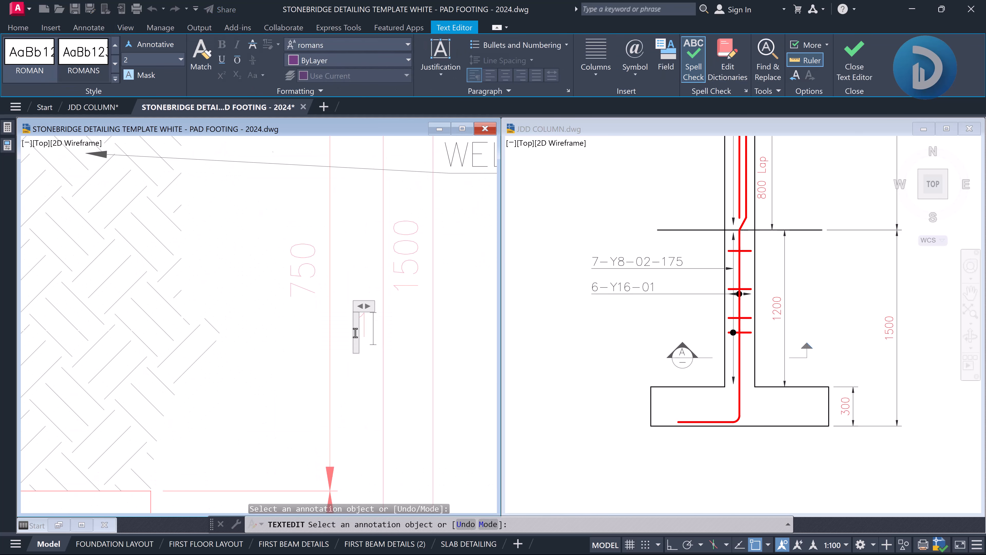
text(050)
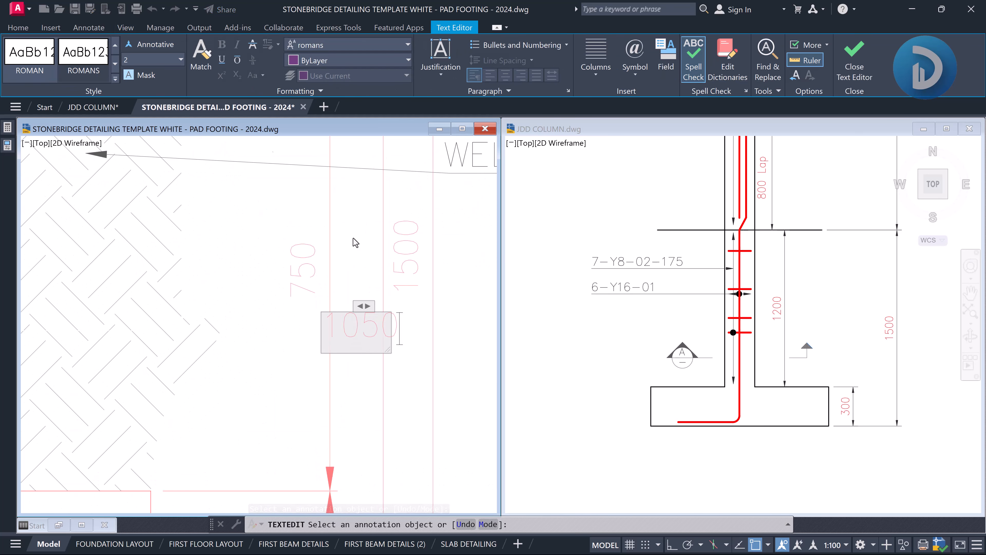
click(351, 231)
scroll(414, 367, down, 5)
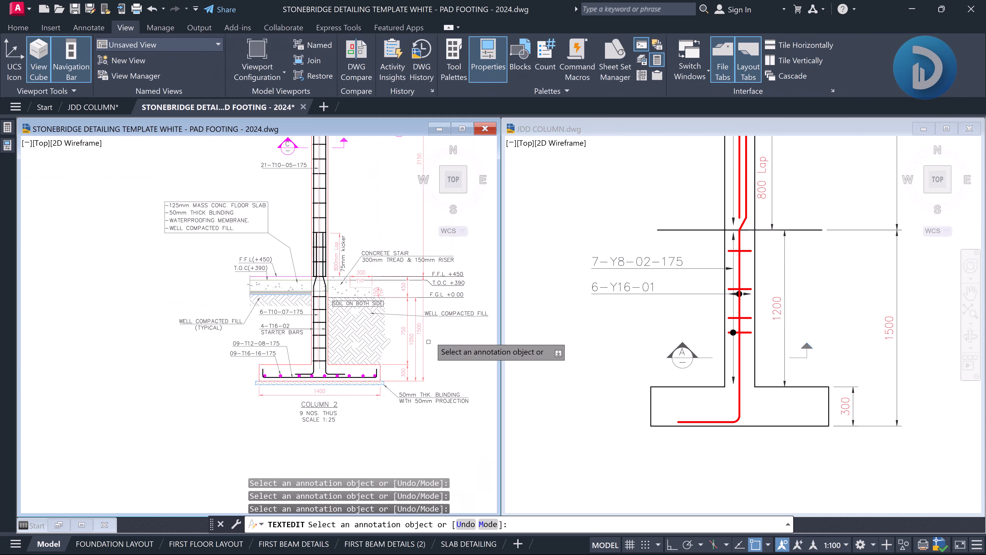
scroll(391, 332, up, 5)
scroll(391, 332, down, 8)
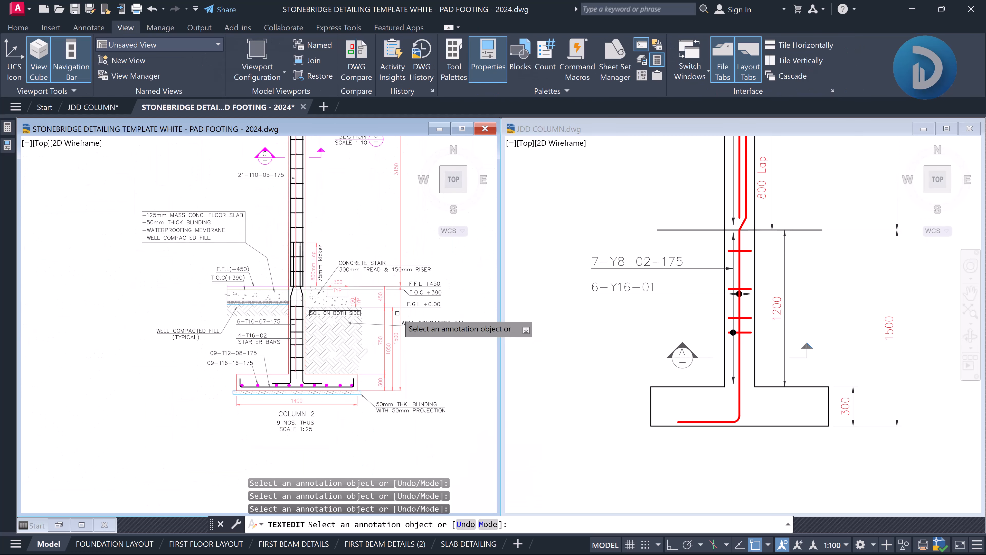
Compare the ground-to-first-floor column height and beam depth in JDD COLUMN with those in the copied Column 2 detail
click(741, 237)
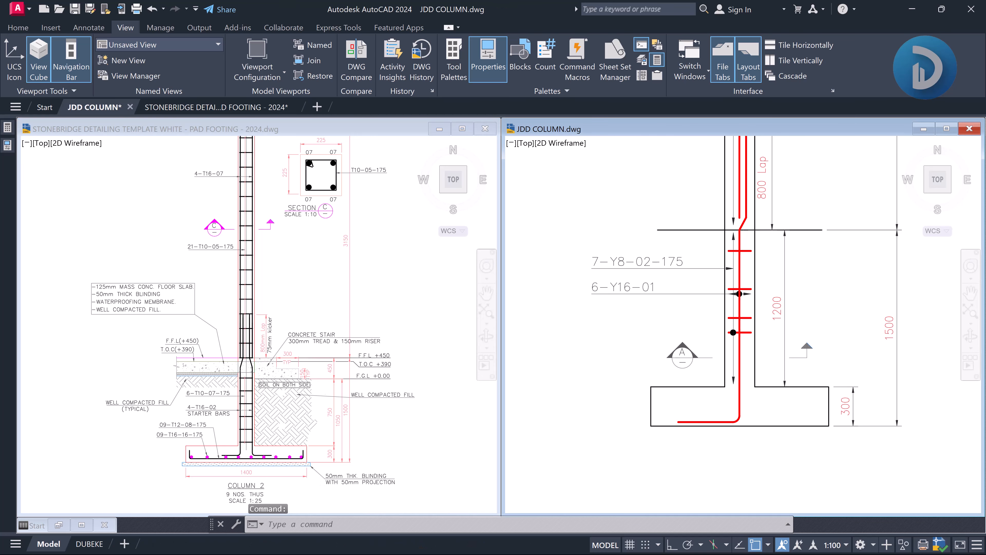
scroll(742, 237, down, 3)
scroll(804, 214, up, 3)
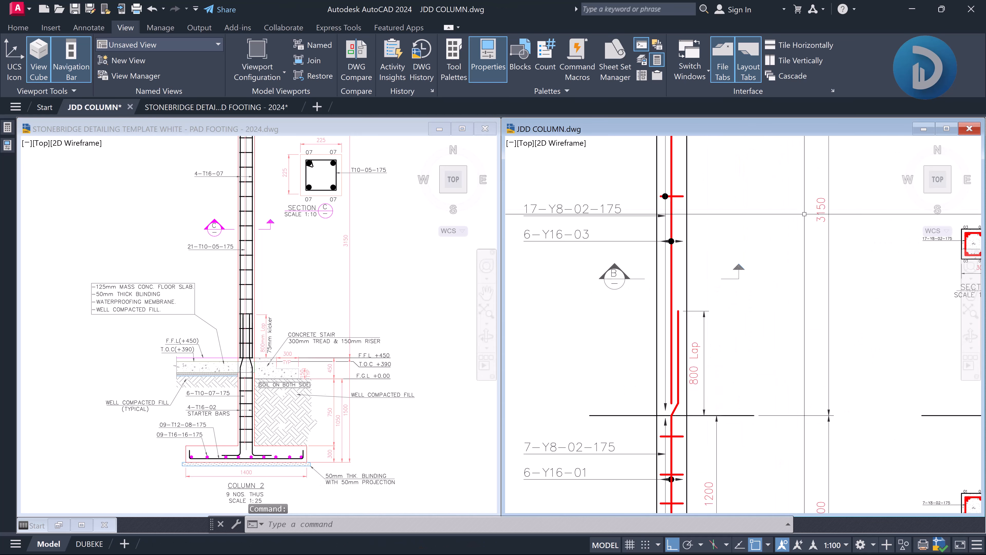
scroll(804, 213, down, 3)
click(308, 256)
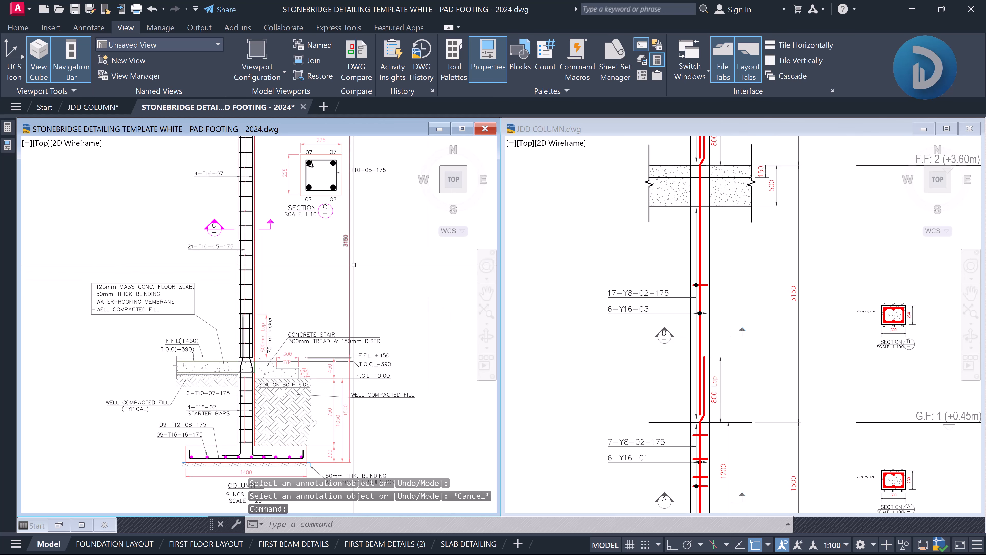
middle_drag(355, 218, 318, 320)
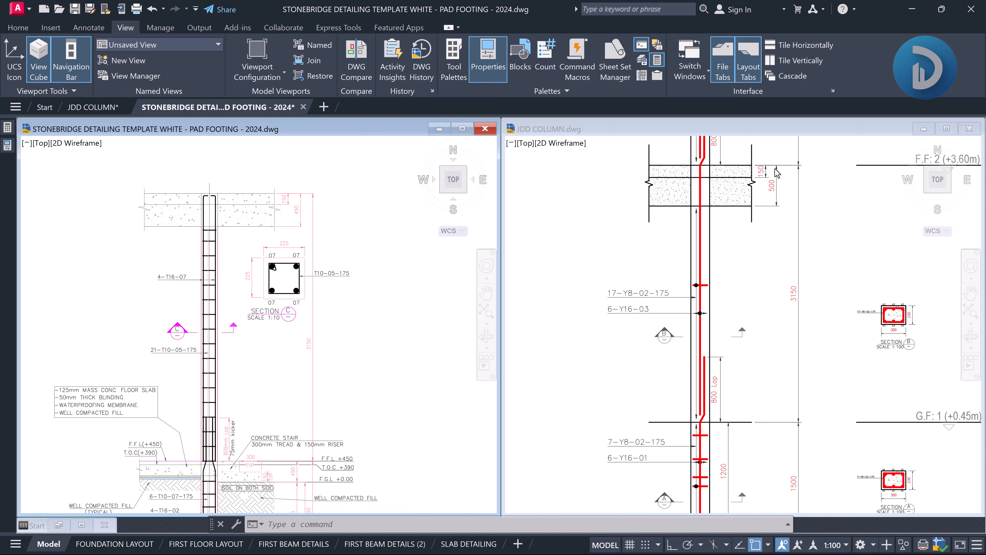
Override the first-floor beam depth dimension in the copied Column 2 detail with the text 500
scroll(275, 209, up, 4)
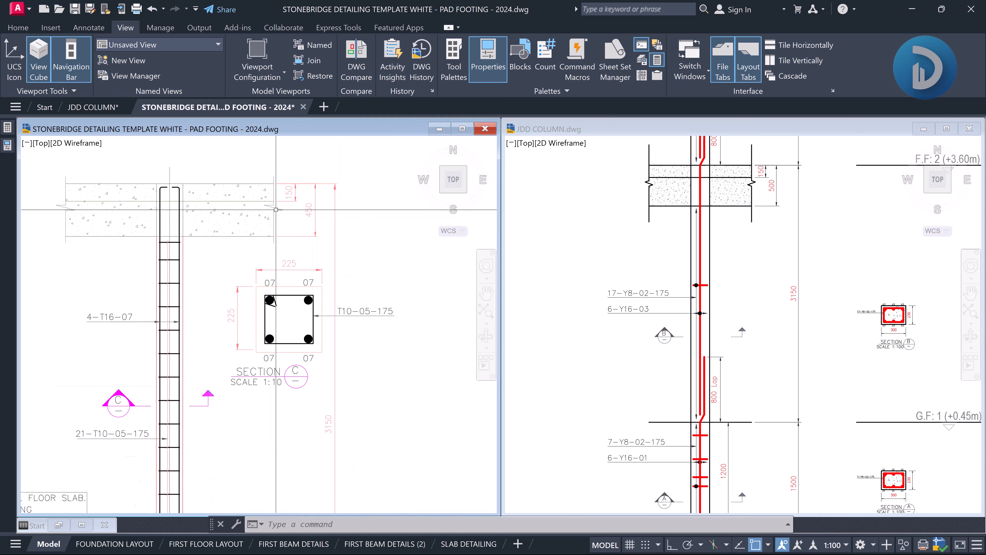
click(322, 207)
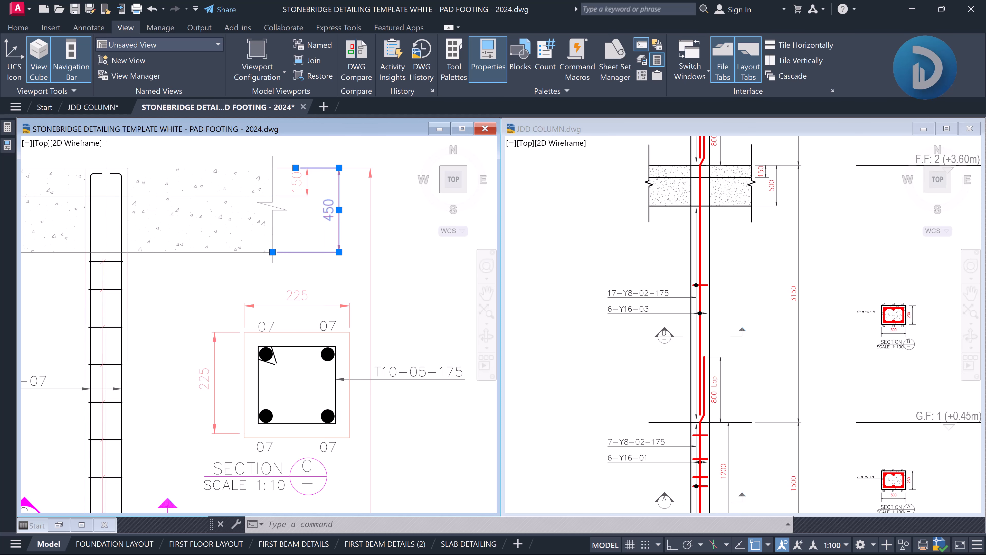
double_click(327, 210)
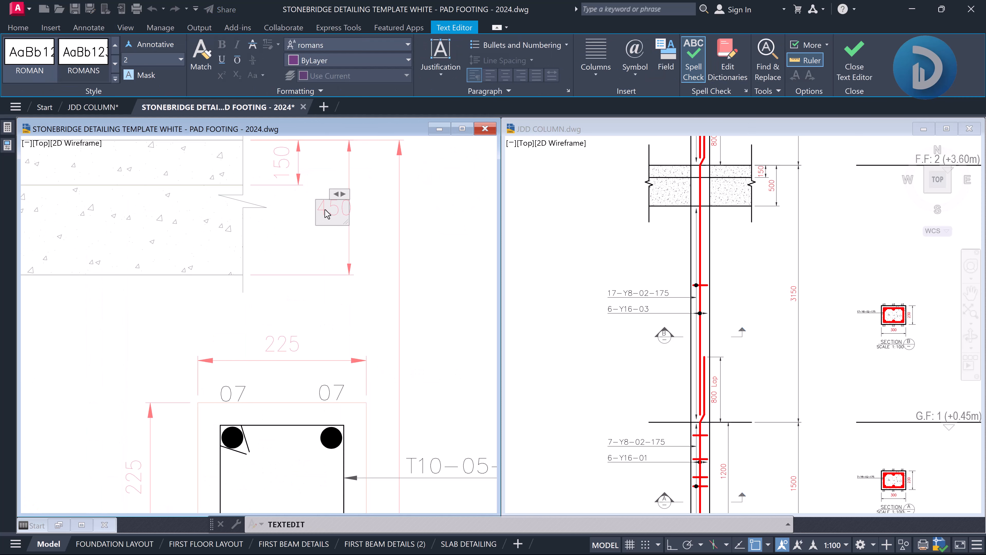
double_click(324, 210)
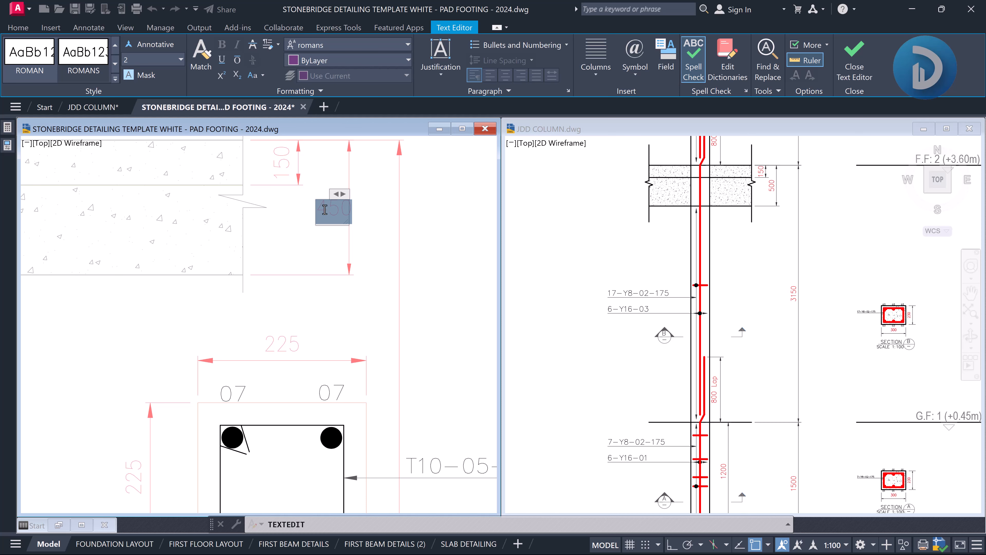
text(50)
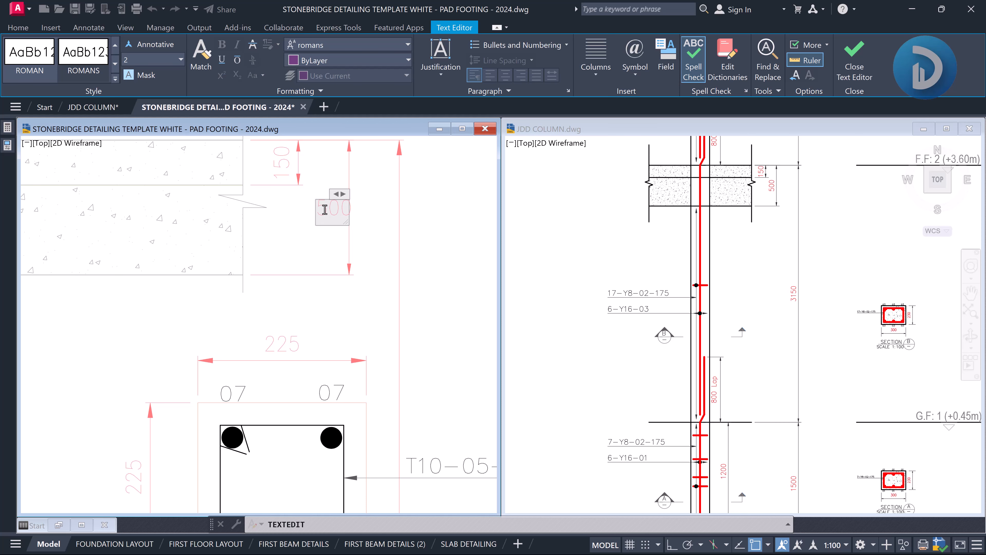
click(393, 236)
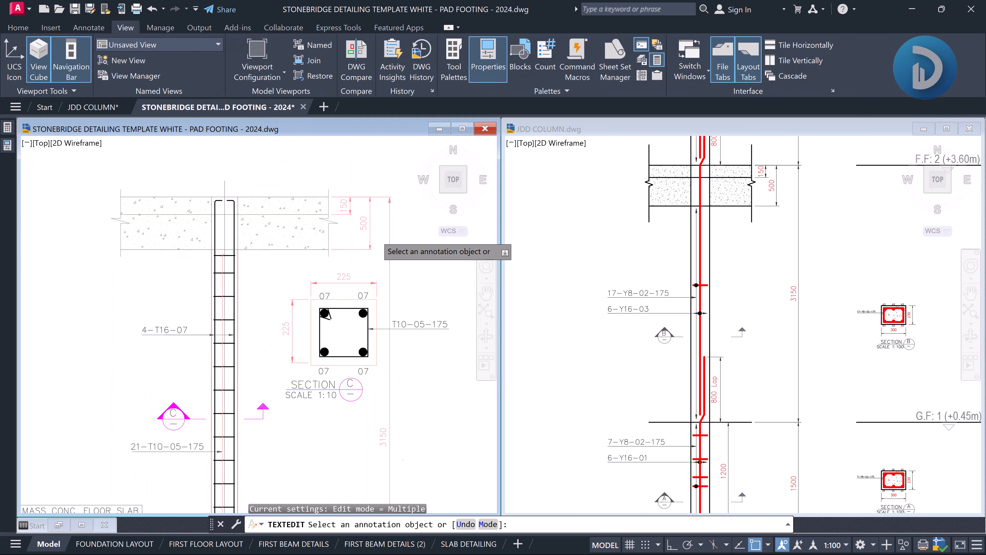
middle_drag(383, 317, 347, 271)
key(Escape)
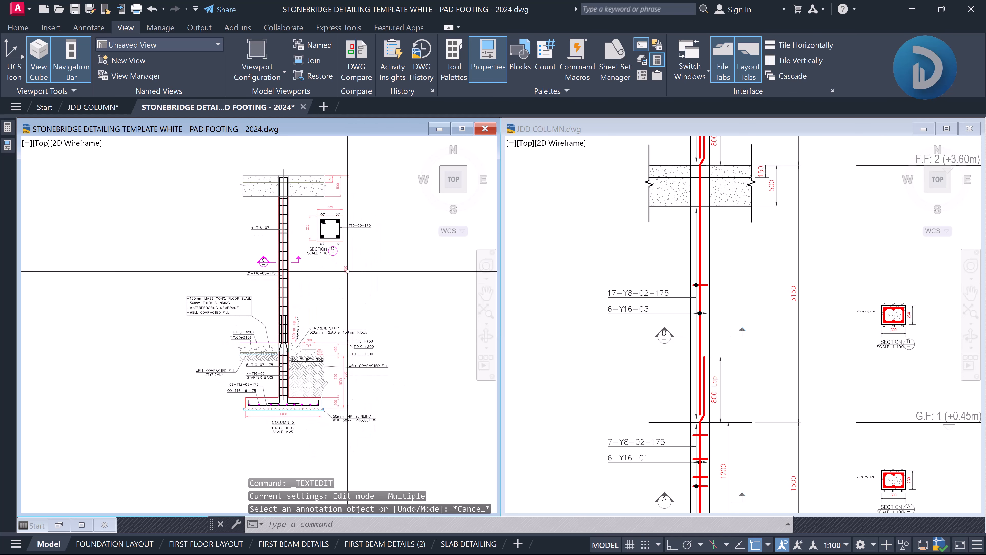
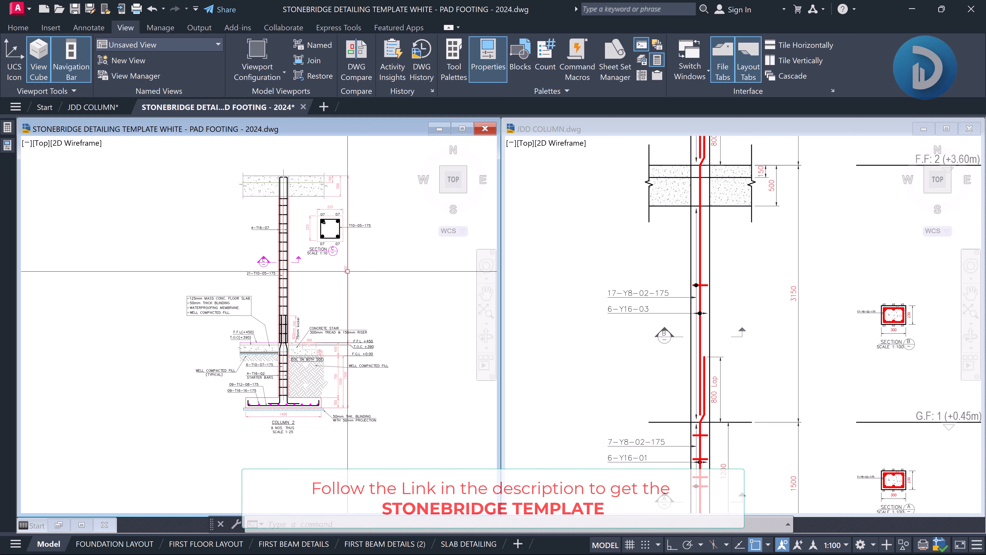
Check the first-floor slab thickness dimension in the copied Column 2 detail against the matching one in JDD COLUMN
scroll(333, 171, up, 2)
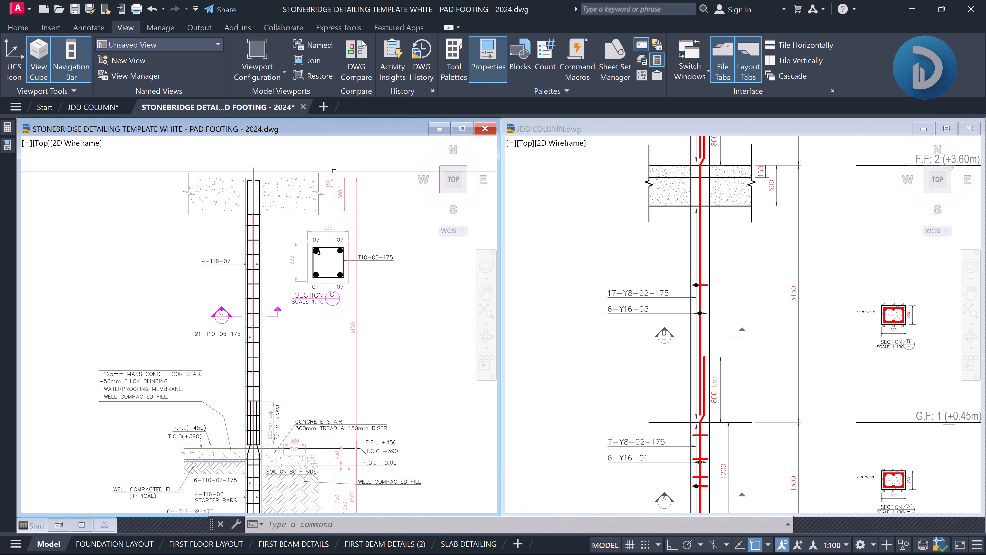
scroll(330, 193, up, 2)
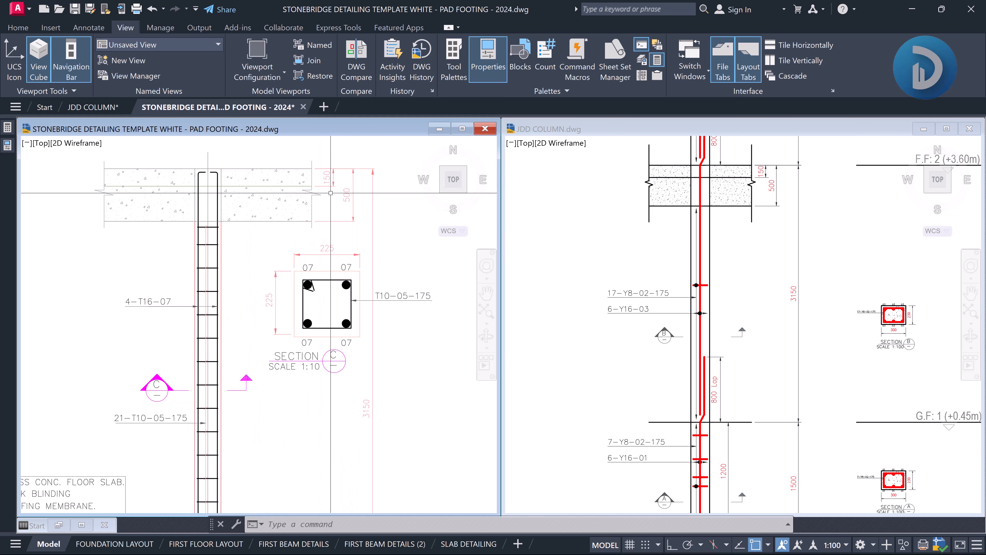
mouse_move(352, 186)
middle_down()
mouse_move(346, 202)
mouse_move(341, 181)
middle_up()
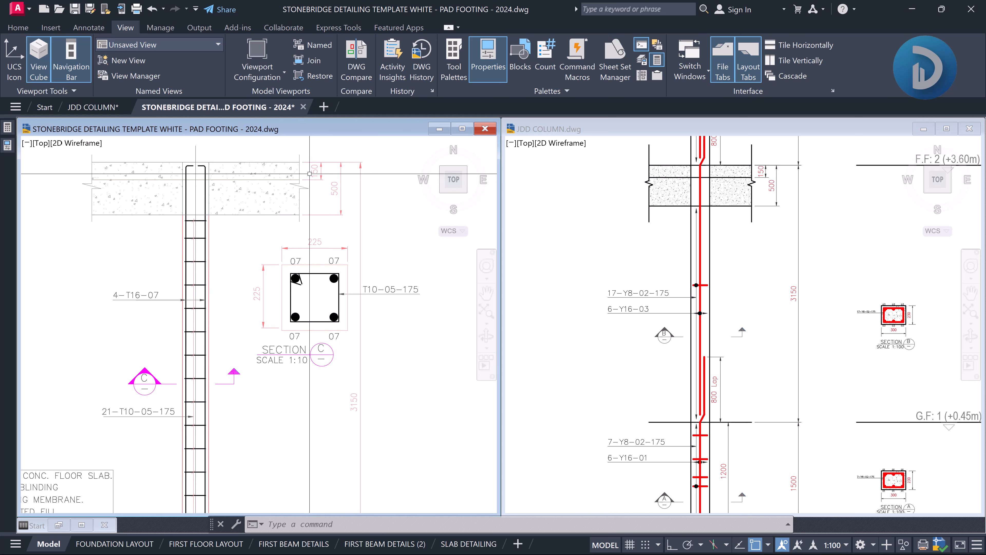
mouse_move(316, 172)
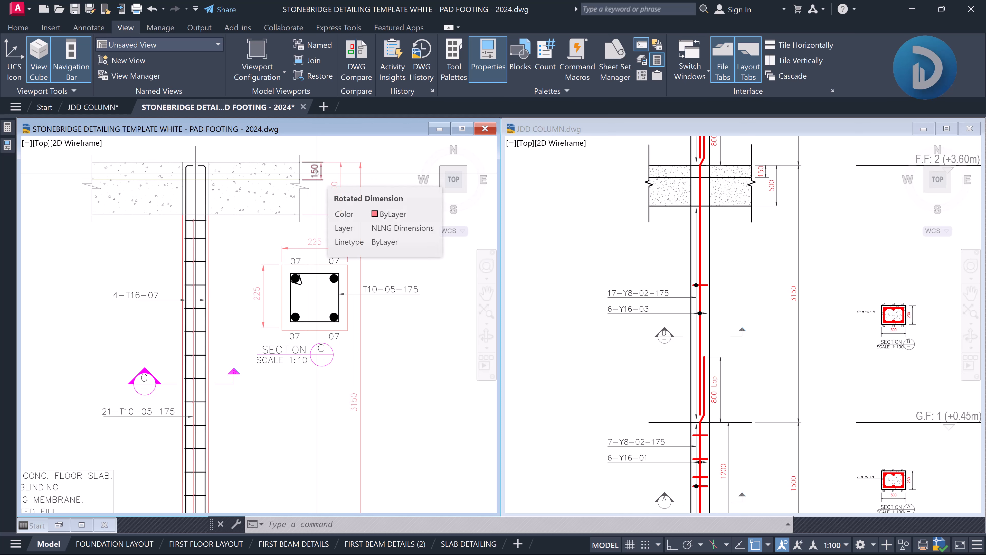
click(788, 277)
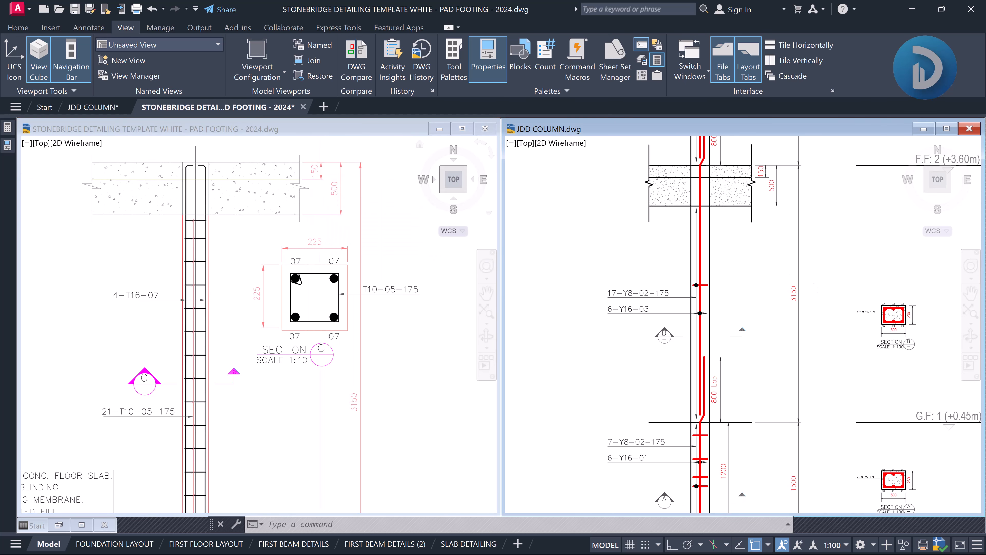
scroll(700, 266, down, 8)
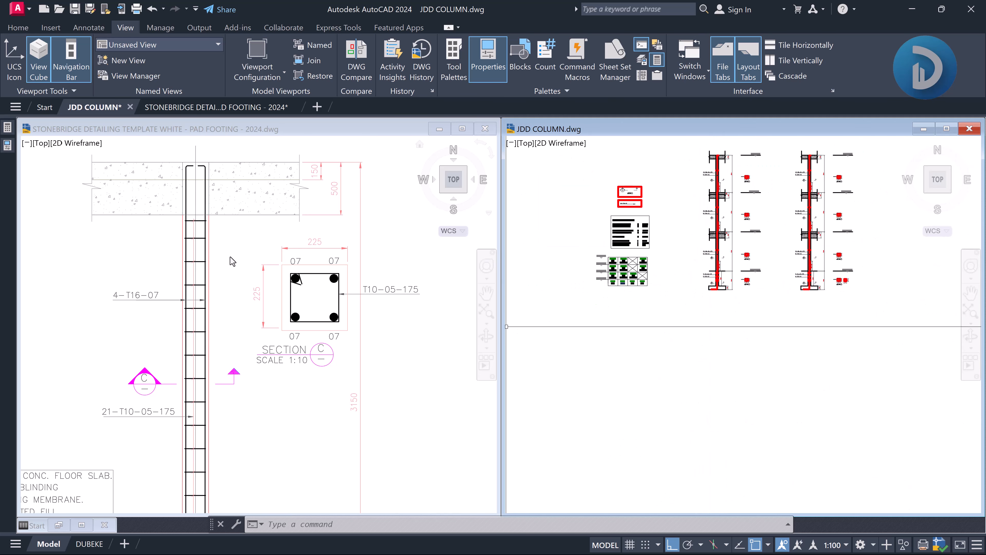
Compare the starter bar label in the copied Column 2 detail with the Type 3 reinforcement in JDD COLUMN's column schedule
click(233, 246)
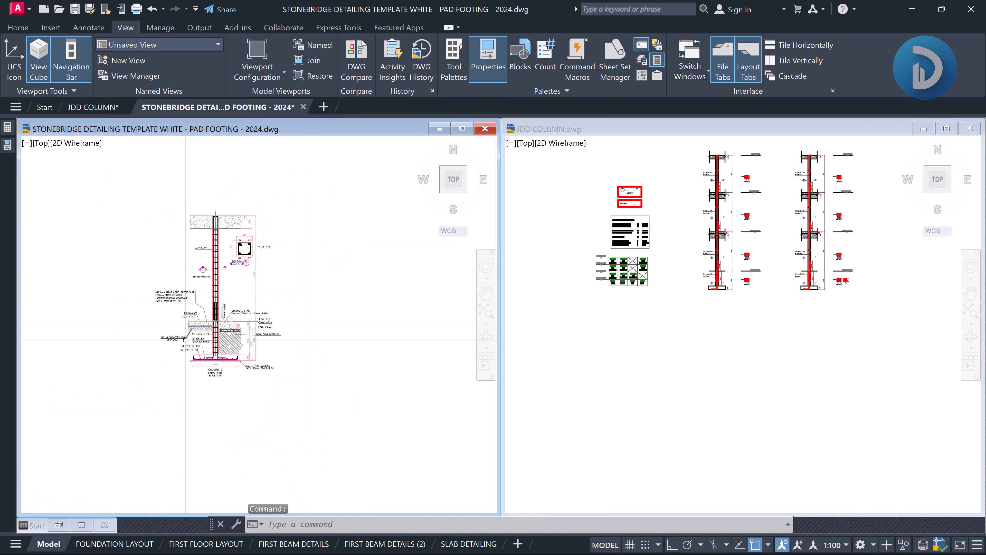
scroll(220, 330, down, 3)
scroll(219, 288, up, 4)
middle_drag(219, 289, 296, 302)
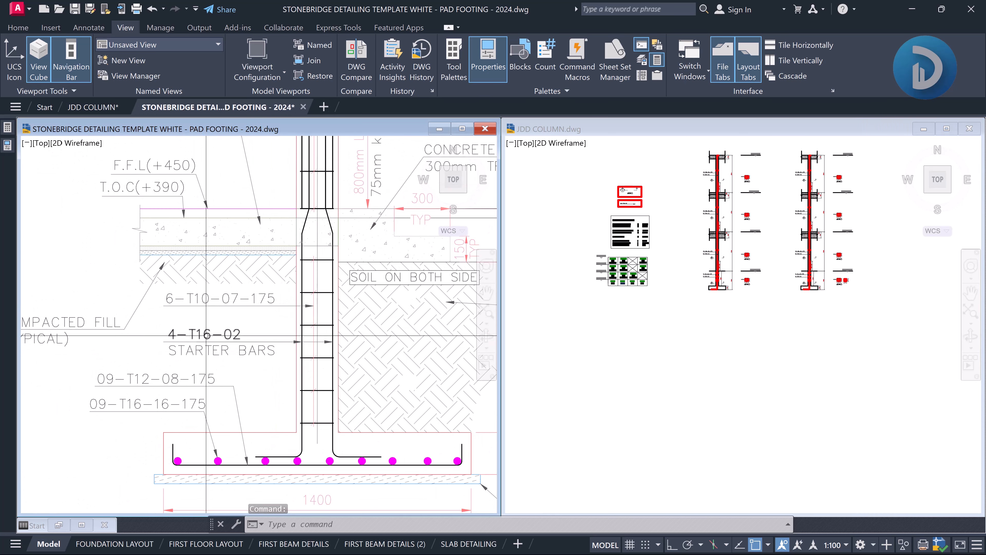
middle_drag(190, 345, 205, 329)
scroll(203, 338, up, 4)
scroll(203, 337, down, 2)
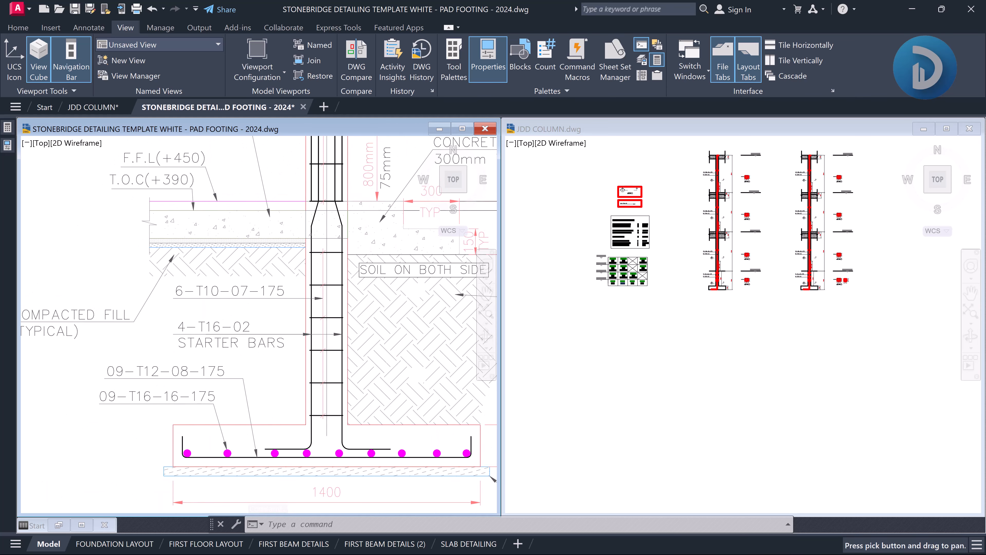
scroll(205, 330, up, 1)
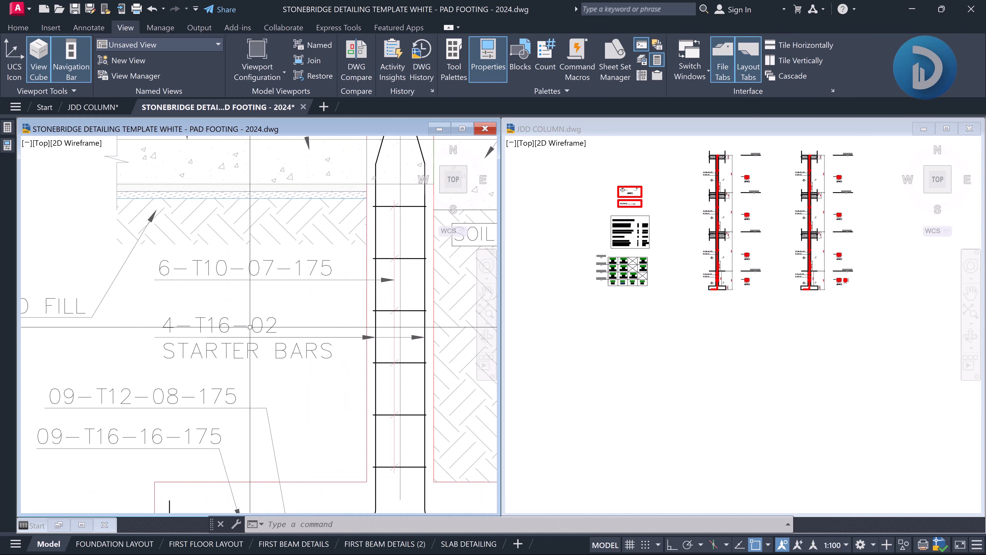
click(743, 321)
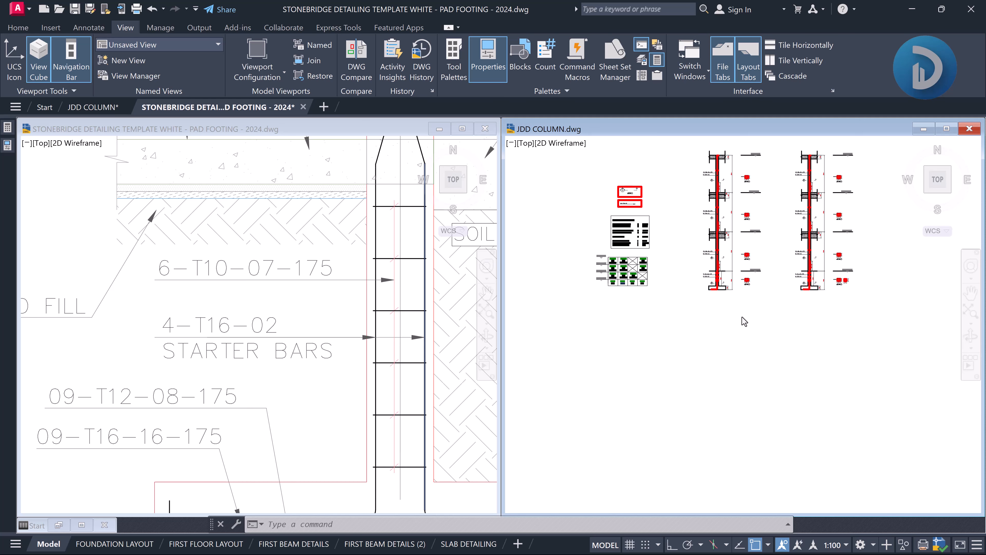
scroll(738, 290, down, 6)
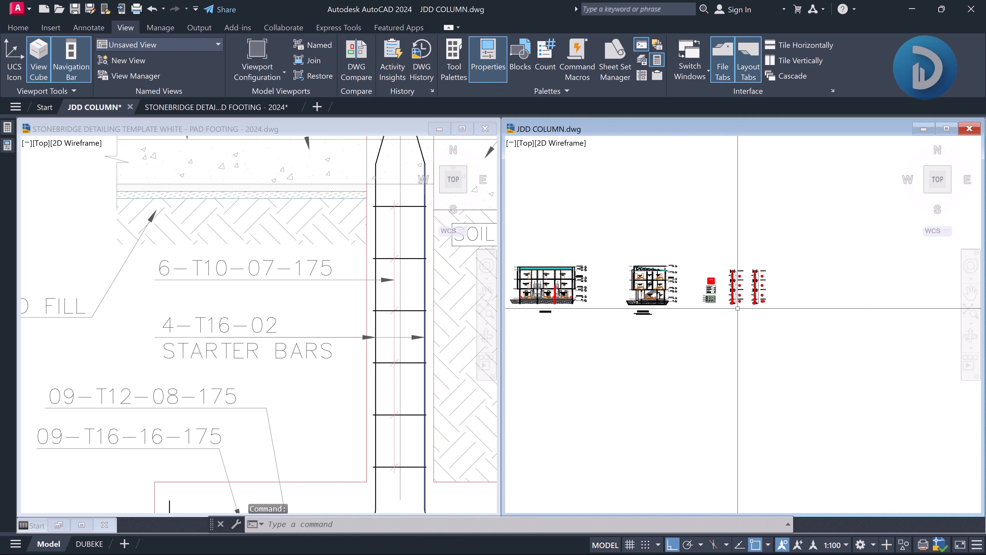
scroll(802, 298, up, 15)
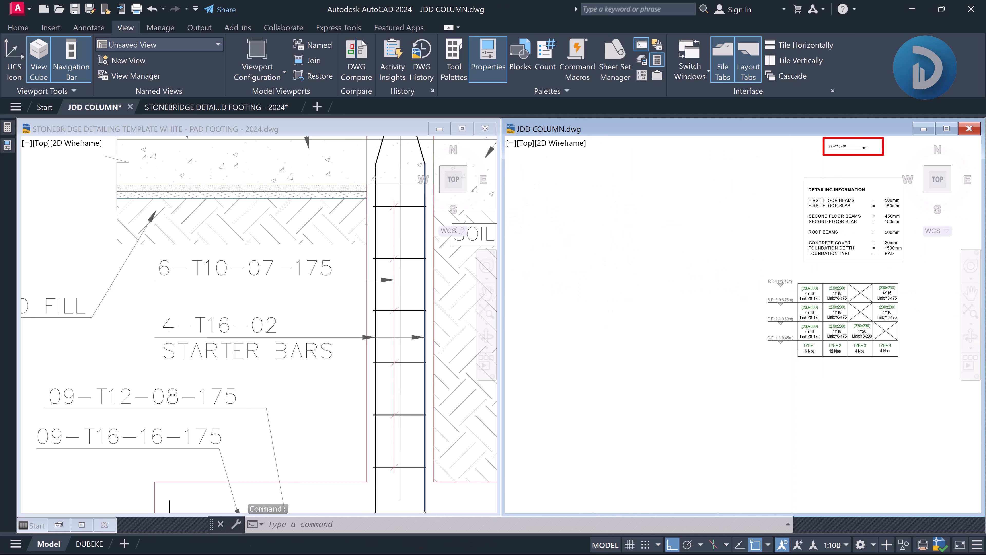
scroll(780, 354, up, 4)
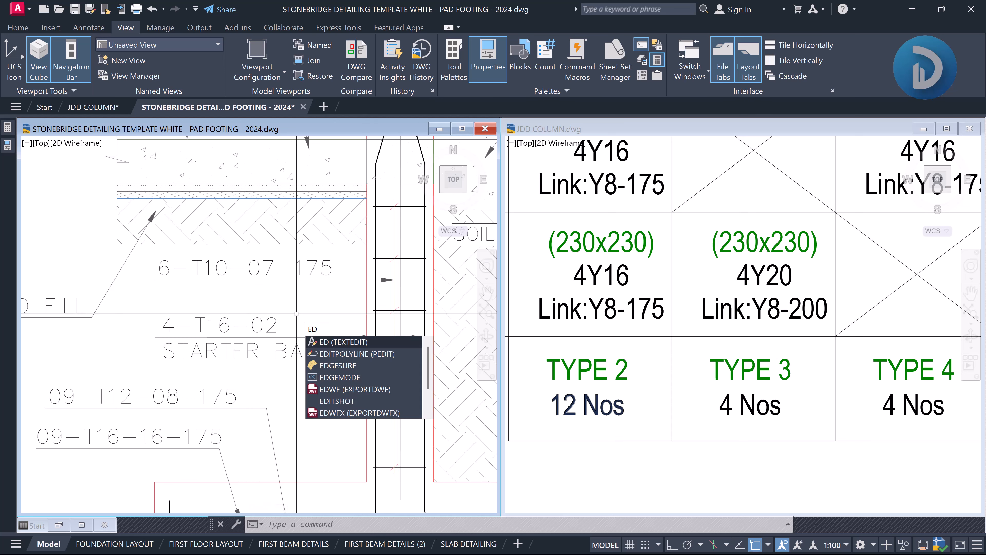
Change the starter bar label in the copied Column 2 detail to 4-Y20-02
key(Return)
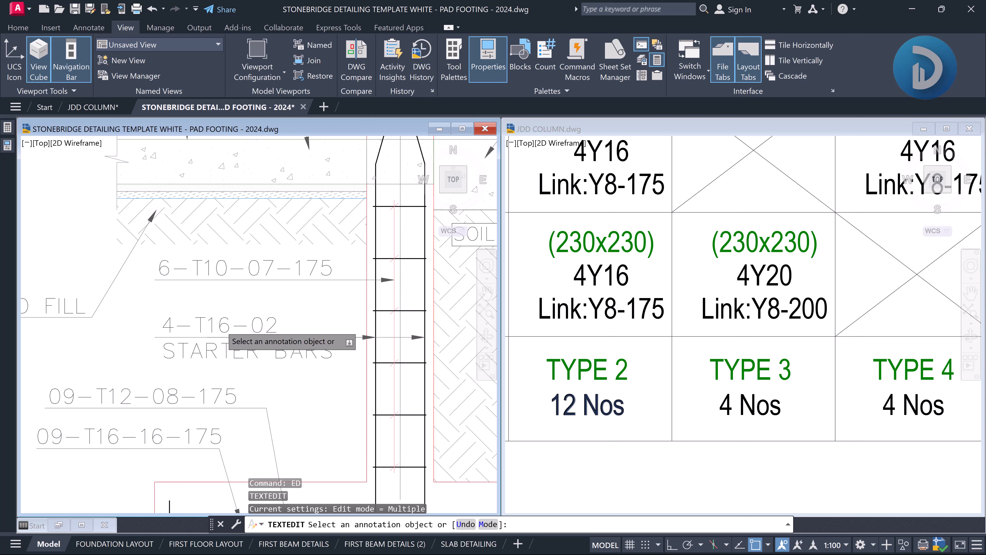
click(223, 328)
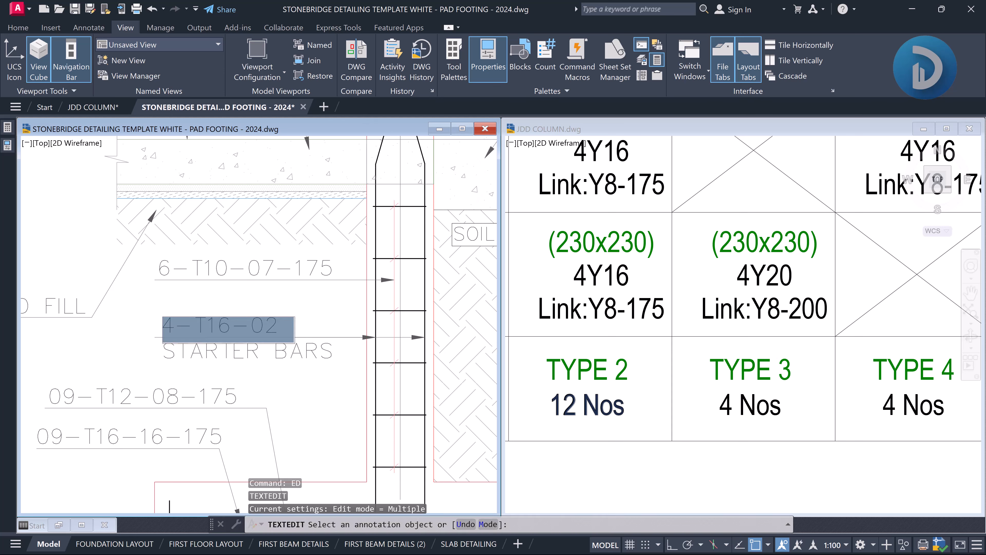
click(235, 330)
key(BackSpace)
key(BackSpace)
key(BackSpace)
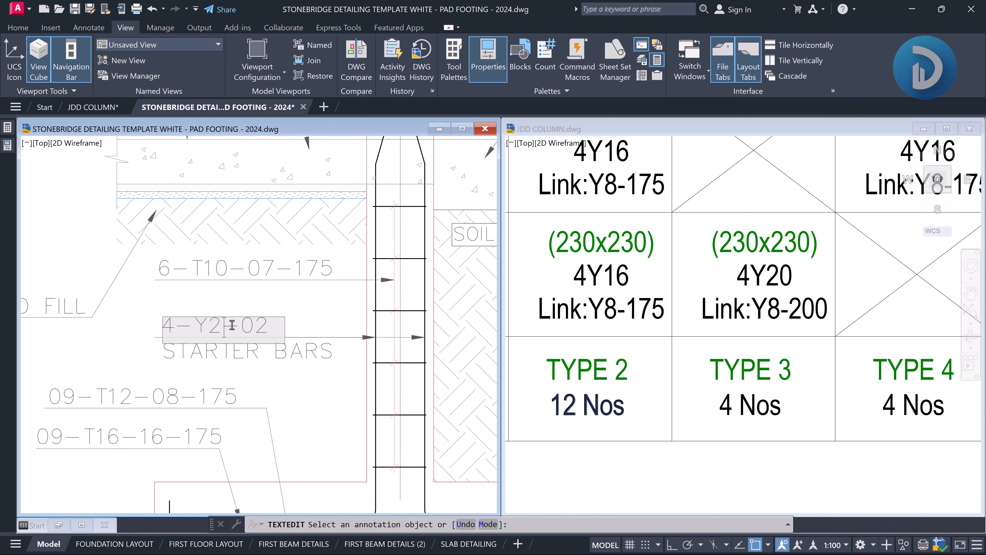
click(266, 305)
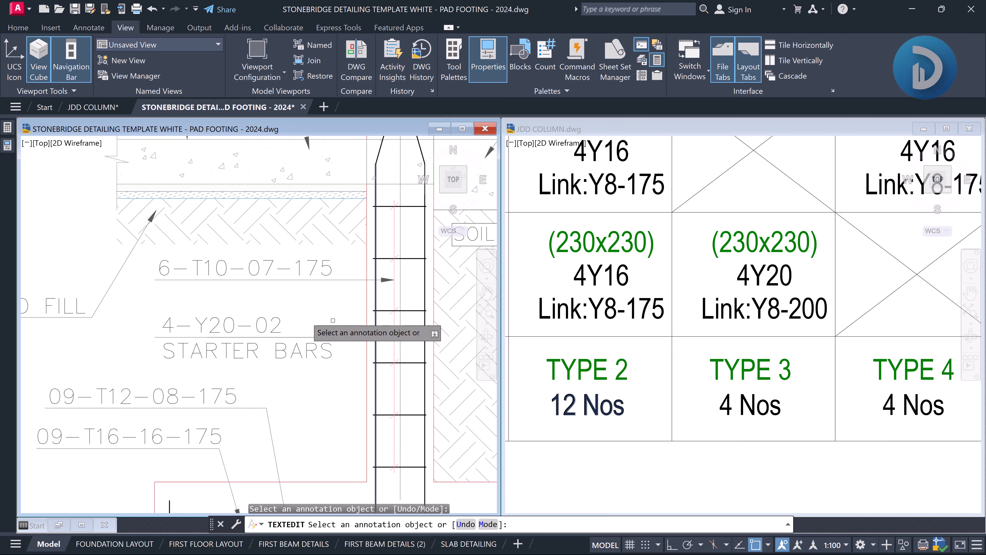
Compare the starter bar and link labels in the copied Column 2 detail with the bar marks at the column base in JDD COLUMN
scroll(299, 317, down, 4)
scroll(283, 346, up, 3)
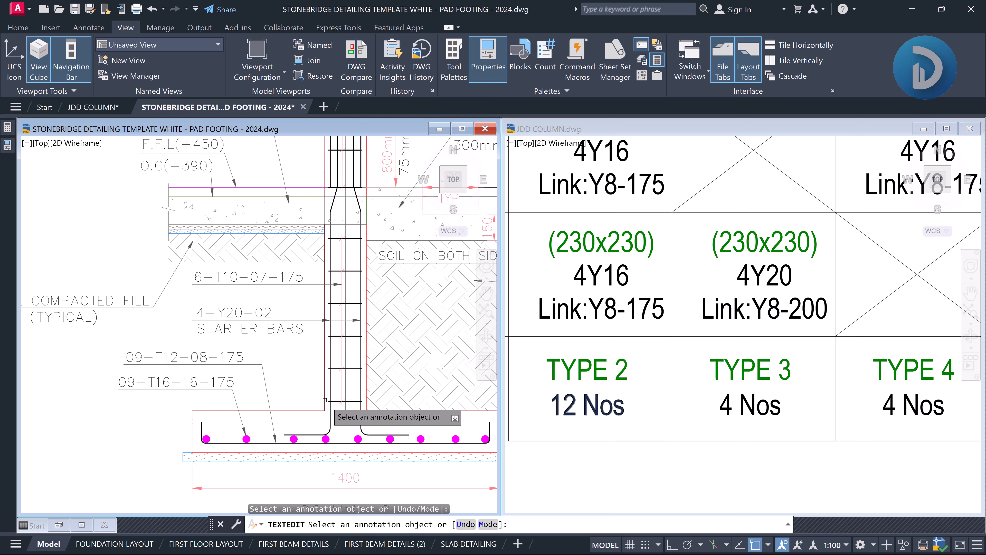
scroll(327, 411, up, 2)
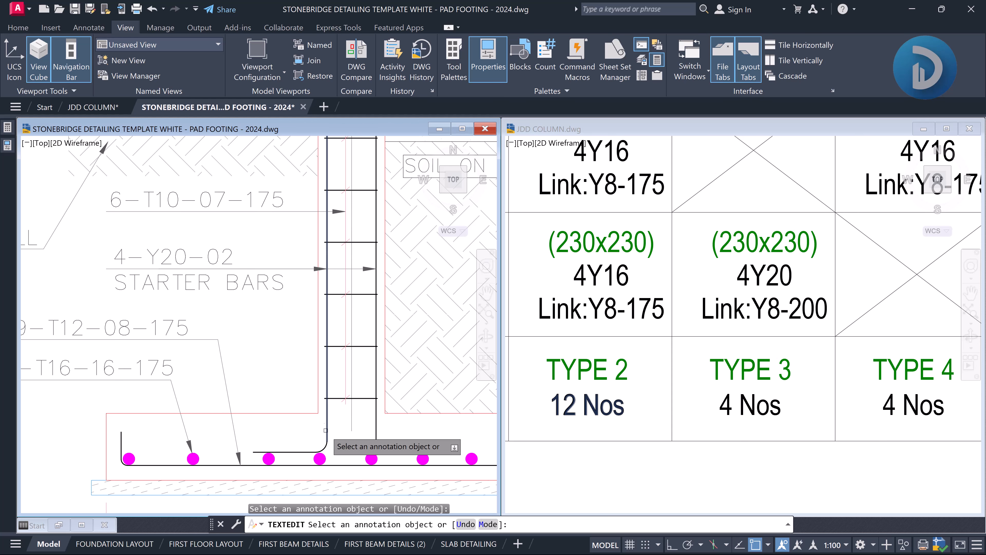
scroll(343, 408, down, 2)
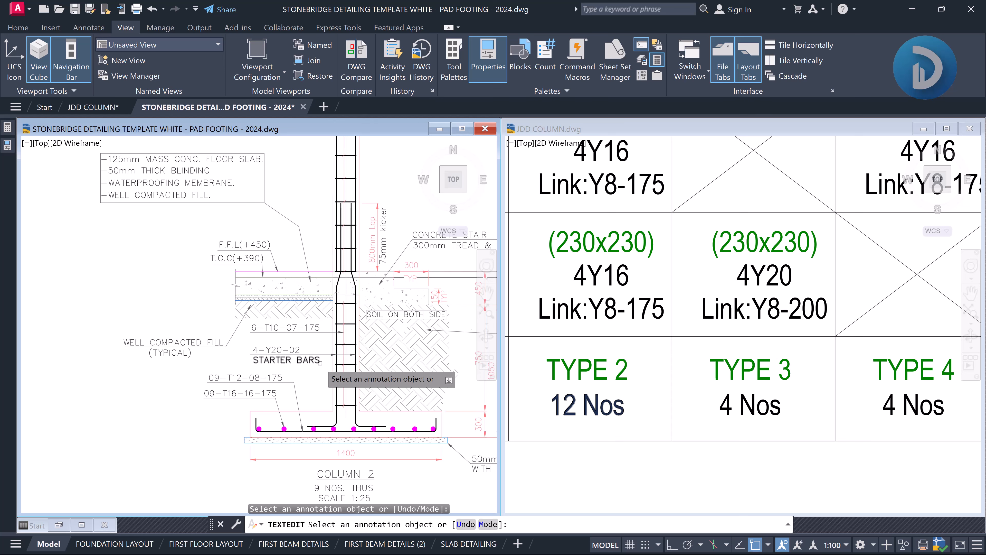
scroll(320, 363, up, 2)
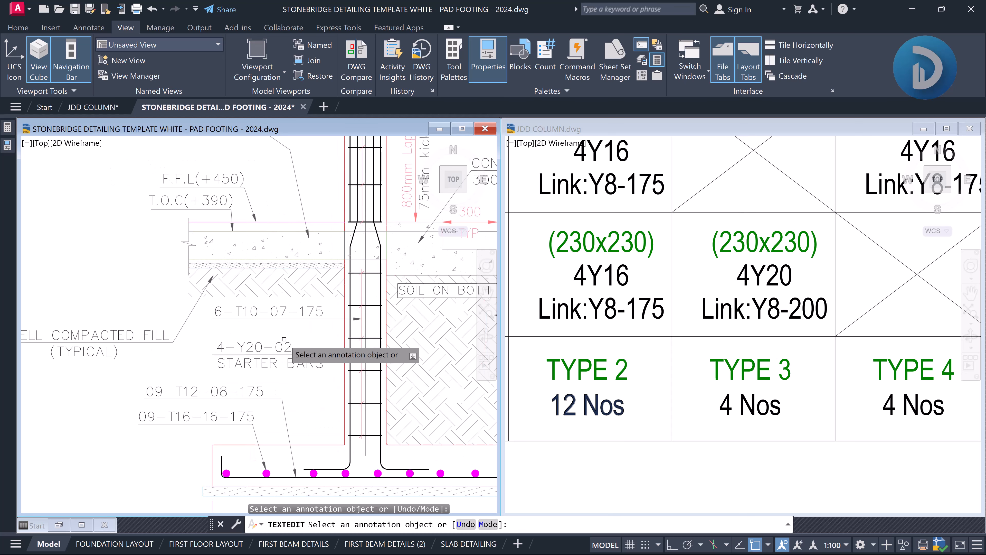
scroll(254, 349, up, 4)
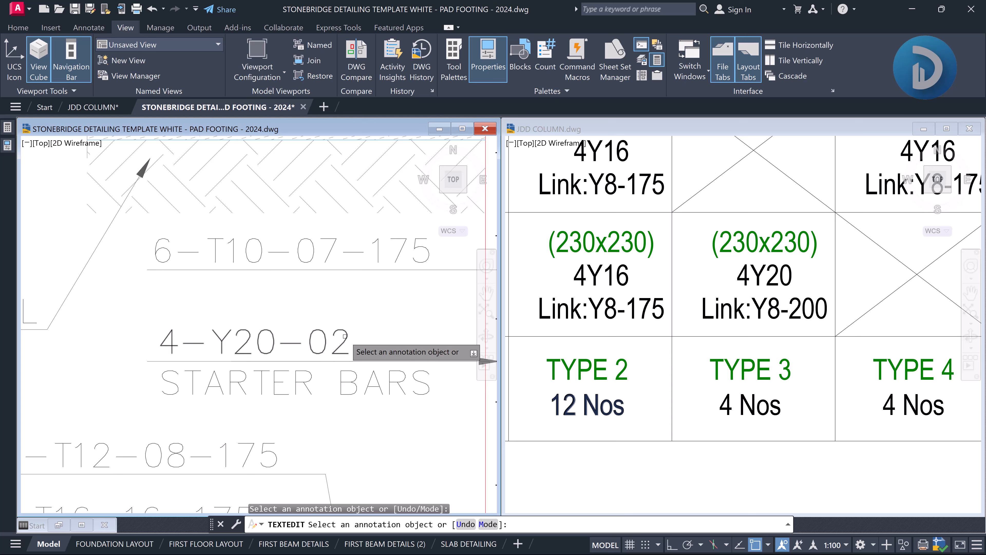
click(743, 300)
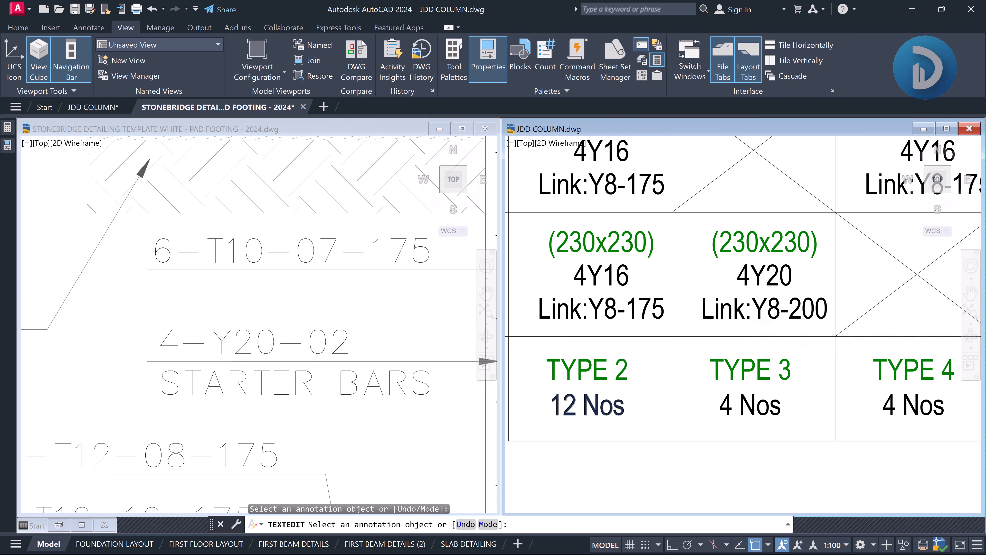
scroll(675, 280, down, 6)
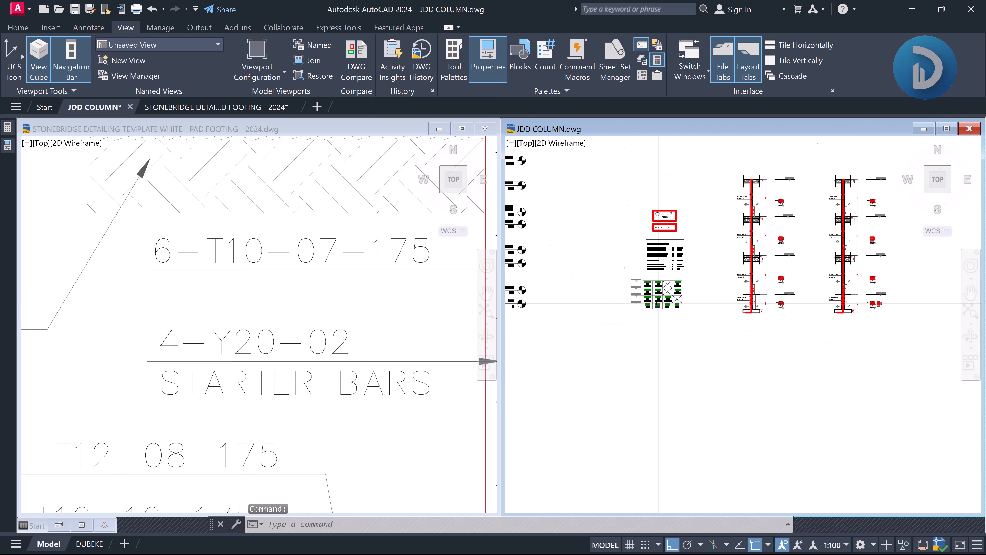
scroll(833, 303, up, 3)
mouse_move(834, 308)
middle_down()
mouse_move(783, 317)
mouse_move(645, 310)
middle_up()
scroll(785, 306, up, 5)
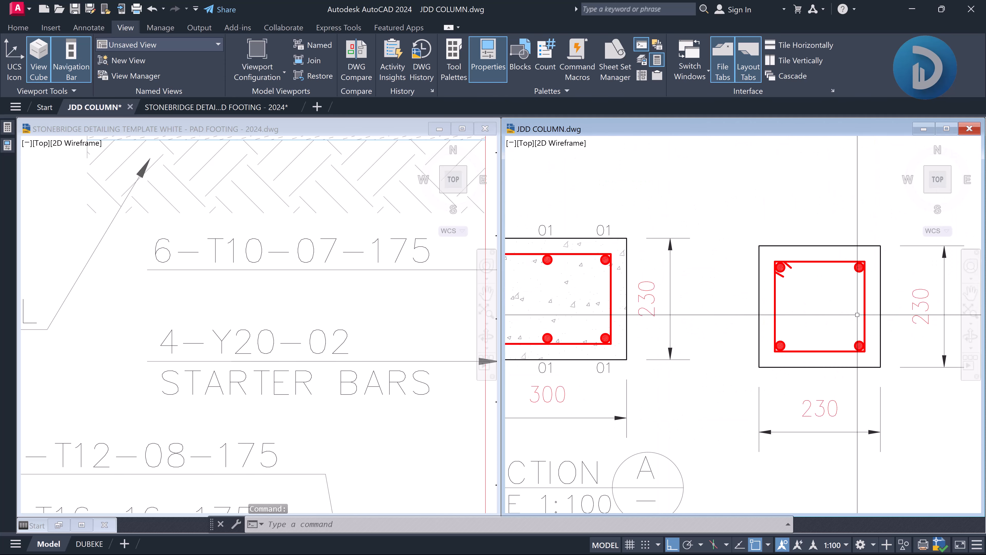
scroll(800, 306, down, 5)
scroll(592, 284, up, 6)
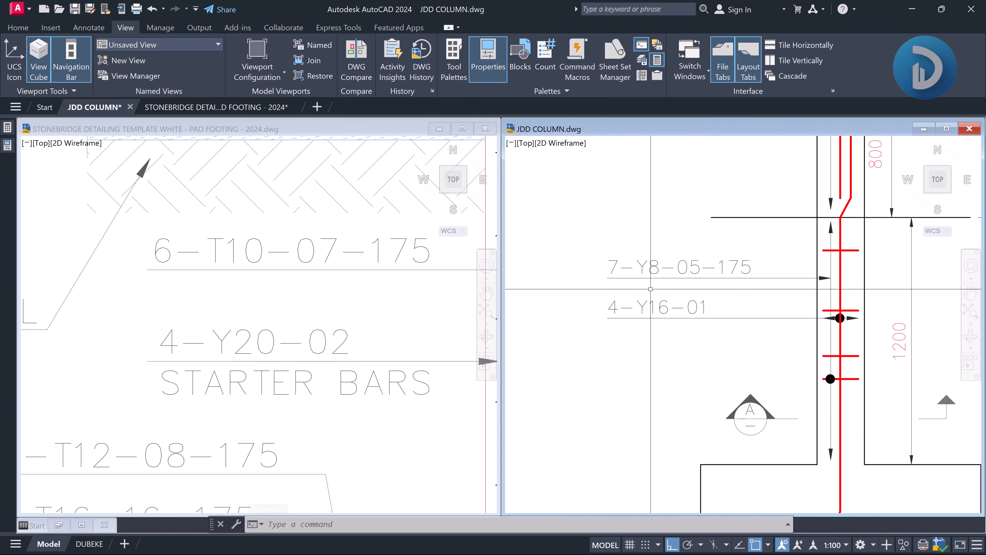
Compare the link and starter bar marks at the column base in JDD COLUMN with the 230x230 section beside Section A
scroll(675, 325, up, 1)
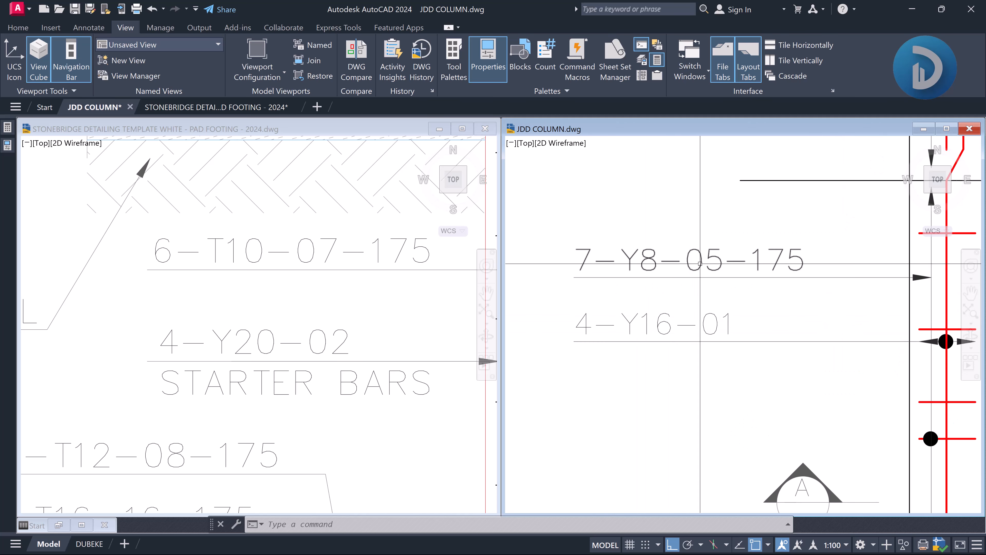
scroll(698, 266, down, 1)
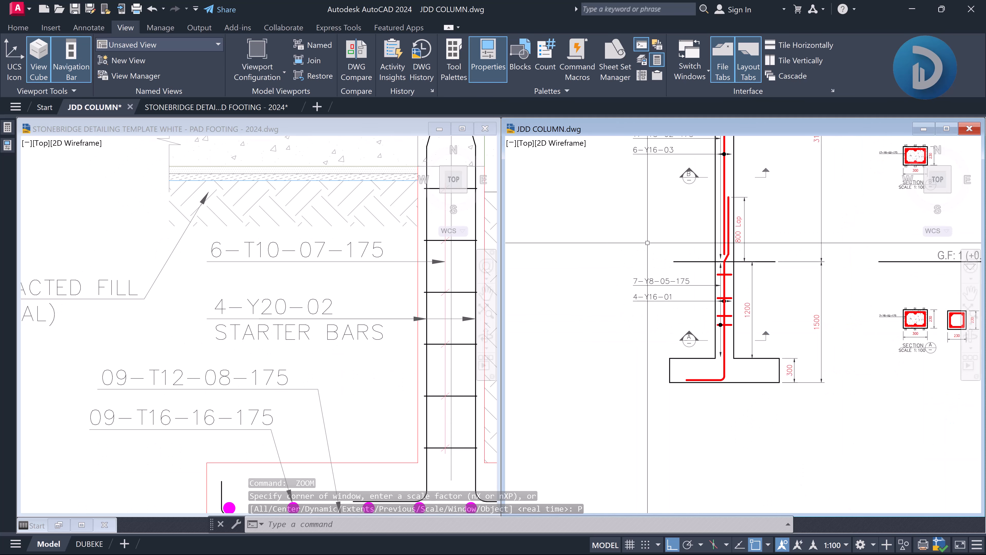
scroll(641, 269, down, 3)
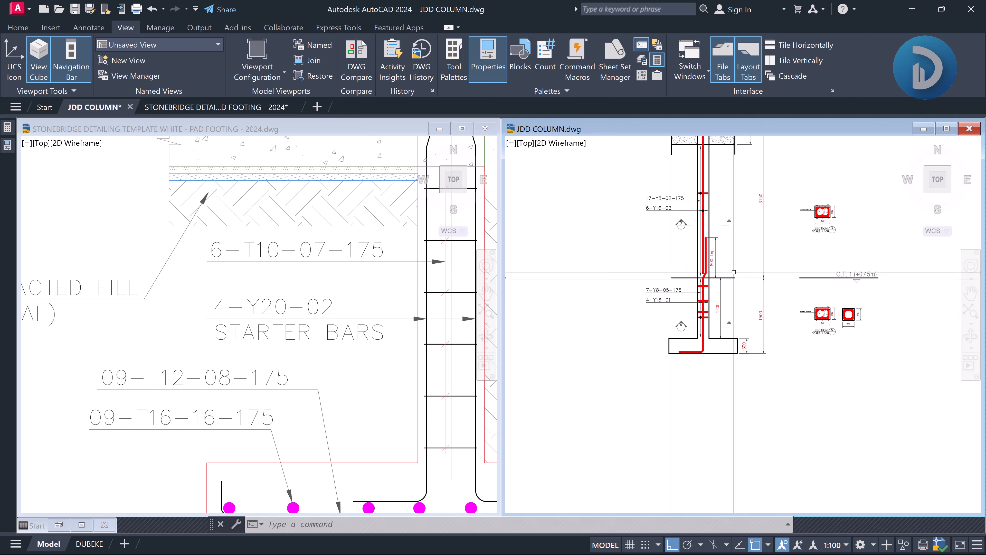
scroll(612, 273, up, 5)
scroll(612, 273, up, 2)
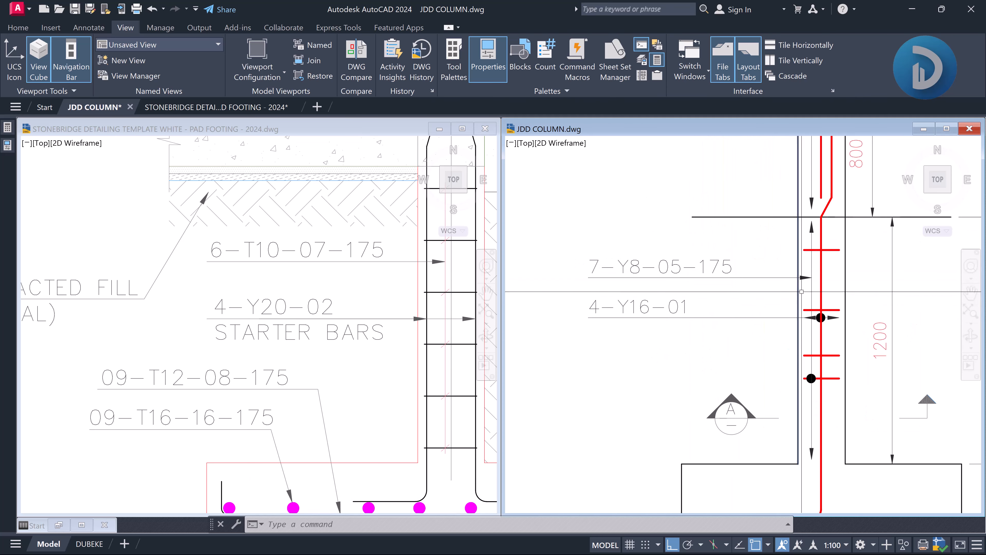
scroll(770, 296, down, 3)
middle_drag(849, 308, 752, 305)
scroll(853, 306, up, 6)
scroll(784, 305, up, 3)
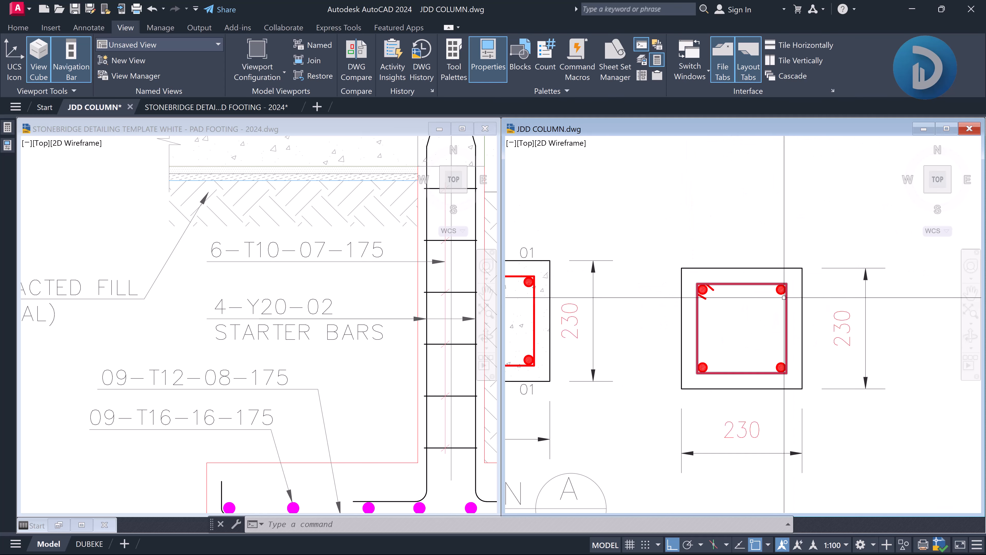
scroll(785, 305, down, 7)
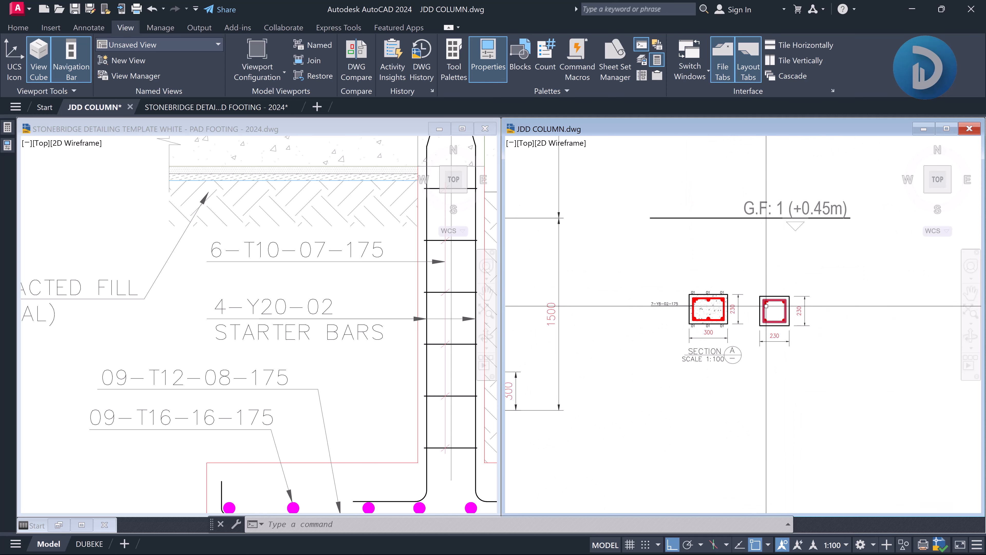
middle_drag(691, 297, 794, 293)
middle_drag(590, 300, 766, 295)
scroll(764, 295, down, 4)
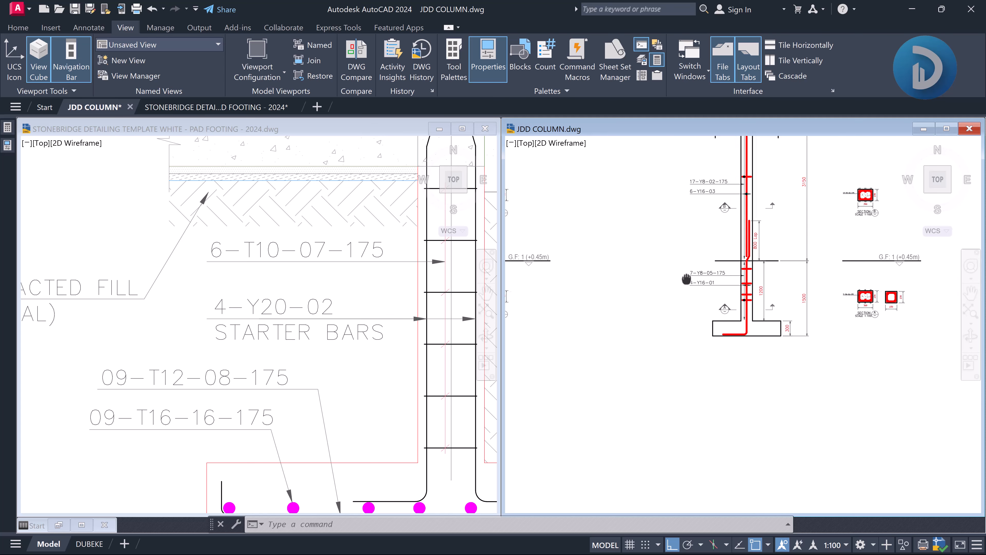
scroll(688, 269, up, 4)
Switch to the pad footing drawing and open the 4-Y20-02 starter bar label in the copied Column 2 detail for editing
click(484, 129)
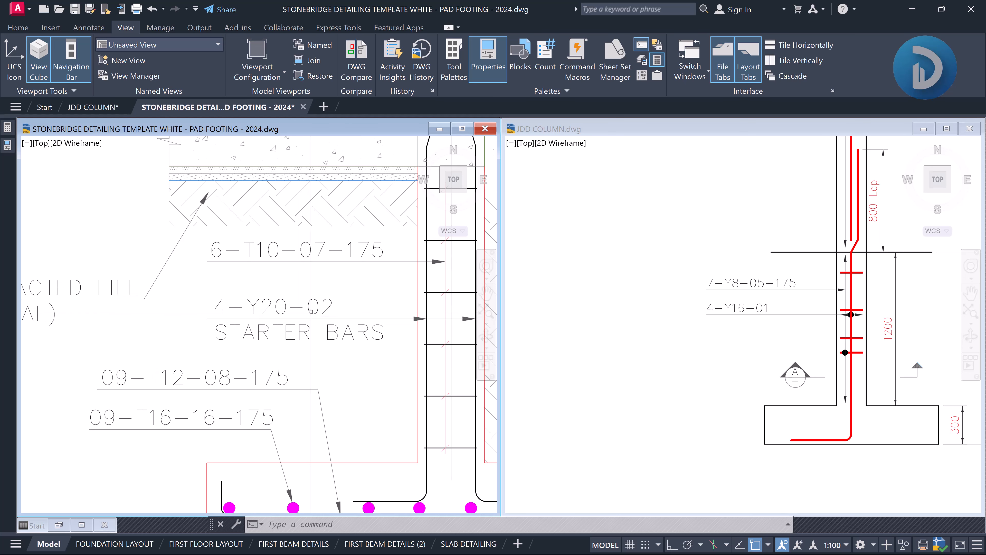
click(328, 308)
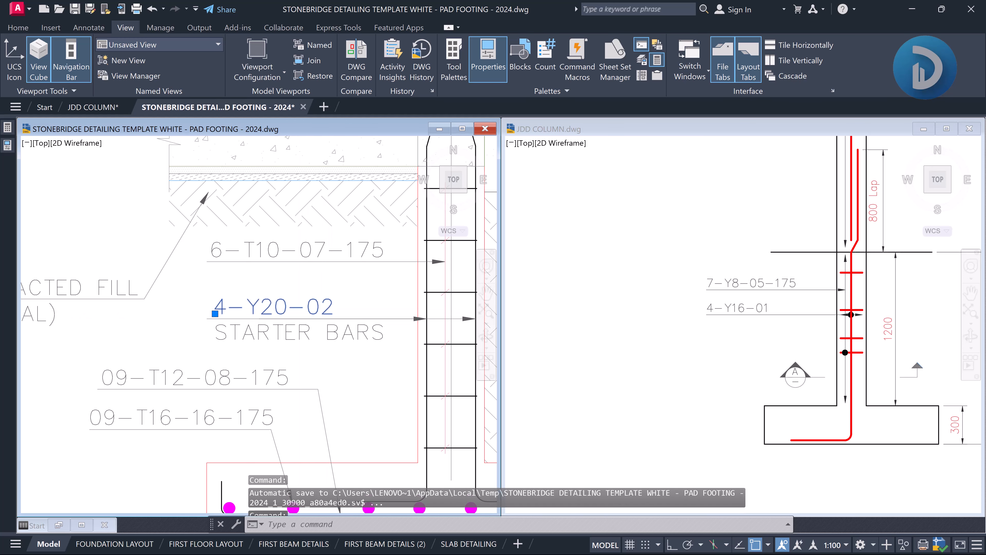
text(ED)
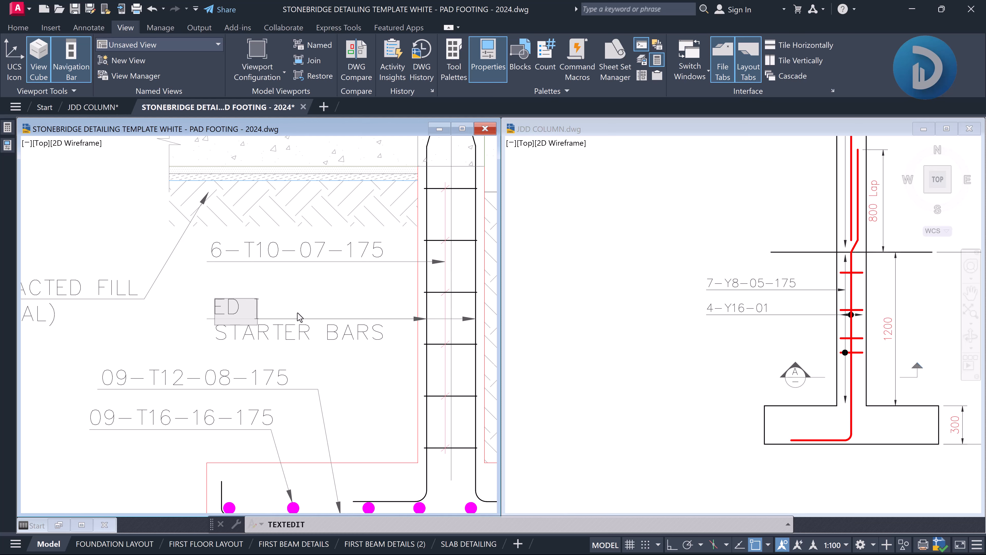
key(Escape)
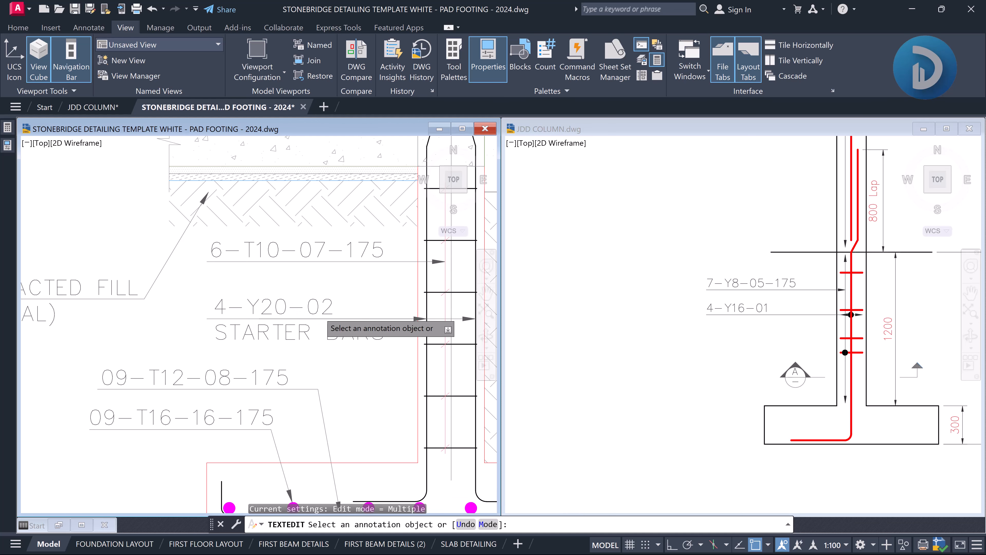
scroll(324, 311, up, 1)
click(324, 310)
click(324, 304)
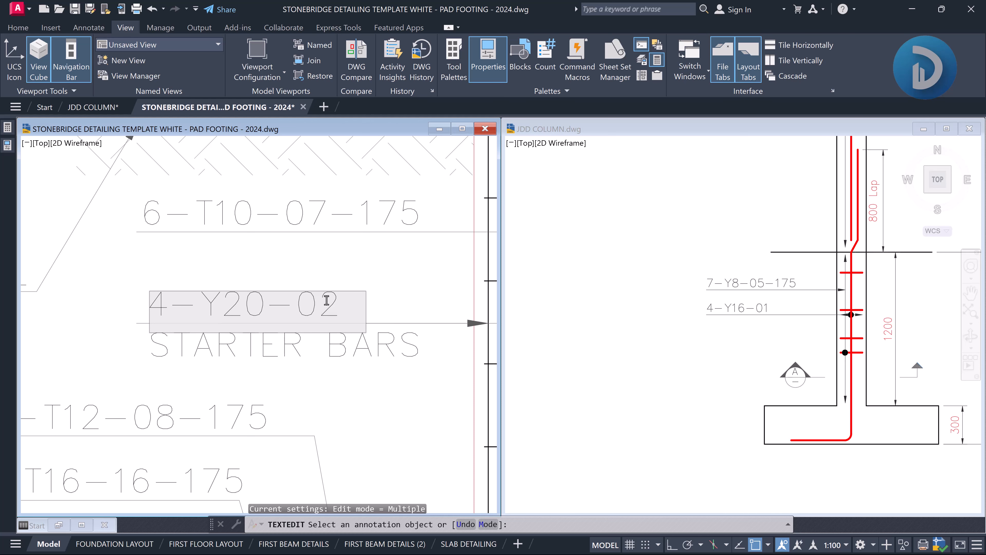
Set the bar mark in the Column 2 starter bars label to 06, making it 4-Y20-06
text(6)
key(Return)
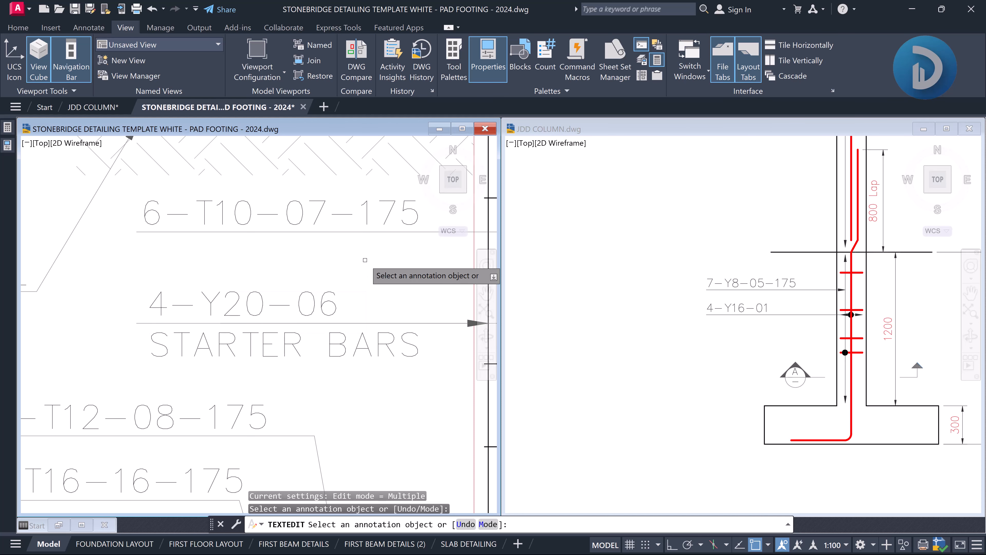
scroll(336, 296, down, 3)
middle_drag(337, 296, 284, 296)
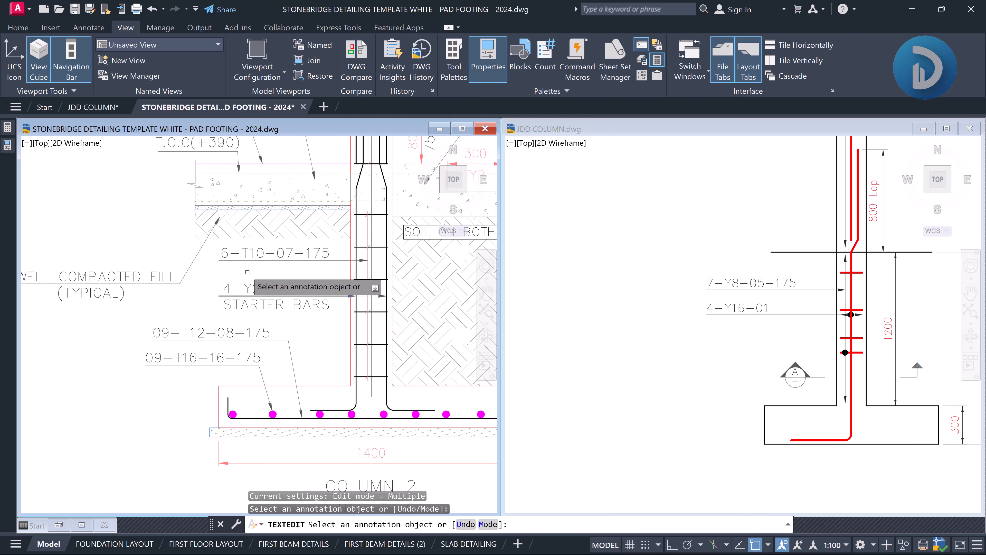
Switch to the JDD COLUMN drawing and examine the main bar and link entries for each type in the column schedule
click(753, 283)
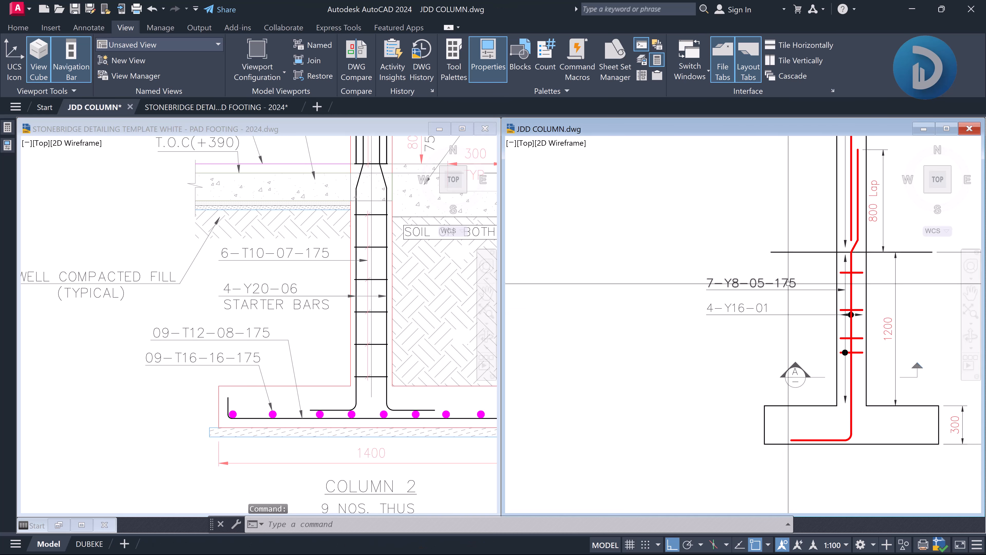
scroll(788, 284, down, 4)
scroll(788, 284, up, 3)
middle_drag(706, 280, 792, 280)
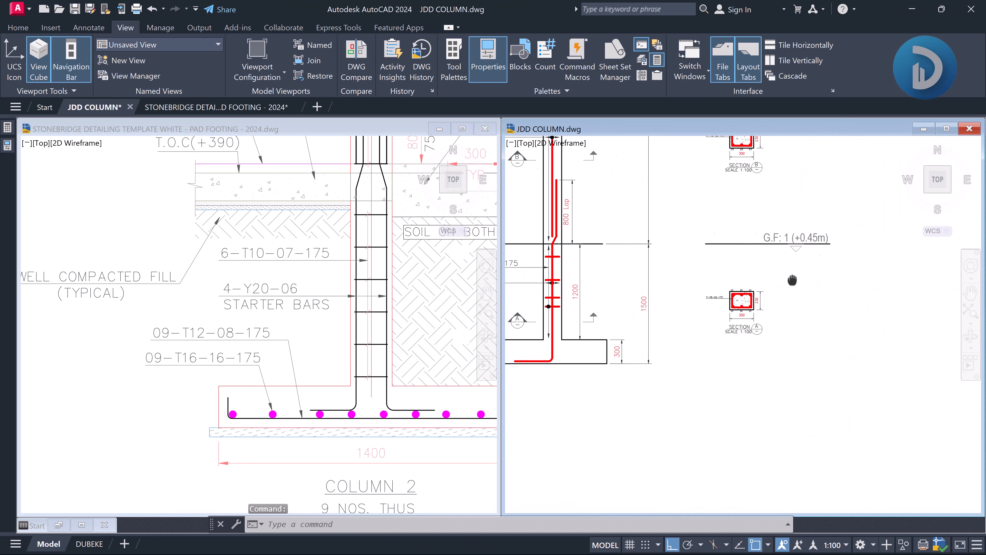
scroll(792, 279, down, 4)
scroll(573, 276, up, 6)
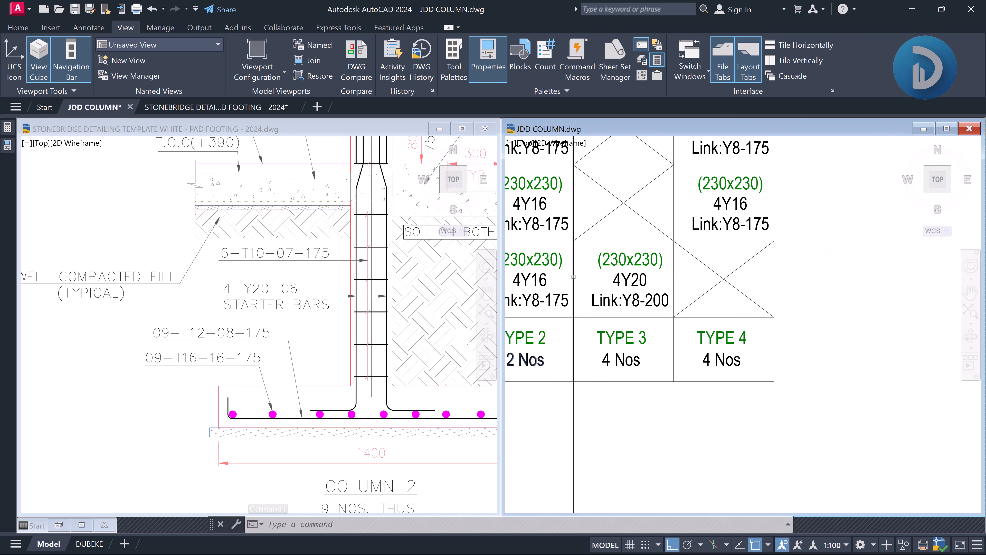
middle_drag(614, 294, 747, 313)
scroll(695, 302, up, 1)
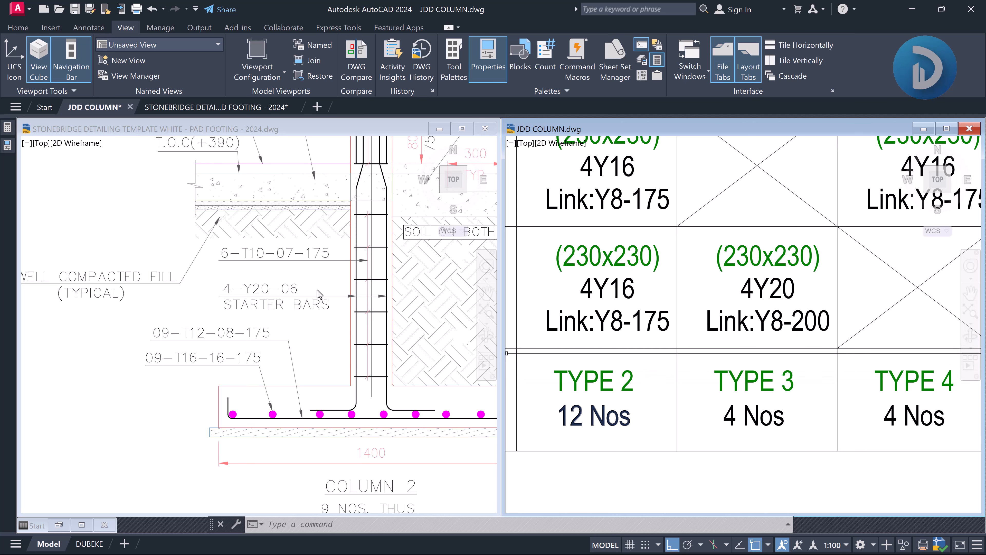
In the pad footing drawing, change the Column 2 link label above the starter bars note to 6-Y8-05-175
click(316, 281)
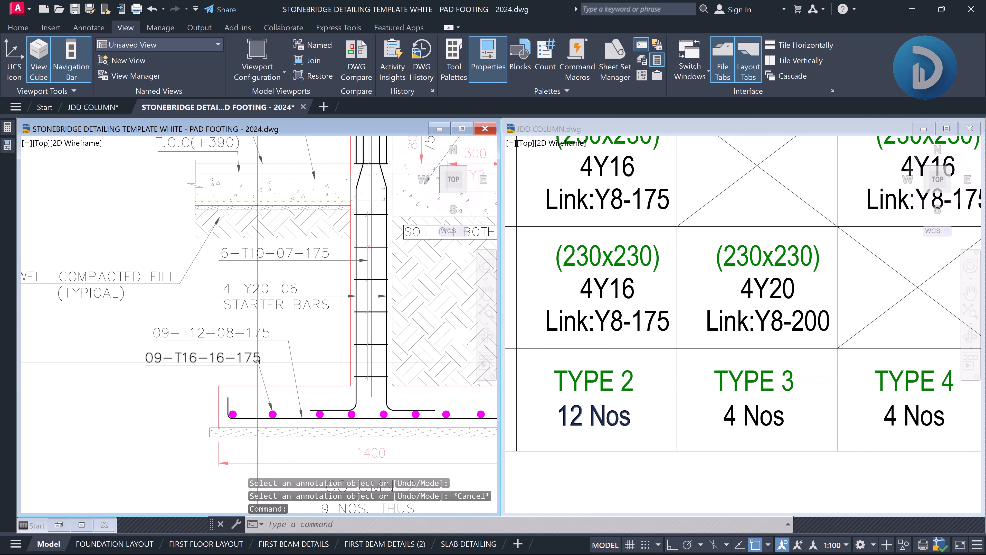
middle_drag(255, 362, 263, 374)
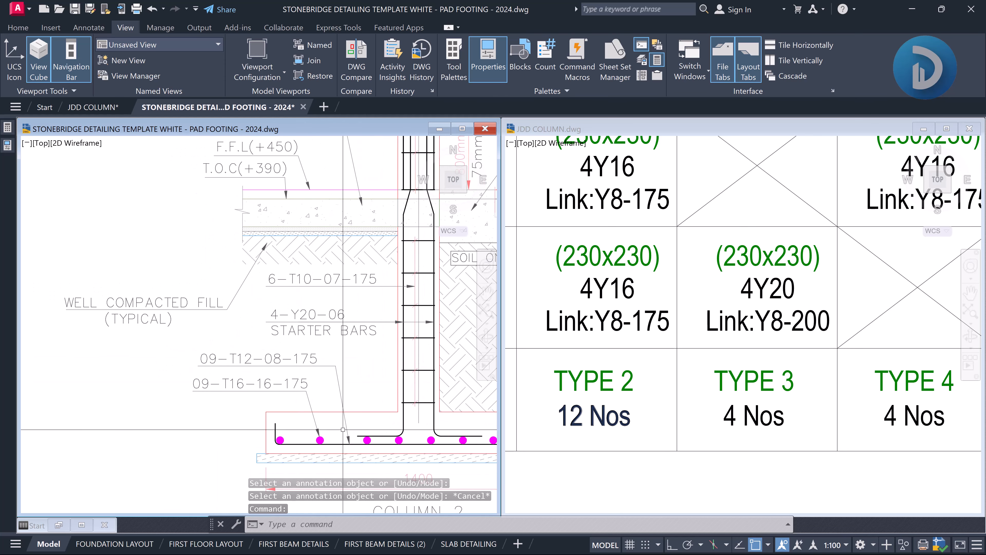
middle_drag(203, 352, 203, 373)
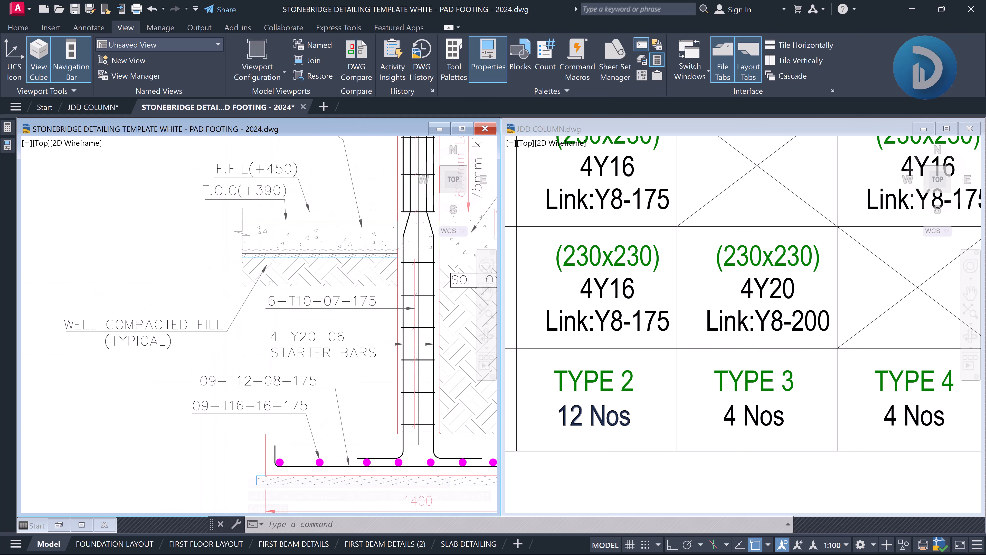
scroll(252, 305, down, 3)
scroll(246, 265, down, 4)
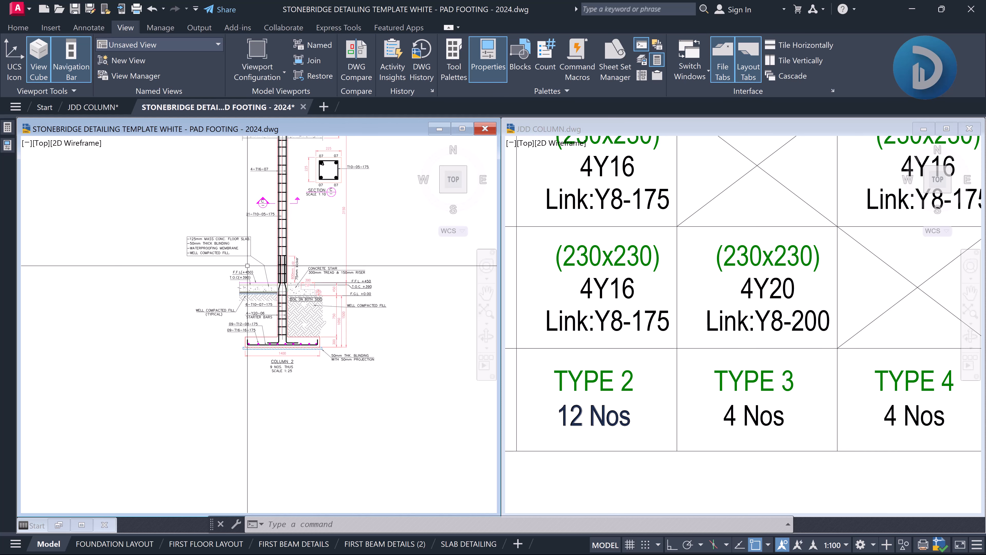
scroll(247, 344, up, 5)
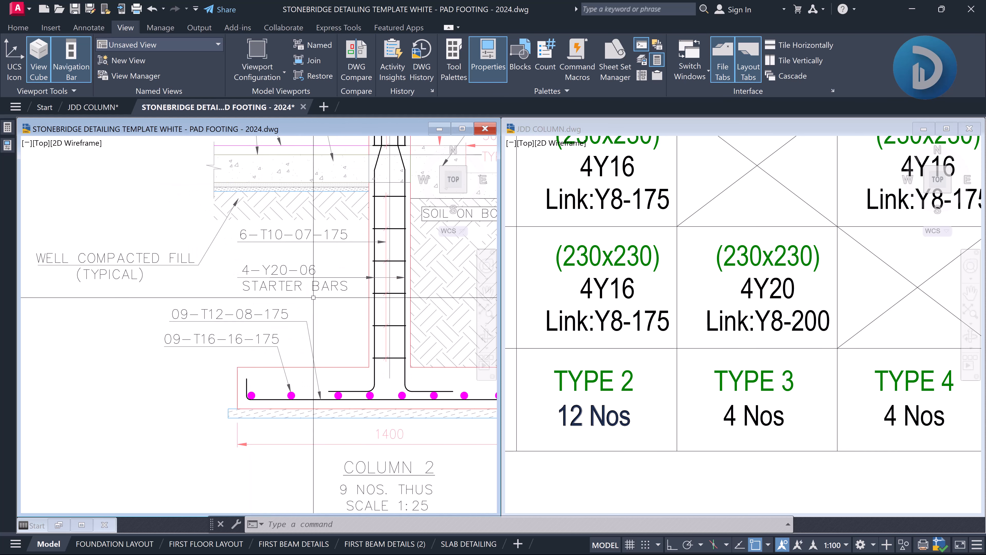
mouse_move(262, 272)
middle_down()
mouse_move(295, 335)
mouse_move(278, 315)
middle_up()
scroll(236, 275, up, 4)
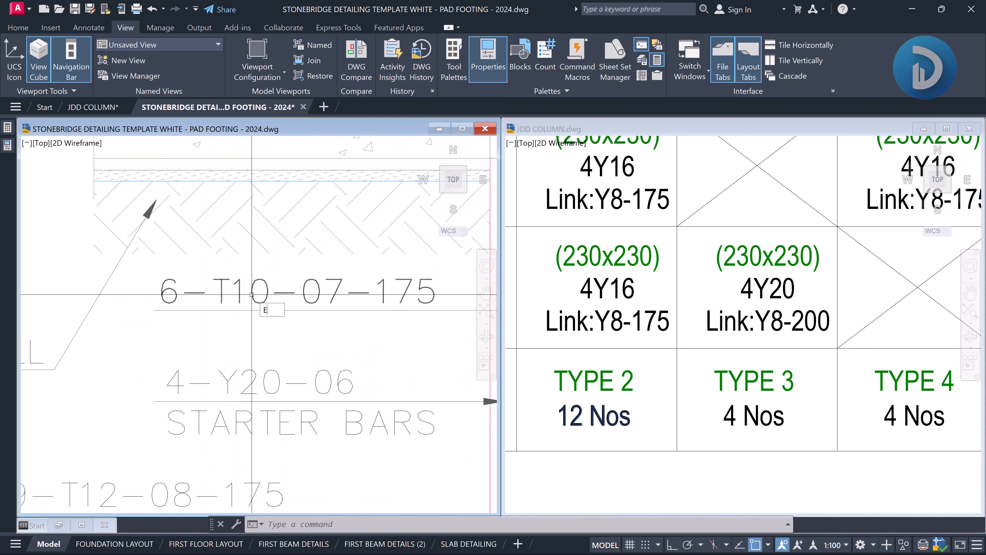
key(Return)
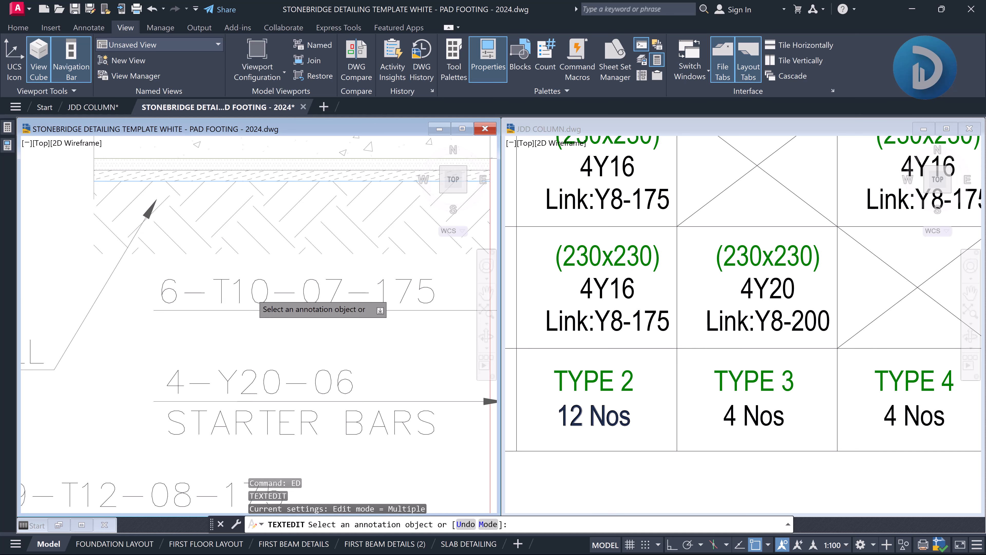
click(249, 288)
click(270, 287)
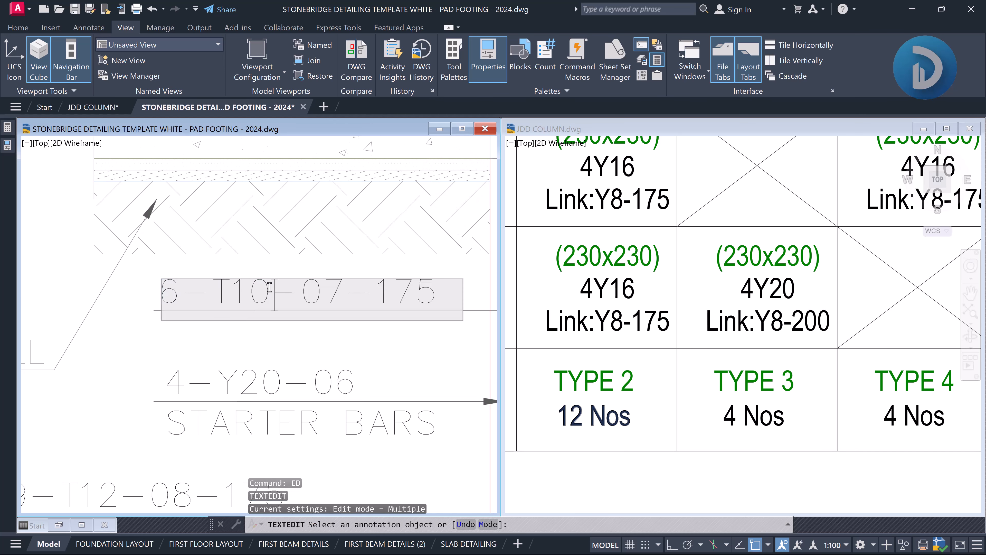
drag(269, 287, 223, 290)
text(Y)
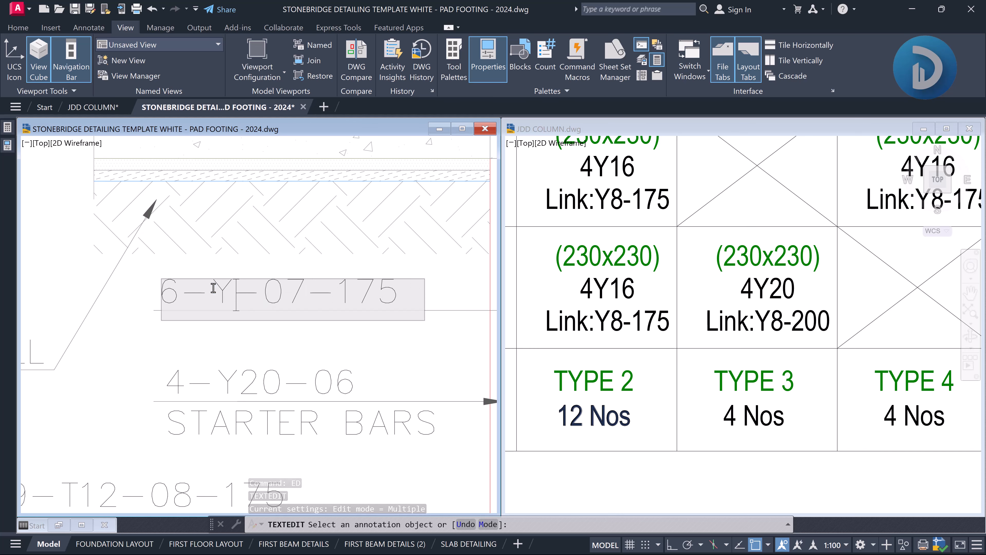
text(8-0)
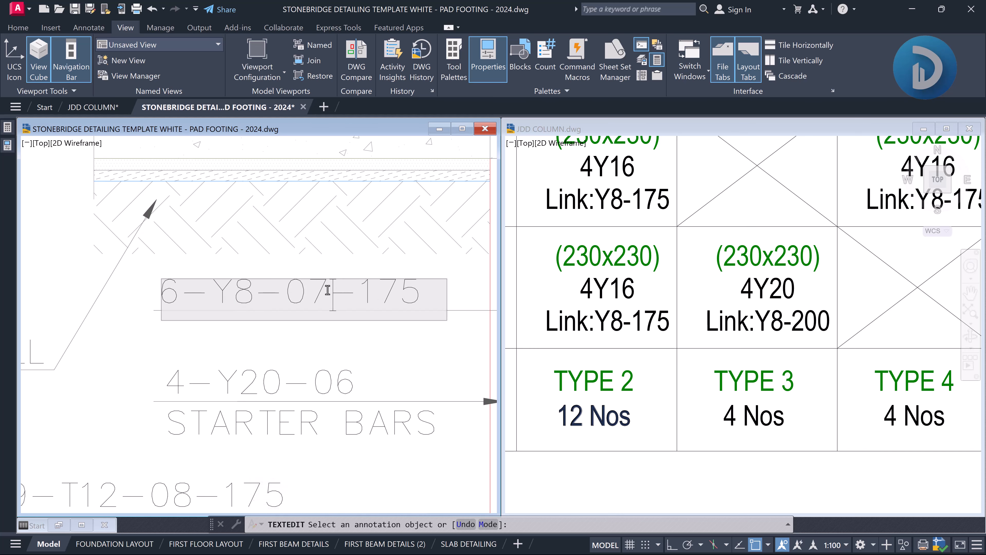
text(5)
click(316, 341)
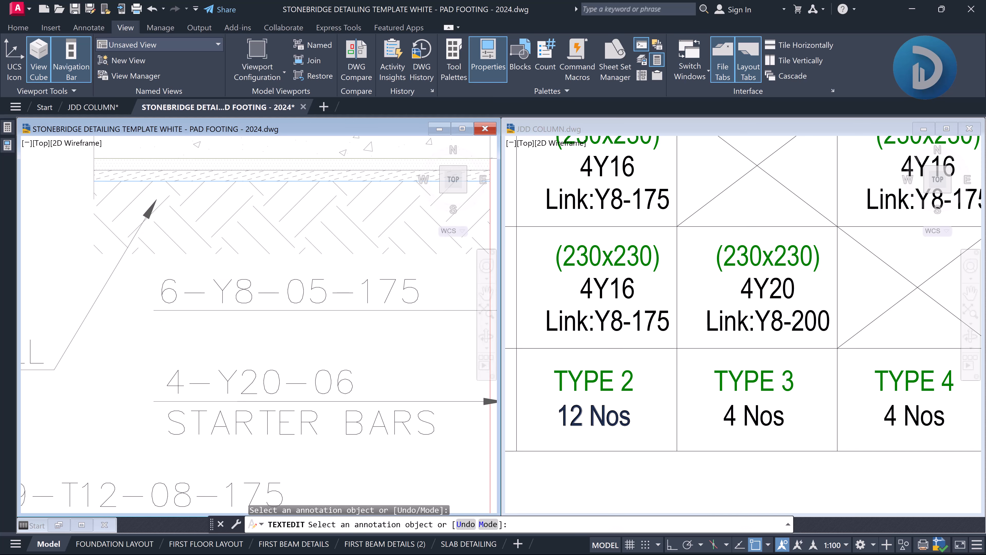
Check the column schedule, the footing-level bar labels and the column sections in the JDD COLUMN drawing
click(744, 303)
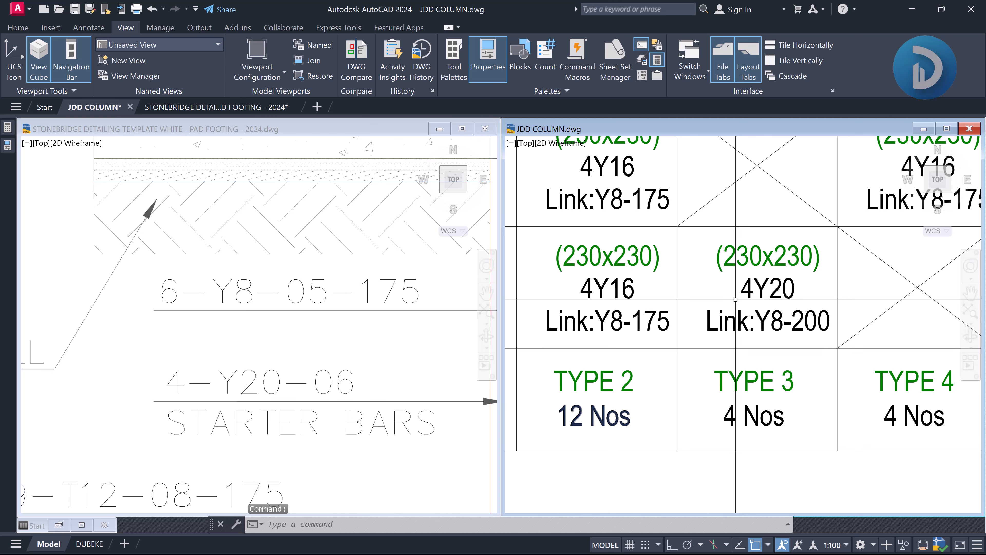
scroll(736, 300, down, 6)
mouse_move(876, 311)
middle_down()
mouse_move(618, 316)
mouse_move(881, 313)
middle_up()
scroll(809, 317, up, 9)
scroll(834, 309, down, 5)
middle_drag(636, 296, 703, 296)
scroll(676, 241, up, 2)
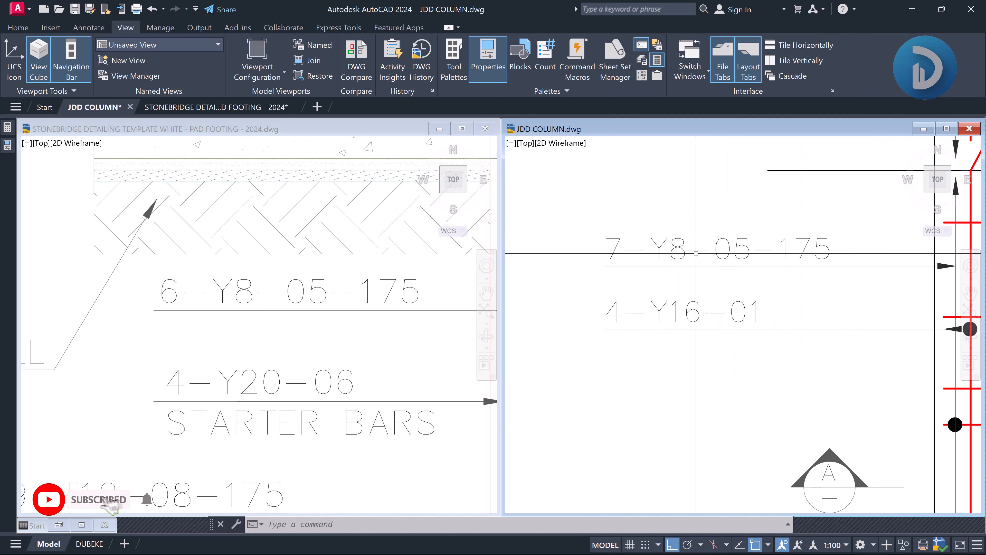
scroll(676, 277, down, 6)
middle_drag(819, 293, 646, 285)
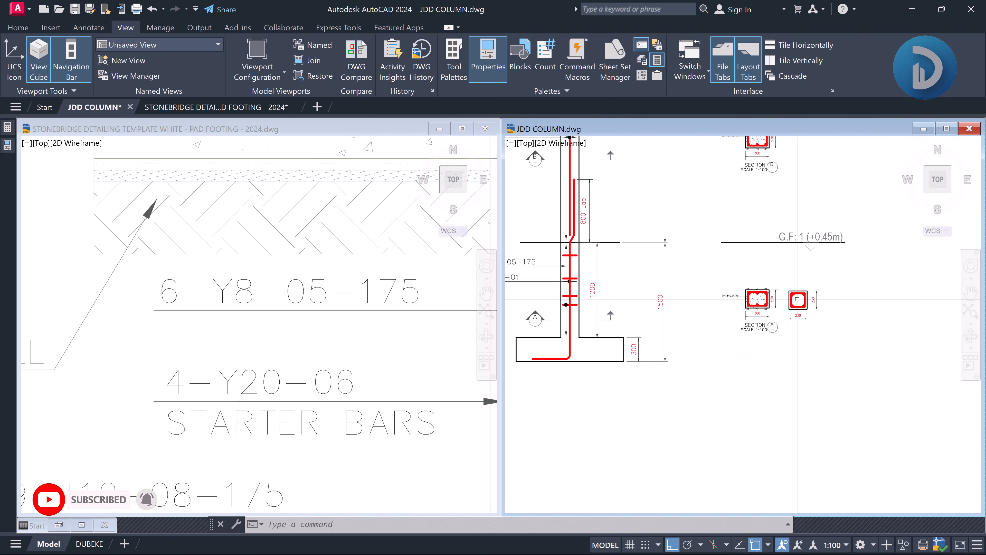
Back in the pad footing drawing, set the link spacing in the label above the starter bars to 200, making it 6-Y8-05-200
click(318, 268)
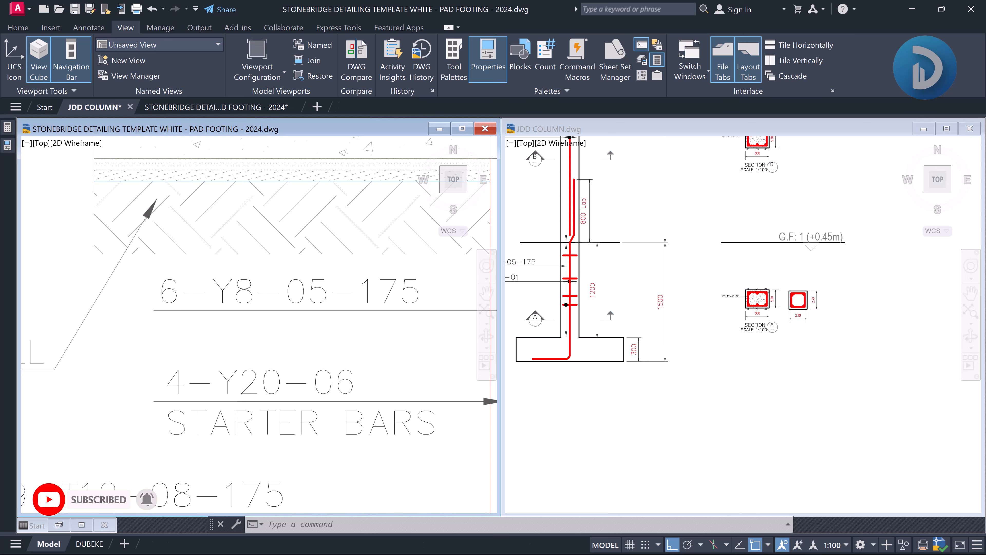
key(Escape)
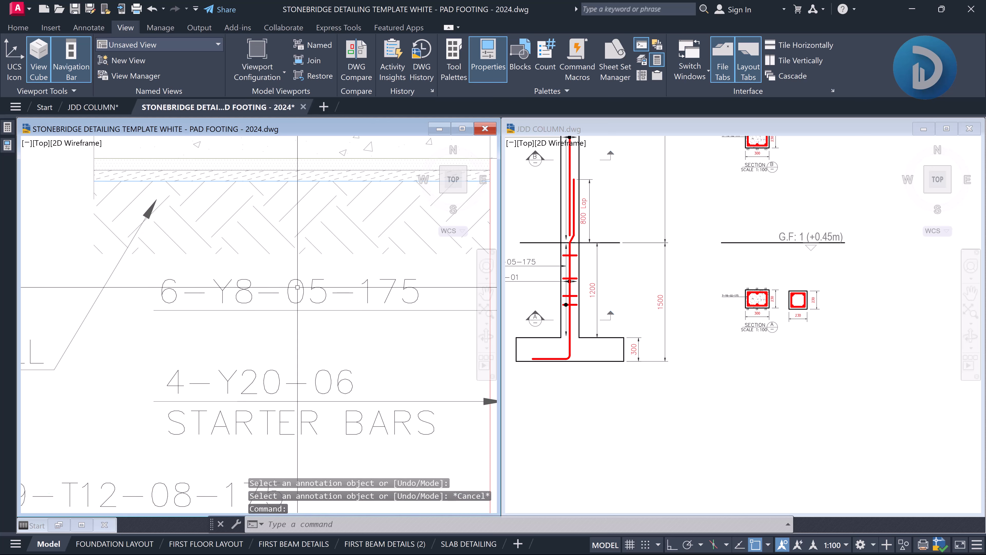
text(ED)
key(Return)
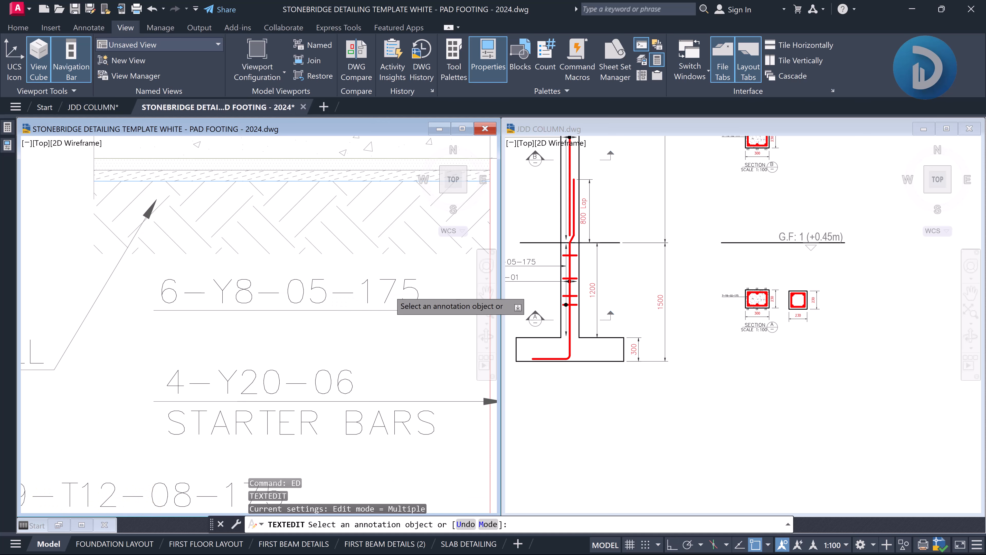
click(391, 292)
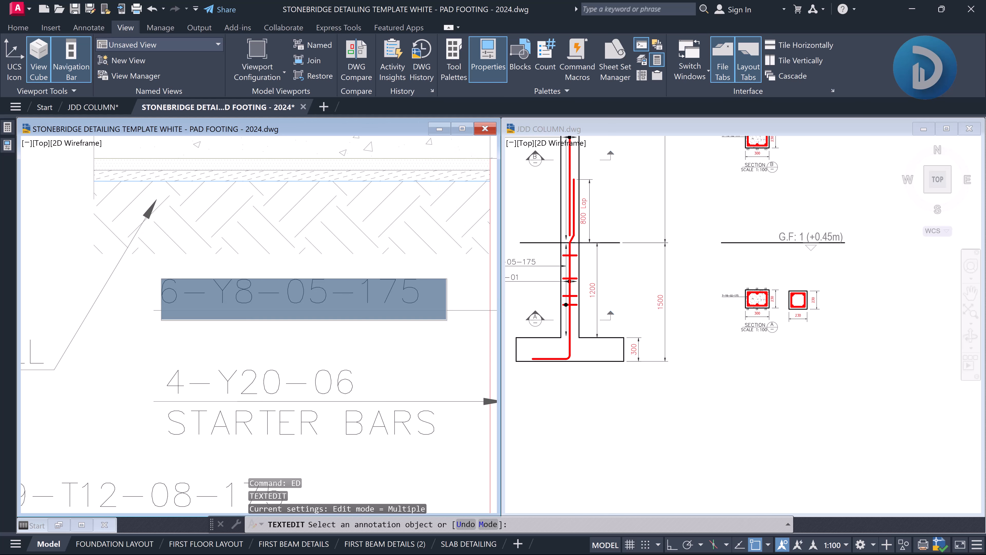
double_click(389, 291)
text(200)
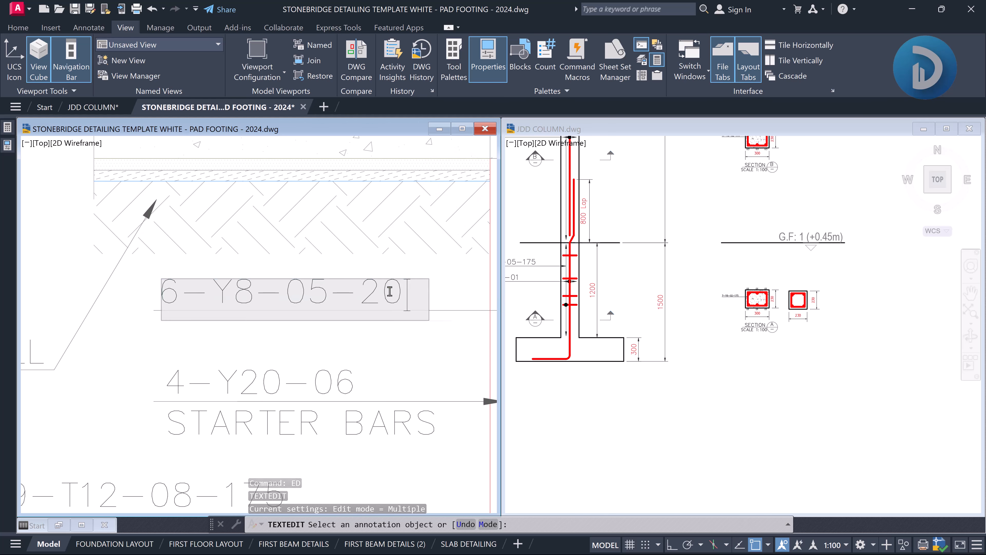
click(392, 329)
scroll(318, 311, down, 4)
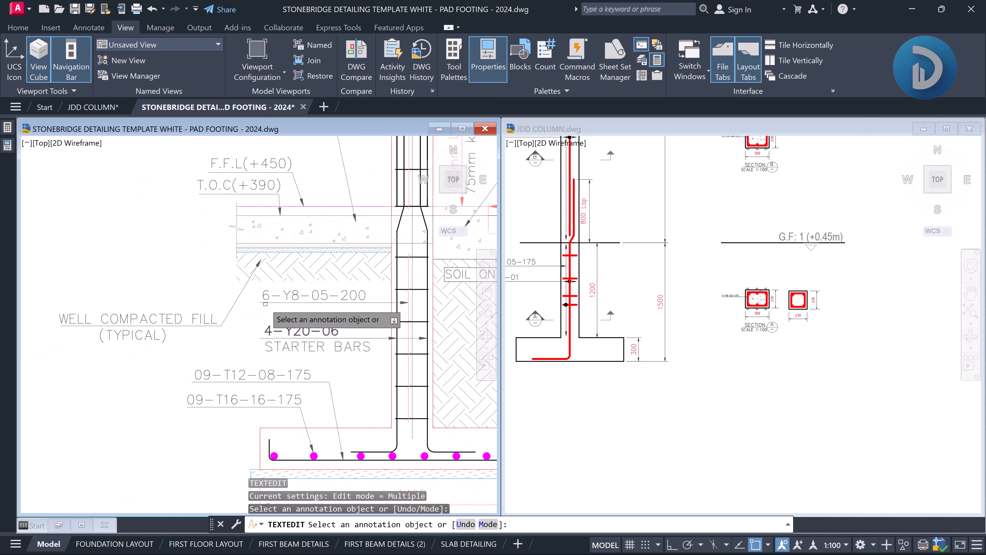
Review the Column 2 elevation's reinforcement labels from the footing up to the links near section mark C
middle_drag(351, 296, 319, 294)
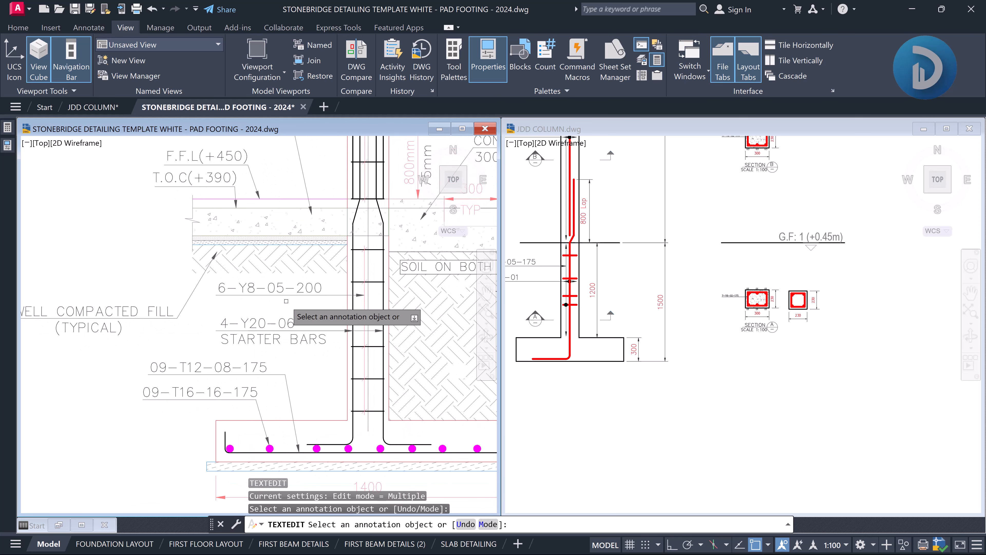
scroll(243, 299, up, 2)
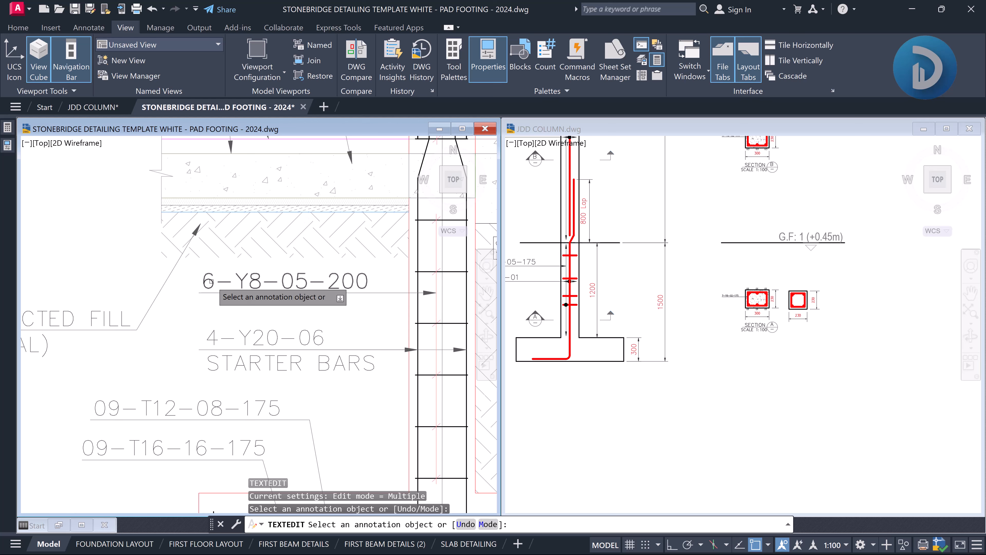
scroll(209, 285, down, 2)
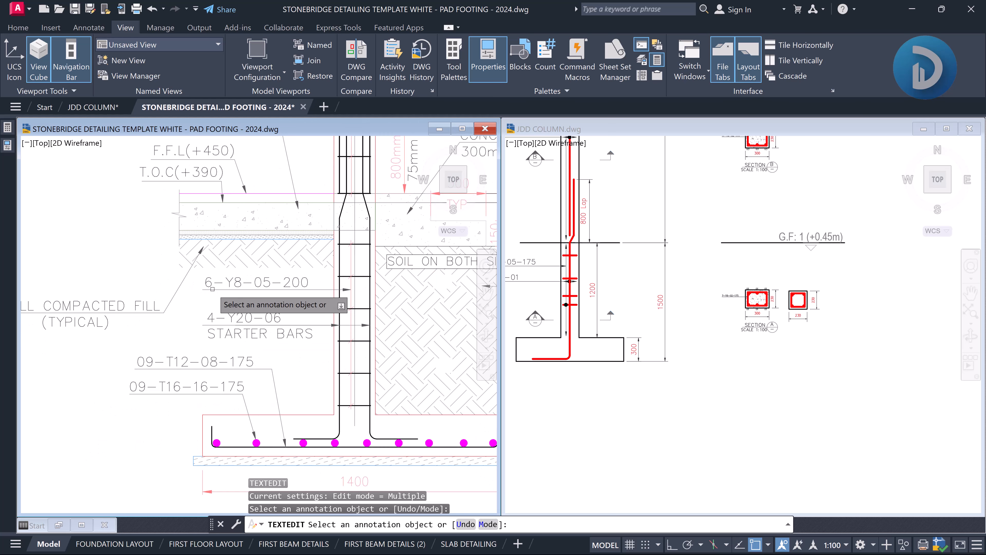
scroll(318, 341, down, 3)
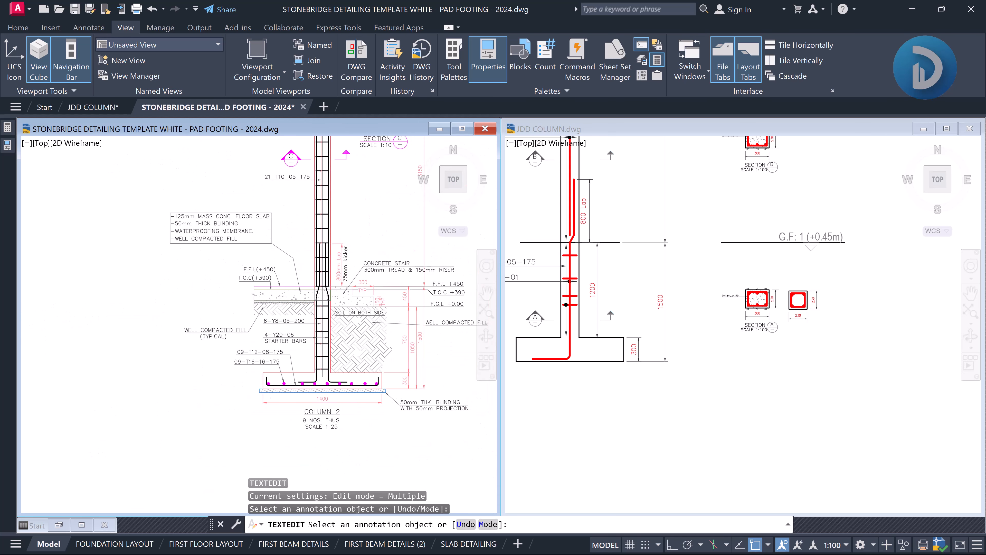
middle_drag(318, 322, 274, 323)
middle_drag(358, 341, 318, 328)
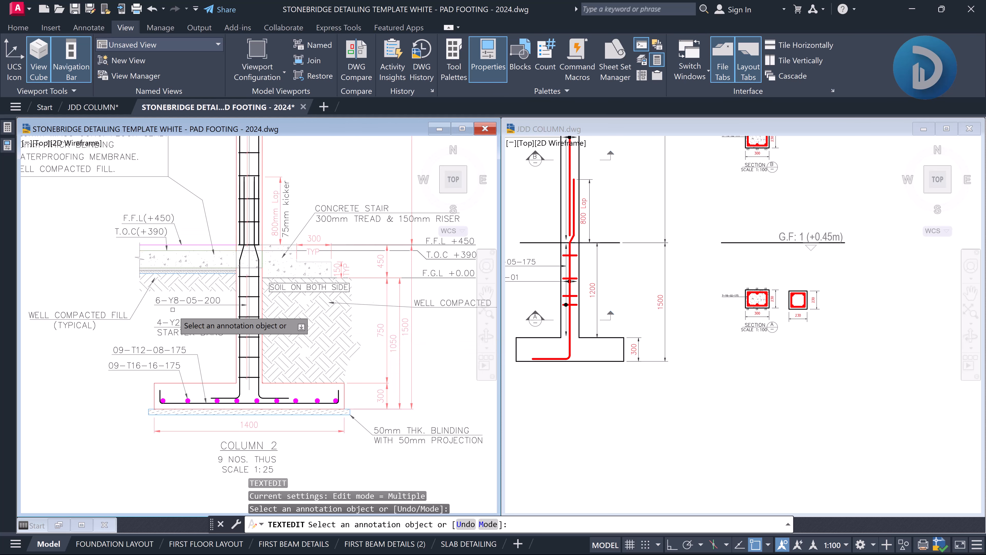
scroll(182, 297, up, 4)
key(ctrl+1)
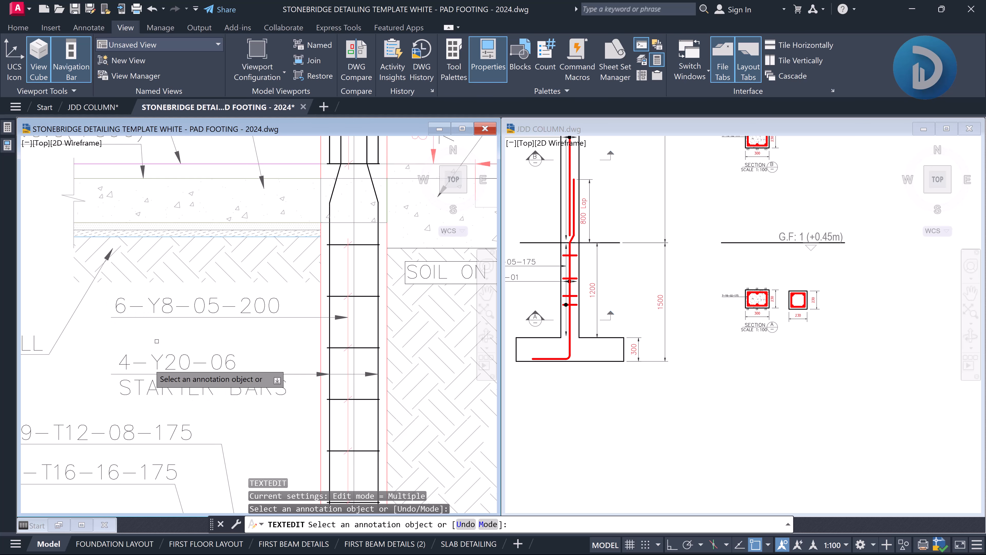
scroll(216, 343, down, 4)
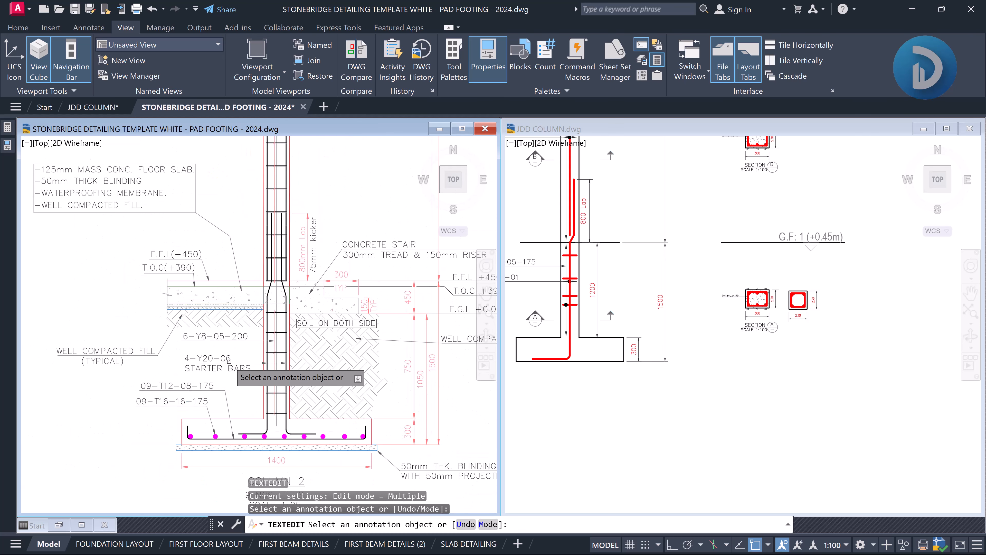
middle_drag(225, 321, 221, 392)
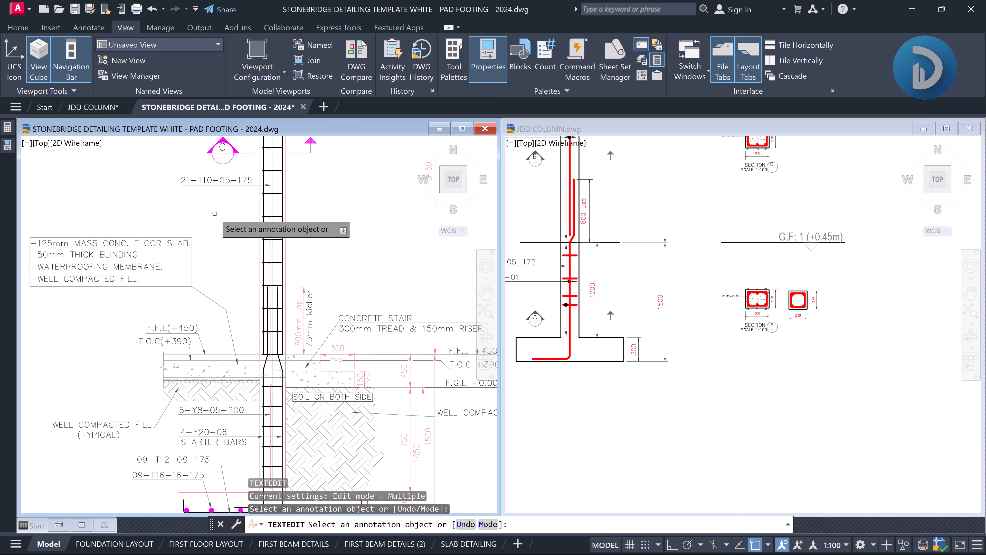
middle_drag(213, 215, 214, 329)
middle_drag(265, 299, 266, 190)
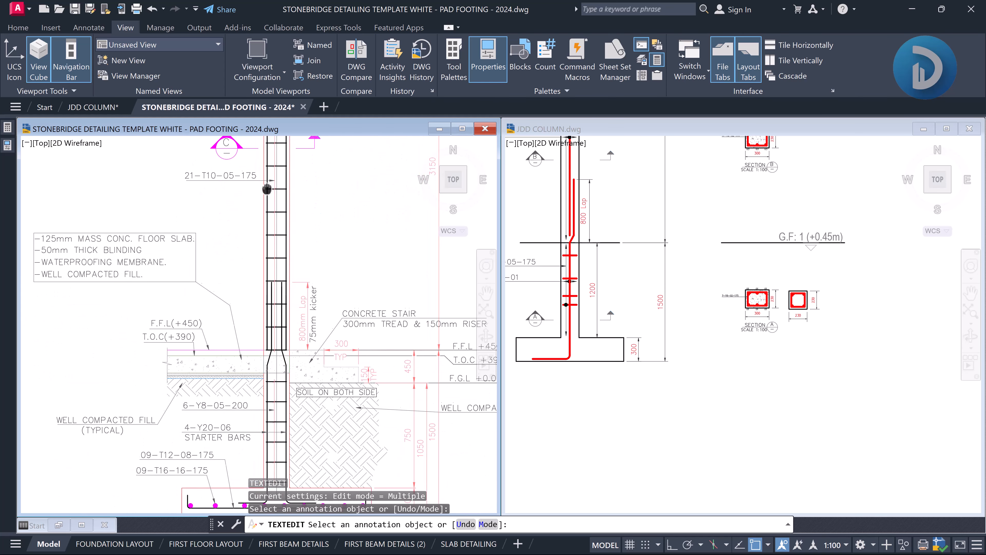
Finish the text editing and inspect the Column 2 links and starter bars from the pad base up to section C
middle_drag(282, 285, 270, 184)
scroll(259, 331, up, 2)
middle_drag(229, 354, 243, 289)
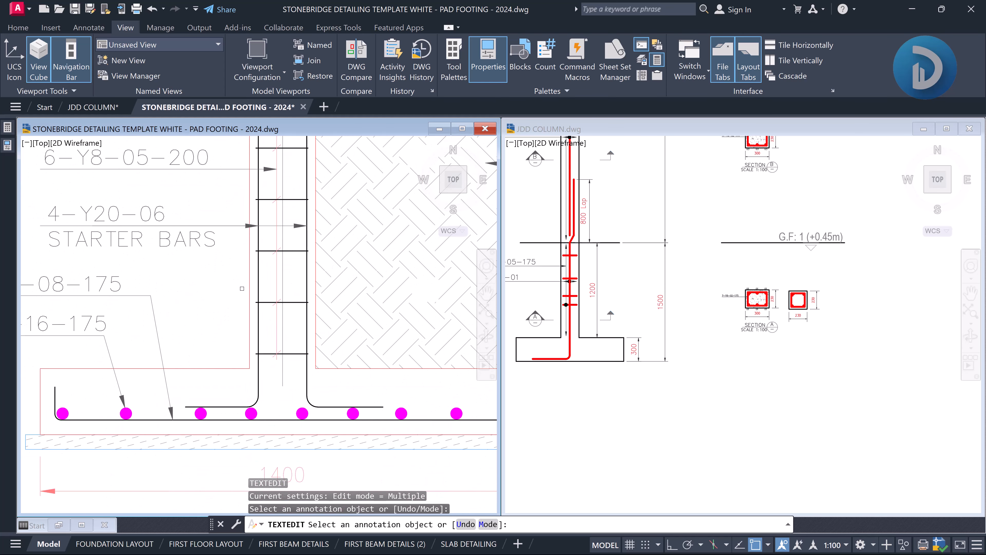
key(Return)
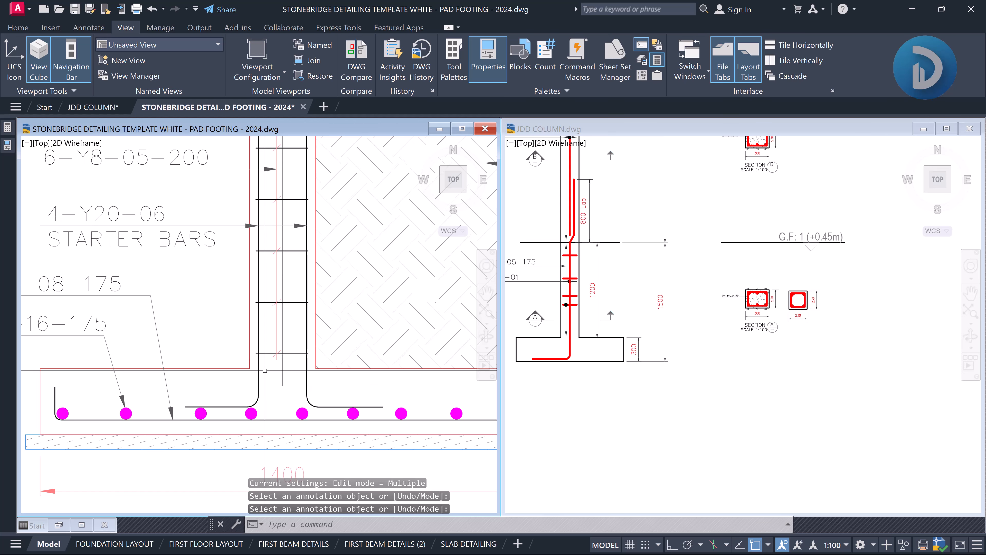
middle_drag(293, 362, 283, 377)
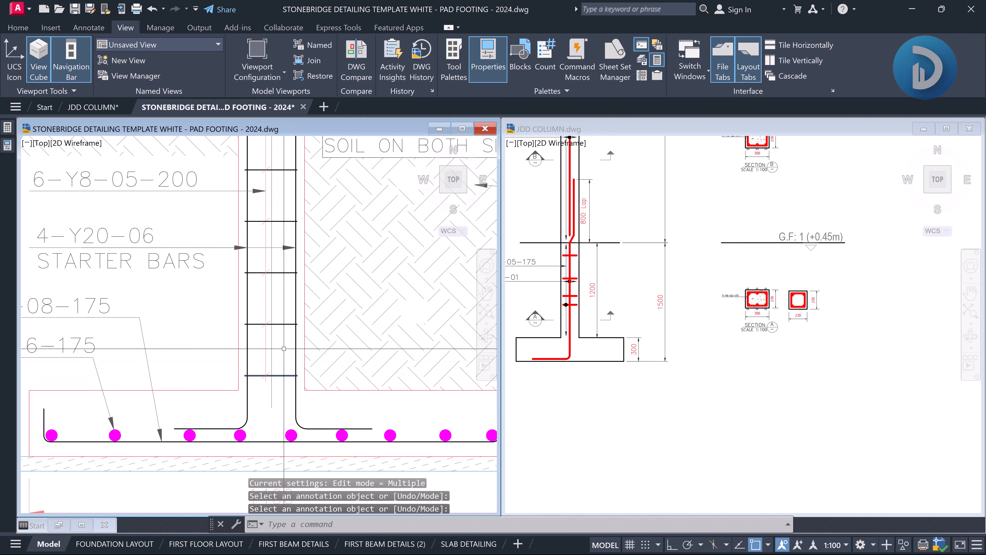
middle_drag(274, 279, 274, 345)
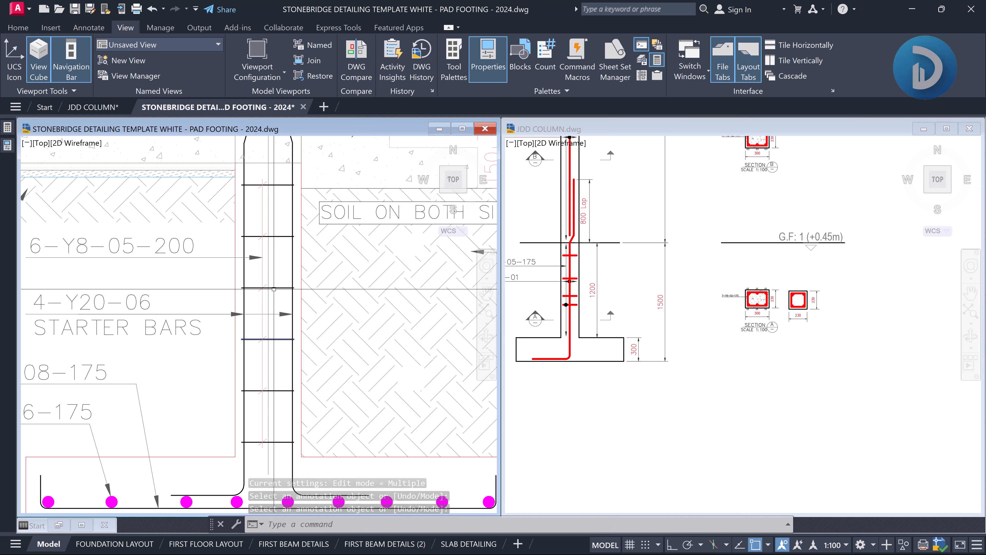
middle_drag(274, 192, 275, 223)
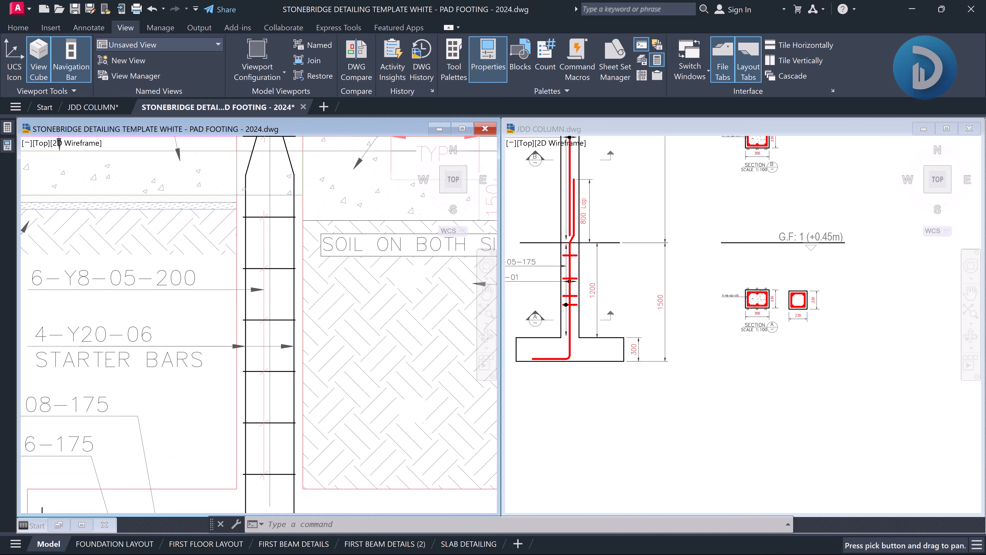
scroll(276, 224, down, 5)
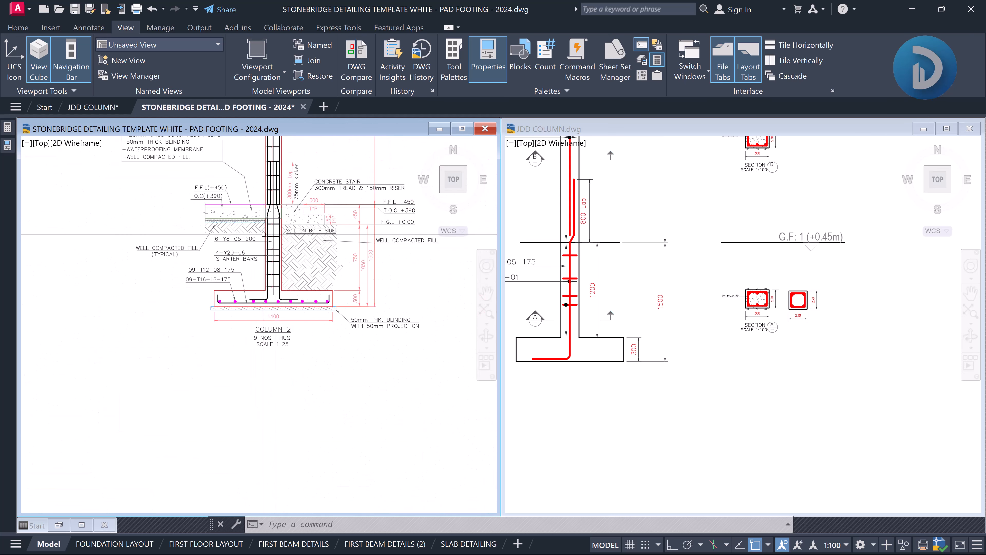
middle_drag(250, 185, 251, 313)
scroll(260, 265, up, 1)
middle_drag(280, 222, 273, 300)
middle_drag(241, 256, 203, 268)
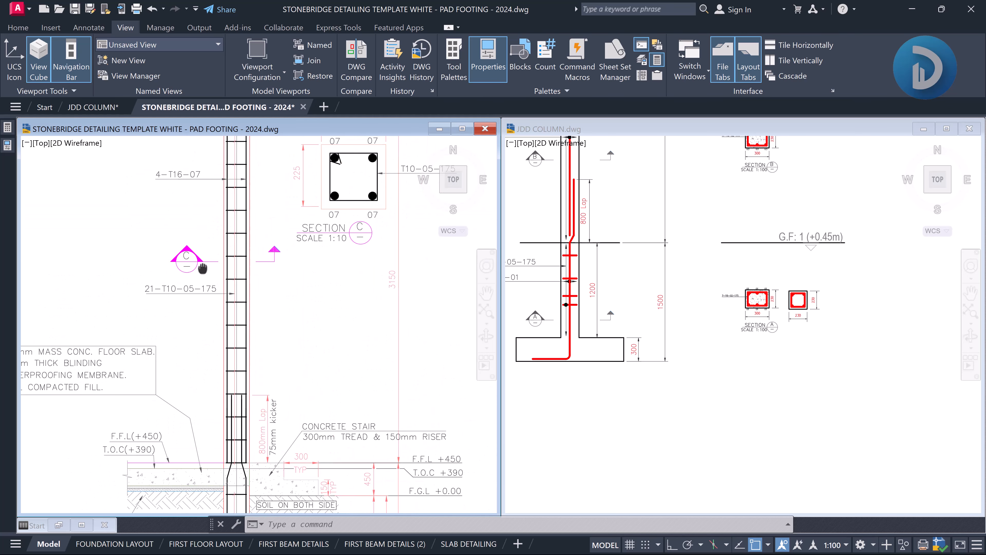
middle_drag(339, 303, 319, 291)
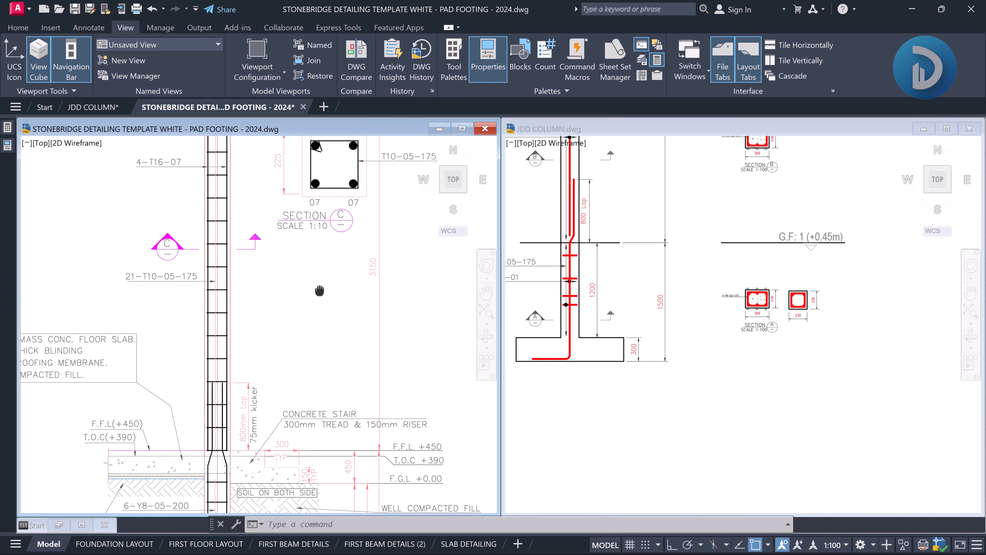
mouse_move(171, 280)
middle_down()
mouse_move(214, 278)
mouse_move(222, 290)
middle_up()
Change the bar type in the link label just below section mark C to Y8, making it 21-Y8-05-175
scroll(214, 278, up, 2)
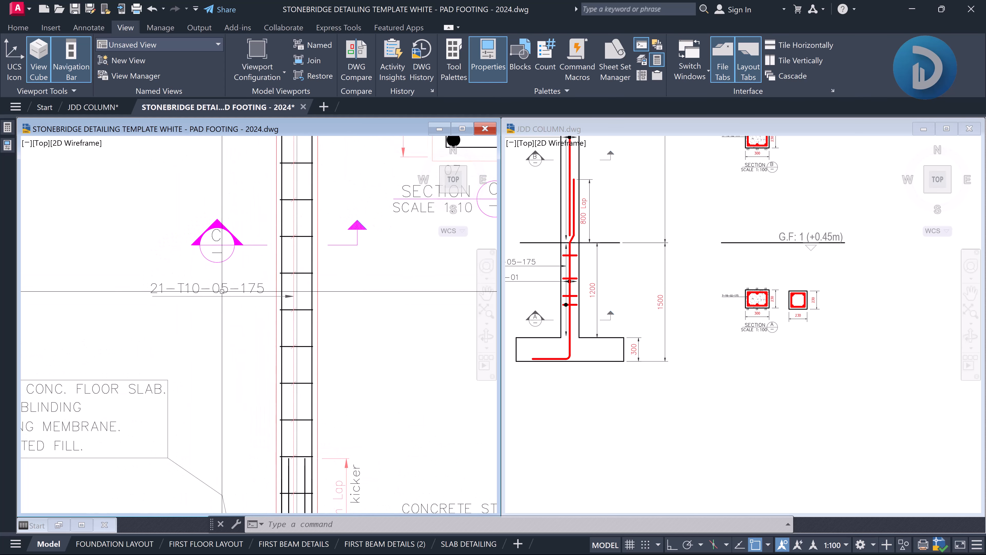
scroll(191, 284, down, 4)
scroll(195, 283, up, 4)
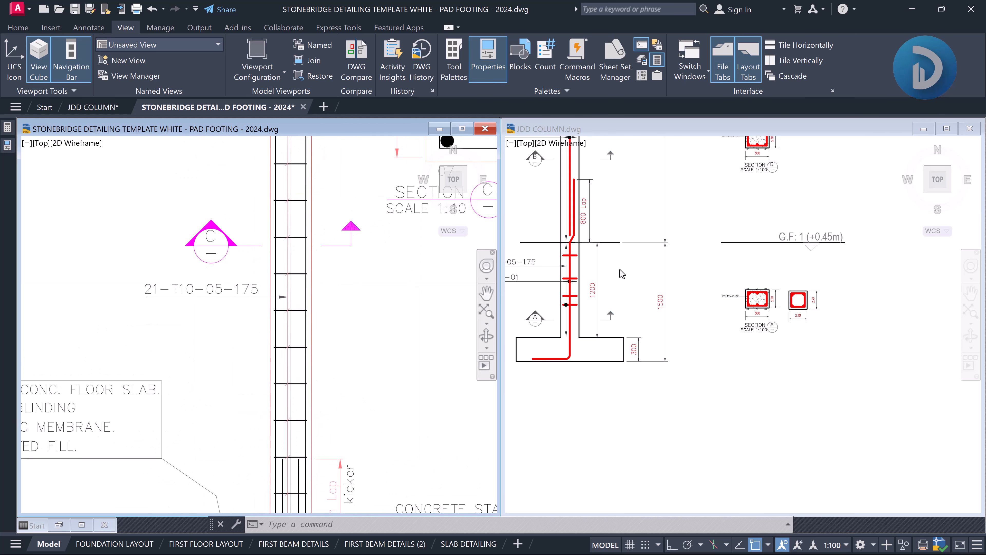
scroll(174, 290, up, 2)
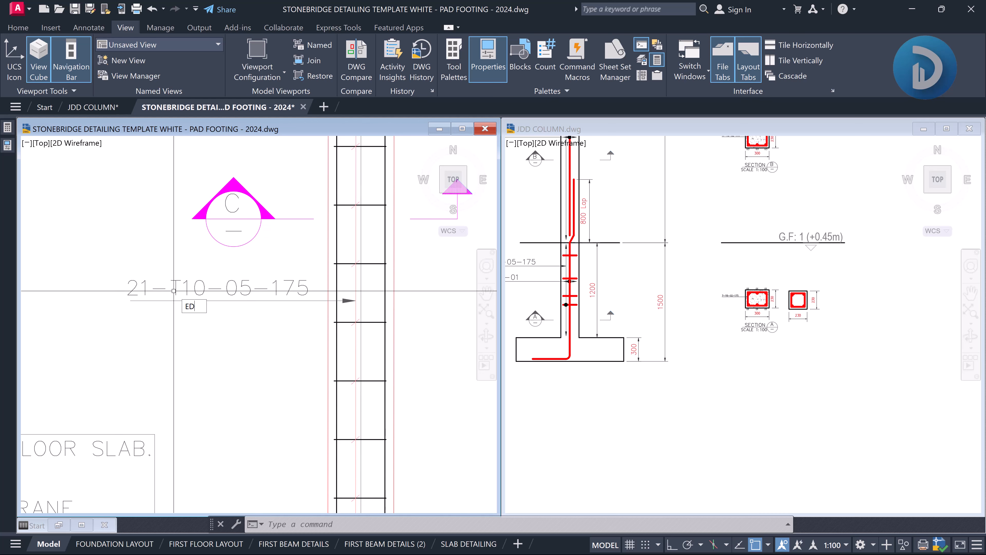
key(Return)
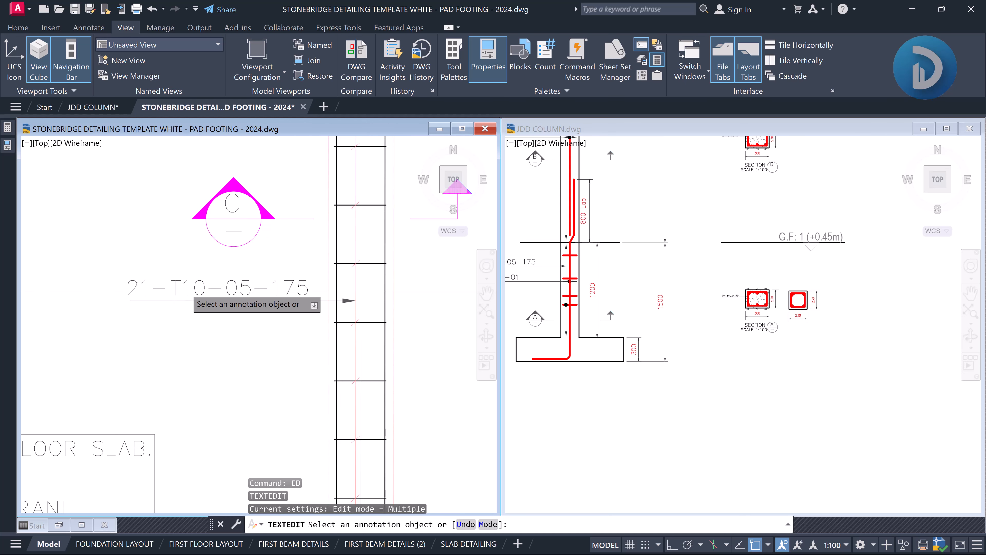
click(187, 290)
double_click(185, 289)
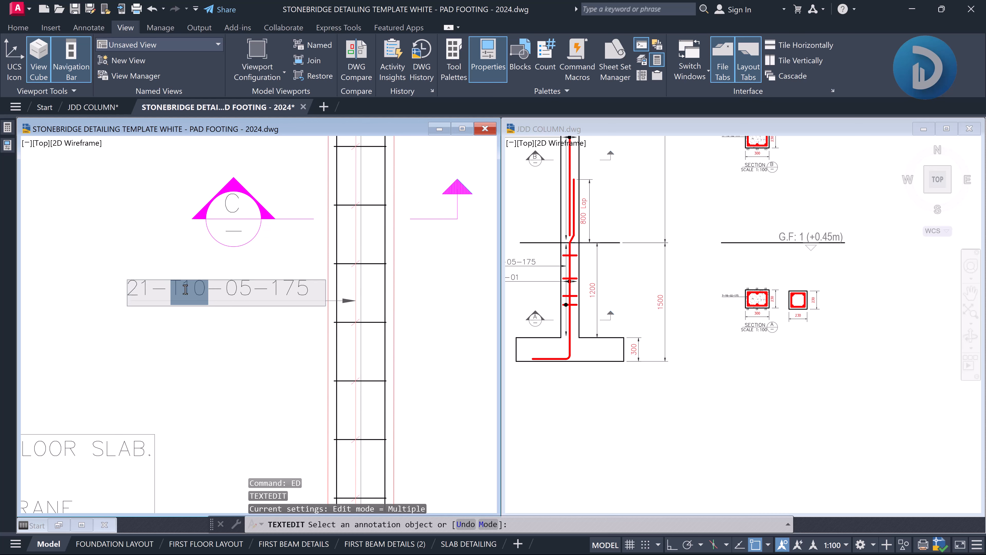
text(Y8)
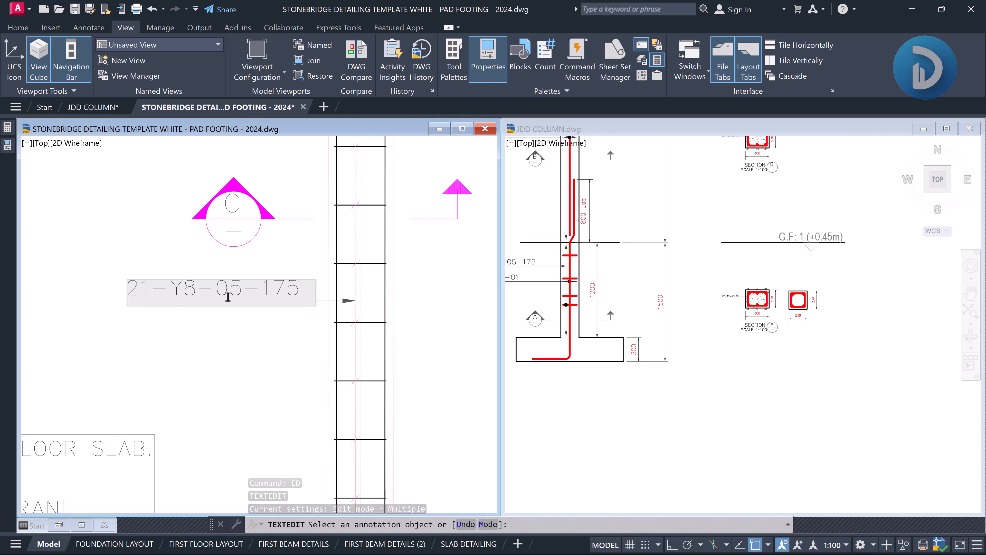
Set the link spacing in the label below section mark C to 200, making it 21-Y8-05-200
scroll(240, 291, down, 5)
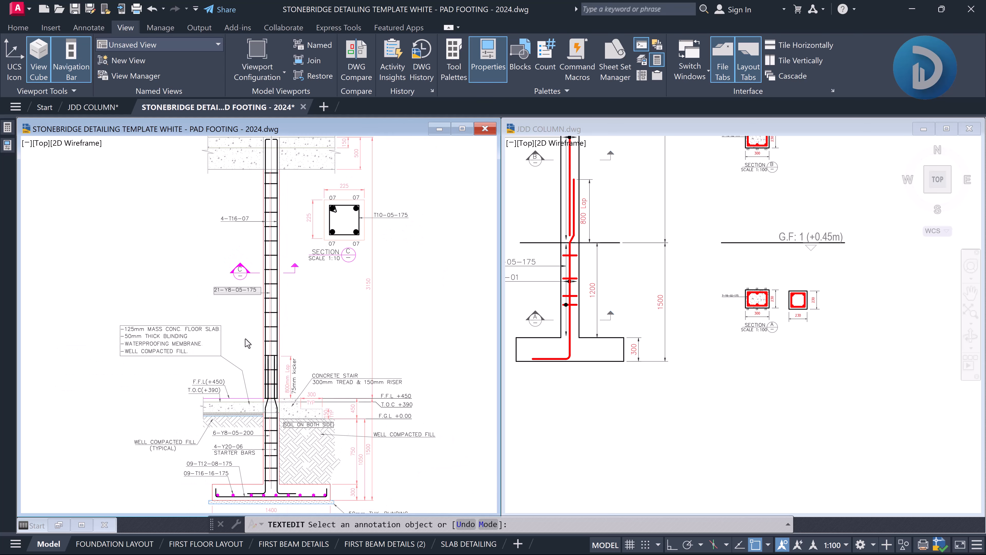
scroll(240, 444, up, 4)
scroll(249, 361, down, 4)
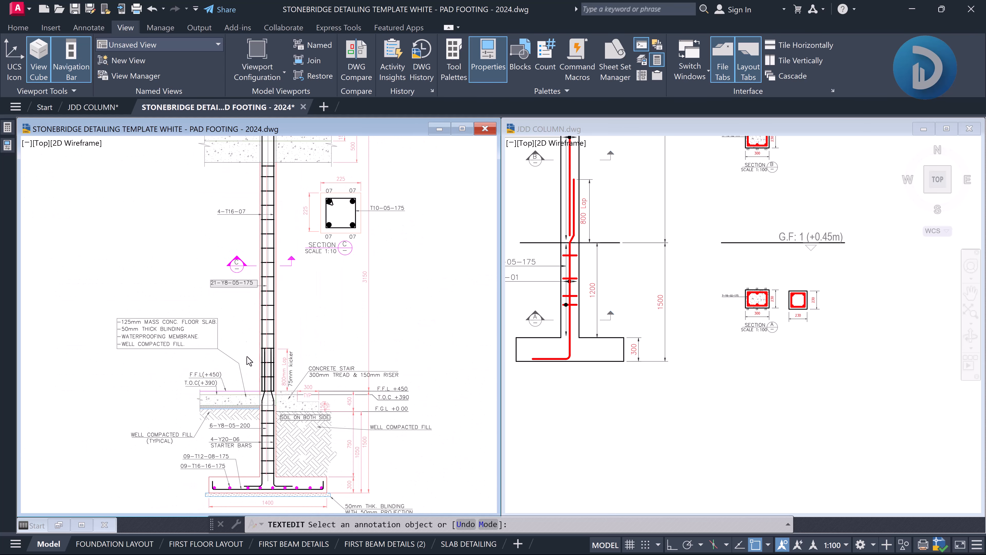
scroll(247, 289, up, 6)
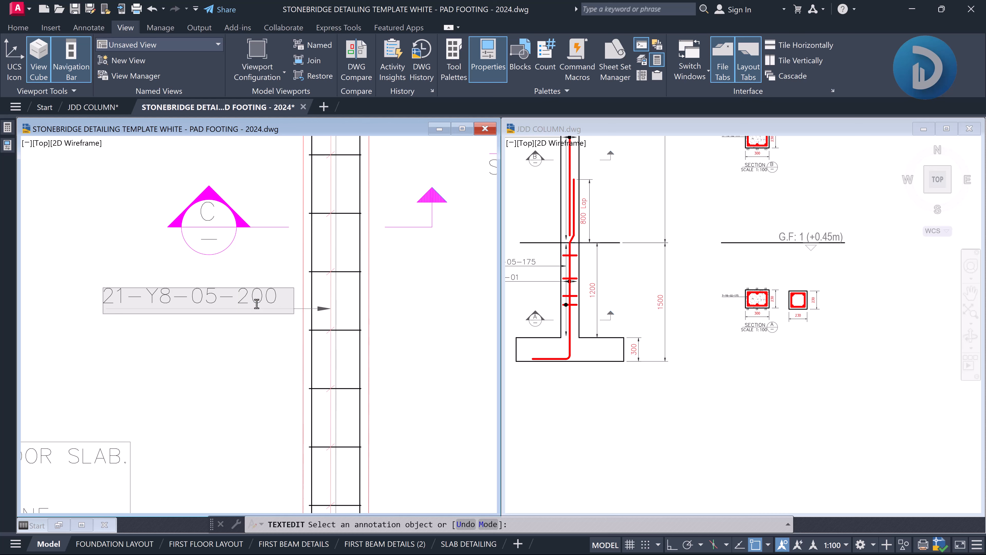
click(260, 272)
Calculate the number of links for the 3150 mm column height at 200 mm spacing as 3150/200
scroll(250, 275, down, 8)
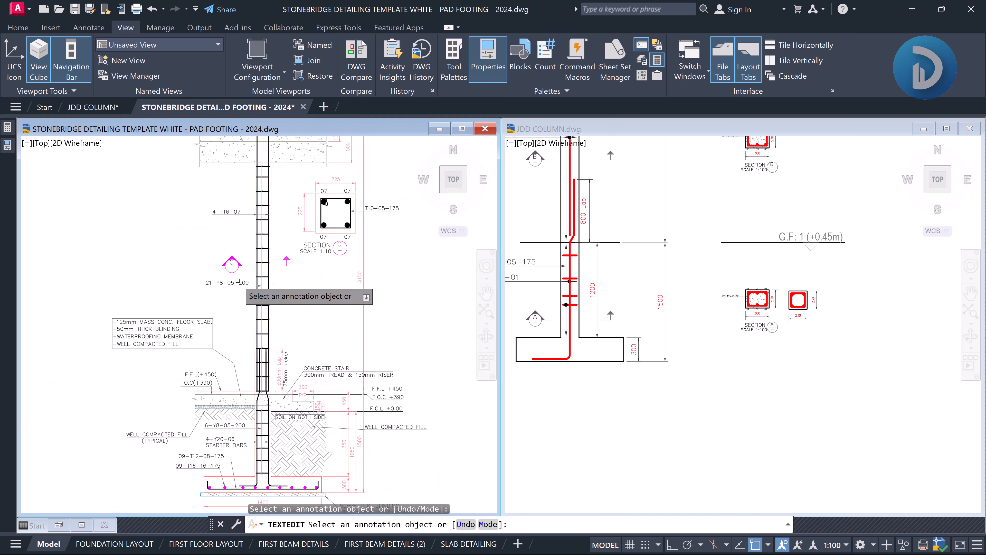
scroll(308, 272, up, 2)
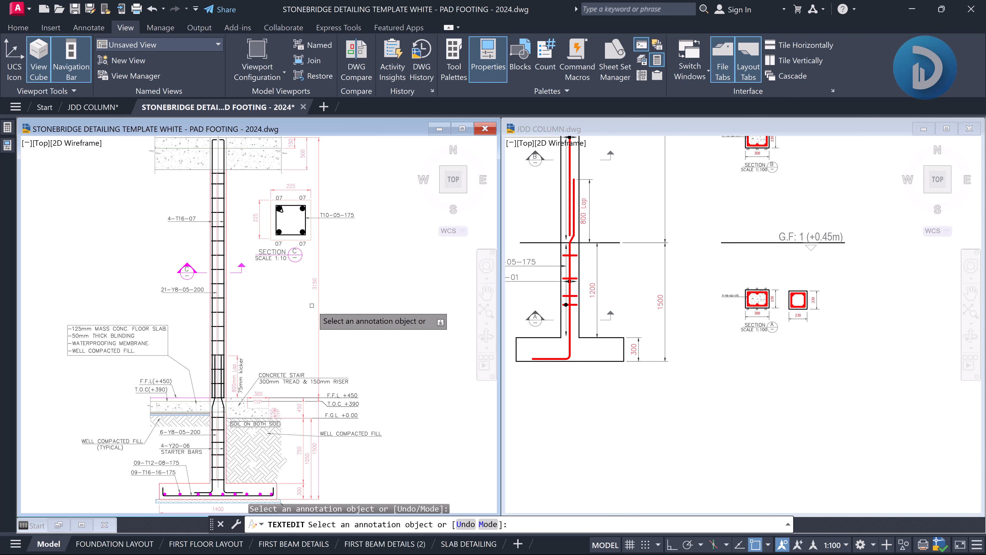
mouse_move(9, 154)
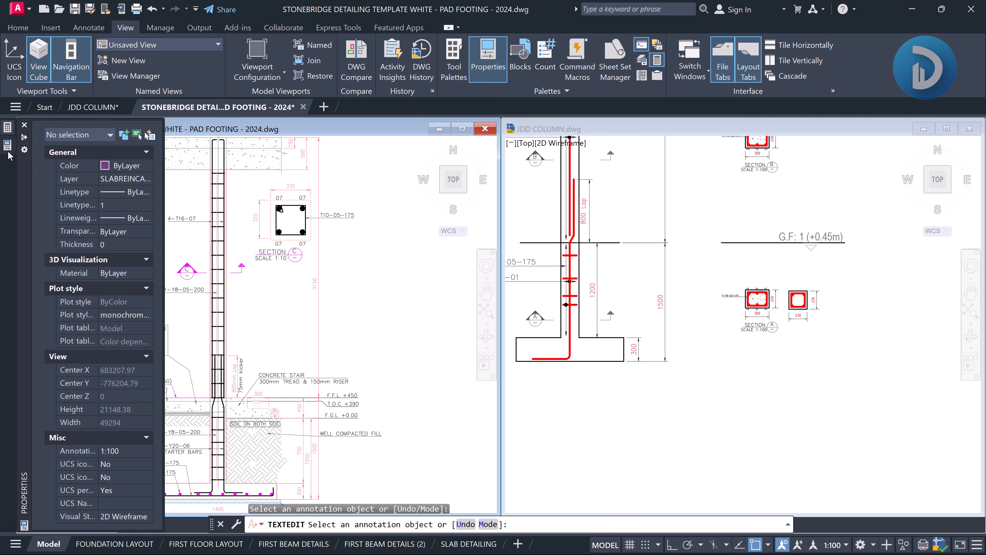
mouse_move(10, 131)
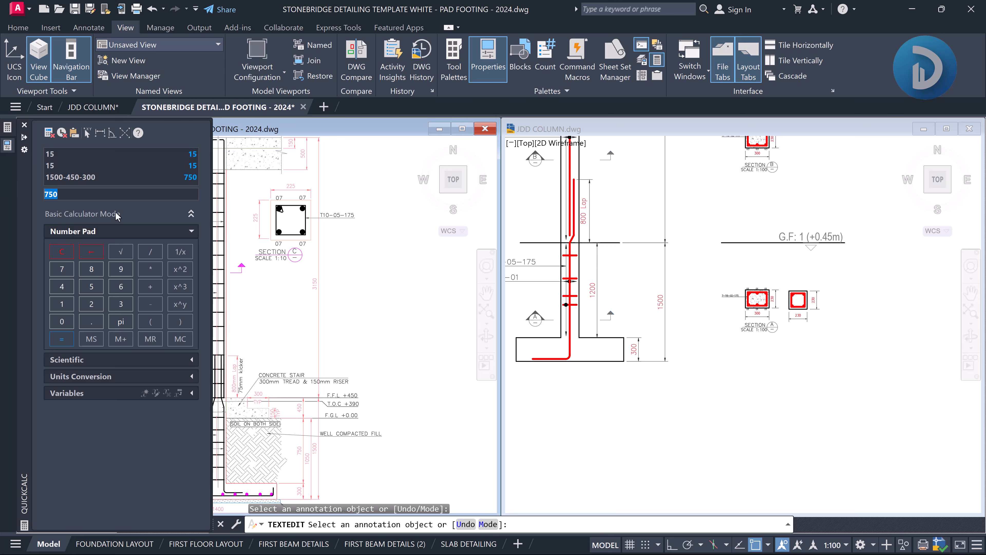
text(3150/200)
key(Return)
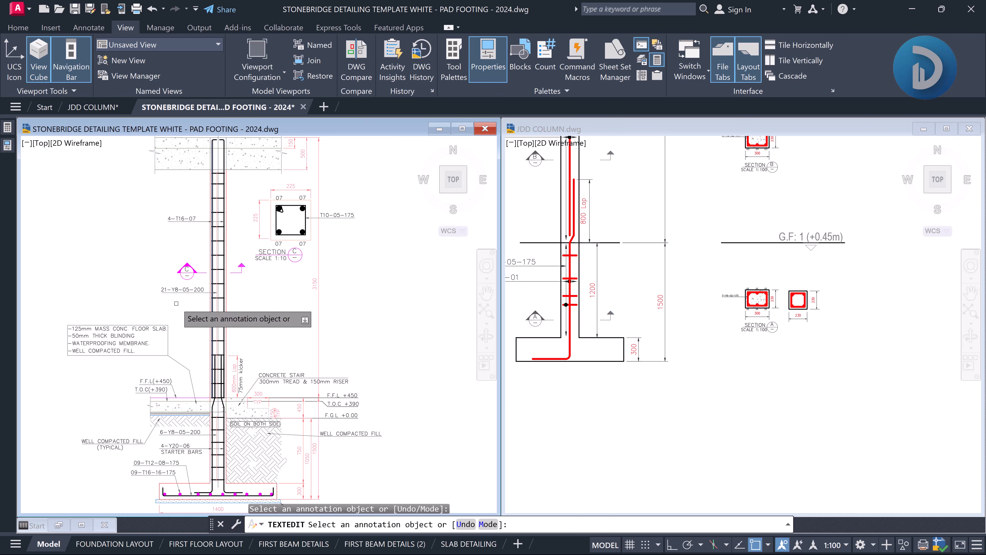
Set the link quantity in the label below section mark C to 16, making it 16-Y8-05-200, and finish the text editing
scroll(153, 272, up, 6)
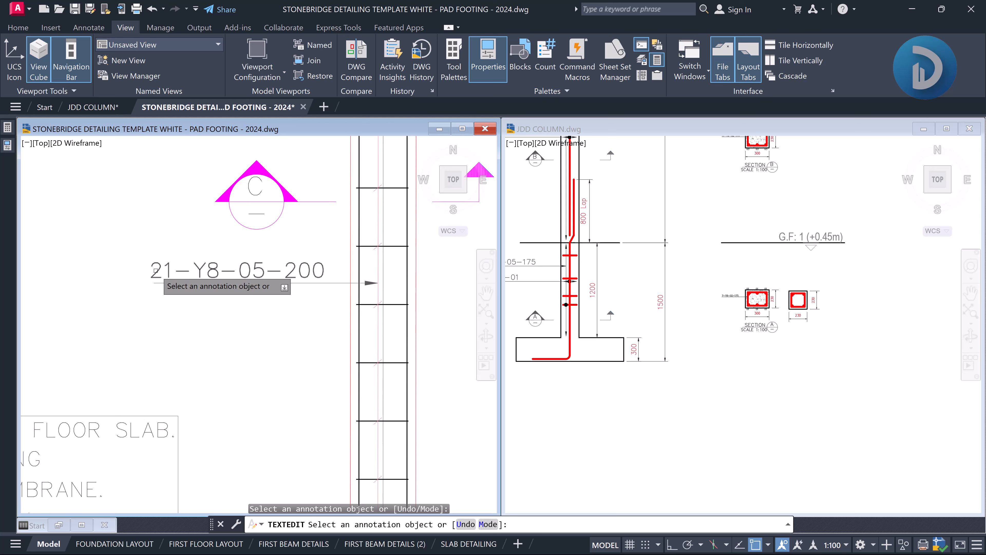
click(156, 271)
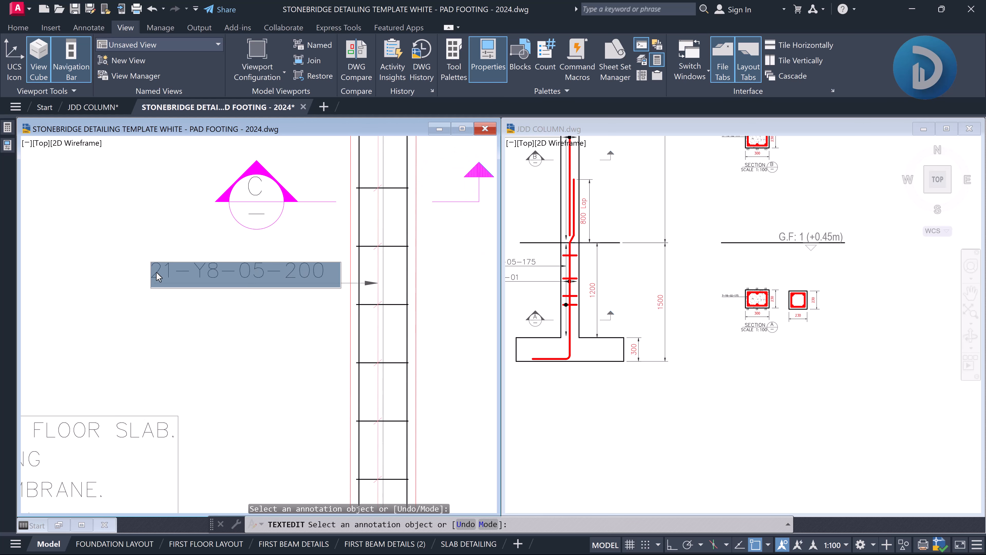
double_click(156, 271)
text(1)
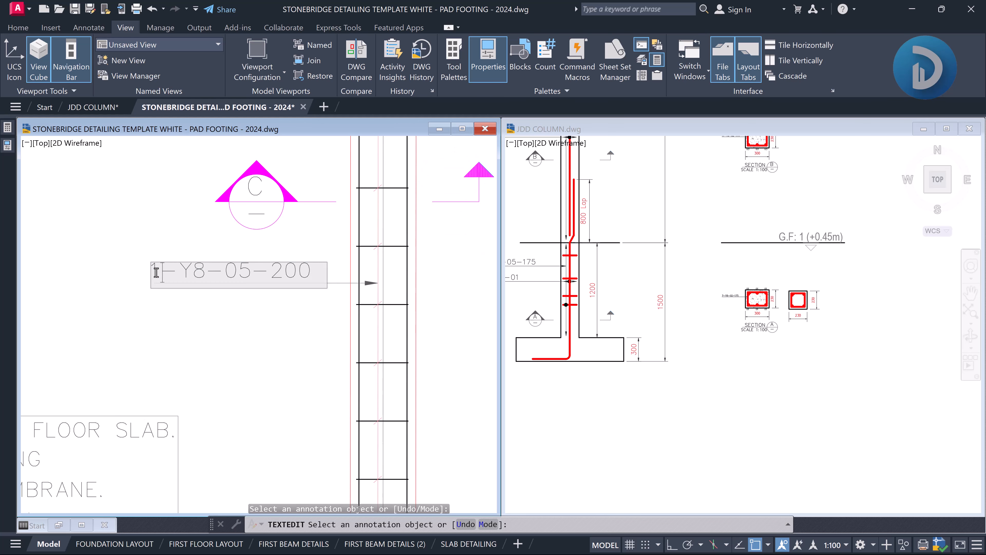
text(6)
click(95, 198)
scroll(105, 211, down, 5)
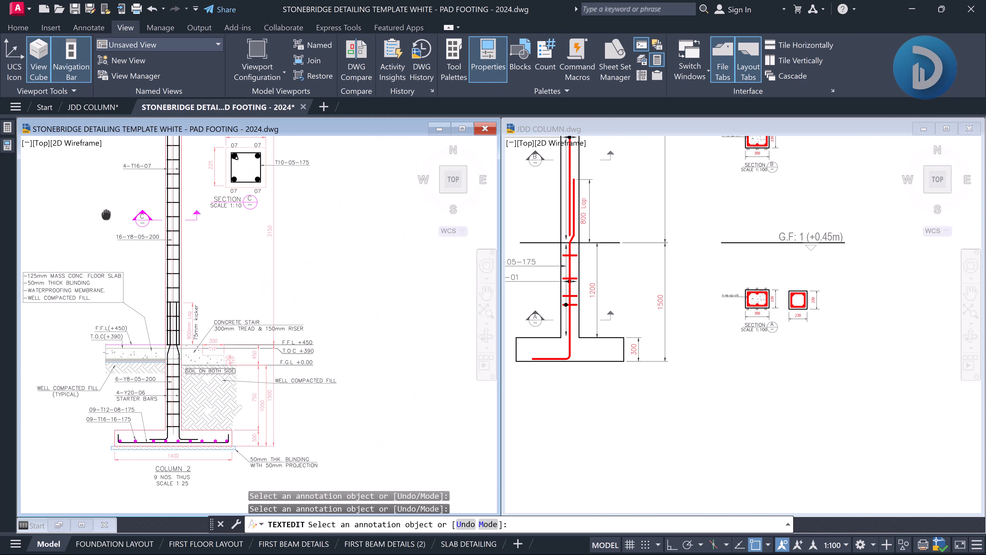
middle_drag(106, 214, 131, 227)
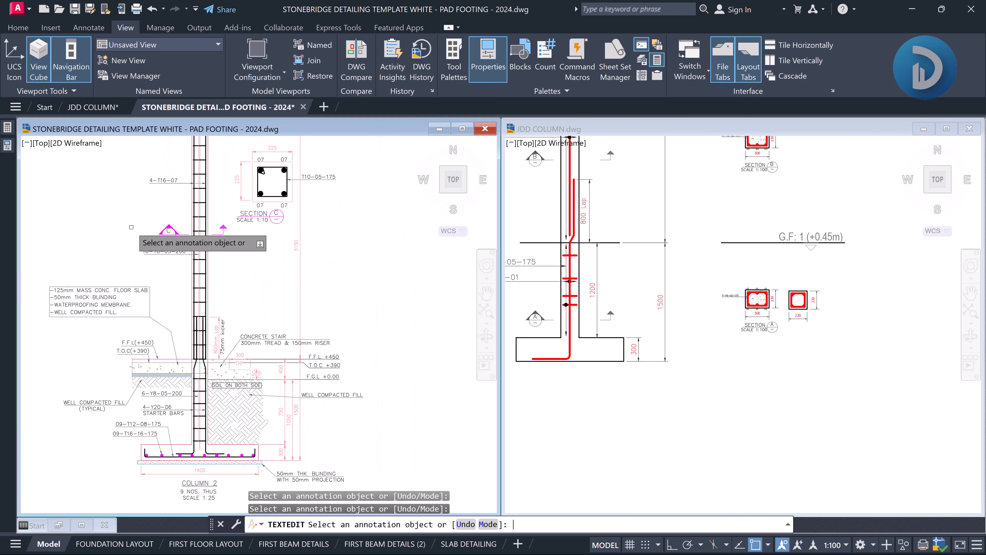
key(Return)
Examine the Column 2 section C detail and the column's top bars and links at the upper beam and slab
mouse_move(232, 203)
middle_down()
mouse_move(303, 294)
mouse_move(285, 248)
middle_up()
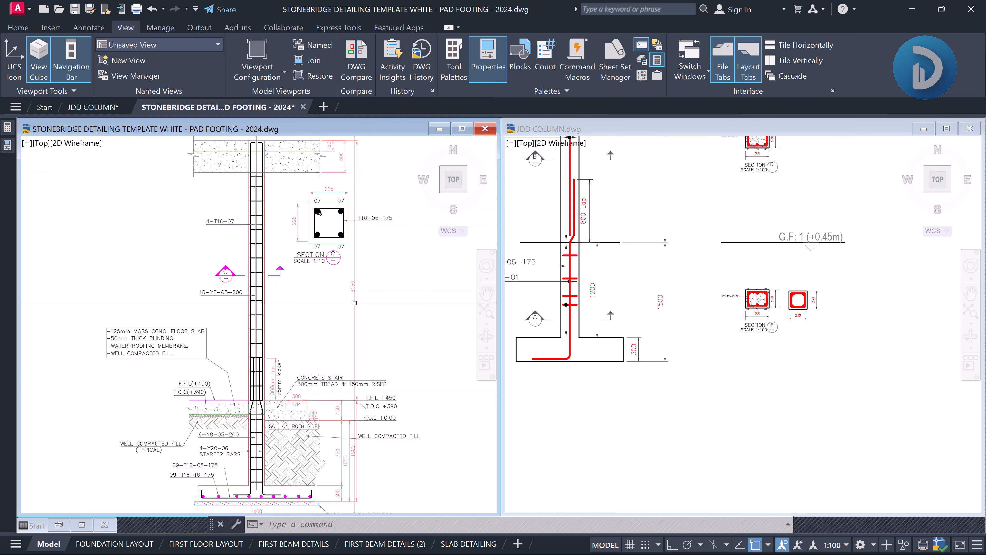
middle_drag(330, 304, 312, 342)
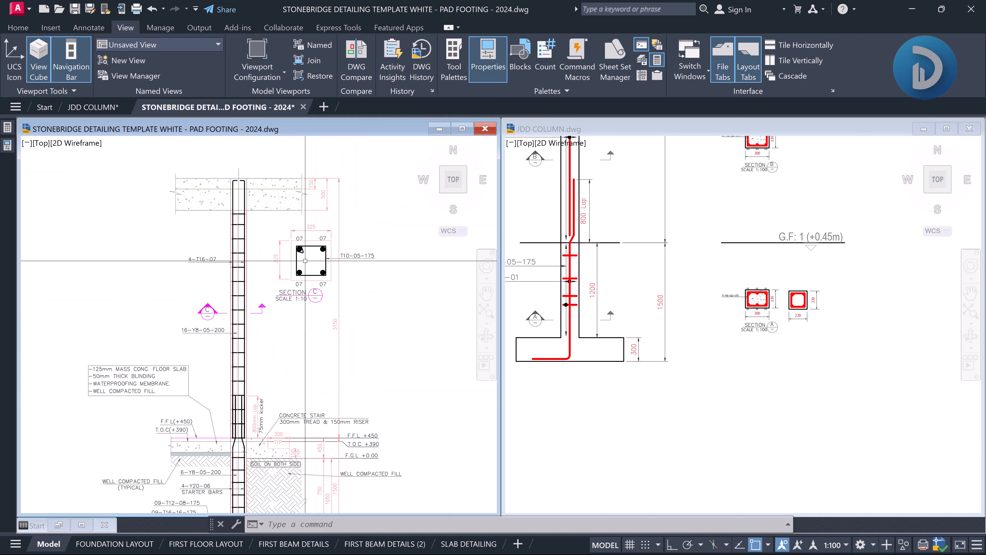
scroll(320, 200, up, 3)
mouse_move(345, 167)
middle_down()
mouse_move(342, 191)
mouse_move(333, 131)
middle_up()
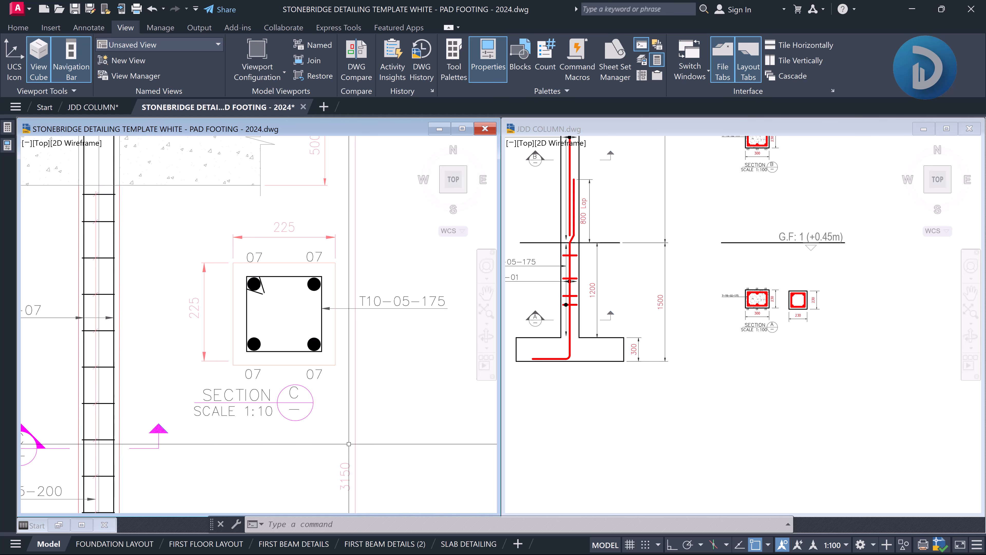
scroll(351, 448, down, 2)
mouse_move(351, 448)
middle_down()
mouse_move(353, 401)
mouse_move(361, 427)
middle_up()
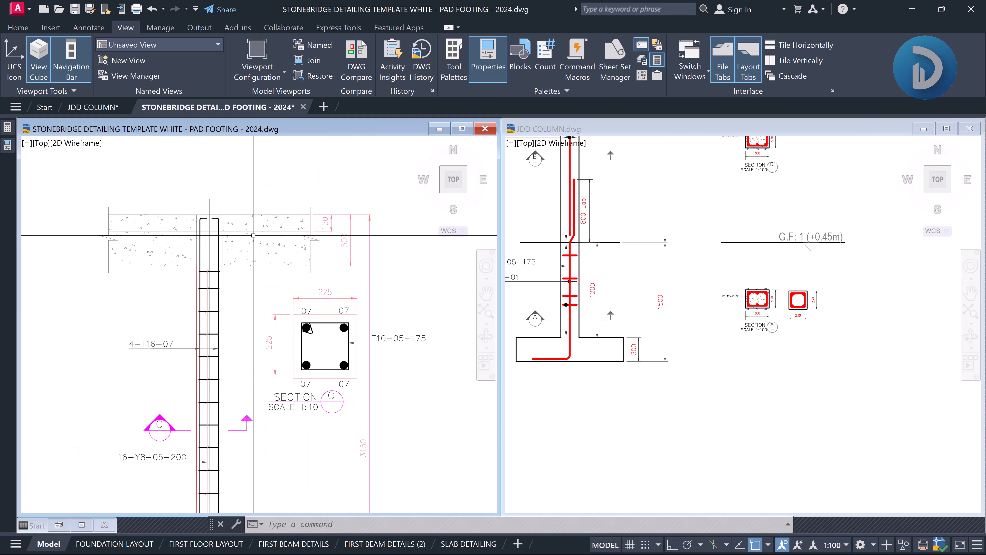
scroll(250, 234, up, 2)
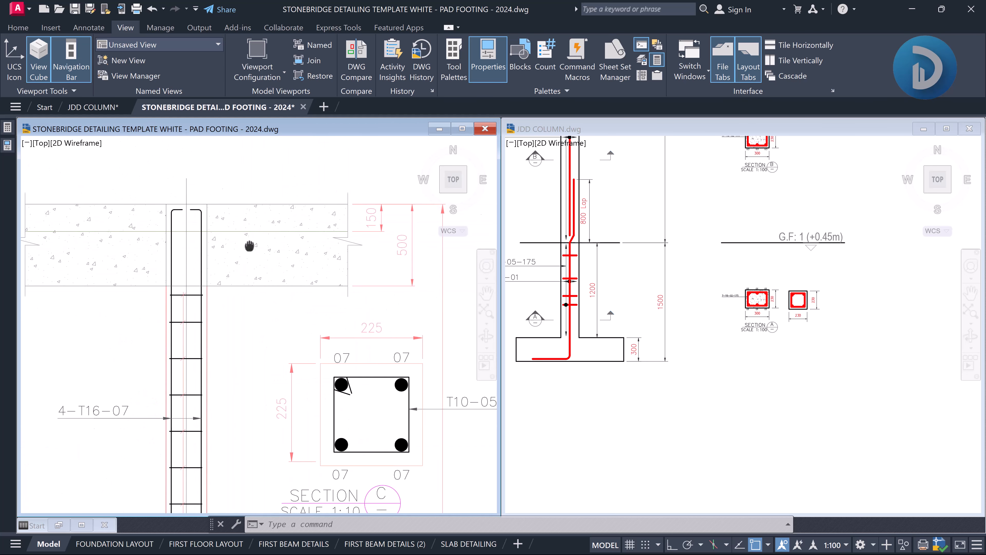
middle_drag(235, 230, 292, 247)
scroll(252, 310, up, 2)
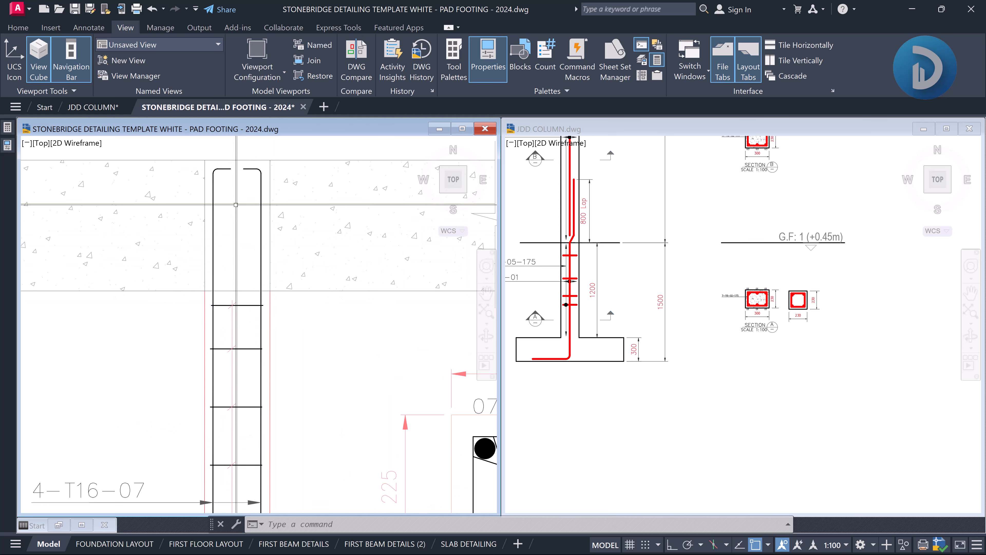
scroll(230, 220, down, 3)
scroll(236, 241, up, 4)
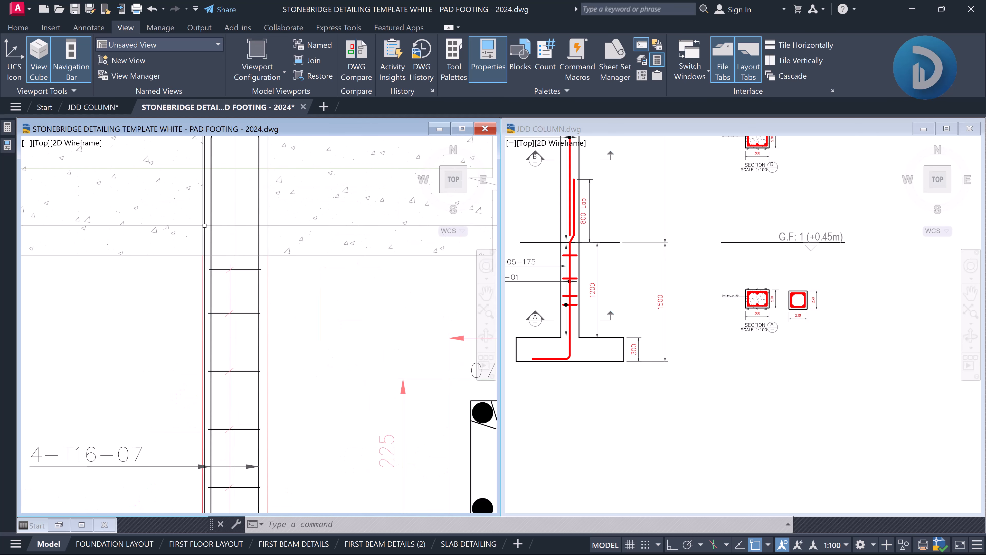
middle_drag(236, 202, 240, 200)
scroll(242, 206, down, 3)
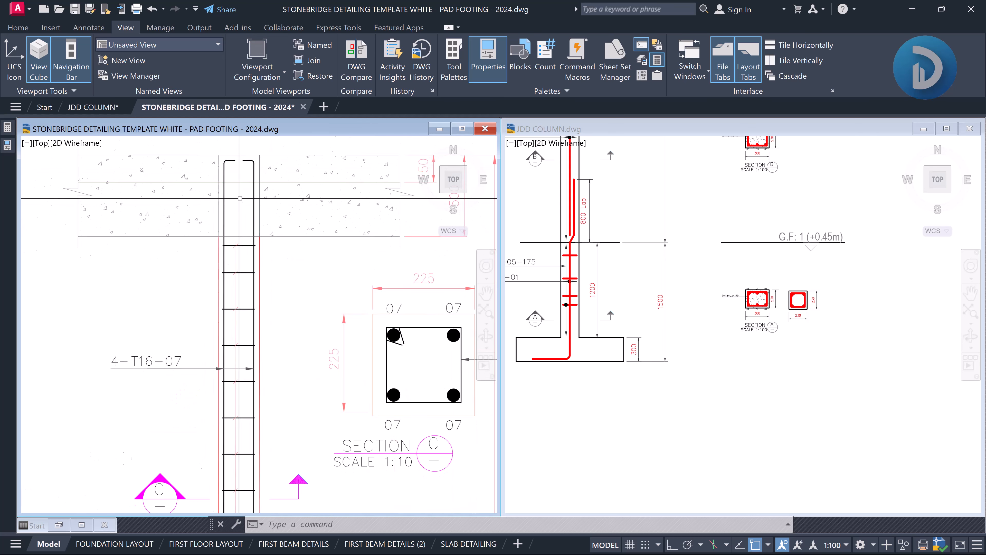
Examine the column's links, main bars and labels from the upper slab down to the lap and starter bars
scroll(249, 217, up, 4)
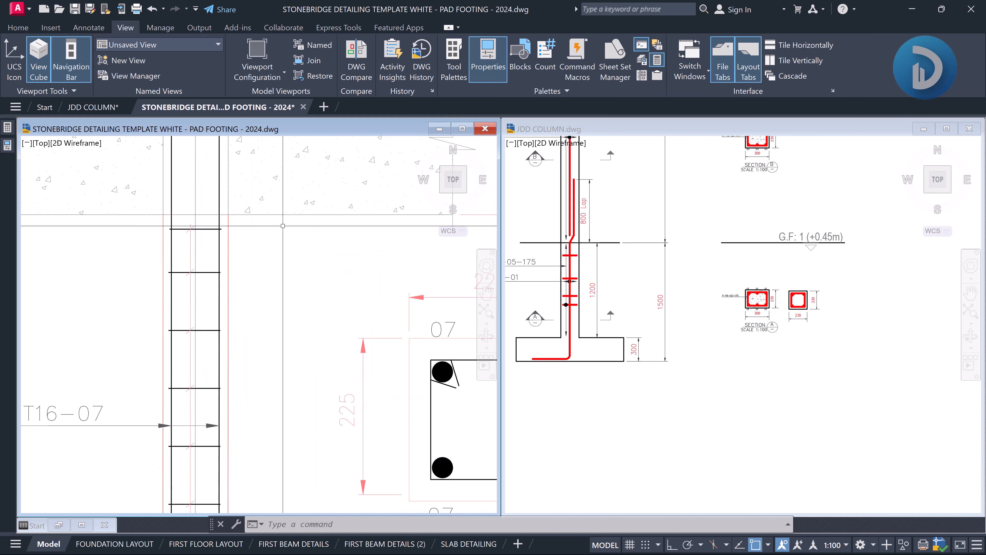
scroll(283, 226, down, 5)
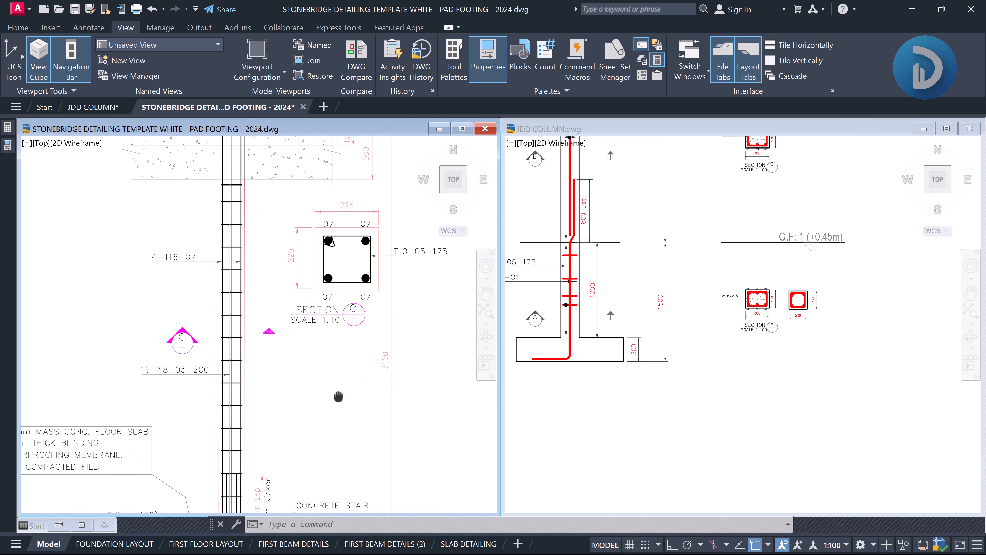
scroll(318, 305, down, 2)
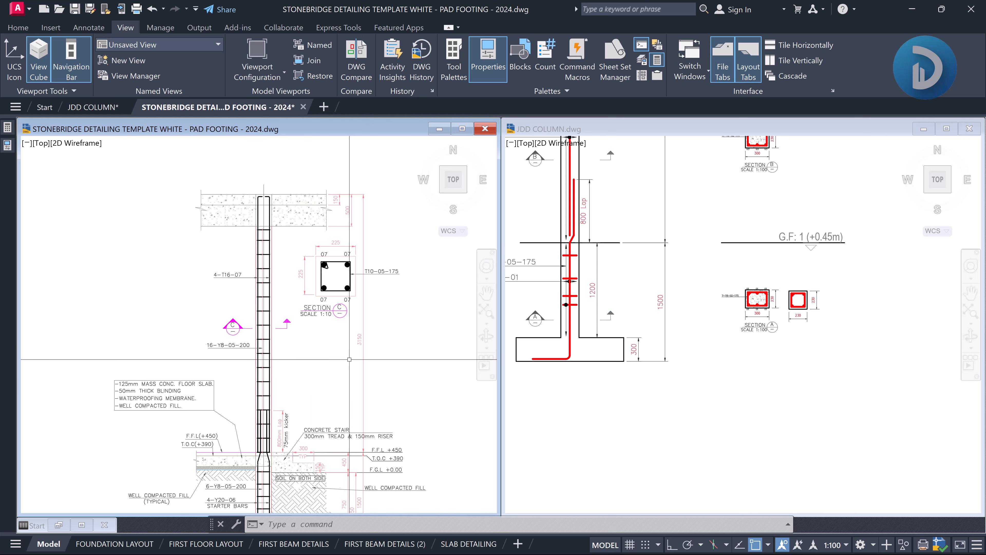
scroll(350, 338, up, 2)
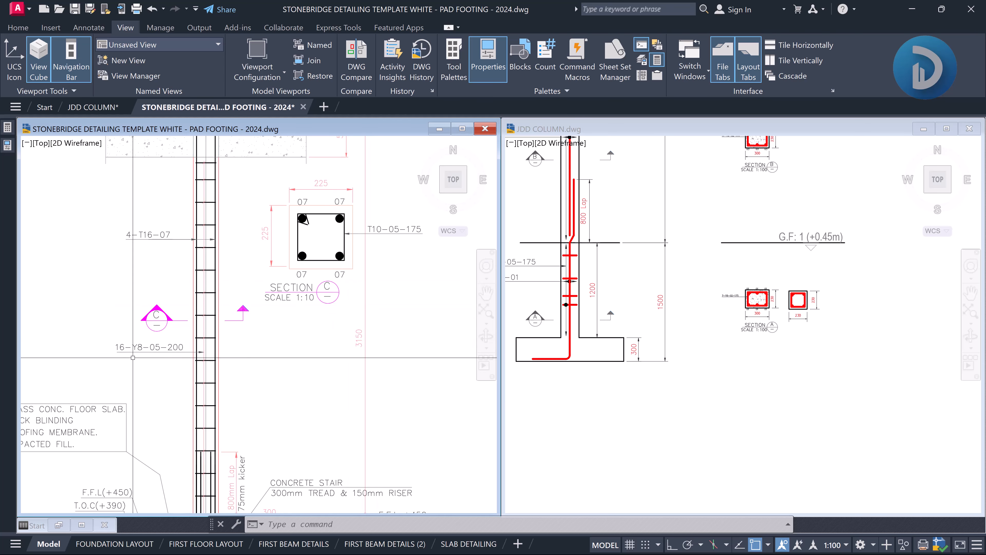
mouse_move(120, 358)
middle_down()
mouse_move(158, 322)
mouse_move(194, 239)
middle_up()
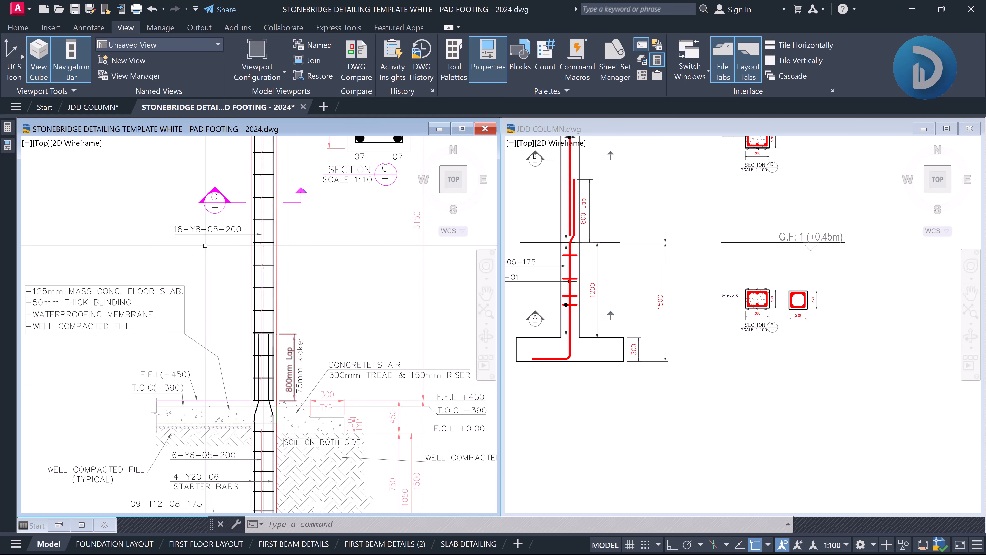
scroll(205, 239, up, 2)
scroll(243, 276, down, 4)
scroll(256, 340, up, 2)
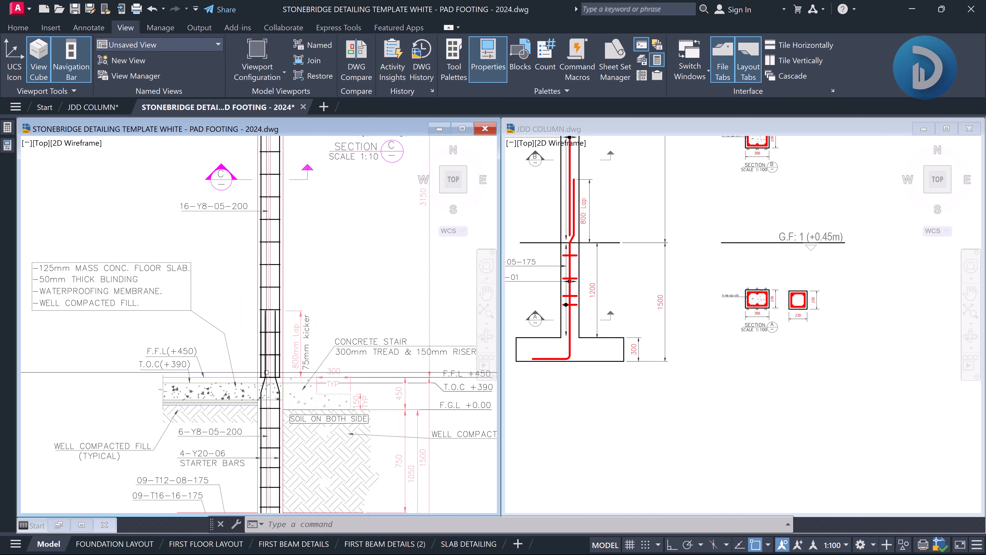
scroll(268, 362, up, 2)
scroll(249, 381, down, 2)
middle_drag(226, 282, 234, 418)
scroll(222, 363, down, 2)
scroll(235, 410, up, 2)
scroll(234, 417, down, 1)
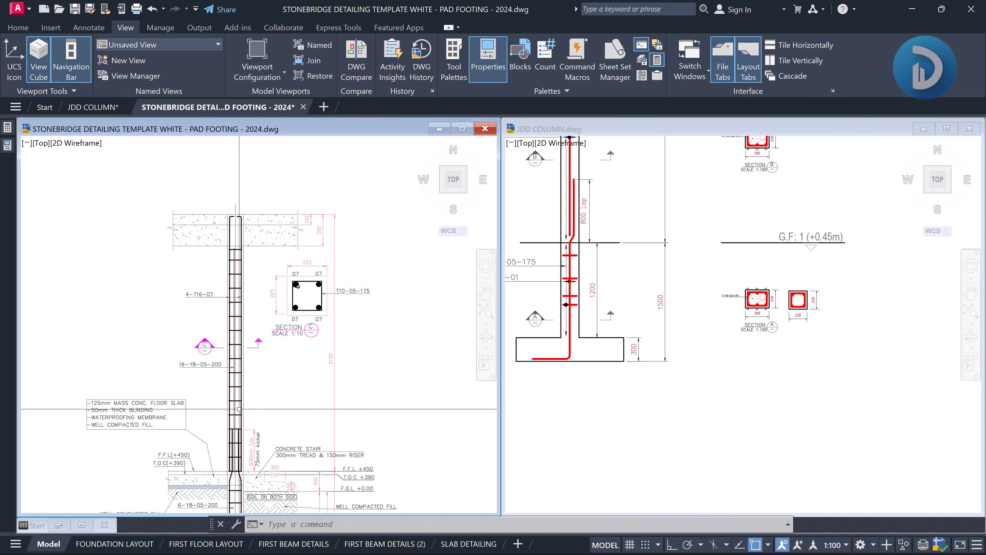
Erase the column link at the base of the lap, at the F.F.L. +450 line where the starter bars crank
scroll(233, 483, up, 3)
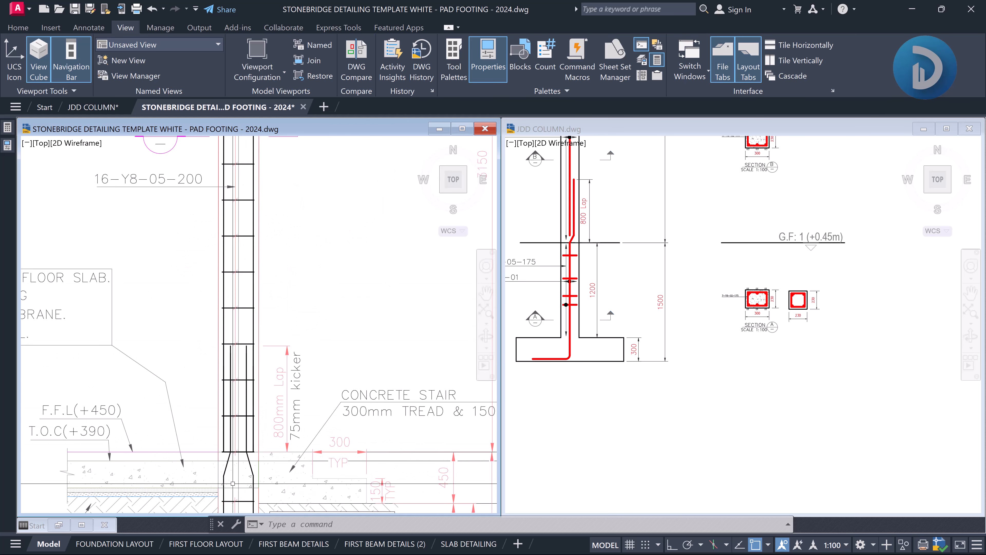
scroll(229, 449, up, 6)
middle_click(228, 450)
middle_click(229, 450)
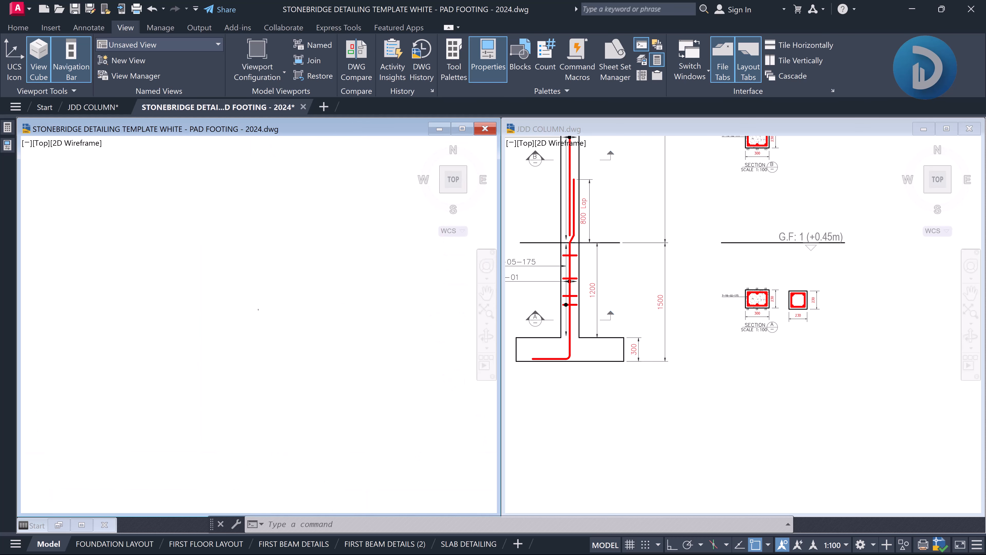
scroll(218, 420, up, 10)
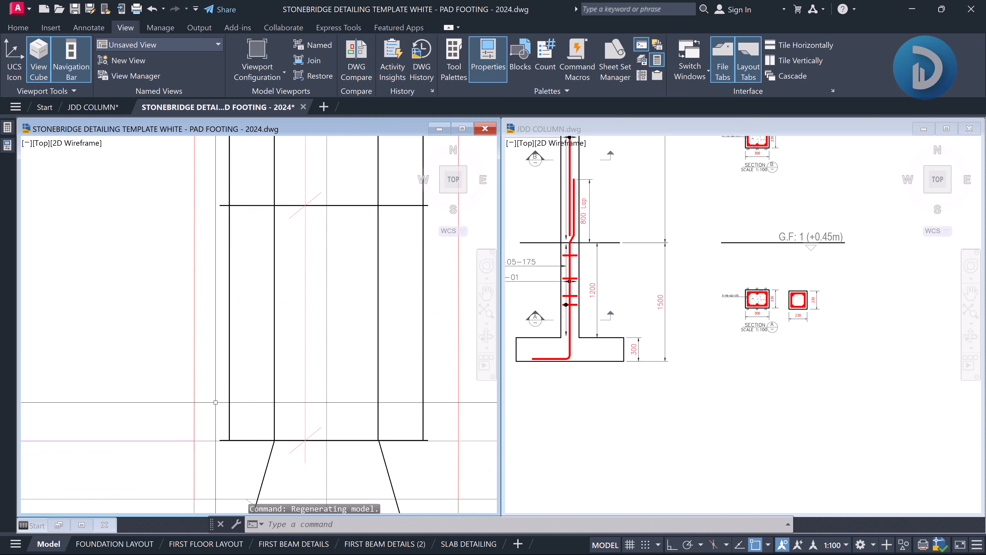
click(212, 414)
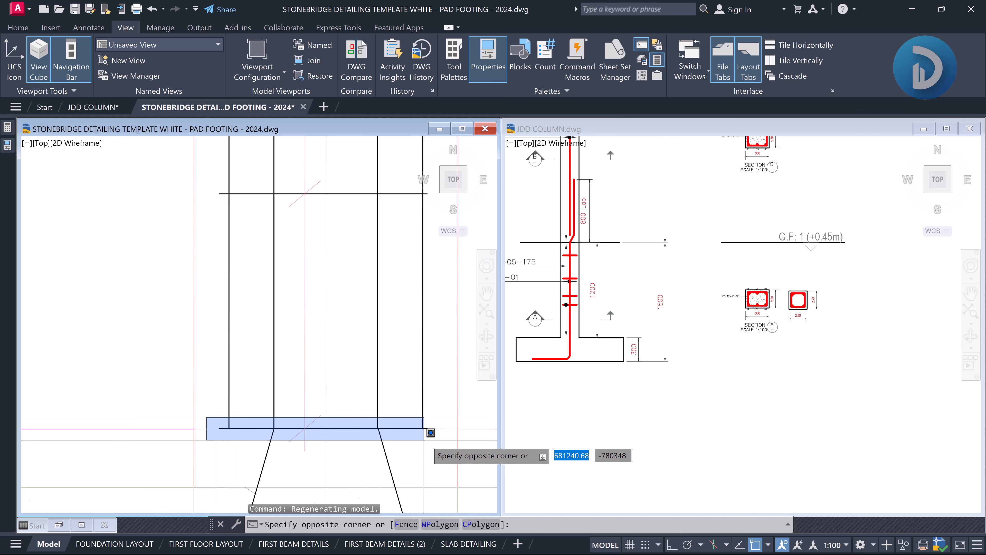
click(442, 437)
text(E)
key(Return)
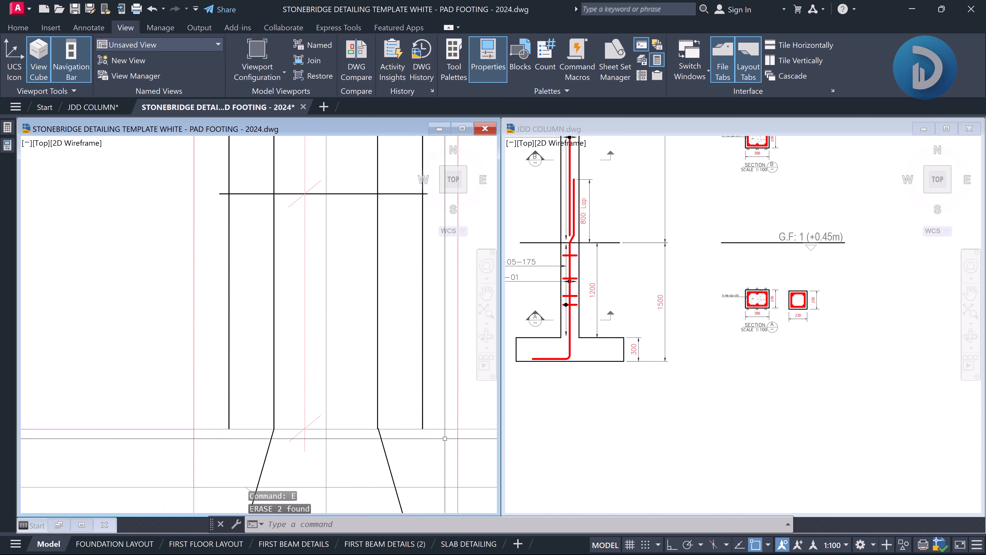
Change the lap dimension text beside the 75mm kicker note to 1000mm Lap and finish the text editing
scroll(321, 387, down, 8)
middle_drag(285, 311, 283, 345)
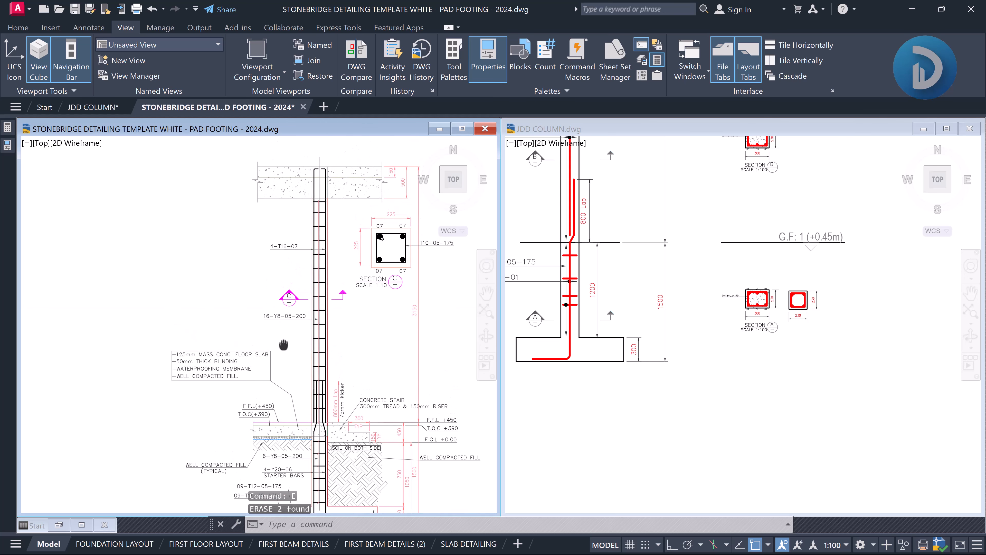
scroll(312, 385, up, 5)
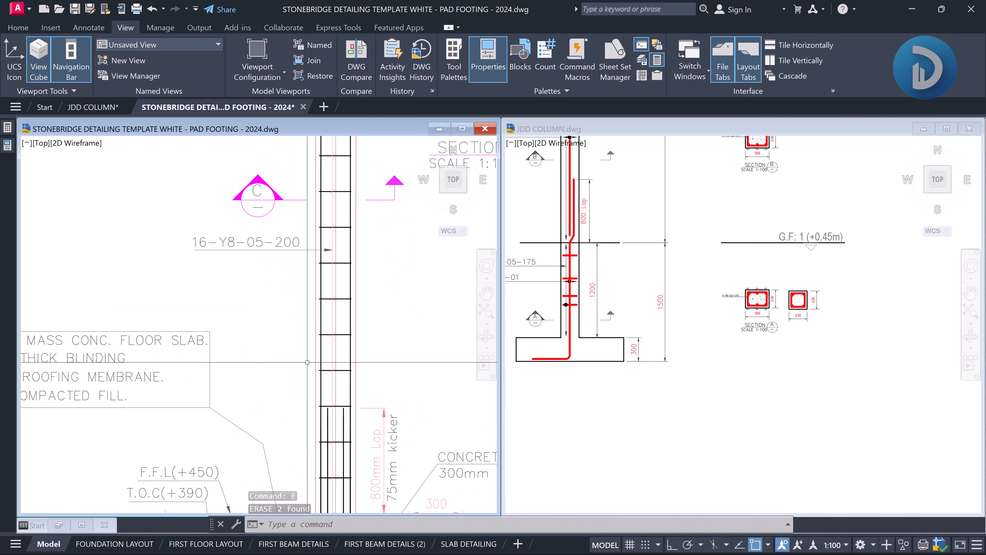
scroll(312, 353, down, 7)
scroll(311, 345, up, 8)
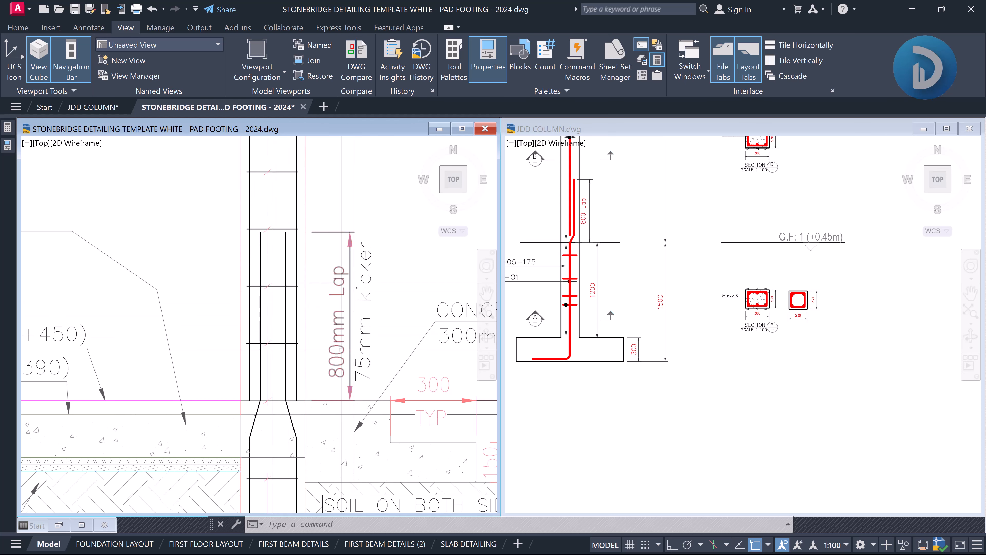
mouse_move(5, 148)
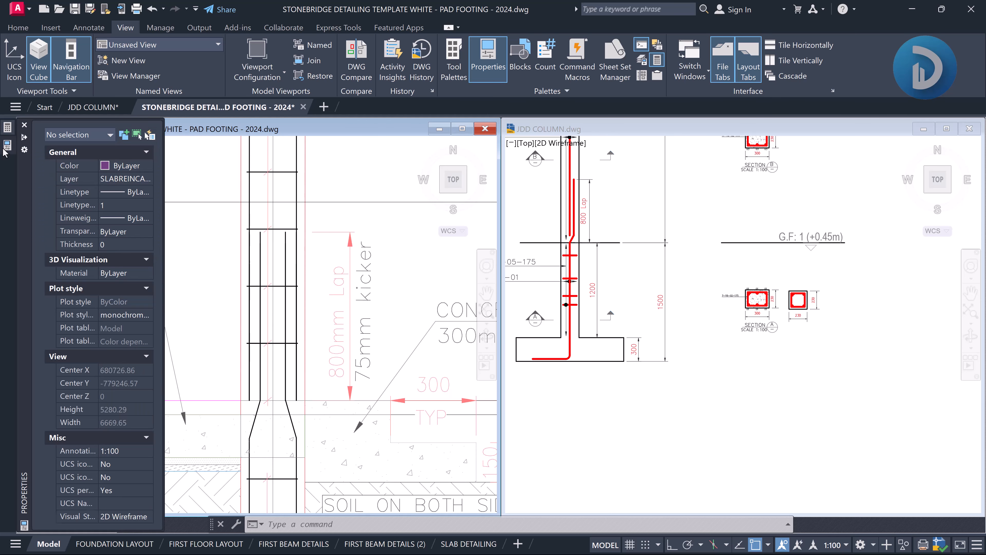
mouse_move(6, 128)
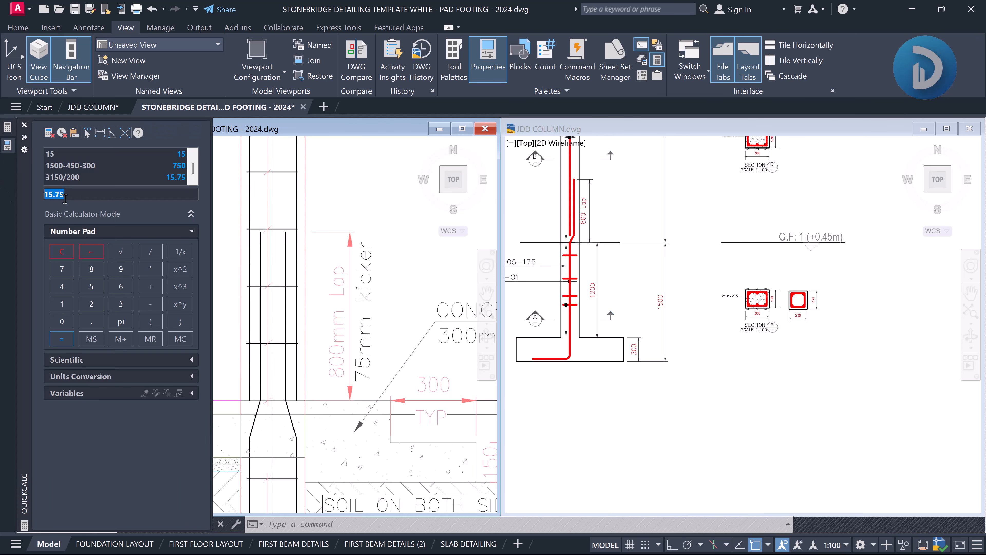
click(63, 323)
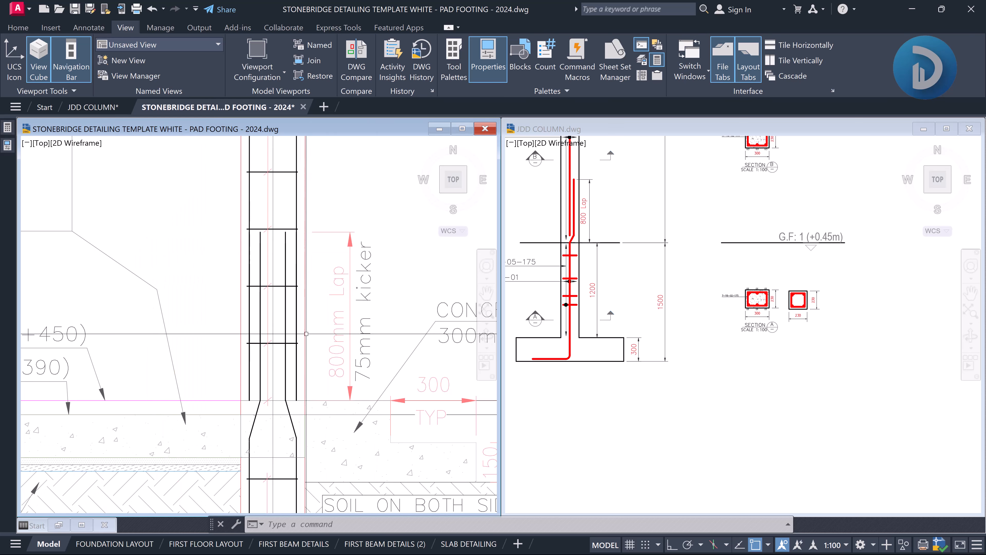
click(332, 359)
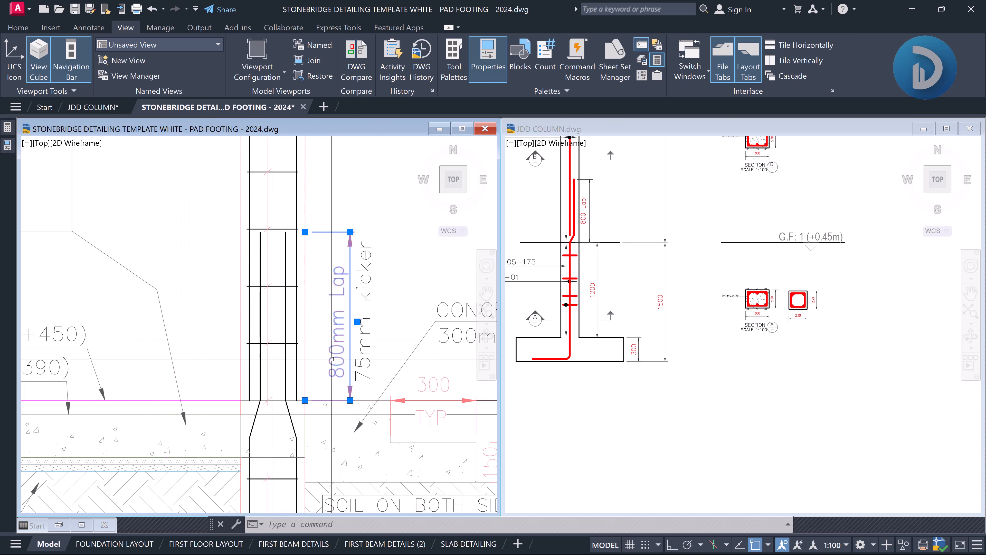
double_click(332, 359)
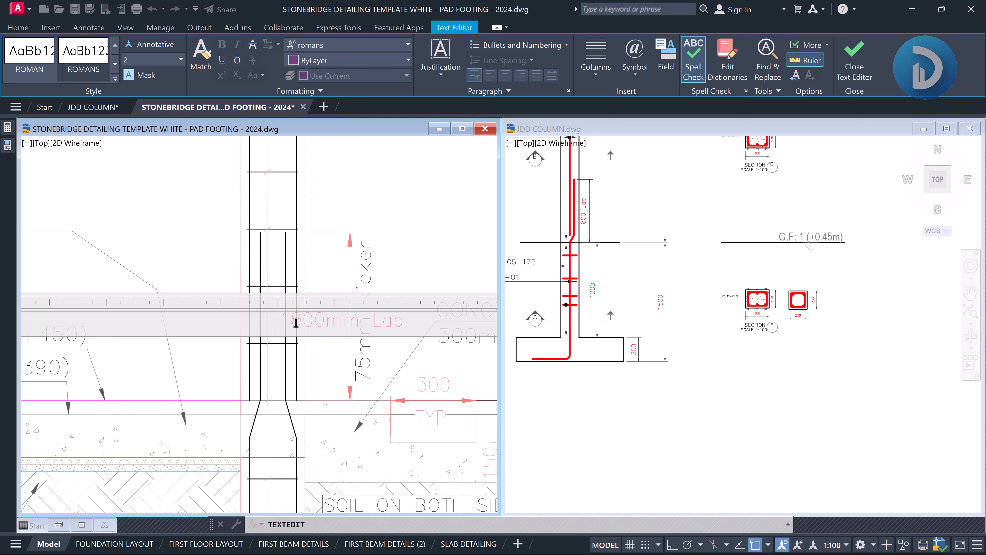
click(383, 241)
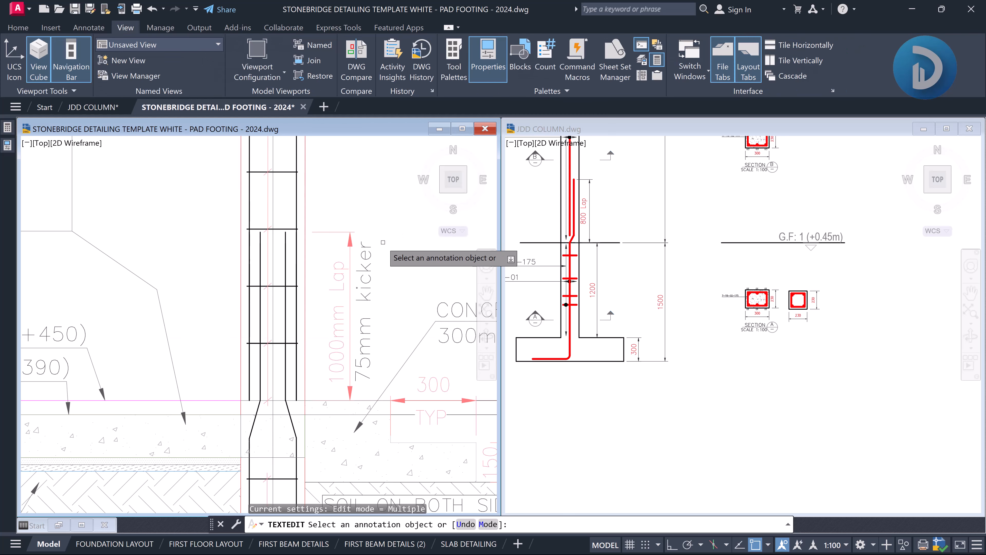
key(Return)
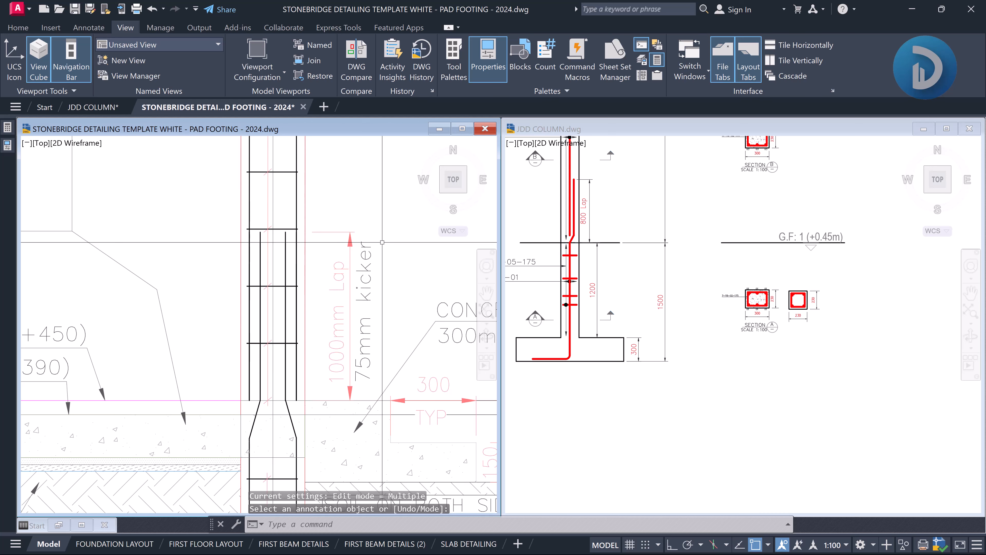
Draw a rectangle across the column bars at the base of the lap to mark the kicker, and erase it
text(REC)
key(Return)
scroll(241, 388, up, 3)
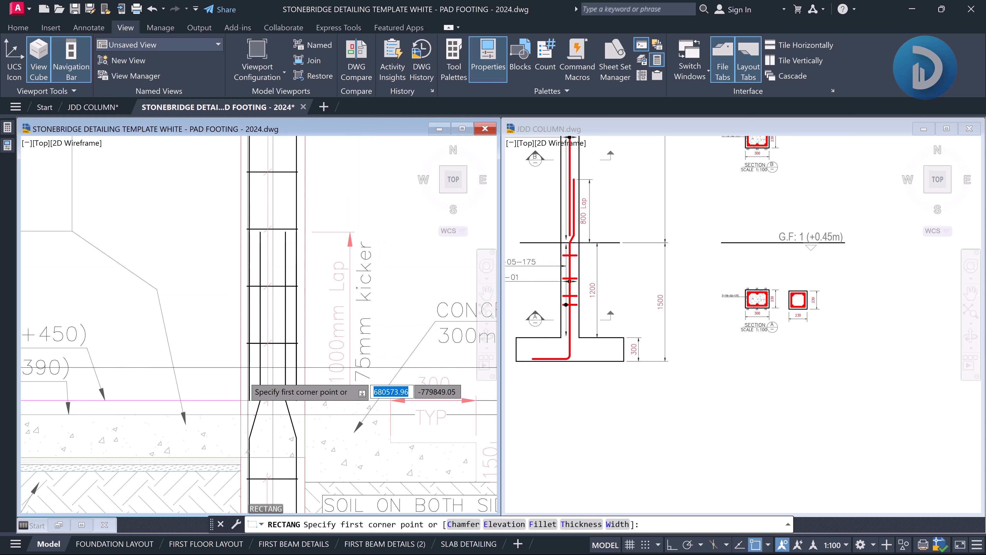
click(212, 408)
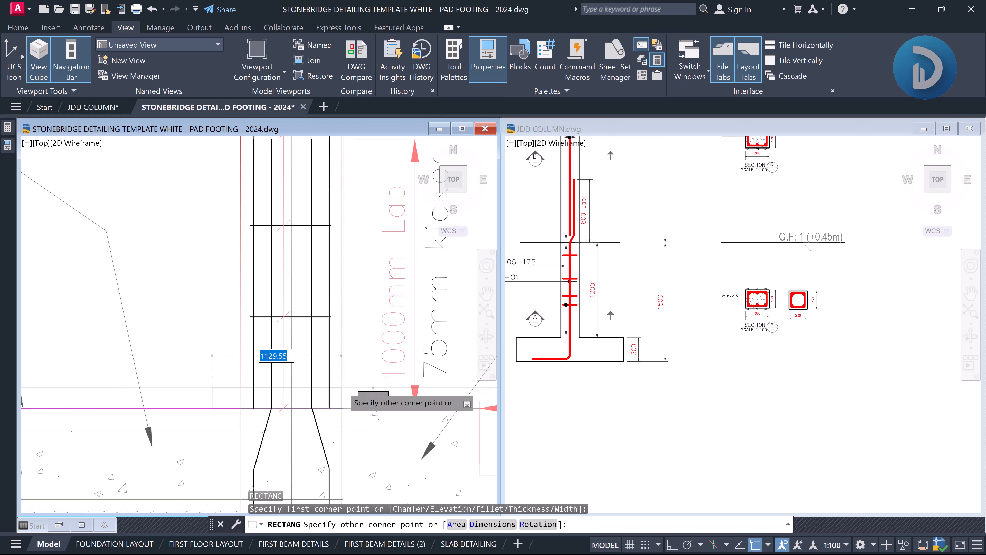
click(369, 381)
scroll(369, 380, down, 3)
scroll(335, 391, up, 3)
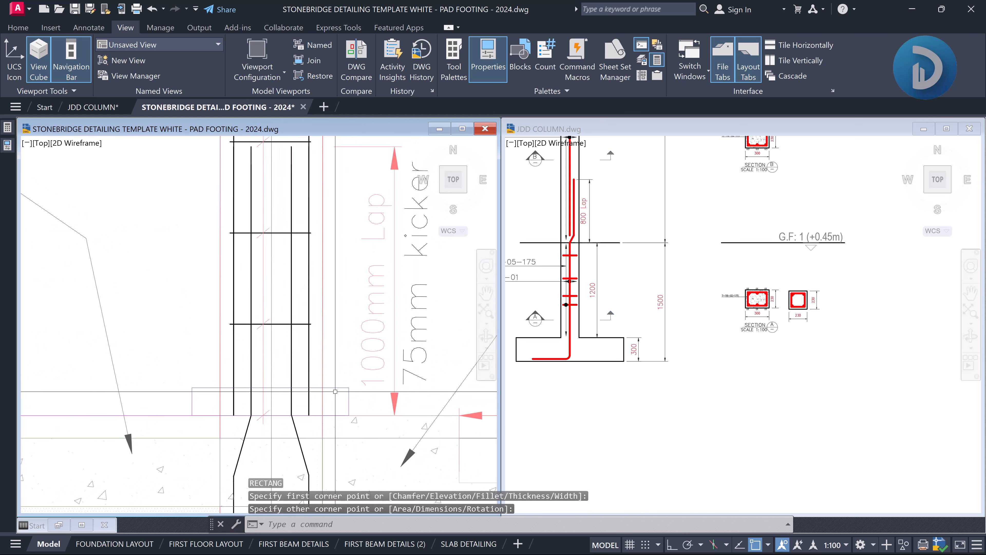
click(343, 388)
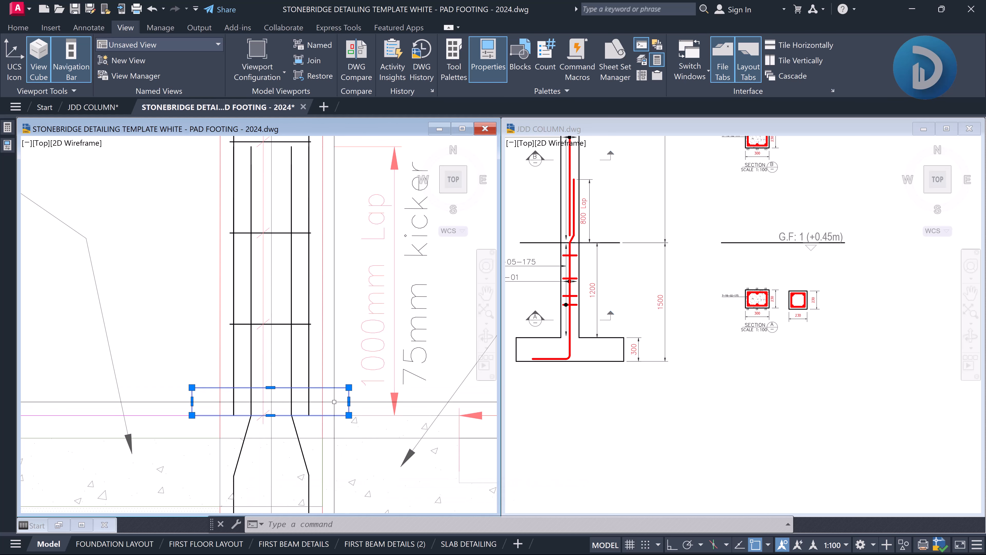
text(e)
key(Return)
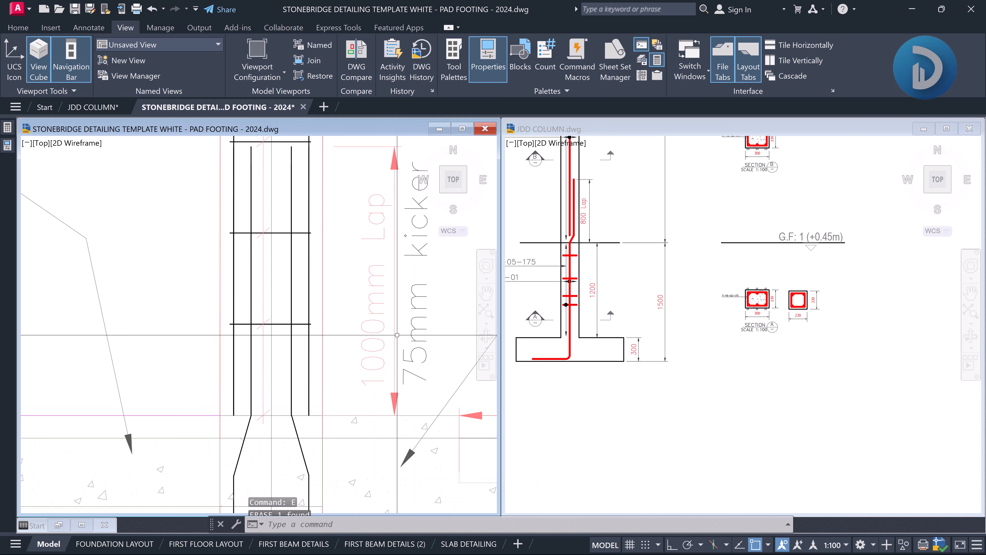
Change the column main bar label above the Section C marker to read 4-Y20-07
scroll(397, 335, down, 5)
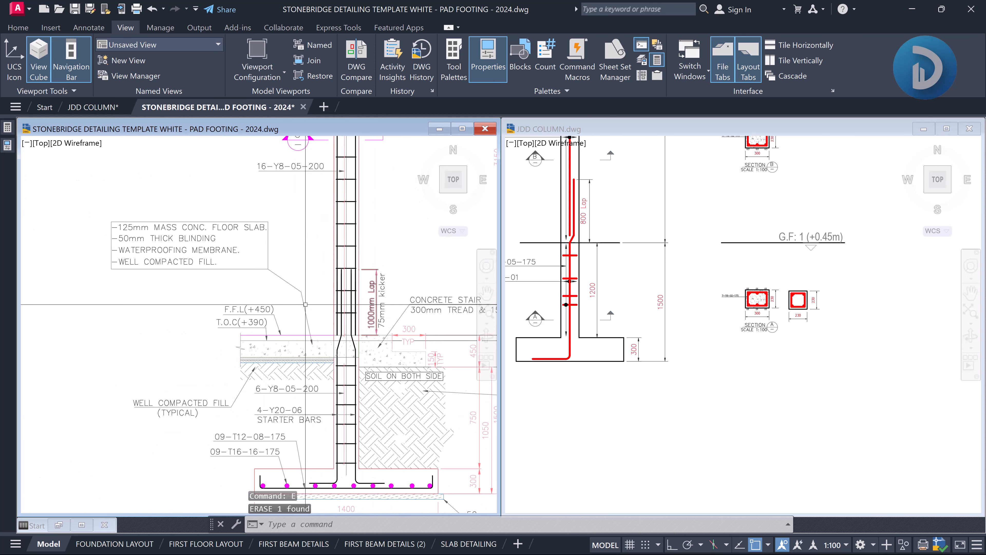
scroll(334, 264, up, 4)
middle_drag(335, 232, 304, 295)
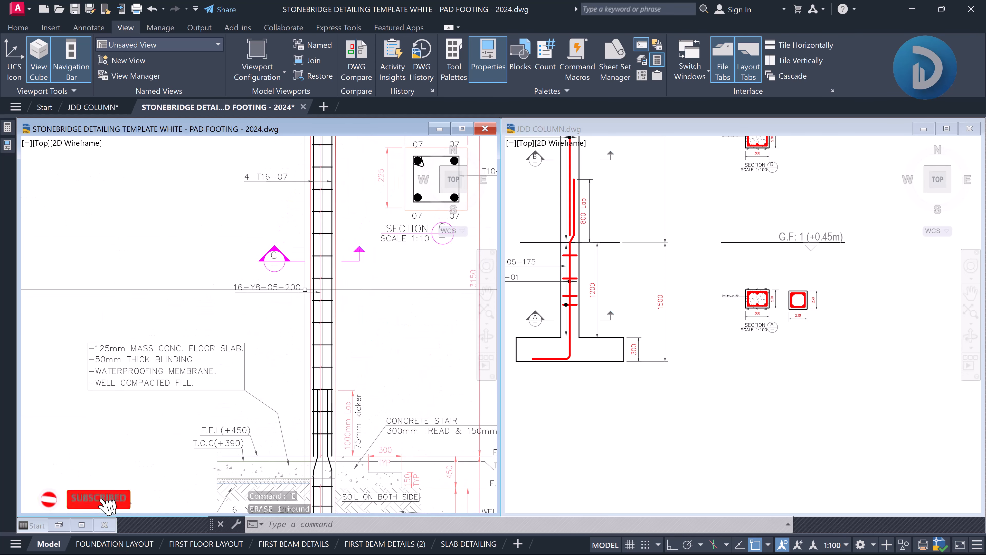
middle_drag(299, 253, 280, 306)
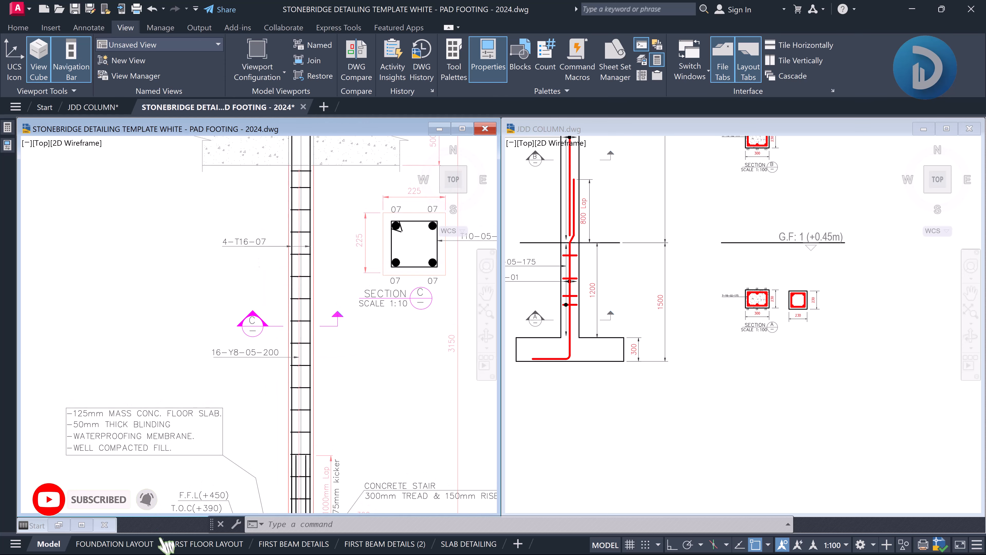
scroll(229, 243, up, 4)
middle_drag(297, 263, 273, 270)
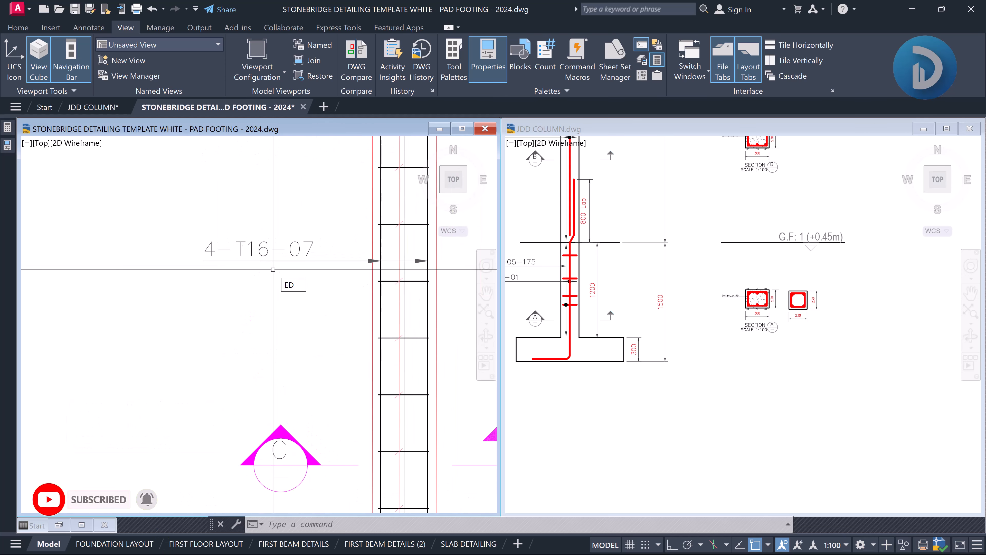
key(Return)
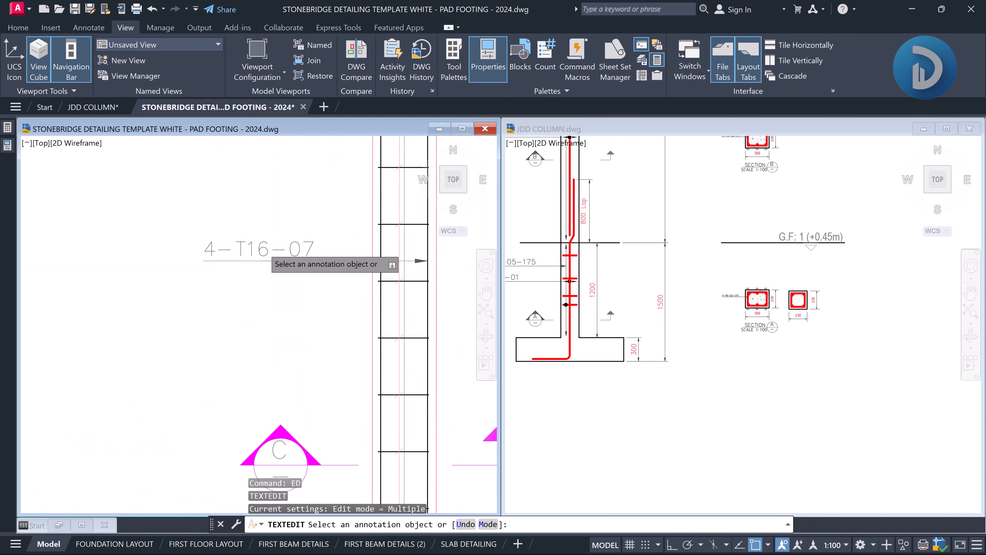
click(252, 253)
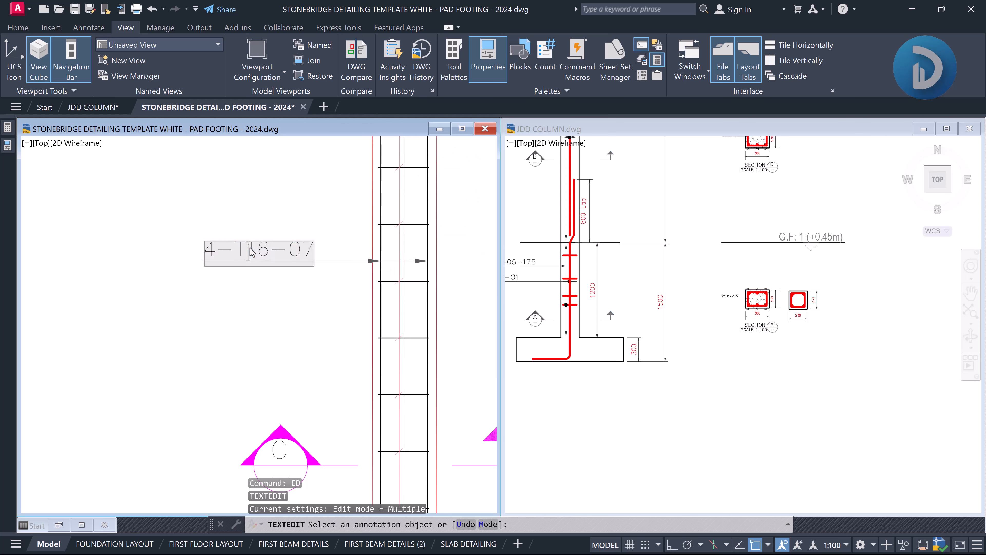
text(Y2)
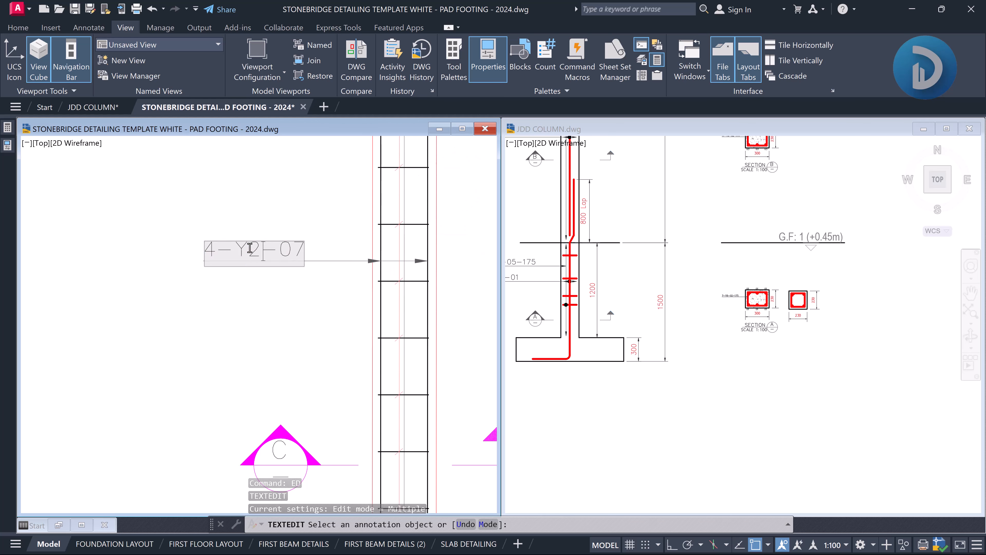
text(0)
scroll(264, 250, down, 3)
scroll(271, 251, up, 2)
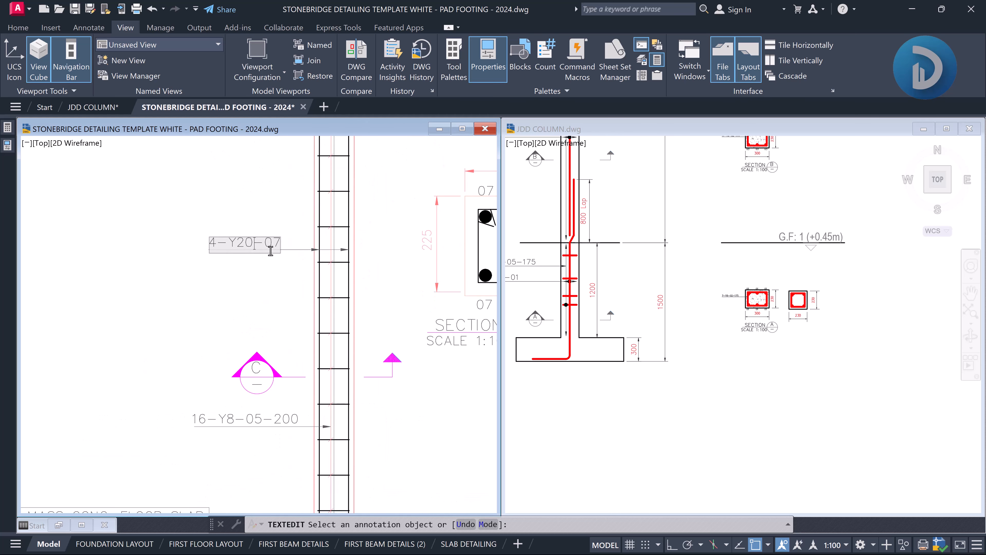
Compare the starter bar label at the column base with the main bar label higher up the column
scroll(271, 239, down, 6)
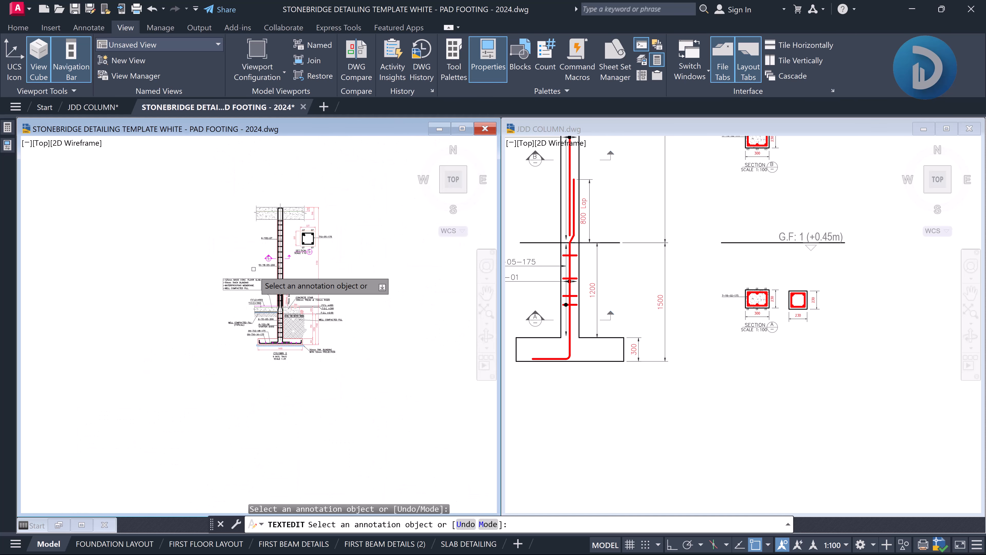
scroll(268, 311, up, 6)
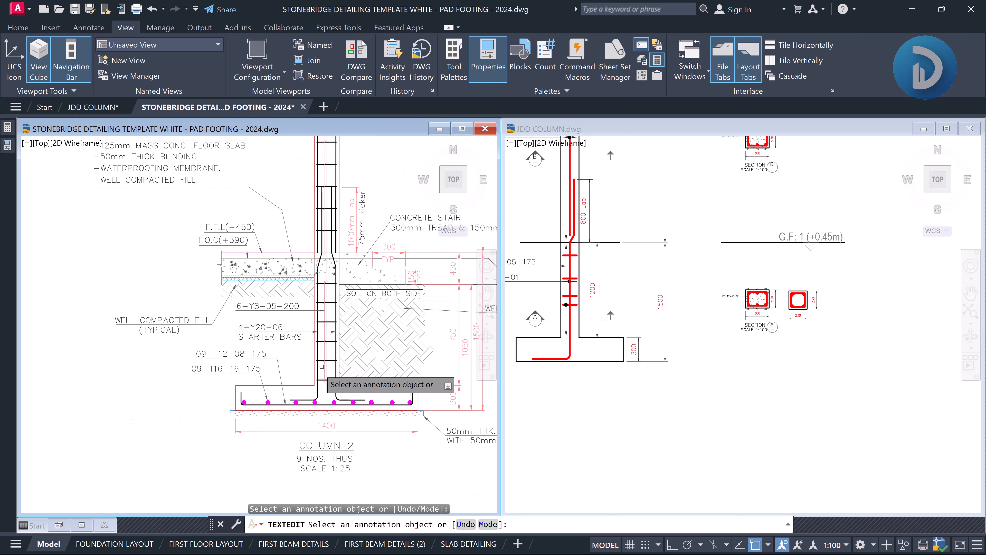
scroll(261, 333, up, 2)
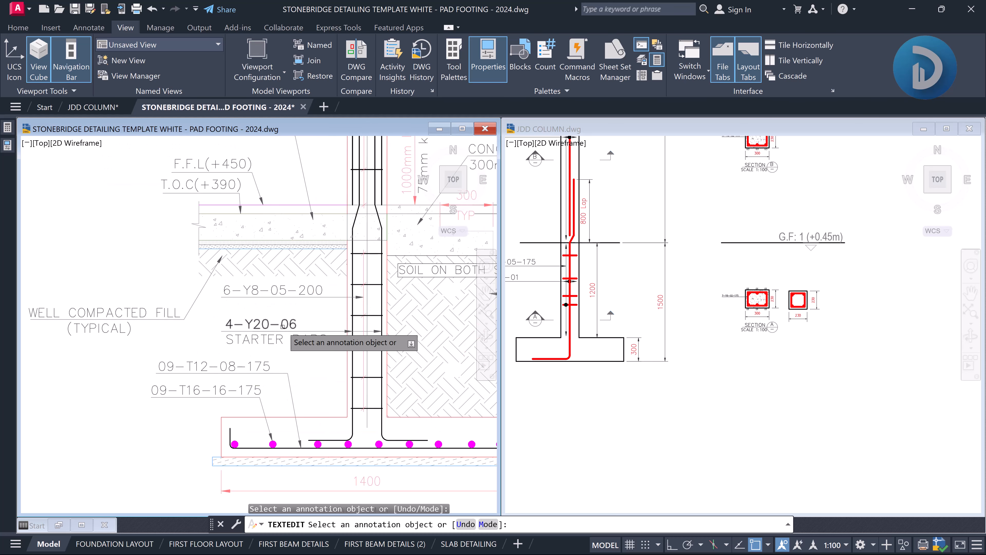
scroll(282, 363, down, 4)
scroll(264, 216, up, 8)
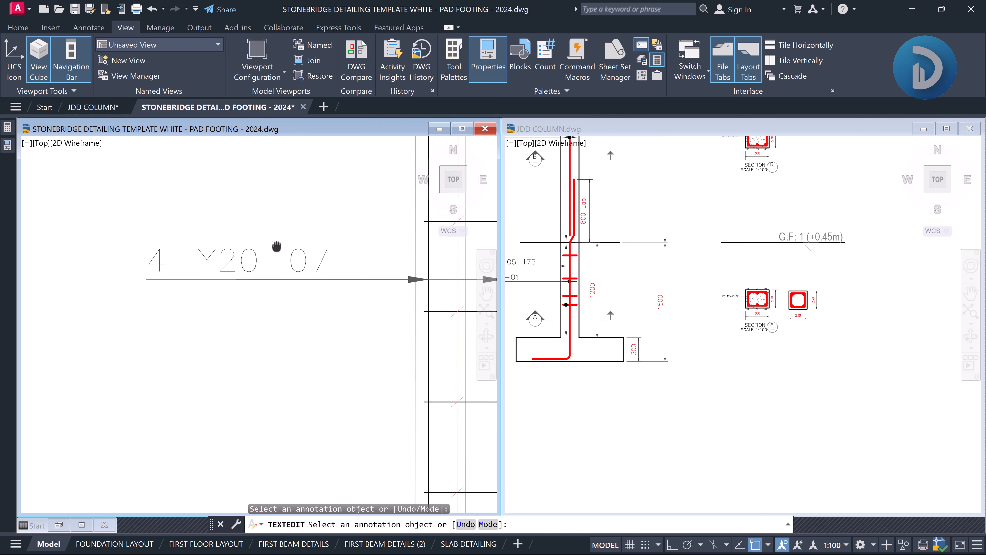
scroll(300, 282, down, 4)
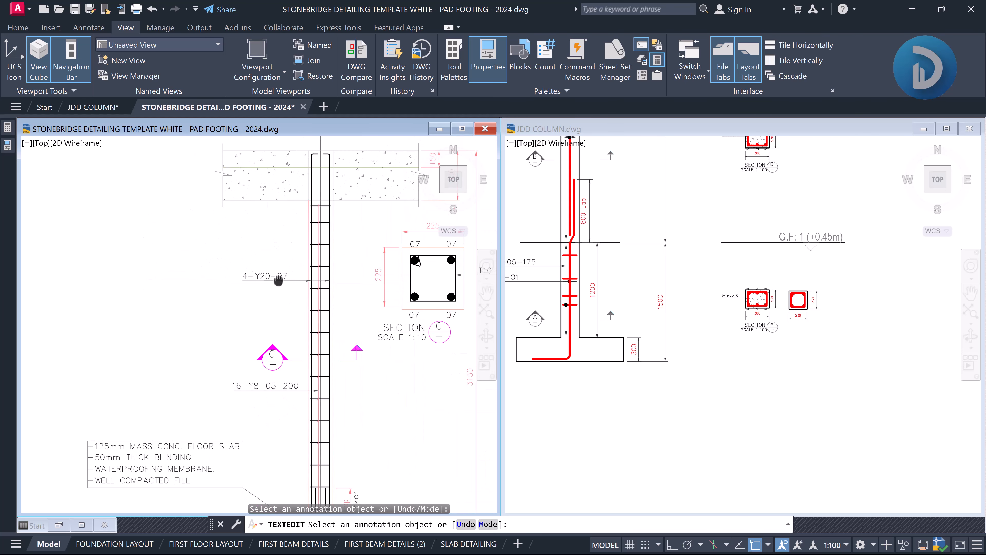
middle_drag(298, 262, 270, 259)
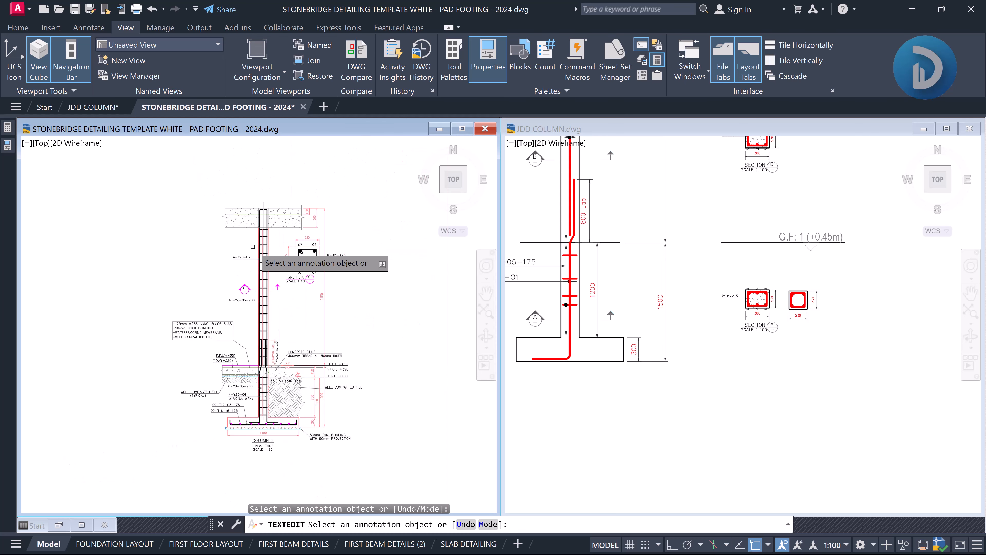
Change the horizontal dimension text above the Section C cross-section to 230
scroll(245, 246, down, 3)
scroll(310, 239, up, 5)
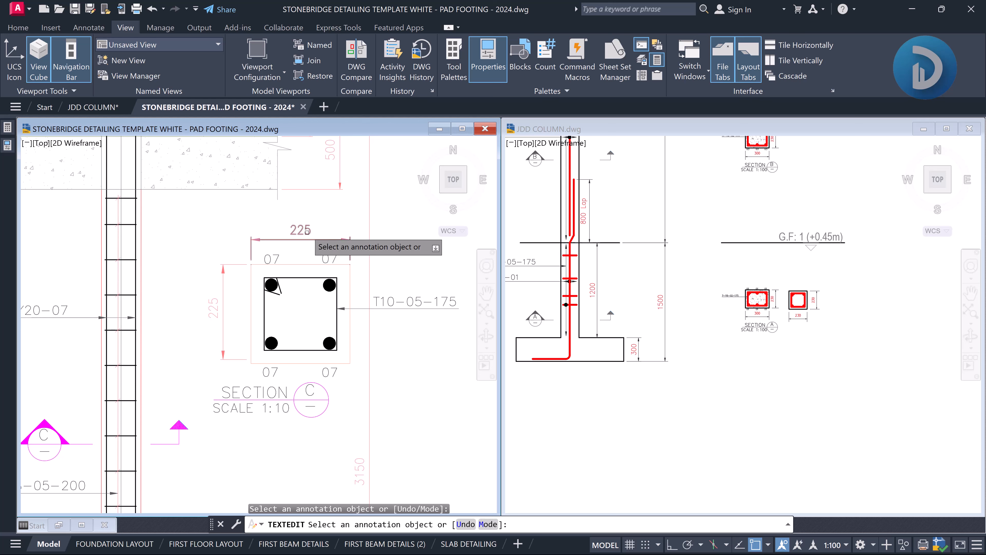
click(303, 231)
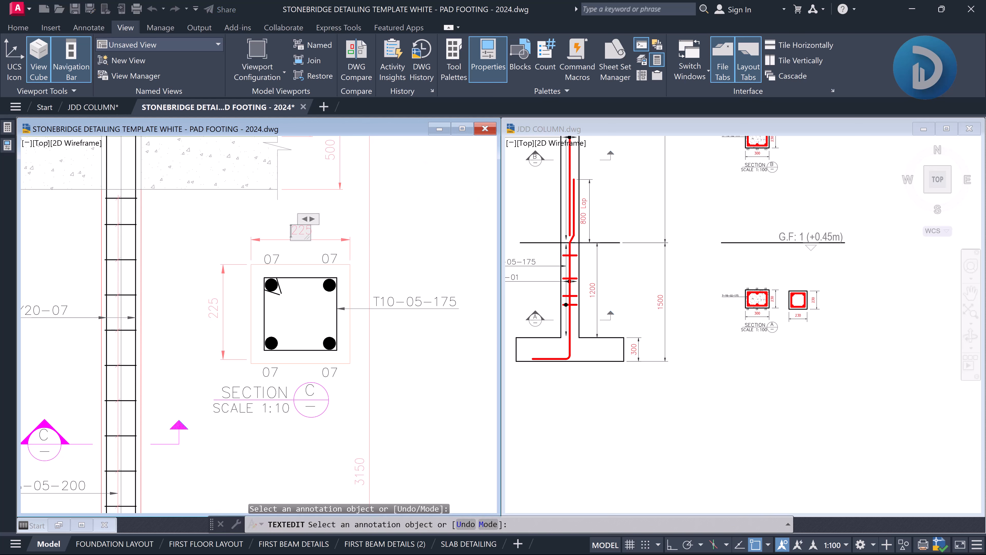
scroll(301, 232, up, 3)
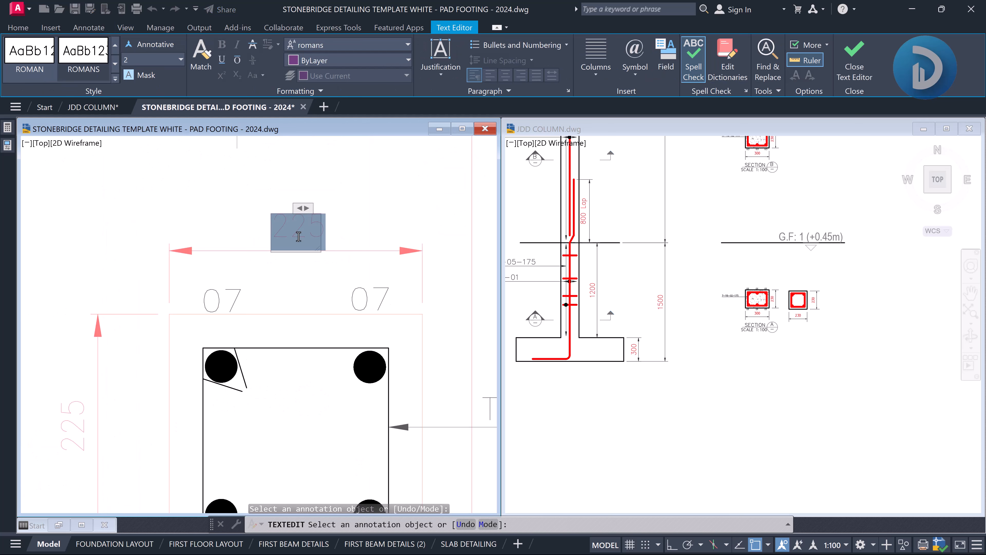
text(230)
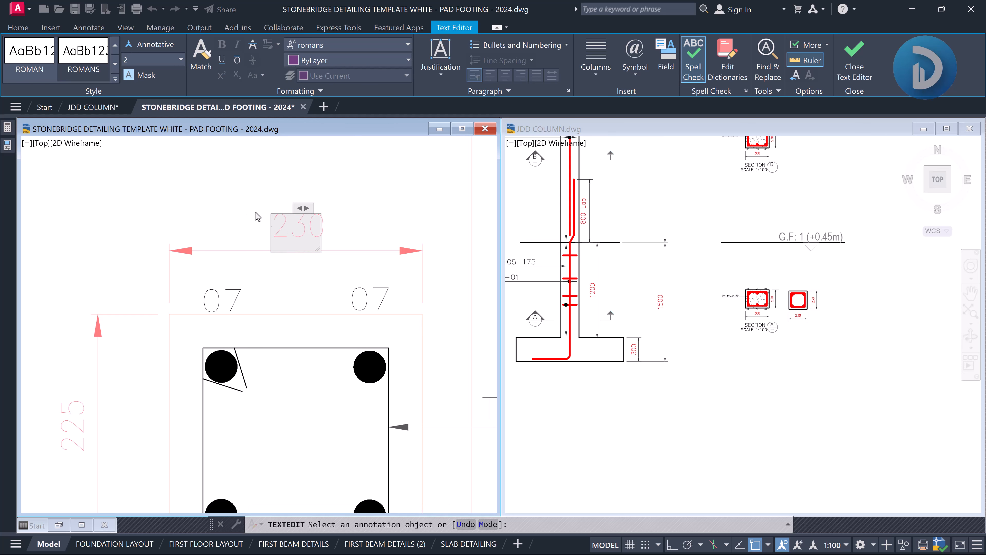
click(256, 216)
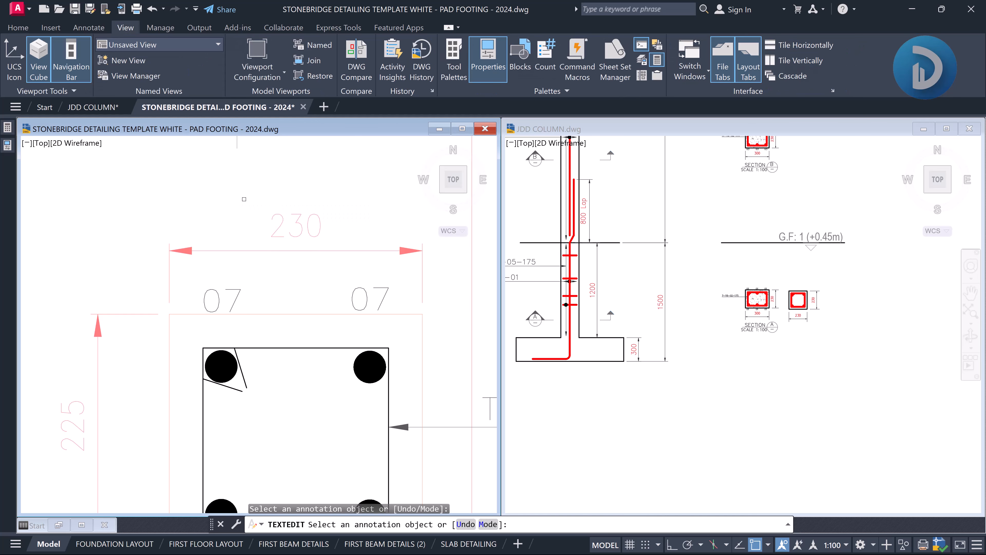
Consult the Type 3 column entries in the JDD COLUMN schedule and change Section C's vertical dimension text to 230
click(709, 326)
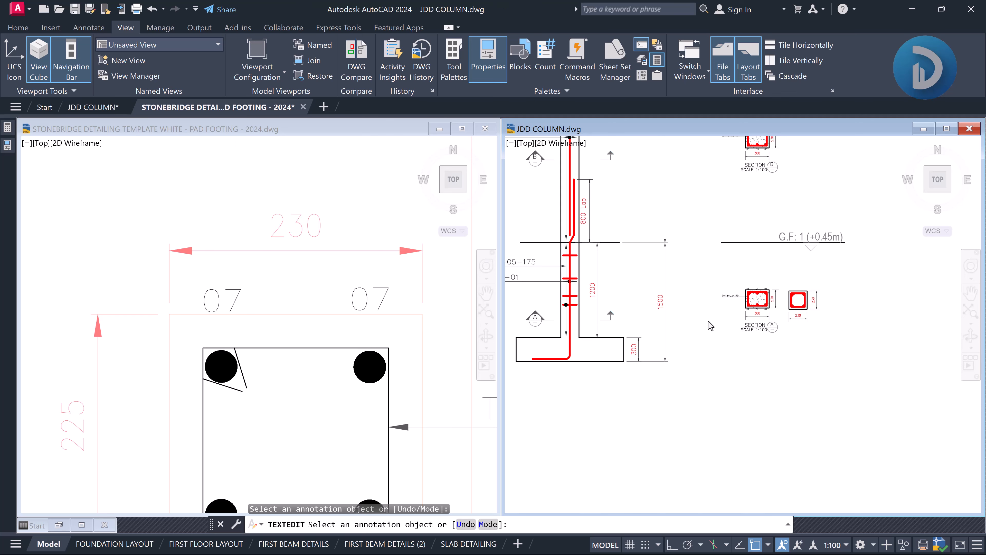
key(Escape)
scroll(660, 321, down, 6)
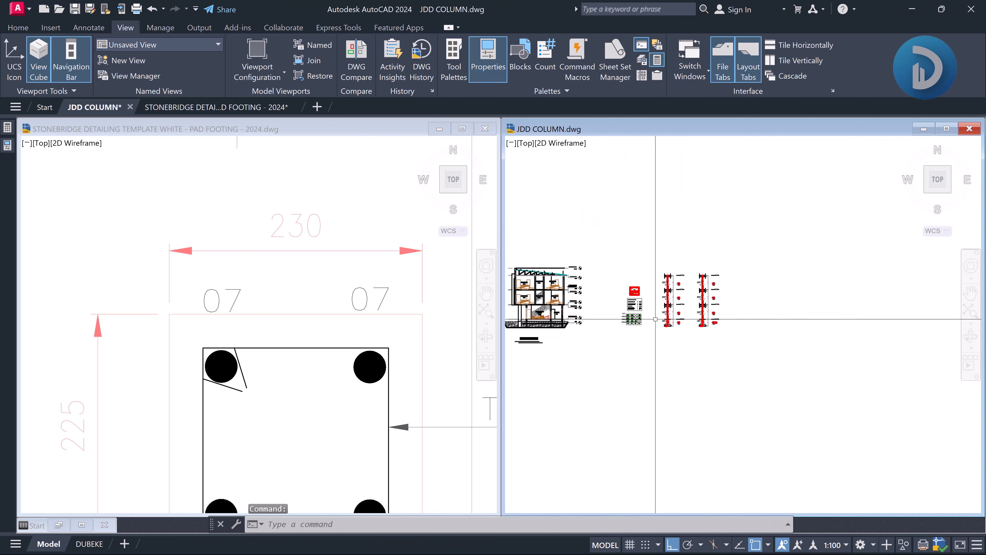
scroll(637, 319, up, 10)
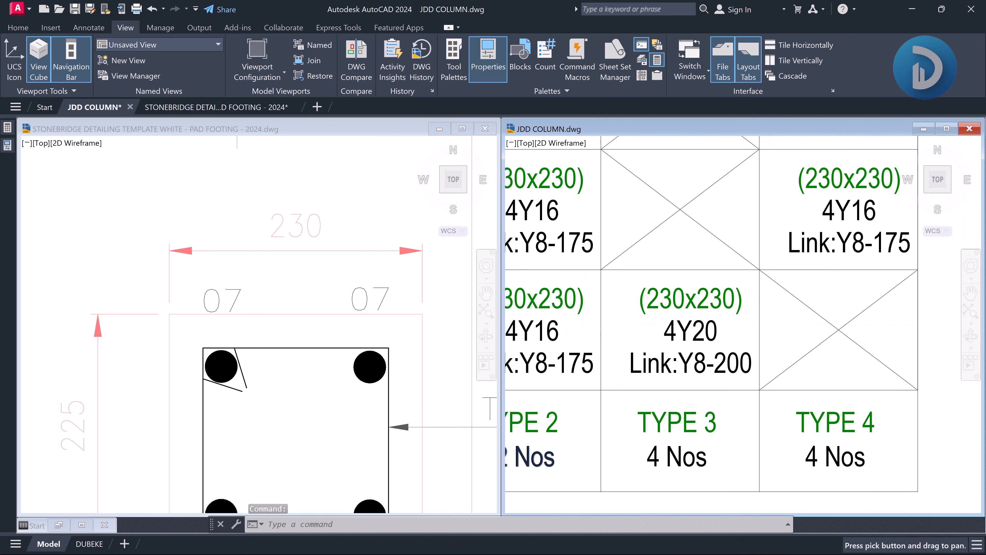
click(250, 295)
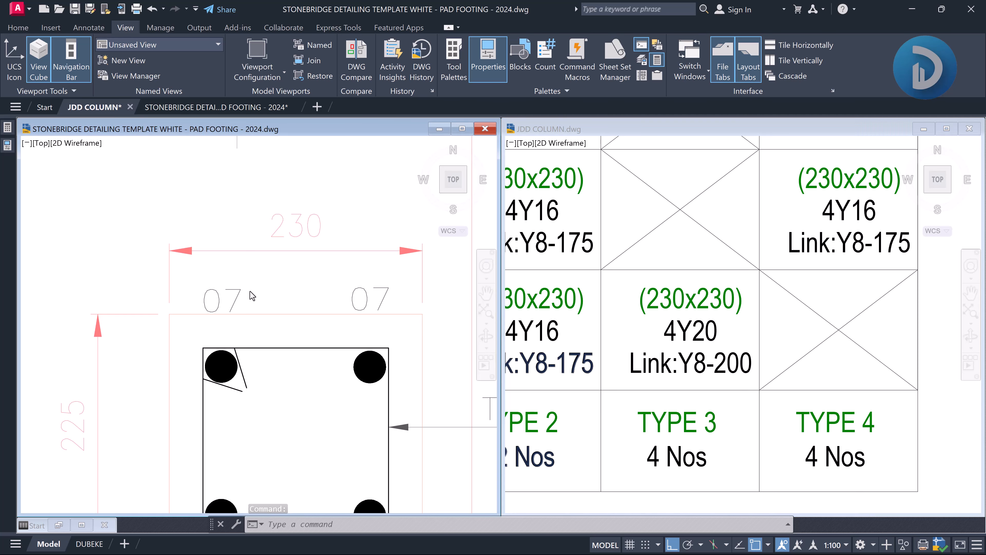
scroll(250, 288, down, 5)
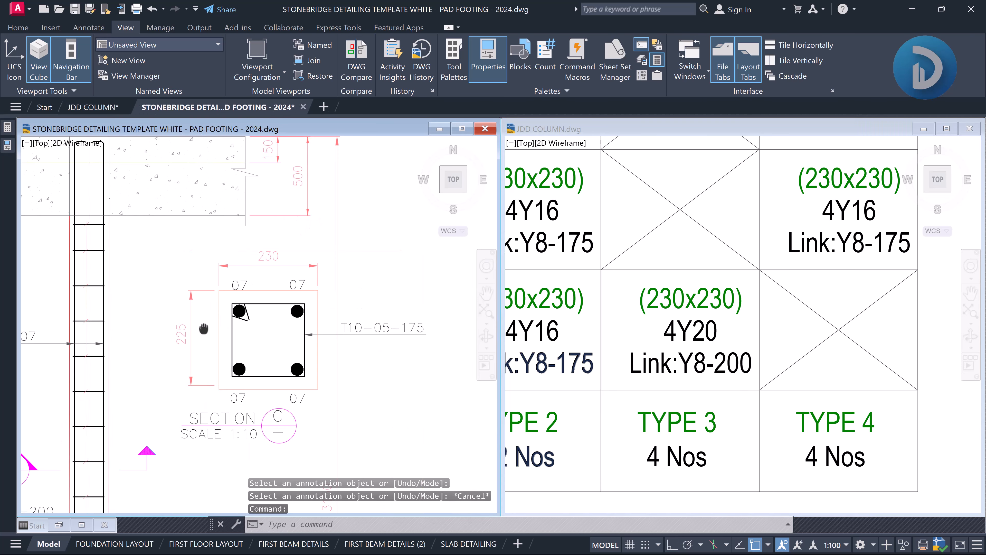
key(Return)
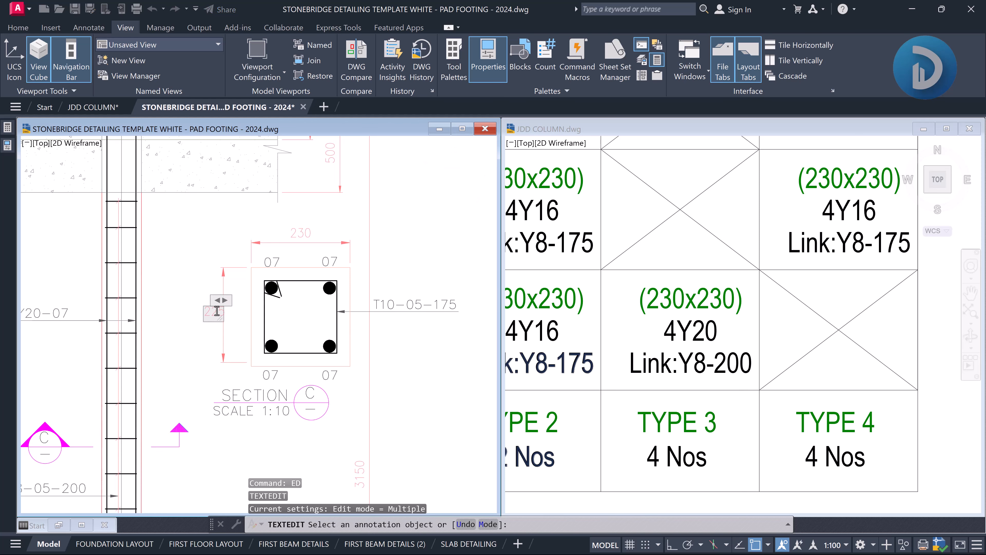
click(213, 311)
text(230)
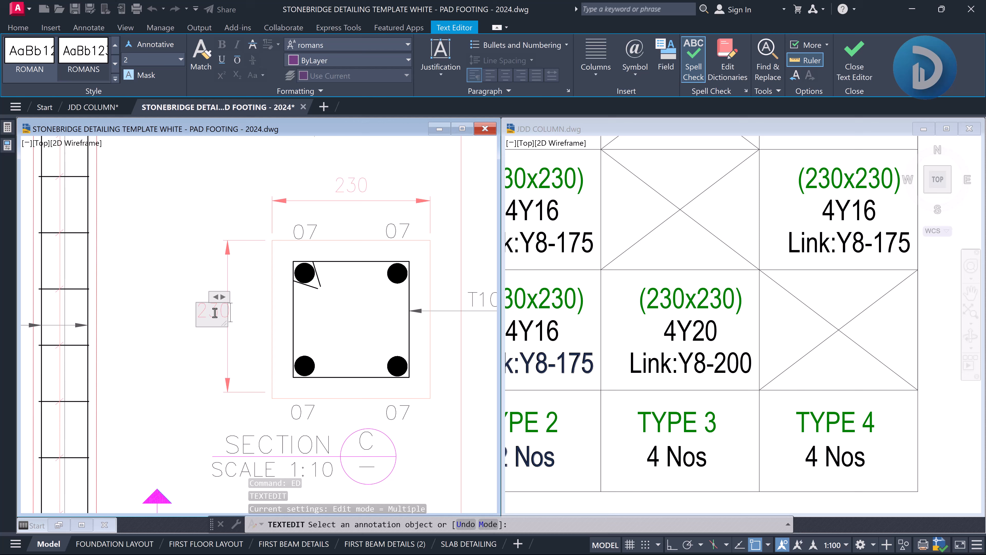
click(188, 247)
scroll(189, 250, down, 1)
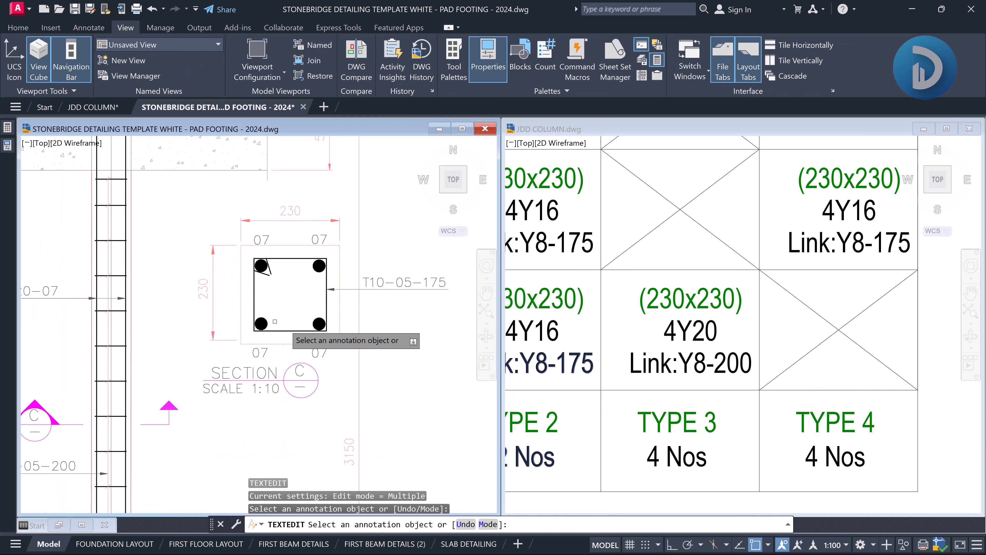
Change the link label beside the Section C cross-section to read Y8-05-200
middle_drag(288, 328, 252, 333)
middle_drag(311, 316, 275, 320)
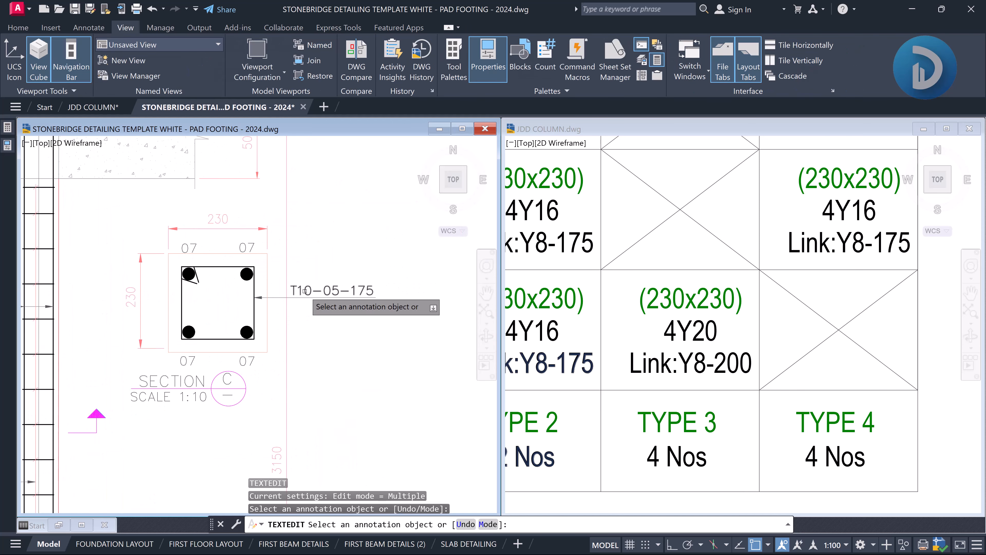
click(294, 287)
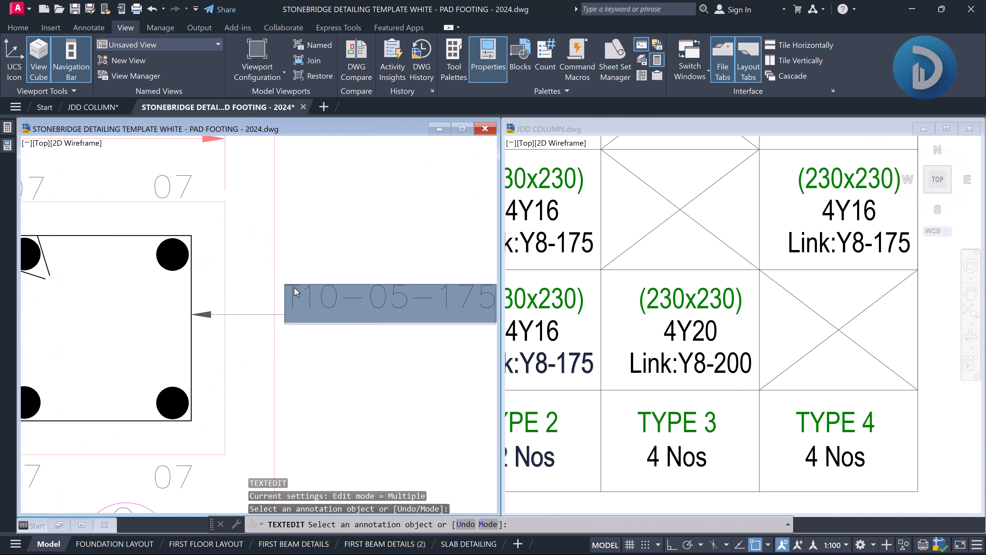
double_click(305, 295)
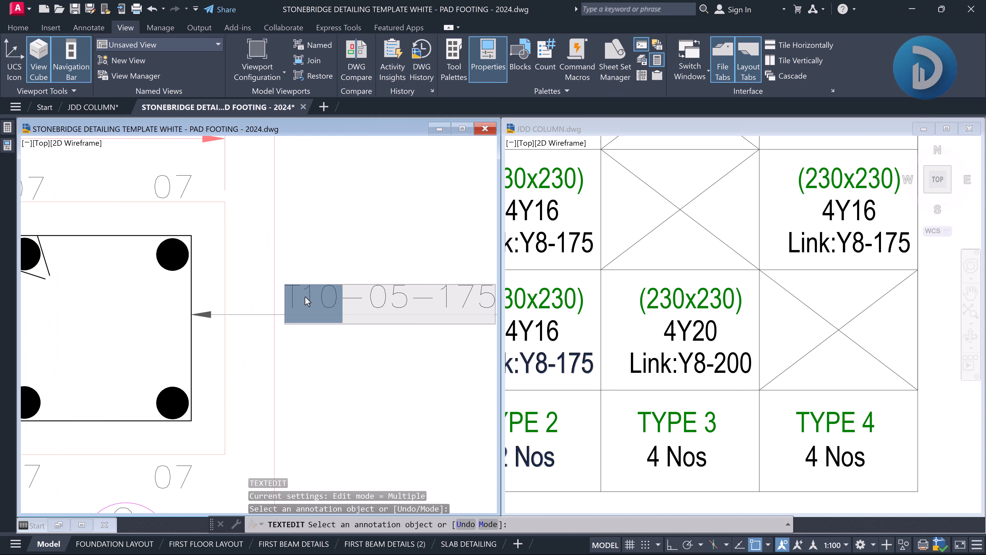
text(Y)
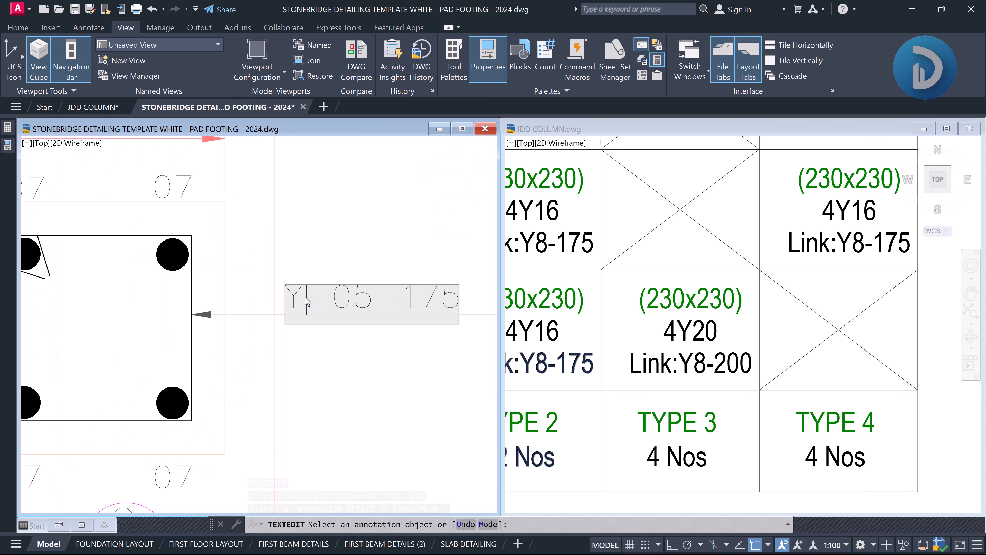
text(8)
scroll(306, 301, down, 5)
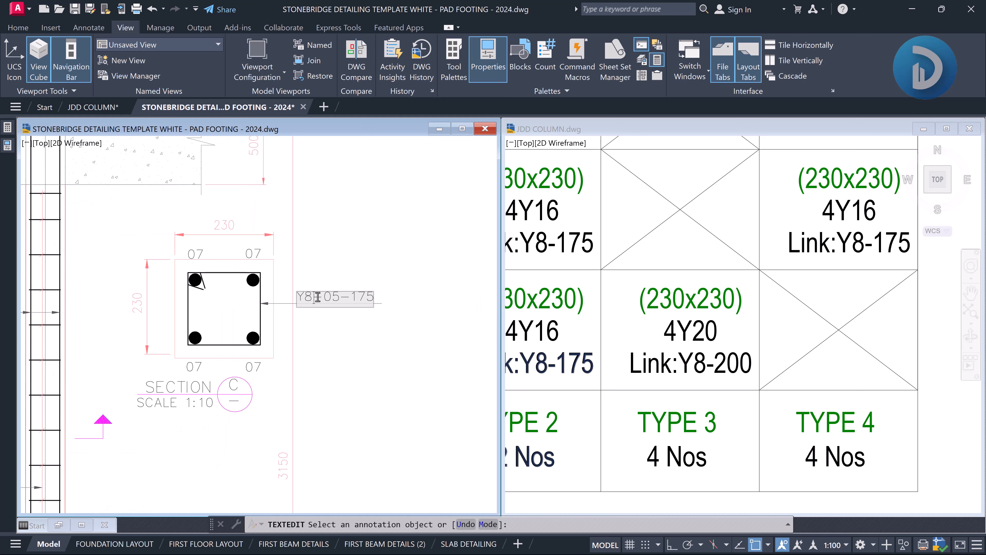
scroll(330, 294, up, 5)
scroll(349, 294, down, 4)
scroll(371, 296, up, 4)
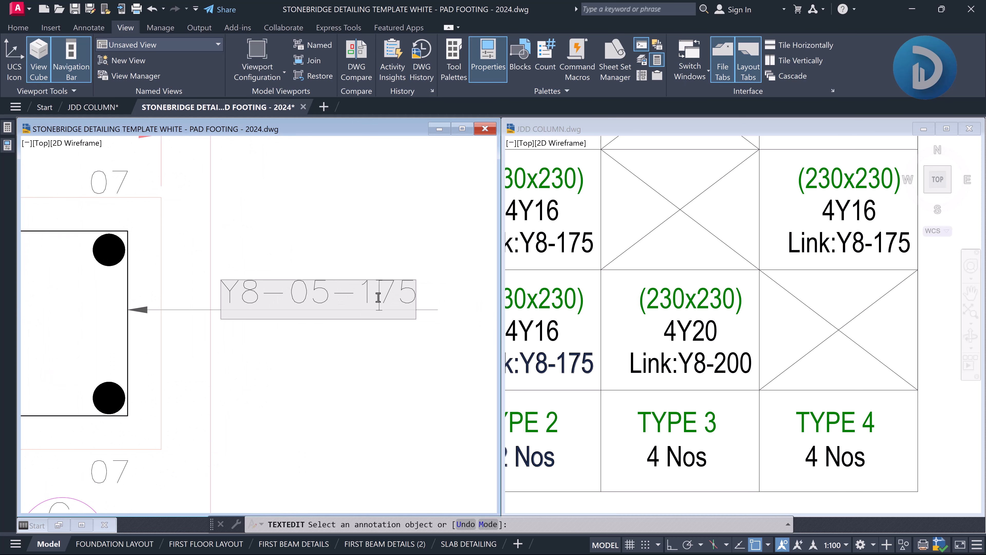
double_click(377, 297)
text(200)
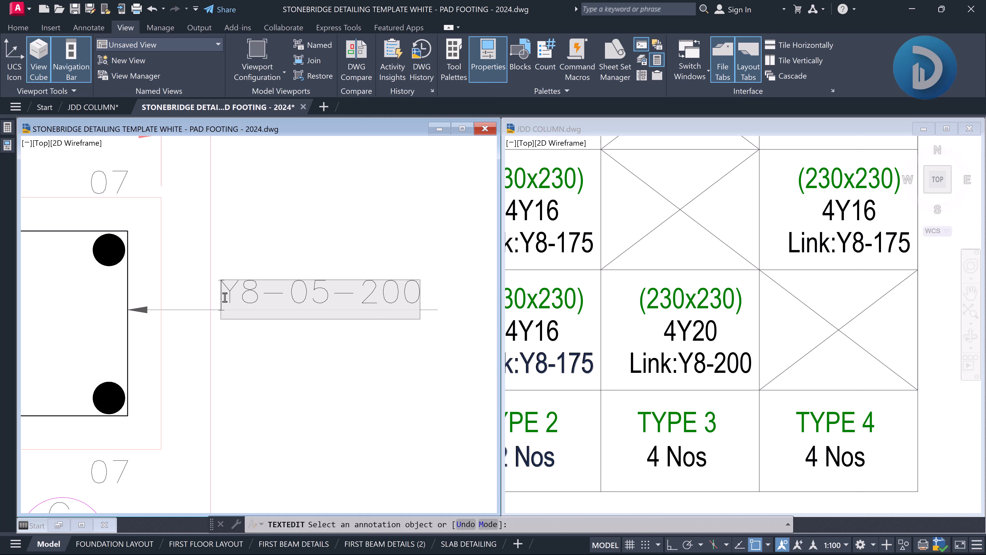
scroll(225, 297, down, 5)
scroll(145, 311, up, 2)
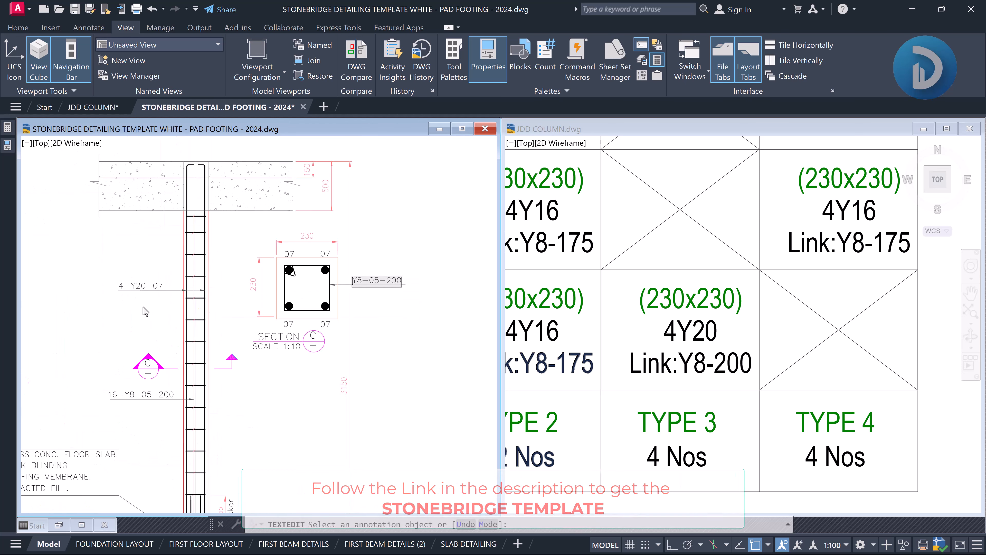
Add the prefix 16- to the link label beside the Section C cross-section so it reads 16-Y8-05-200
scroll(352, 290, up, 4)
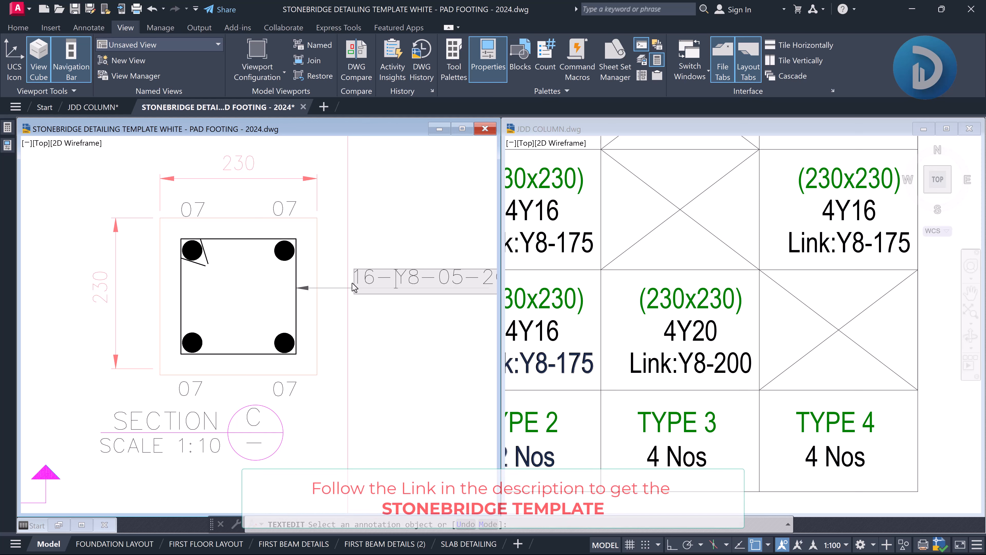
click(397, 302)
scroll(381, 322, down, 2)
scroll(390, 305, up, 1)
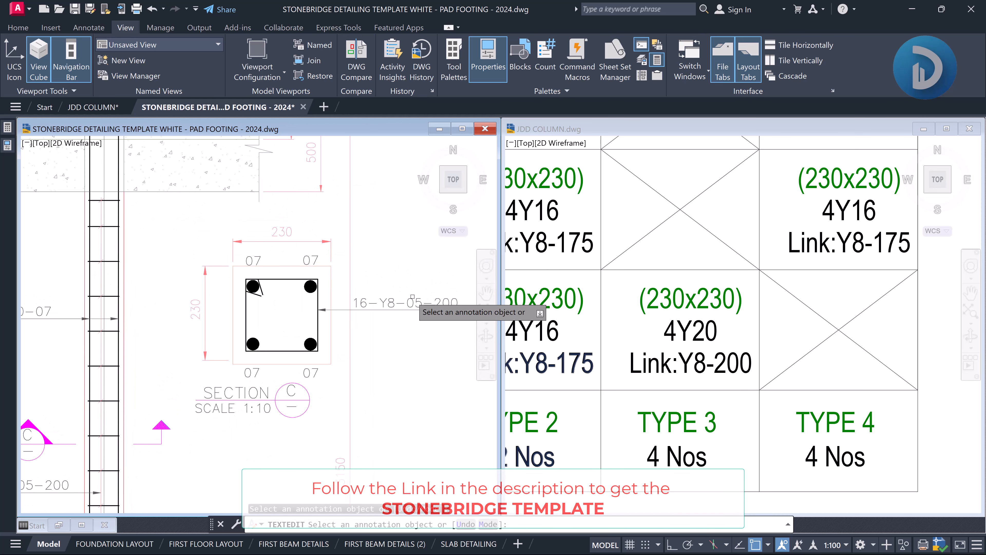
key(Return)
Move the 16-Y8-05-200 label slightly away from the Section C cross-section along its leader line
click(391, 301)
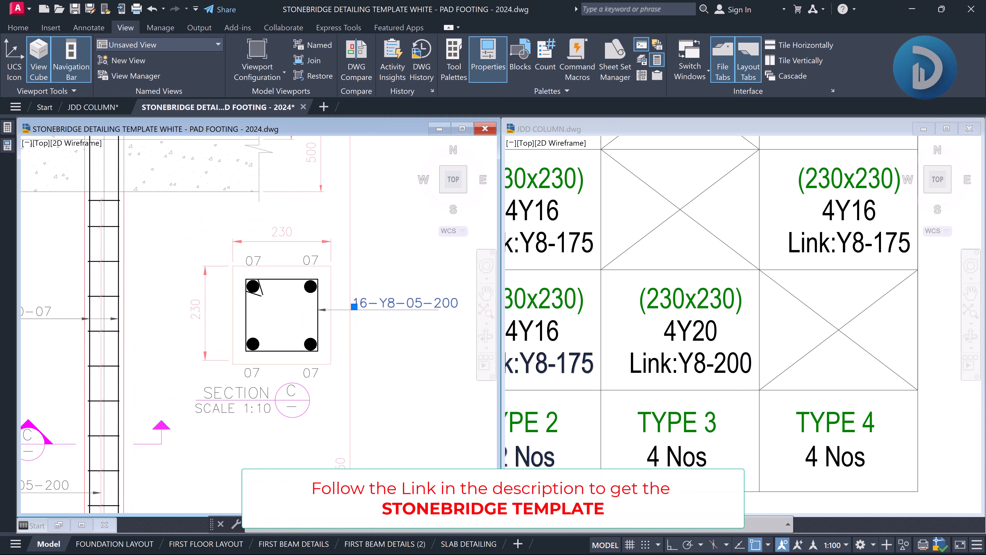
text(m)
key(Return)
scroll(387, 274, up, 2)
click(382, 239)
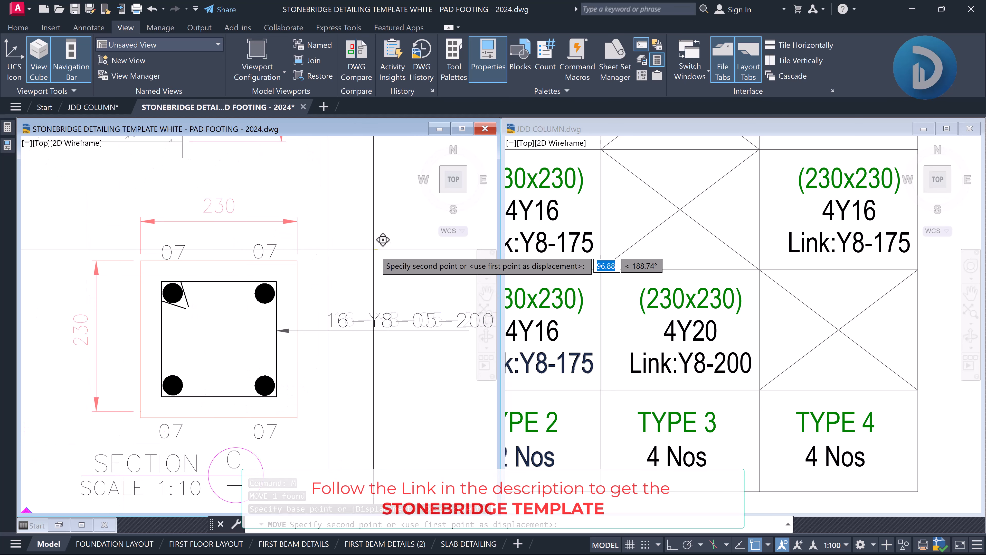
click(386, 241)
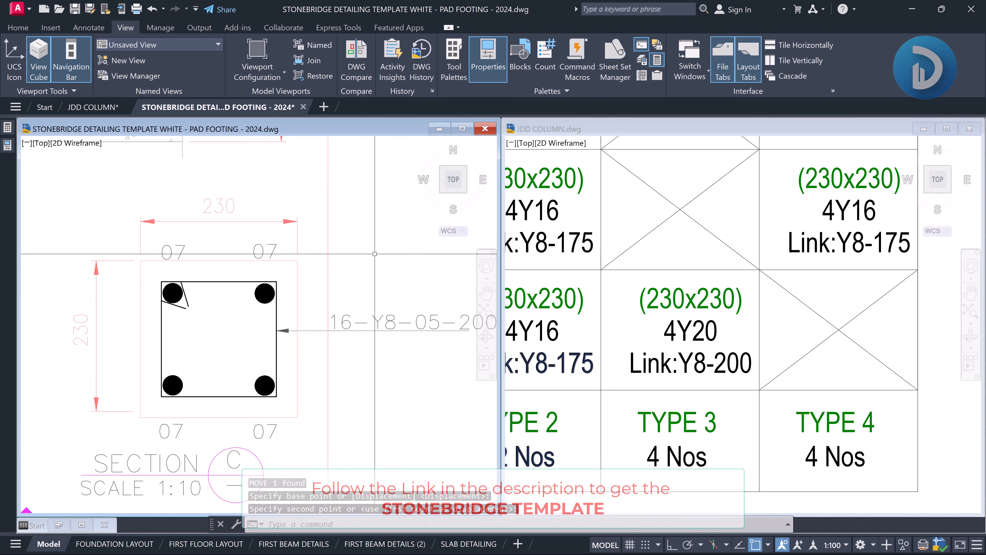
Examine the Column 2 footing base, checking its bottom reinforcement labels, starter bars and width dimension
scroll(408, 284, down, 6)
scroll(351, 291, down, 2)
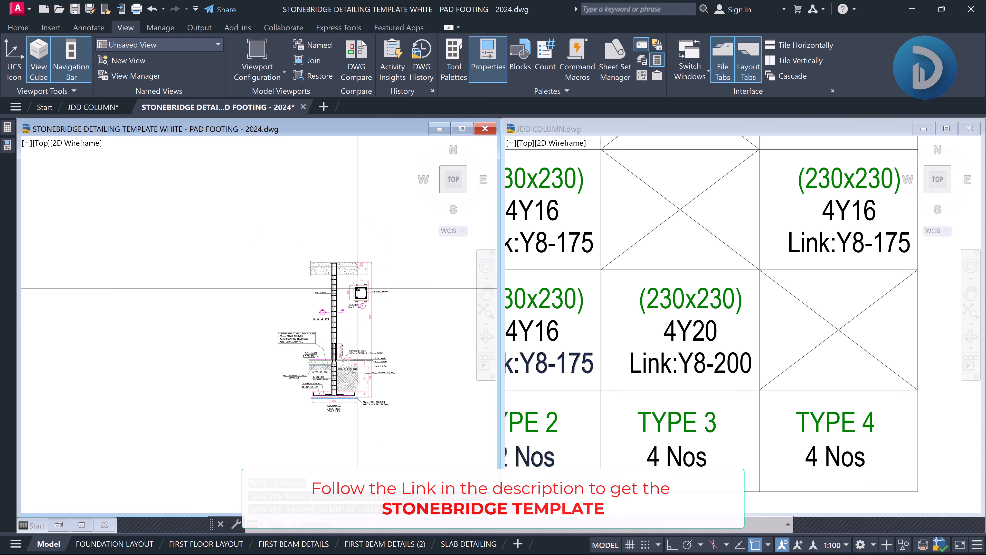
scroll(349, 316, up, 2)
scroll(304, 265, down, 4)
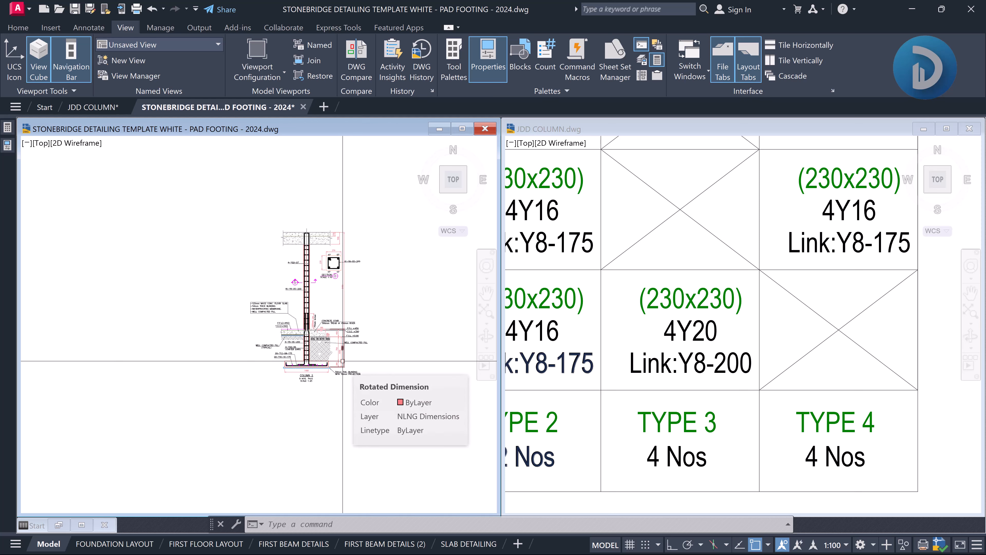
scroll(307, 361, up, 6)
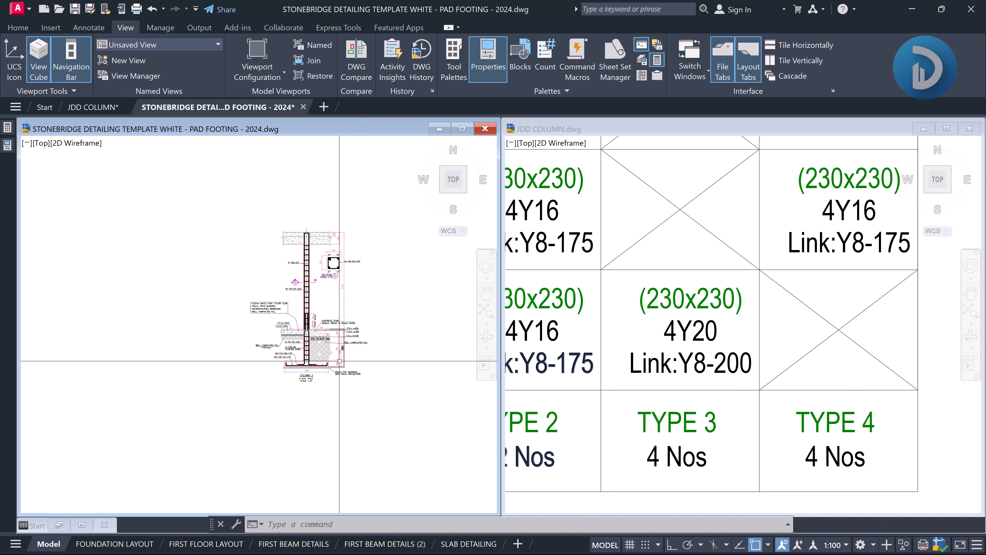
mouse_move(309, 362)
middle_down()
mouse_move(359, 362)
mouse_move(339, 363)
middle_up()
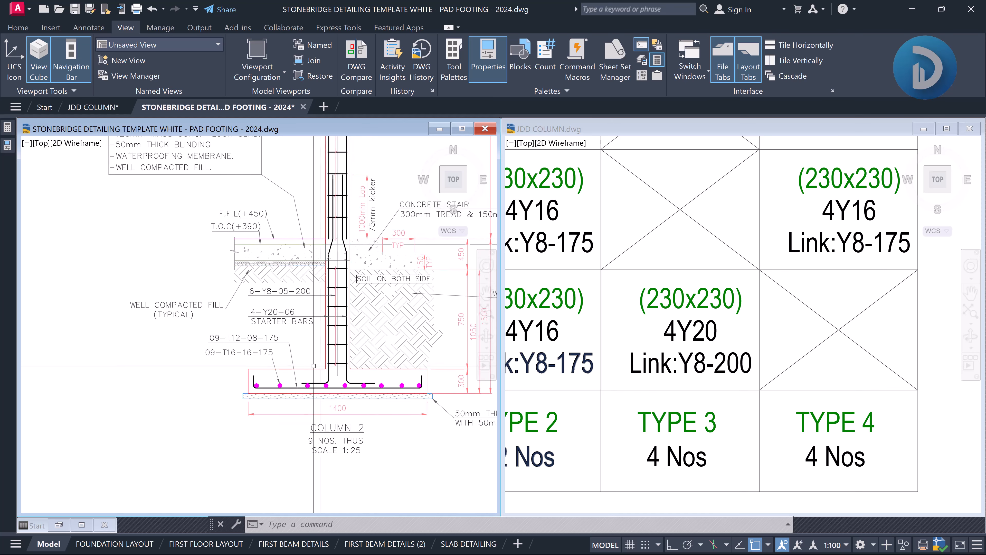
scroll(262, 358, up, 2)
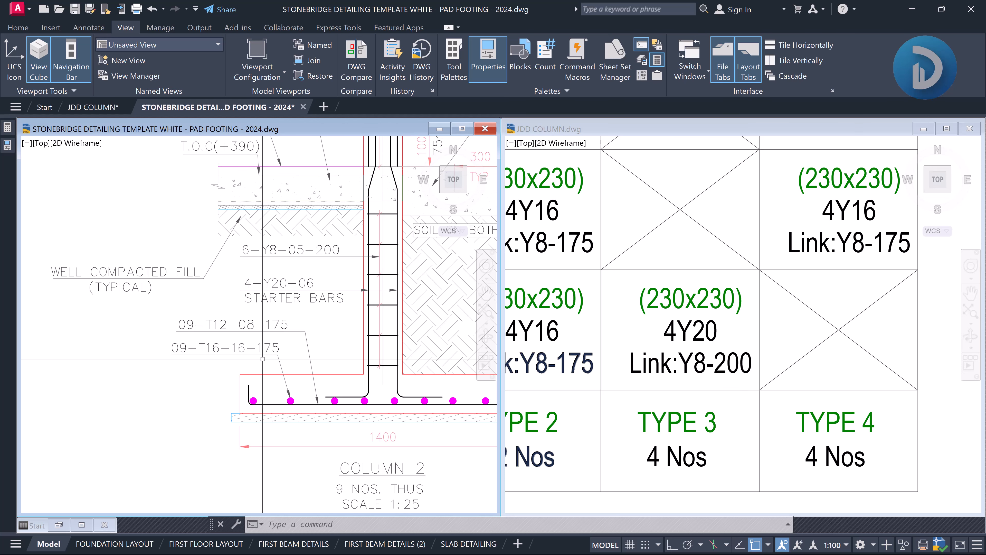
scroll(262, 359, up, 2)
middle_drag(262, 359, 211, 355)
scroll(304, 310, down, 2)
middle_drag(316, 322, 278, 334)
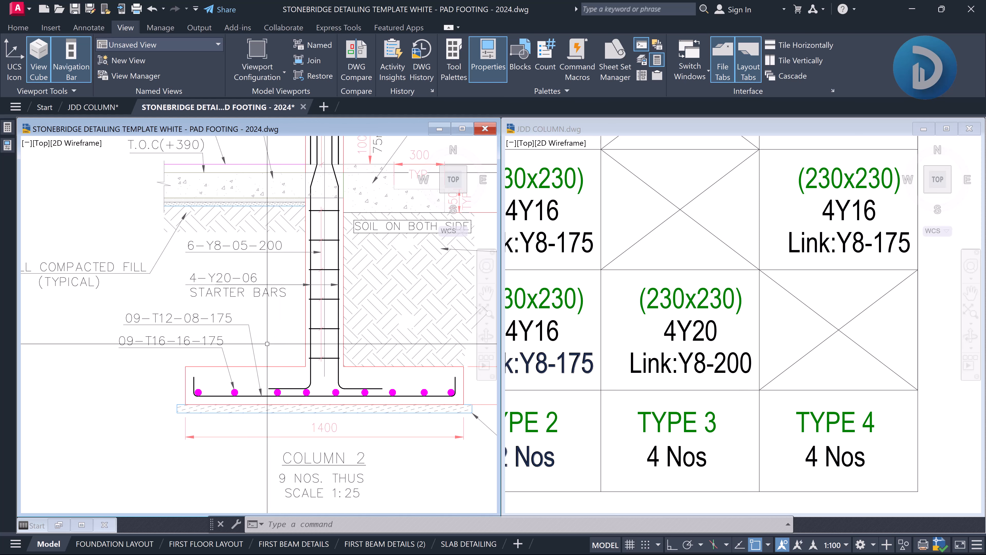
middle_drag(267, 343, 273, 328)
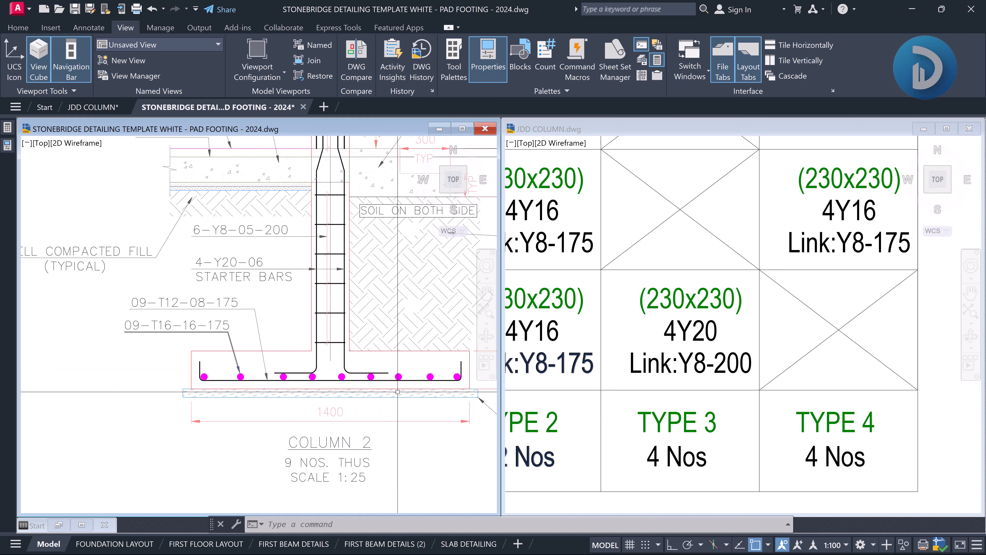
middle_drag(365, 394, 343, 394)
scroll(319, 375, down, 4)
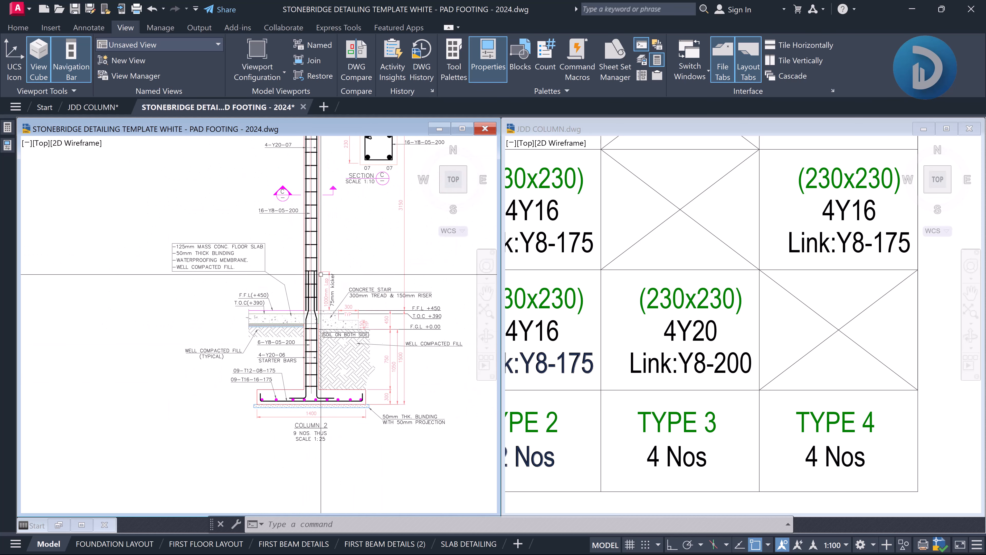
scroll(301, 386, up, 2)
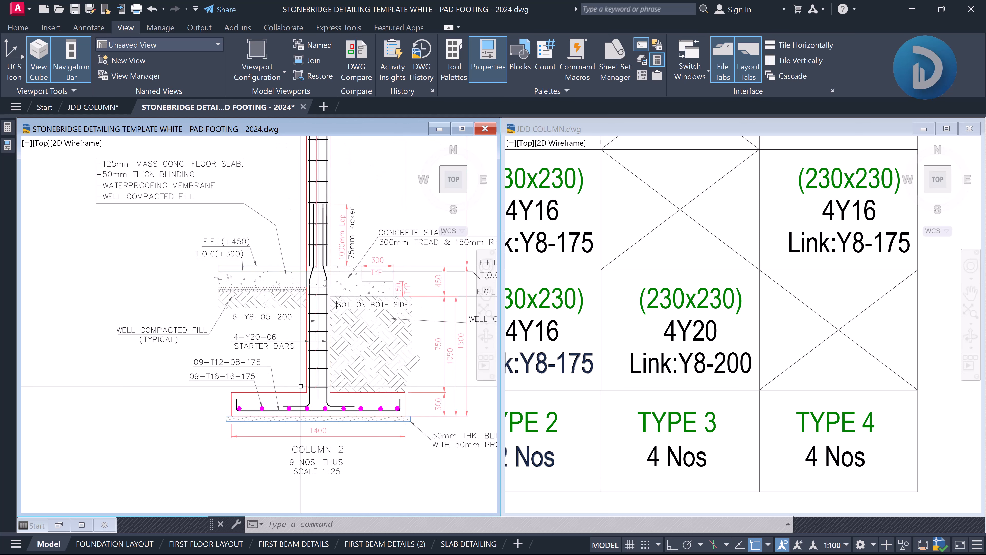
scroll(302, 386, down, 2)
scroll(301, 387, up, 2)
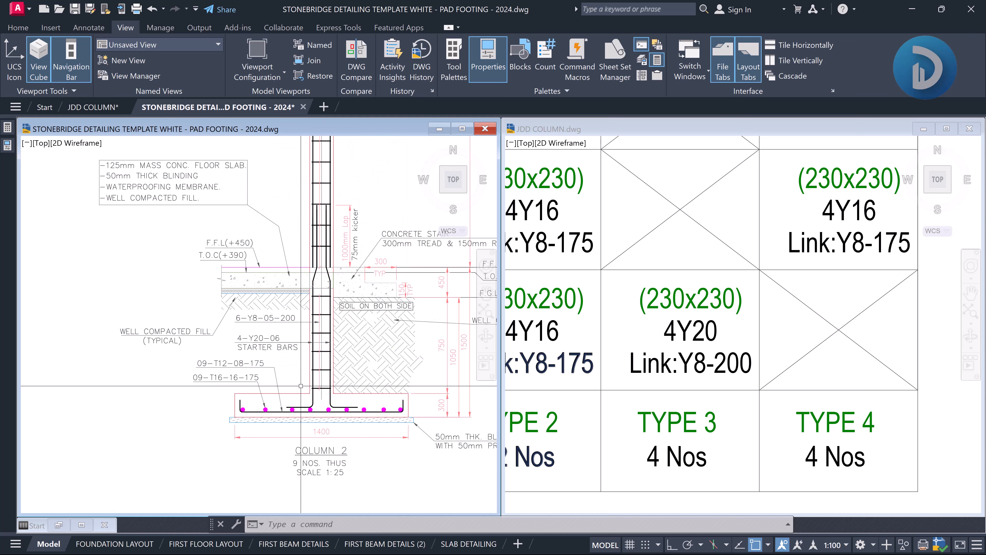
Consult the foundation/ground floor layout for the footing types and sizes assigned to the C1 and C2 columns
scroll(301, 386, down, 6)
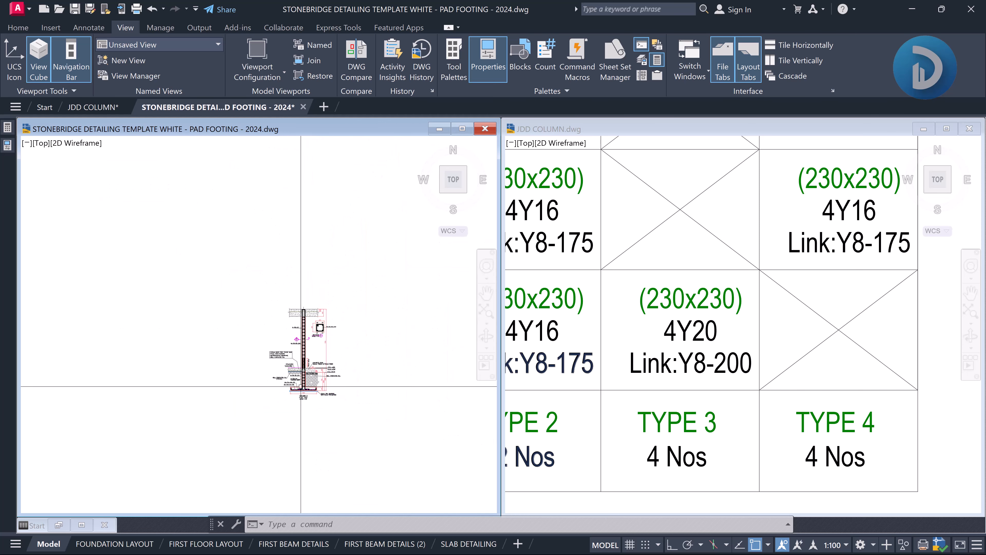
scroll(242, 236, up, 15)
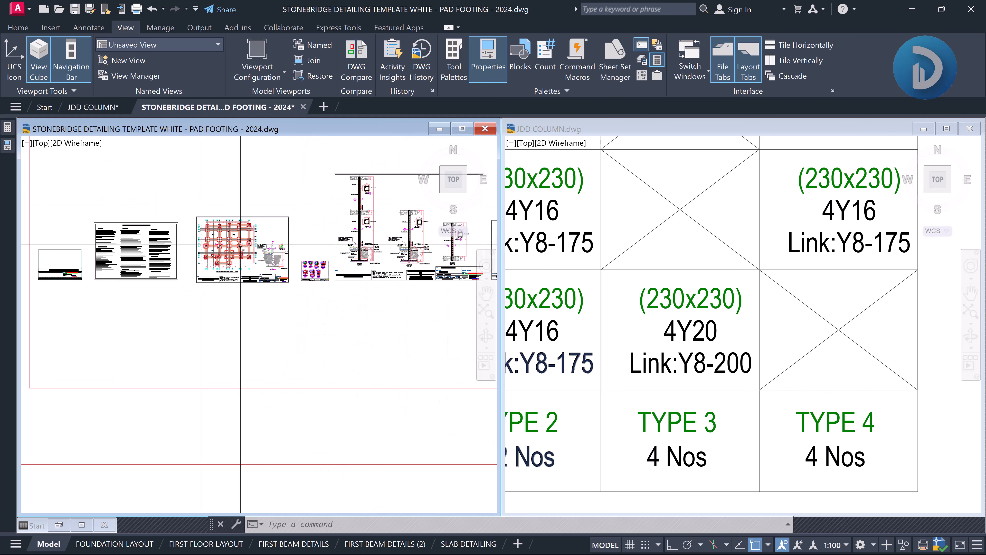
scroll(274, 246, down, 4)
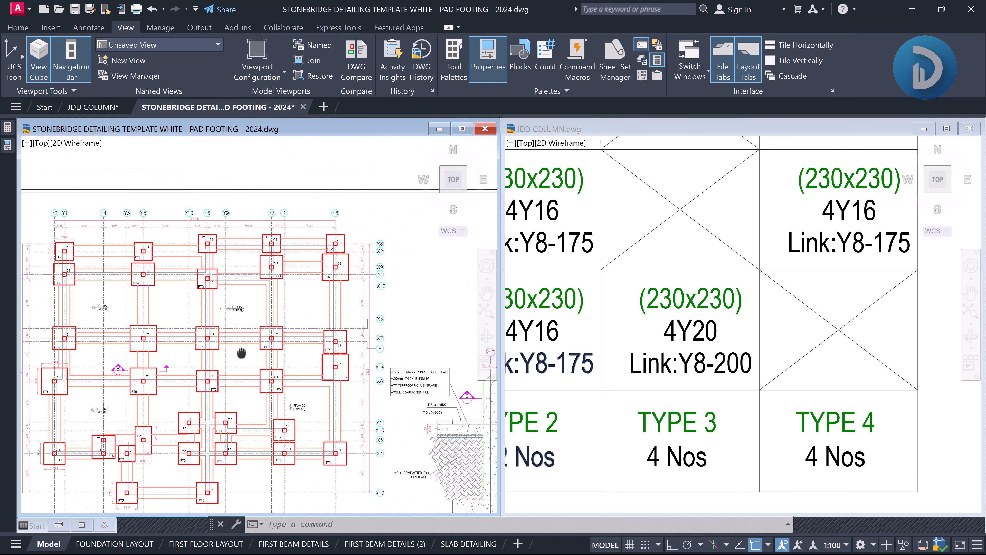
middle_drag(236, 348, 237, 281)
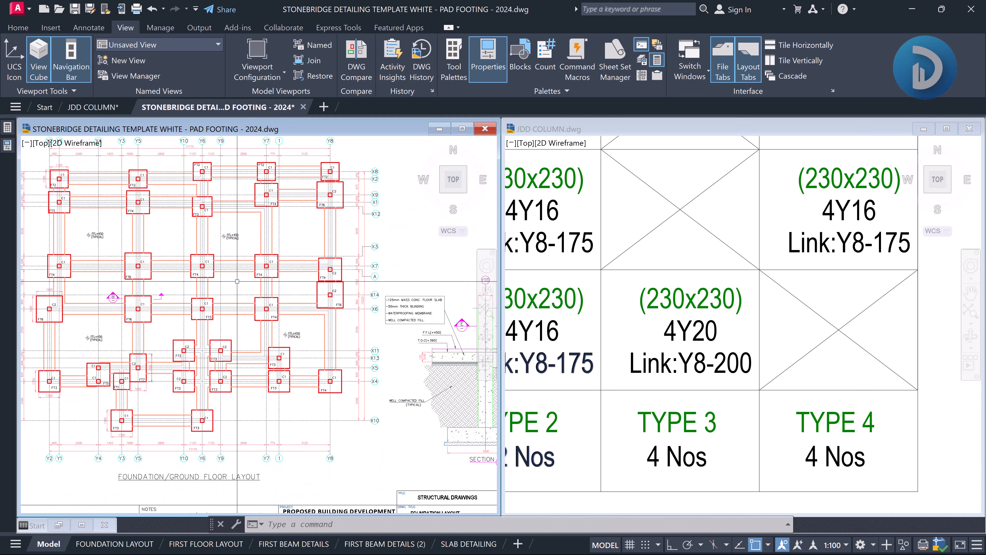
scroll(189, 193, up, 2)
middle_drag(194, 219, 195, 245)
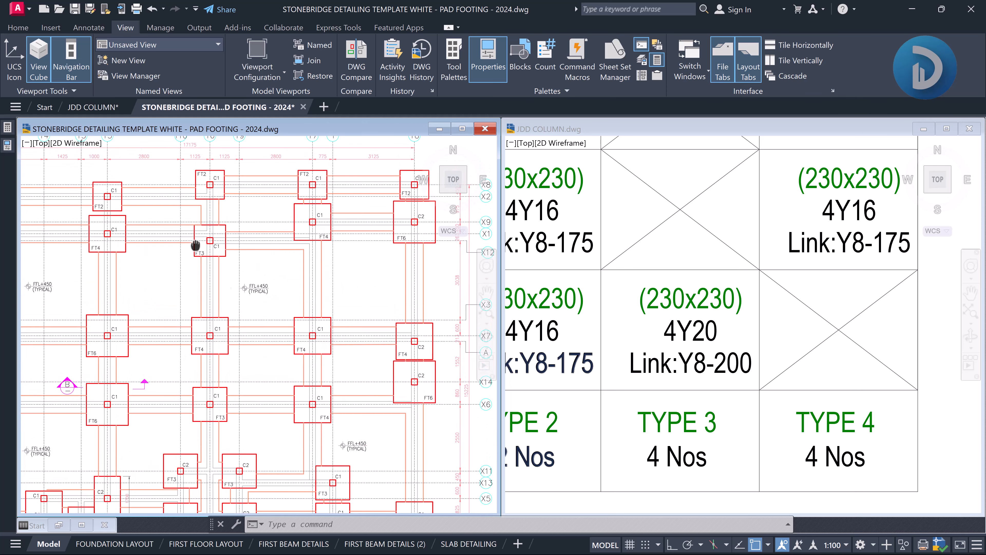
scroll(208, 204, up, 2)
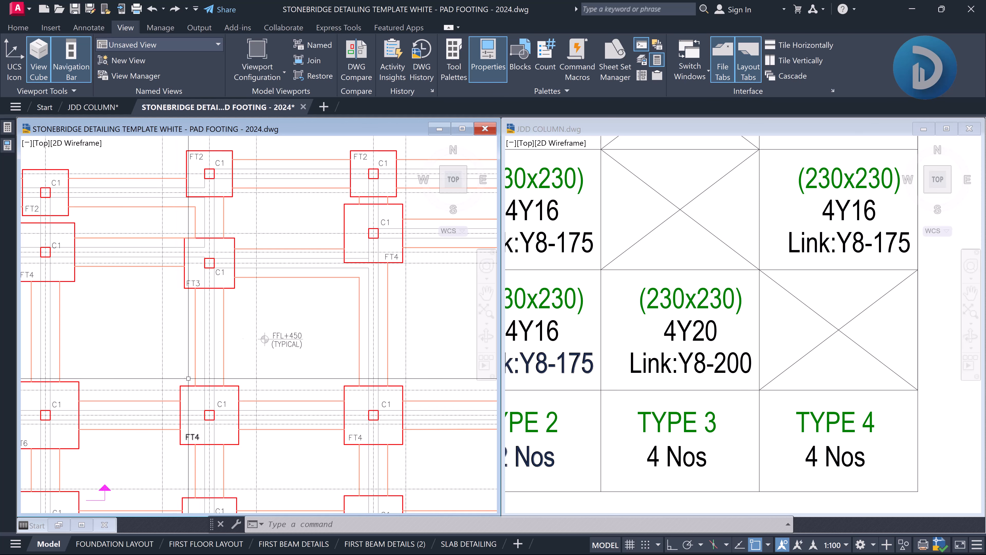
scroll(201, 329, down, 2)
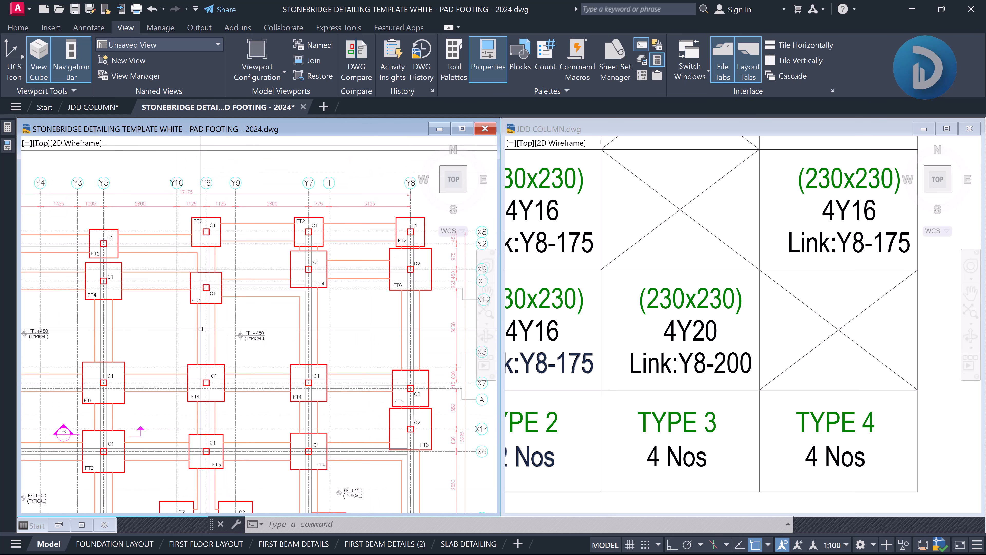
scroll(194, 313, down, 10)
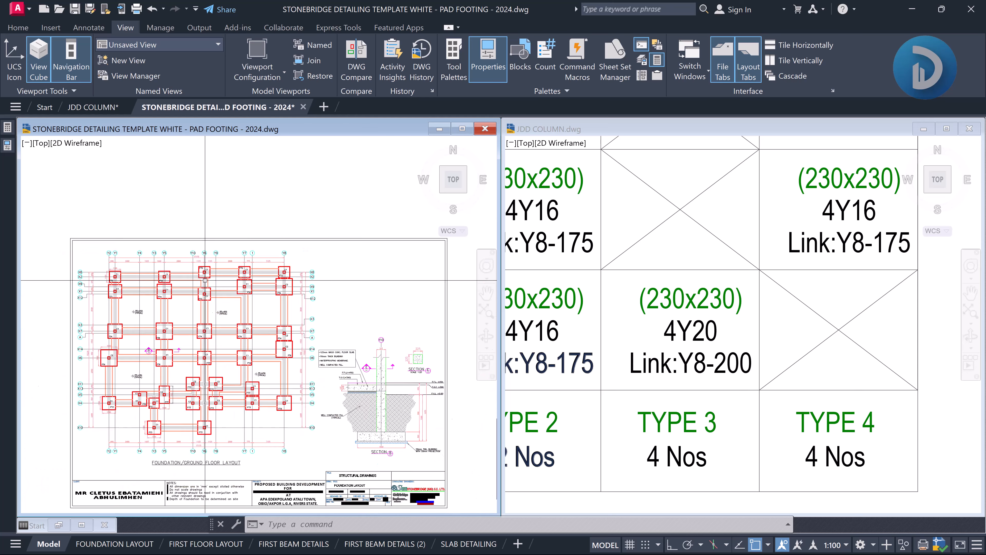
Change the footing width dimension text beneath the Column 2 base to VARIES
scroll(234, 315, up, 12)
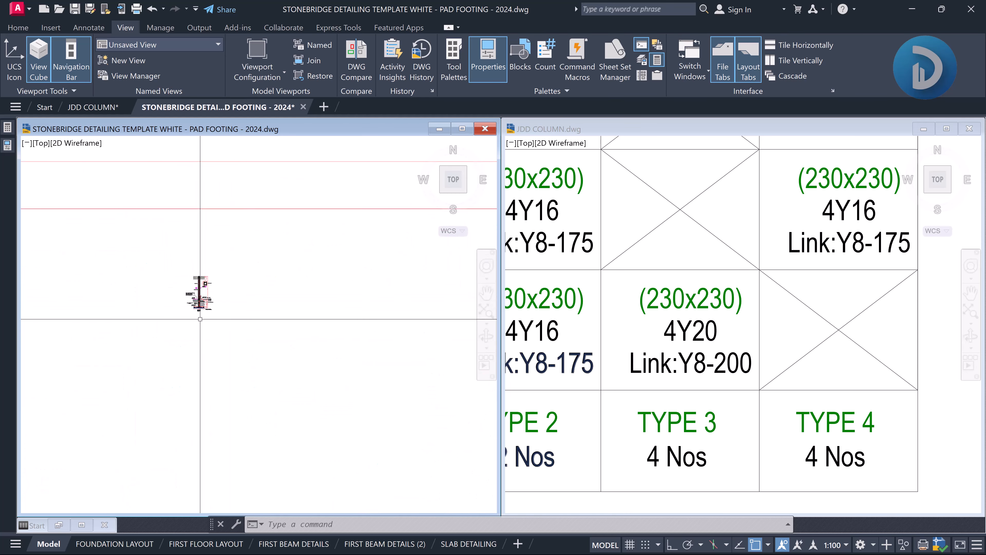
middle_drag(221, 271, 236, 356)
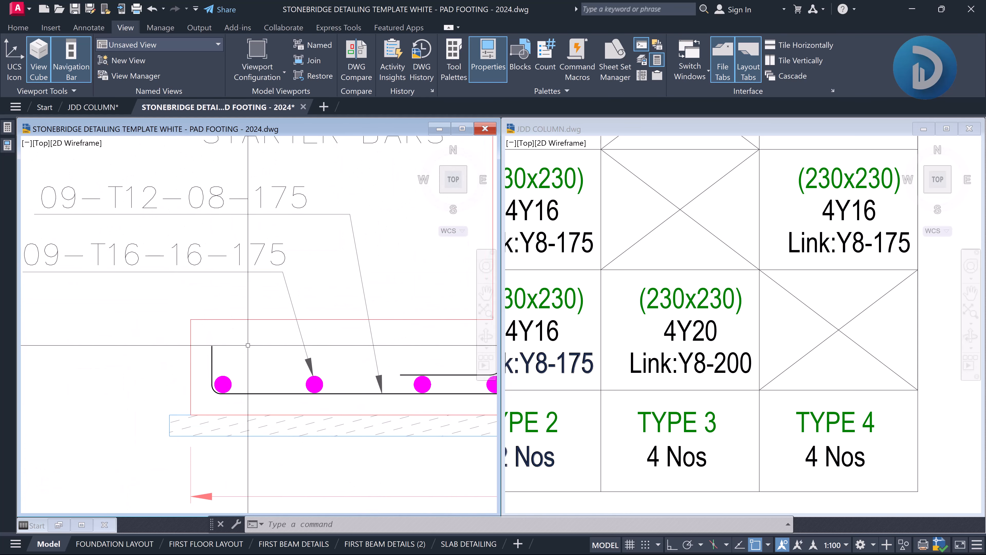
scroll(317, 365, down, 3)
scroll(317, 365, up, 3)
middle_drag(317, 364, 247, 350)
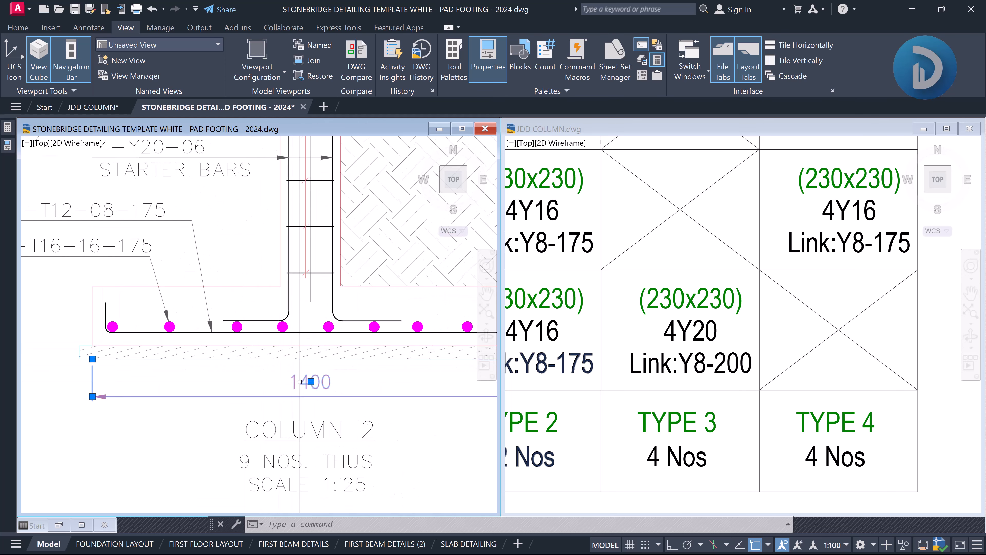
double_click(309, 382)
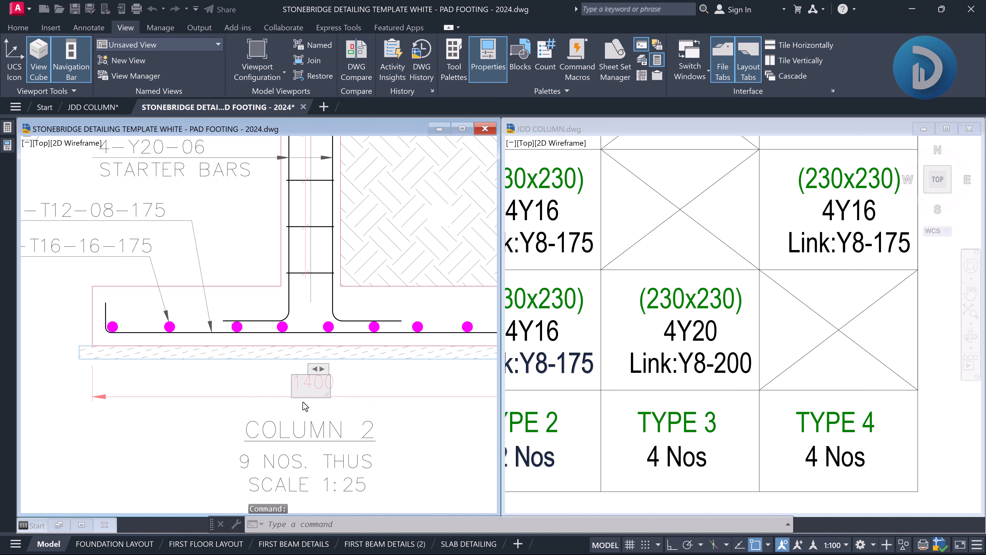
scroll(308, 388, up, 2)
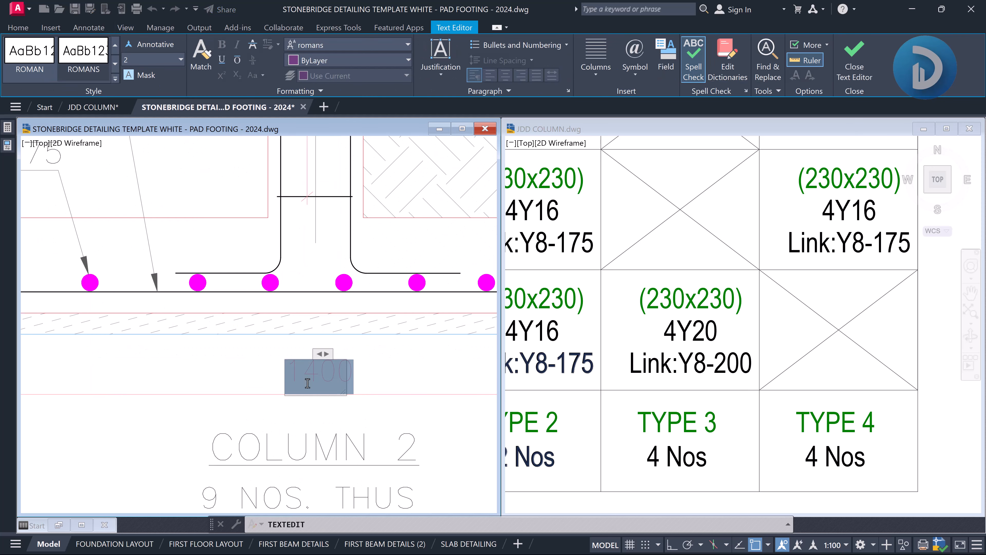
text(VARIES)
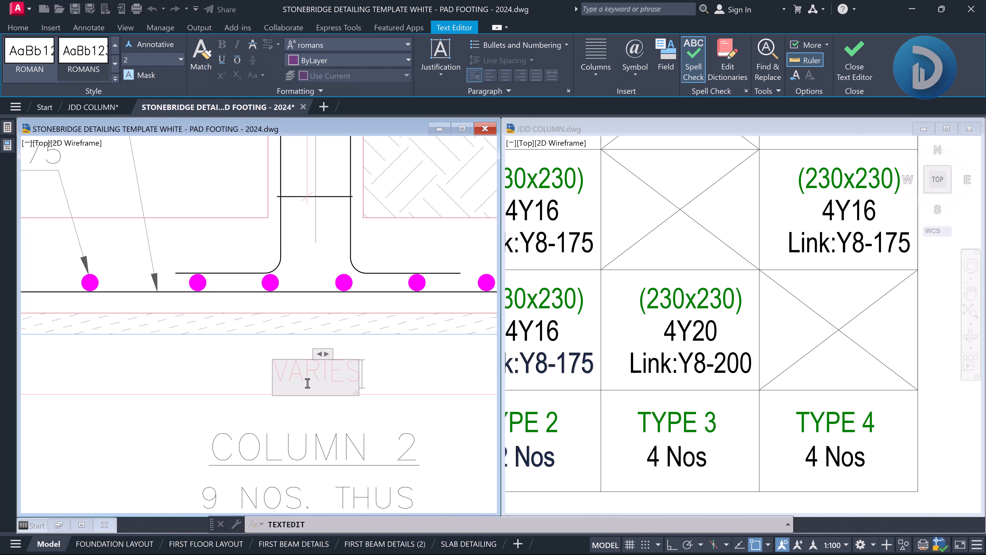
scroll(307, 383, down, 1)
click(391, 389)
Review the Column 2 detail from the footing base up to Section C and the column top
scroll(387, 392, down, 3)
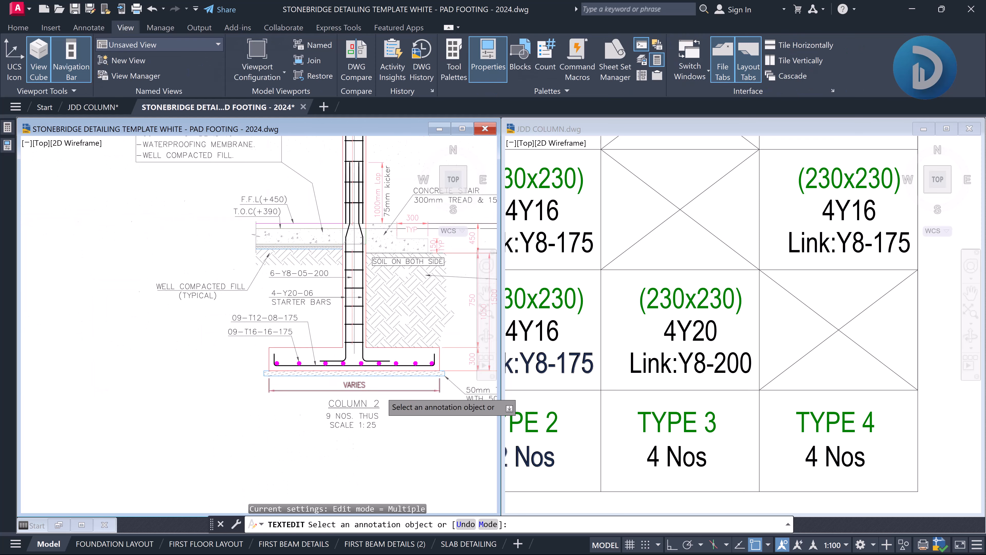
middle_drag(370, 197, 333, 267)
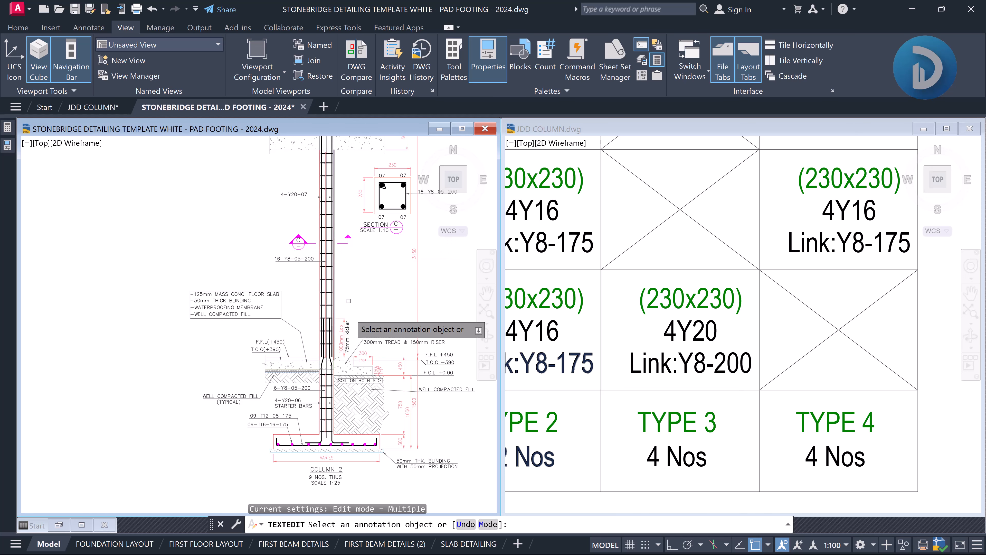
scroll(330, 436, up, 2)
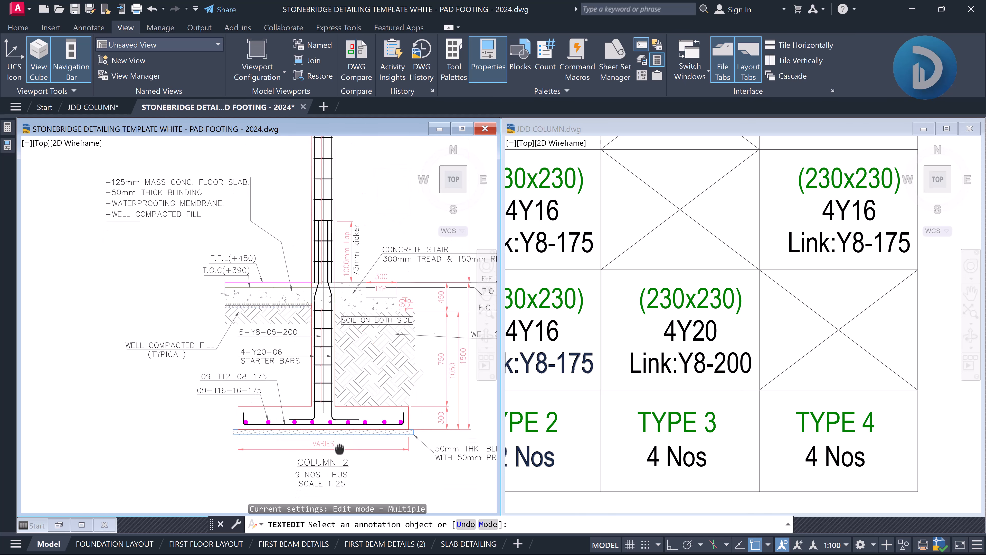
scroll(340, 448, up, 1)
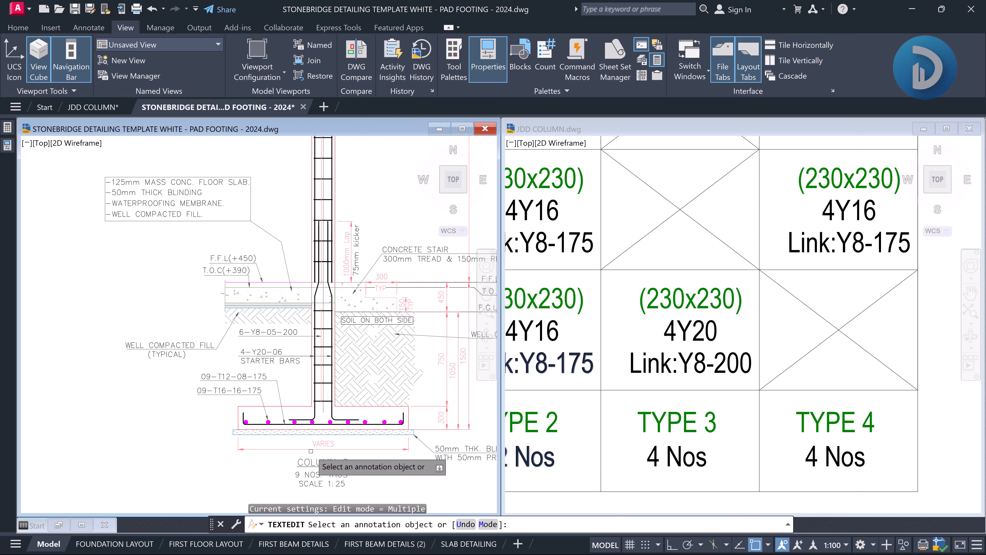
scroll(311, 451, down, 5)
scroll(313, 377, up, 3)
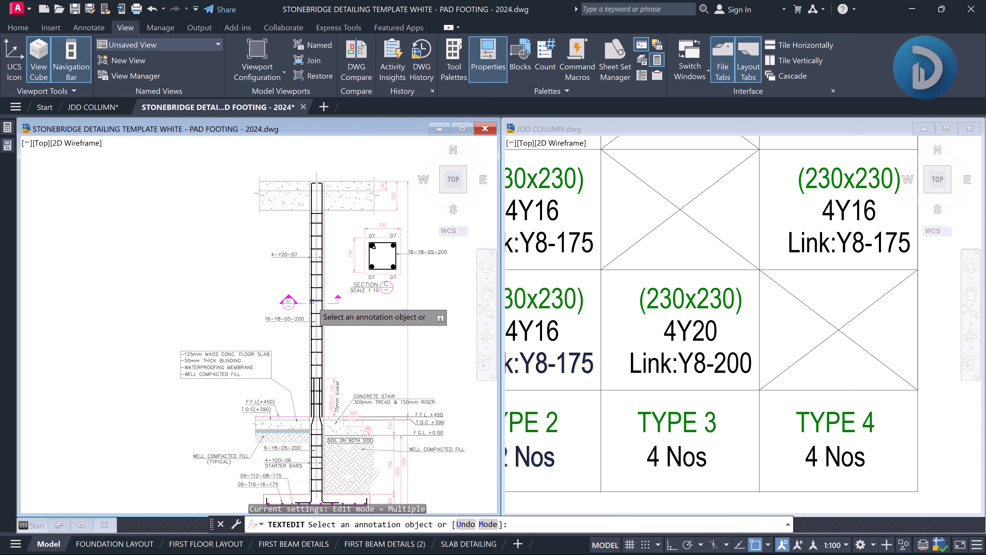
scroll(313, 296, down, 2)
scroll(298, 404, up, 2)
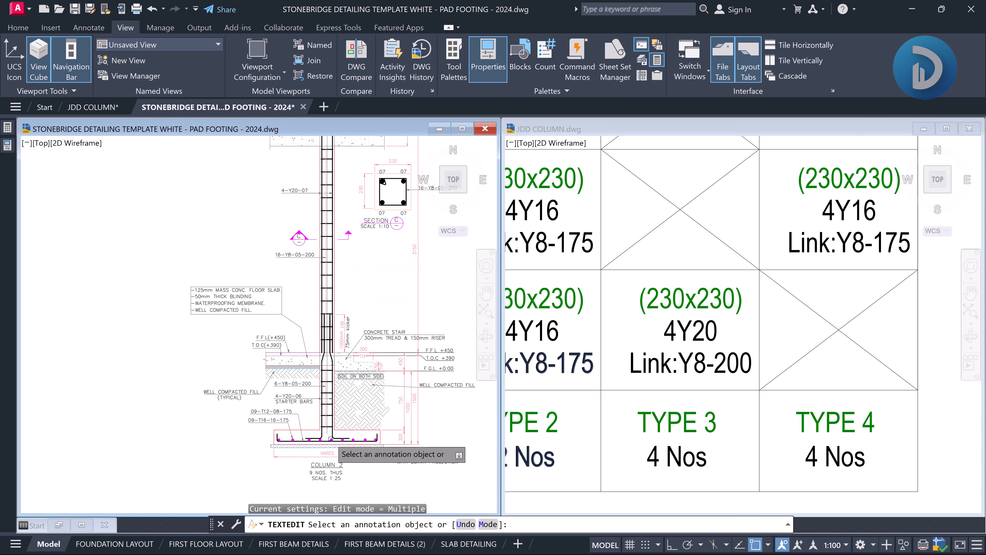
Erase the 09-T16-16-175 bottom reinforcement label beside the Column 2 footing
scroll(328, 437, up, 2)
scroll(326, 431, up, 2)
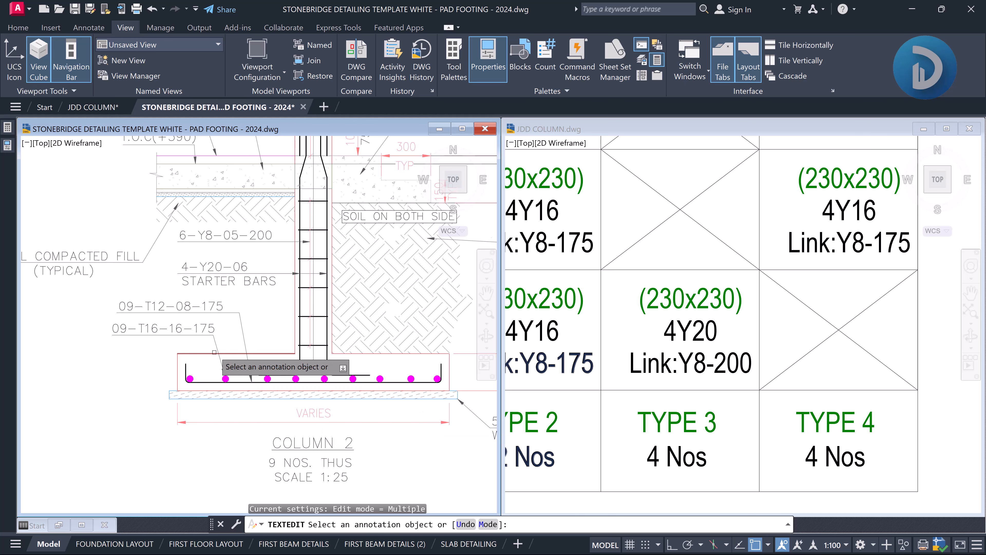
scroll(228, 340, up, 2)
key(Escape)
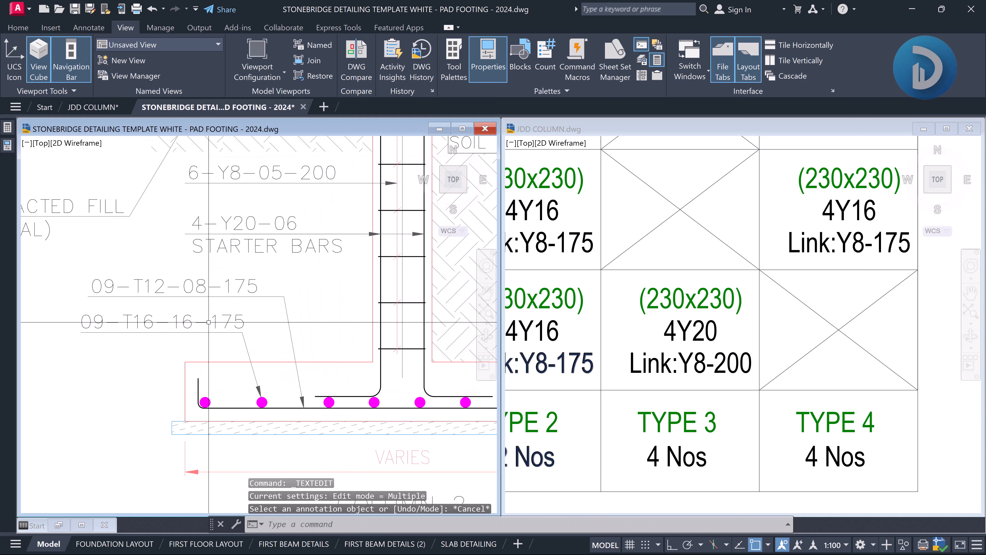
click(183, 321)
text(e)
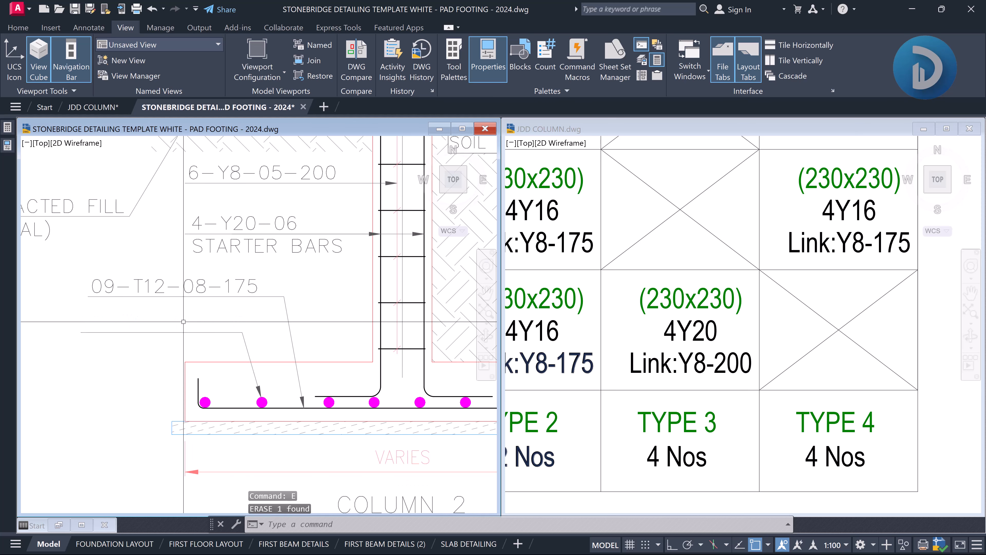
key(Return)
Stretch the unlabelled leader's tail and bend points onto the corner of the 09-T12-08-175 leader, so both arrows share one origin
click(191, 321)
click(190, 321)
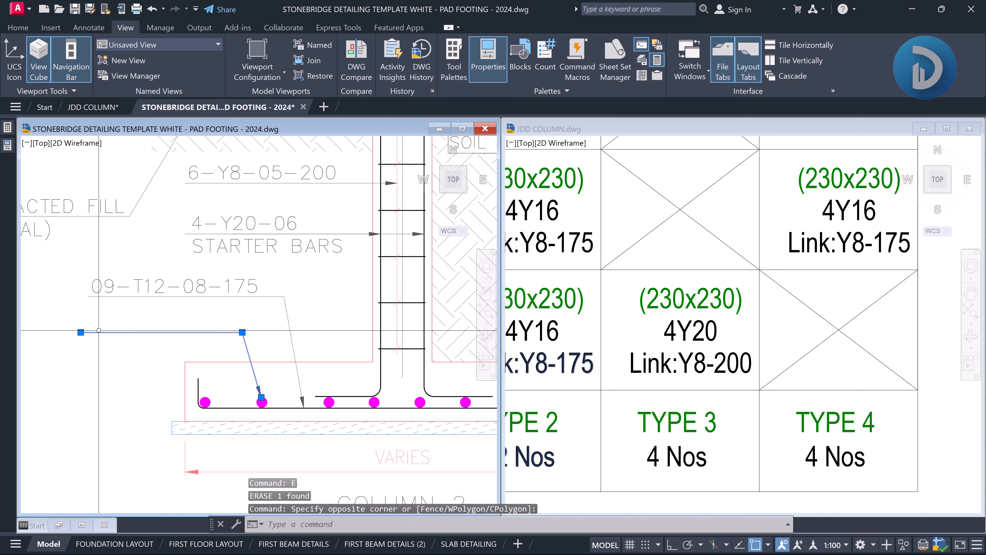
click(81, 332)
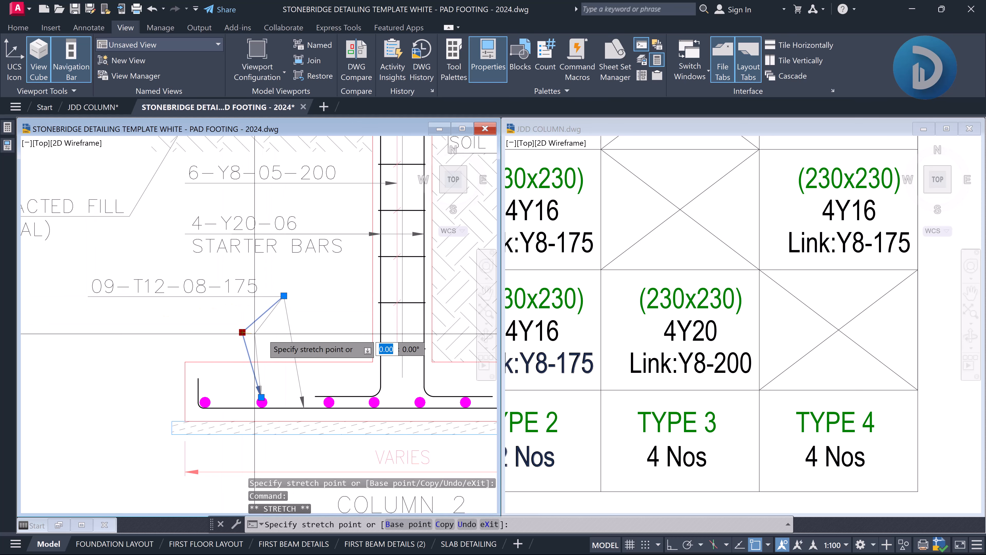
scroll(277, 327, up, 2)
key(Escape)
scroll(277, 327, down, 2)
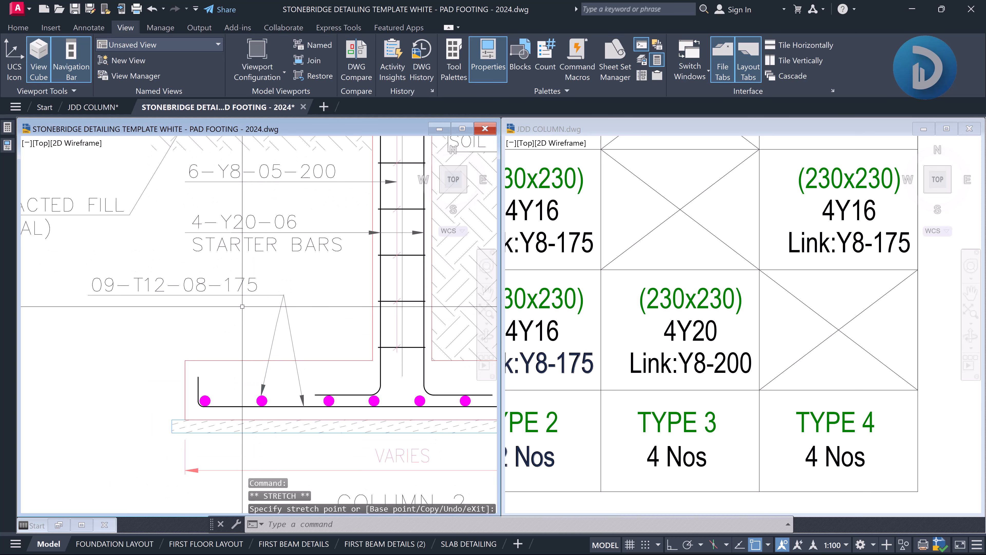
key(Escape)
Replace the 09-T12-08-175 label text with SEE FDTN. DET. DWG
double_click(236, 284)
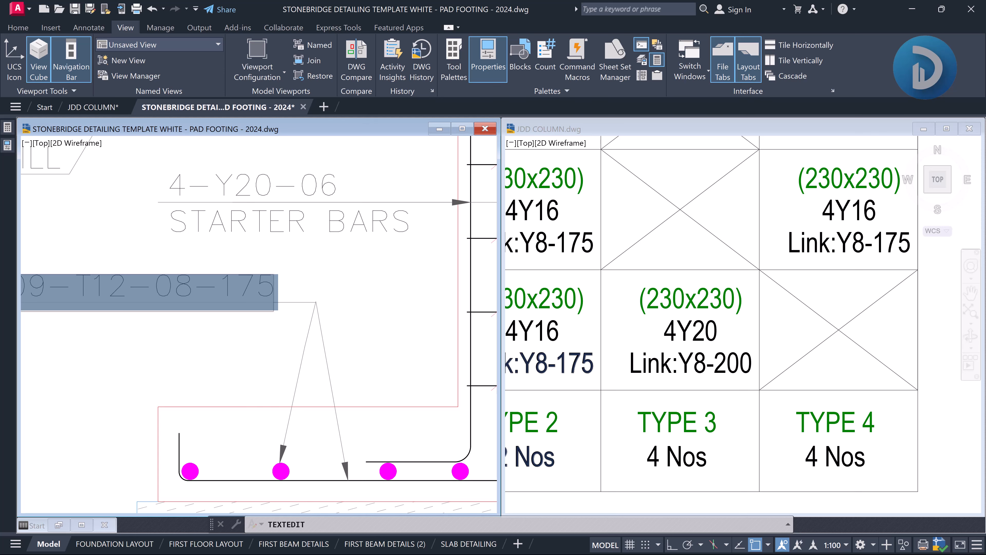
key(Delete)
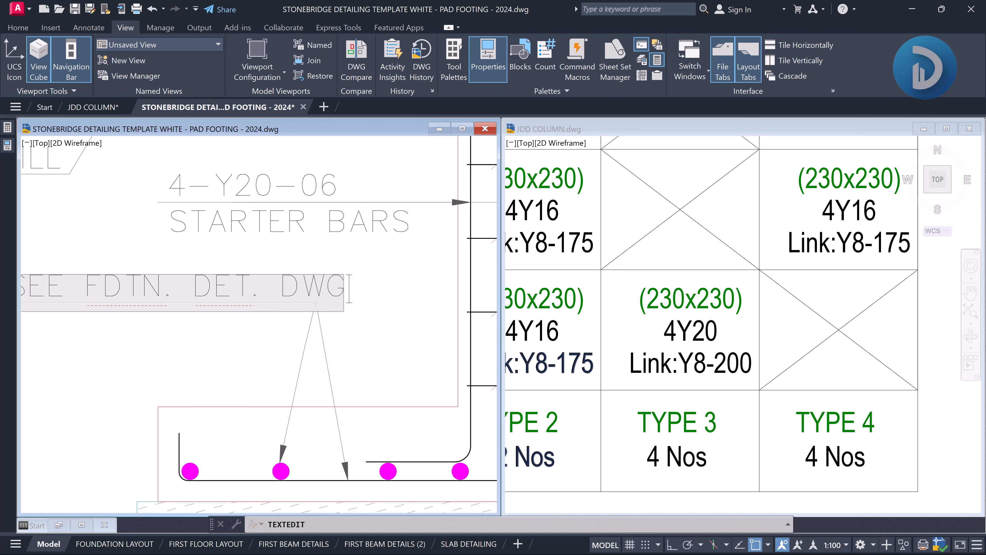
click(354, 254)
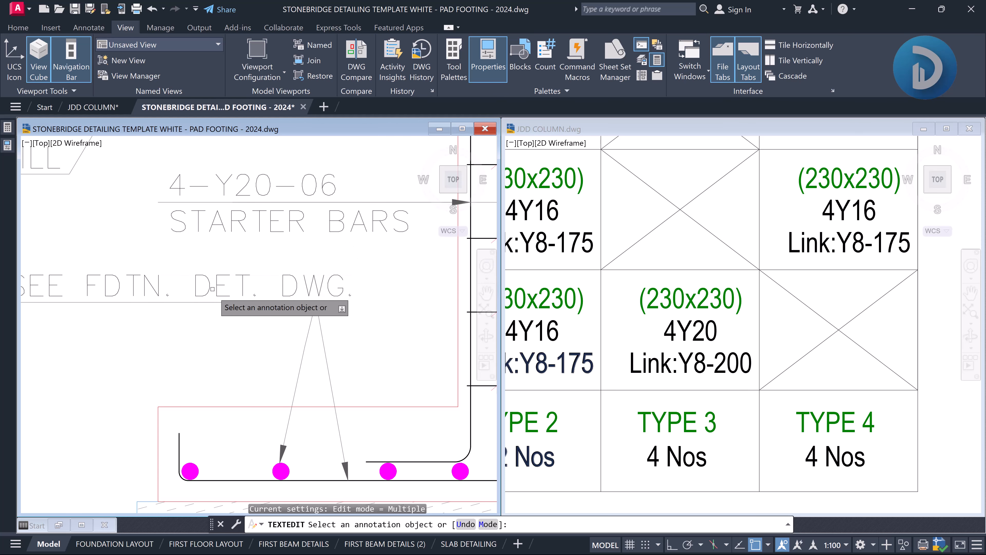
scroll(290, 293, down, 4)
key(Return)
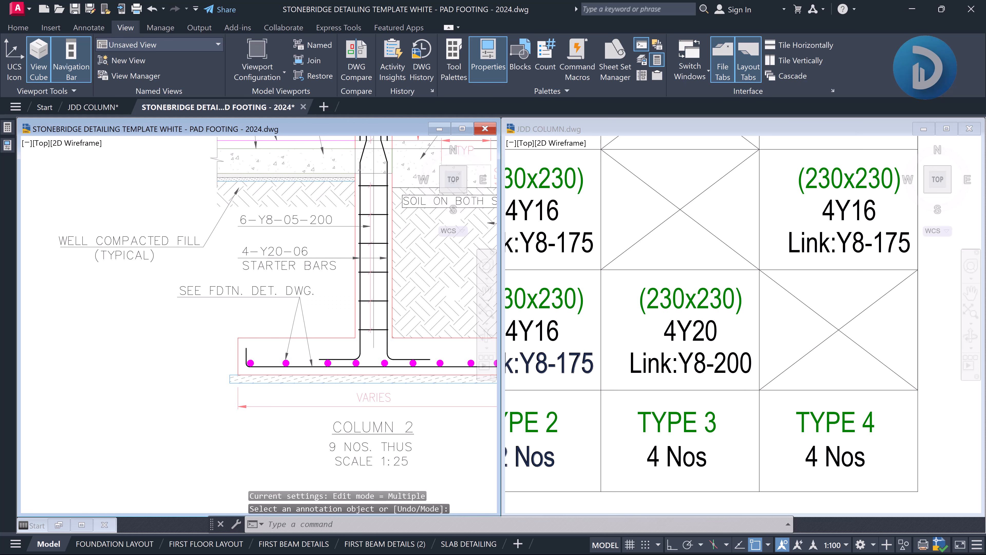
Copy the SEE FDTN. DET. DWG. text to just below its leader line
click(229, 289)
text(c)
key(Return)
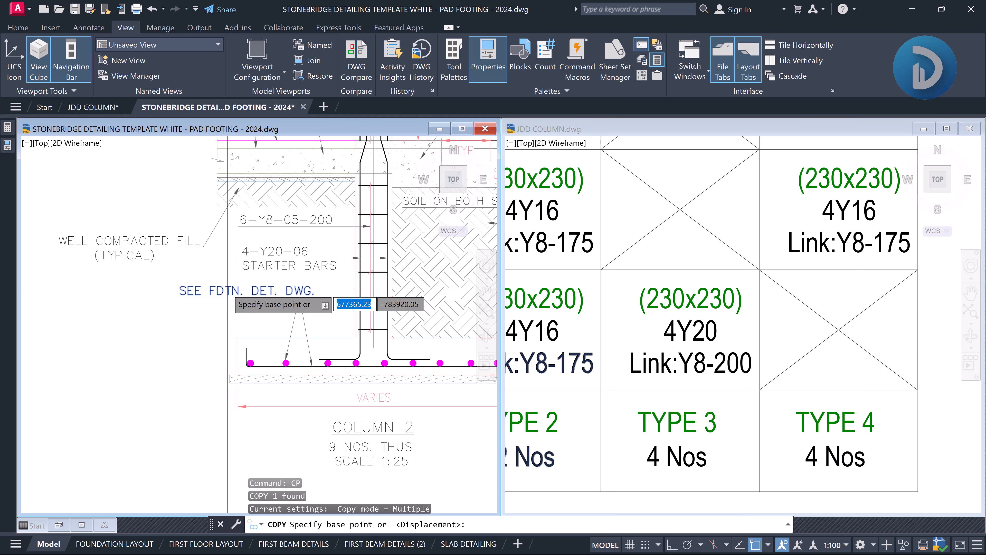
scroll(171, 311, up, 3)
click(158, 295)
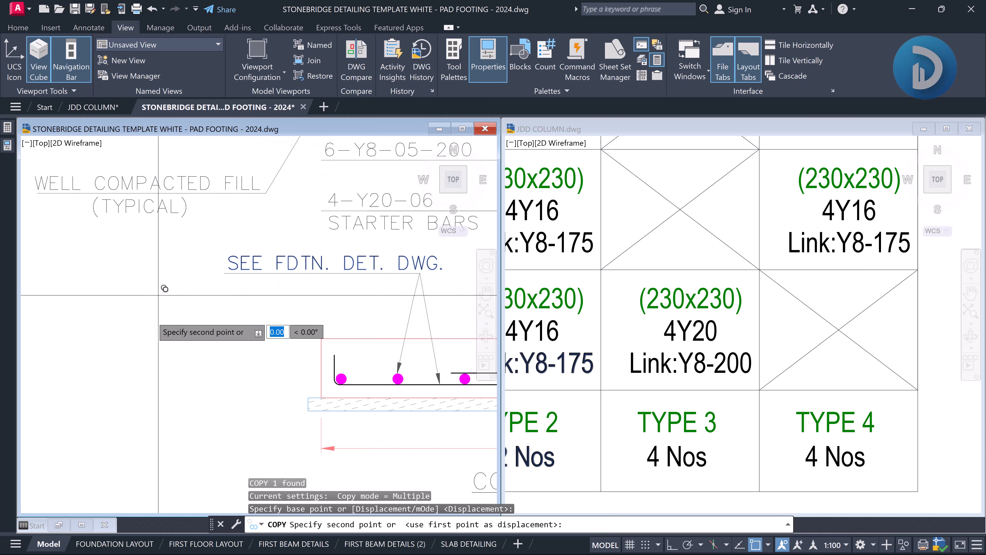
click(143, 321)
key(Escape)
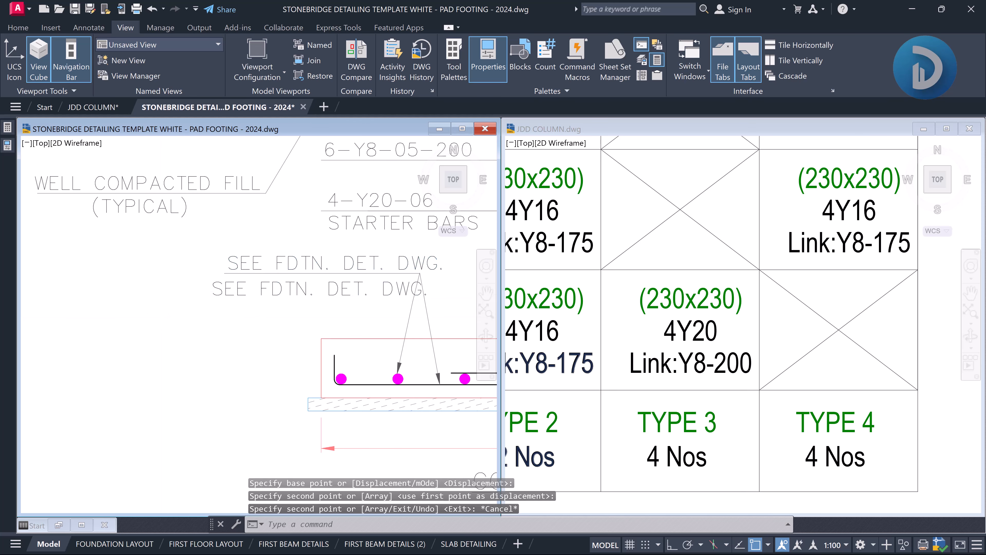
Change the copied text beneath the leader line to REFER TO SHT:
click(235, 289)
text(e)
key(Return)
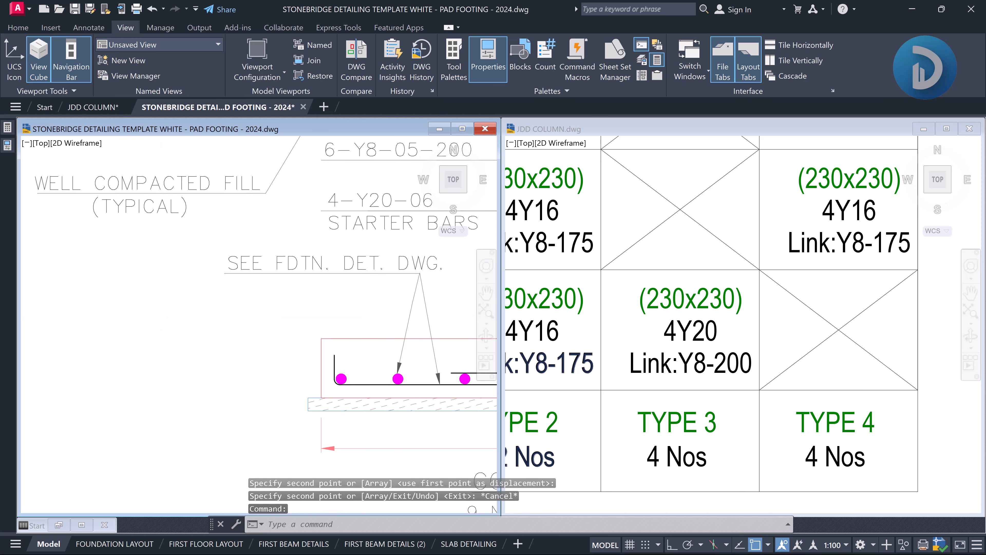
double_click(319, 292)
key(BackSpace)
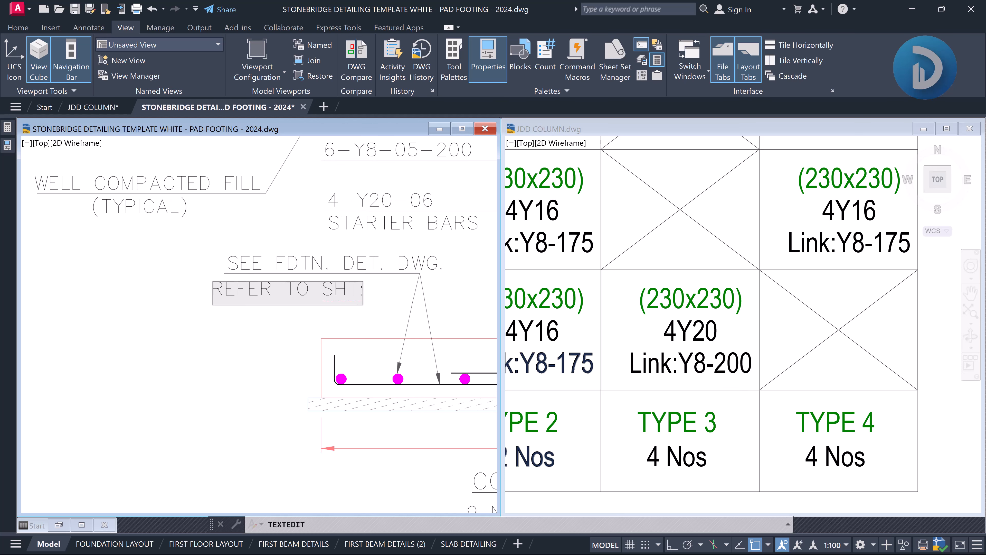
key(Return)
Look up the sheet number in the title block of the R.C PAD BASE DETAILS drawing
scroll(267, 311, down, 10)
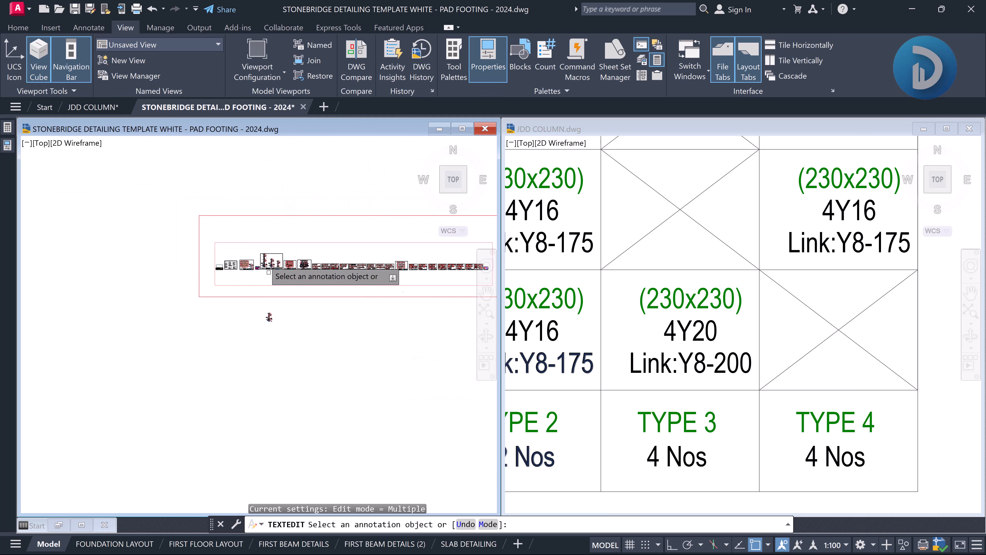
scroll(269, 272, up, 10)
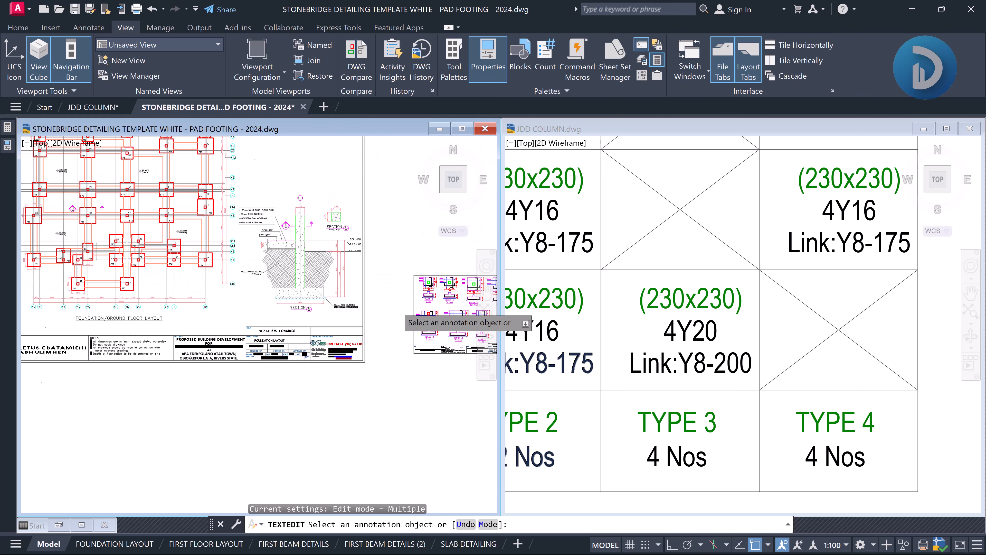
scroll(396, 307, up, 1)
middle_drag(396, 307, 209, 278)
scroll(281, 286, up, 1)
middle_drag(437, 353, 293, 307)
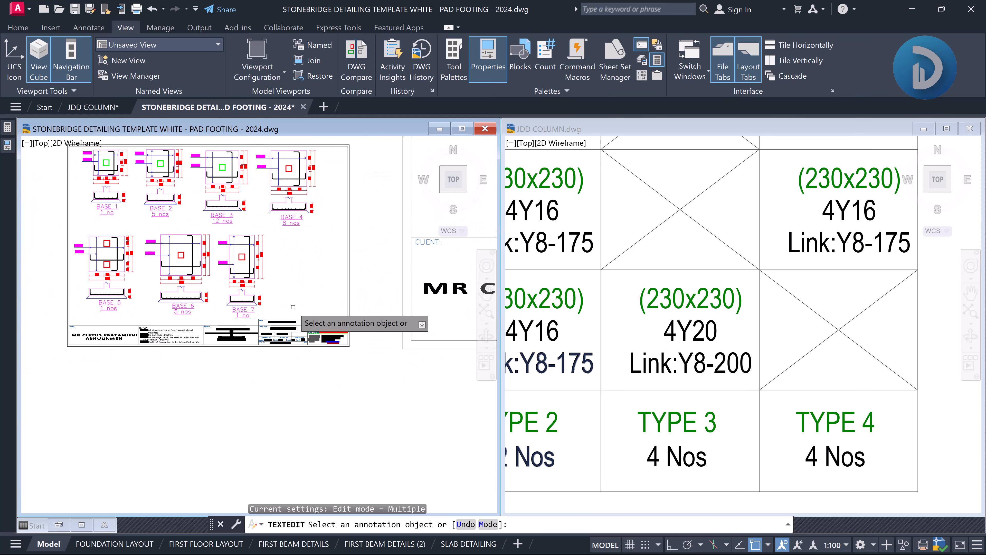
scroll(301, 330, up, 8)
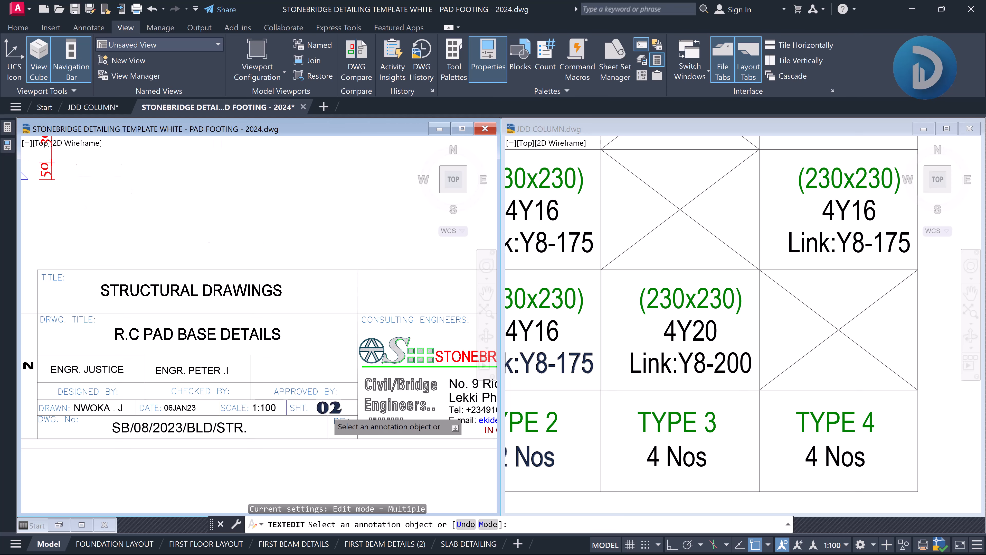
Examine the base details on the pad base sheet, checking their reinforcement labels, dimensions and quantities
scroll(323, 415, down, 10)
scroll(268, 323, up, 6)
scroll(190, 275, up, 3)
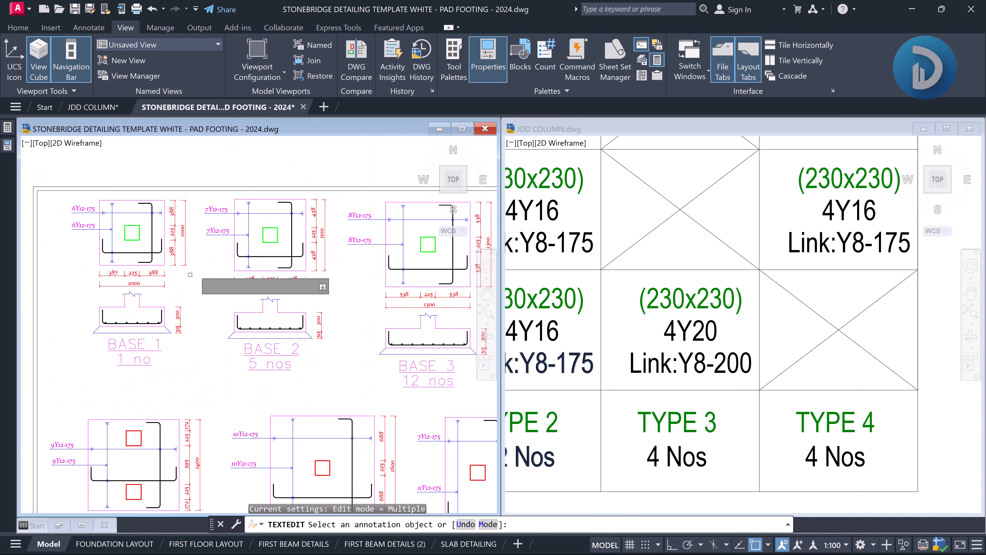
scroll(210, 272, down, 5)
scroll(223, 274, up, 4)
scroll(256, 280, down, 6)
scroll(245, 270, down, 1)
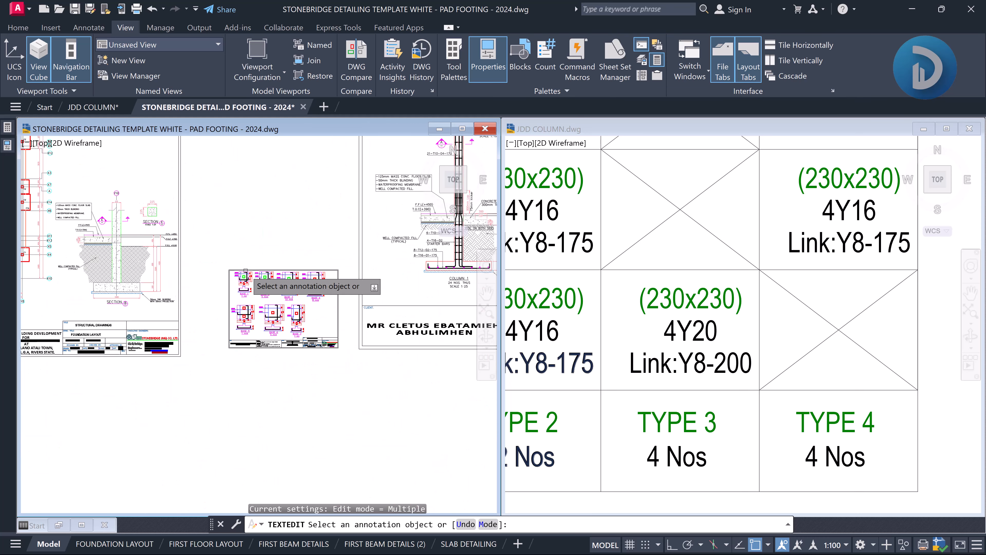
scroll(245, 270, down, 2)
scroll(271, 289, up, 5)
scroll(271, 283, down, 8)
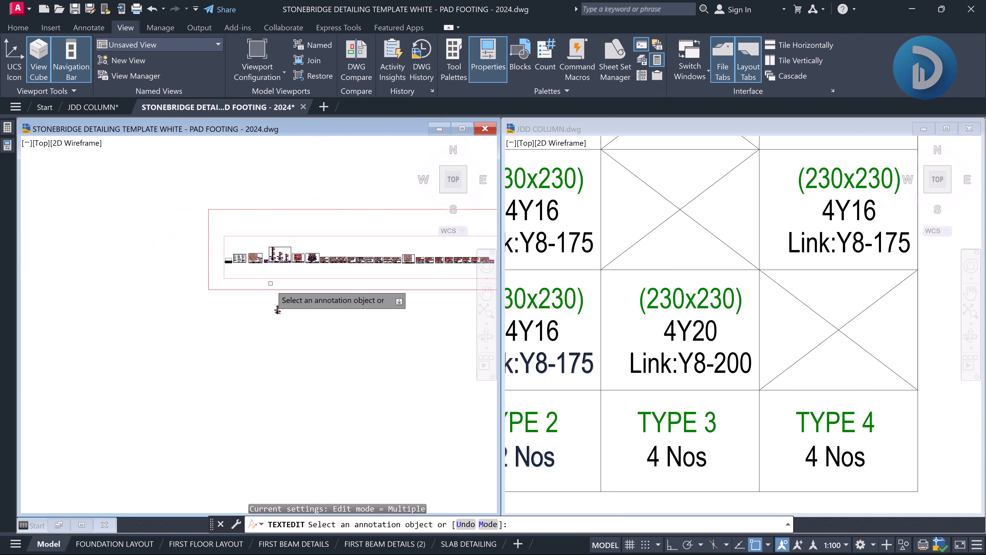
Add sheet number 02 to the Column 2 footing's reference note so it reads REFER TO SHT:02
scroll(271, 283, up, 10)
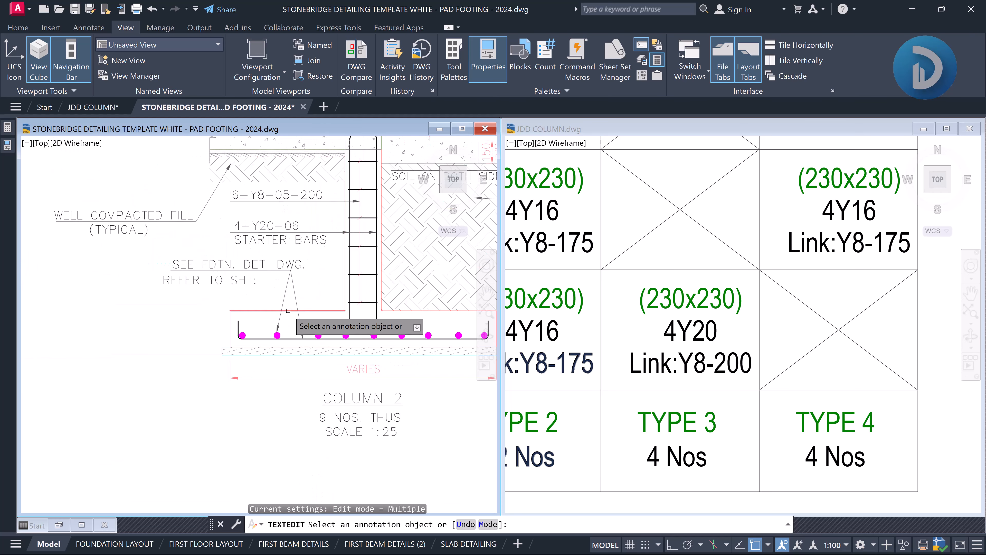
scroll(323, 334, up, 2)
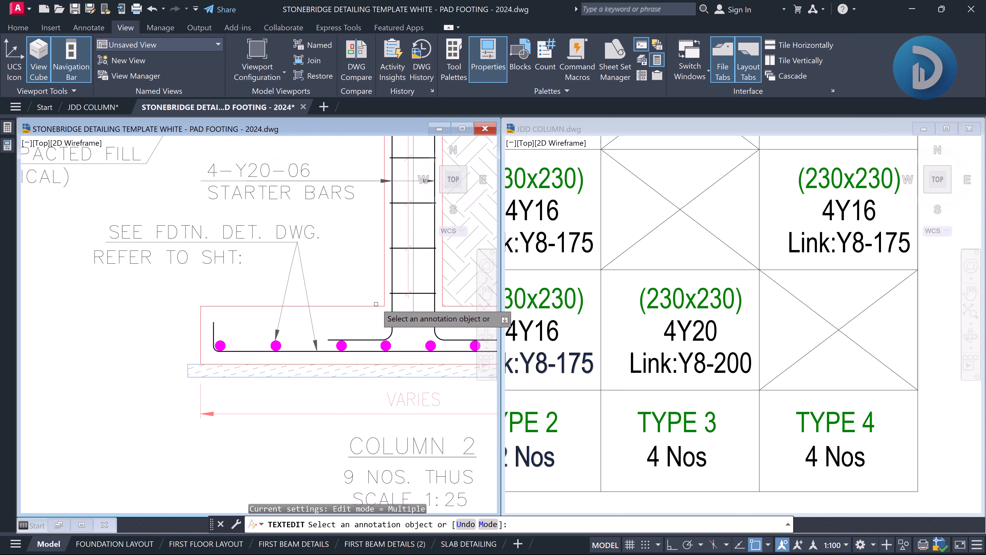
scroll(315, 289, down, 1)
scroll(241, 273, up, 1)
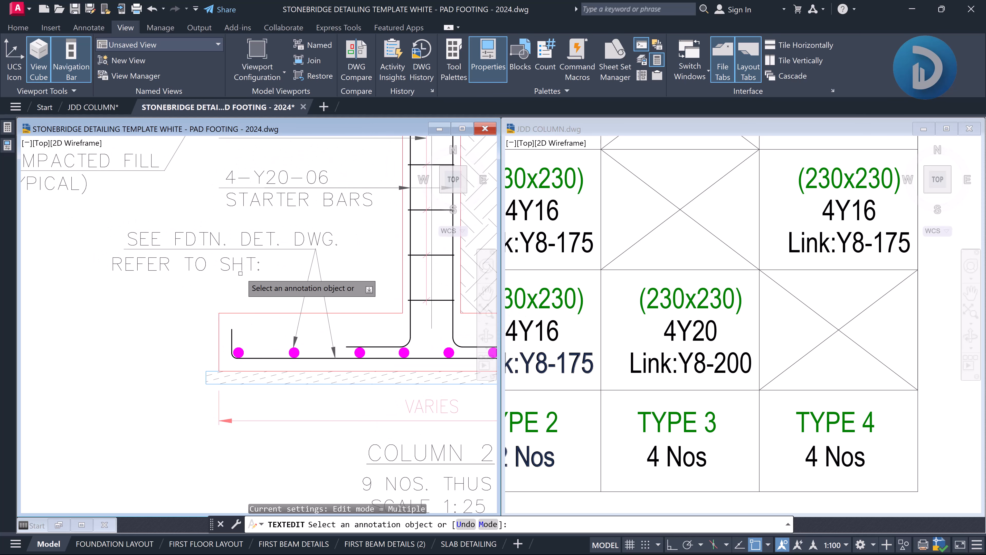
click(242, 264)
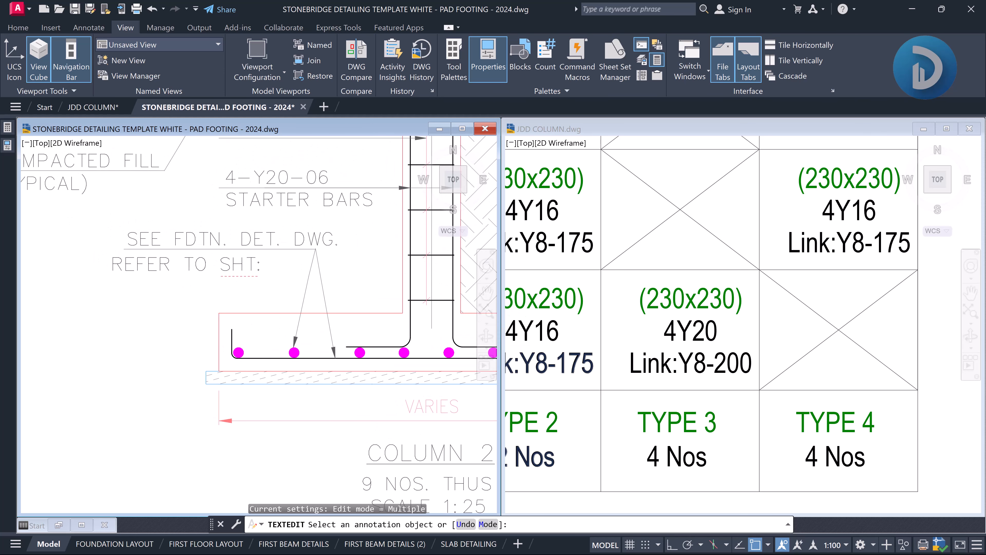
scroll(258, 270, up, 2)
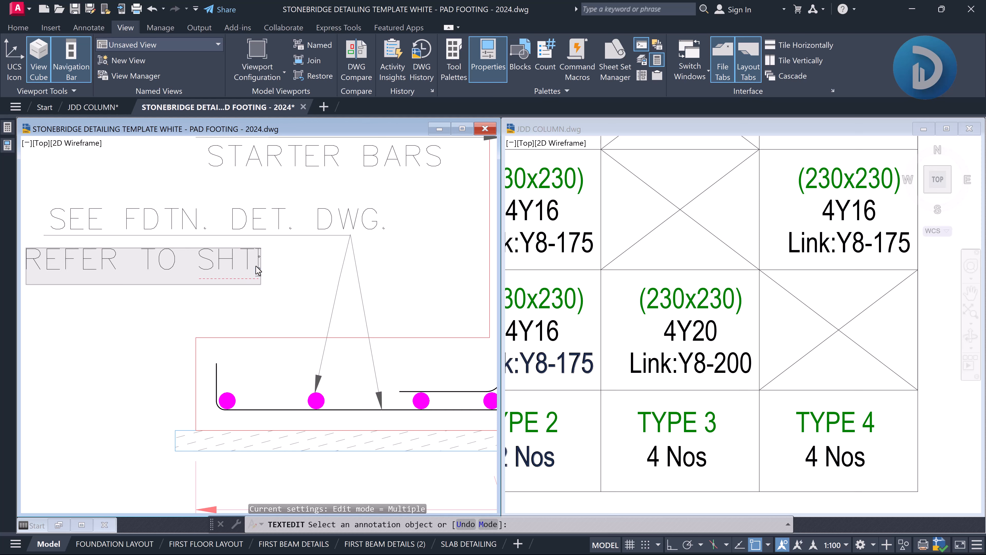
text(02)
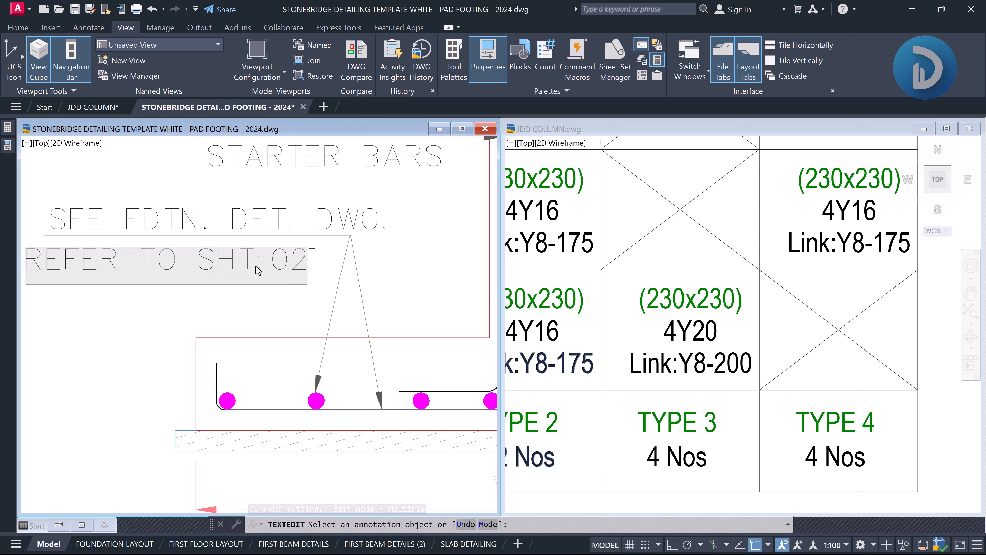
key(Return)
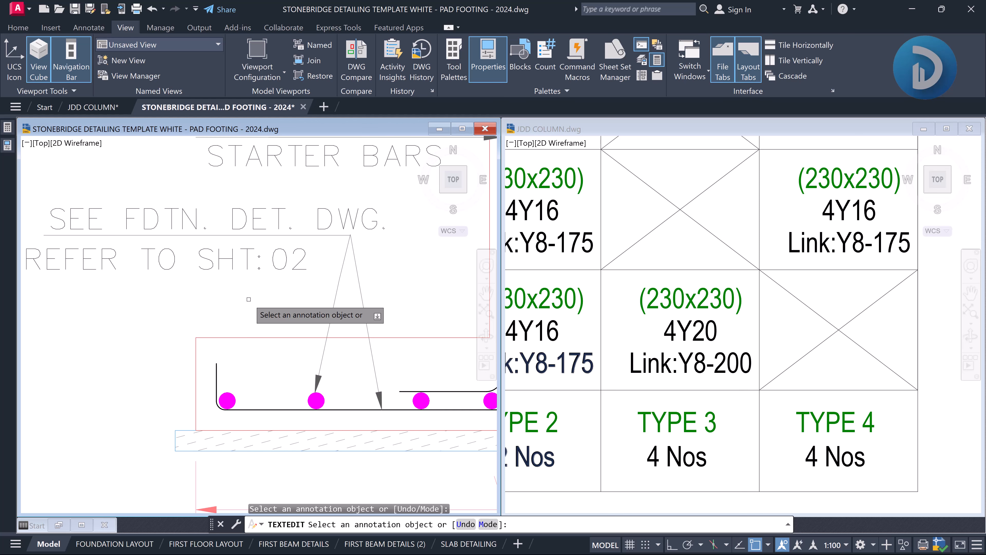
Move the REFER TO SHT:02 text closer beneath the leader line, aligned with the SEE FDTN. DET. DWG. text
click(26, 269)
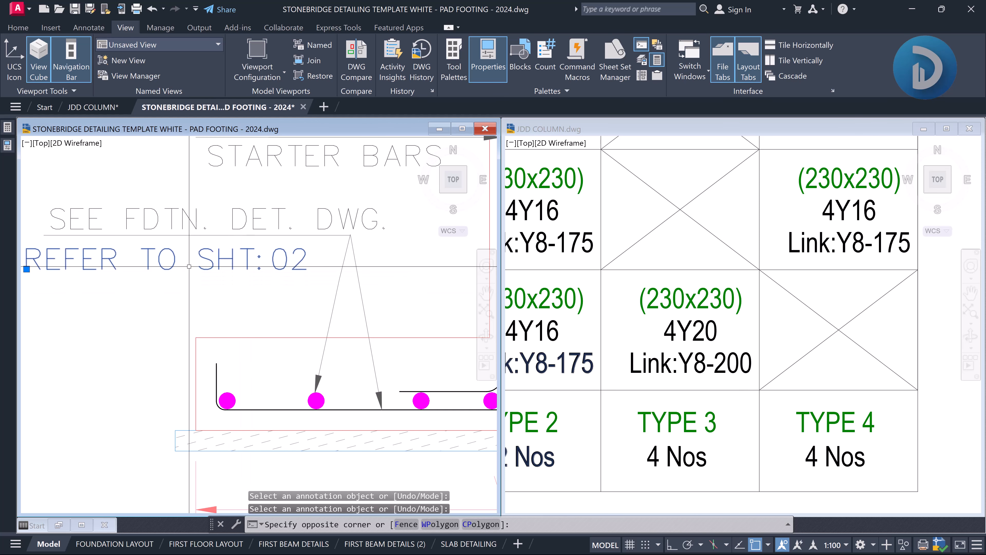
text(m)
key(Return)
middle_drag(136, 294, 230, 293)
click(161, 314)
click(183, 309)
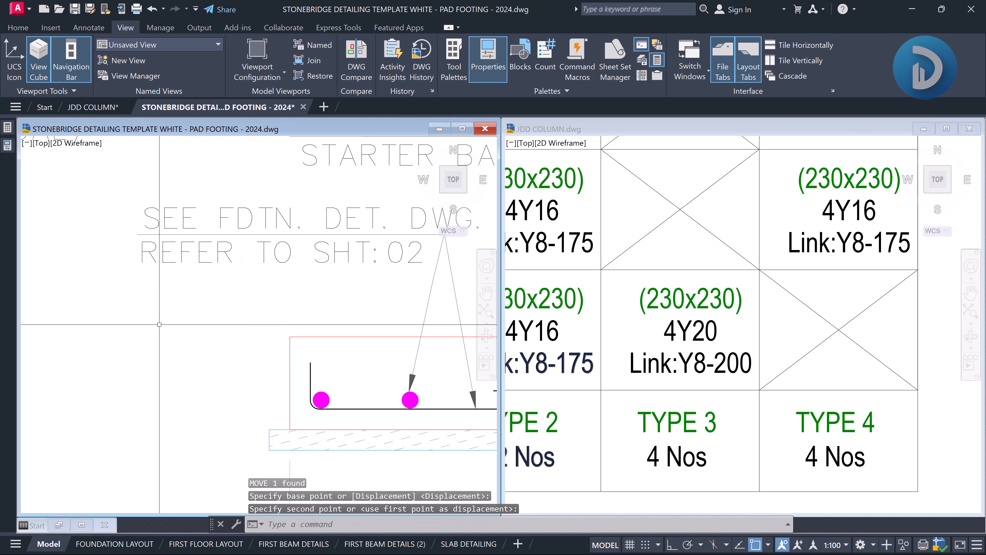
Review the whole Column 2 detail, including the footing's reference note and width dimension
scroll(165, 322, down, 5)
scroll(226, 366, down, 3)
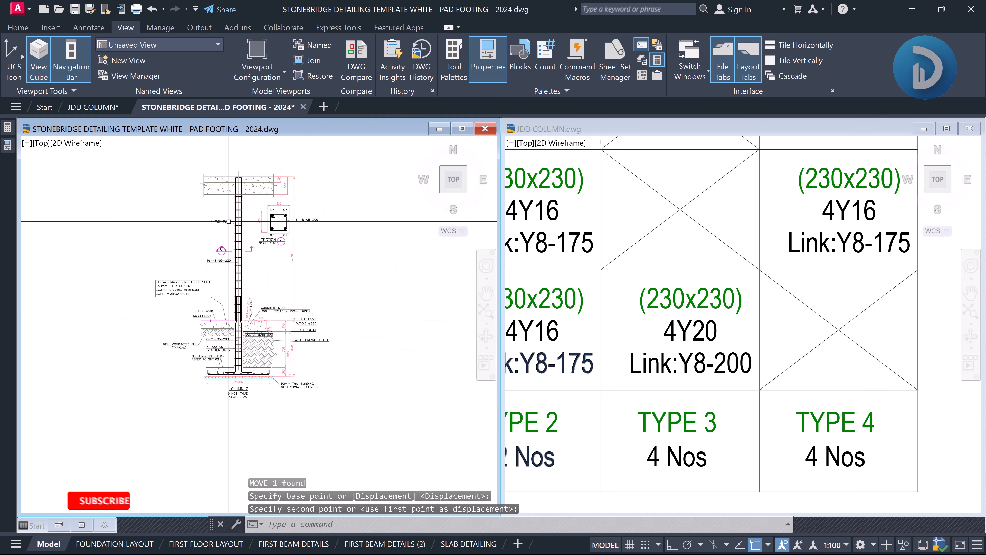
scroll(243, 273, down, 5)
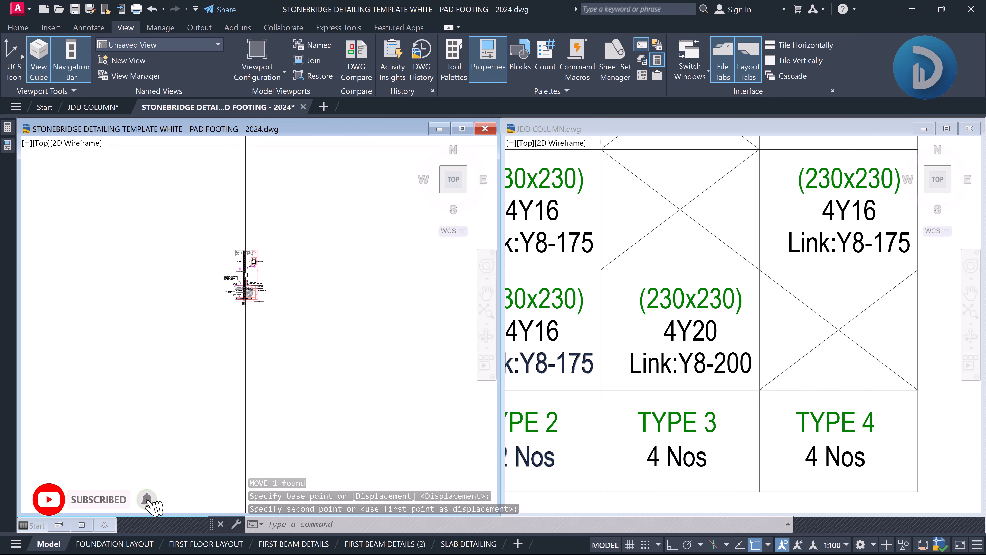
scroll(267, 234, up, 4)
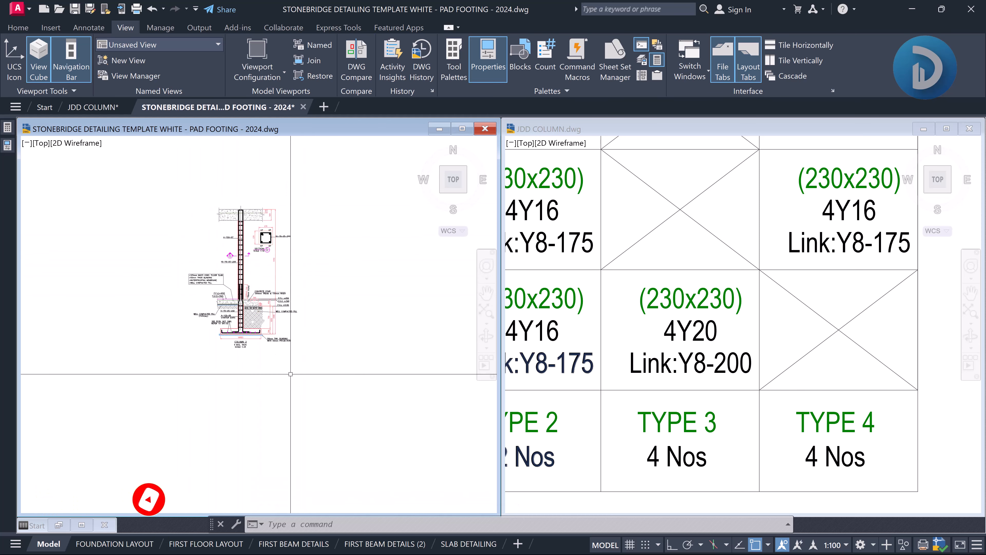
scroll(234, 326, up, 4)
scroll(233, 326, up, 4)
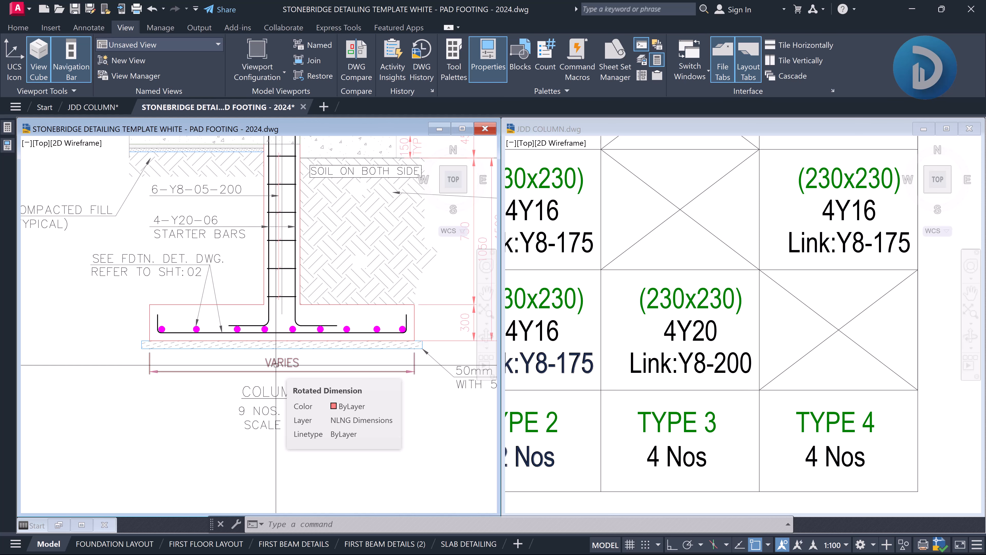
Examine the Column 2 detail around the footing, starter bars, concrete stair and floor level markers
scroll(275, 364, down, 3)
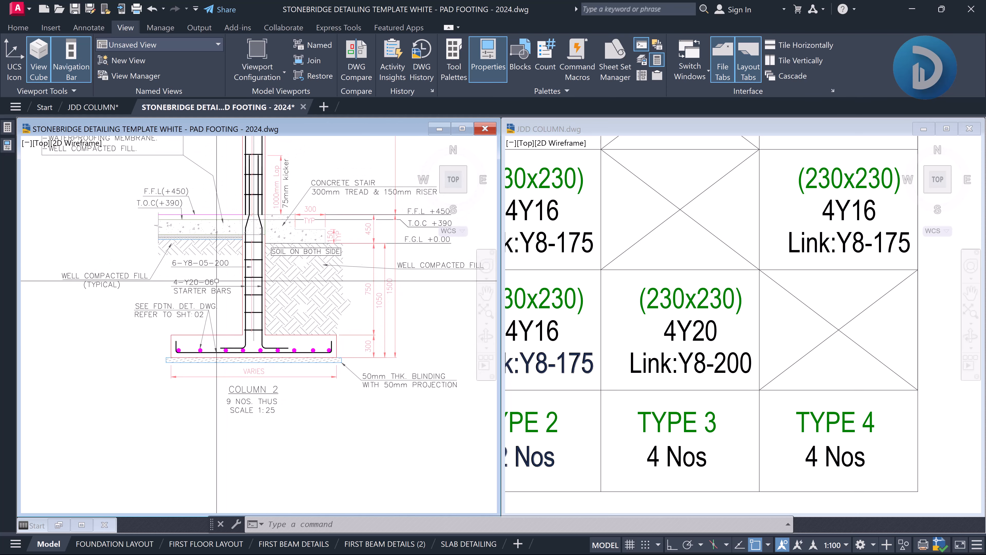
scroll(216, 280, up, 2)
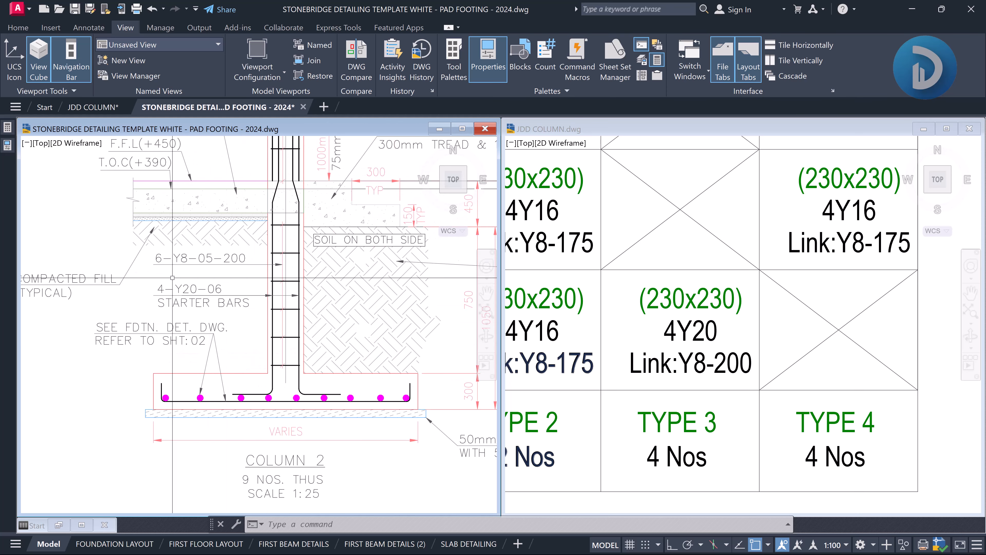
middle_drag(172, 278, 224, 281)
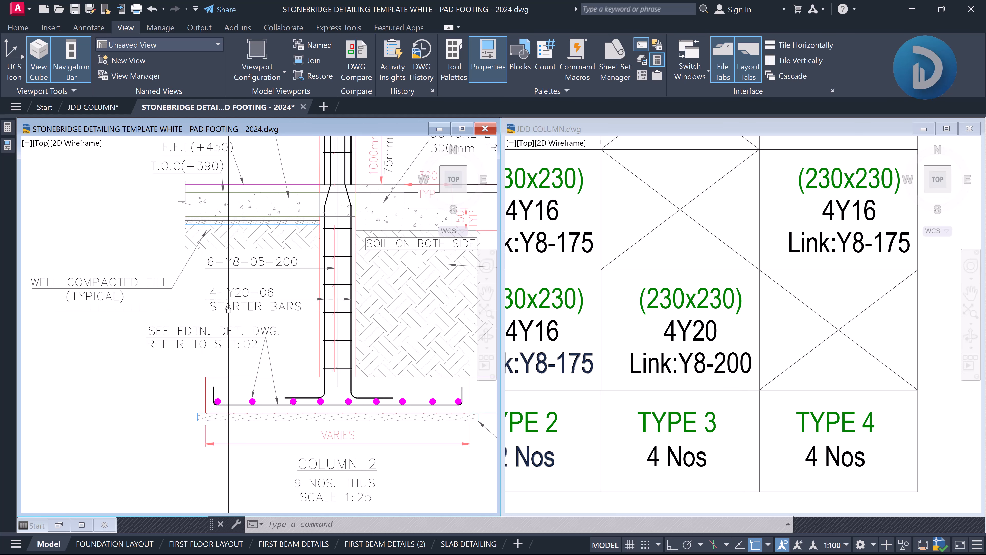
middle_drag(275, 275, 152, 281)
middle_drag(435, 269, 332, 270)
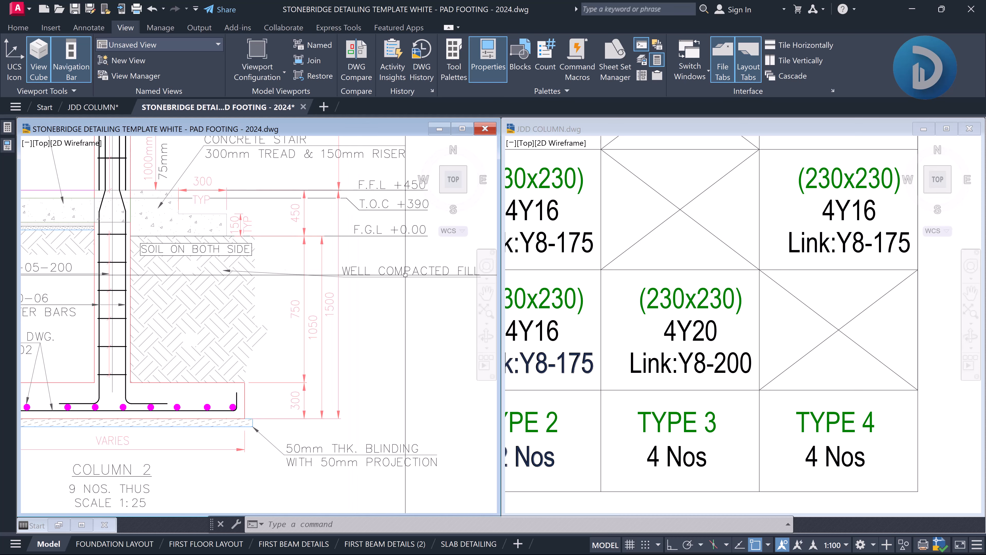
mouse_move(203, 259)
middle_down()
mouse_move(230, 262)
mouse_move(256, 308)
middle_up()
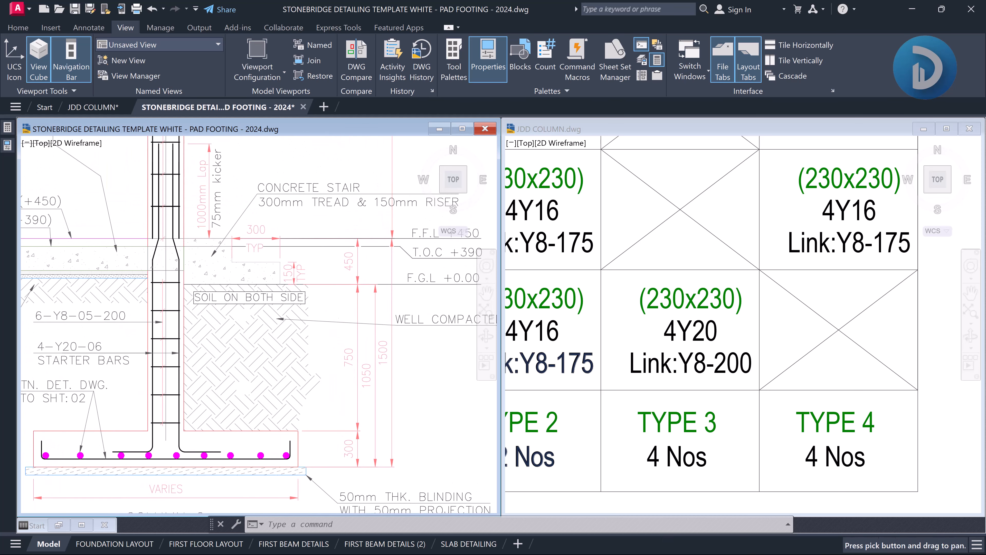
scroll(256, 239, up, 3)
scroll(256, 243, down, 5)
middle_drag(221, 237, 234, 259)
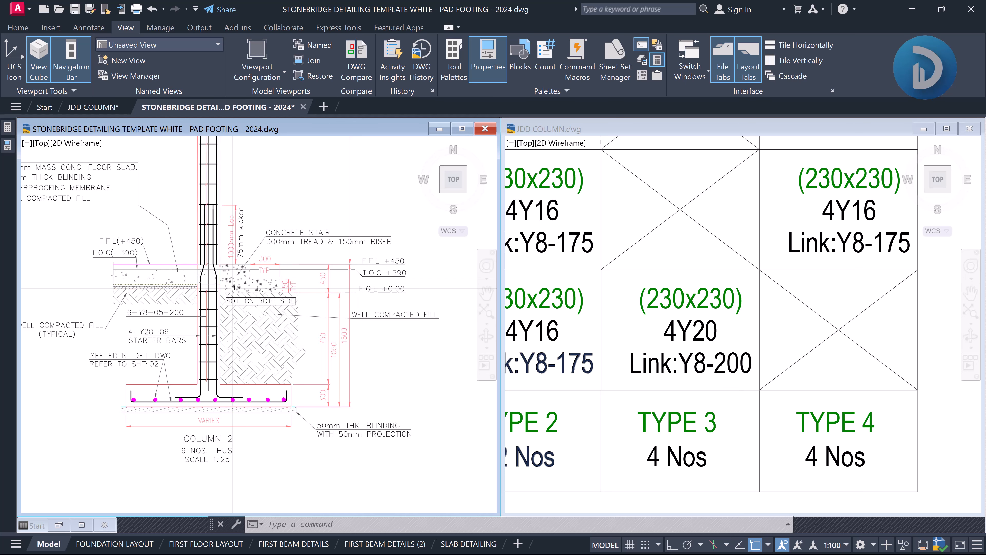
scroll(233, 287, up, 2)
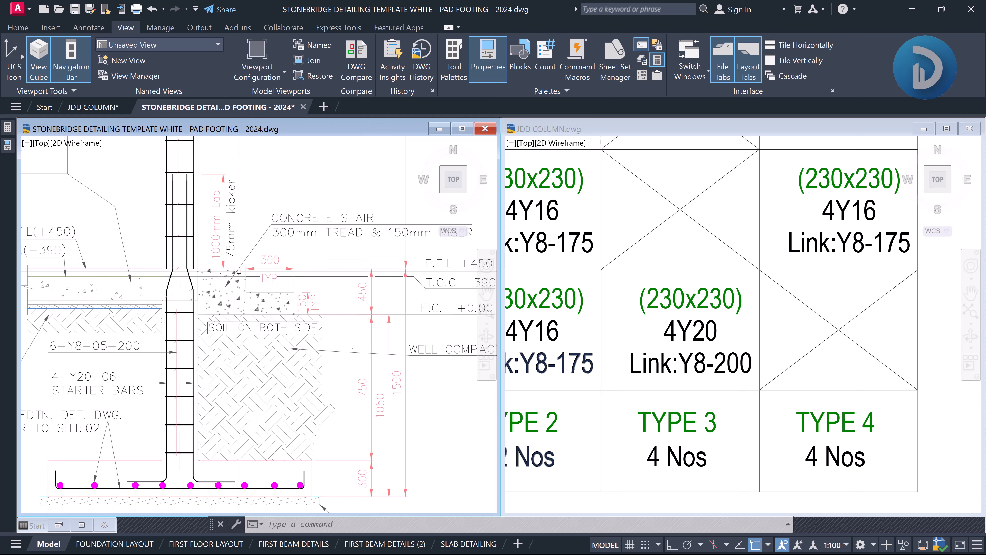
mouse_move(229, 264)
middle_down()
mouse_move(249, 274)
mouse_move(237, 276)
middle_up()
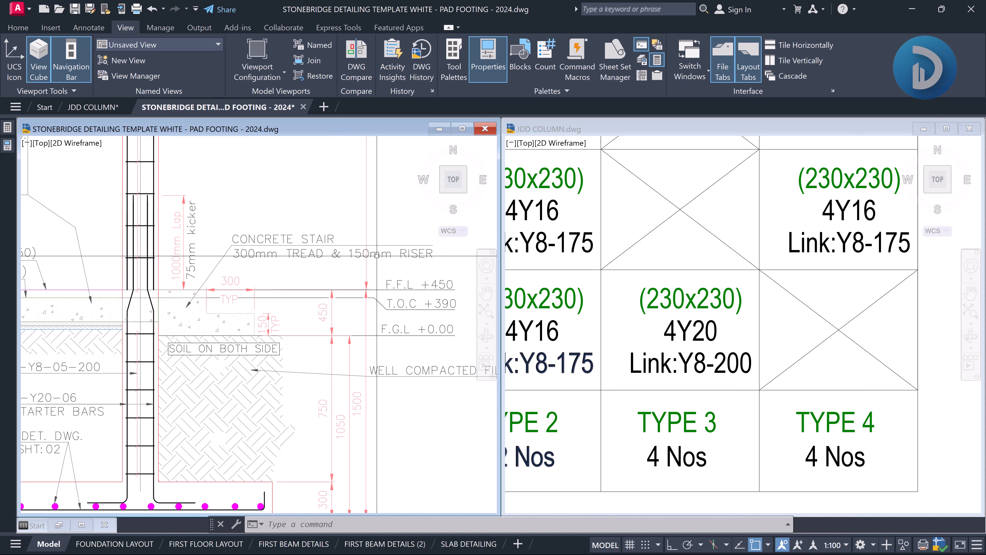
Erase the CONCRETE STAIR 300mm TREAD & 150mm RISER note together with its leader
click(305, 266)
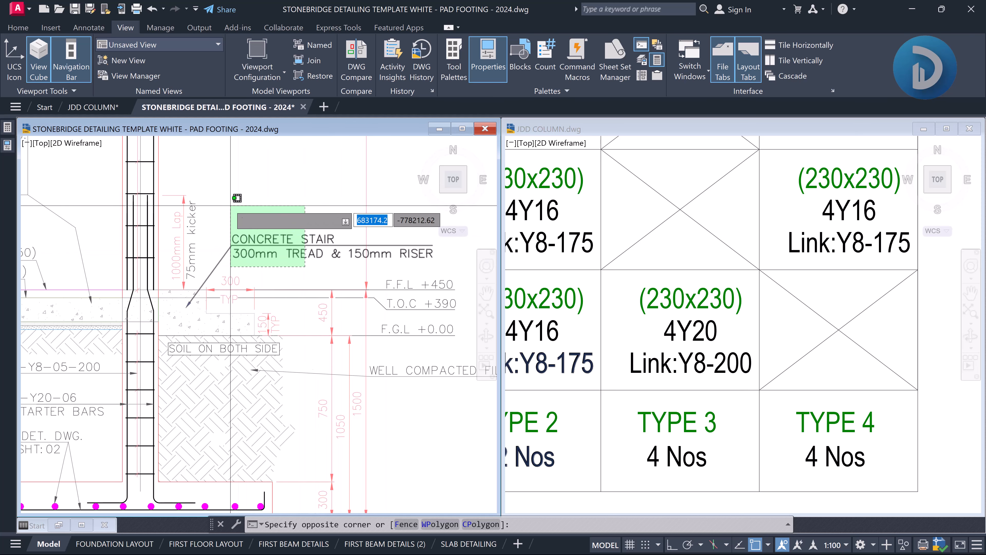
click(230, 205)
text(e)
key(Return)
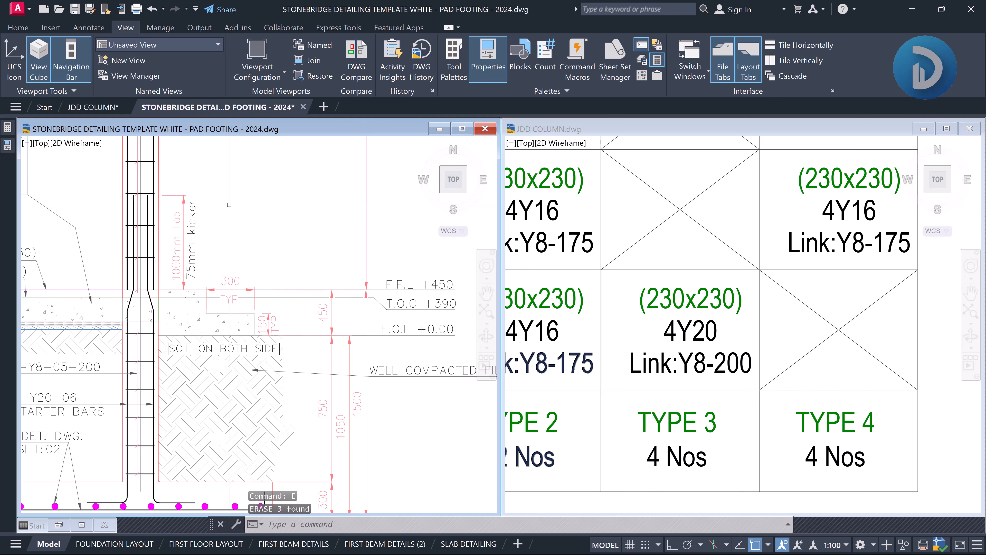
Erase the concrete stair's hatch, lower step outline and 150 TYP riser dimension beside the column
scroll(257, 314, up, 4)
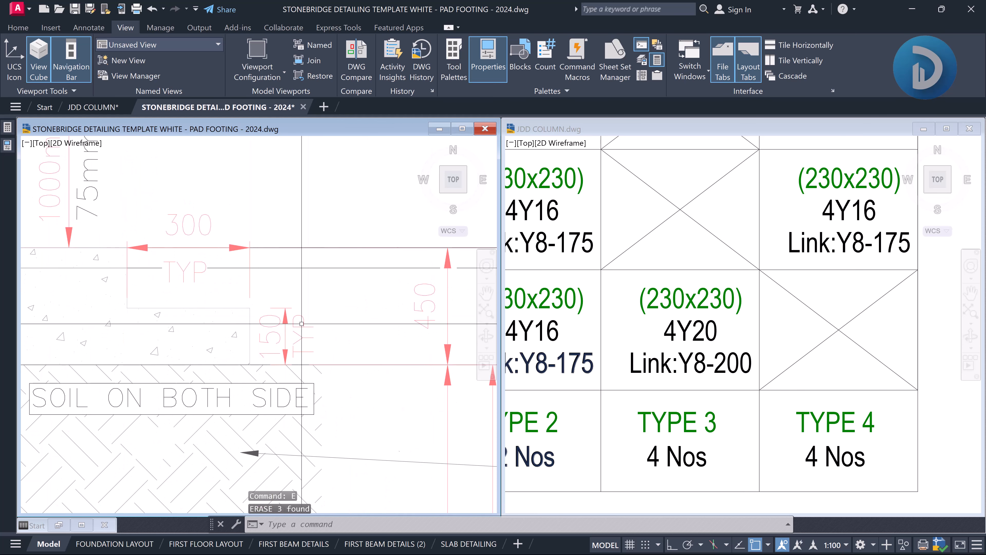
click(315, 327)
click(222, 314)
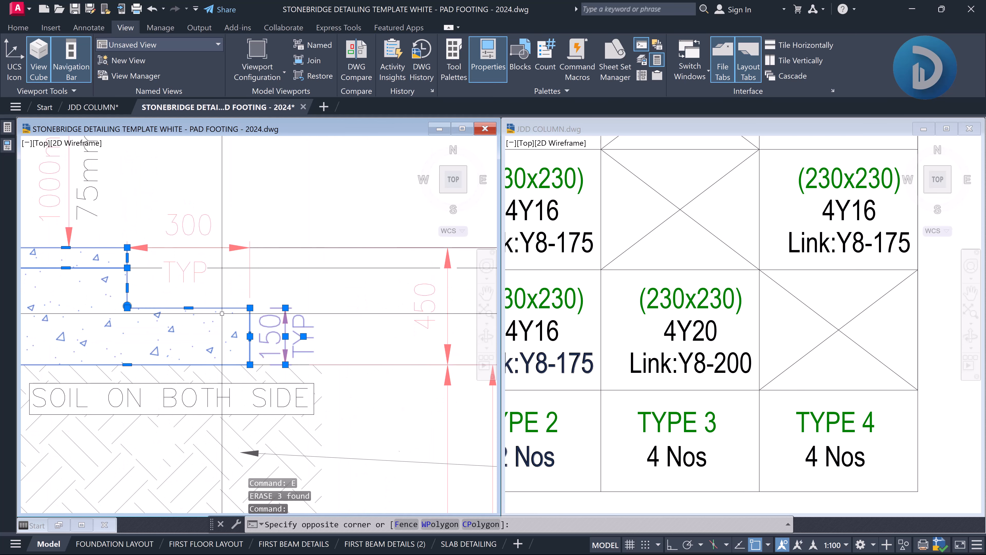
text(e)
key(Return)
Erase the stair's 300 tread dimension and the remaining step lines above the soil hatch
scroll(221, 313, down, 2)
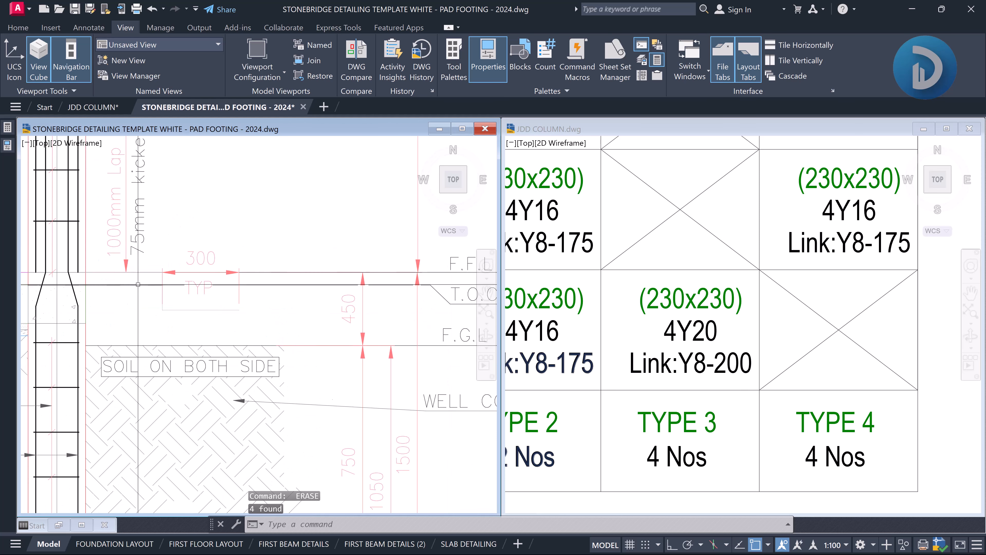
click(216, 260)
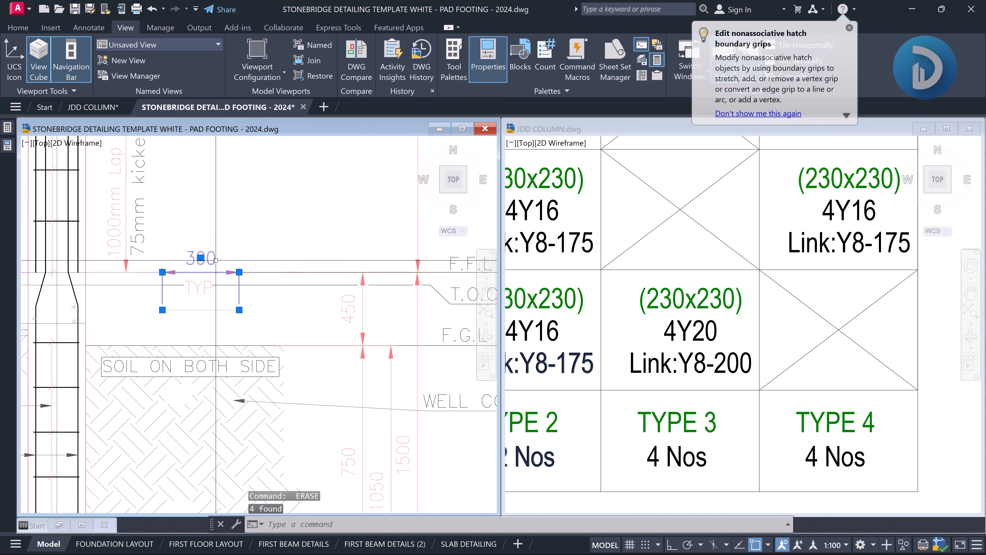
text(e)
key(Return)
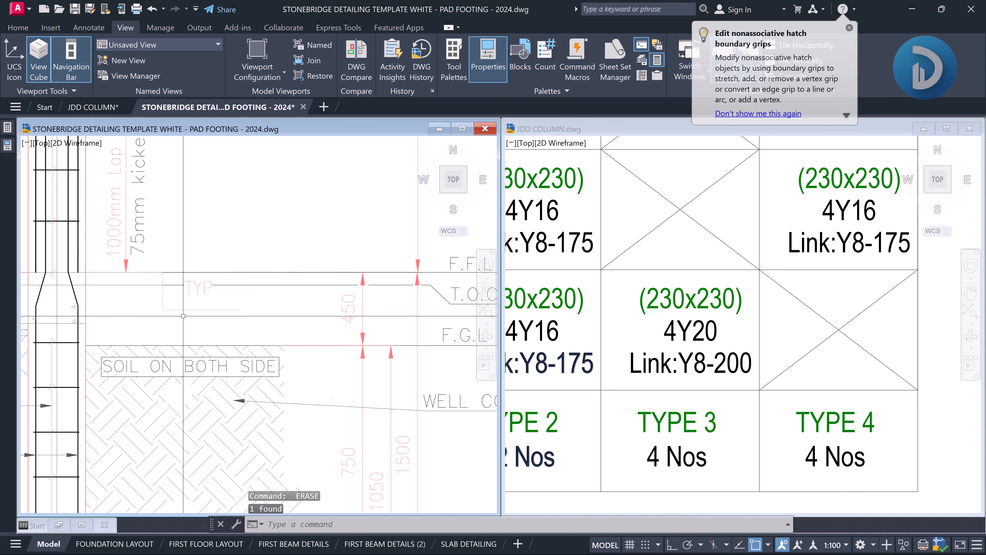
click(183, 318)
click(147, 293)
key(Delete)
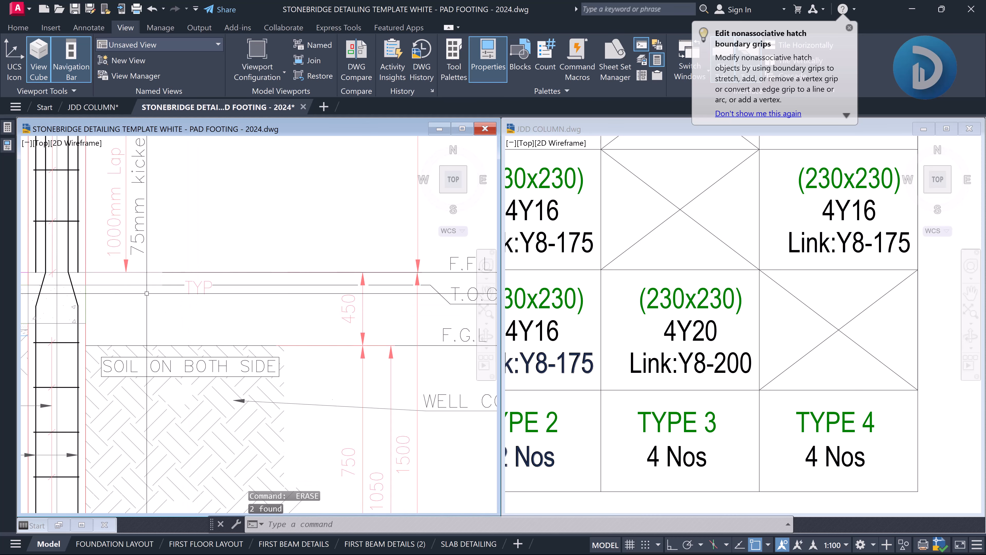
Change the slab thickness in the floor build-up note to 150mm MASS CONC. FLOOR SLAB
scroll(194, 291, down, 3)
middle_drag(163, 266, 282, 277)
scroll(149, 245, up, 1)
middle_drag(150, 244, 173, 244)
scroll(171, 245, up, 2)
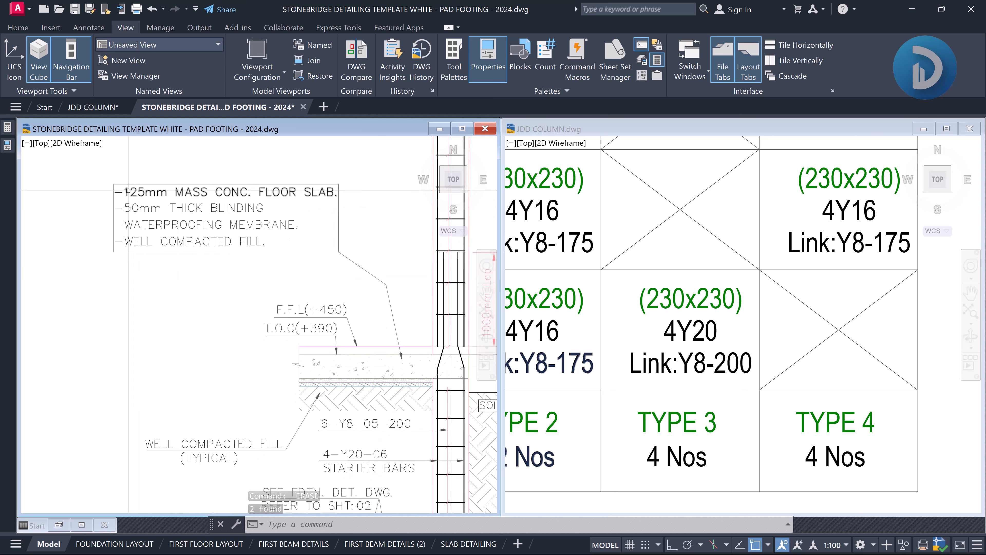
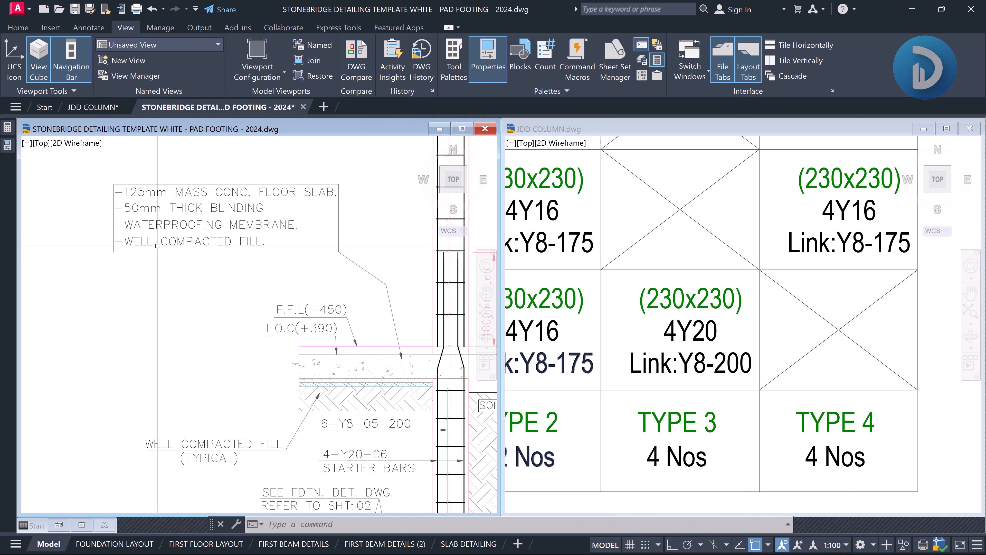
scroll(156, 246, down, 2)
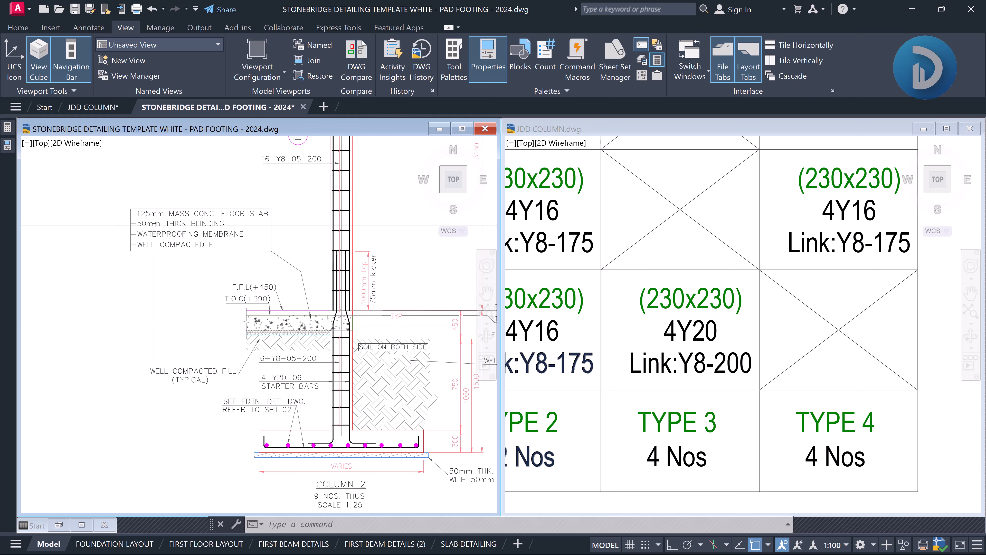
scroll(141, 215, up, 5)
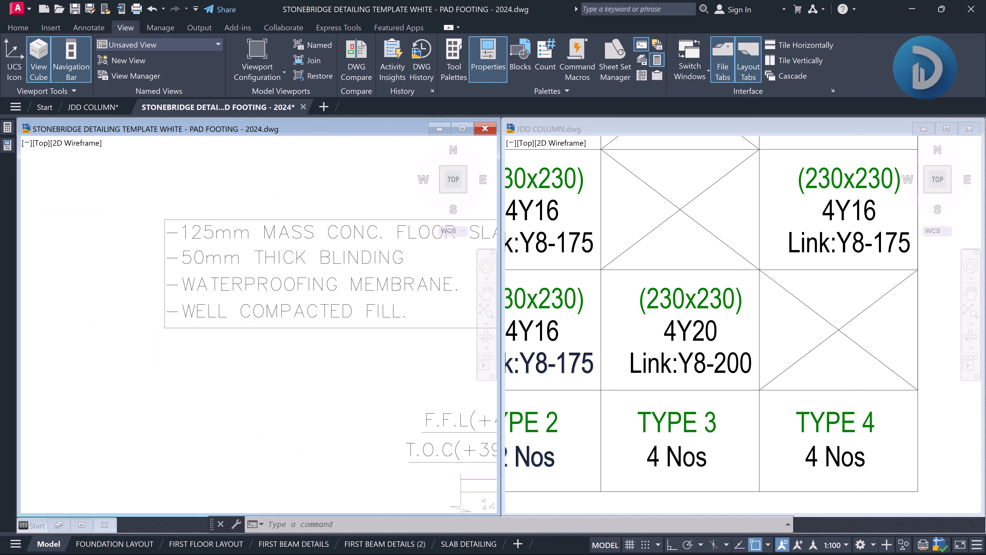
click(199, 233)
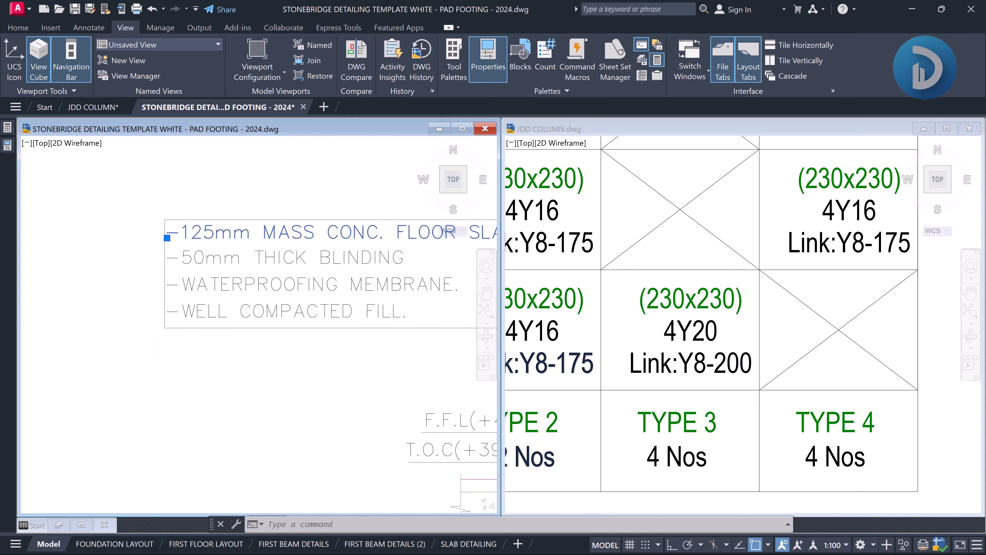
double_click(201, 237)
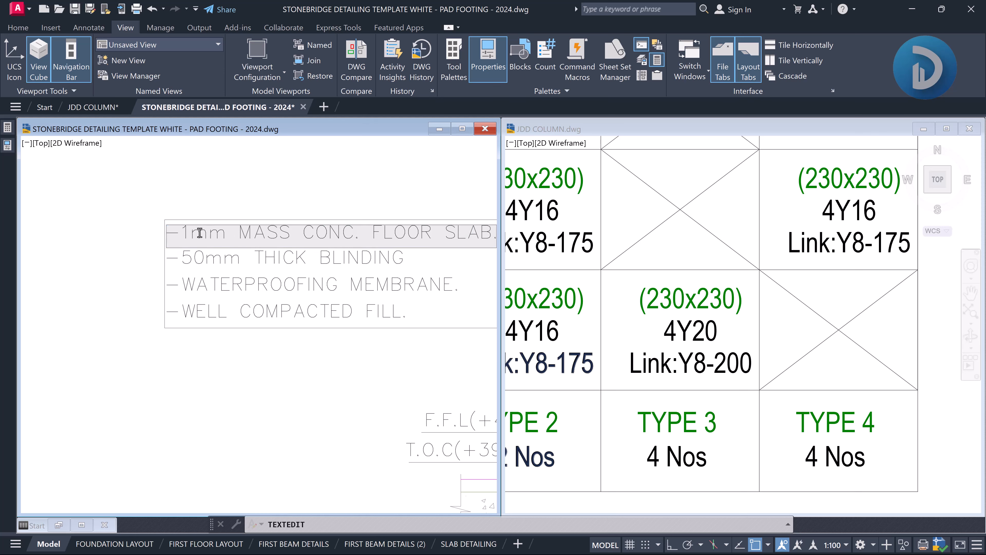
scroll(178, 280, down, 2)
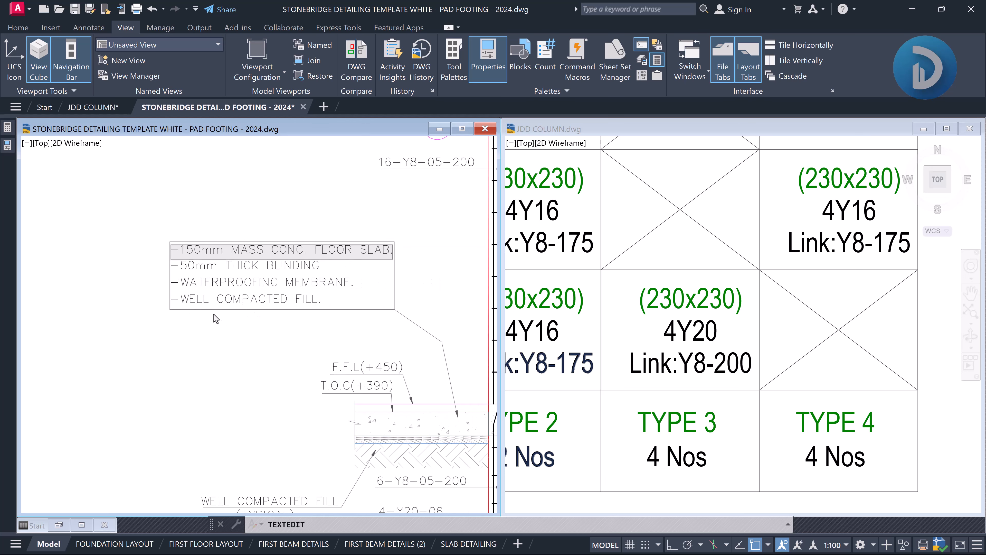
click(224, 317)
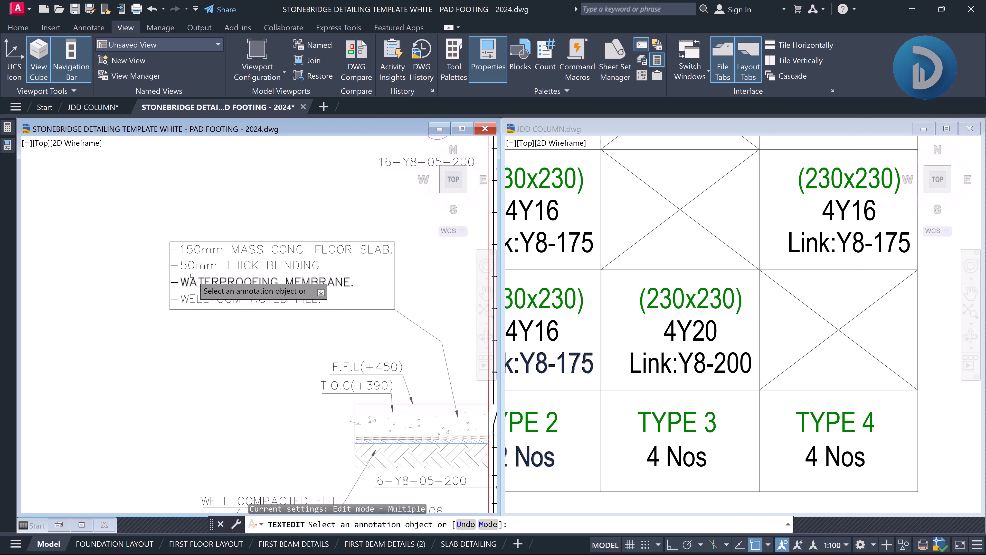
Change the blinding line in the floor build-up note to 75mm THICK BLINDING and finish text editing
scroll(190, 268, up, 2)
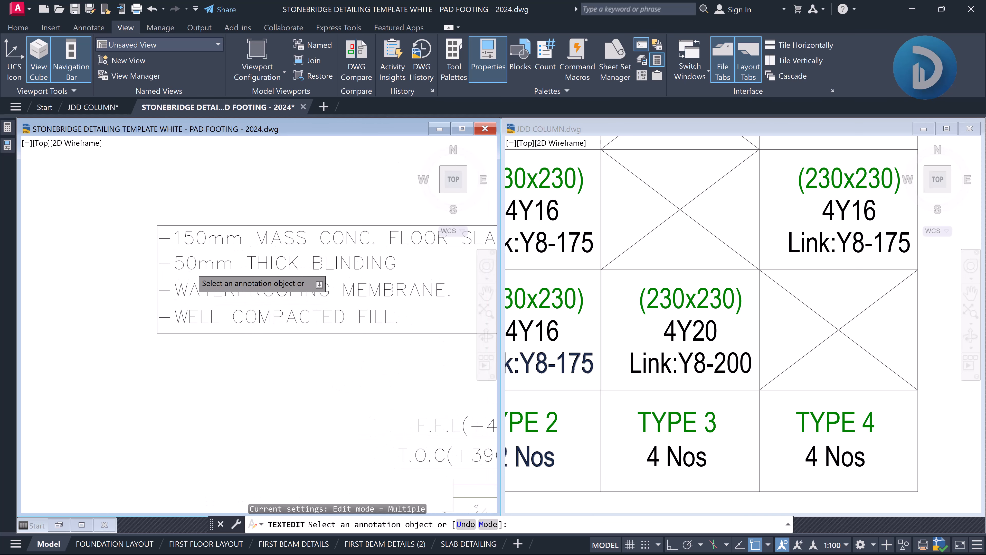
click(172, 266)
click(180, 266)
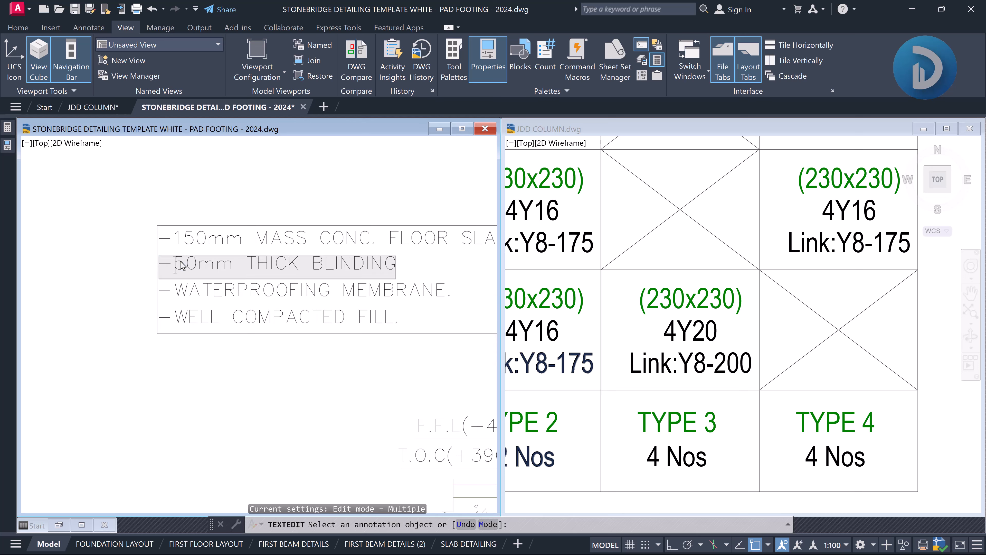
key(Delete)
key(Delete)
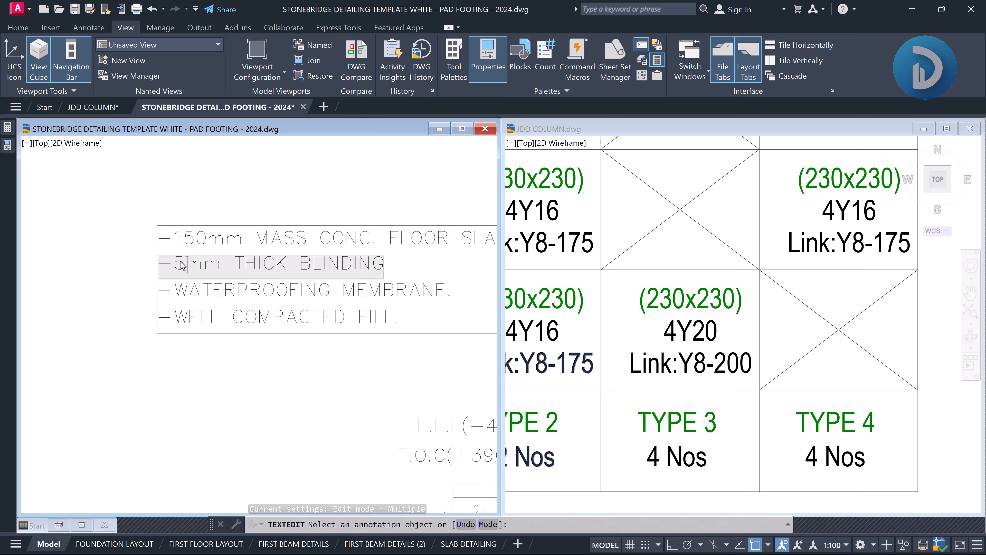
text(7)
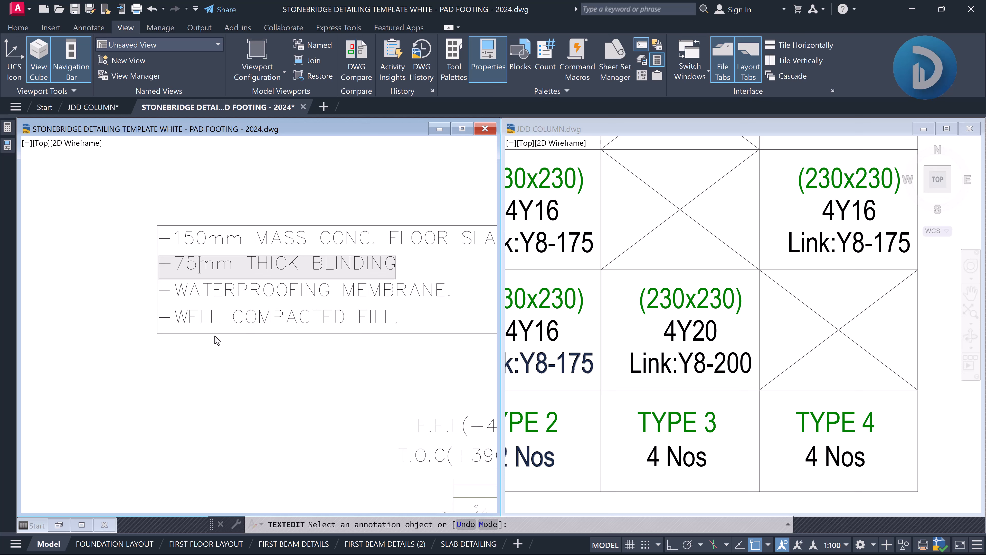
click(217, 352)
scroll(239, 299, down, 3)
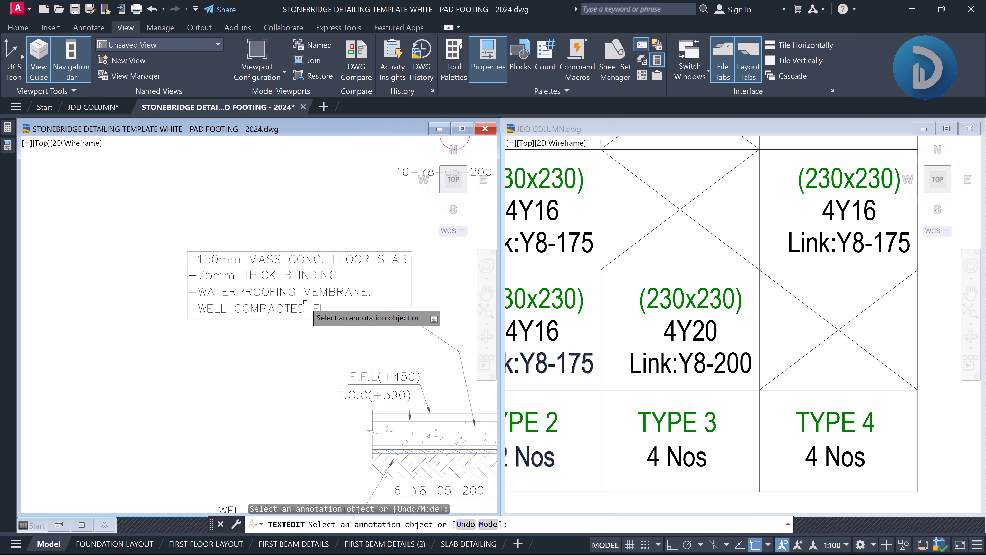
middle_drag(303, 313, 272, 307)
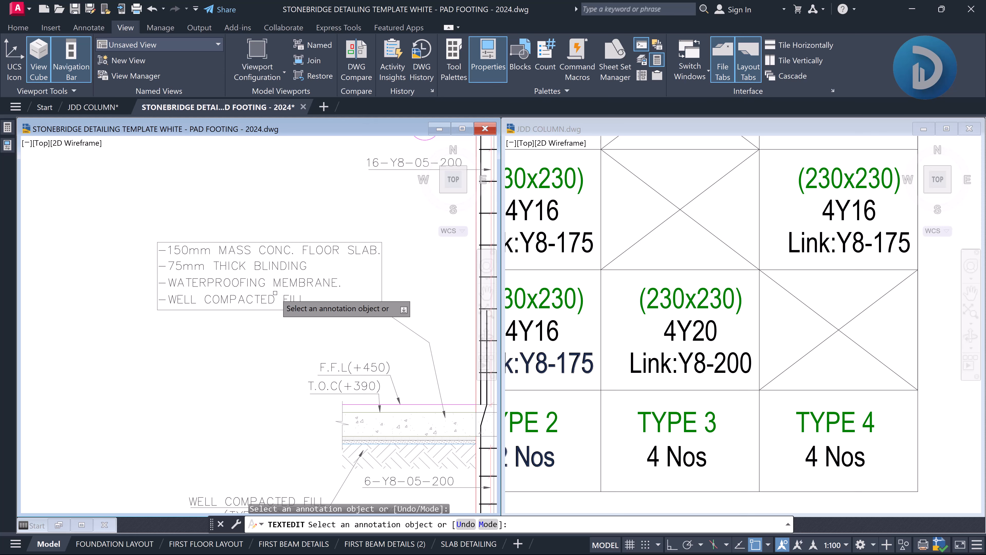
scroll(275, 293, down, 2)
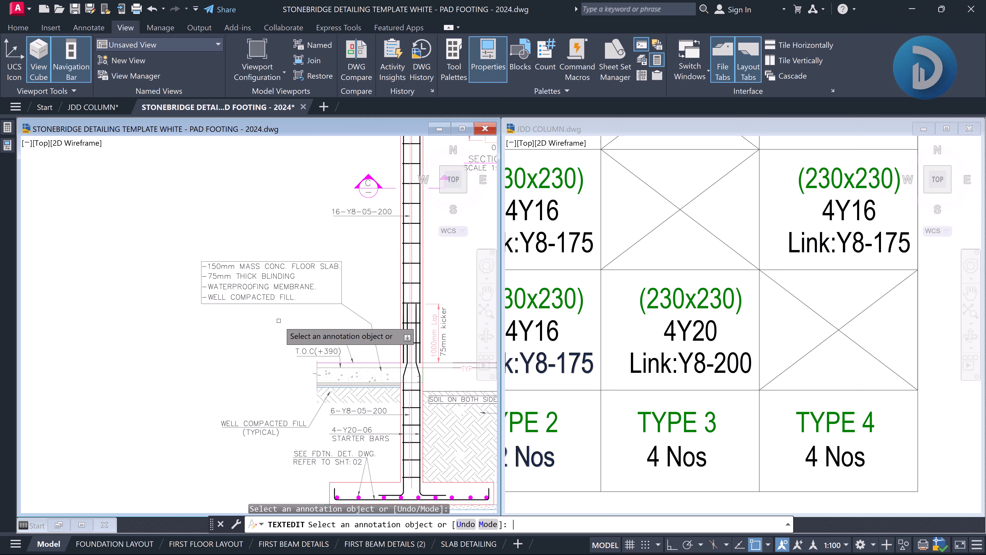
key(Escape)
Mirror the floor slab, blinding and break line to the column's other side about its vertical centreline, midway between the column faces, keeping the originals
scroll(171, 311, up, 3)
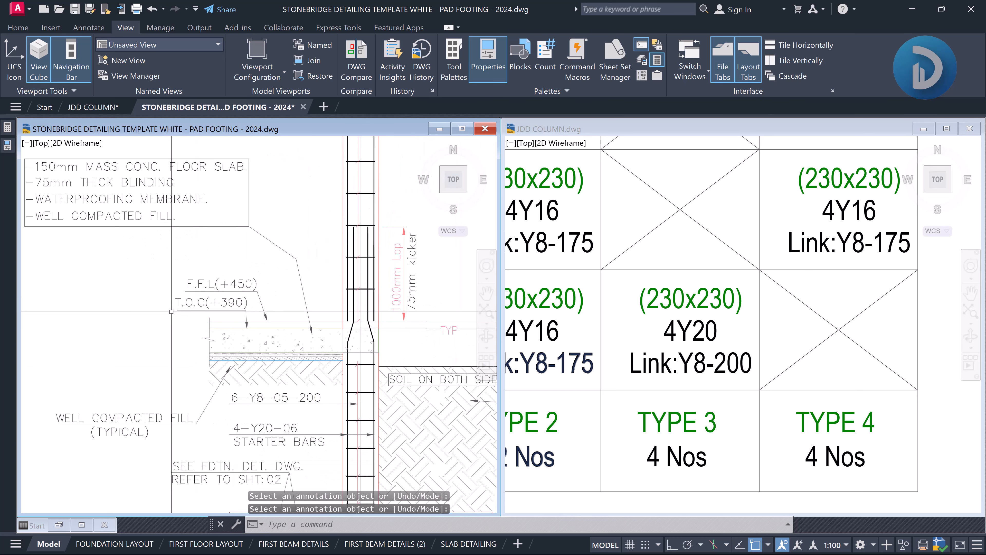
click(171, 312)
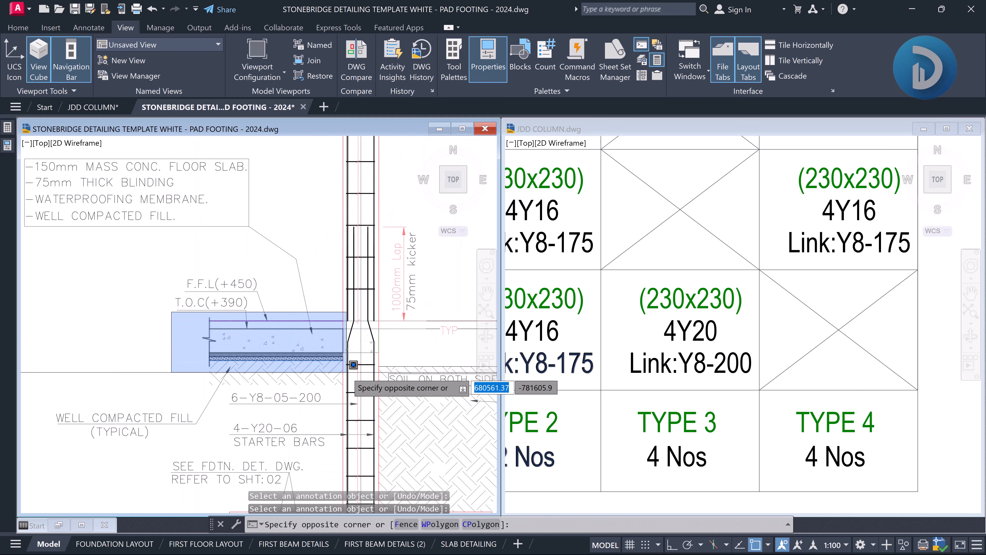
click(352, 364)
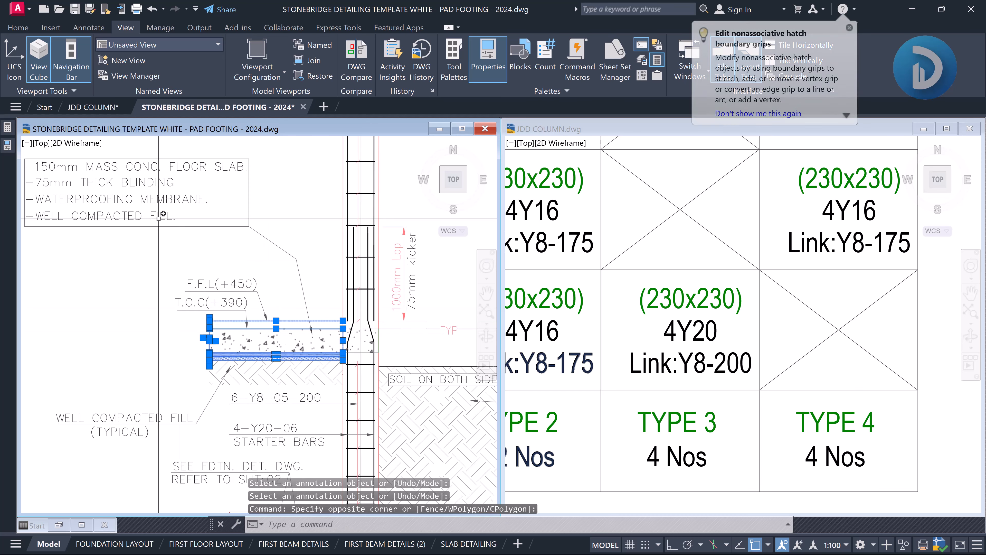
middle_drag(161, 214, 170, 215)
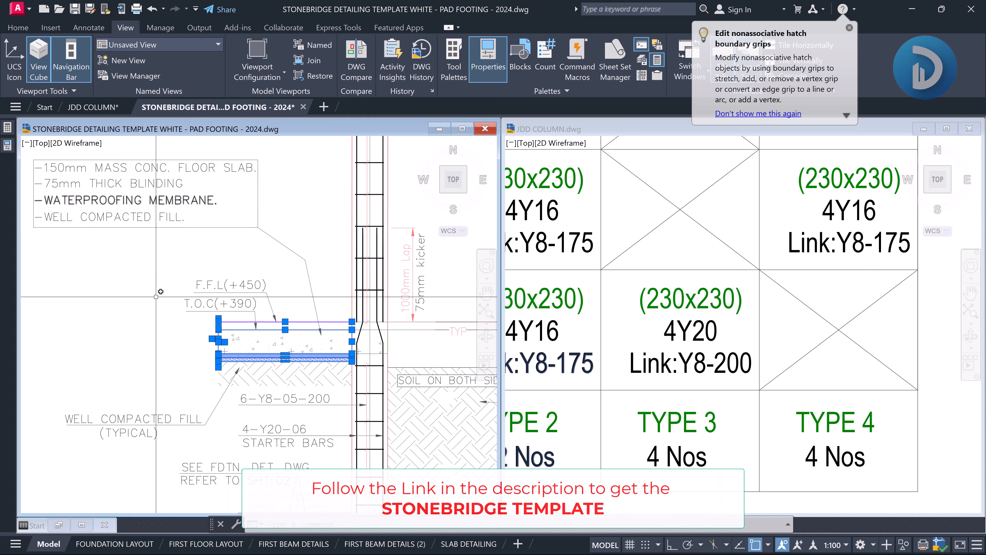
scroll(251, 360, up, 6)
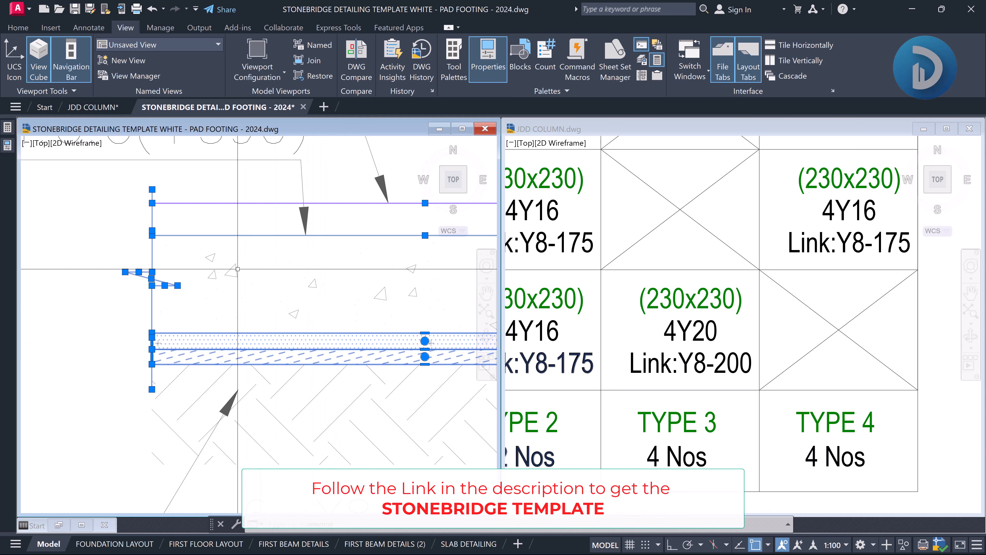
scroll(274, 302, down, 4)
click(205, 263)
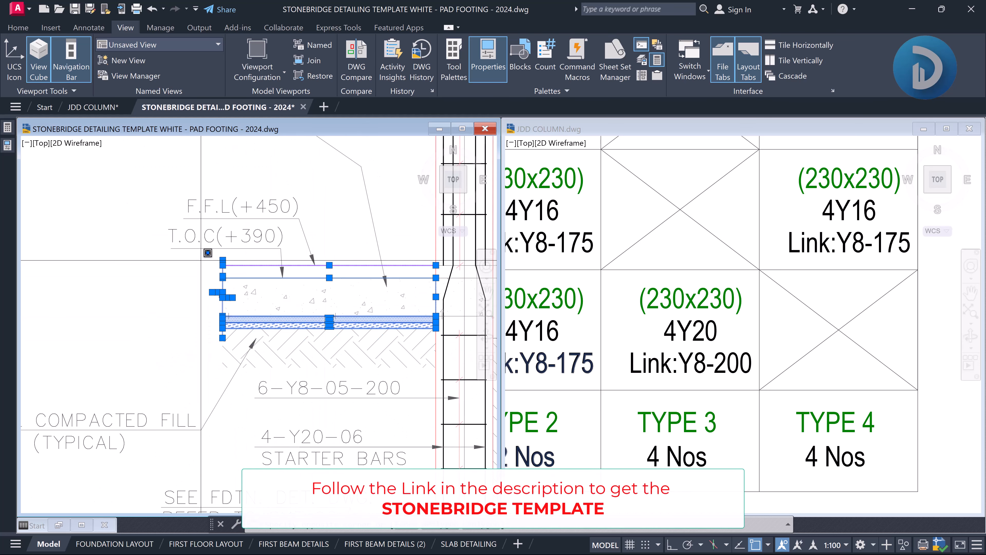
click(438, 337)
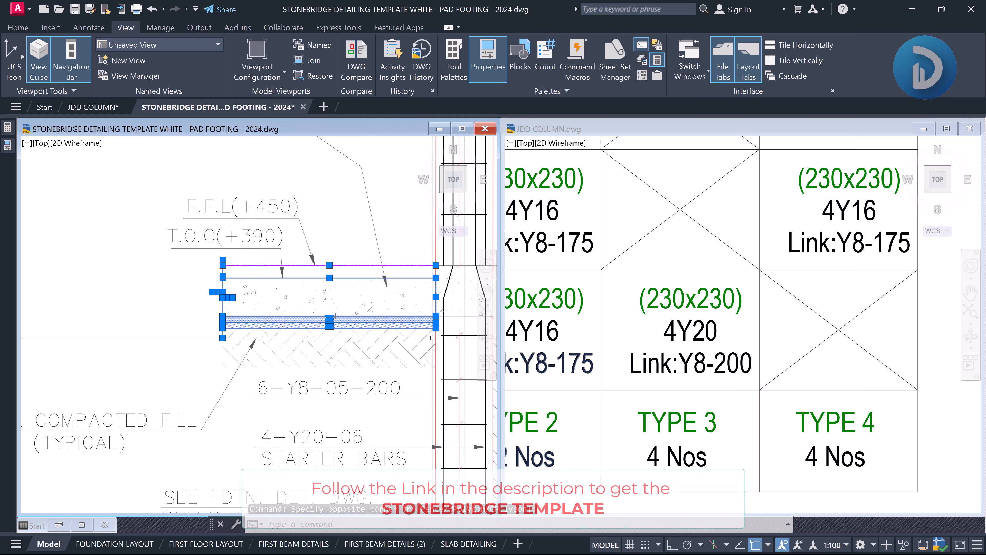
text(MI)
key(Return)
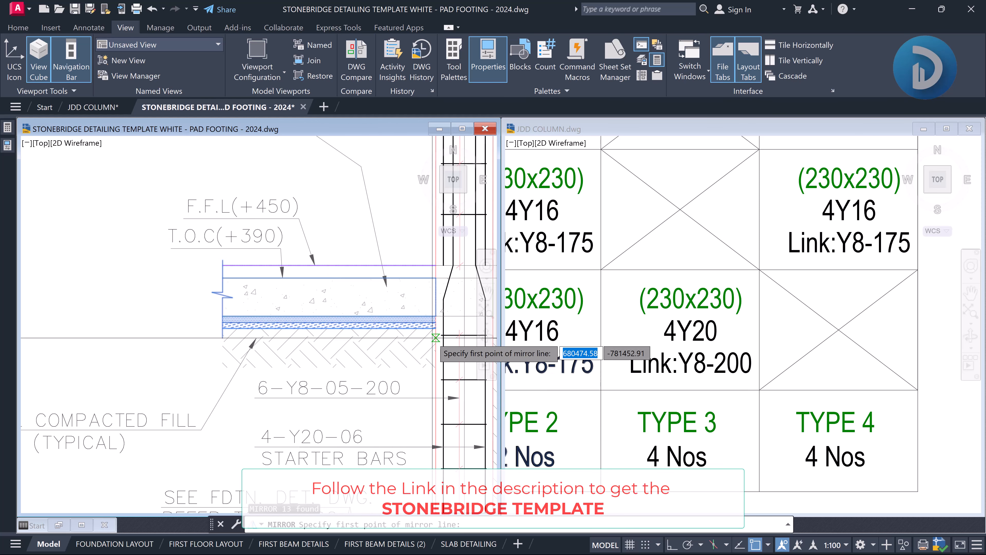
mouse_move(431, 339)
middle_down()
mouse_move(351, 341)
mouse_move(375, 350)
mouse_move(297, 328)
middle_up()
shift+right_click(312, 219)
key(Escape)
scroll(322, 302, up, 2)
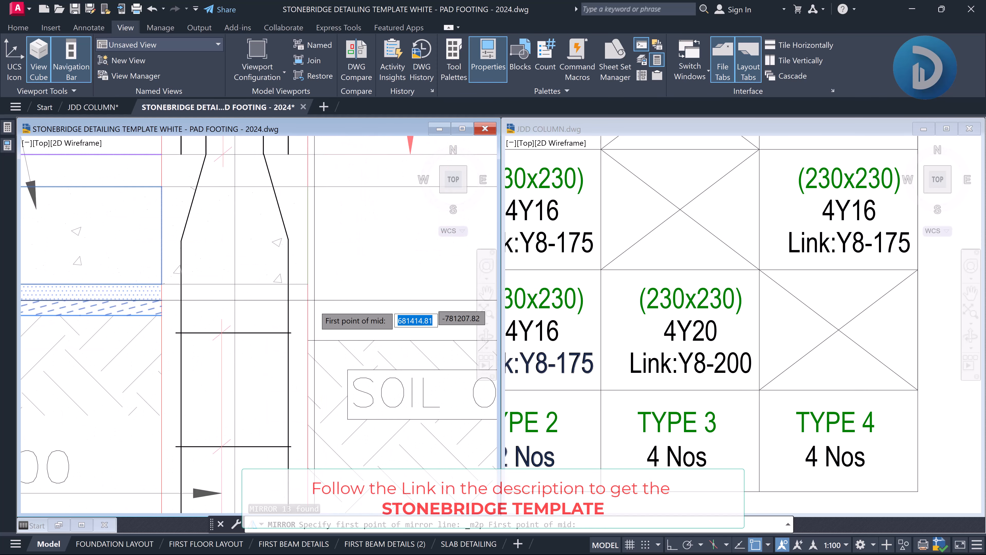
click(308, 313)
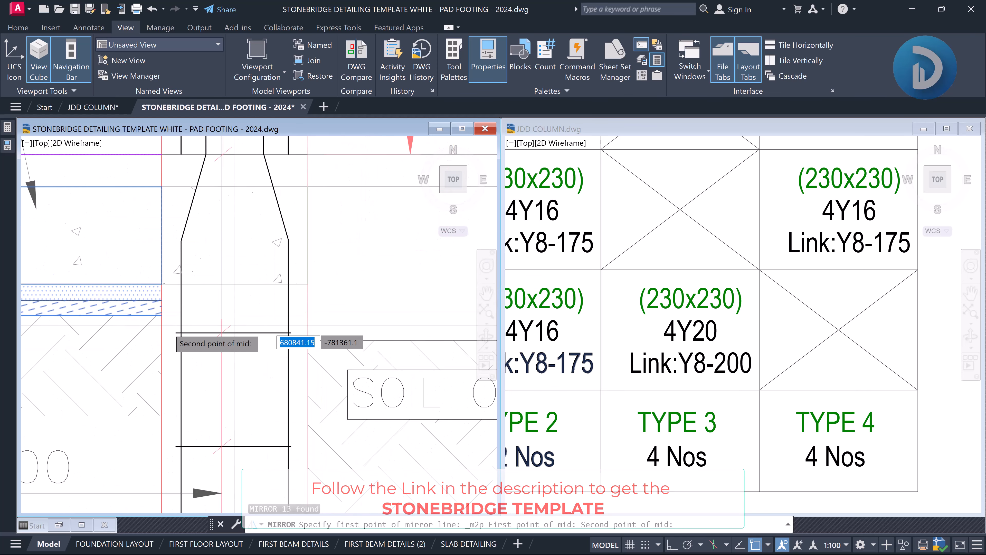
click(160, 327)
scroll(160, 327, down, 3)
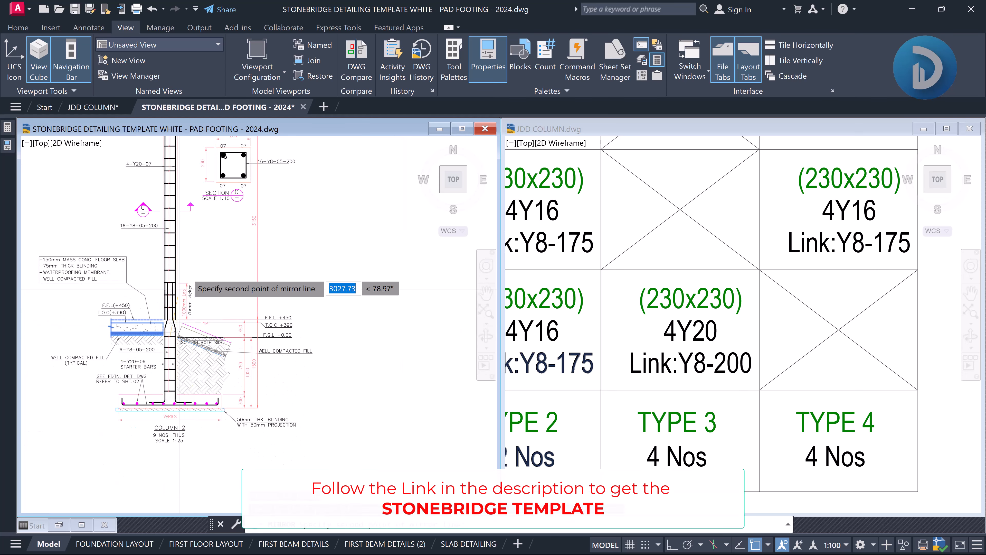
key(F8)
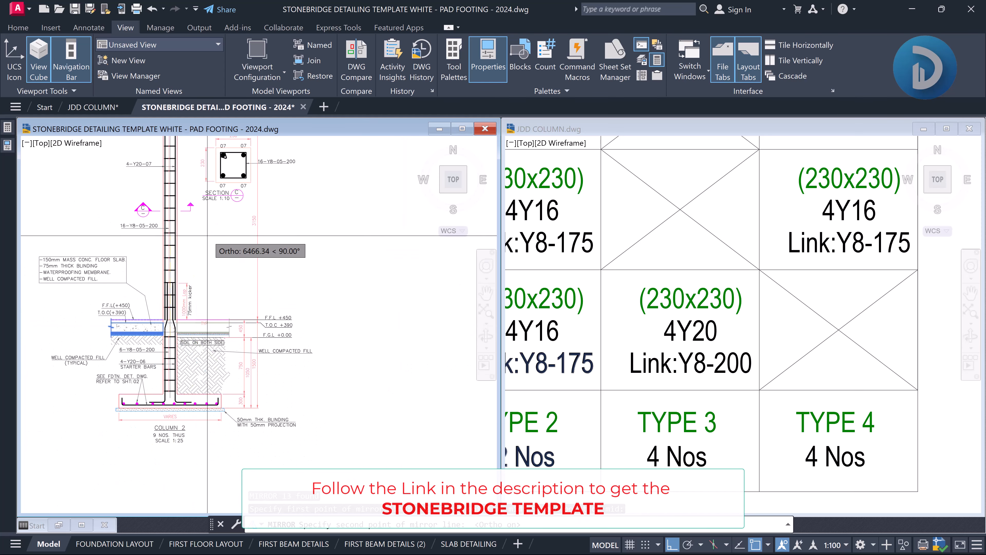
scroll(208, 235, up, 2)
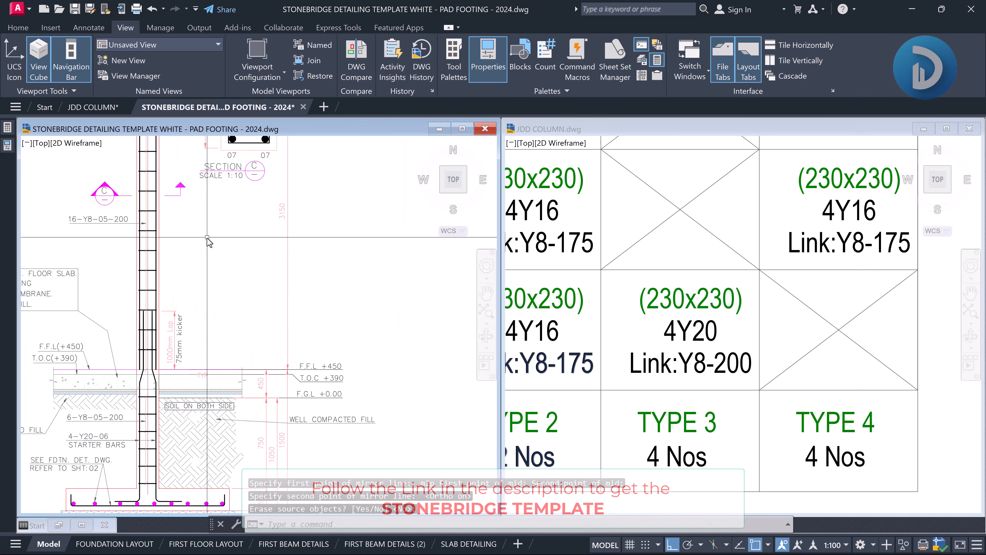
Erase the leftover TYP text above the mirrored floor slab beside the column
scroll(196, 368, up, 5)
click(237, 420)
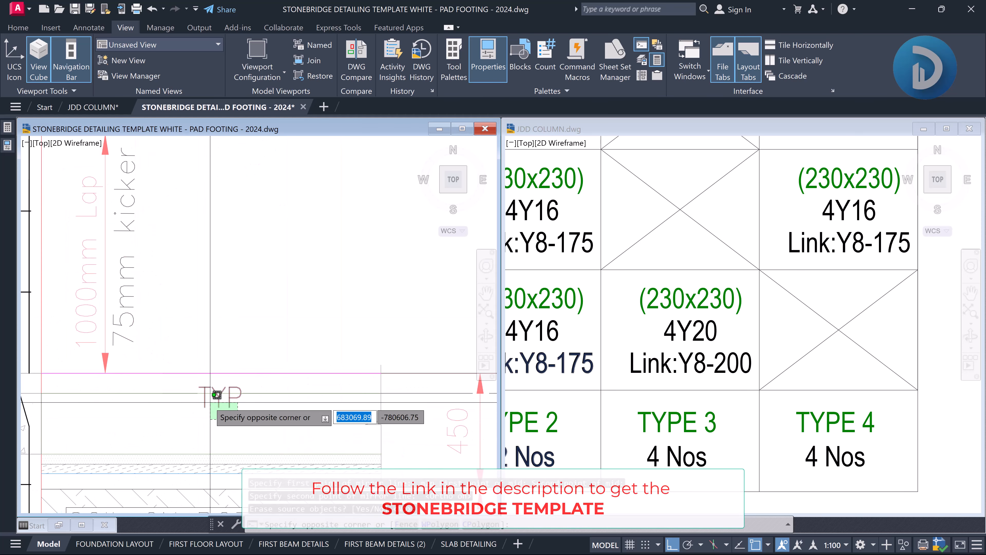
click(215, 396)
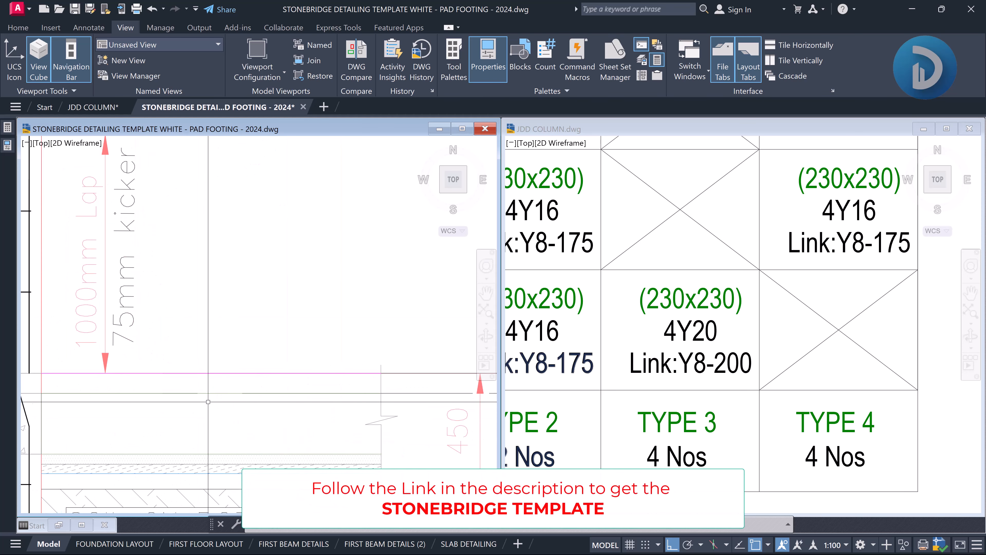
scroll(208, 401, down, 6)
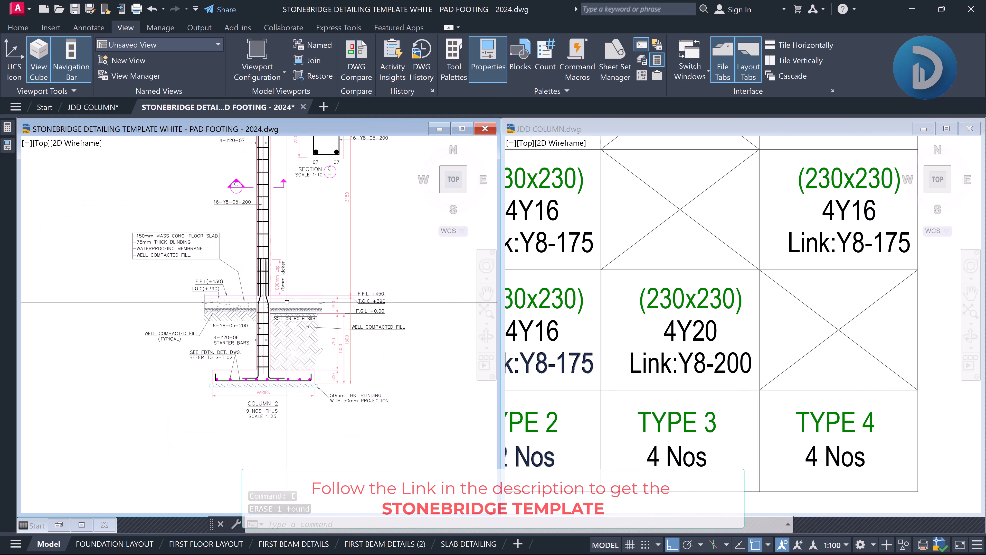
Set up a plot with the previous plot's settings and a plot window around the whole Column 2 detail
scroll(287, 302, up, 3)
mouse_move(257, 439)
middle_down()
mouse_move(263, 407)
mouse_move(218, 423)
mouse_move(248, 474)
middle_up()
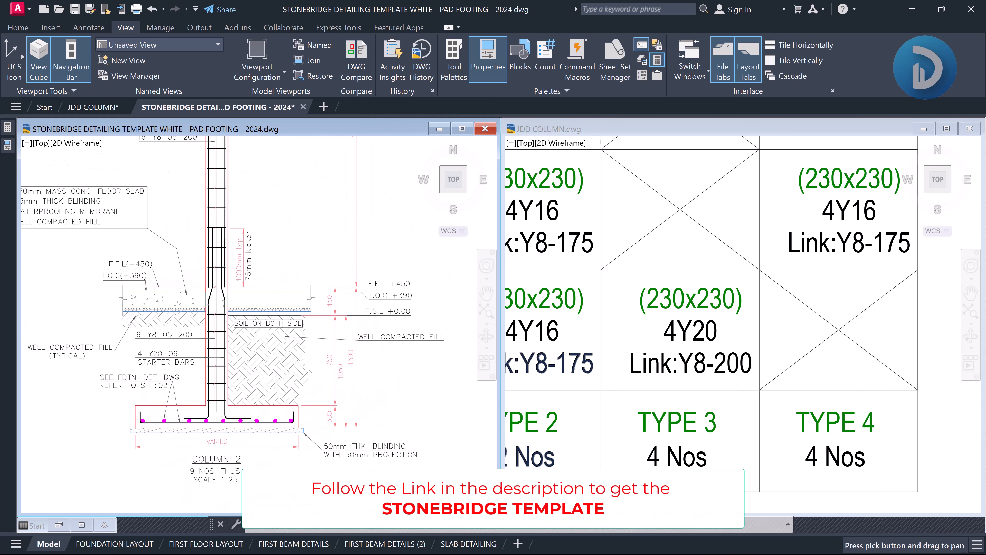
scroll(271, 295, down, 4)
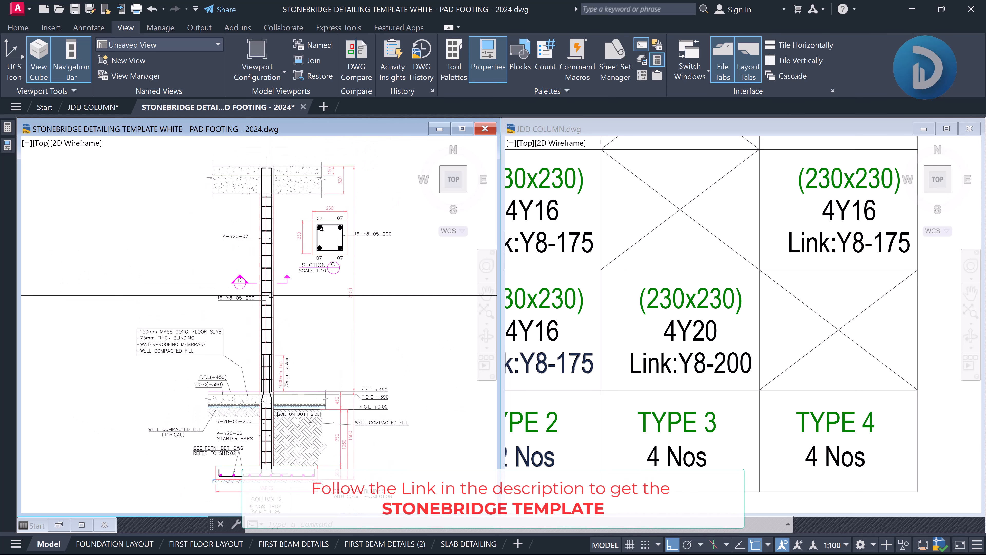
middle_drag(291, 261, 280, 285)
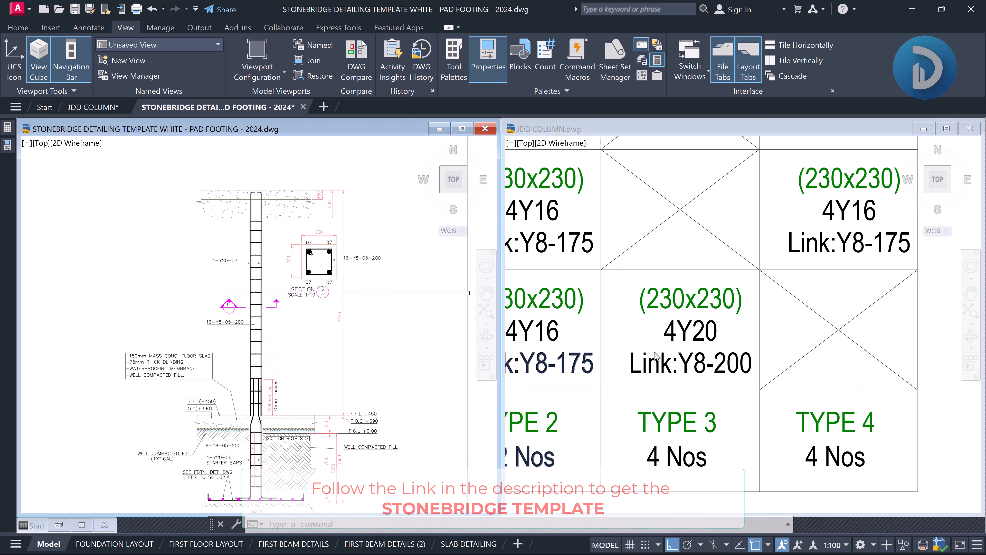
scroll(289, 281, down, 2)
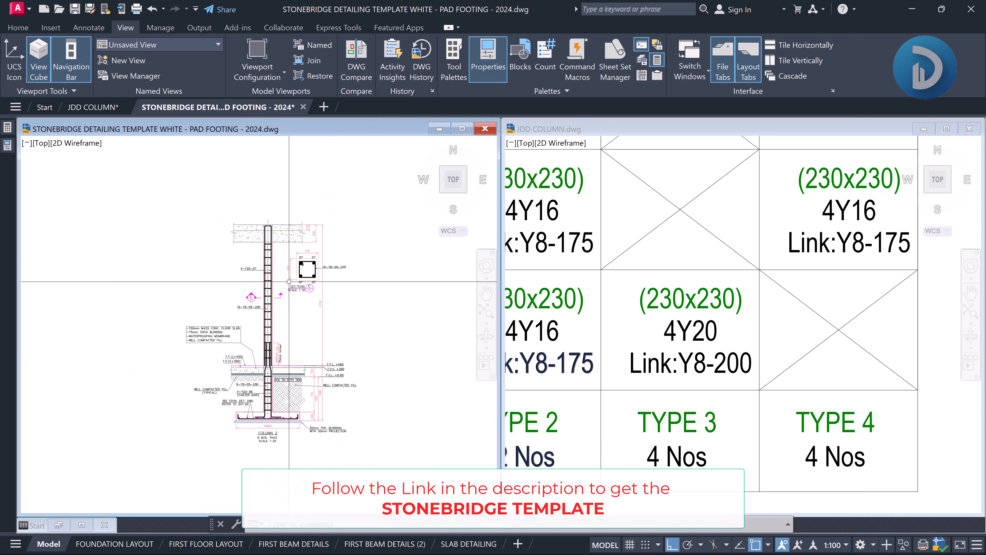
middle_drag(307, 291, 278, 283)
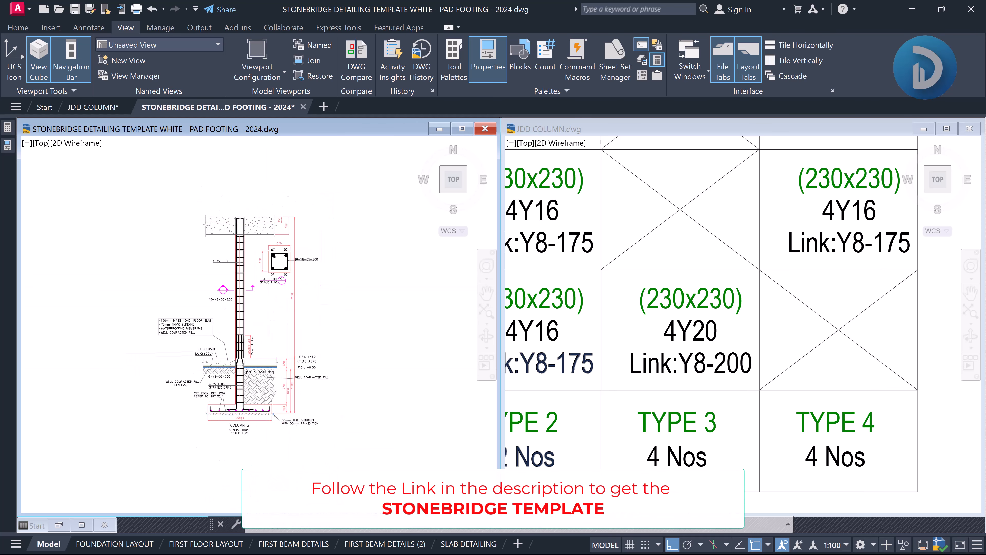
key(ctrl+p)
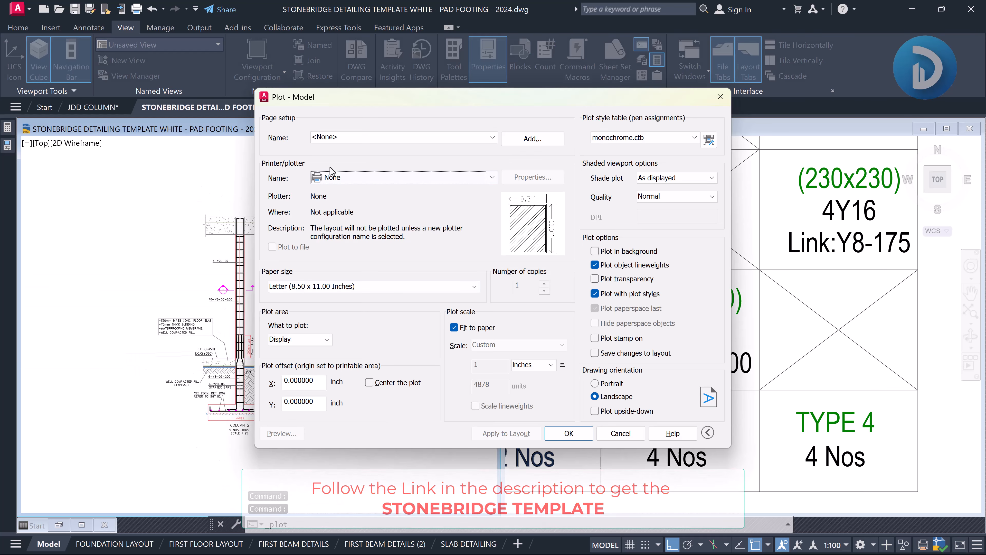
click(357, 137)
click(359, 156)
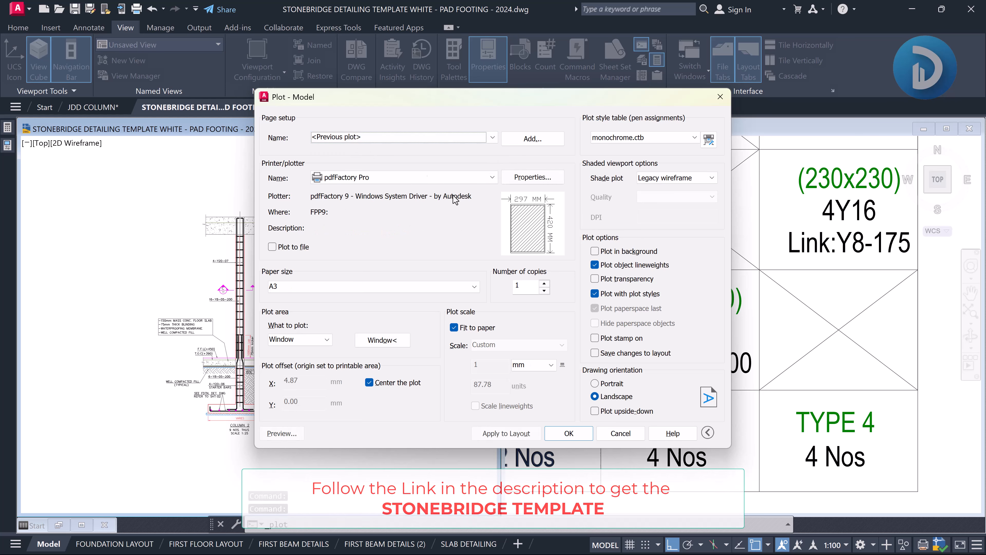
click(380, 341)
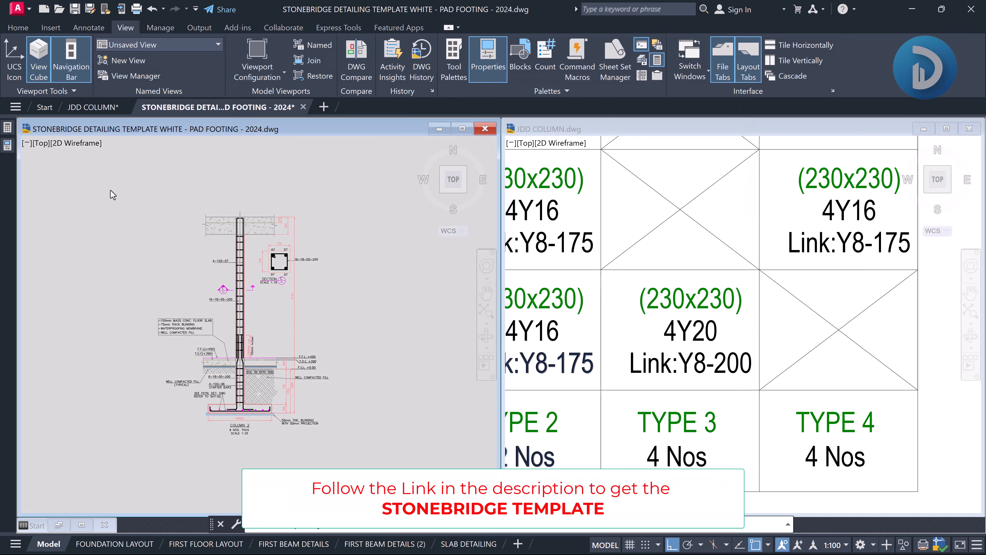
click(113, 183)
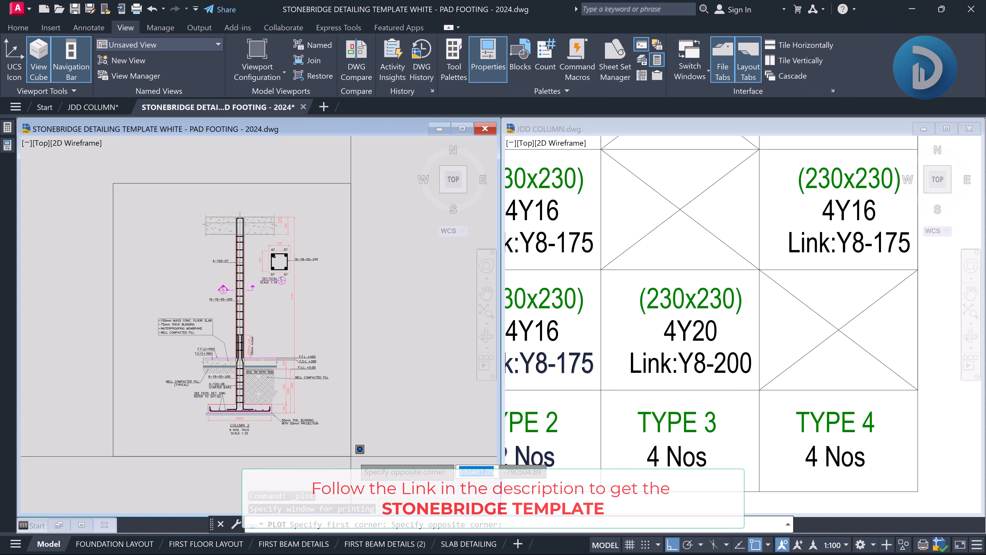
click(361, 440)
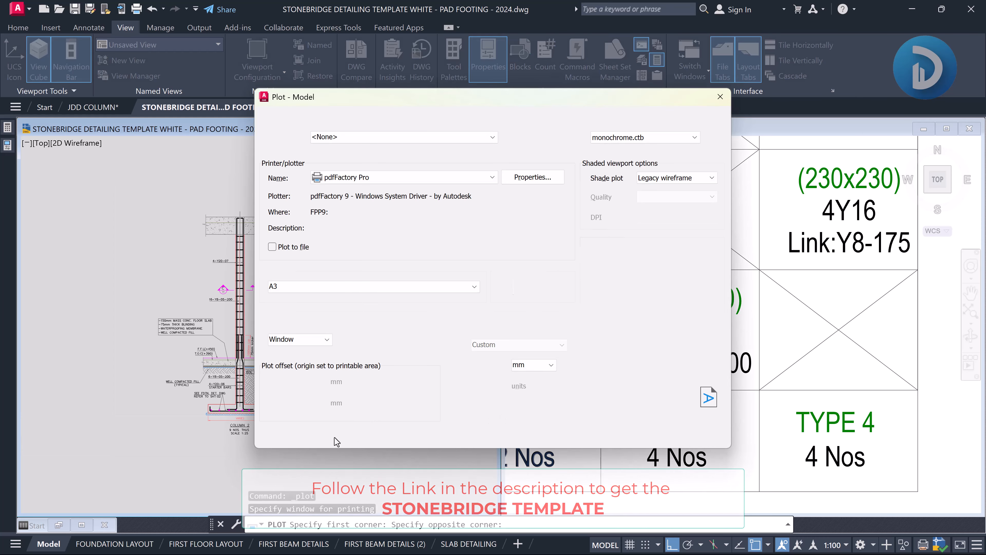
Preview the plot and examine the Column 2 detail's footing, floor build-up, reinforcement labels and column section
click(282, 433)
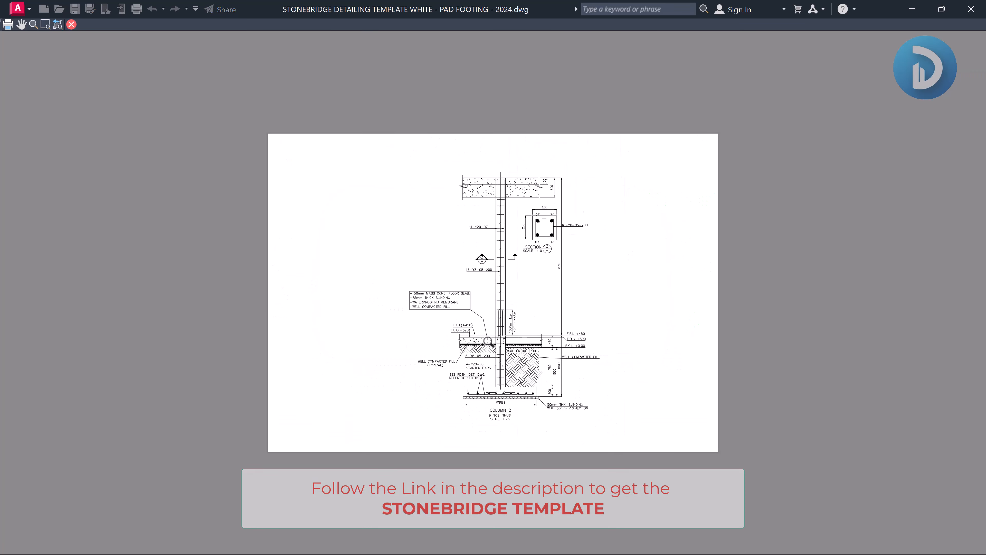
scroll(509, 367, up, 4)
middle_drag(626, 409, 532, 377)
middle_drag(490, 443, 459, 436)
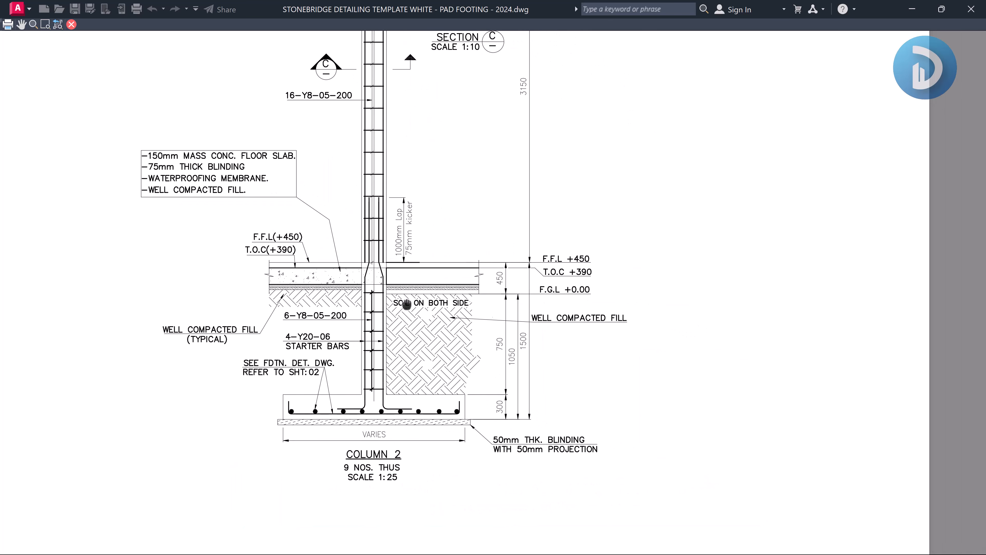
middle_drag(407, 304, 410, 342)
middle_drag(372, 223, 379, 319)
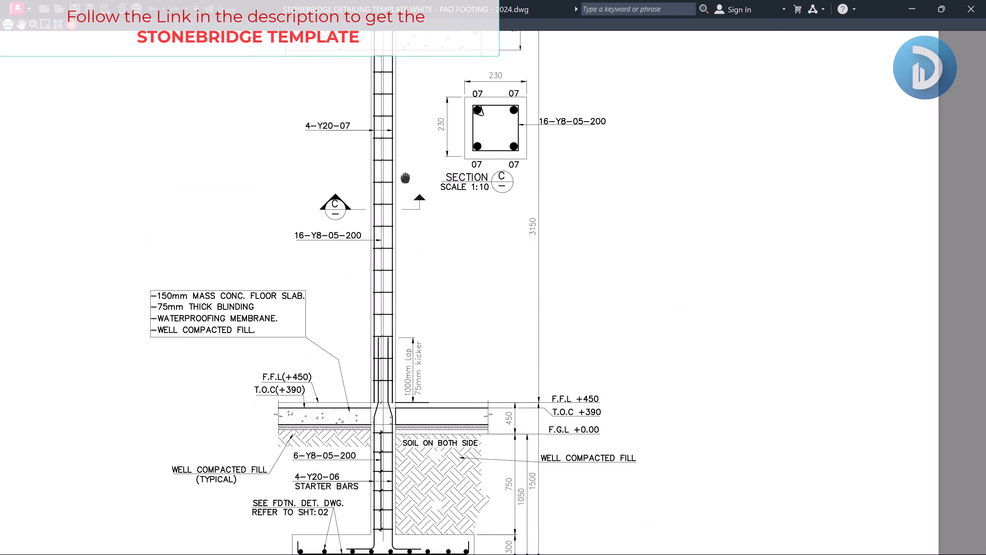
mouse_move(405, 178)
middle_down()
mouse_move(397, 260)
mouse_move(396, 182)
mouse_move(458, 187)
middle_up()
scroll(458, 187, down, 6)
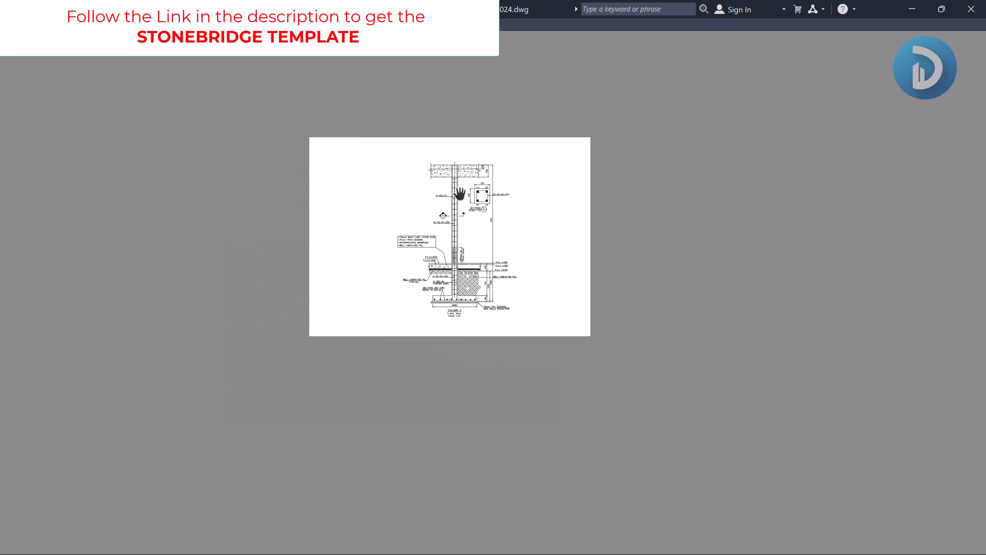
scroll(459, 193, up, 5)
scroll(450, 202, down, 4)
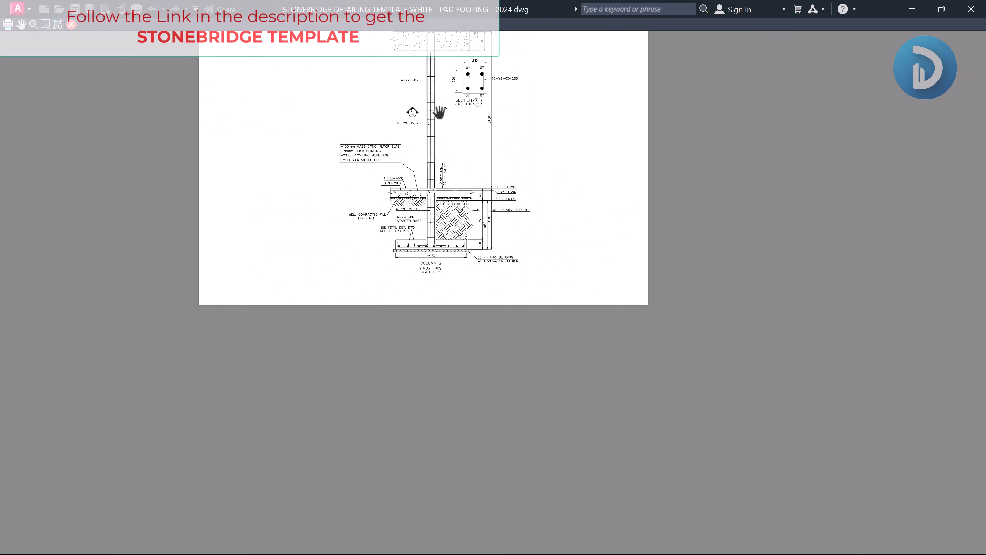
middle_drag(440, 113, 424, 209)
scroll(393, 239, up, 5)
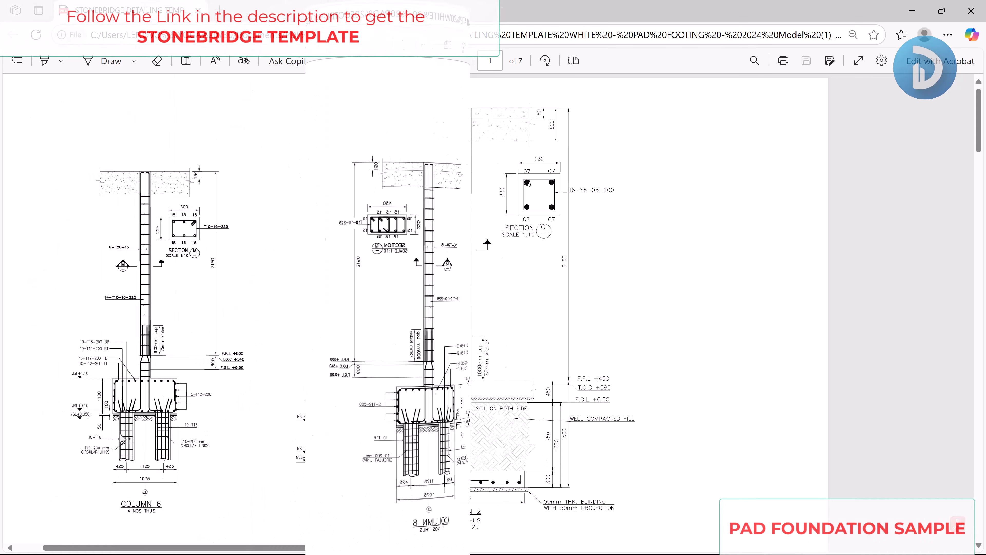
Examine the pile foundation column details and the pile rebar detail on pages 7 and 6 of the sample PDF in the browser
ctrl+scroll(123, 412, down, 2)
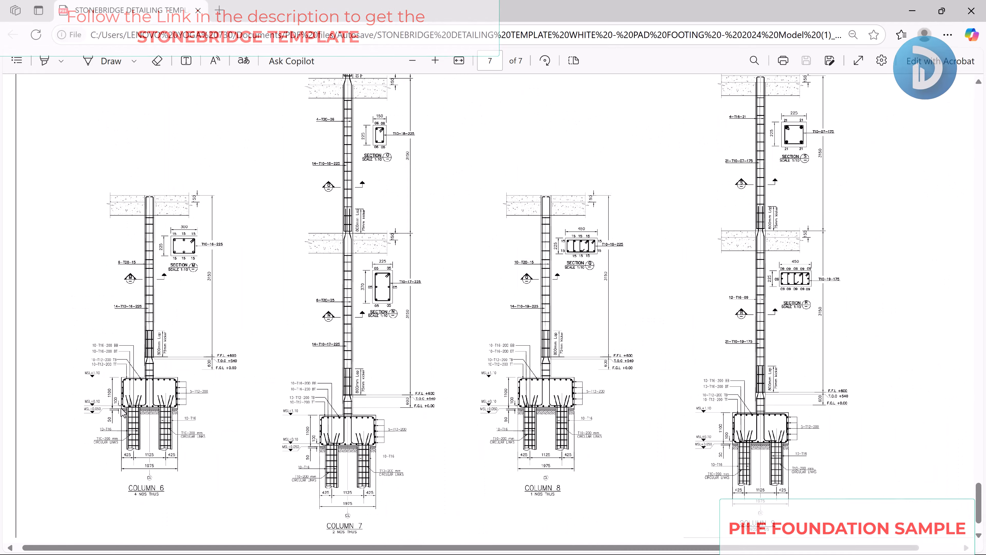
ctrl+scroll(741, 421, up, 2)
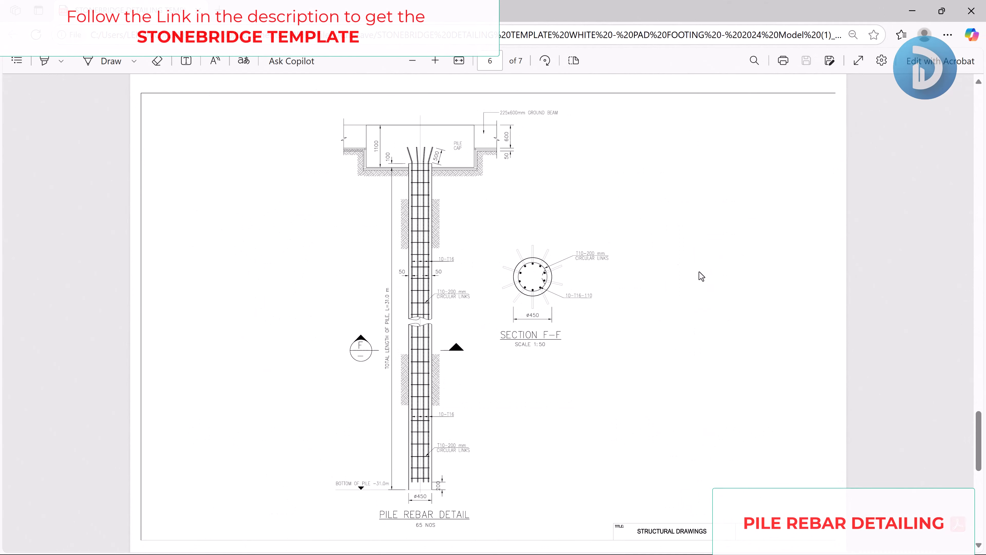
ctrl+scroll(422, 170, up, 3)
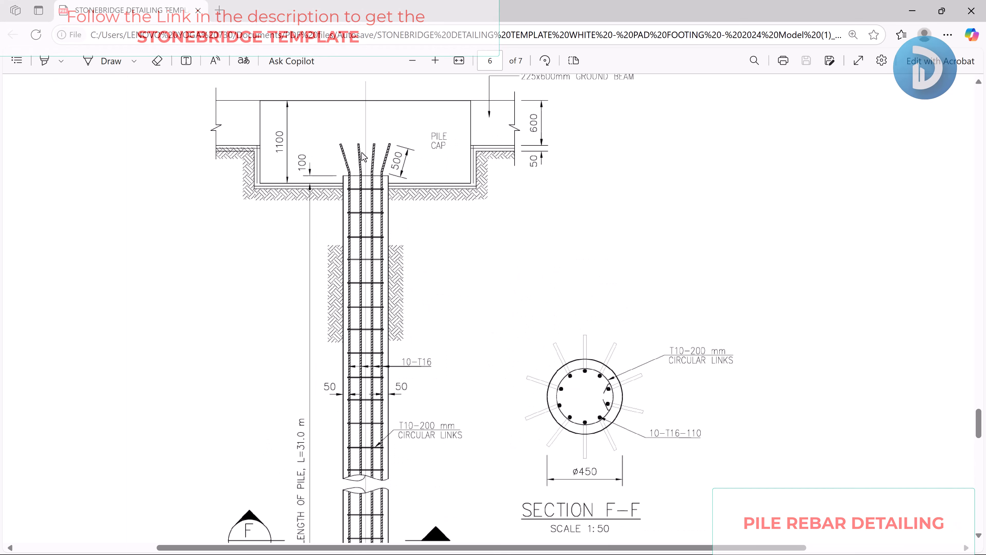
Examine the steel connection details on page 2 of the sample PDF, including the crane bracket and gusset plates, and continue to page 3
scroll(387, 160, up, 5)
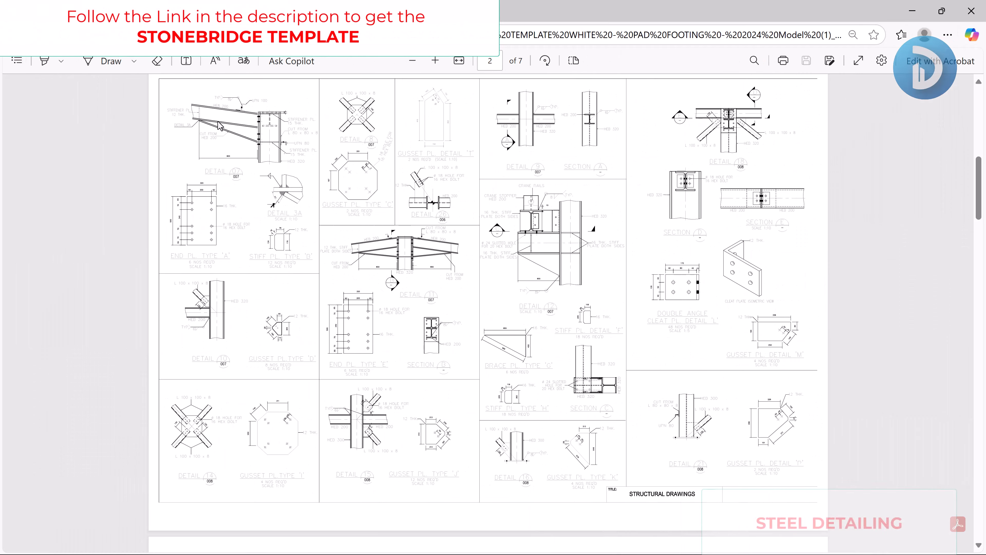
ctrl+scroll(182, 109, up, 1)
ctrl+scroll(140, 116, up, 1)
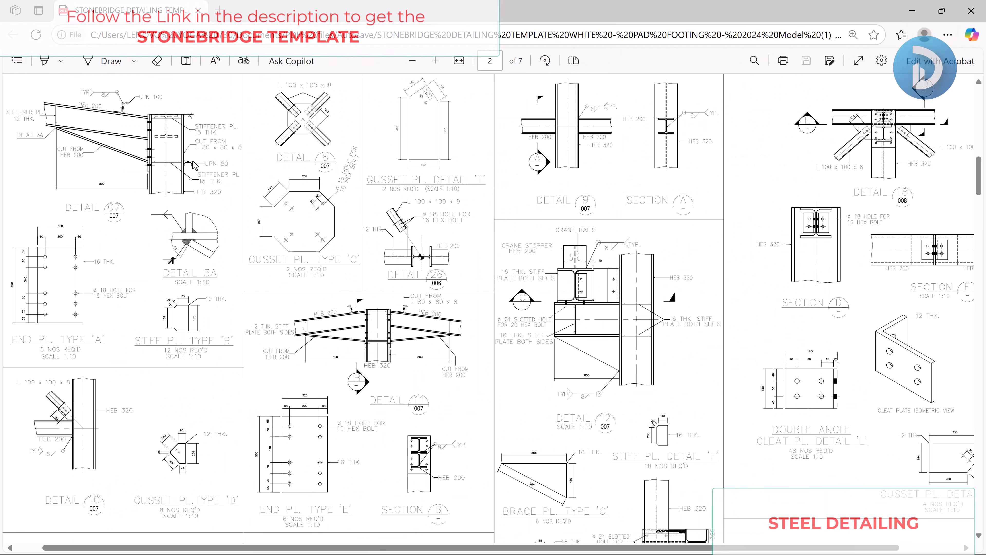
ctrl+scroll(194, 165, down, 2)
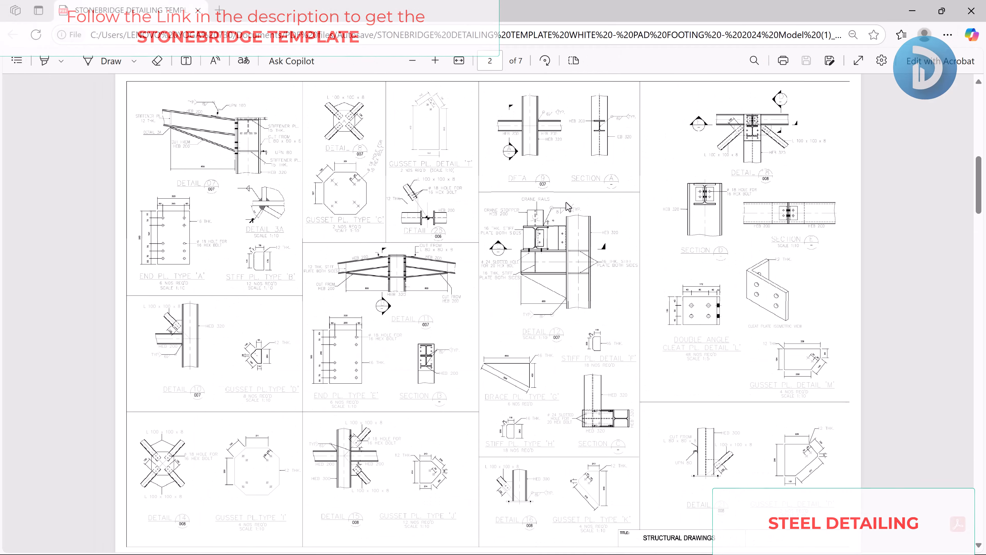
ctrl+scroll(568, 206, up, 3)
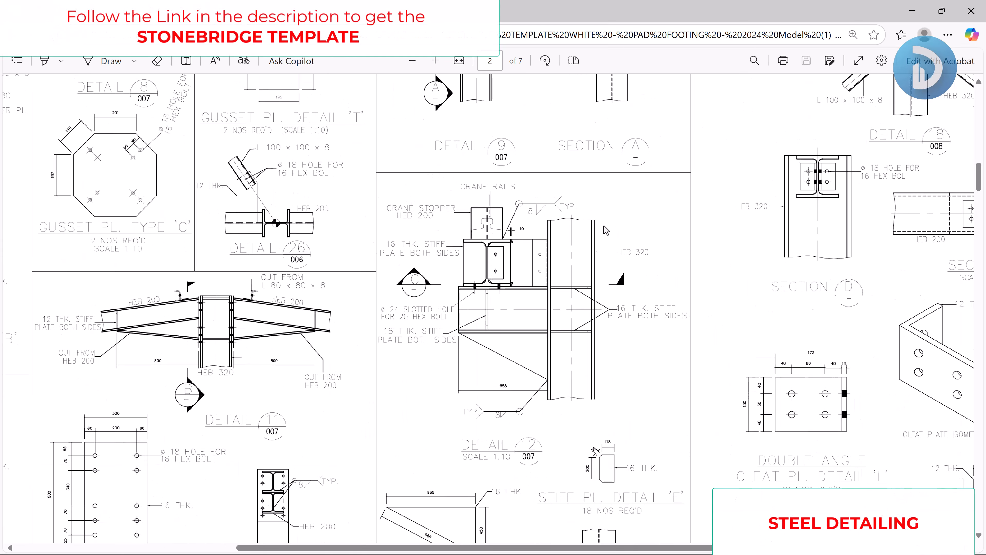
ctrl+scroll(604, 226, down, 4)
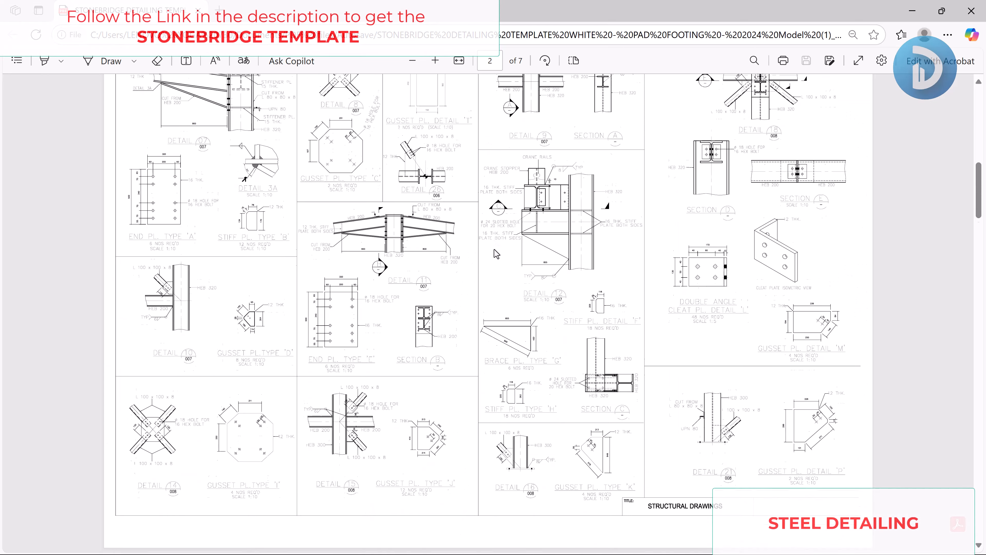
scroll(495, 253, down, 10)
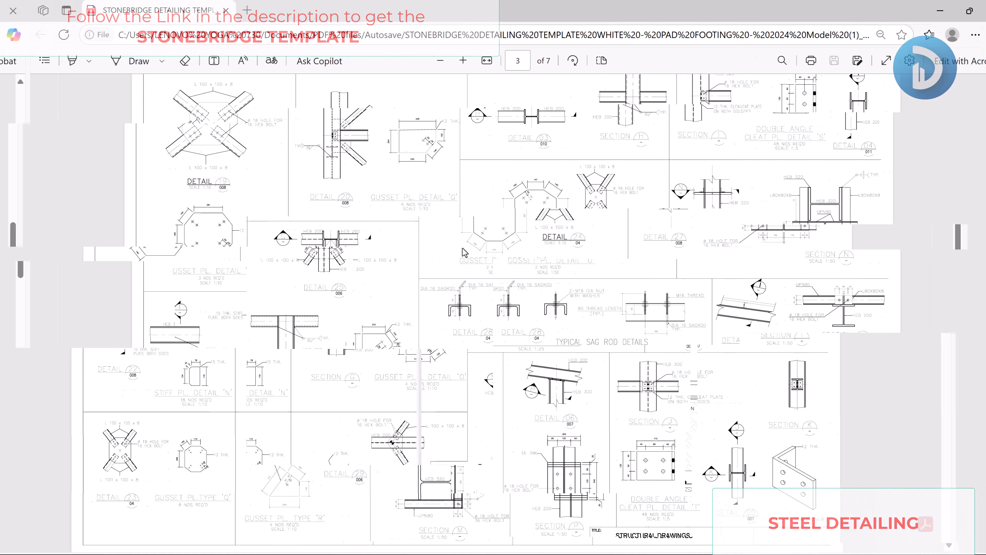